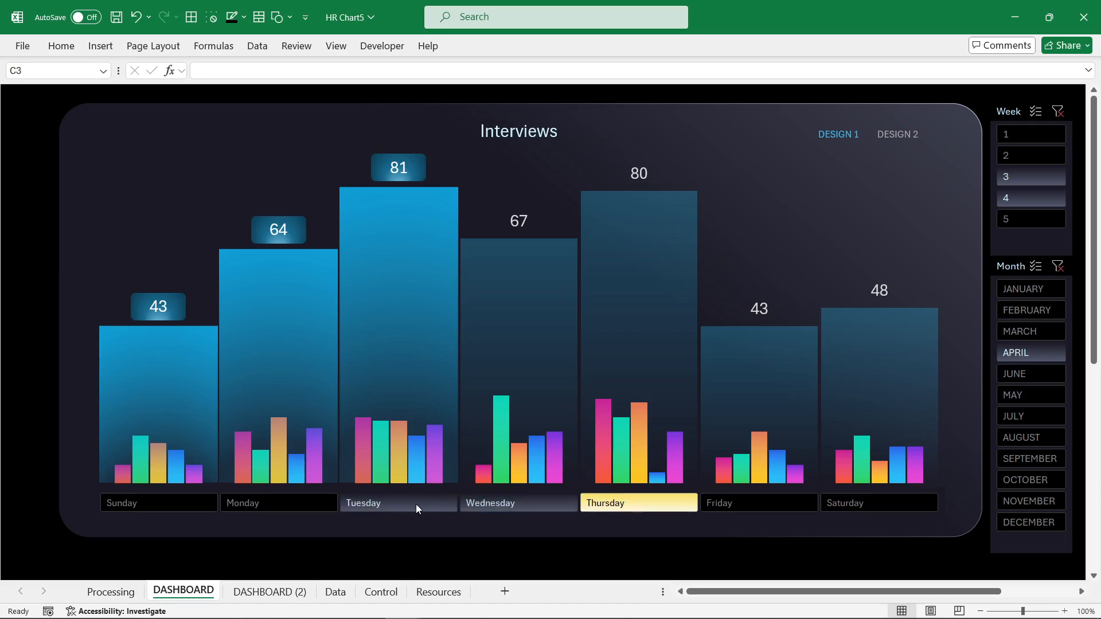
# - Compare Design 1 and Design 2 of the interviews chart with Friday highlighted and with Tuesday to Thursday highlighted, ending on Design 1
pyautogui.click(715, 504)
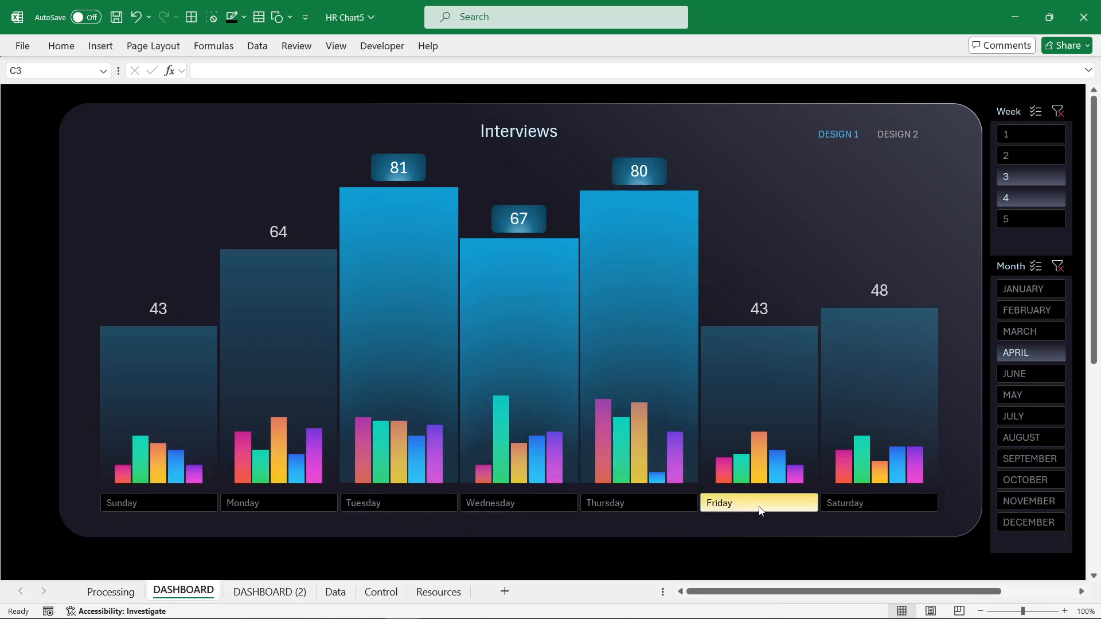
pyautogui.click(901, 136)
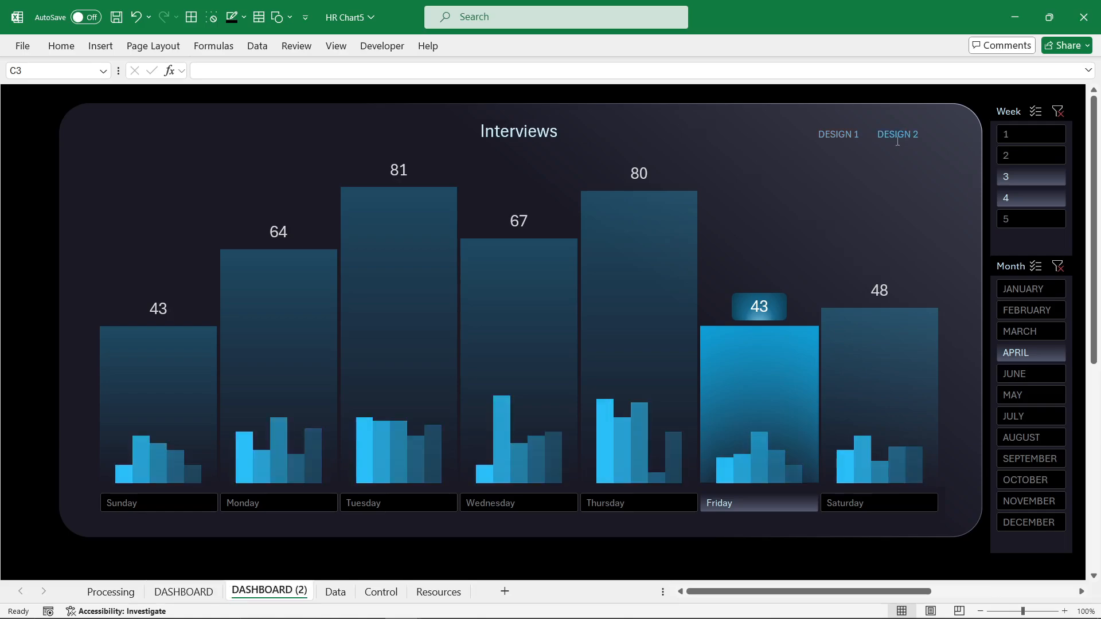
pyautogui.click(517, 504)
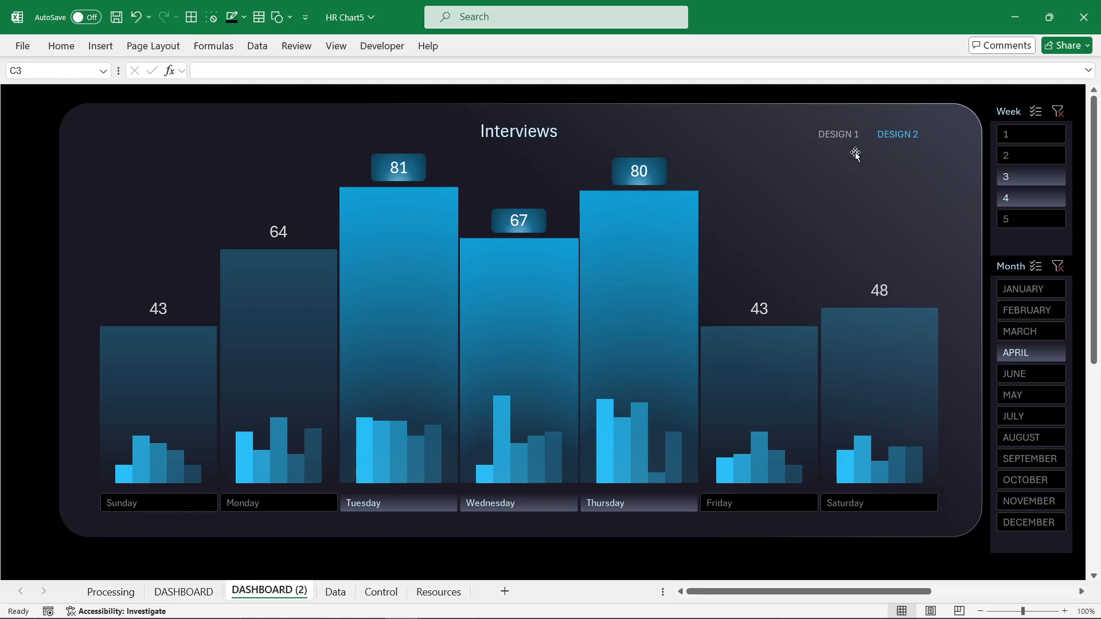
pyautogui.click(826, 135)
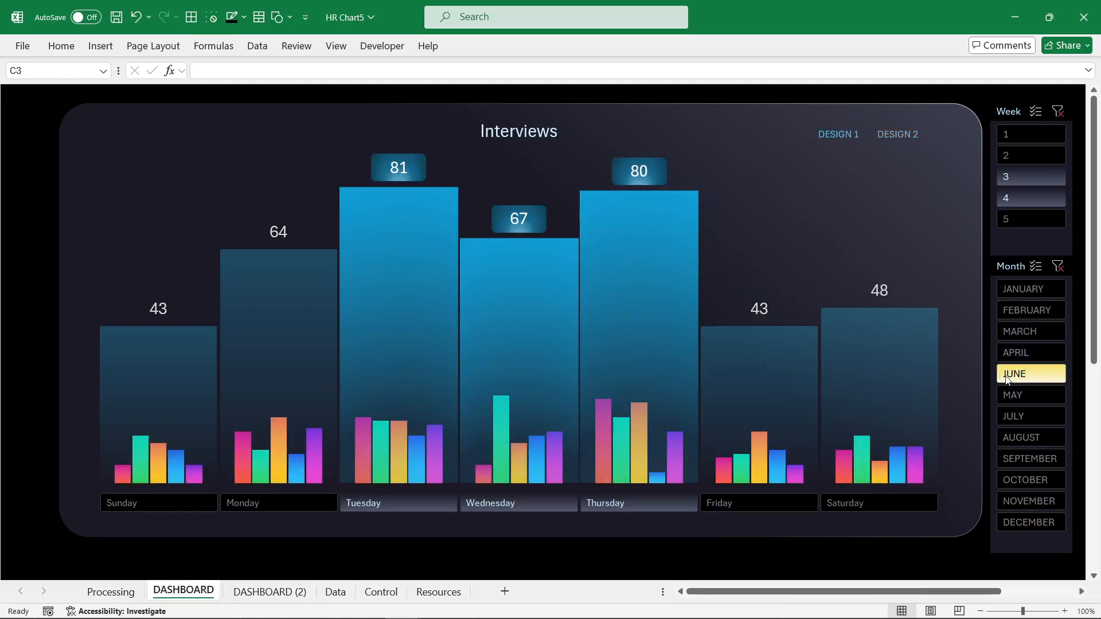
# - Filter the interviews chart by the months June, July and August in turn, and by week 2 and week 3
pyautogui.click(1024, 374)
pyautogui.click(1016, 411)
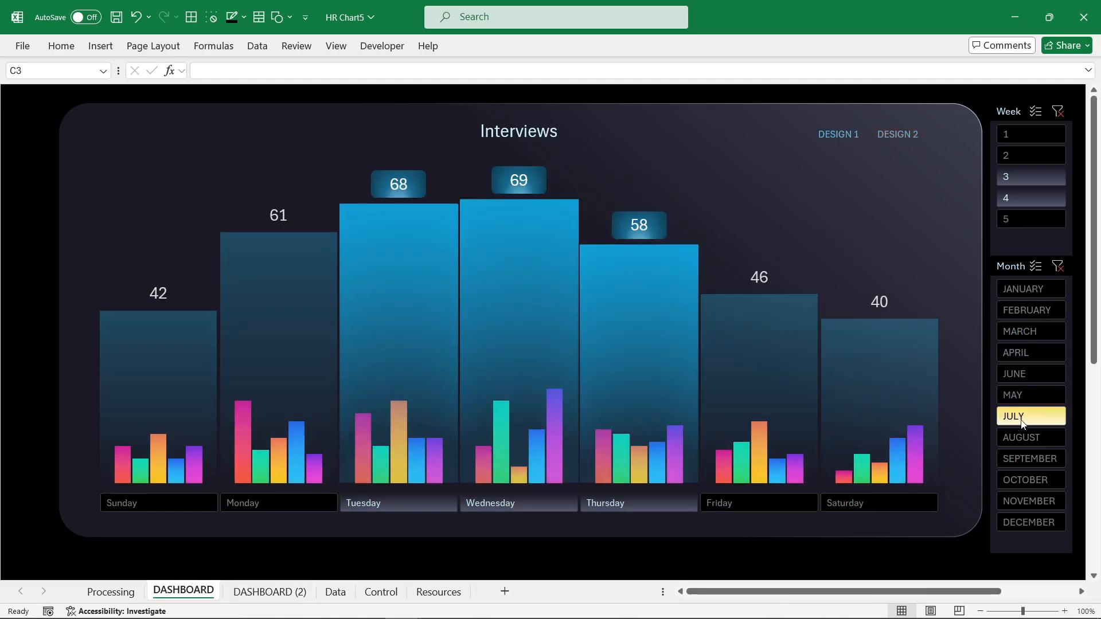
pyautogui.click(1023, 439)
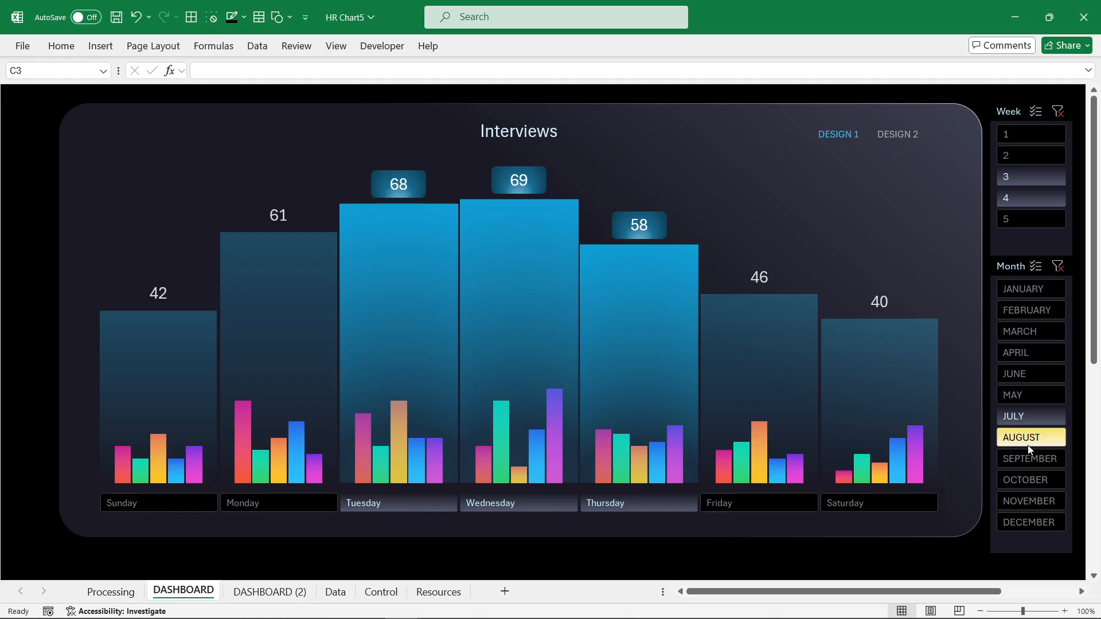
pyautogui.click(1019, 150)
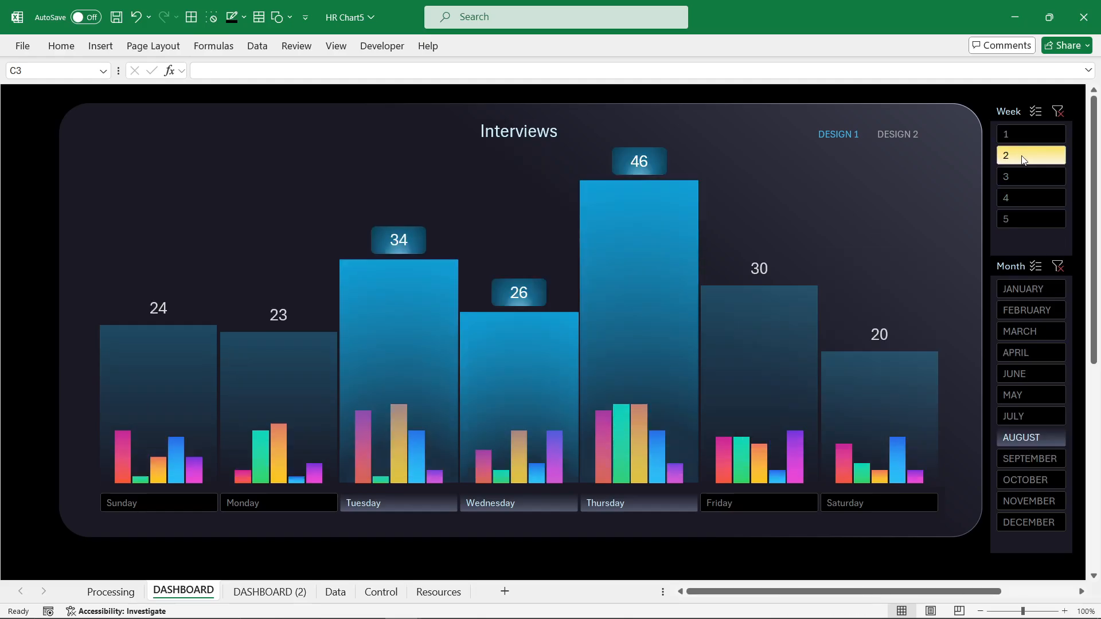
pyautogui.click(1023, 187)
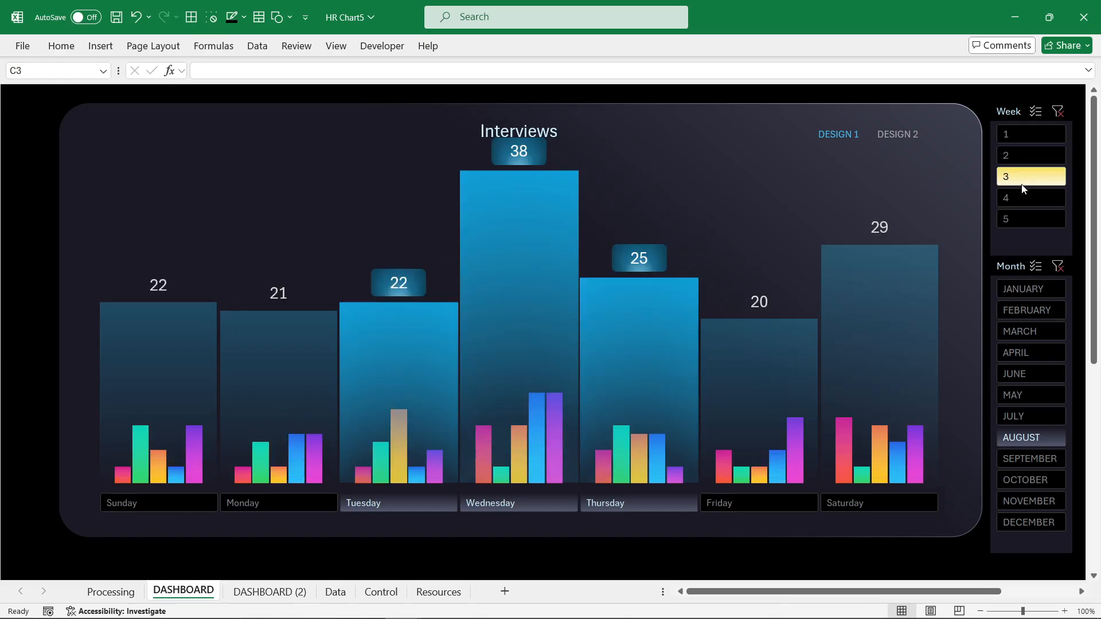
# - Include weeks 1 to 5 and all months from January to December in the chart, and show it in Design 2
pyautogui.moveTo(1020, 142); pyautogui.dragTo(1021, 211)
pyautogui.moveTo(1033, 282); pyautogui.dragTo(1026, 523)
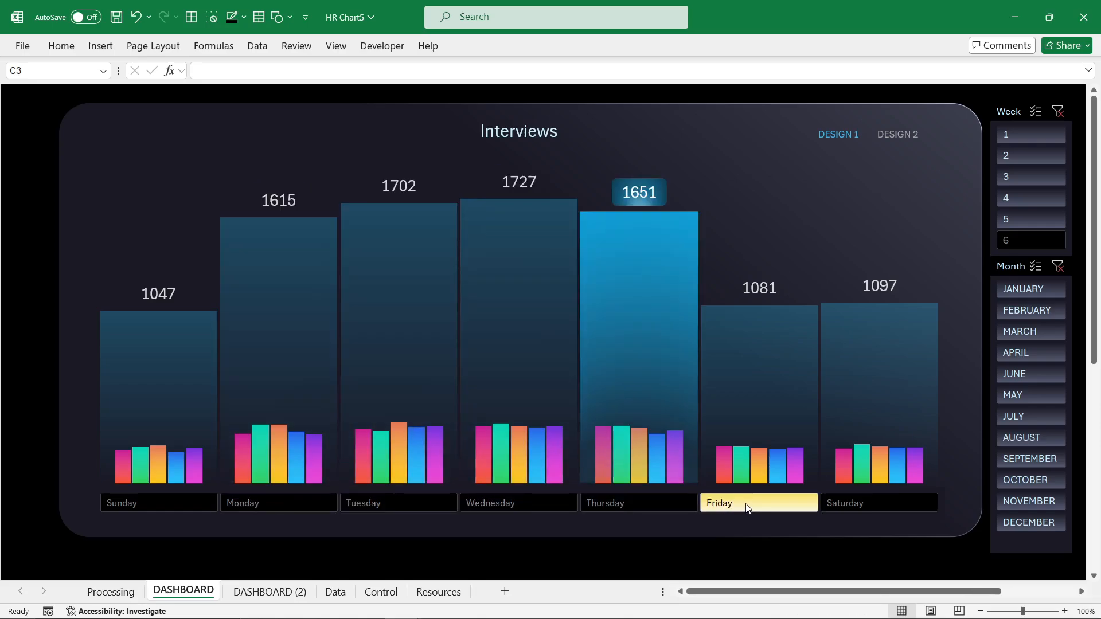
pyautogui.click(896, 143)
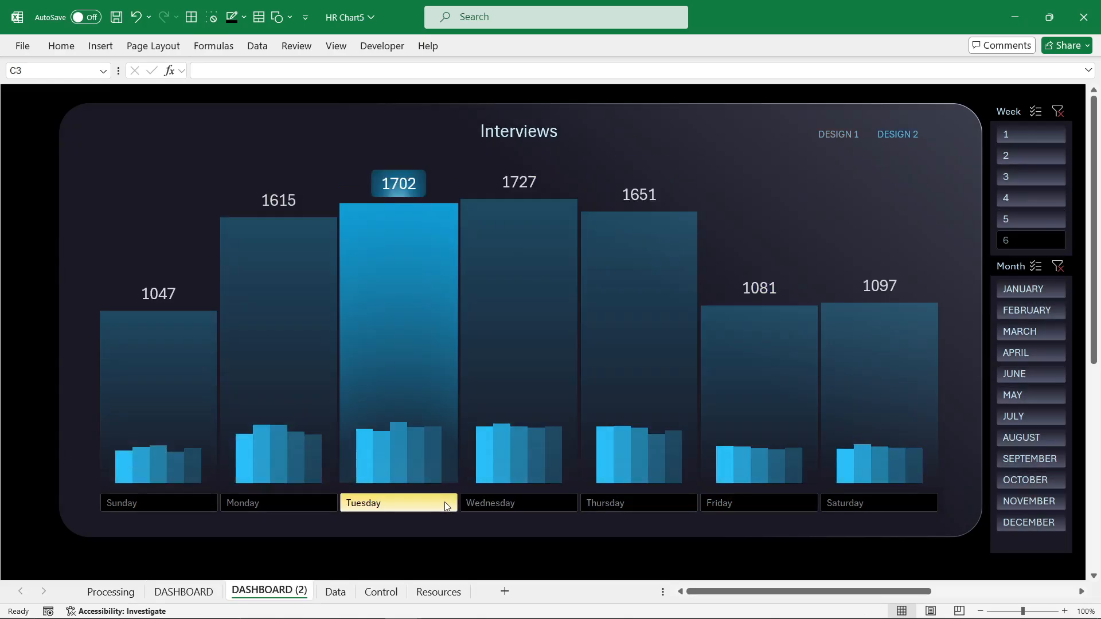
# - Highlight Monday to Wednesday and Thursday to Saturday in Design 2, and Tuesday and Wednesday individually in Design 1
pyautogui.click(299, 500)
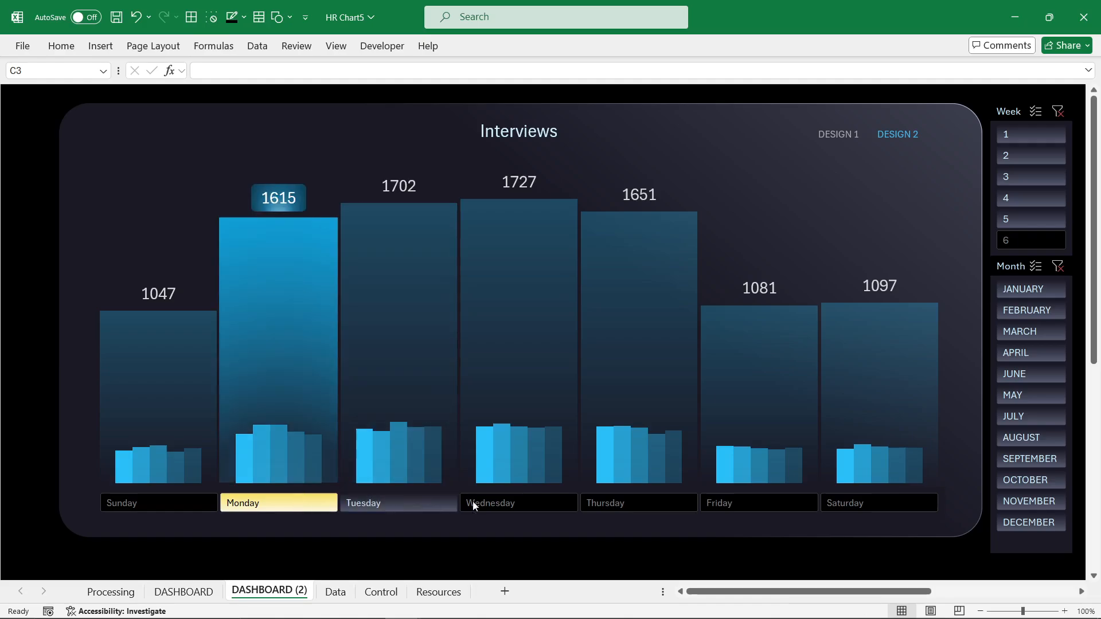
pyautogui.keyDown('shift'); pyautogui.click(487, 502); pyautogui.keyUp('shift')
pyautogui.click(619, 503)
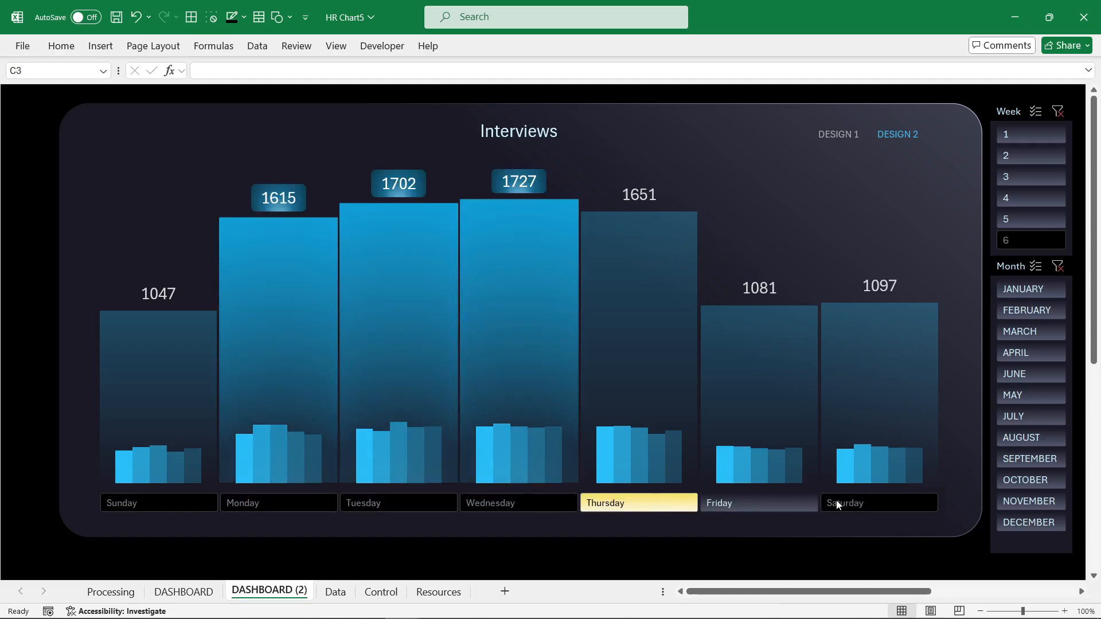
pyautogui.keyDown('shift'); pyautogui.click(838, 501); pyautogui.keyUp('shift')
pyautogui.click(840, 136)
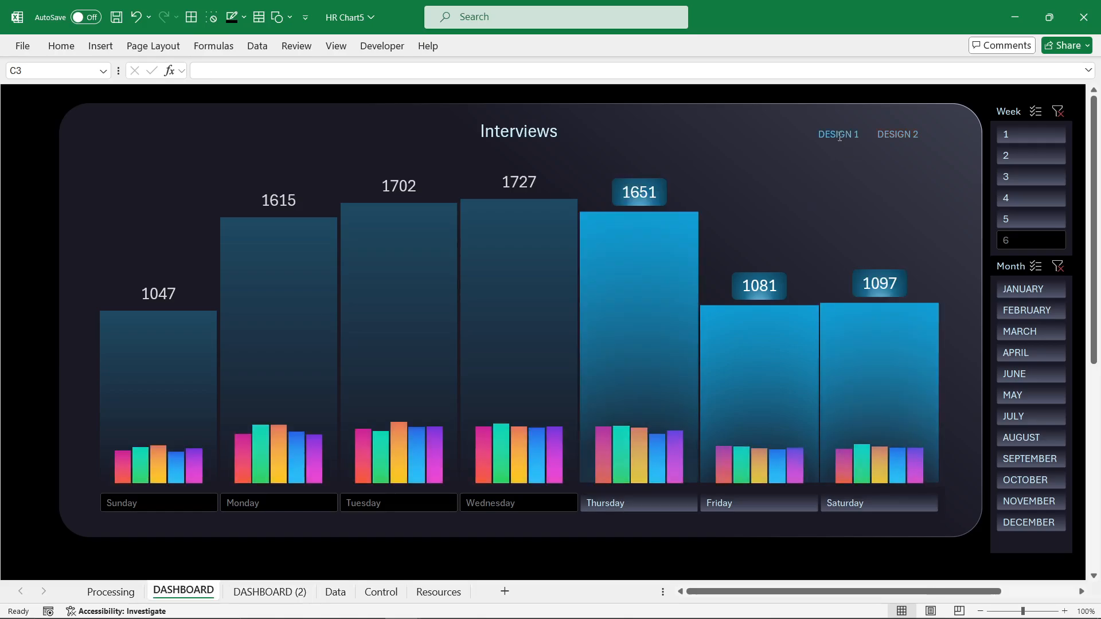
pyautogui.click(379, 505)
pyautogui.click(490, 503)
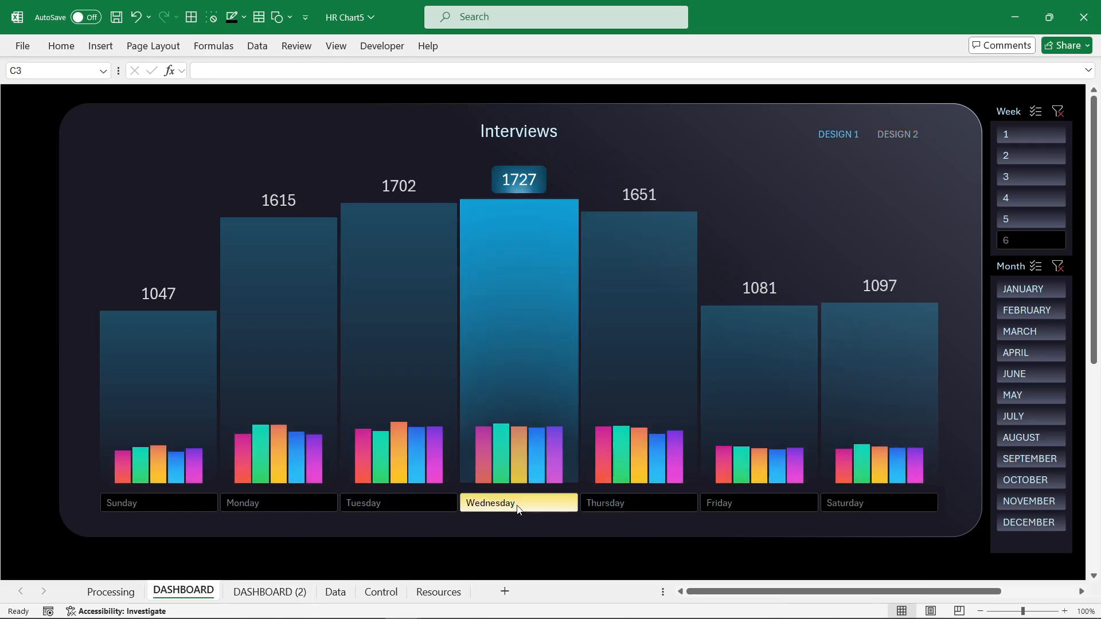
# - Filter the interviews chart to March and view weeks 3, 6 and 4 one at a time
pyautogui.click(1029, 184)
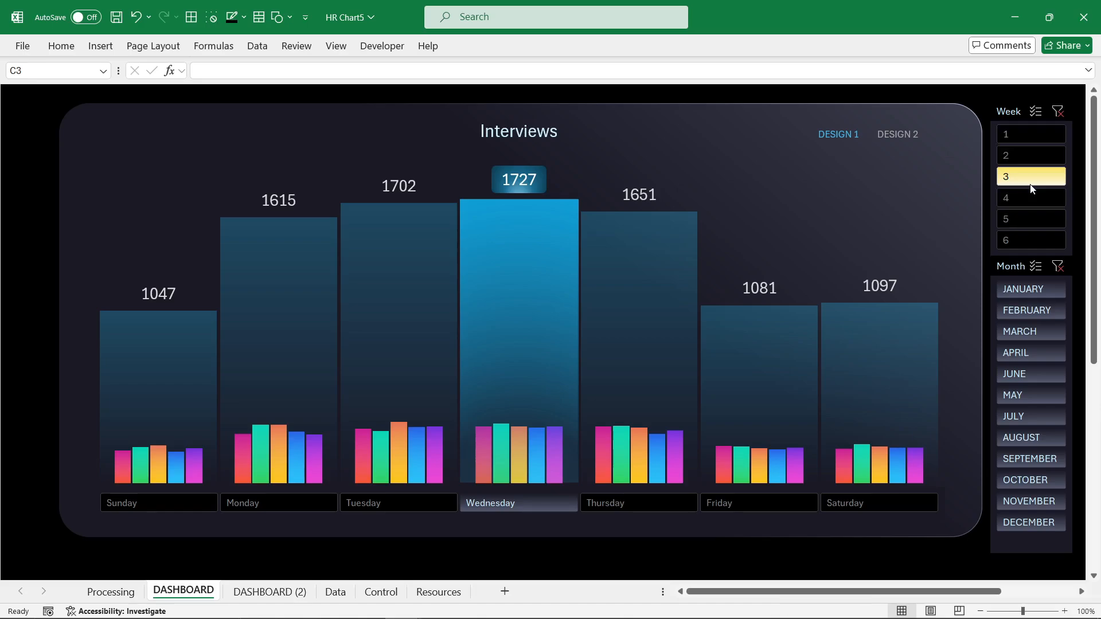
pyautogui.click(1041, 332)
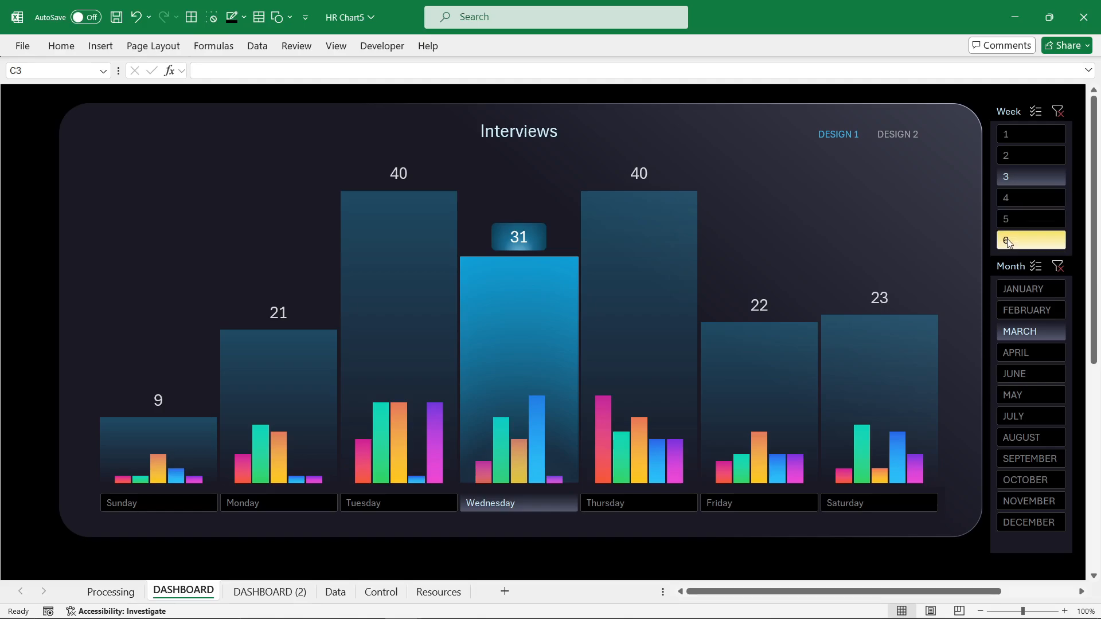
pyautogui.click(1007, 240)
pyautogui.click(1019, 197)
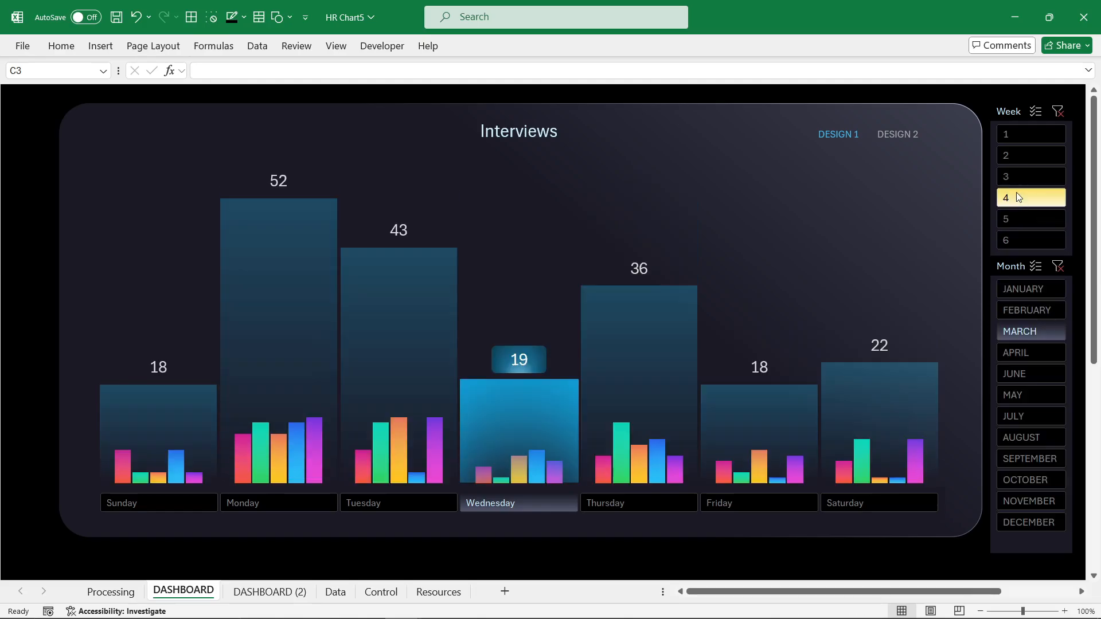
# - View the interviews chart for June and July with weeks 2 to 4 selected
pyautogui.click(1025, 374)
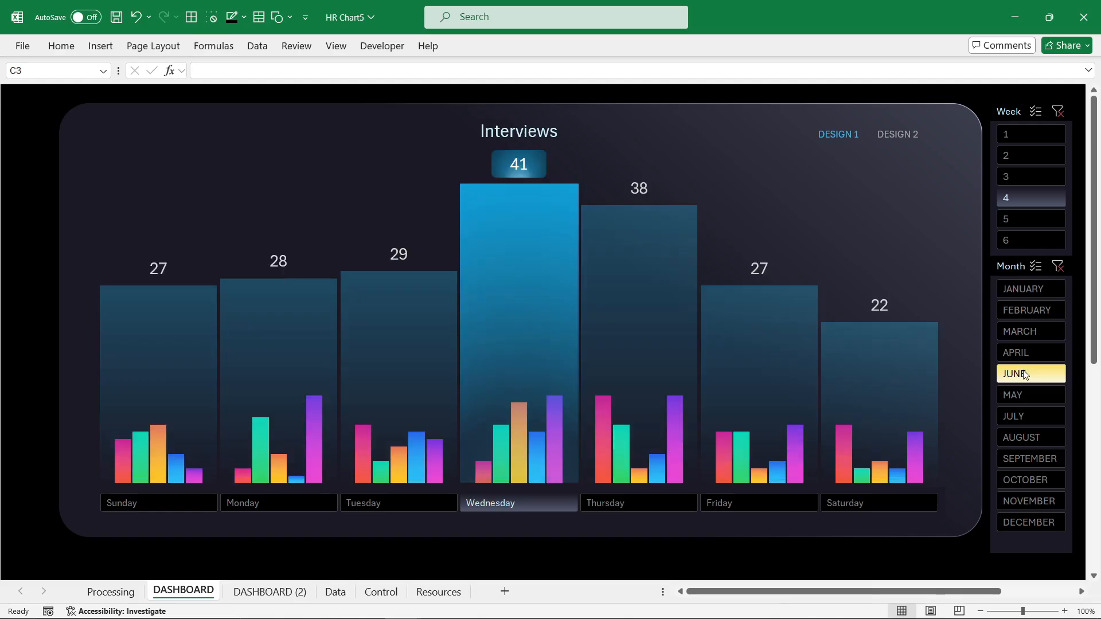
pyautogui.moveTo(1020, 160); pyautogui.dragTo(1020, 192)
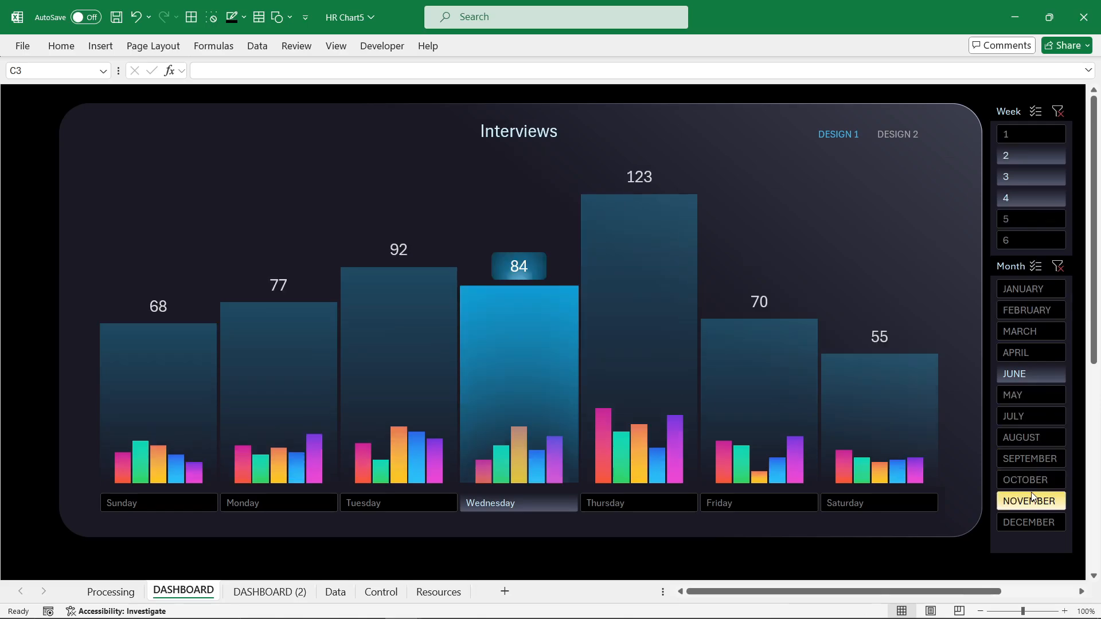
pyautogui.click(1042, 423)
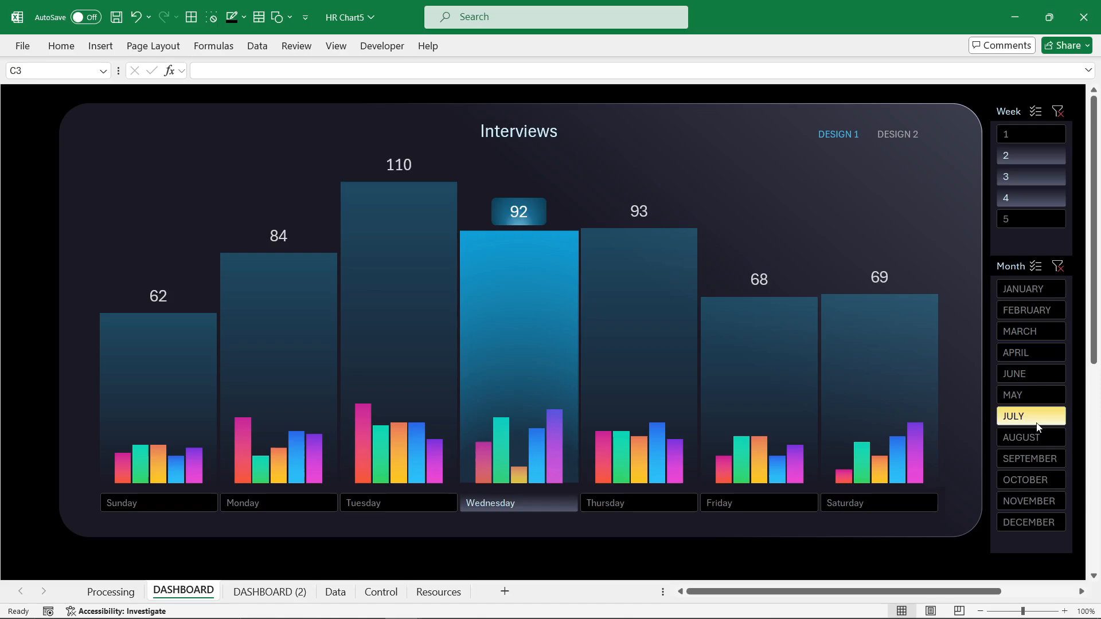
# - Highlight Tuesday, Wednesday and Thursday one at a time, and select the whole range from Sunday to Saturday
pyautogui.click(387, 504)
pyautogui.click(519, 504)
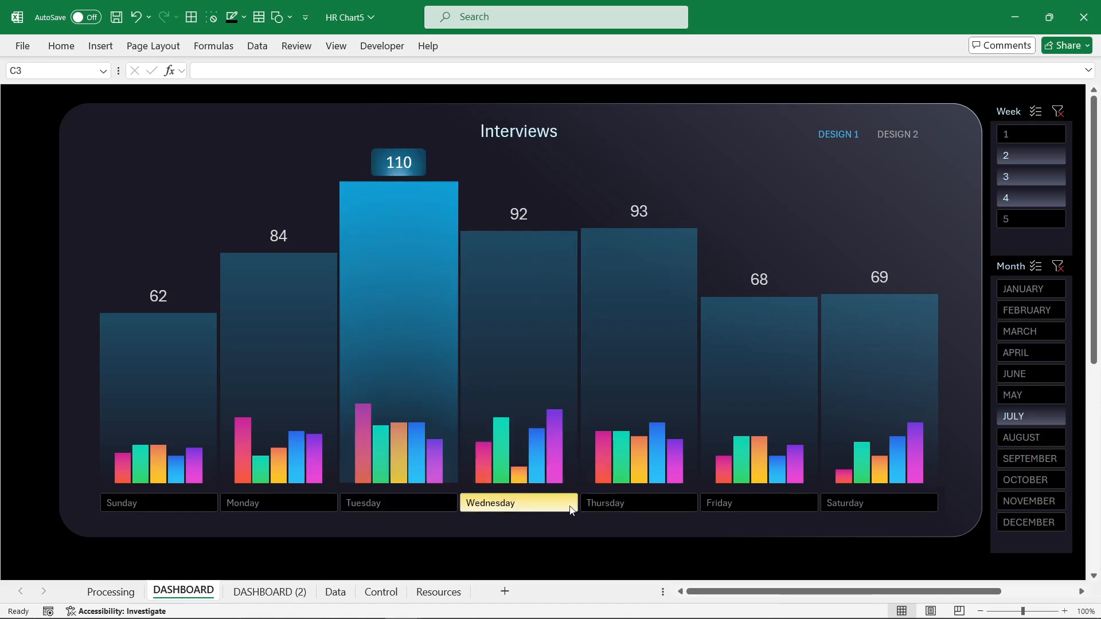
pyautogui.click(634, 506)
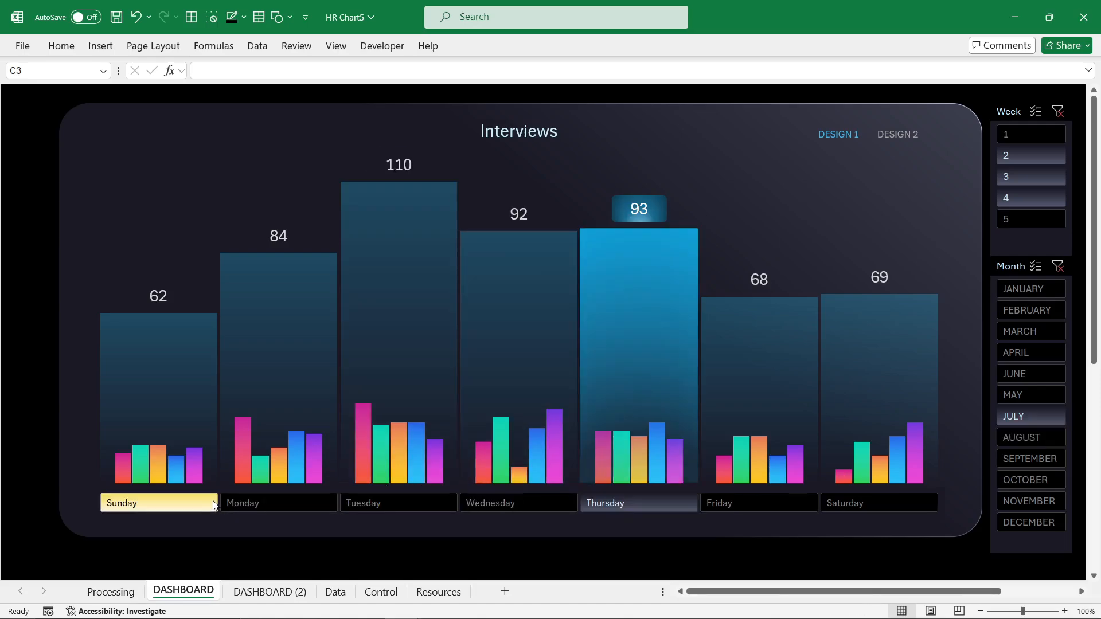
pyautogui.moveTo(163, 504); pyautogui.dragTo(855, 504)
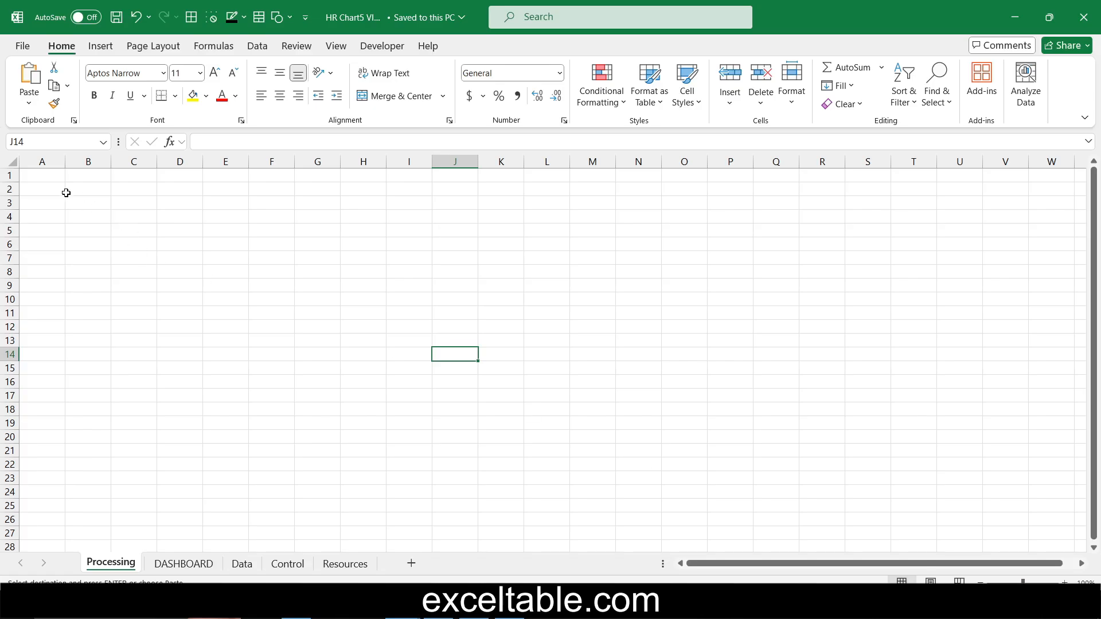
# - Enter the title "Interviews" in cell A1 and the heading "Recruiters" in A2 of the Processing sheet
pyautogui.click(53, 179)
pyautogui.write('Interviews')
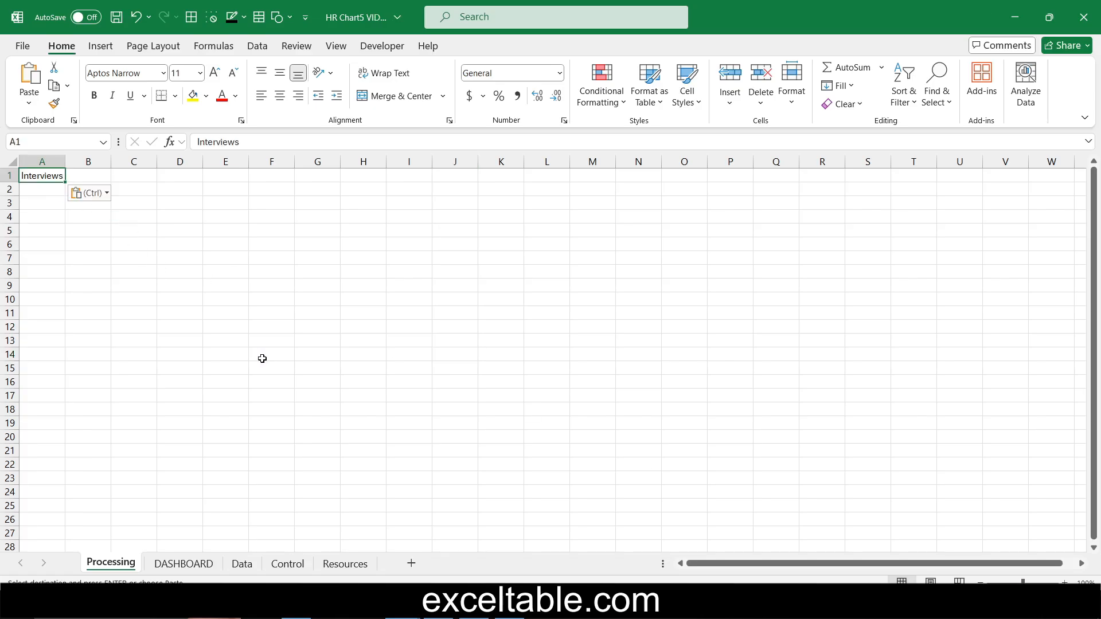
pyautogui.click(47, 188)
pyautogui.write('Recruiters')
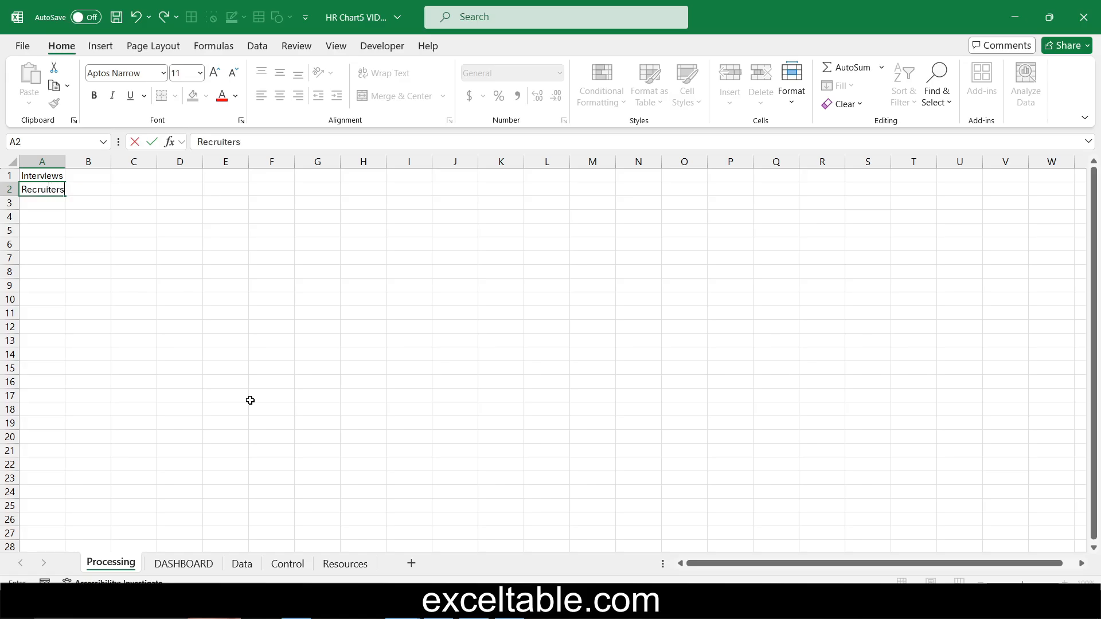
pyautogui.press('Return')
# - List Recruiter 1 to Recruiter 5 in cells A3:A7 and fit column A to its contents
pyautogui.hotkey('ctrl', 'd')
pyautogui.press('F2')
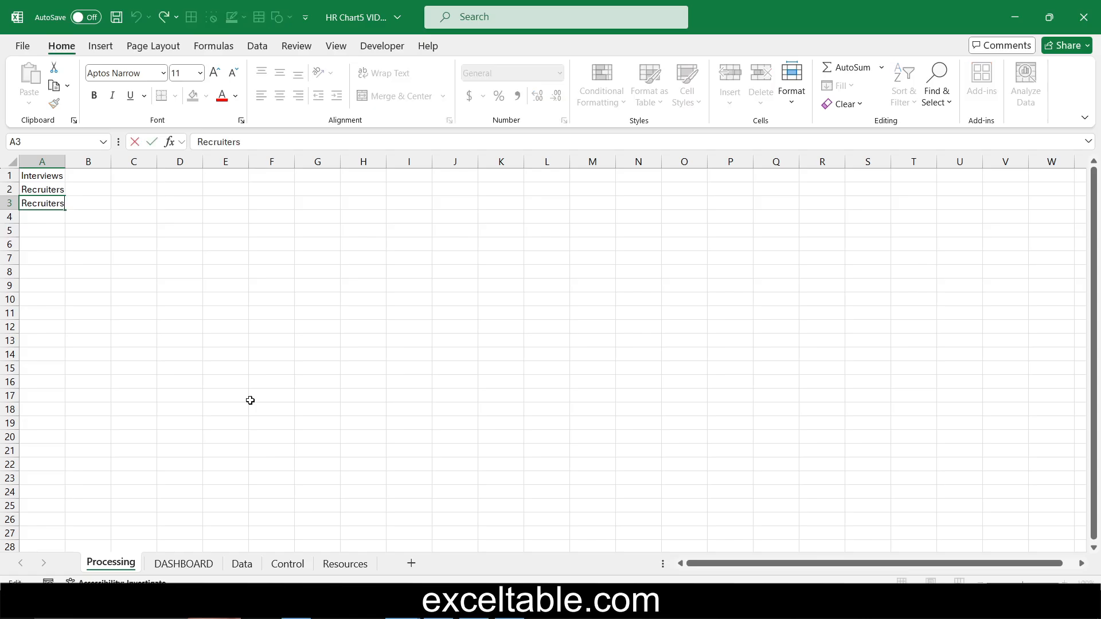
pyautogui.press('BackSpace')
pyautogui.write('1')
pyautogui.press('Return')
pyautogui.press('Up')
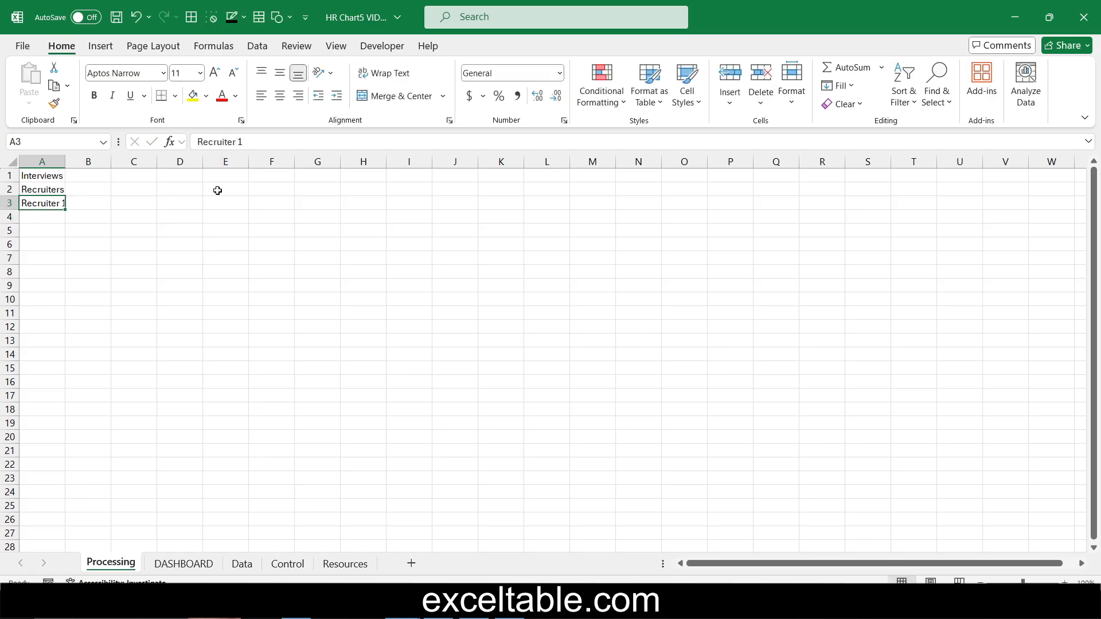
pyautogui.moveTo(69, 208); pyautogui.dragTo(69, 265)
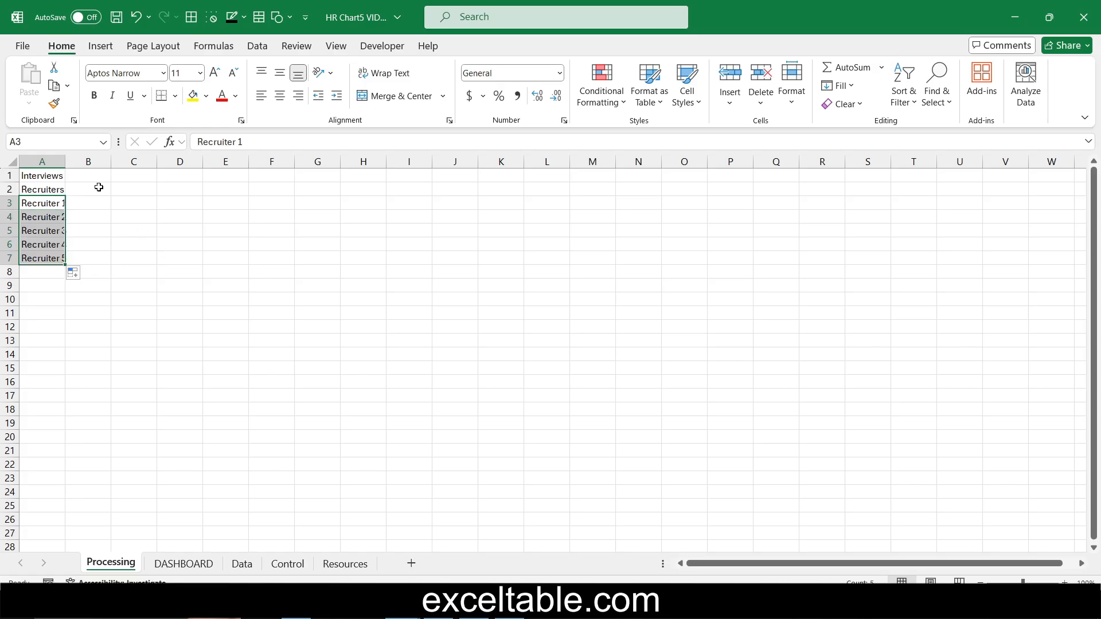
pyautogui.doubleClick(63, 160)
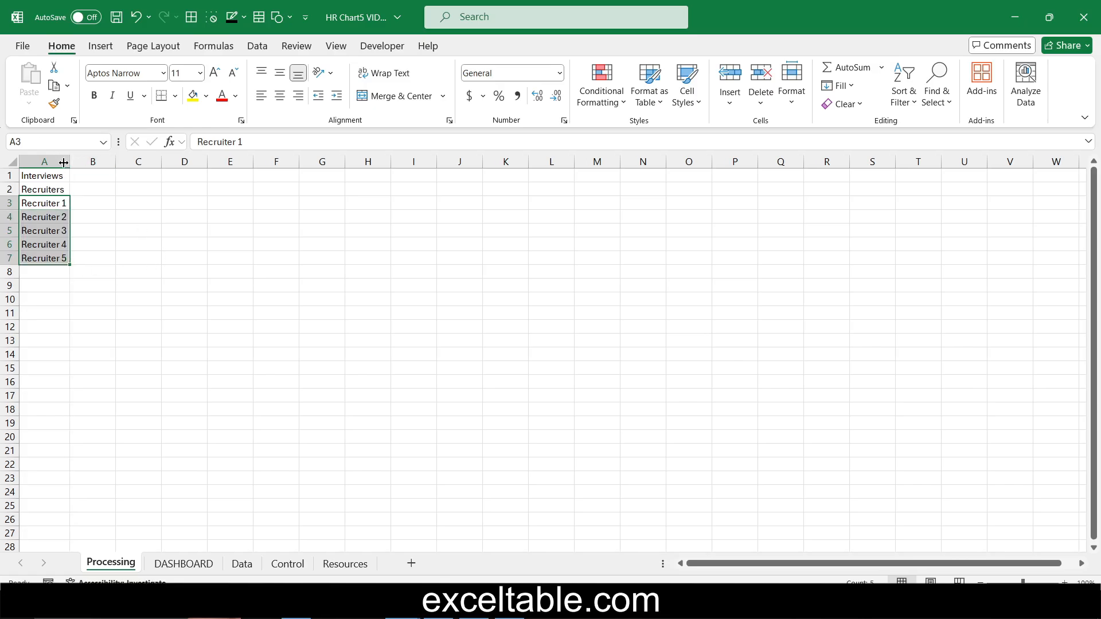
# - Copy the day name Wednesday from cell D2 of the Data sheet into cell E2 of the Processing sheet
pyautogui.click(94, 189)
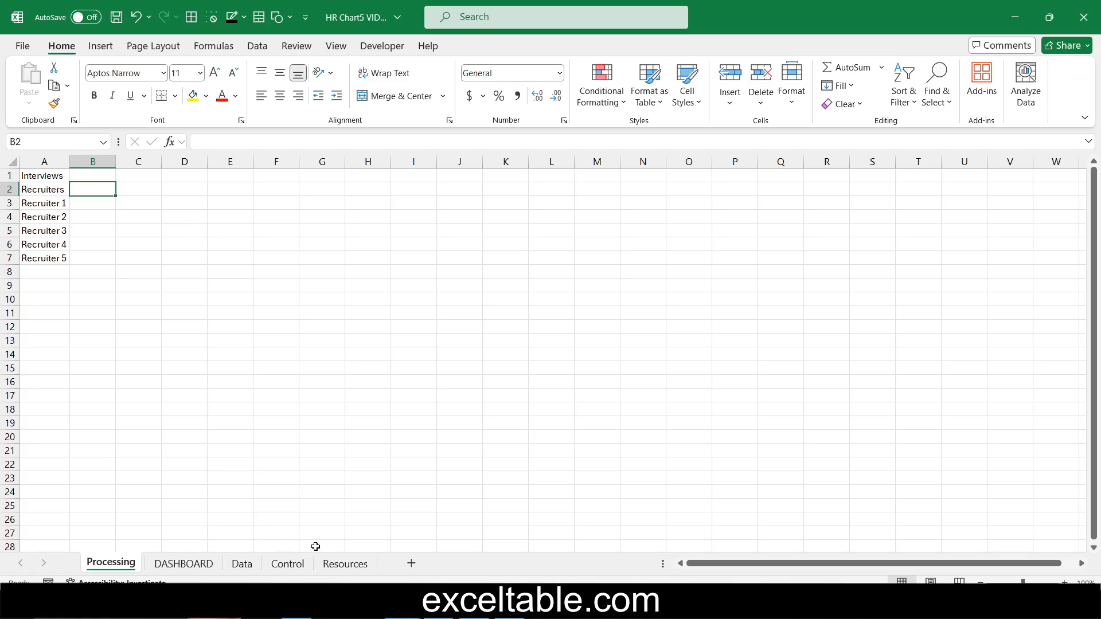
pyautogui.click(243, 564)
pyautogui.click(215, 194)
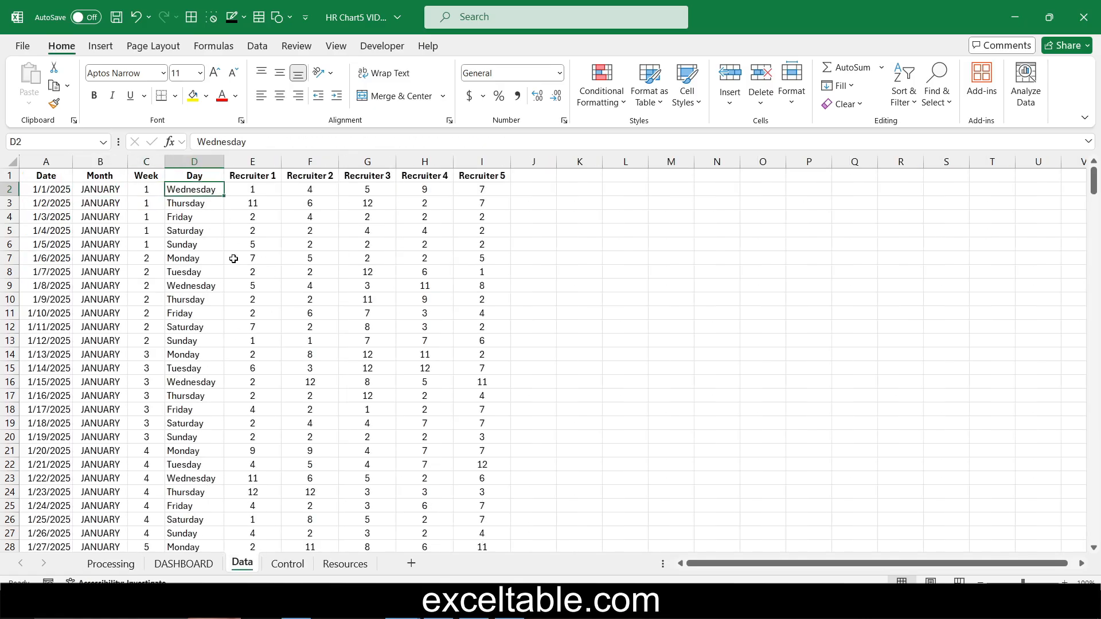
pyautogui.hotkey('ctrl', 'c')
pyautogui.click(110, 564)
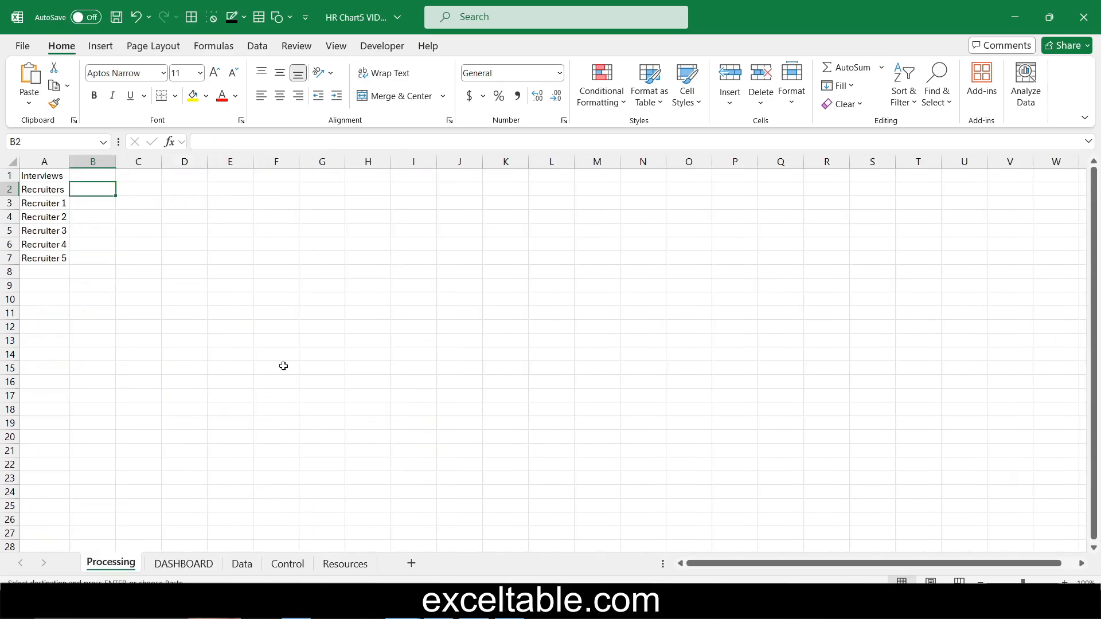
pyautogui.click(237, 194)
pyautogui.hotkey('ctrl', 'v')
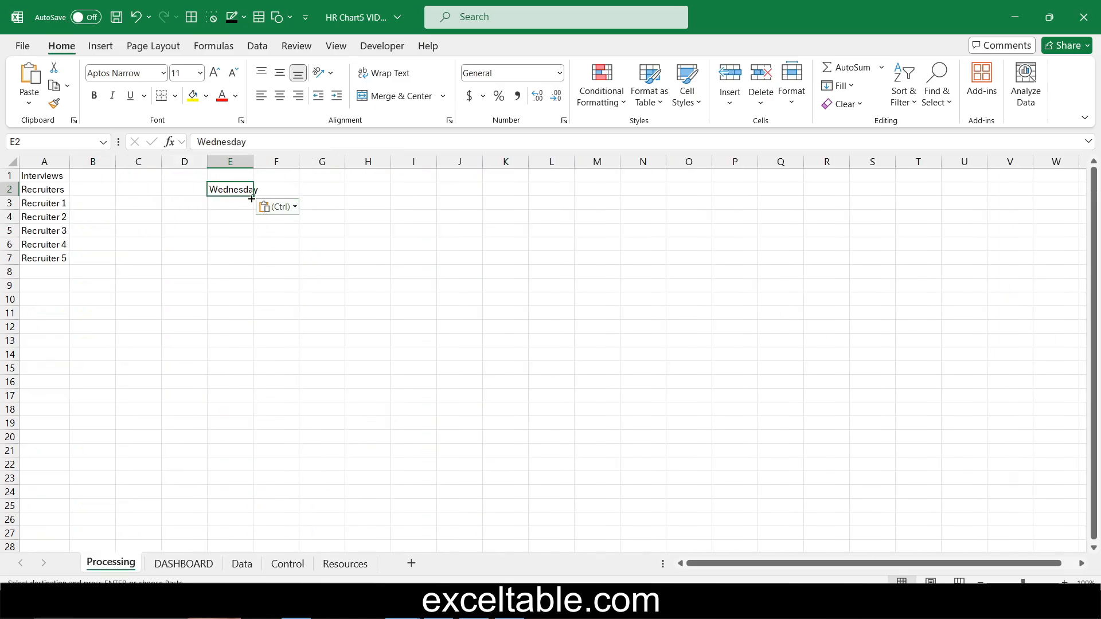
# - Fill the day headings in both directions from Wednesday so B2:H2 runs from Sunday to Saturday
pyautogui.moveTo(251, 198); pyautogui.dragTo(378, 197)
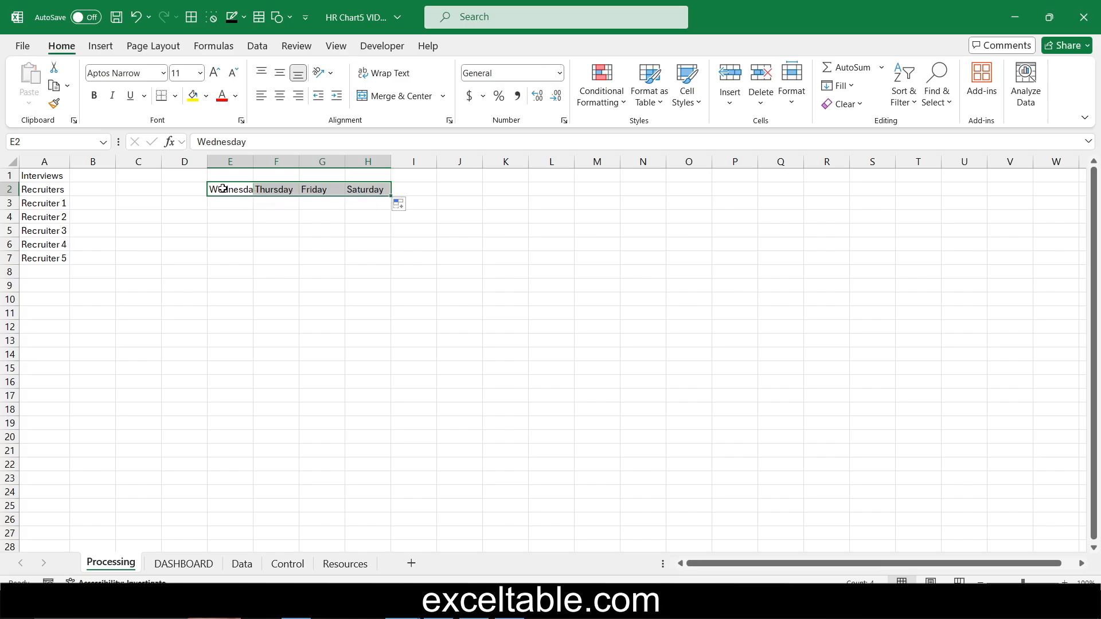
pyautogui.click(220, 189)
pyautogui.moveTo(253, 196); pyautogui.dragTo(82, 194)
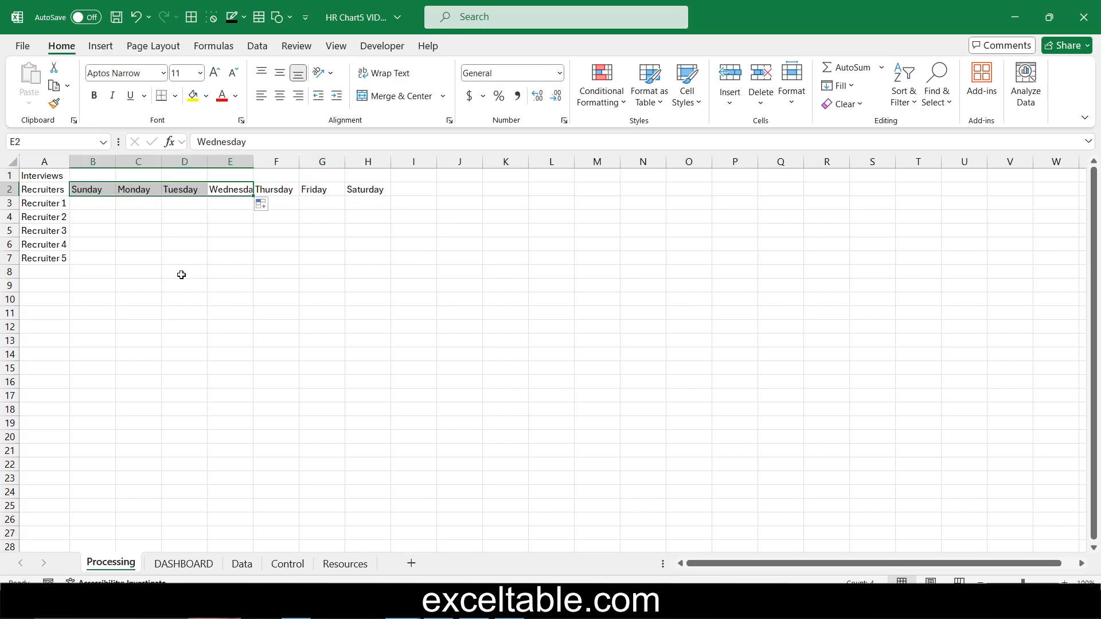
# - Enter =RANDBETWEEN(1,90) in cell B3 and fill it across B3:H7 for all recruiters and days
pyautogui.click(81, 202)
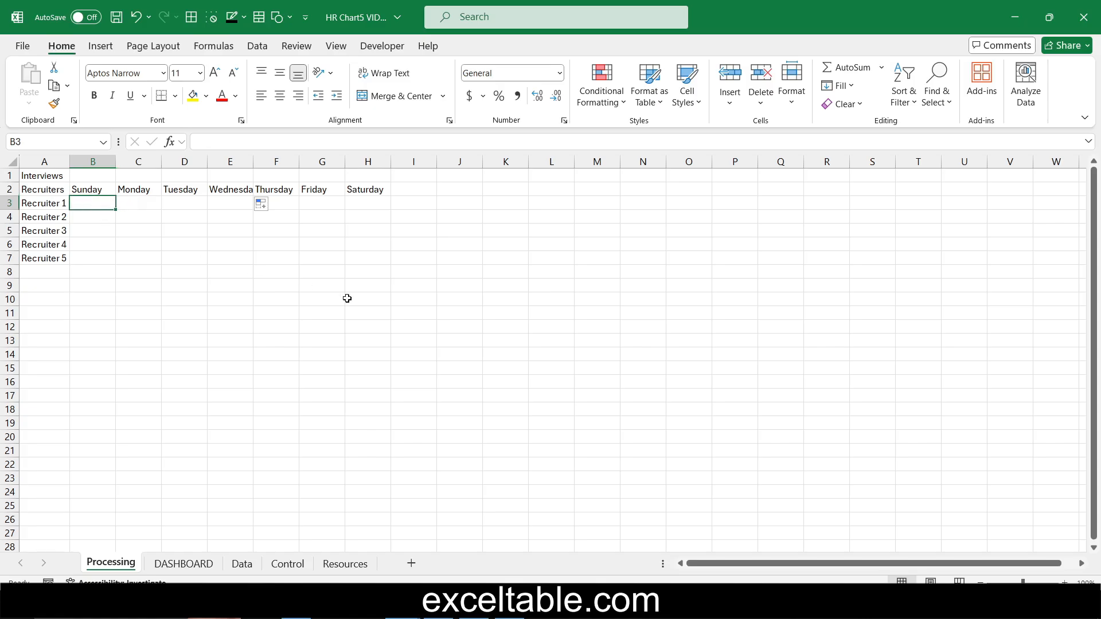
pyautogui.write('=ra')
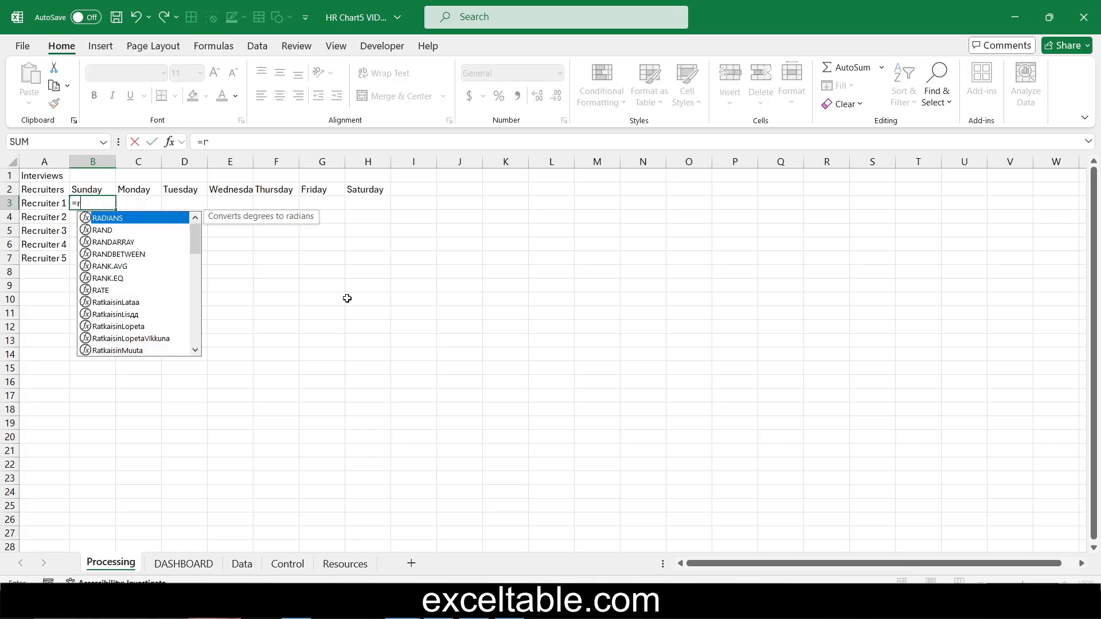
pyautogui.press('Down')
pyautogui.press('Down')
pyautogui.press('Down')
pyautogui.press('Tab')
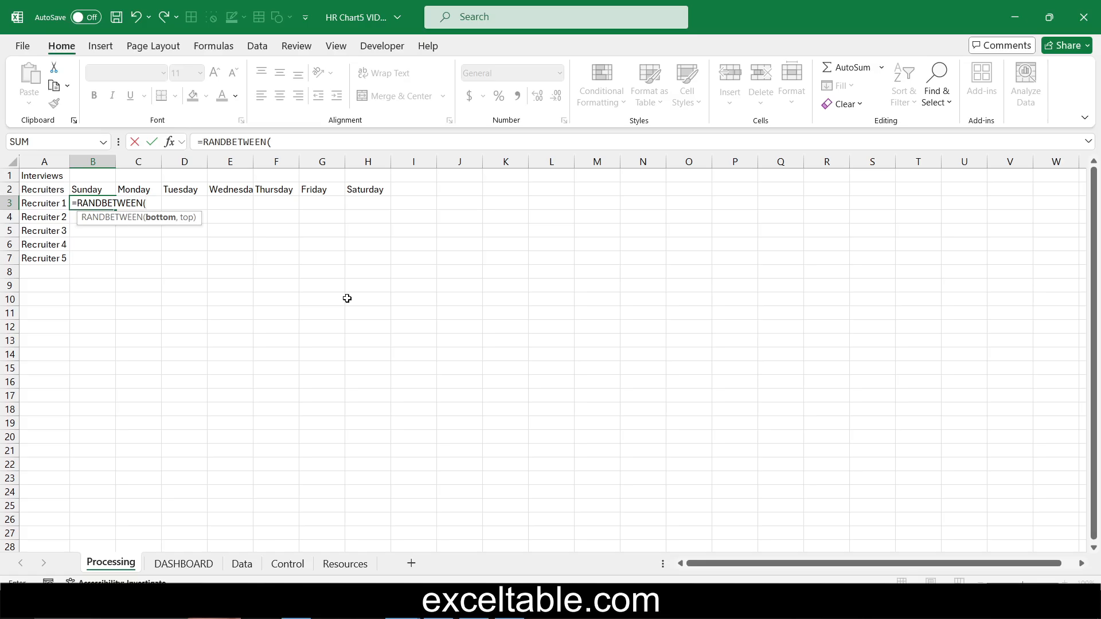
pyautogui.write('1,90)')
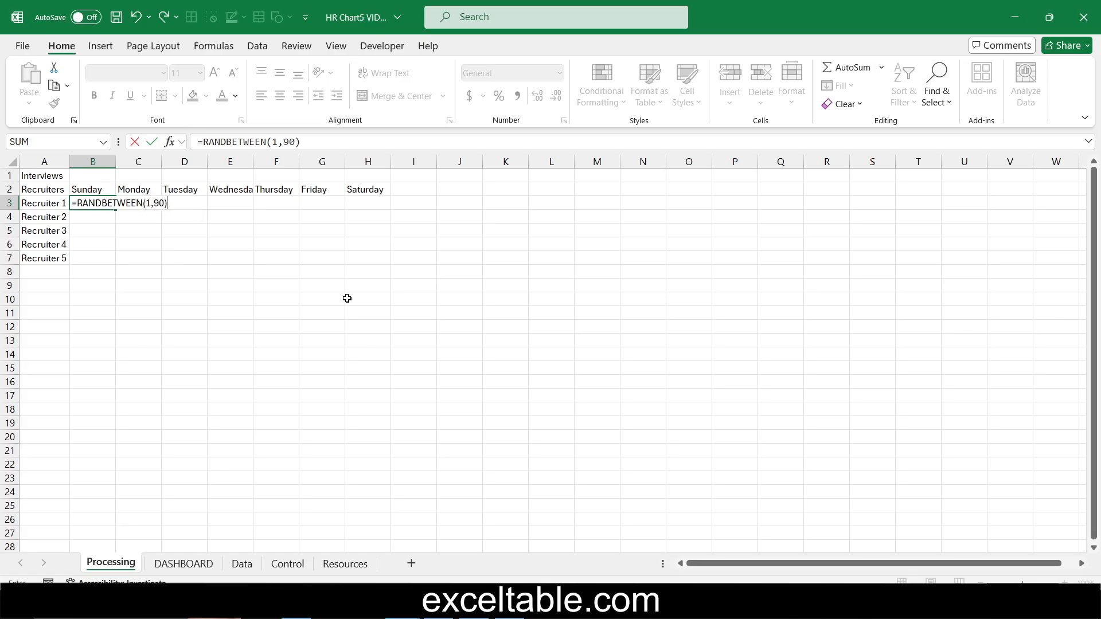
pyautogui.press('Return')
pyautogui.press('Up')
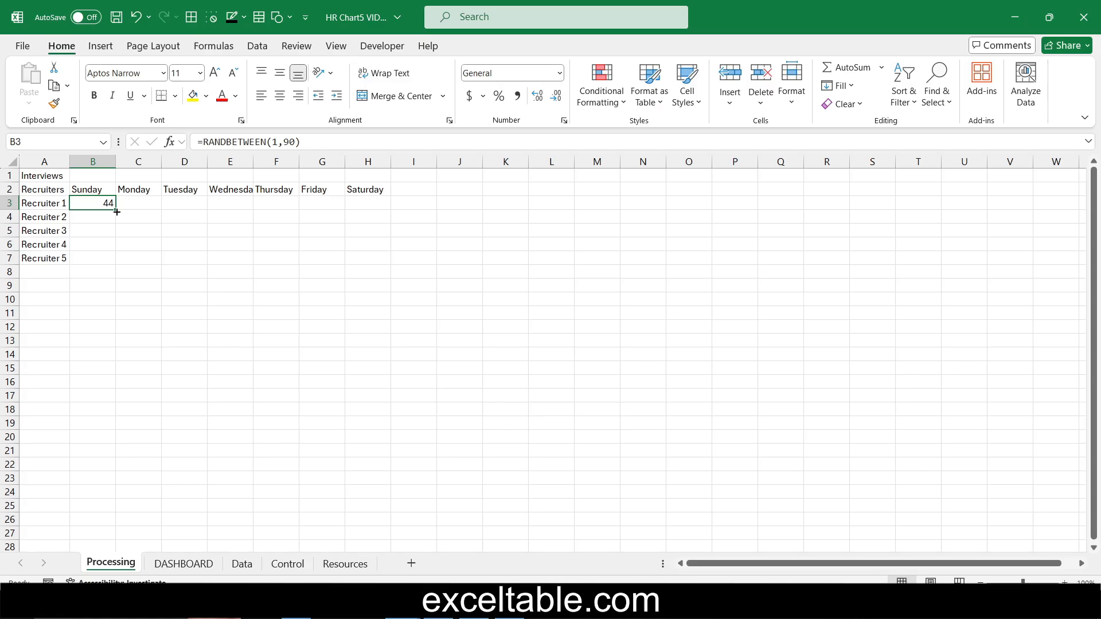
pyautogui.moveTo(117, 212); pyautogui.dragTo(388, 263)
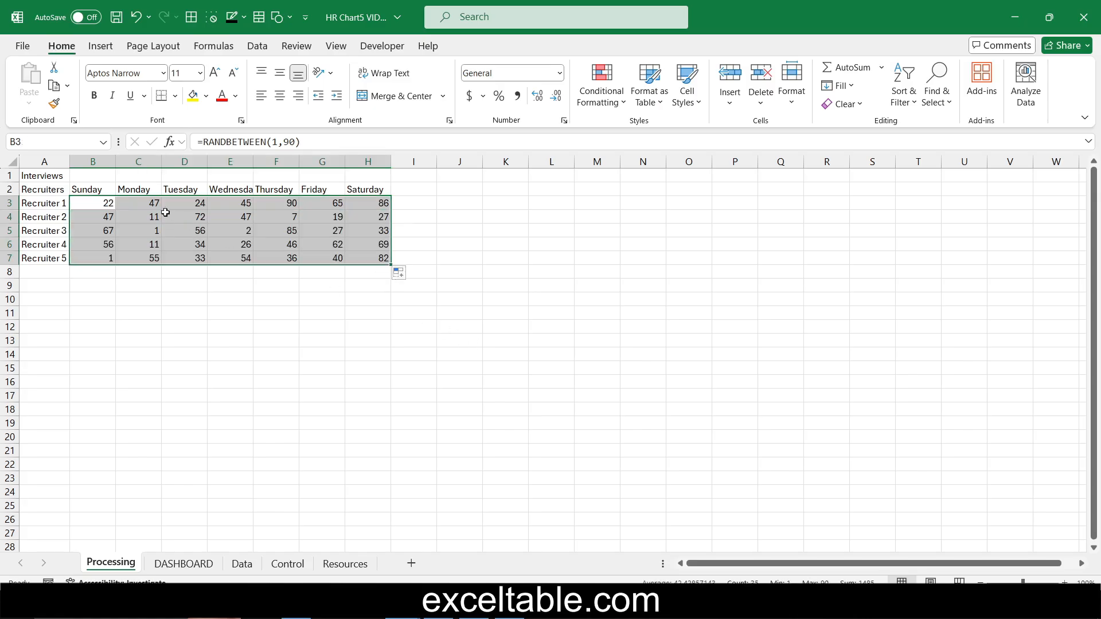
# - Replace the random-number formulas in B3:H7 with their static values using Paste Special
pyautogui.rightClick(98, 206)
pyautogui.click(137, 165)
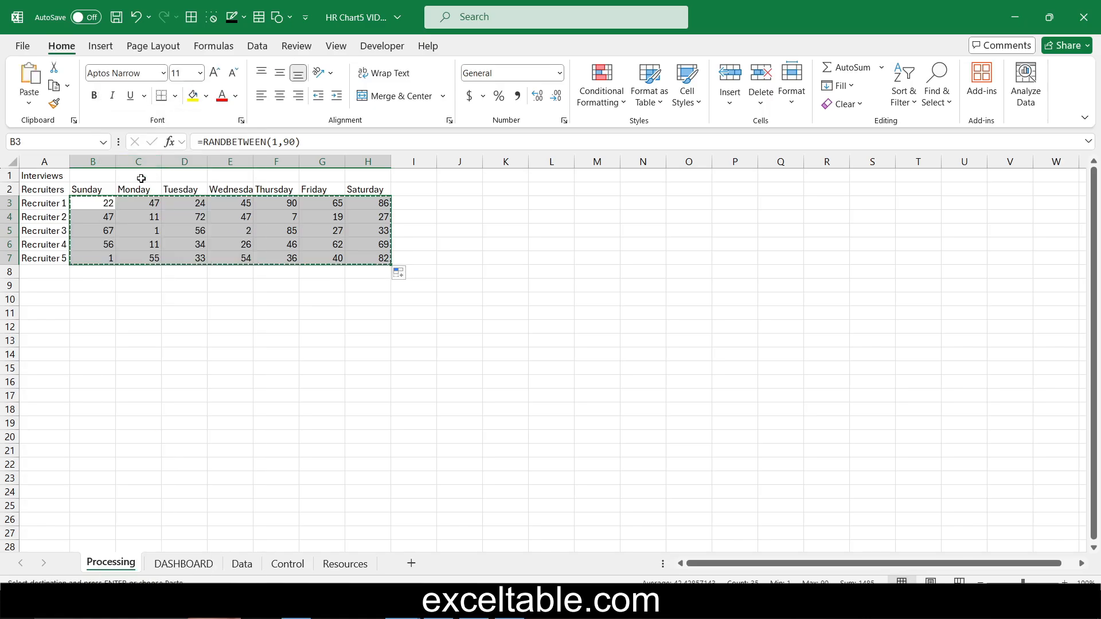
pyautogui.rightClick(97, 202)
pyautogui.click(133, 212)
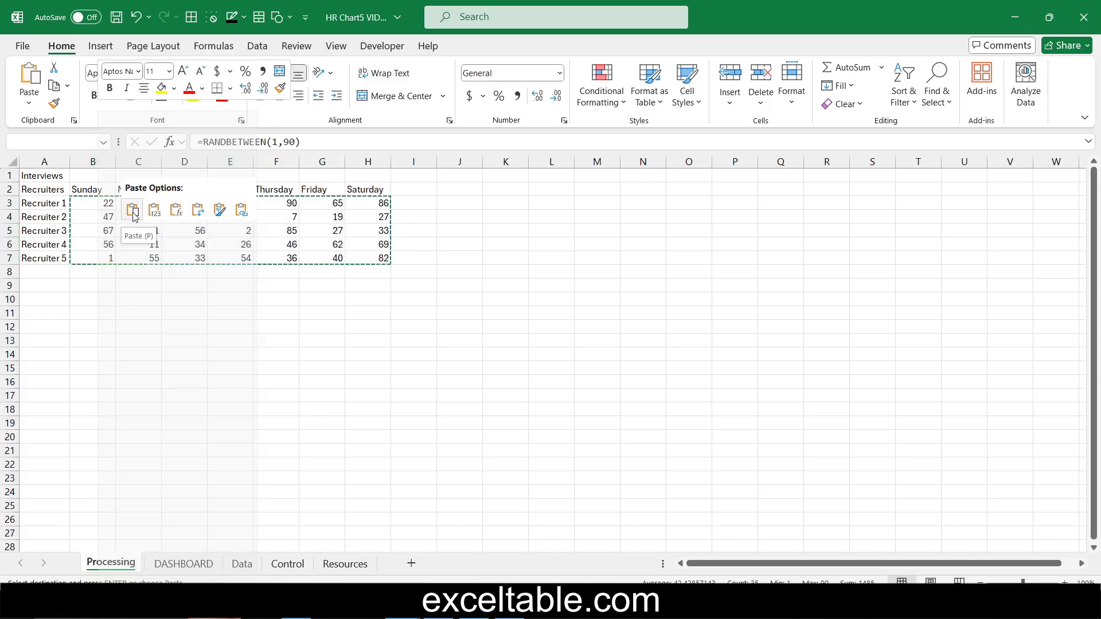
pyautogui.rightClick(119, 221)
pyautogui.click(143, 233)
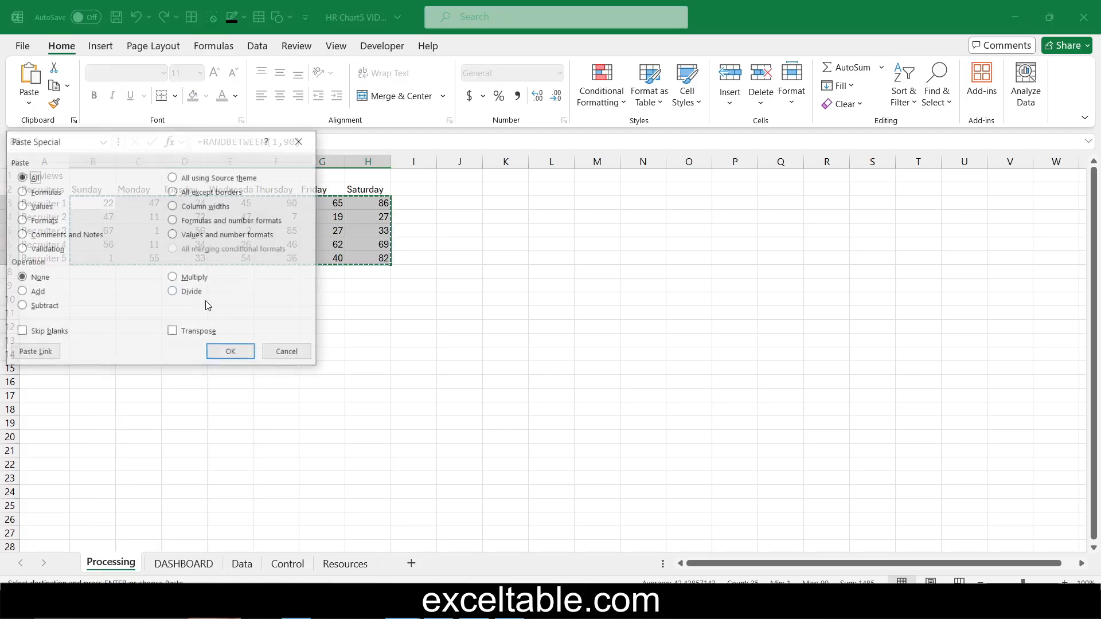
pyautogui.click(231, 359)
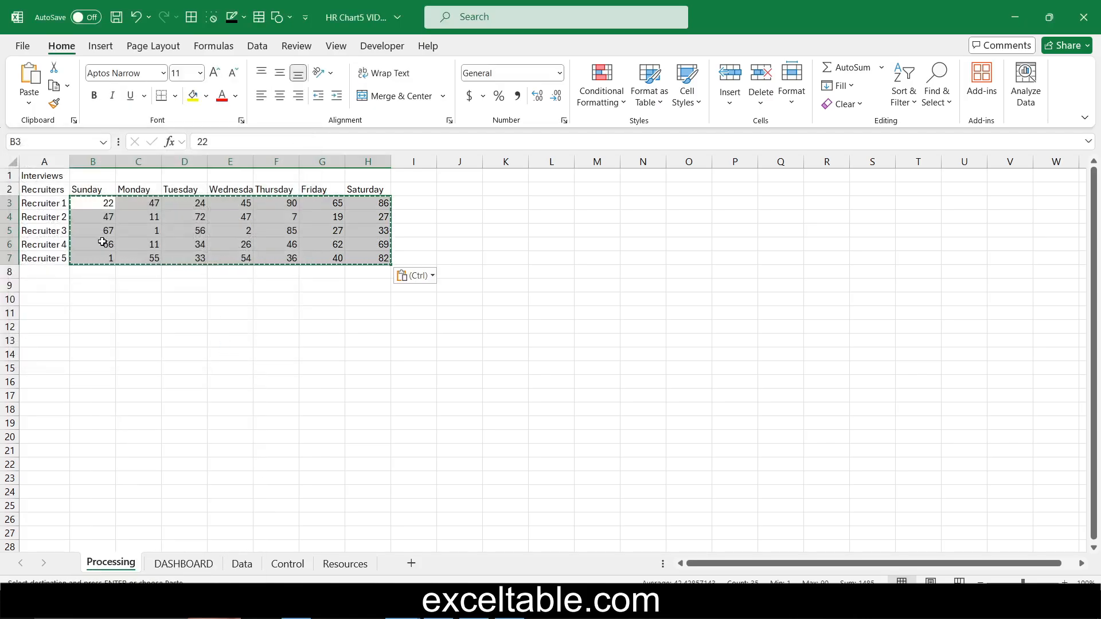
pyautogui.click(158, 241)
# - Label cell A8 "Top" and total rows 3 to 7 for each day across B8:H8, starting with =SUM(B3:B7)
pyautogui.click(44, 272)
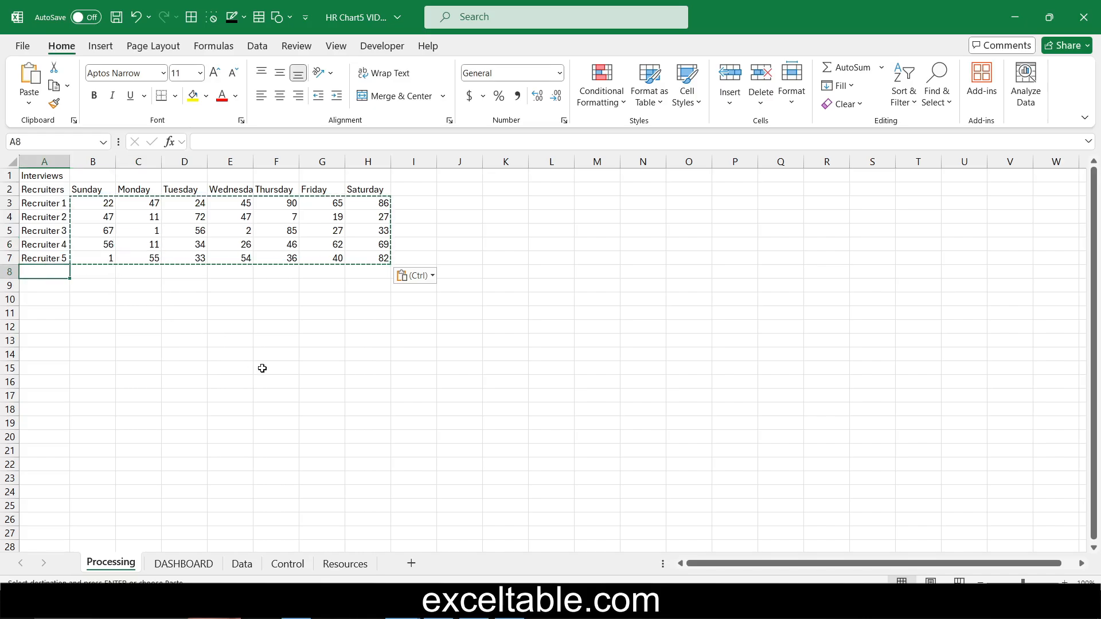
pyautogui.write('To')
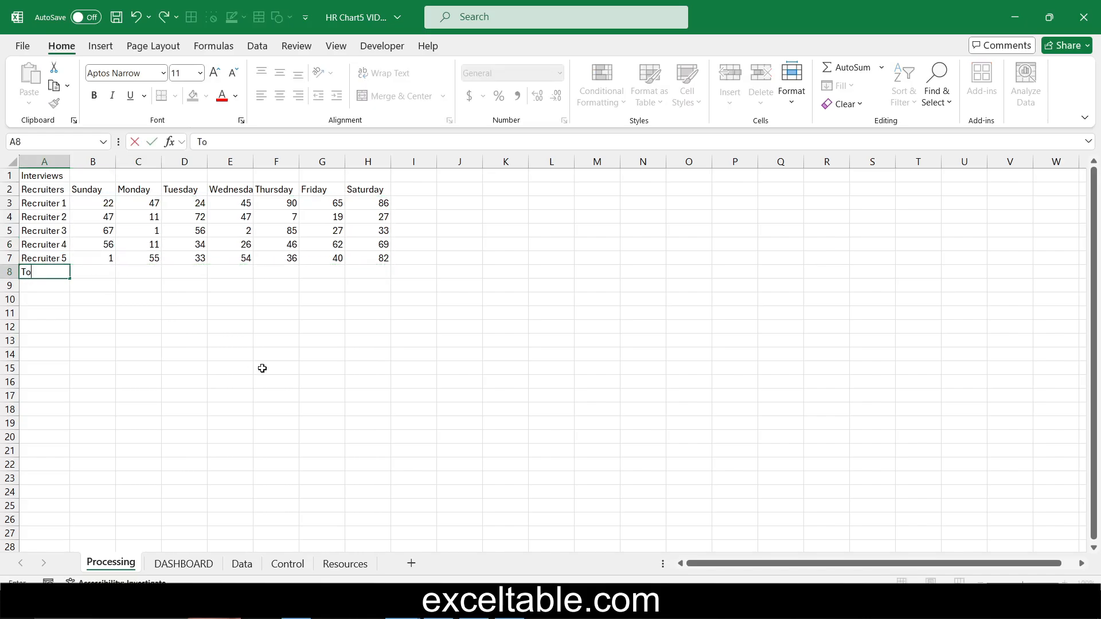
pyautogui.write('p')
pyautogui.press('Tab')
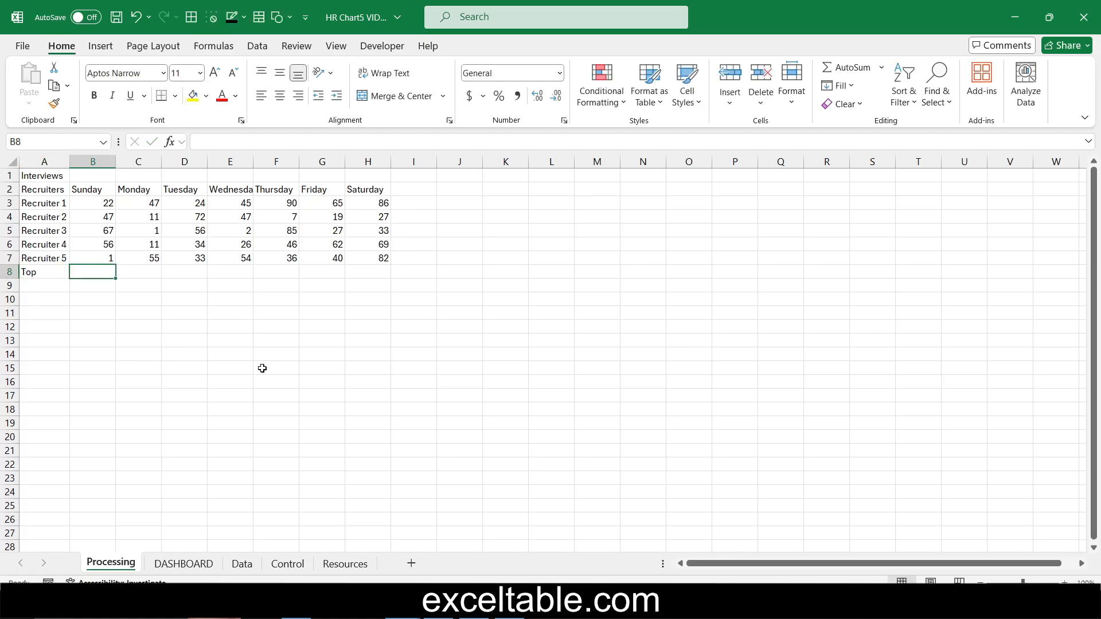
pyautogui.hotkey('alt', '=')
pyautogui.hotkey('shift', 'Tab')
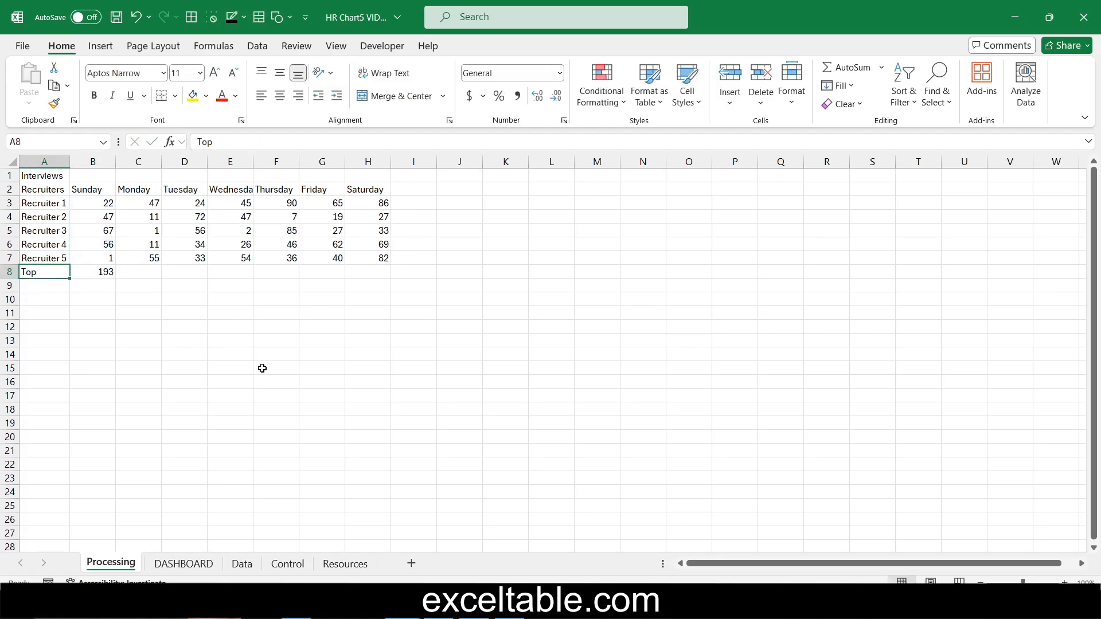
pyautogui.press('Tab')
pyautogui.click(119, 276)
pyautogui.click(106, 272)
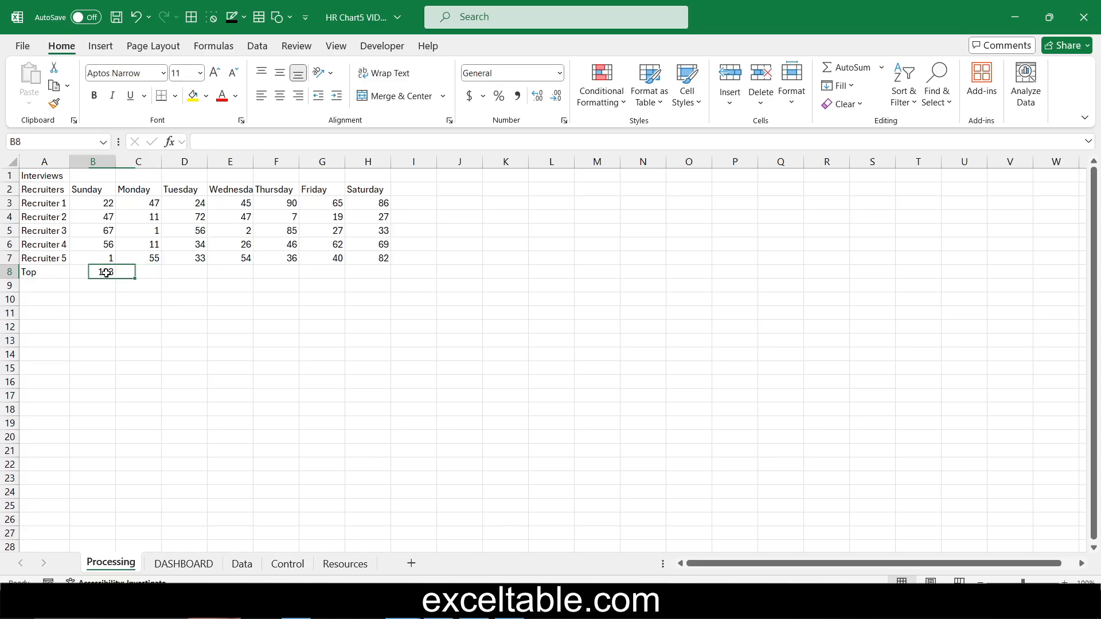
pyautogui.moveTo(116, 278); pyautogui.dragTo(401, 279)
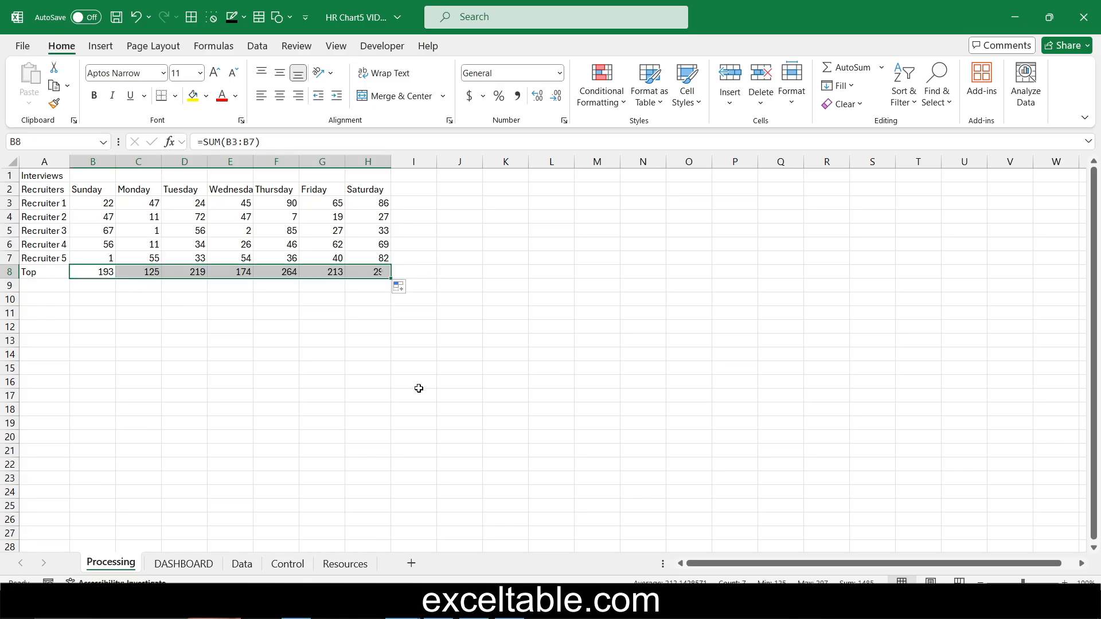
# - Label cell A9 "Down" and enter 0 for Sunday in B9
pyautogui.click(41, 290)
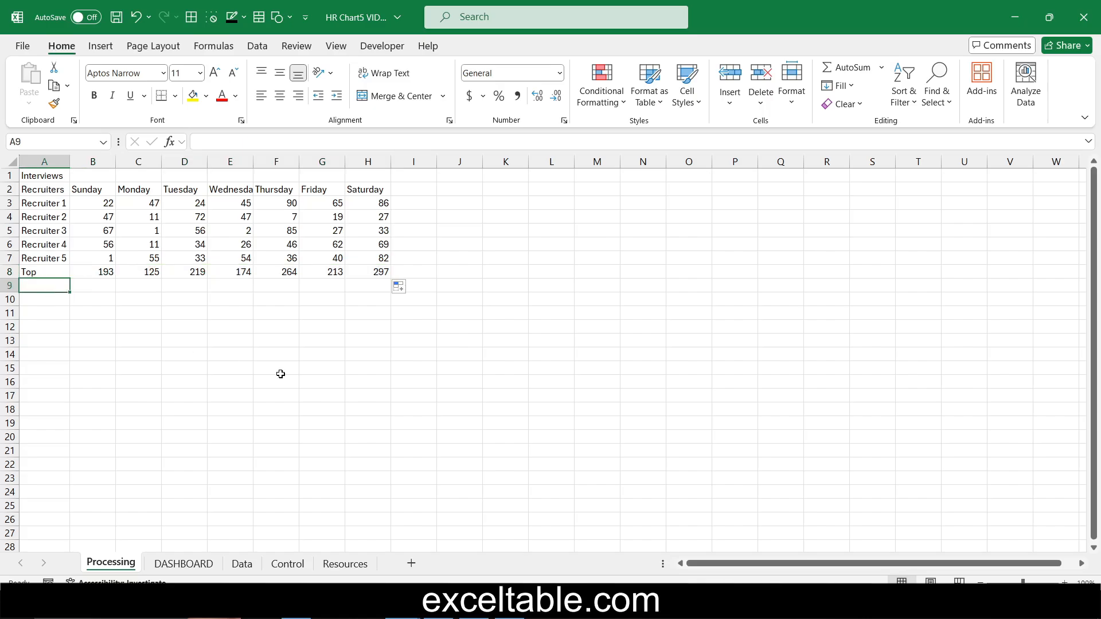
pyautogui.write('Down')
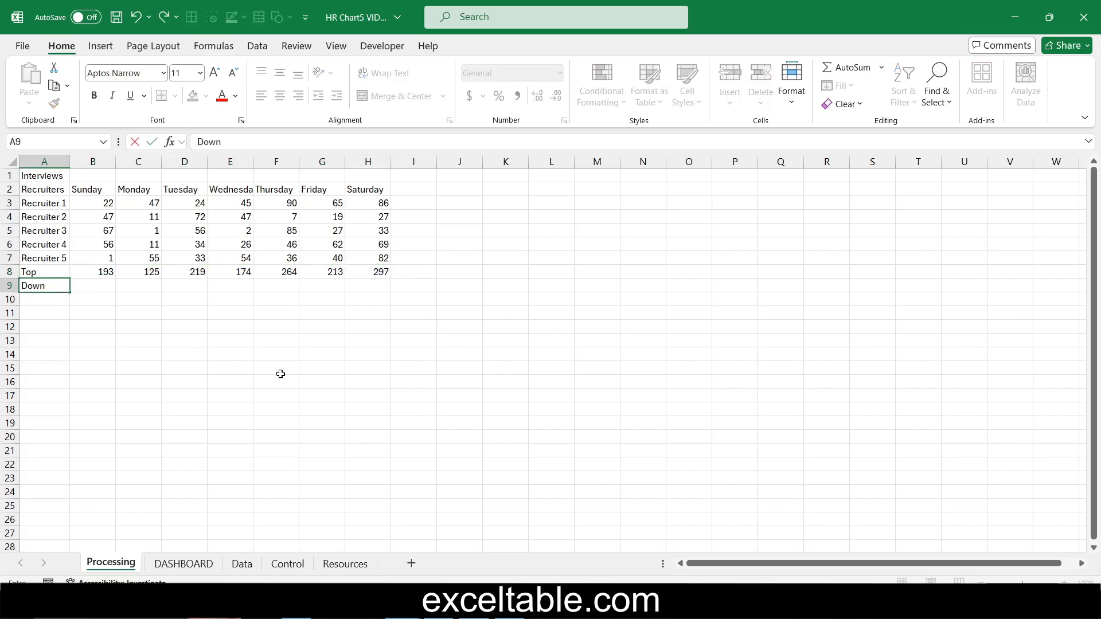
pyautogui.press('Tab')
pyautogui.write('0')
pyautogui.press('Return')
pyautogui.press('Up')
# - Enter 0 in all the remaining day cells of the Down row, C9:H9, at once
pyautogui.press('Right')
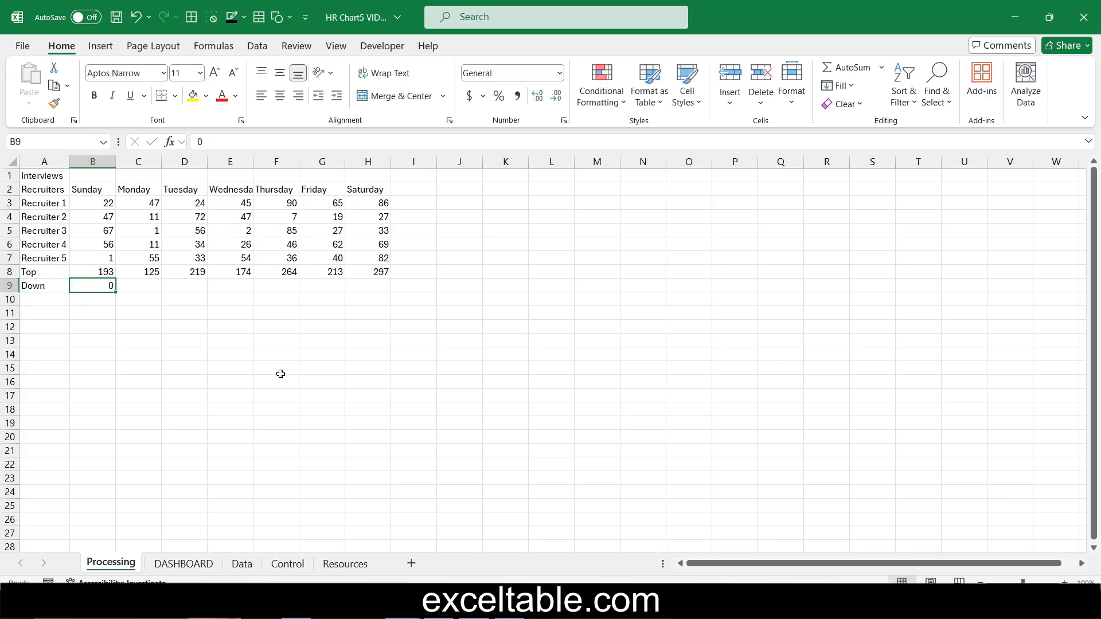
pyautogui.press('Right')
pyautogui.hotkey('shift', 'Right')
pyautogui.hotkey('shift', 'Right')
pyautogui.hotkey('shift', 'Right')
pyautogui.hotkey('shift', 'Right')
pyautogui.hotkey('shift', 'Right')
pyautogui.write('0')
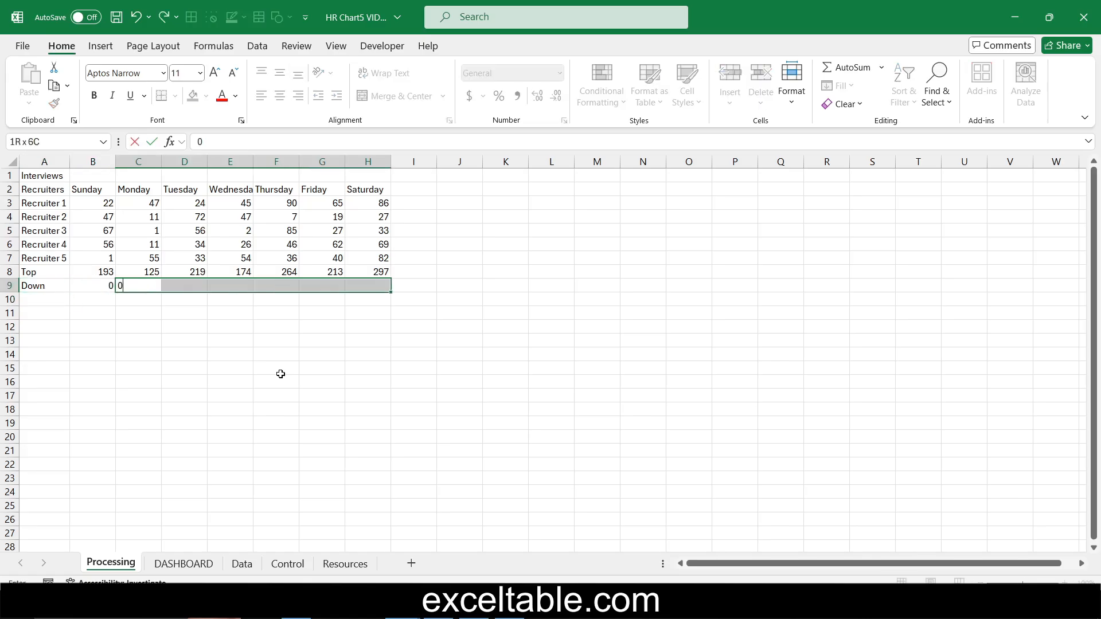
pyautogui.hotkey('ctrl', 'Return')
# - Enter the row label "Cursor Y" in cell A10
pyautogui.press('Left')
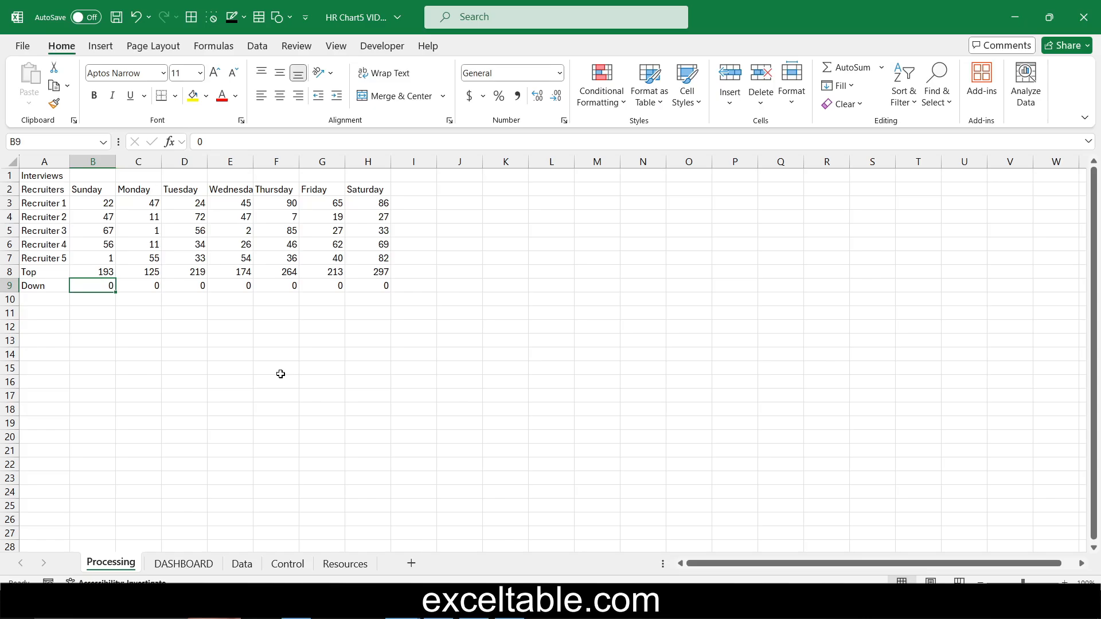
pyautogui.press('Right')
pyautogui.press('Right')
pyautogui.press('Right')
pyautogui.press('Down')
pyautogui.press('Left')
pyautogui.press('Left')
pyautogui.press('Left')
pyautogui.press('Left')
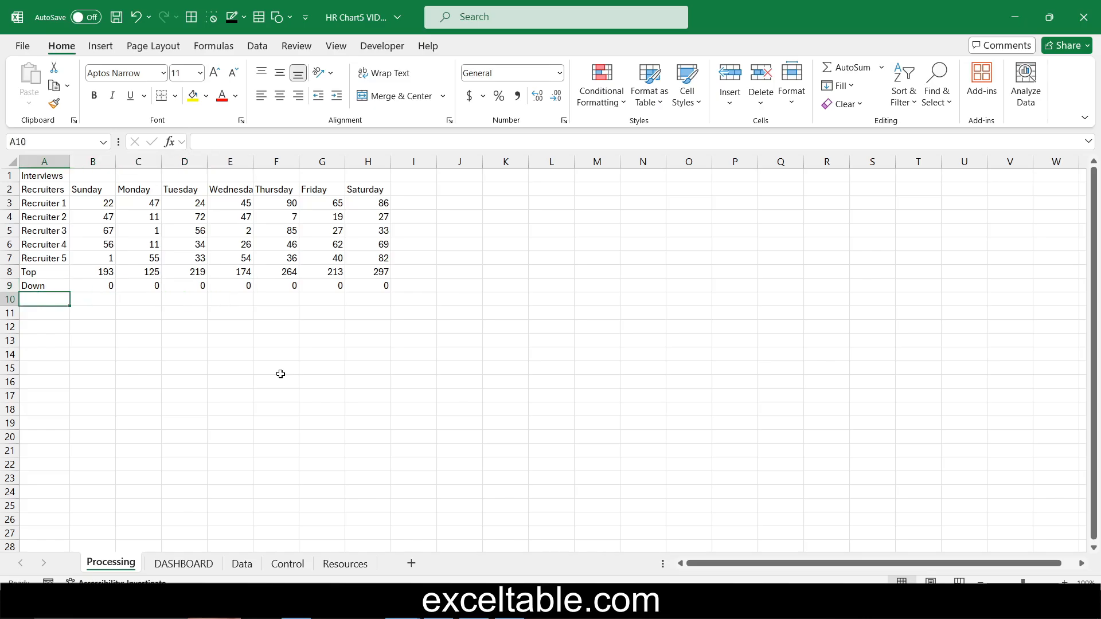
pyautogui.write('Cursor Y')
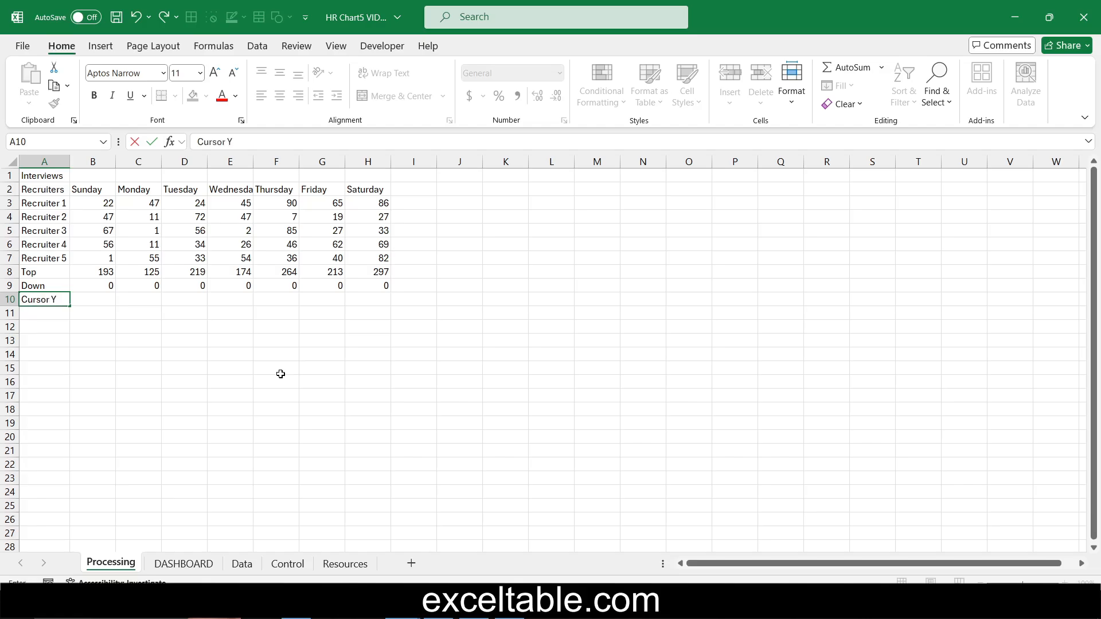
pyautogui.press('Tab')
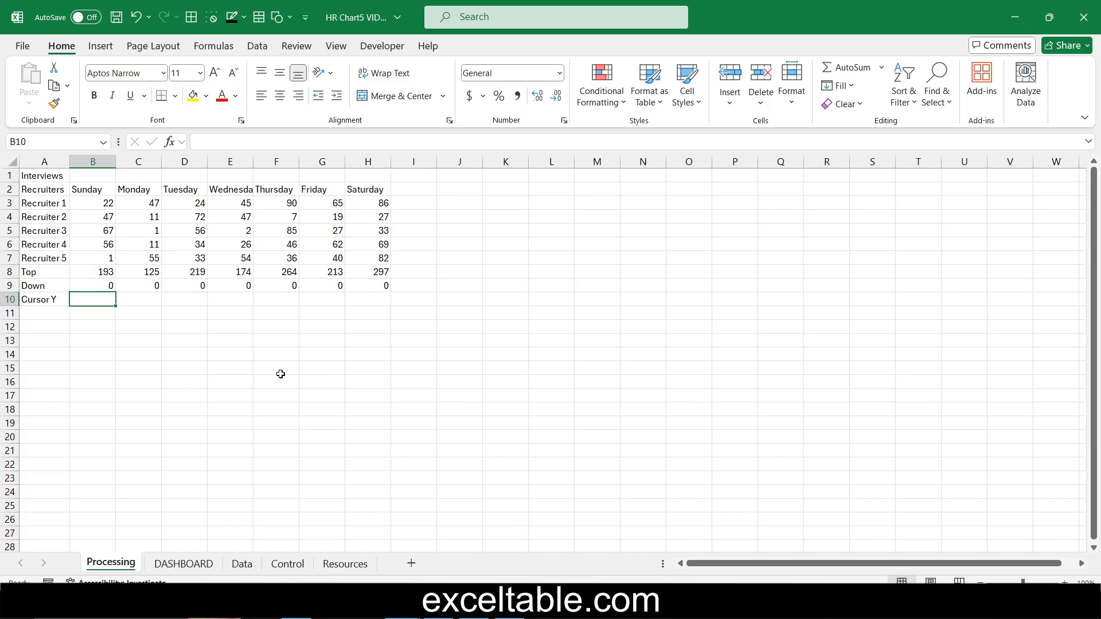
# - Enter =NA() in cell B10 and fill it across the Cursor Y row to H10
pyautogui.write('=na')
pyautogui.press('Tab')
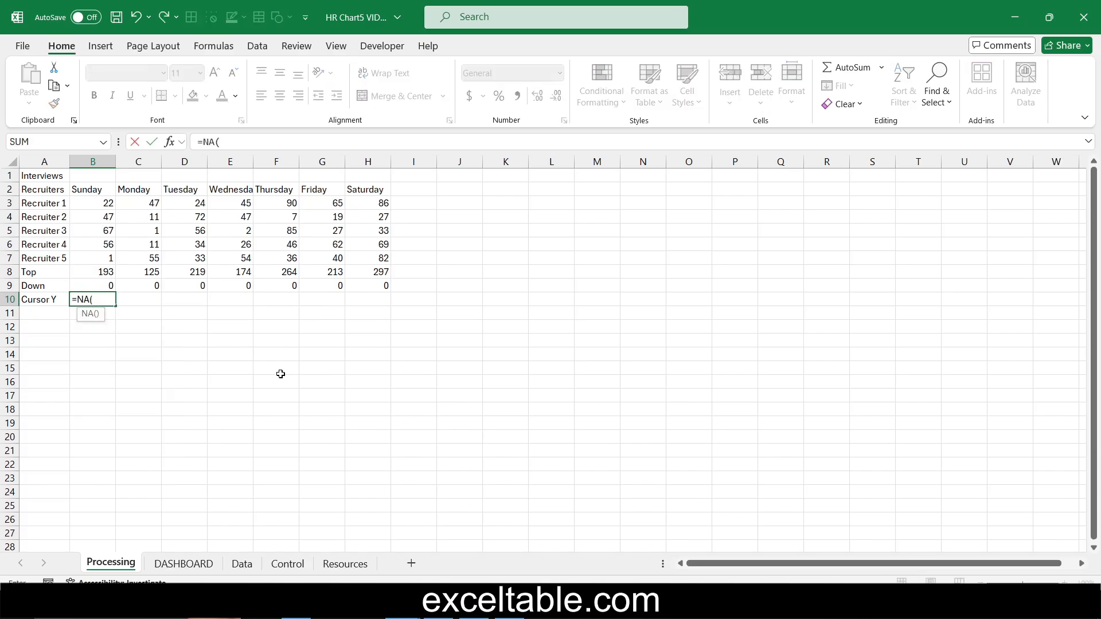
pyautogui.press('Return')
pyautogui.press('Up')
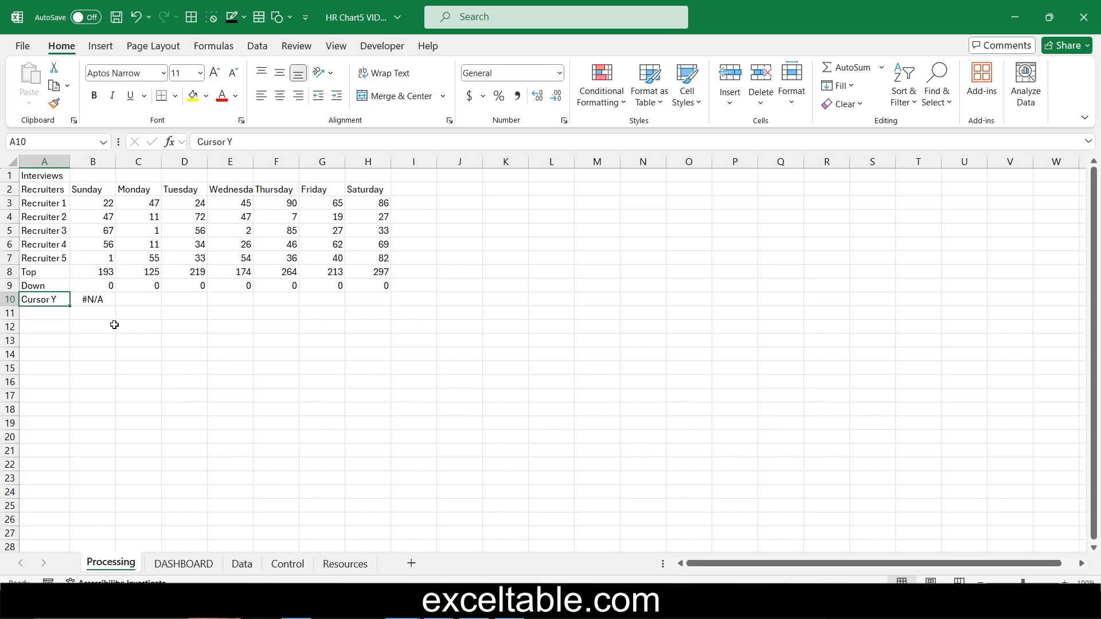
pyautogui.click(102, 297)
pyautogui.moveTo(115, 305); pyautogui.dragTo(388, 312)
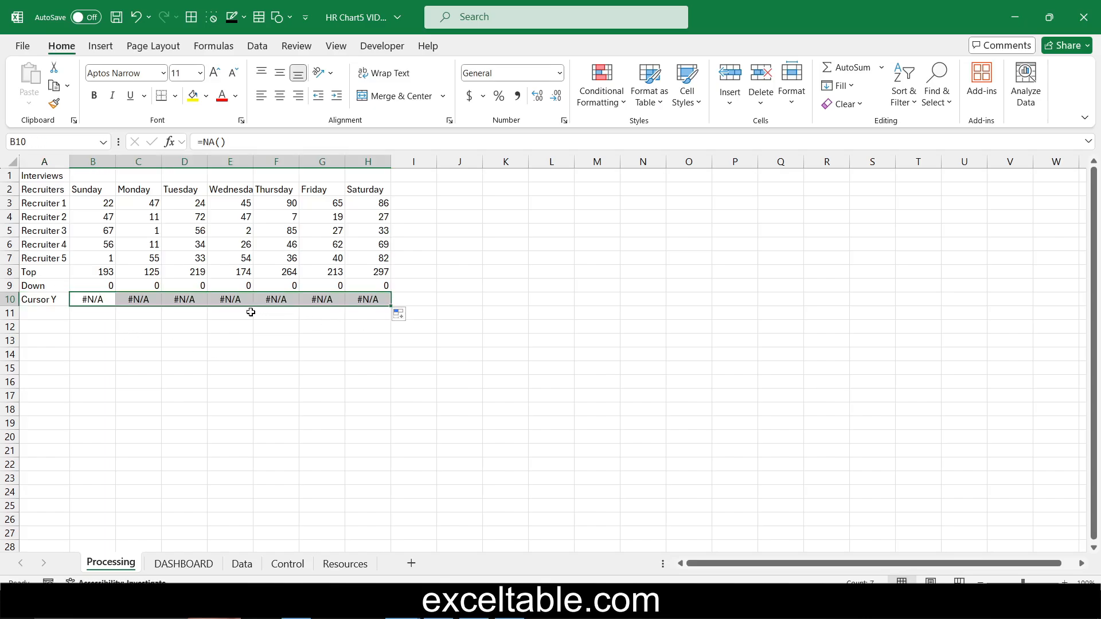
# - Replace the Wednesday formula in E10 with a reference to the Top row's total, =E8
pyautogui.click(236, 303)
pyautogui.press('Delete')
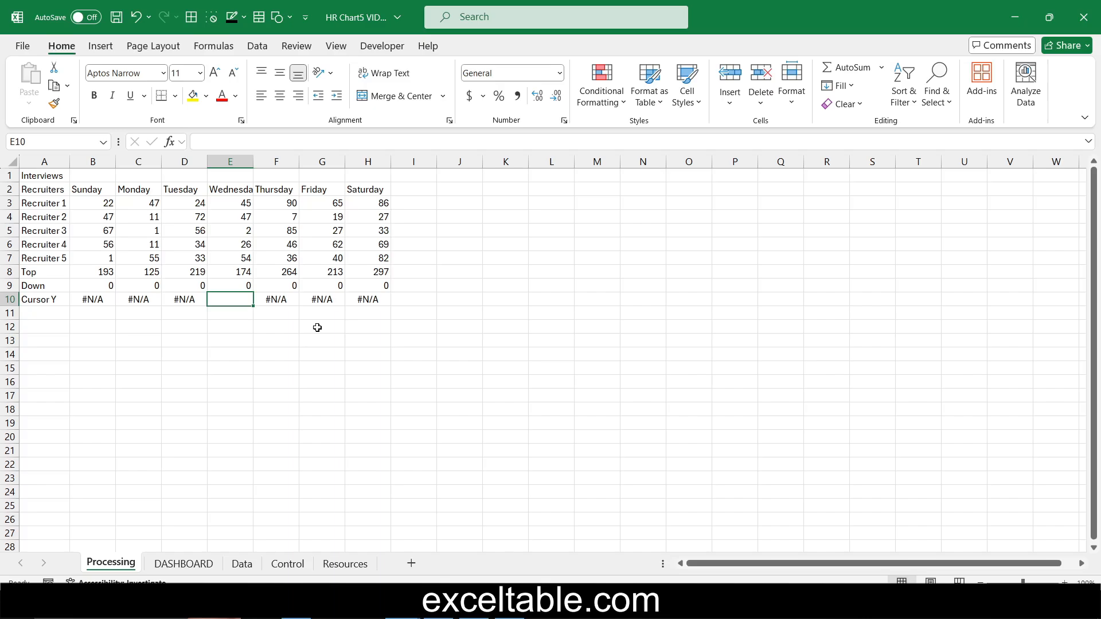
pyautogui.write('=')
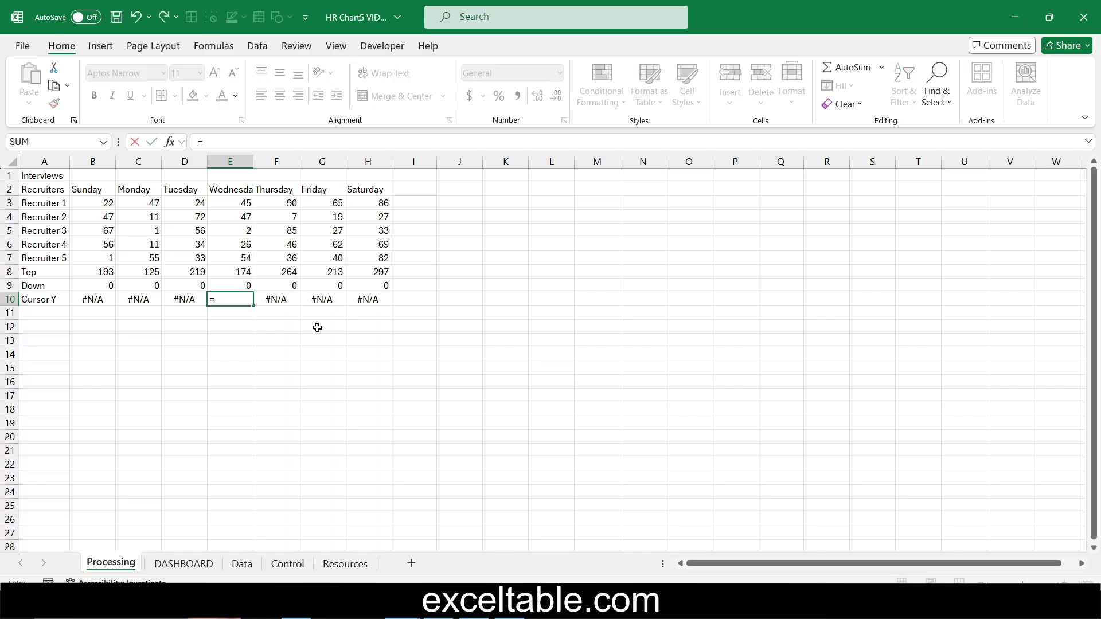
pyautogui.click(236, 273)
pyautogui.press('Return')
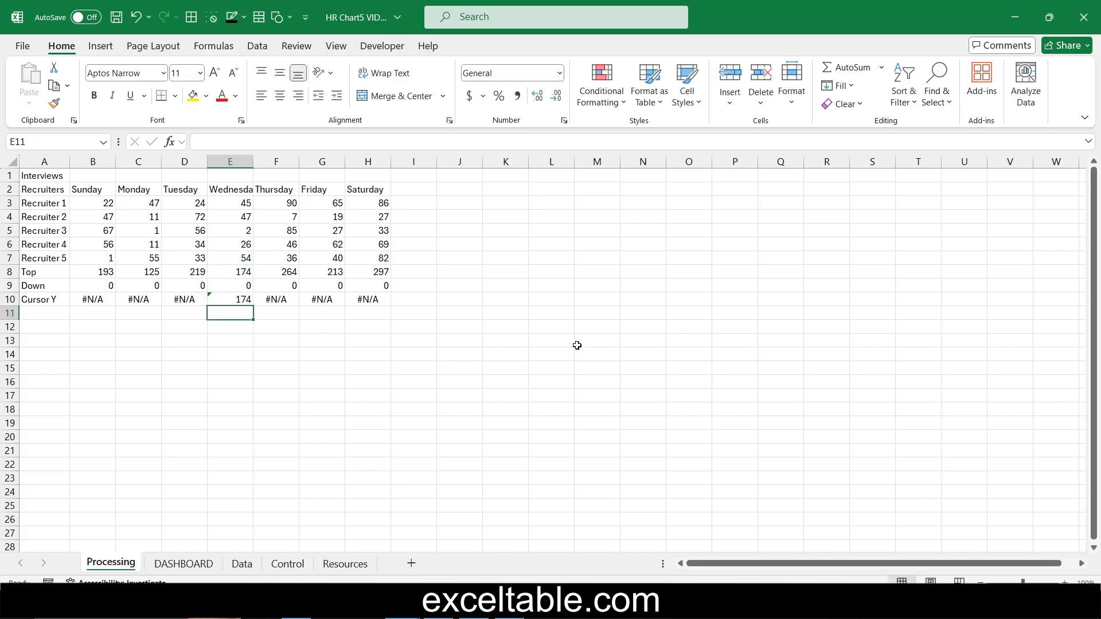
# - Insert a 2-D clustered column chart based on the range A3:H10
pyautogui.click(46, 205)
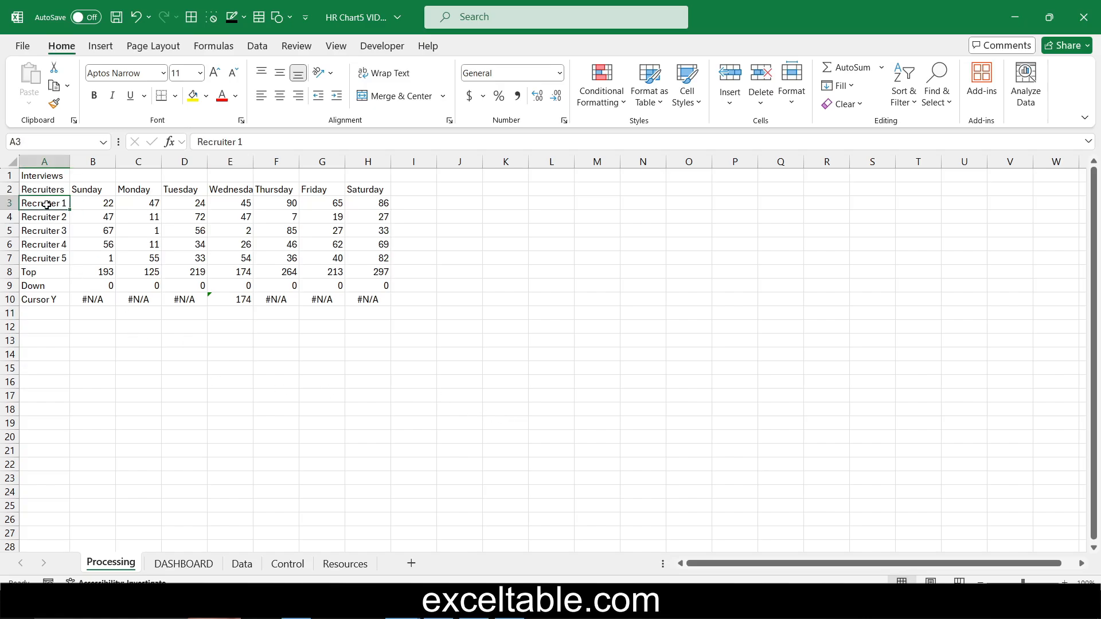
pyautogui.moveTo(46, 204); pyautogui.dragTo(367, 298)
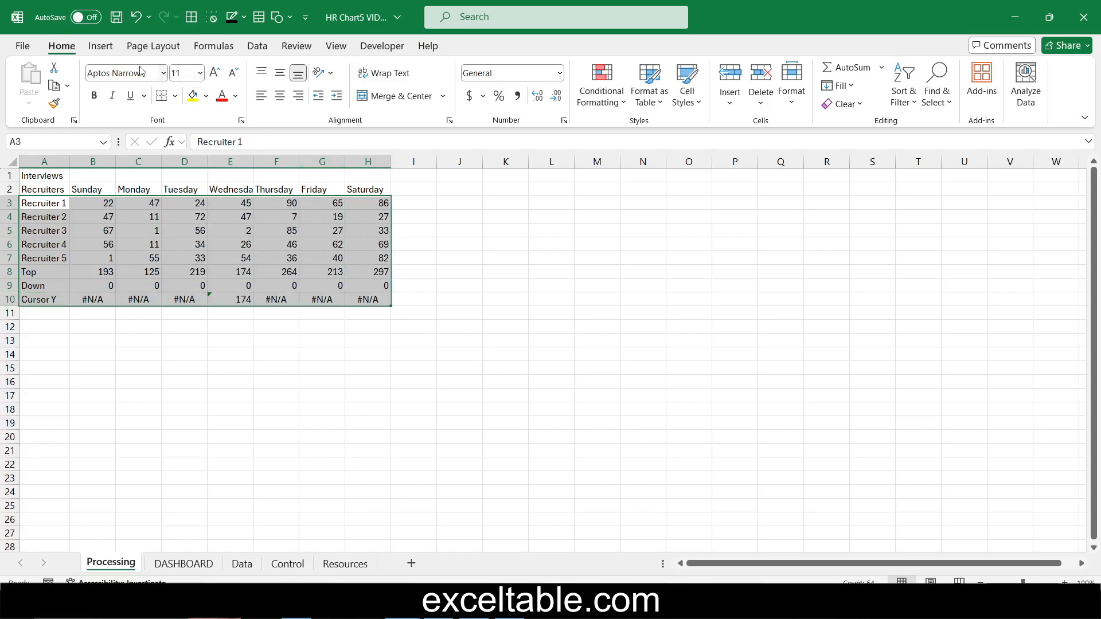
pyautogui.click(101, 47)
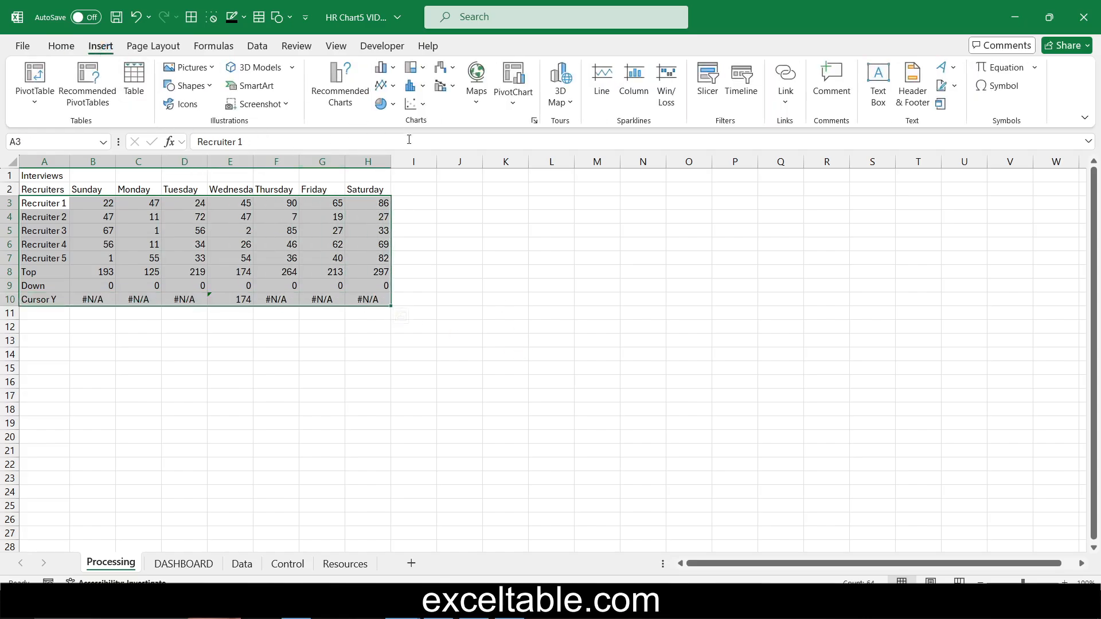
pyautogui.click(398, 69)
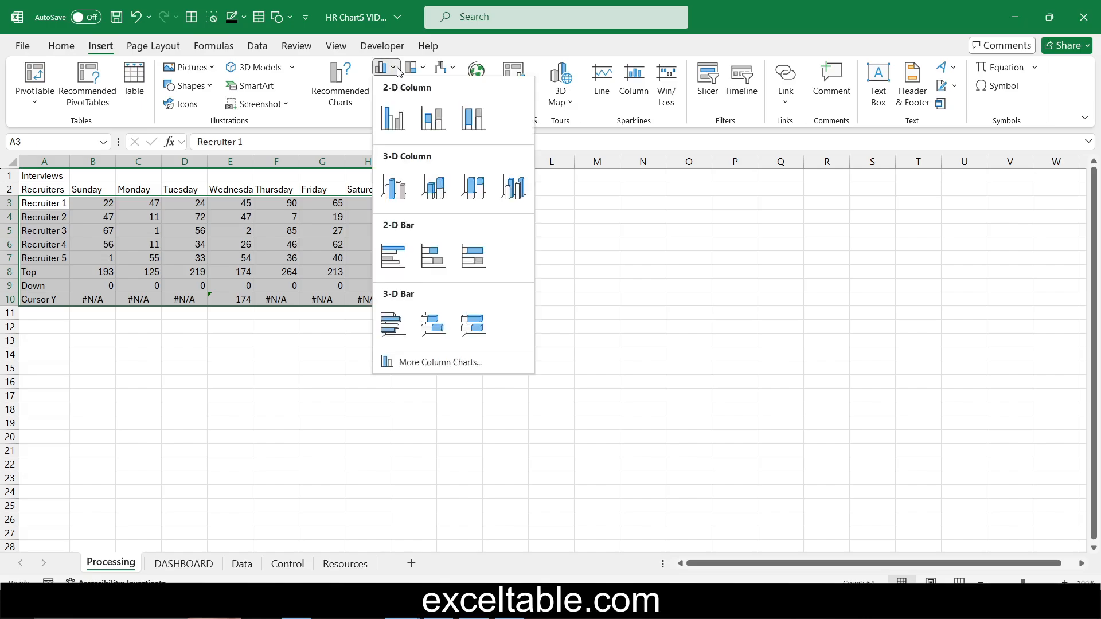
pyautogui.click(393, 119)
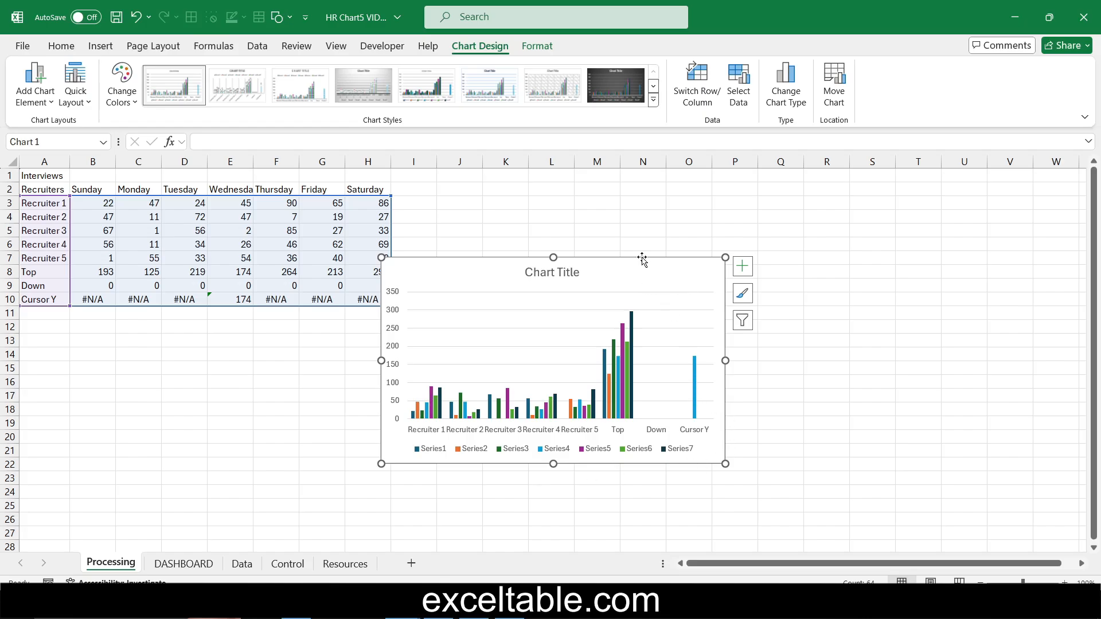
# - Move the chart clear of the data table so that the Saturday column is uncovered
pyautogui.moveTo(642, 261); pyautogui.dragTo(651, 276)
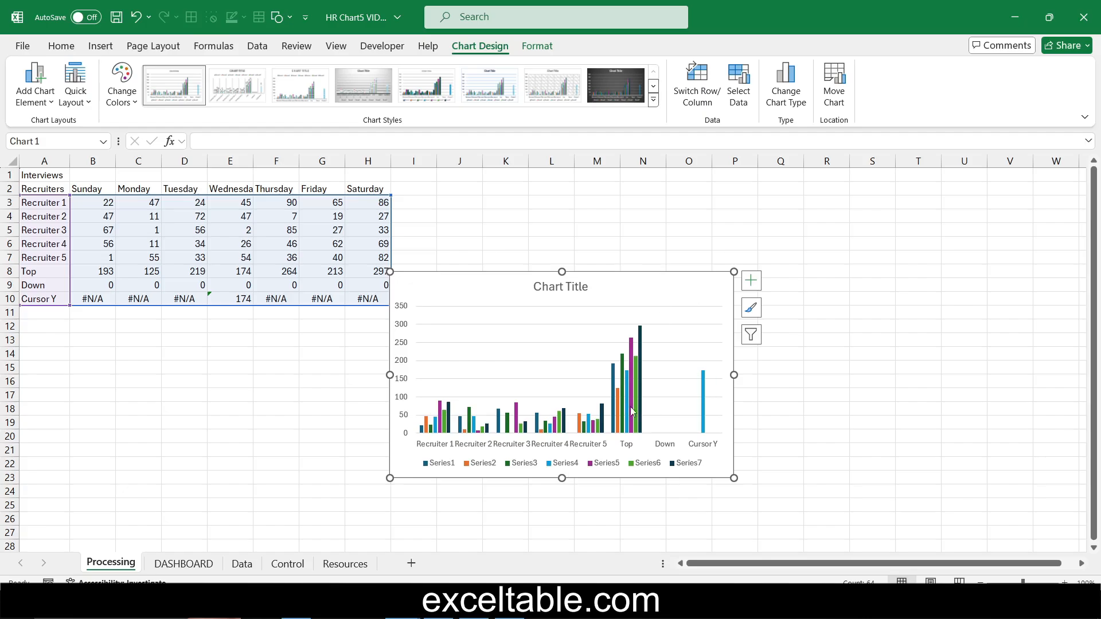
pyautogui.moveTo(561, 365); pyautogui.dragTo(581, 358)
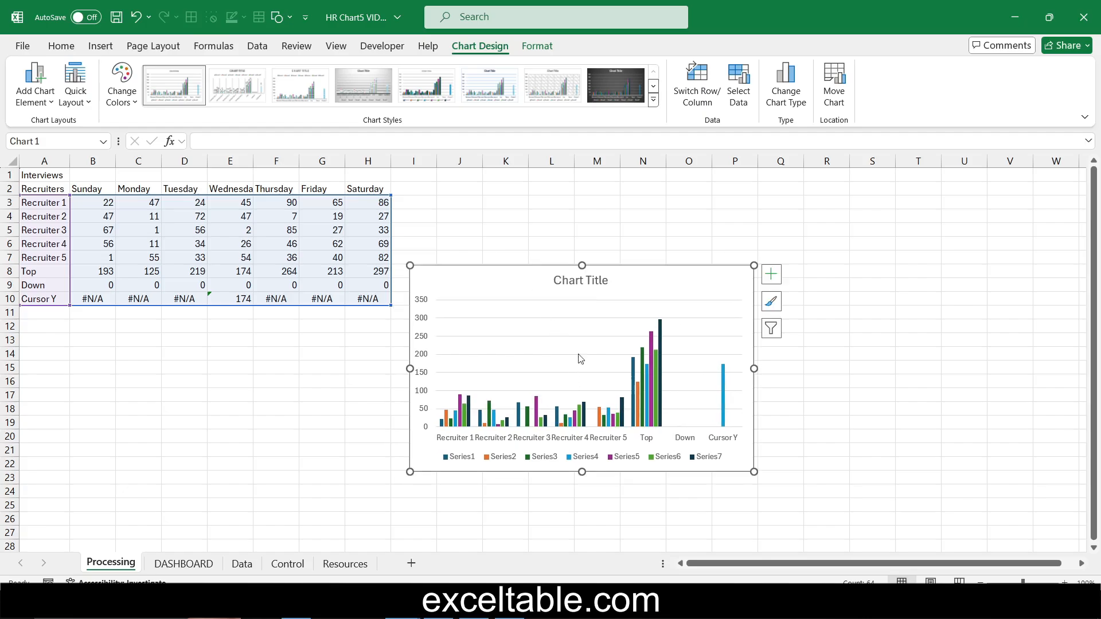
pyautogui.click(550, 50)
pyautogui.click(109, 67)
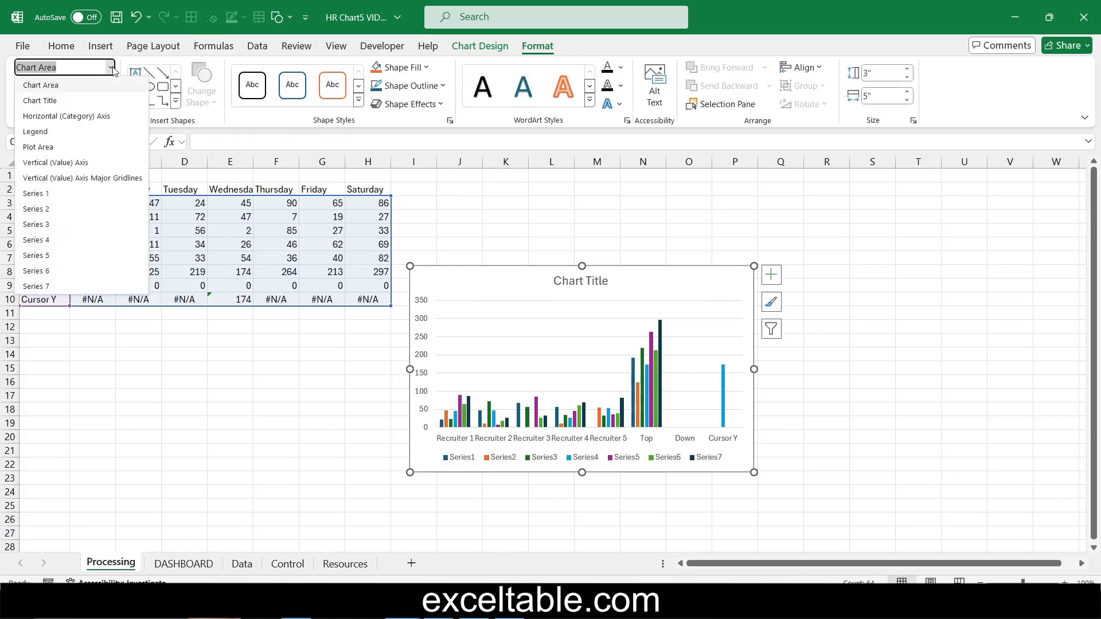
pyautogui.click(471, 265)
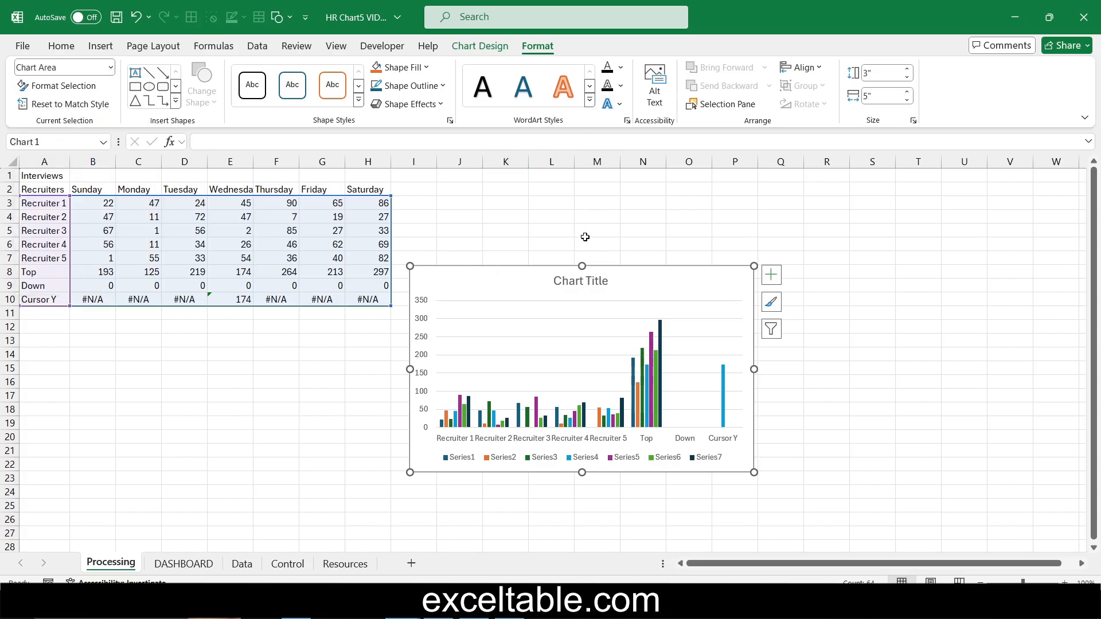
# - Switch the chart's rows and columns so that each table row becomes a data series
pyautogui.click(479, 46)
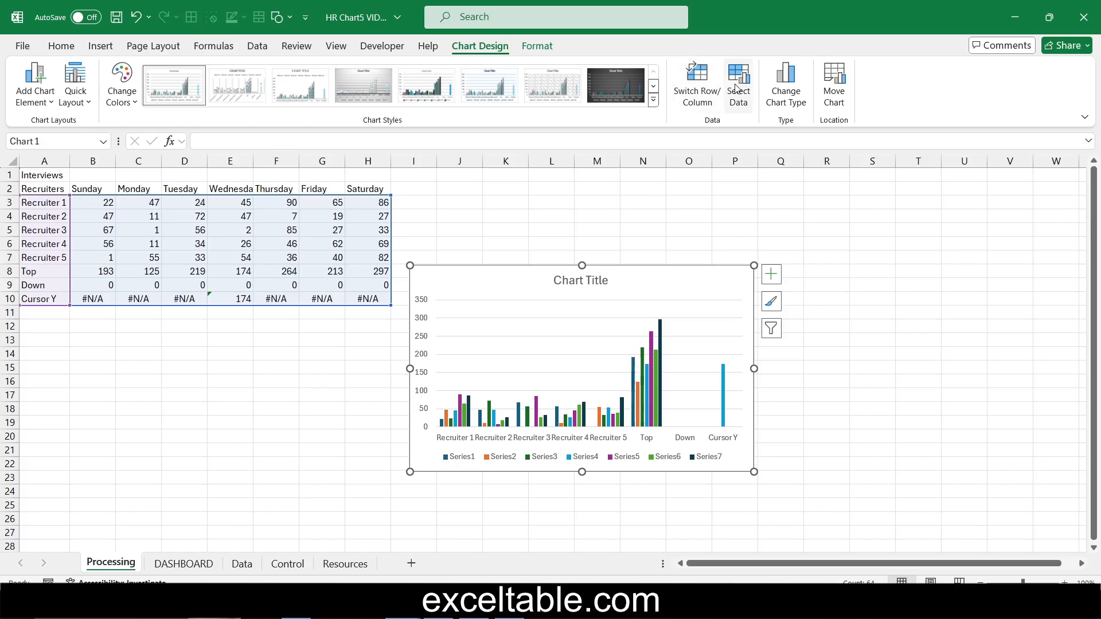
pyautogui.click(738, 103)
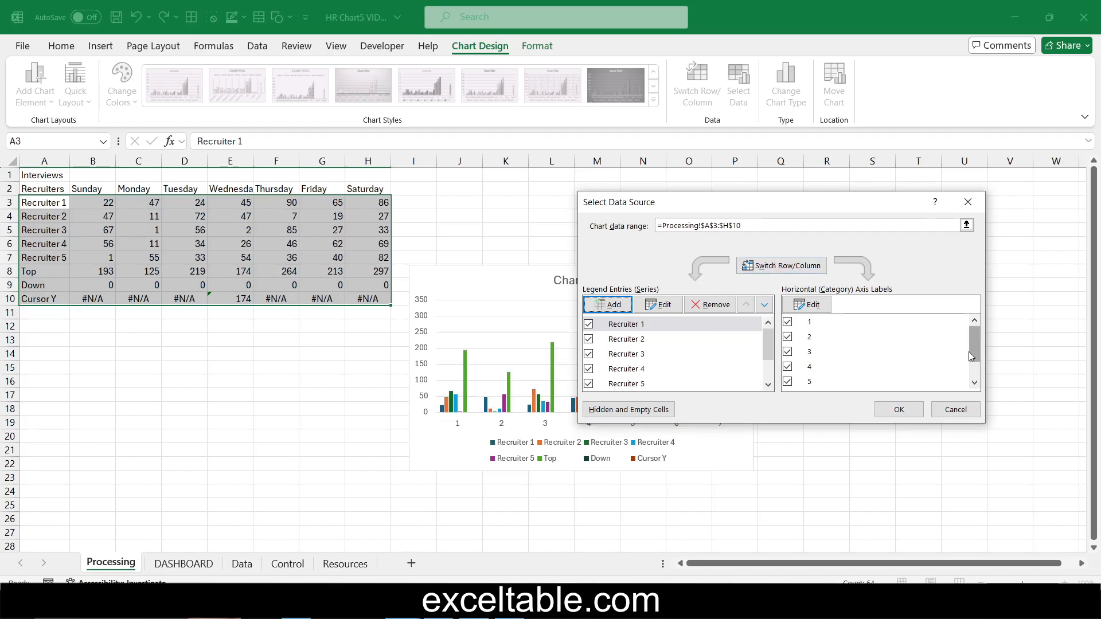
pyautogui.click(899, 410)
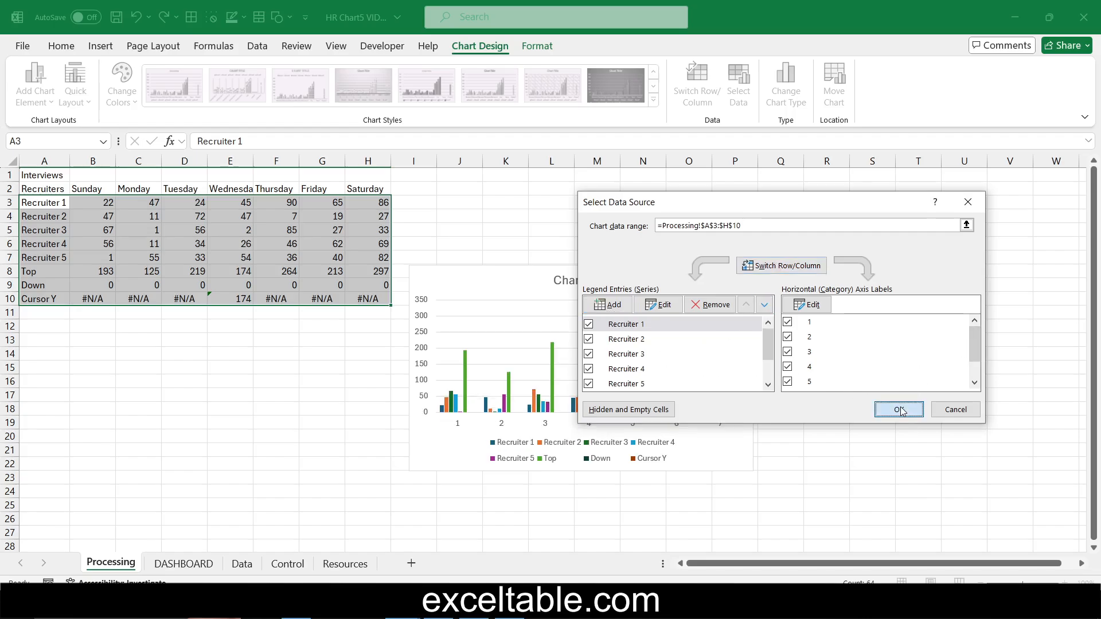
# - Set the horizontal axis labels to the weekday headers in =Processing!$B$2:$H$2 and apply the data source
pyautogui.click(818, 306)
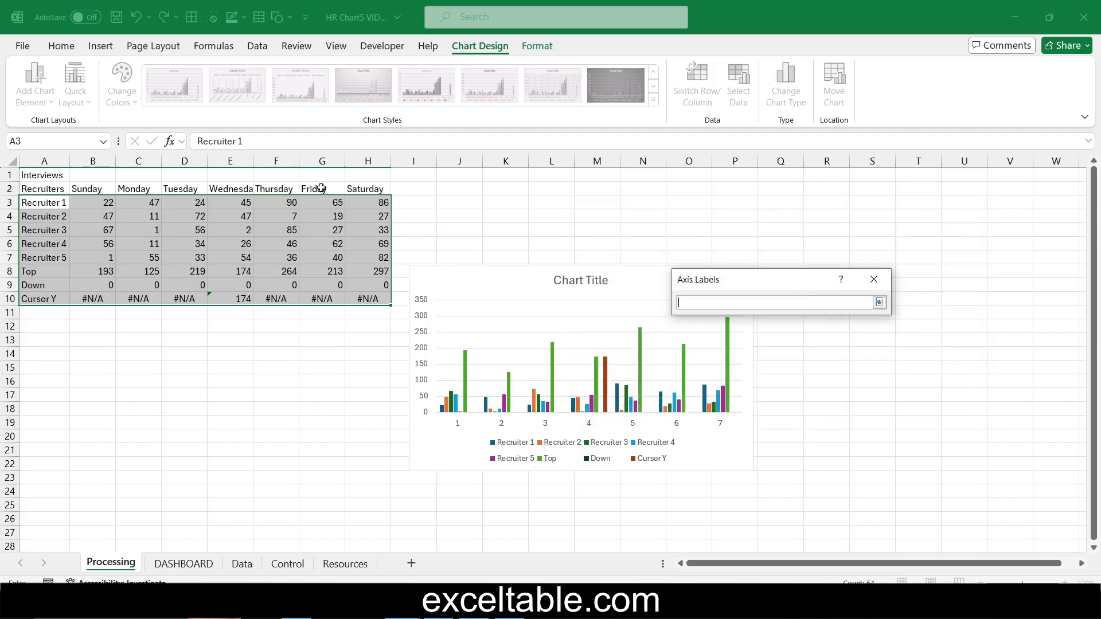
pyautogui.moveTo(88, 184); pyautogui.dragTo(355, 189)
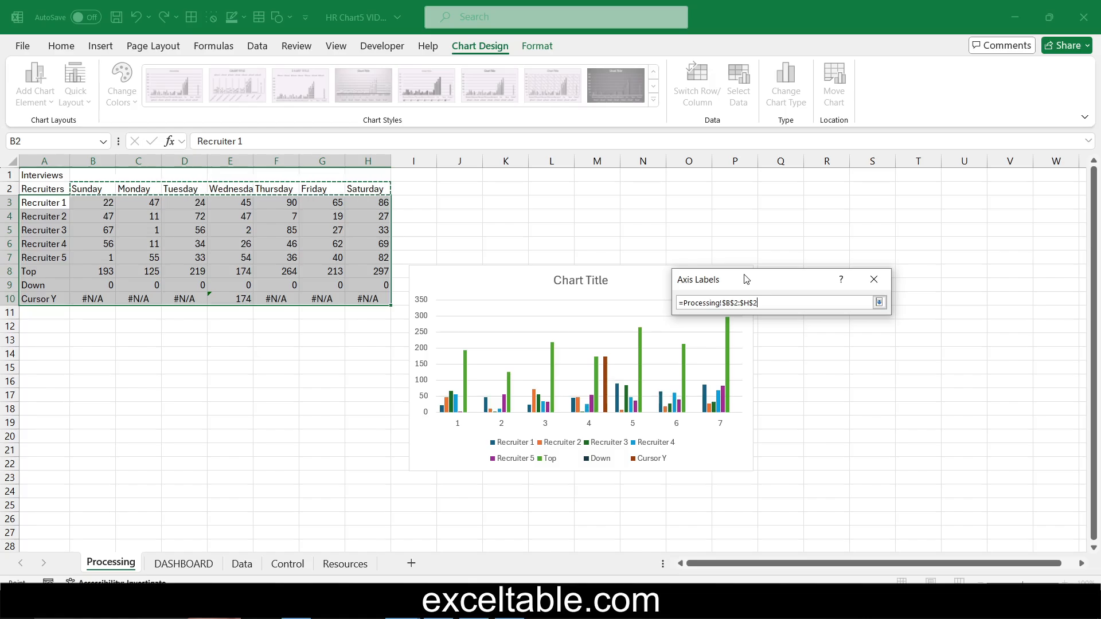
pyautogui.click(814, 334)
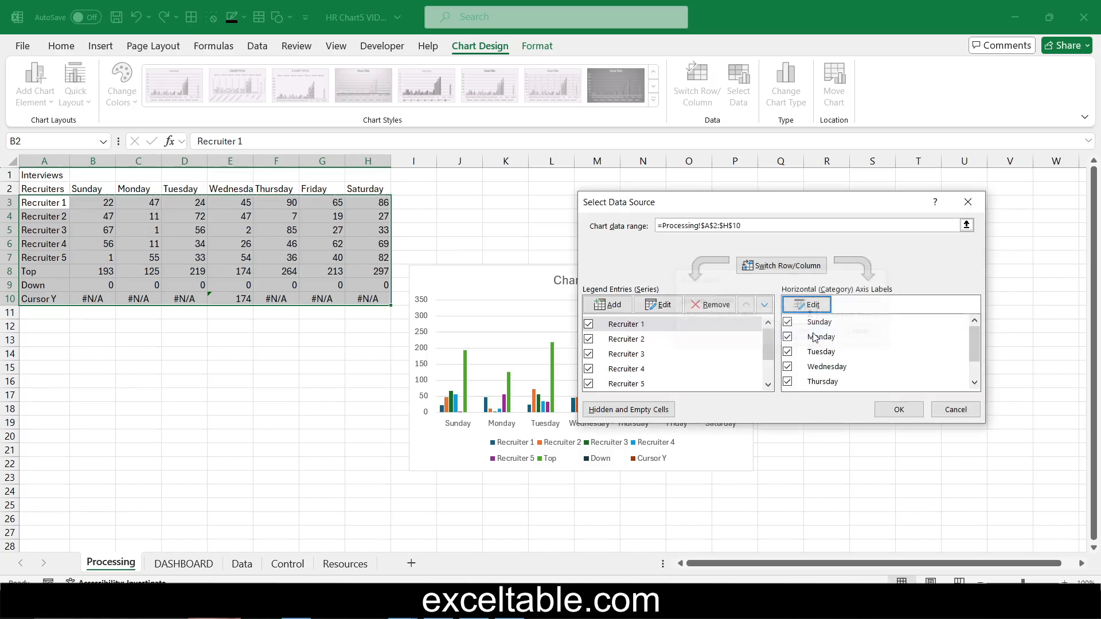
pyautogui.click(898, 409)
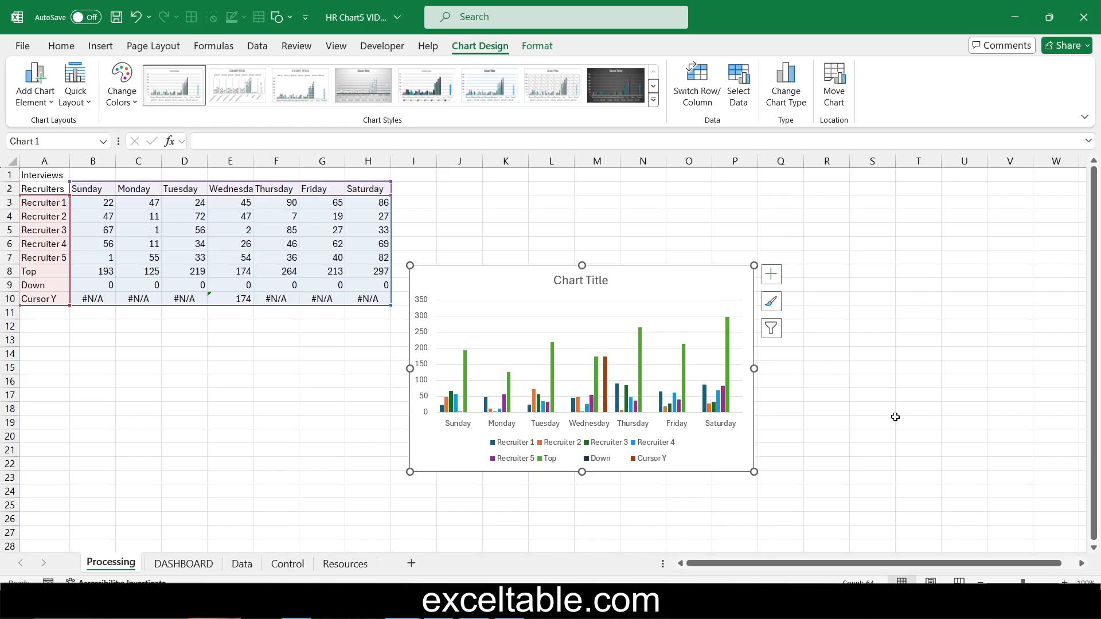
# - Change the Top series of the chart to a 2-D Line
pyautogui.click(542, 47)
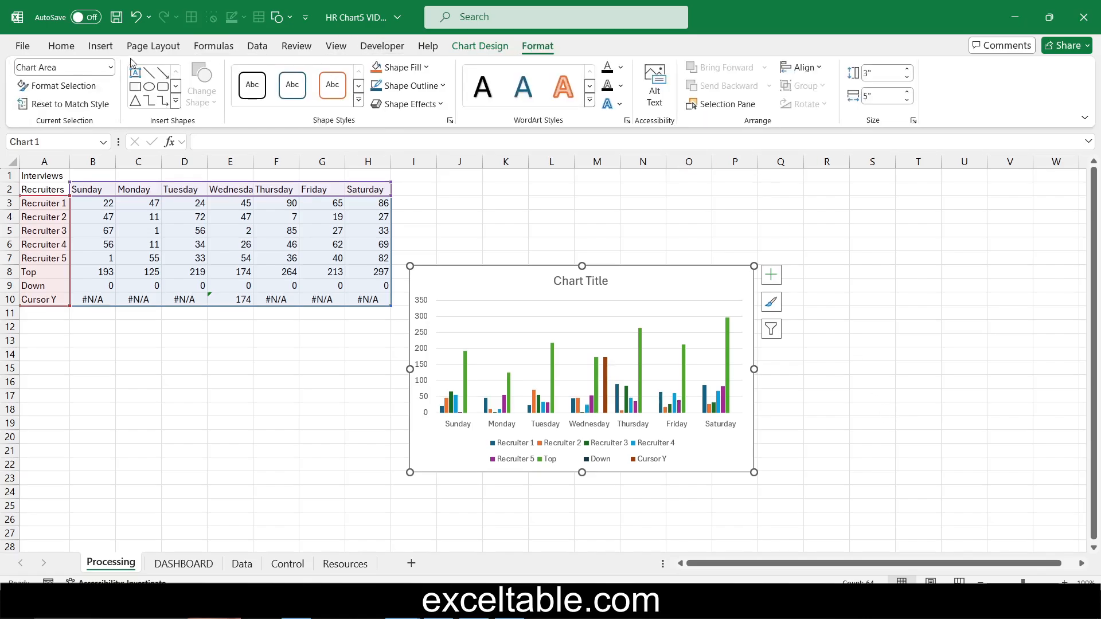
pyautogui.click(111, 67)
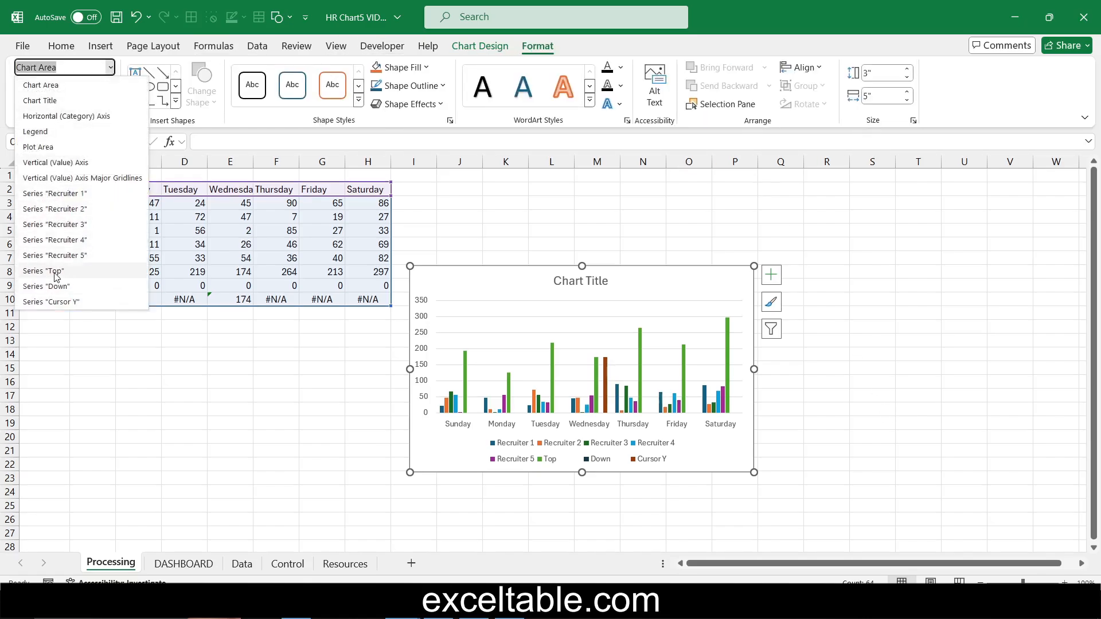
pyautogui.click(53, 271)
pyautogui.click(101, 46)
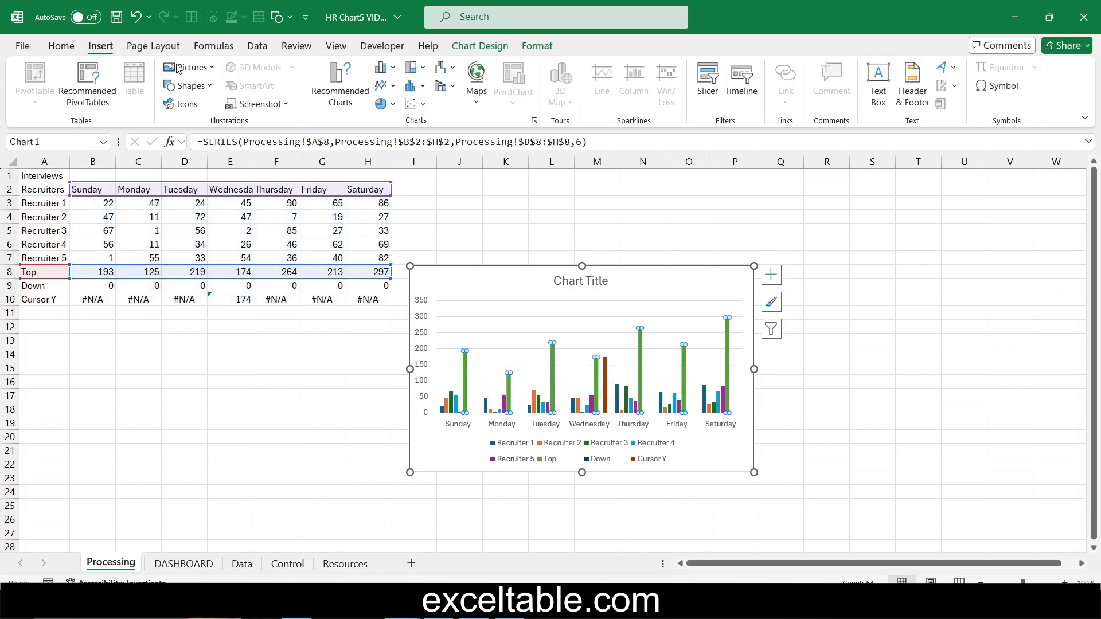
pyautogui.click(395, 87)
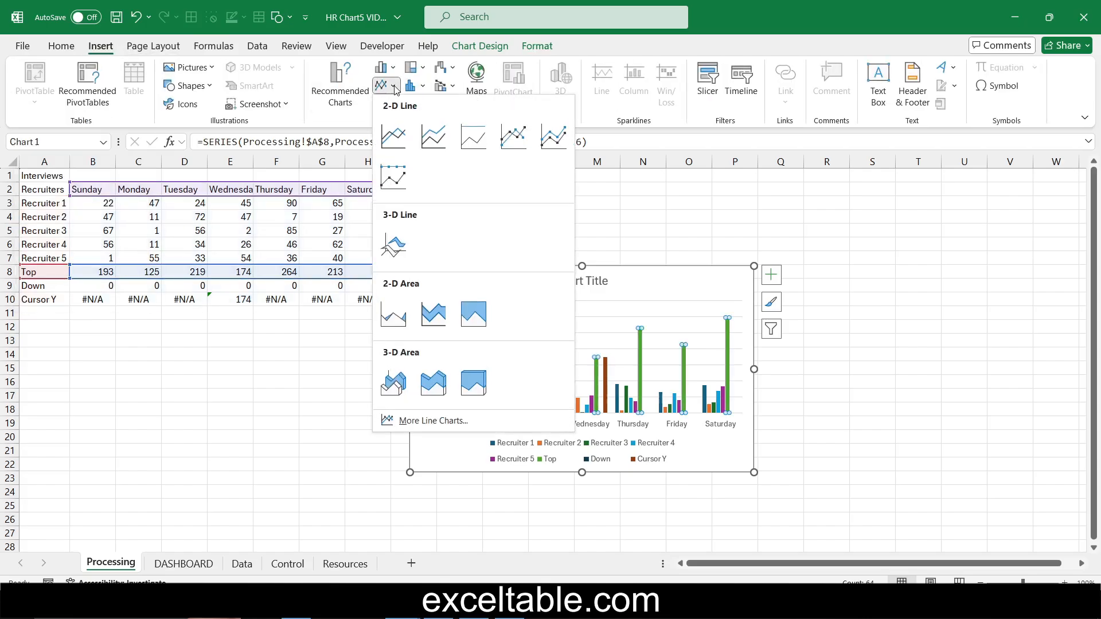
pyautogui.click(392, 134)
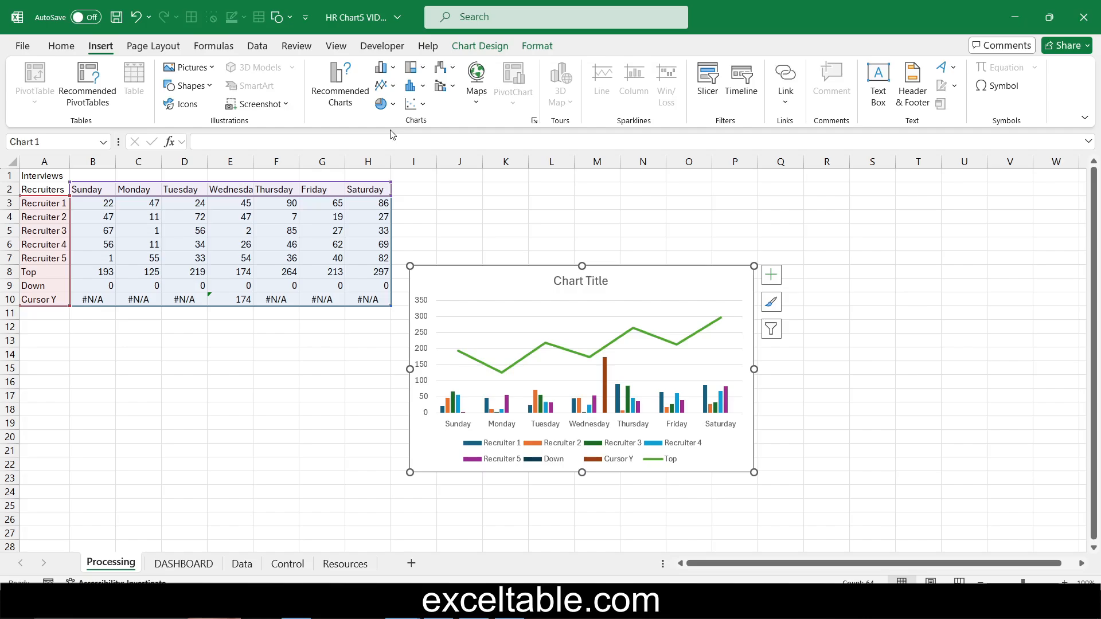
# - Change the Down series of the chart to a 2-D Line
pyautogui.click(539, 47)
pyautogui.click(110, 68)
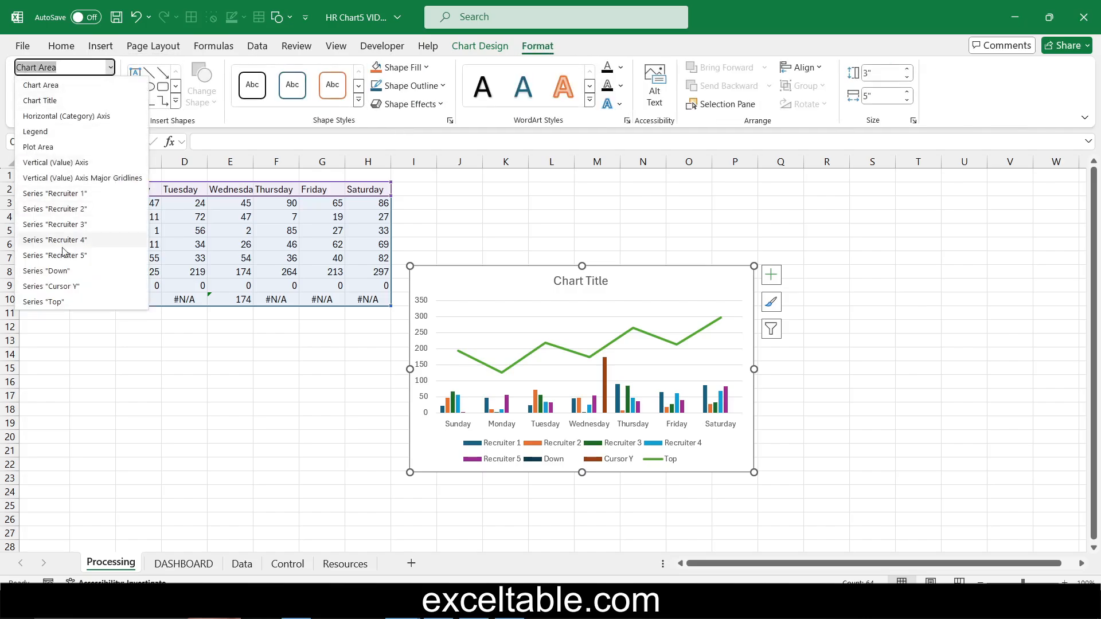
pyautogui.click(52, 271)
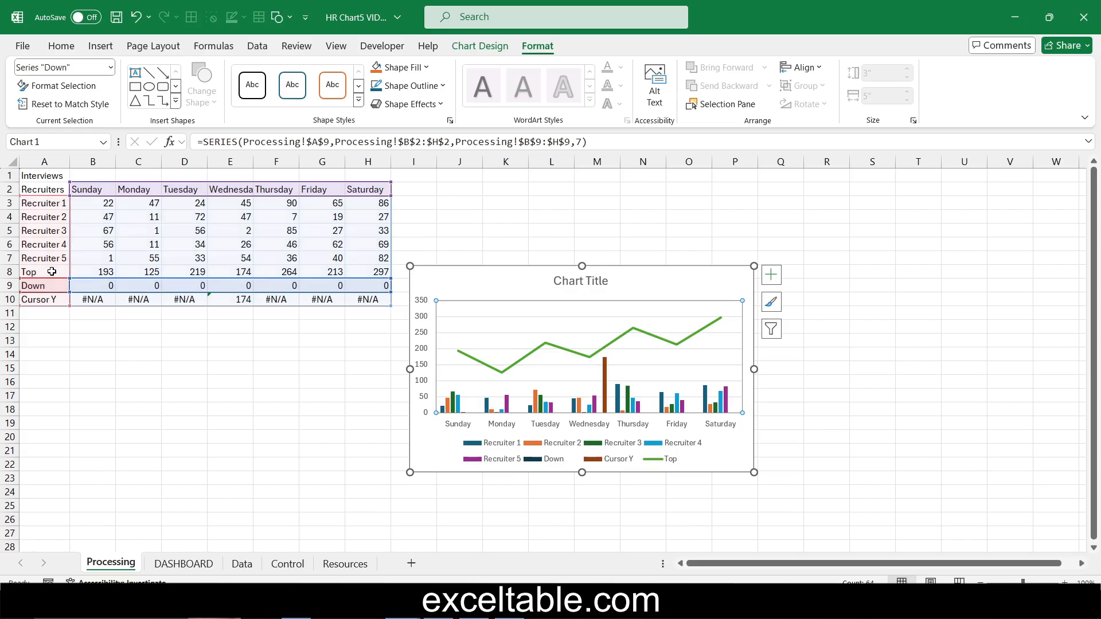
pyautogui.click(102, 47)
pyautogui.click(382, 86)
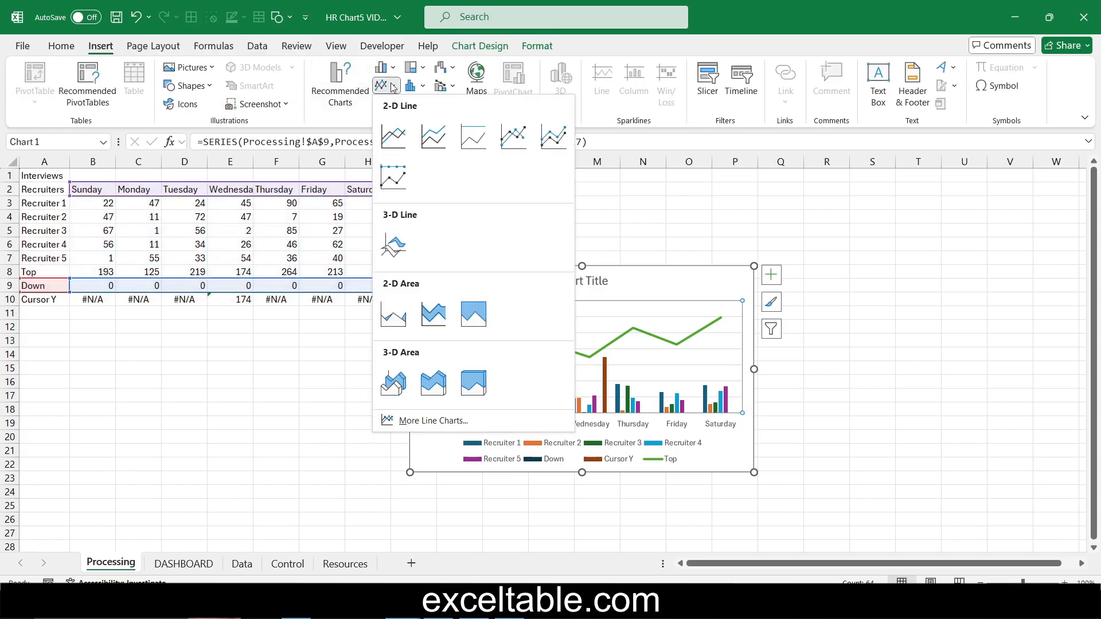
pyautogui.click(396, 143)
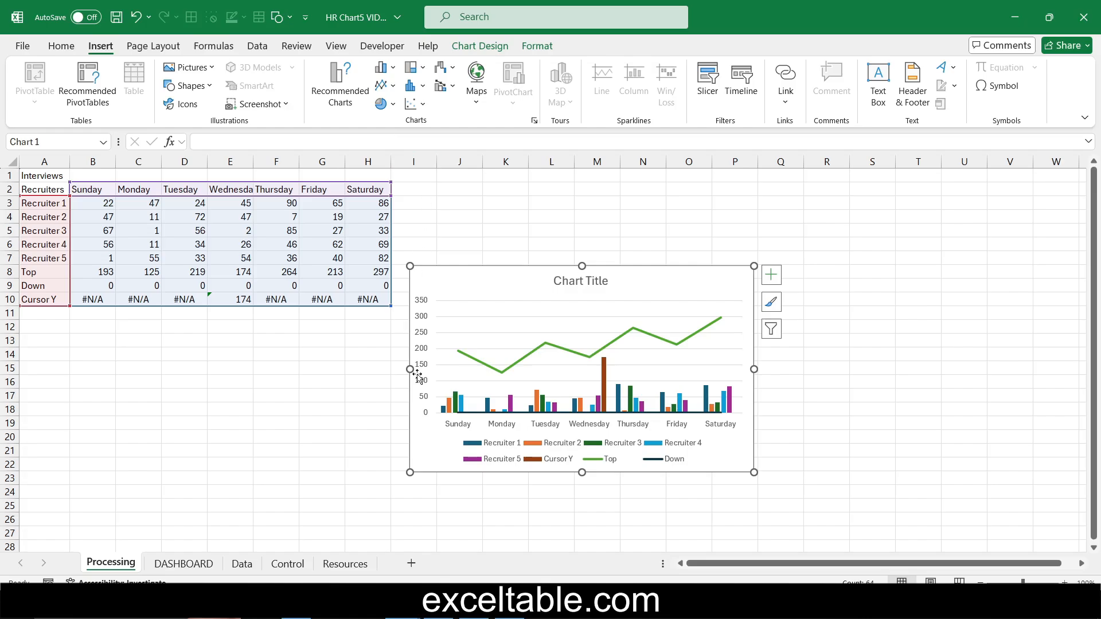
# - Select the Cursor Y series in the chart
pyautogui.click(532, 45)
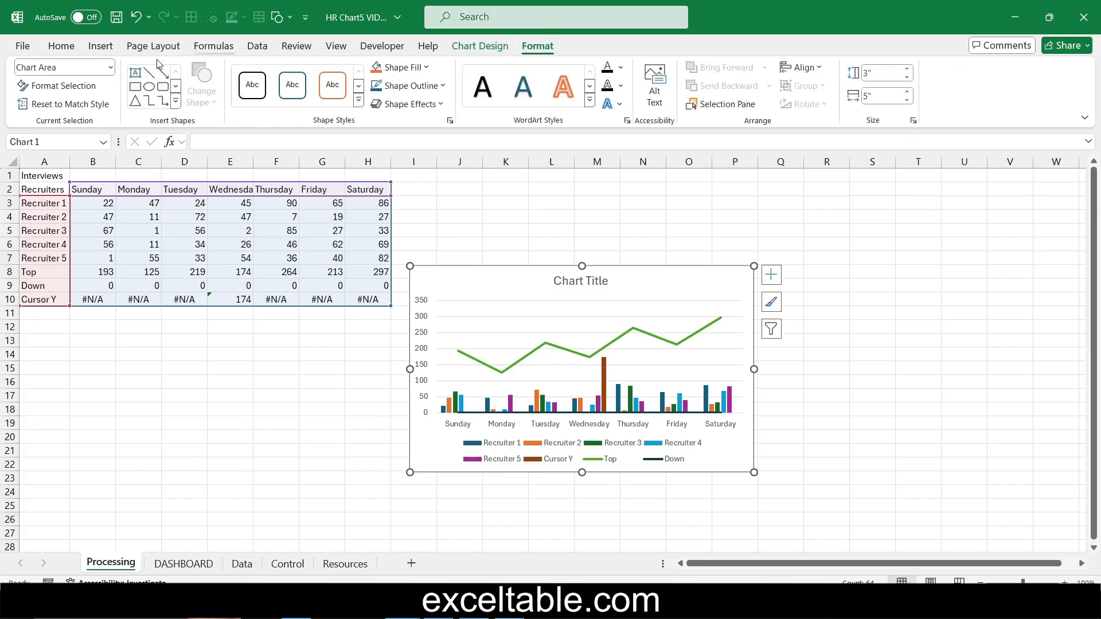
pyautogui.click(110, 67)
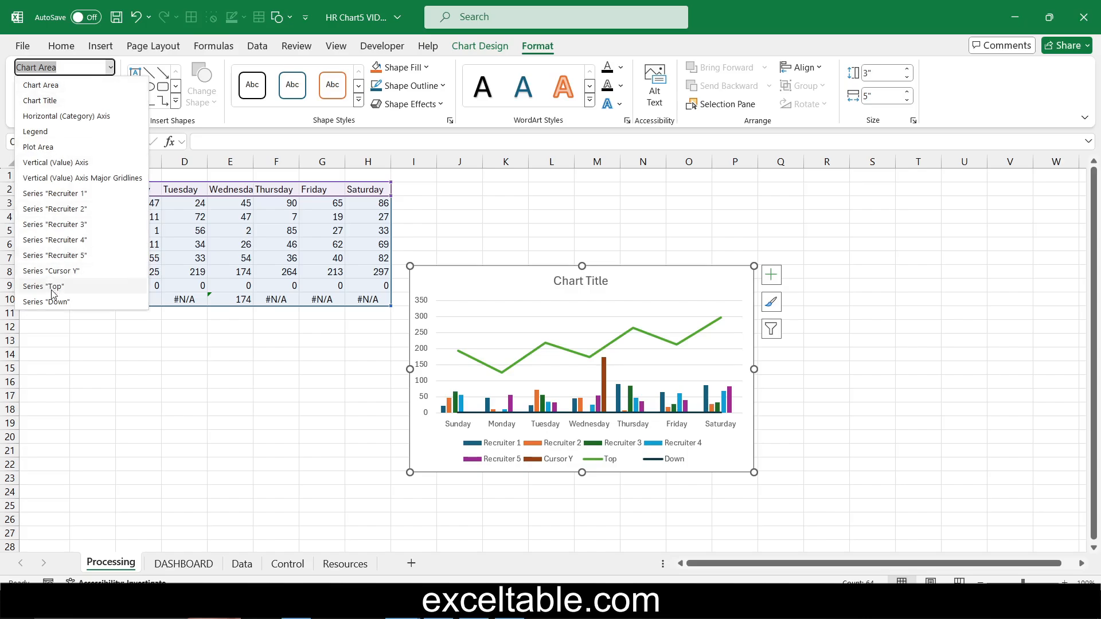
pyautogui.click(53, 271)
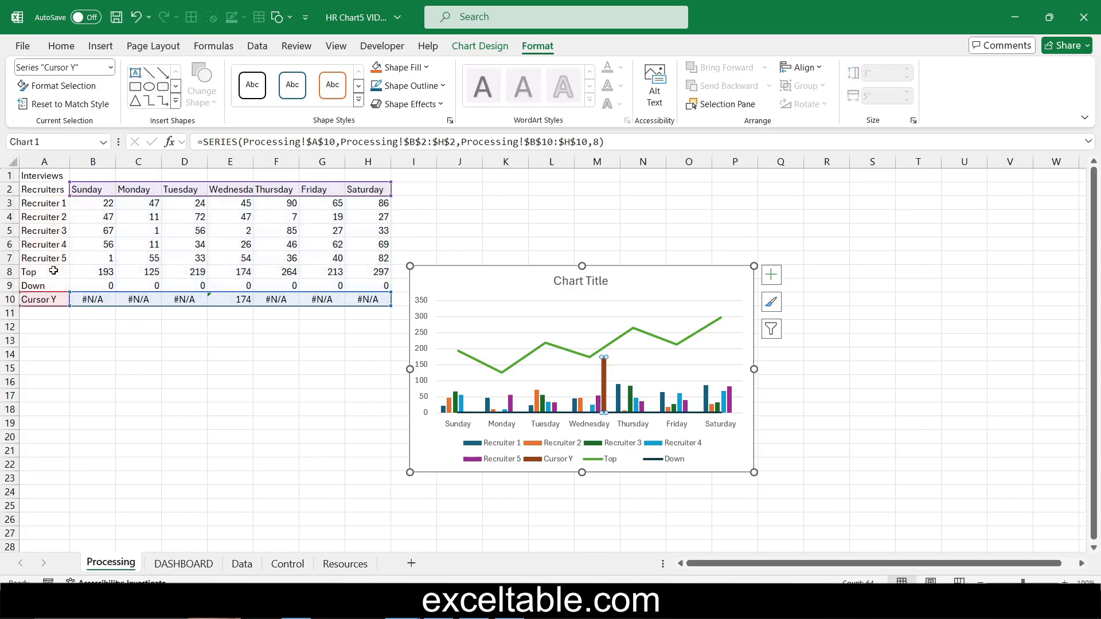
pyautogui.click(100, 46)
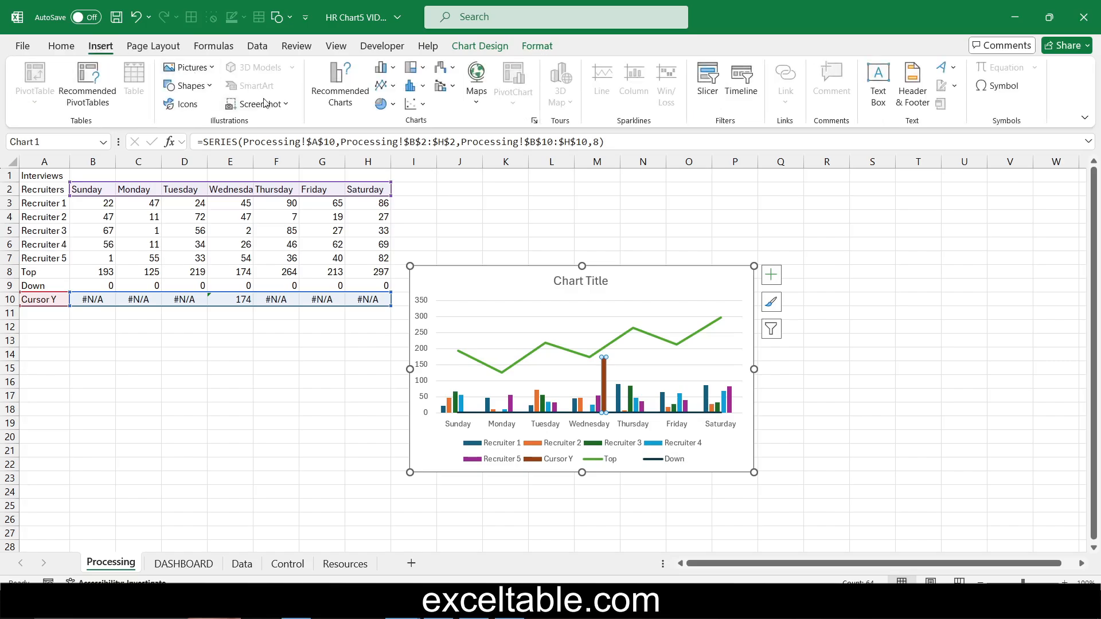
pyautogui.click(392, 88)
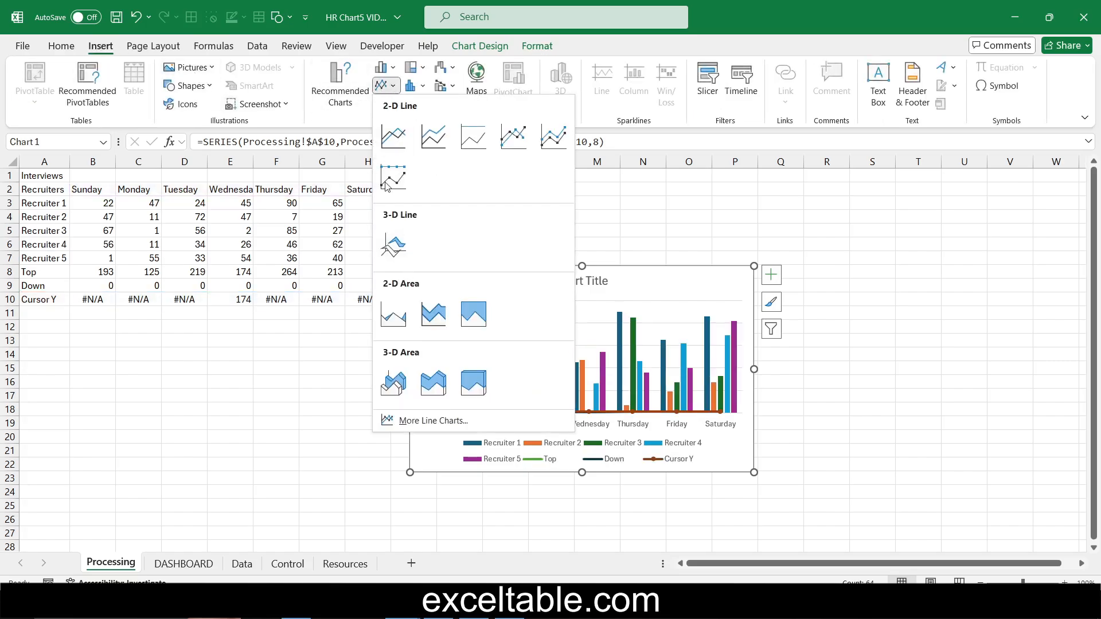
pyautogui.click(354, 109)
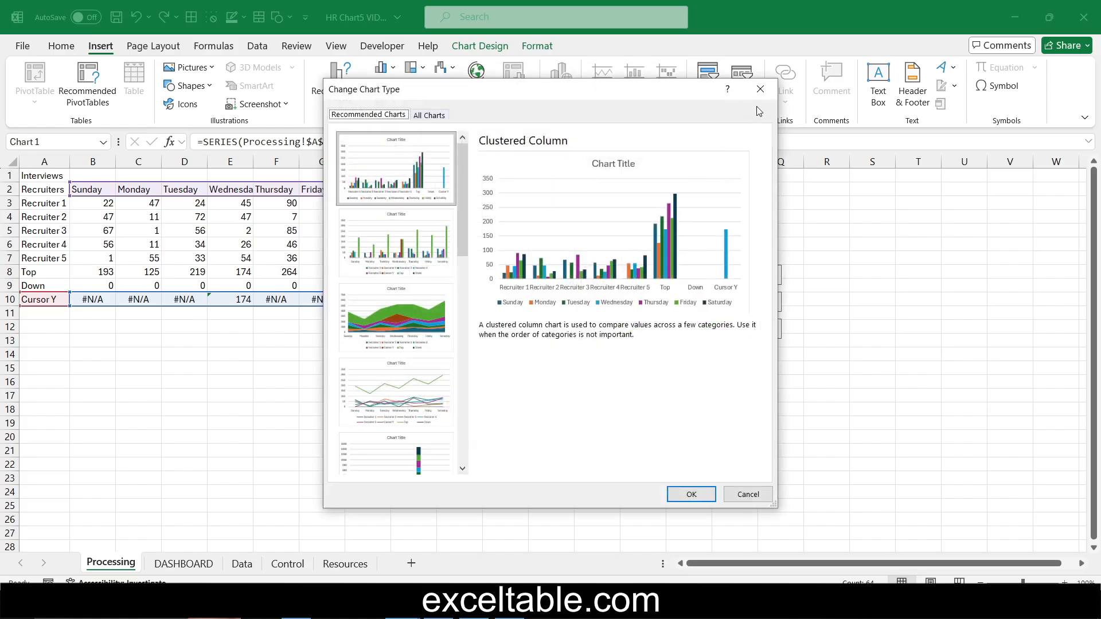
pyautogui.click(760, 89)
# - Change the selected Cursor Y series to a Scatter chart with markers only
pyautogui.click(415, 103)
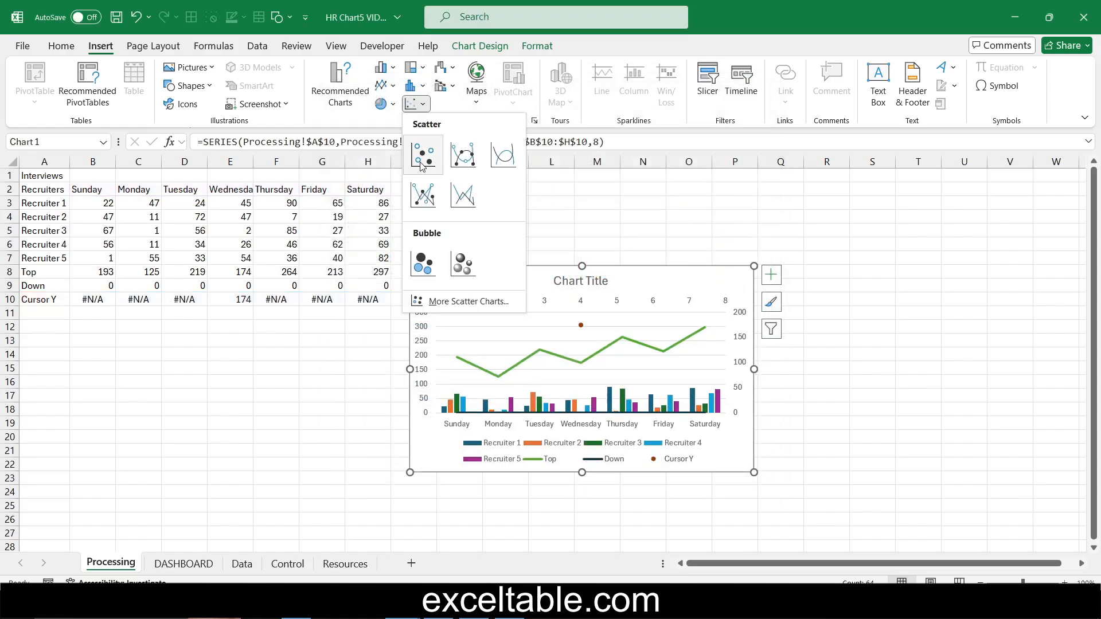
pyautogui.click(423, 166)
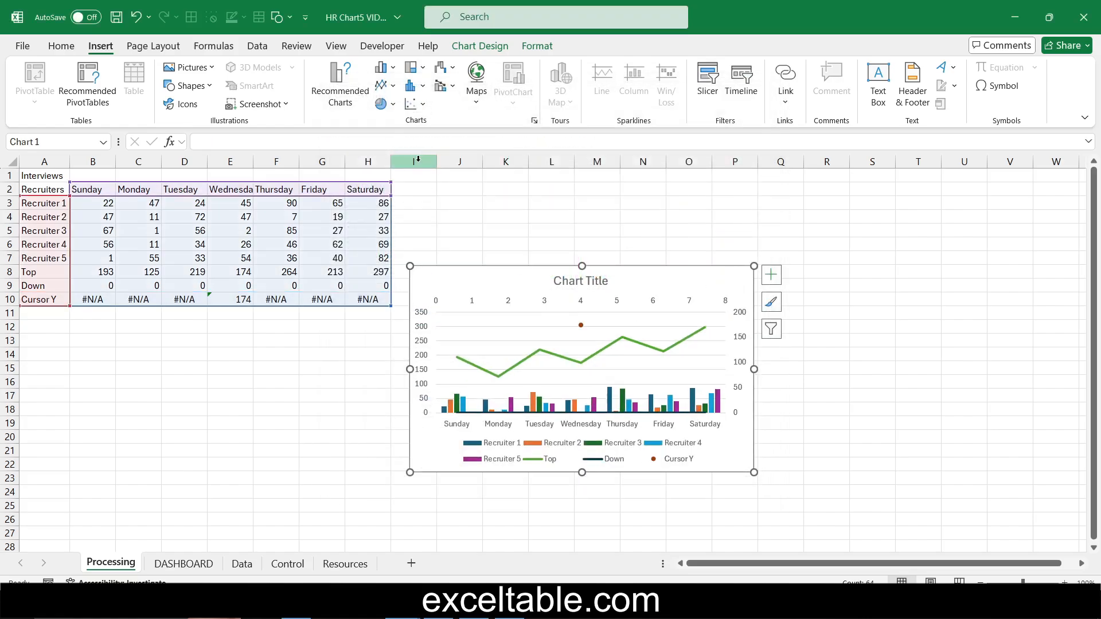
# - Take the Cursor Y scatter series off the secondary axis in the combo settings and move the chart up and farther from the table
pyautogui.click(492, 51)
pyautogui.click(786, 86)
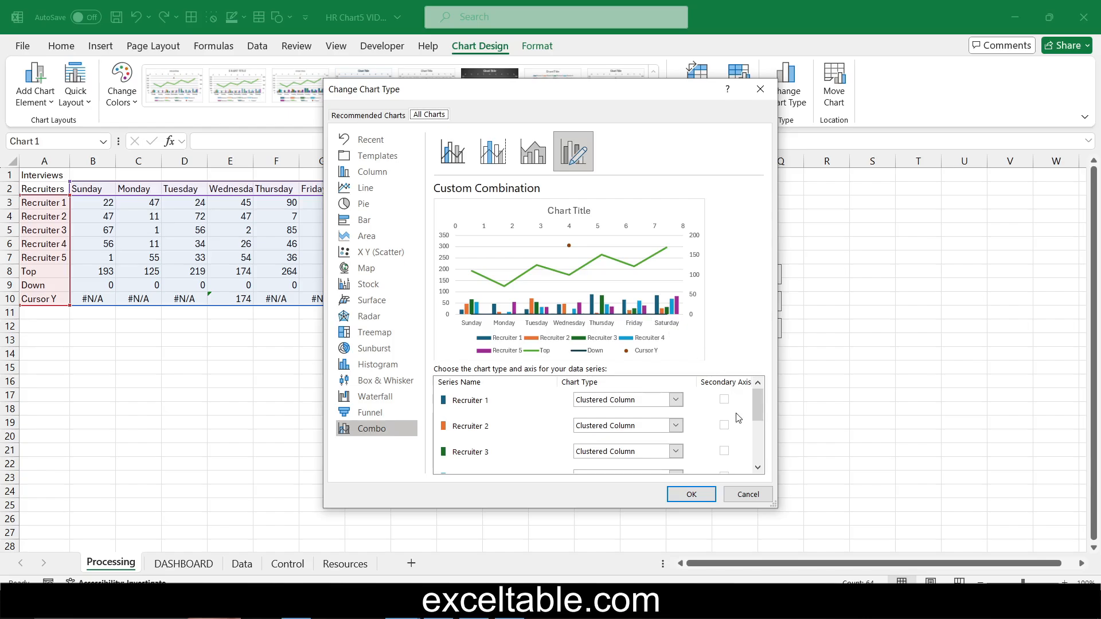
pyautogui.moveTo(759, 407); pyautogui.dragTo(758, 447)
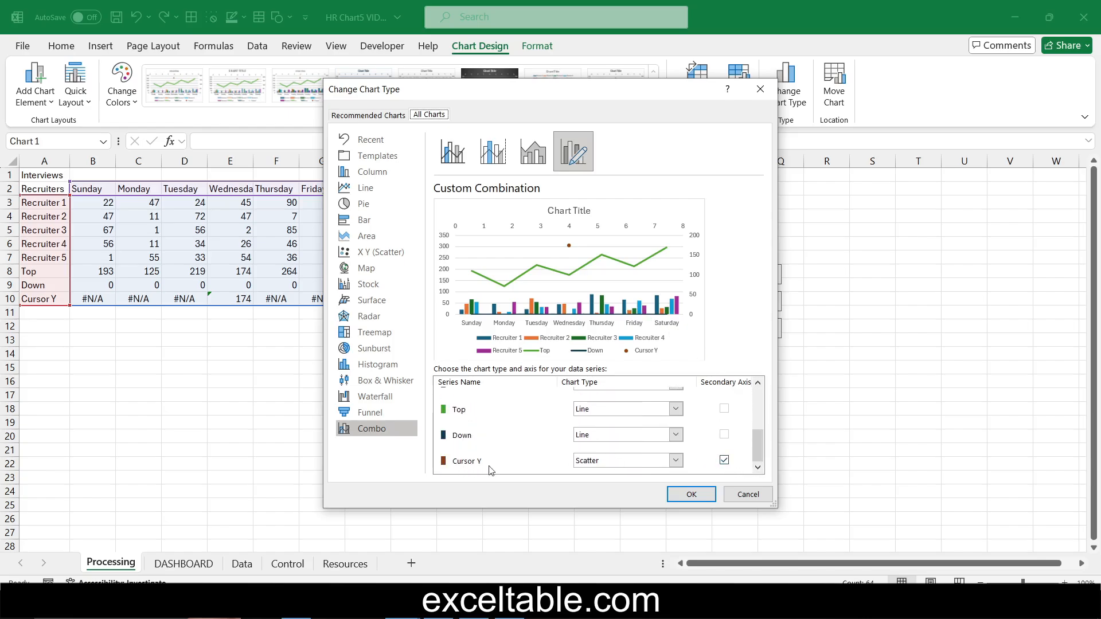
pyautogui.click(724, 461)
pyautogui.click(690, 494)
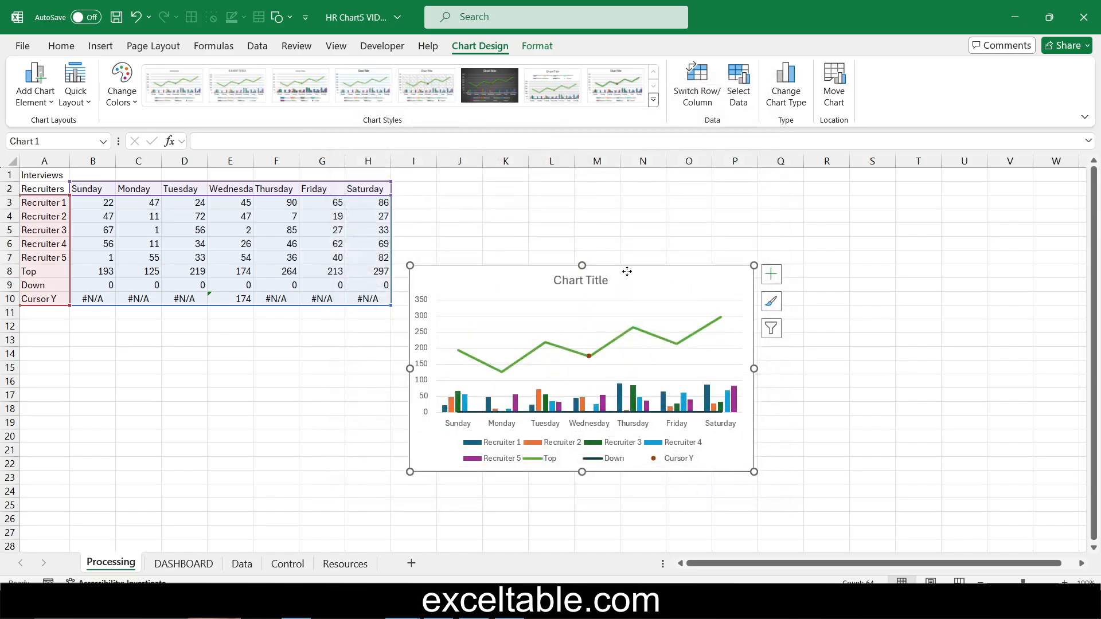
pyautogui.moveTo(626, 271); pyautogui.dragTo(687, 227)
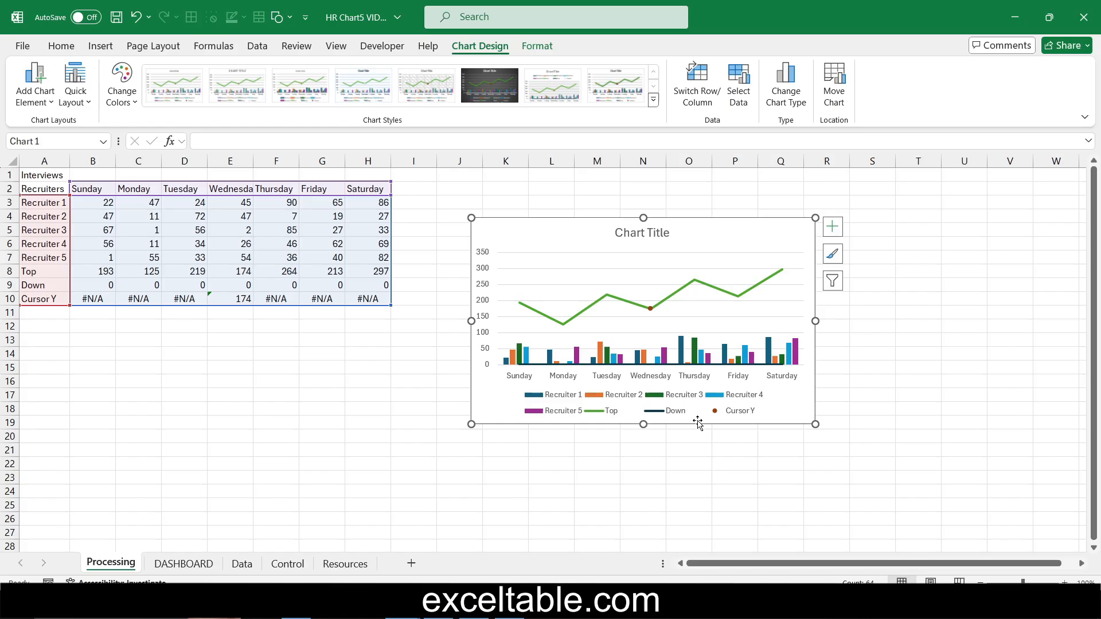
# - Remove the legend and the gridlines from the chart
pyautogui.click(730, 414)
pyautogui.click(832, 226)
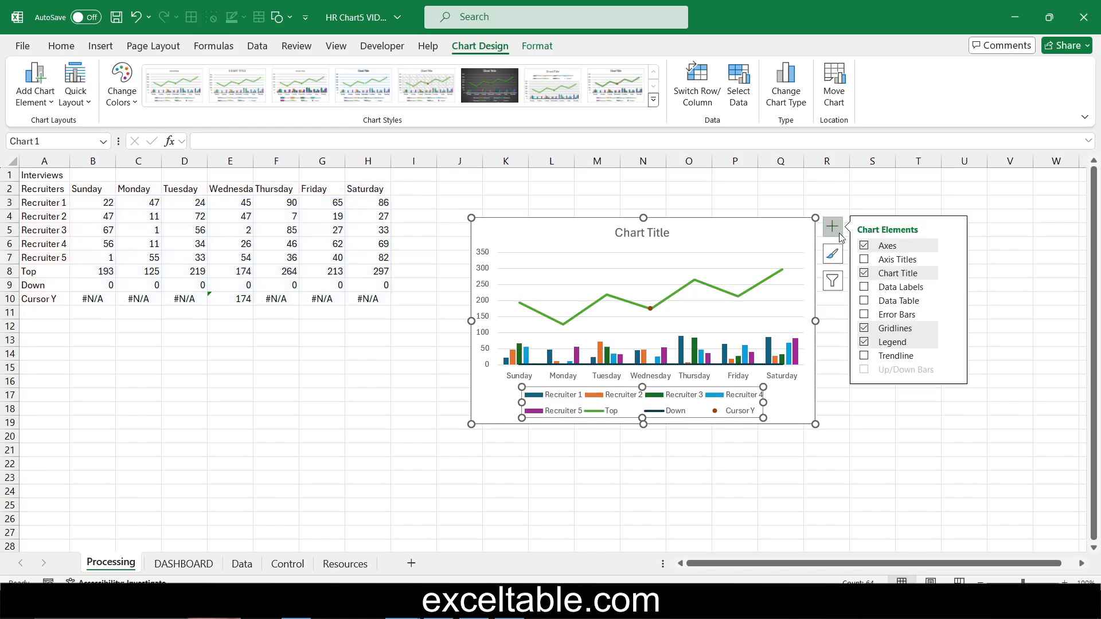
pyautogui.click(864, 342)
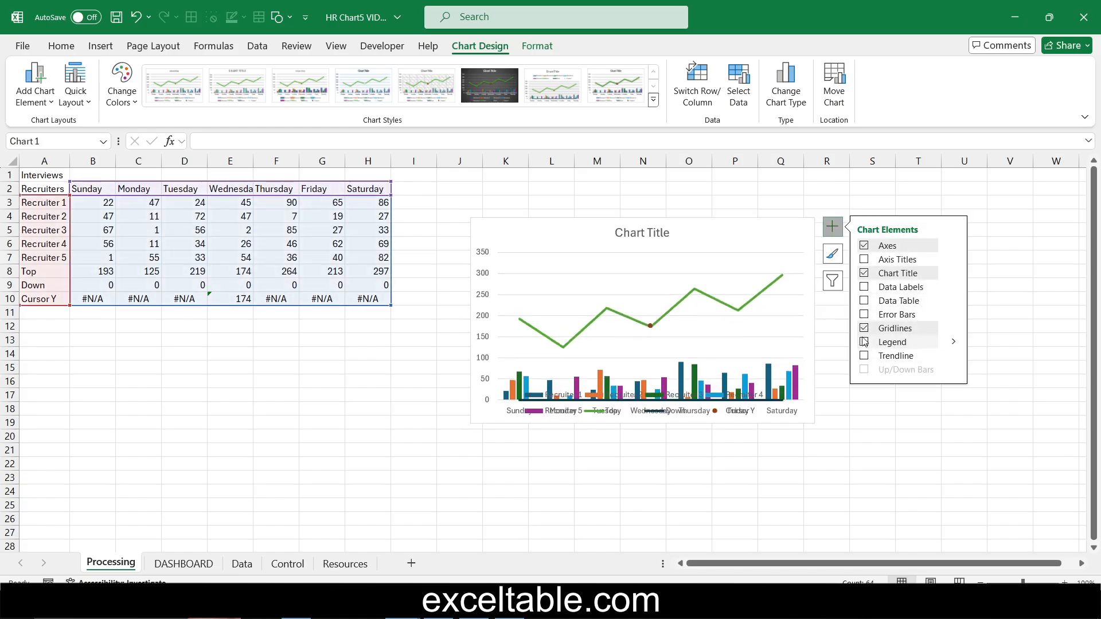
pyautogui.click(864, 329)
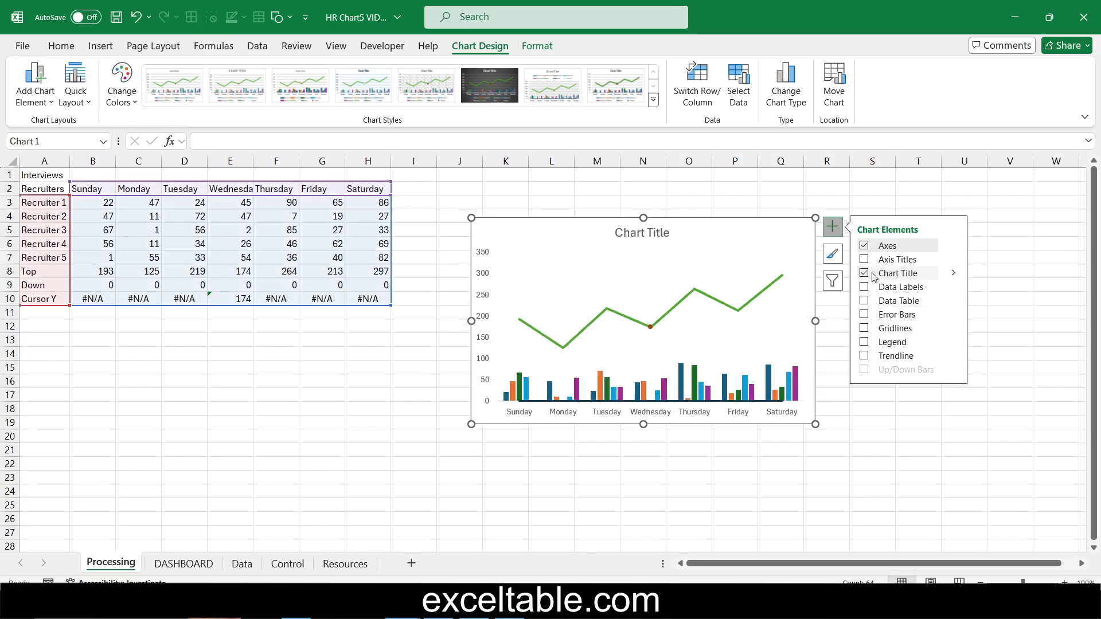
# - Hide the chart's primary vertical axis while keeping the primary horizontal axis
pyautogui.click(865, 246)
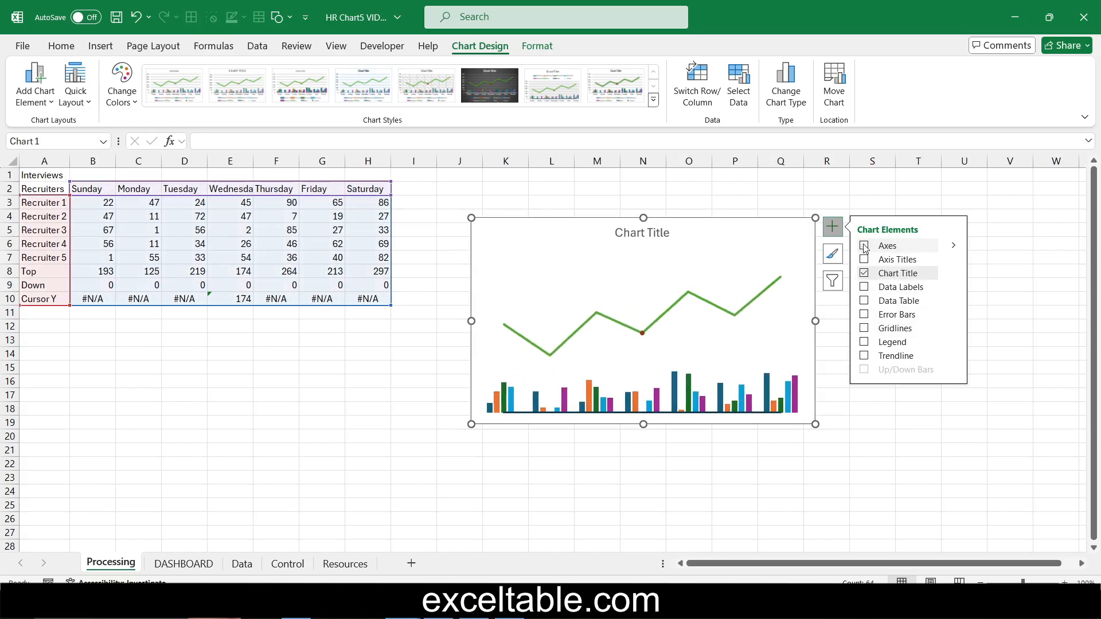
pyautogui.click(864, 246)
pyautogui.click(954, 247)
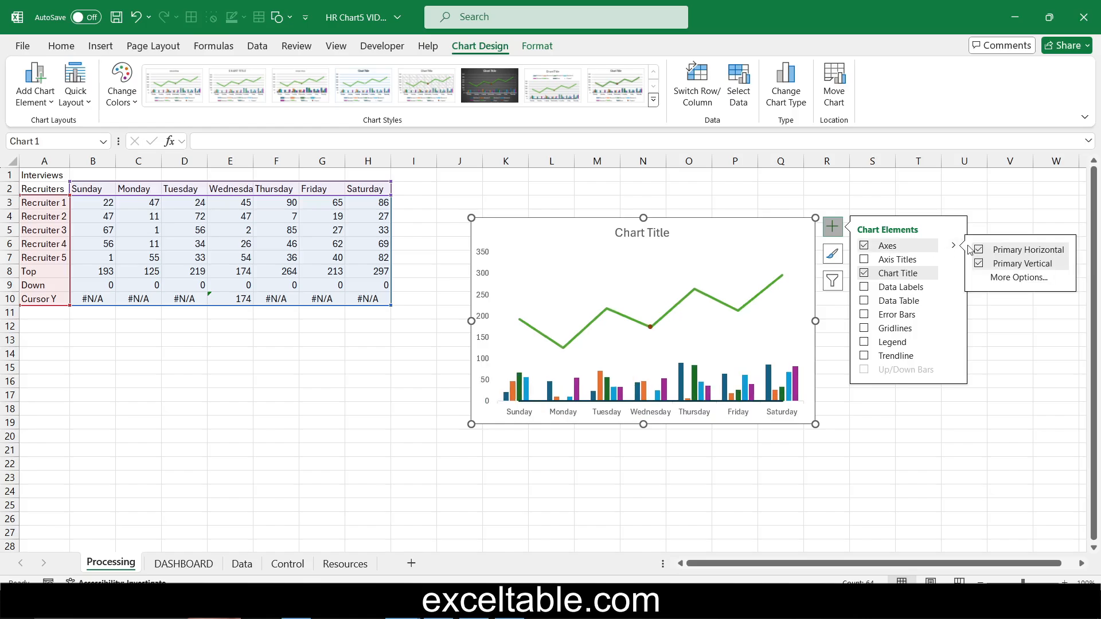
pyautogui.click(978, 265)
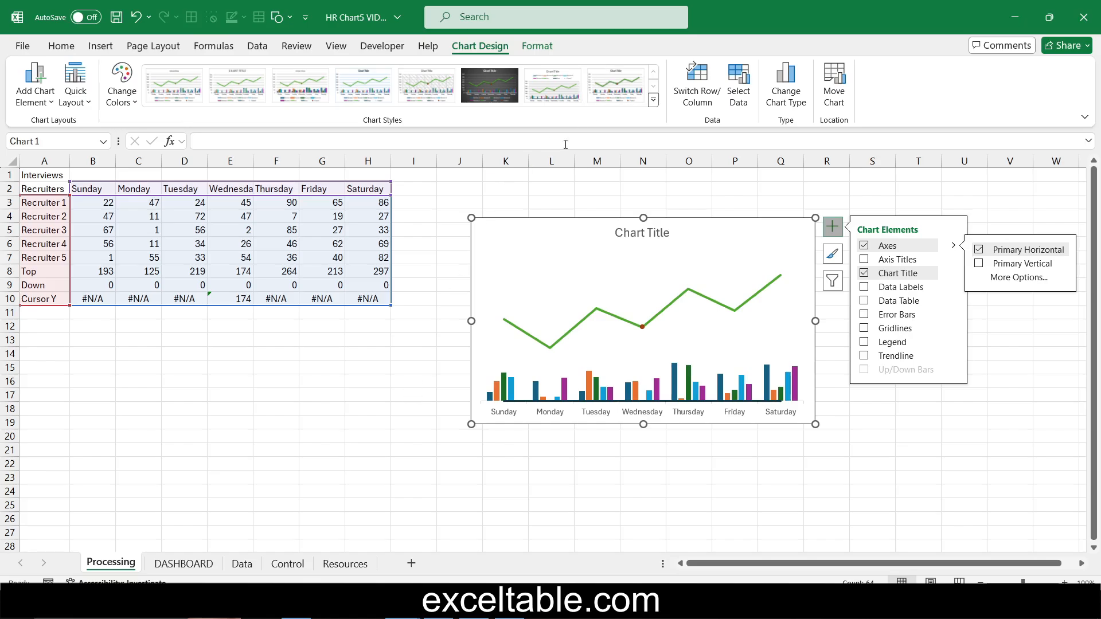
# - Select the Top series in the chart and add Up/Down Bars
pyautogui.click(537, 46)
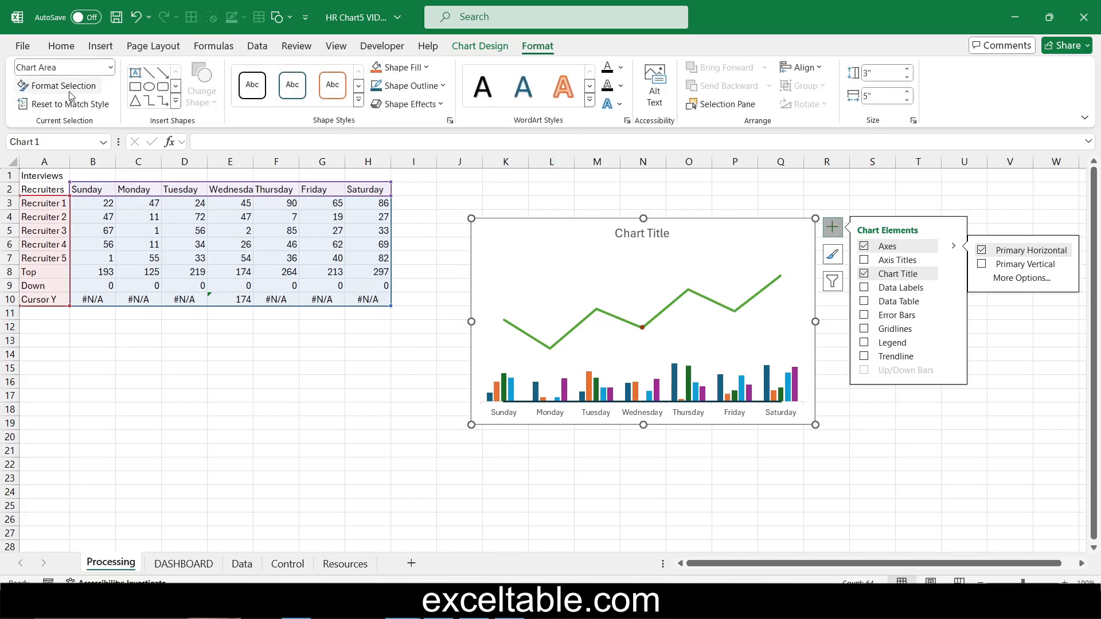
pyautogui.click(110, 67)
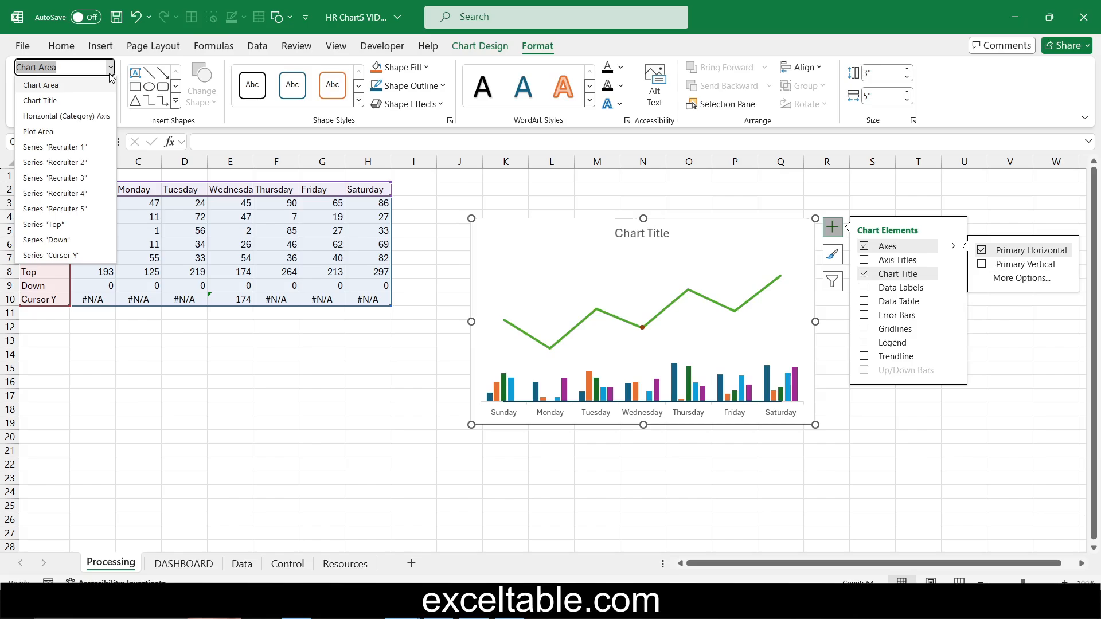
pyautogui.click(72, 228)
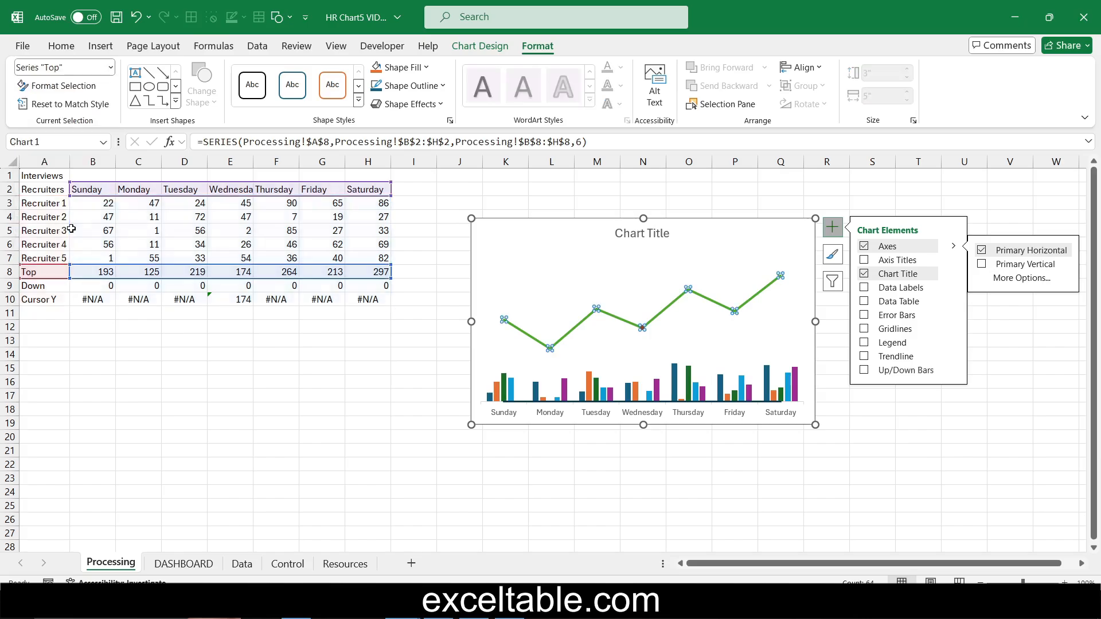
pyautogui.click(865, 371)
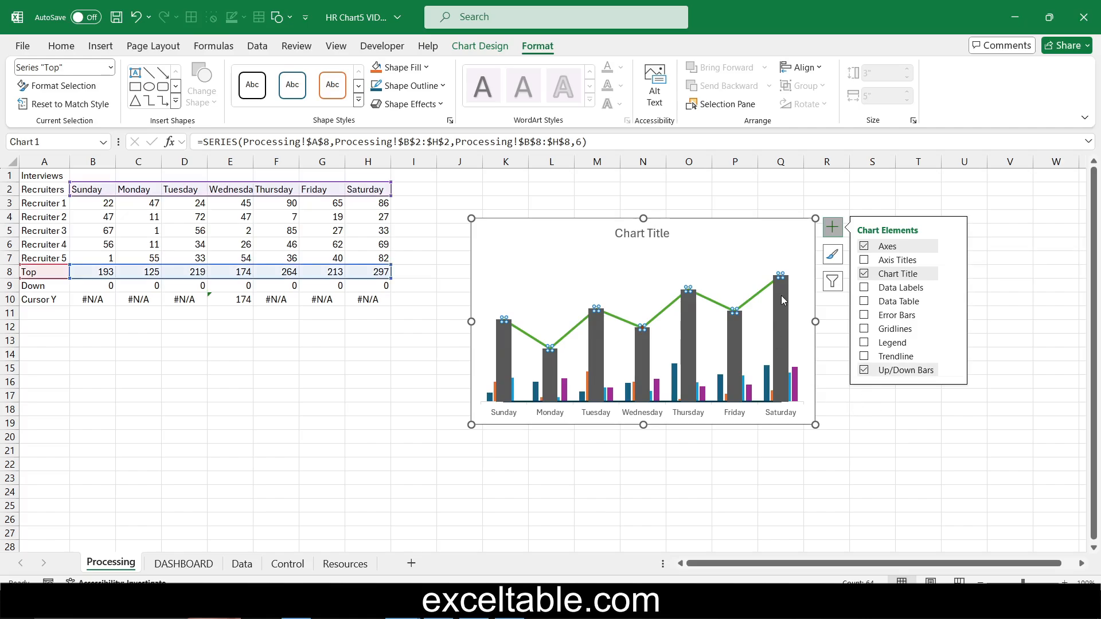
# - Set the gap width of the line series' up/down bars to 3%
pyautogui.rightClick(760, 289)
pyautogui.click(831, 450)
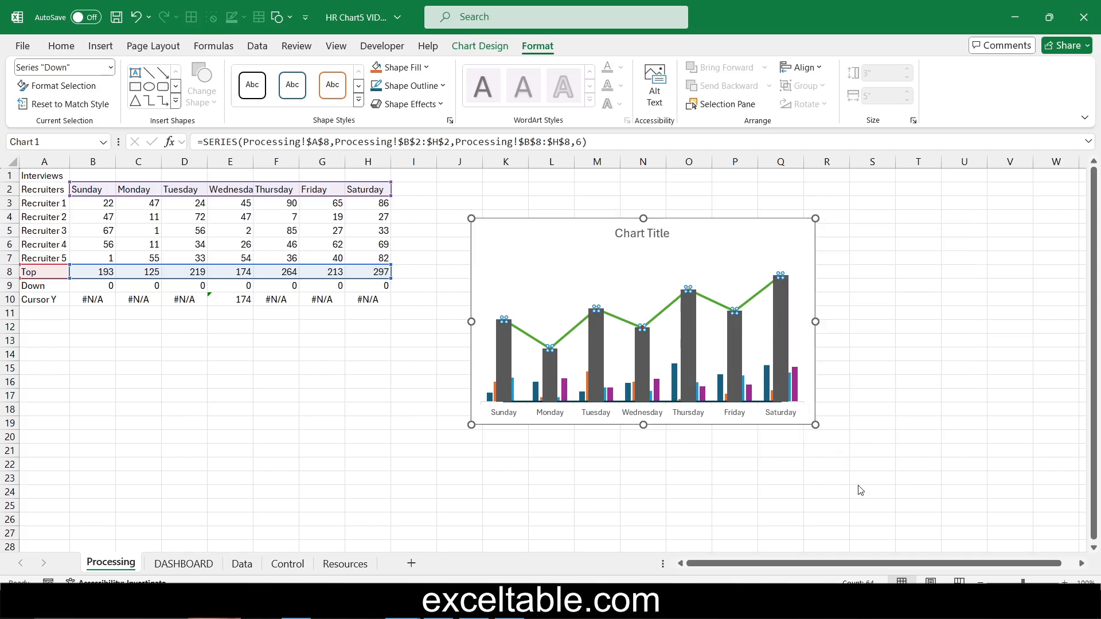
pyautogui.moveTo(718, 567); pyautogui.dragTo(854, 572)
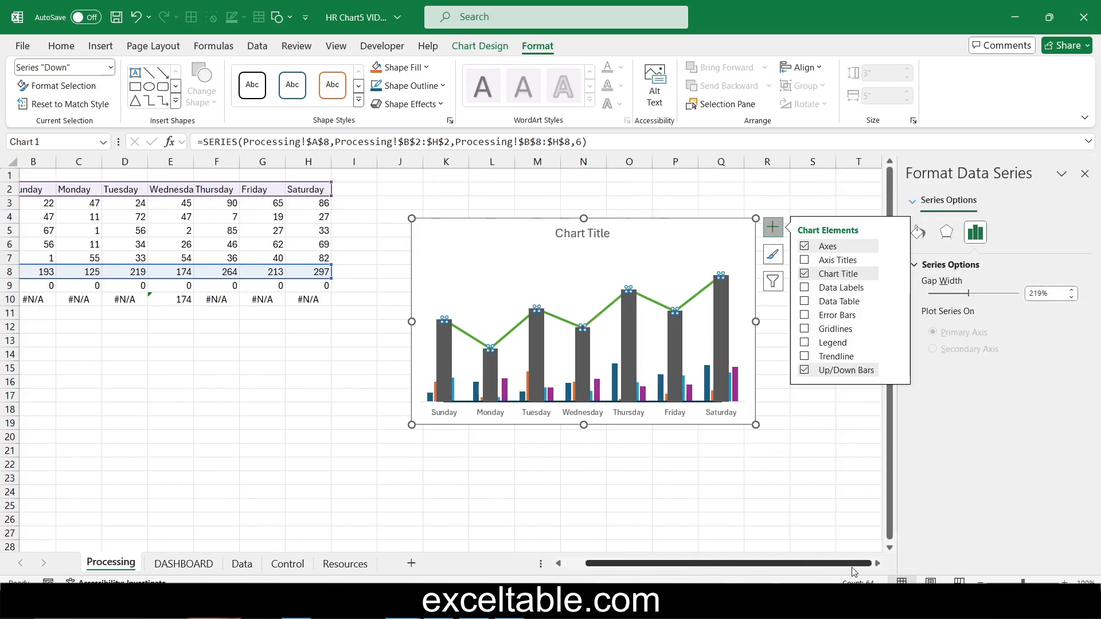
pyautogui.click(1026, 296)
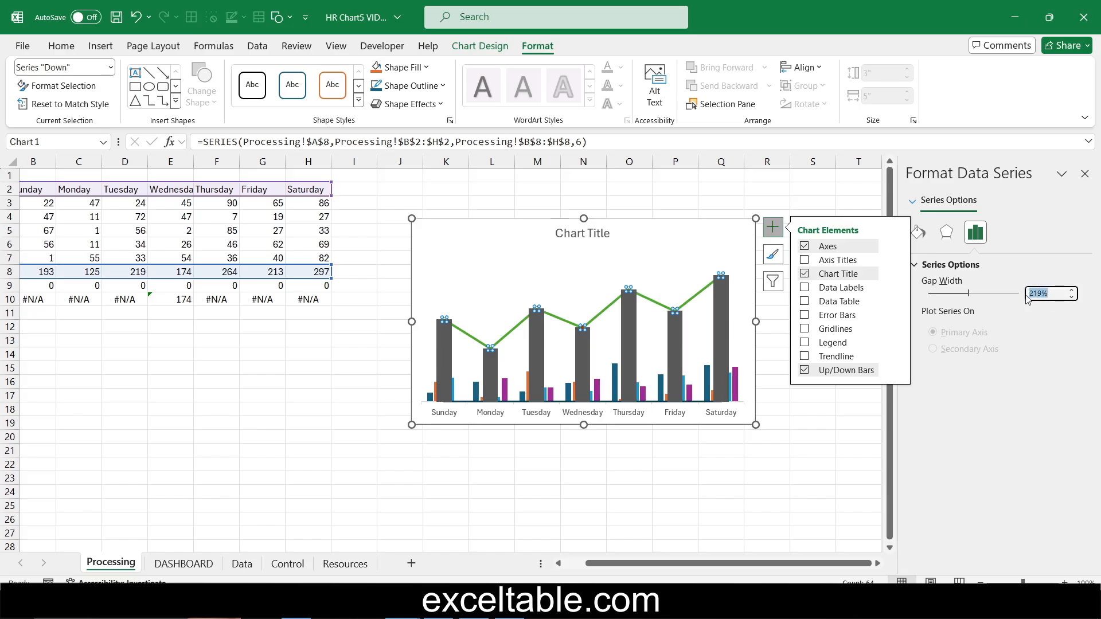
pyautogui.write('3')
pyautogui.press('Return')
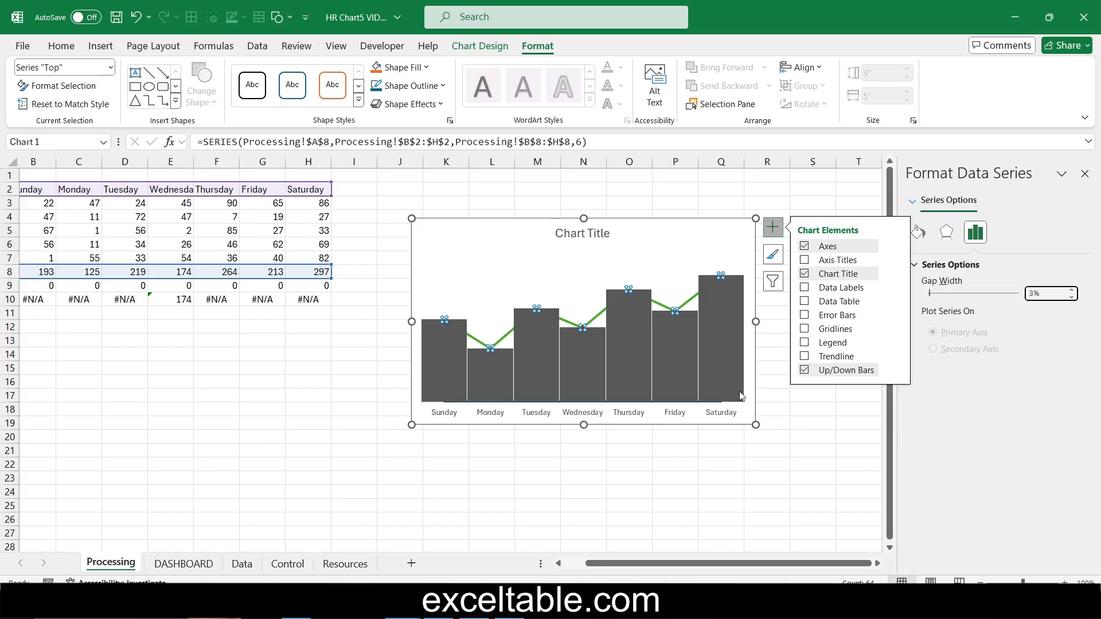
# - Move the chart closer to the table and set the chart area's border to No line
pyautogui.click(727, 352)
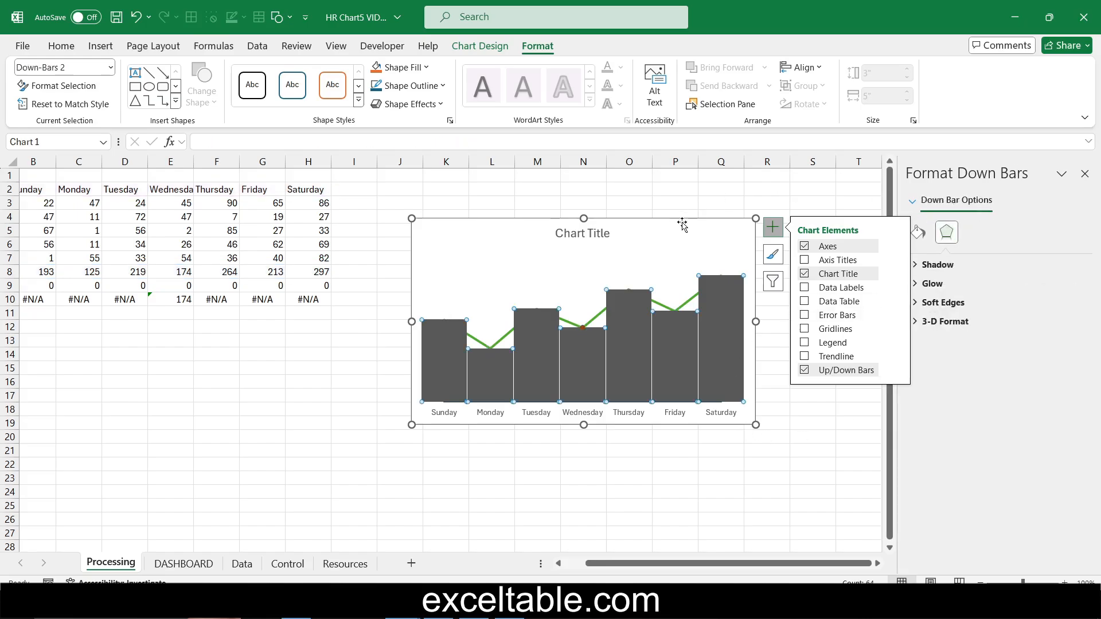
pyautogui.moveTo(682, 224); pyautogui.dragTo(630, 224)
pyautogui.click(918, 233)
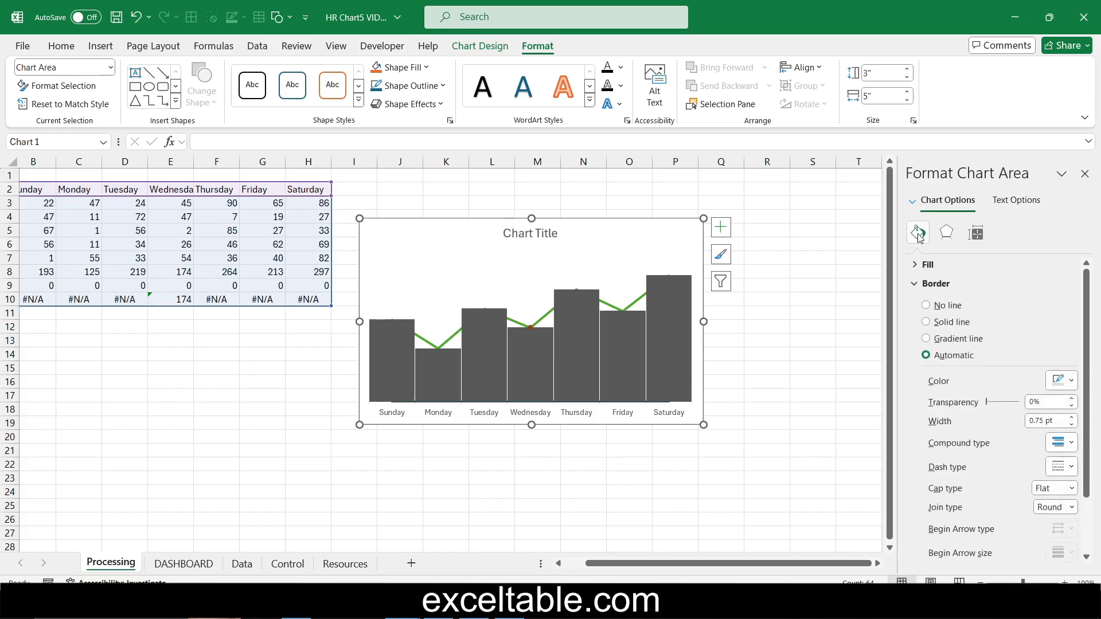
pyautogui.click(943, 323)
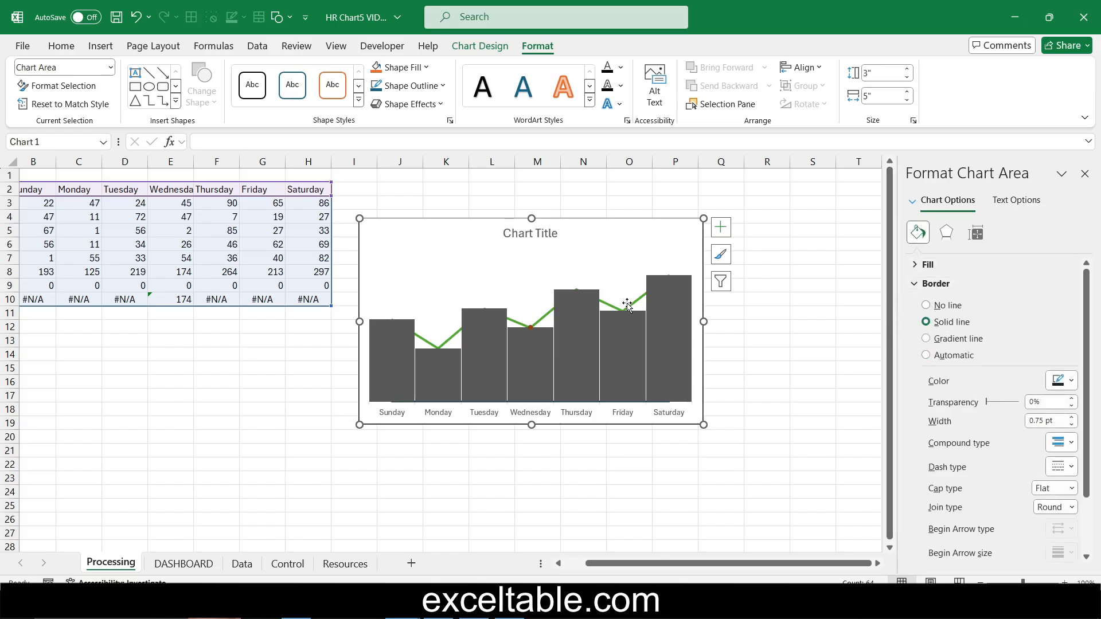
pyautogui.click(937, 305)
# - Give the down bars a linear gradient fill with a 90° angle
pyautogui.click(916, 267)
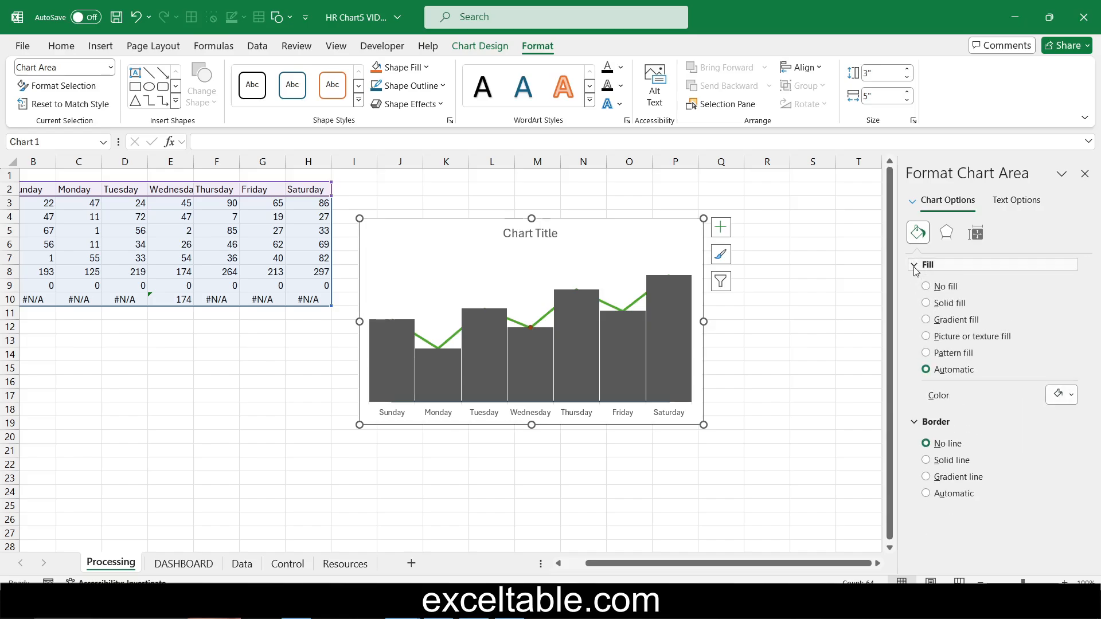
pyautogui.click(667, 309)
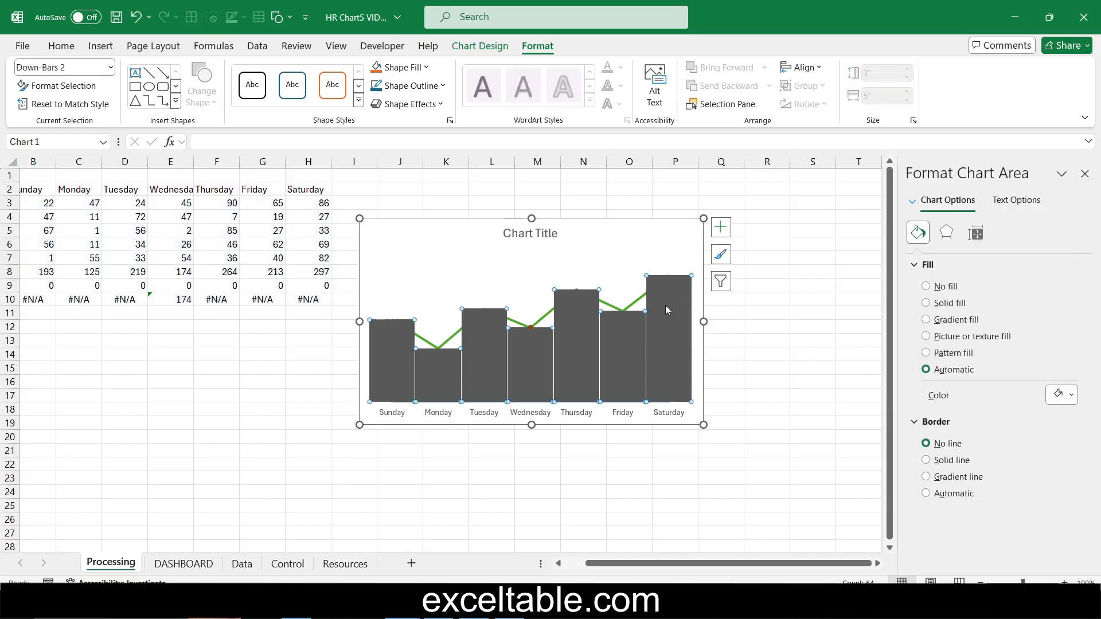
pyautogui.click(947, 323)
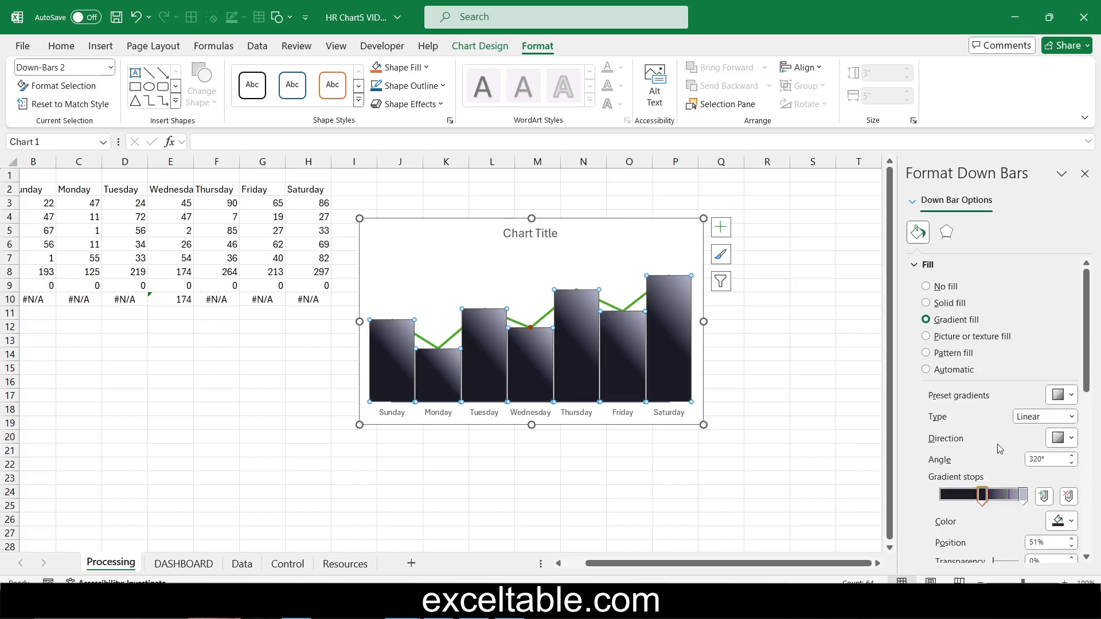
pyautogui.click(1049, 459)
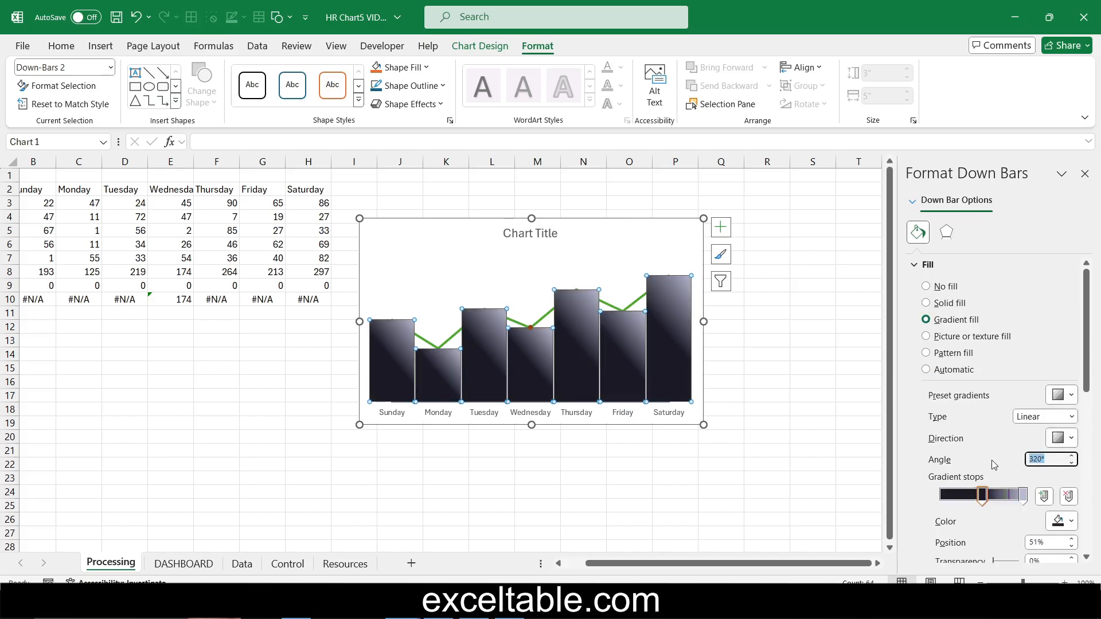
pyautogui.write('90')
pyautogui.press('Return')
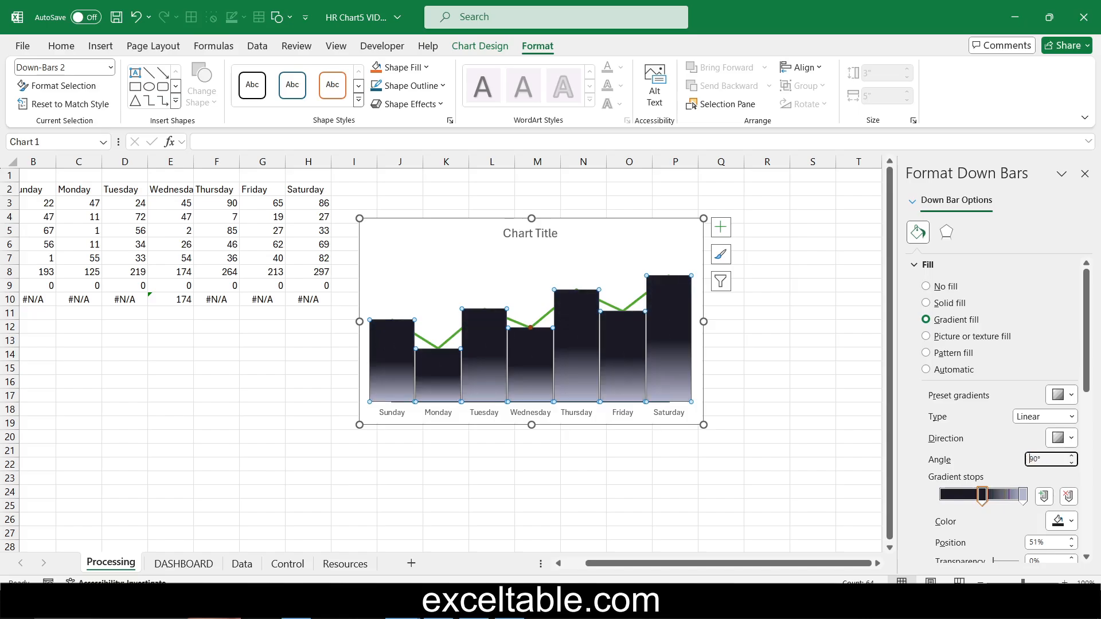
# - Move the down bars' middle gradient stop to position 0% and color it #2ABFF7
pyautogui.scroll(-3, 1097, 332)
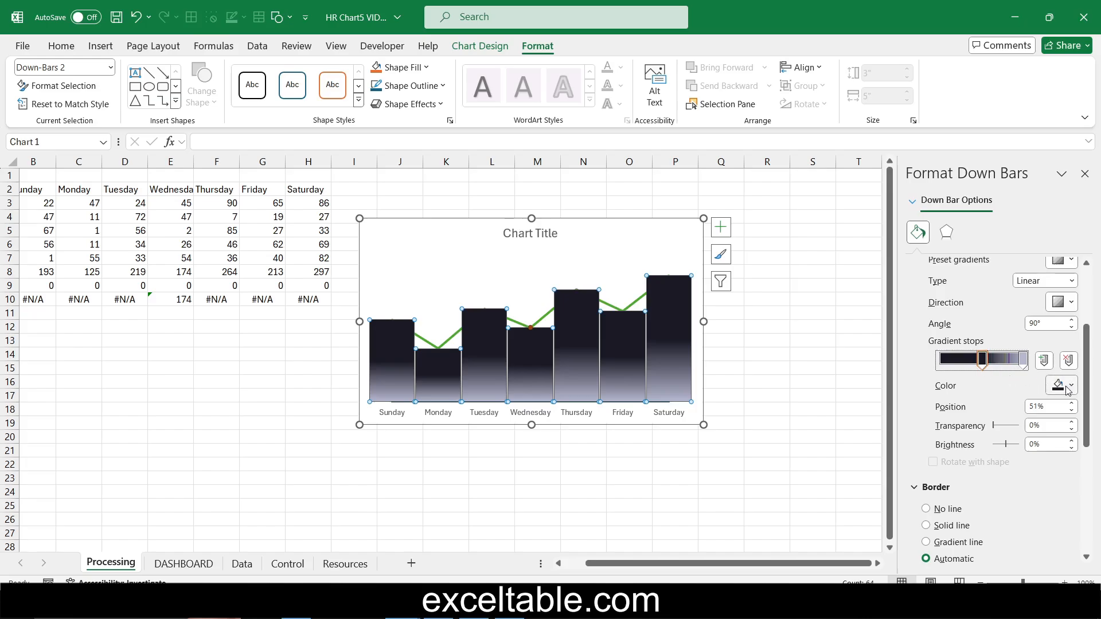
pyautogui.moveTo(982, 360); pyautogui.dragTo(941, 360)
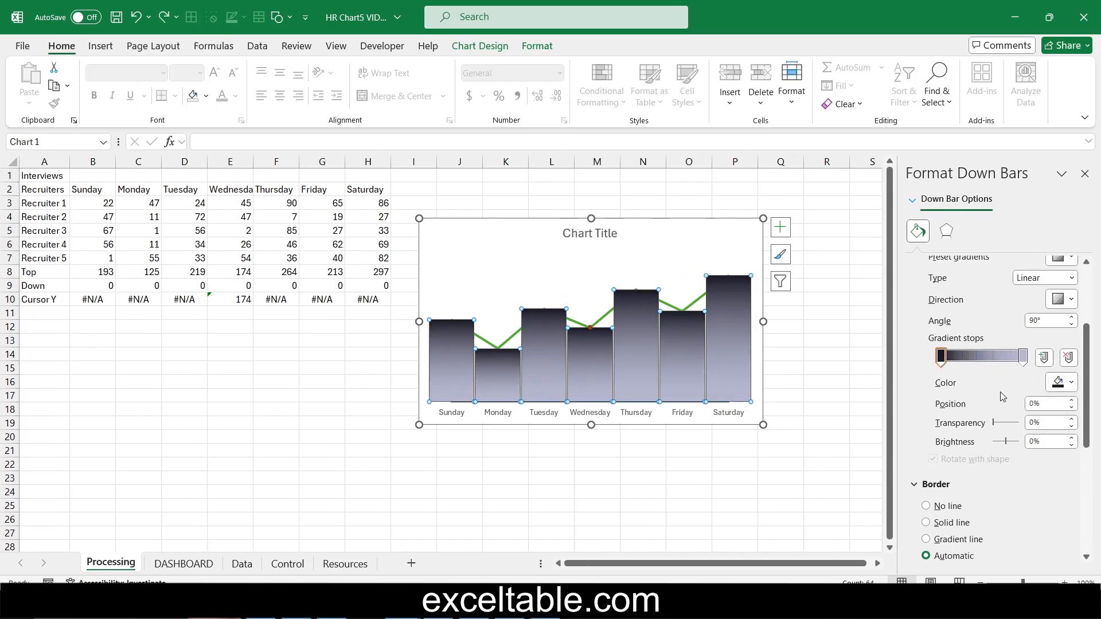
pyautogui.click(1071, 384)
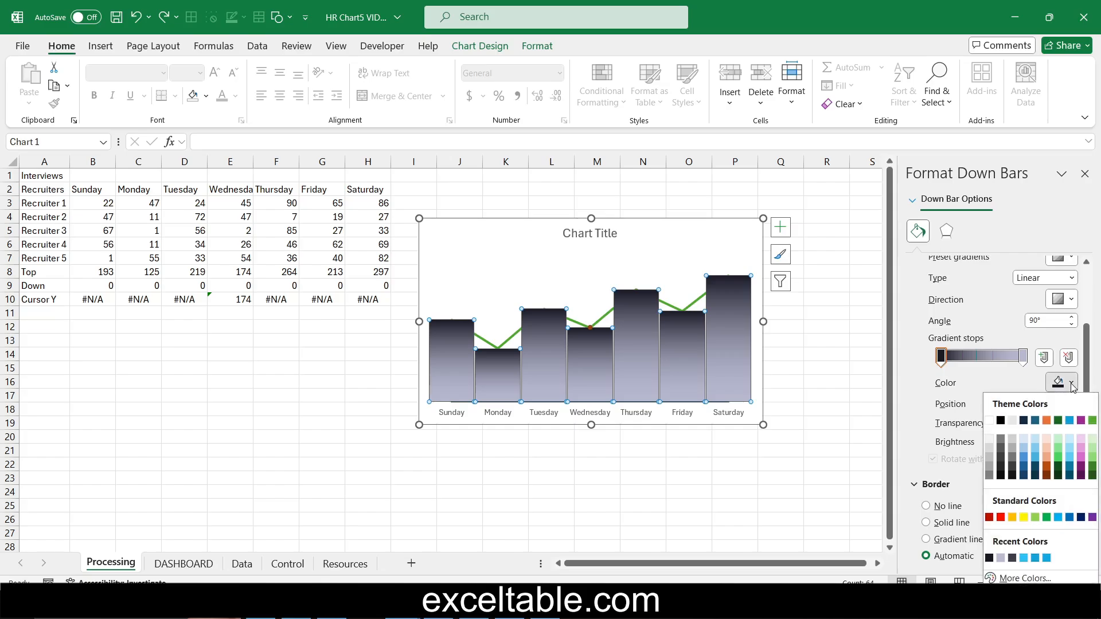
pyautogui.click(1024, 577)
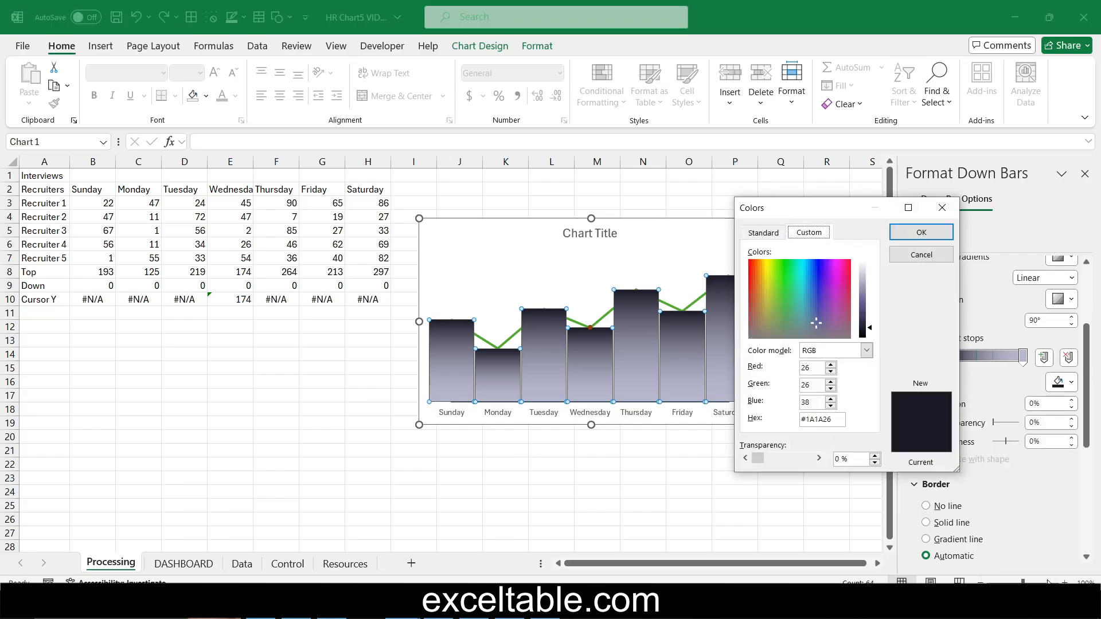
pyautogui.doubleClick(818, 419)
pyautogui.write('#2ABFF7')
pyautogui.click(819, 403)
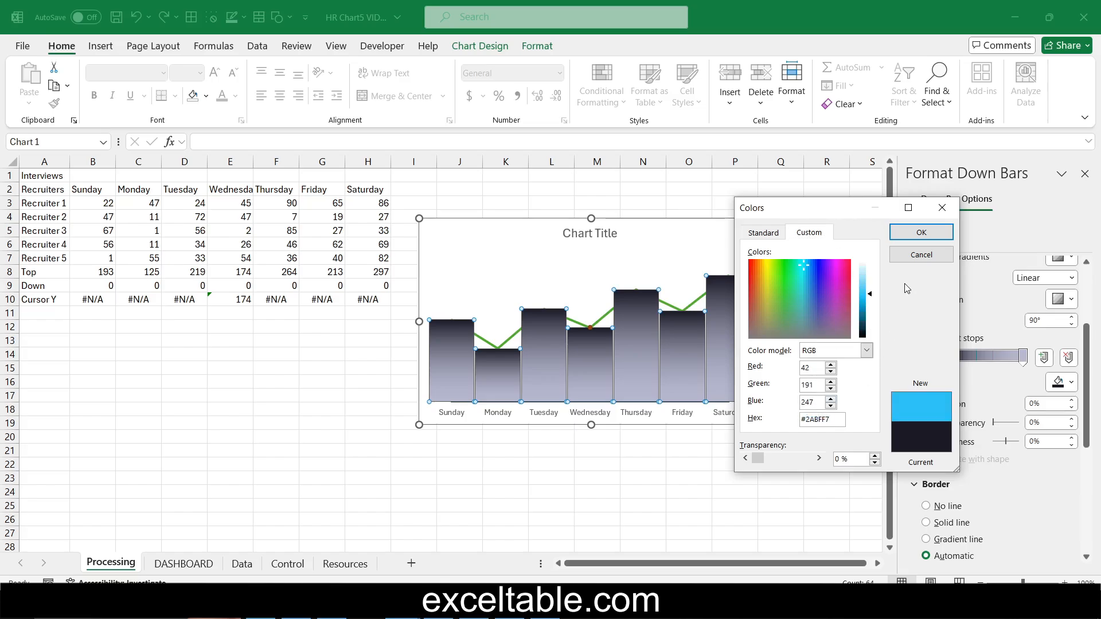
pyautogui.click(920, 232)
# - Color the down bars' gradient stop at 100% with the same recently used light blue
pyautogui.click(1022, 356)
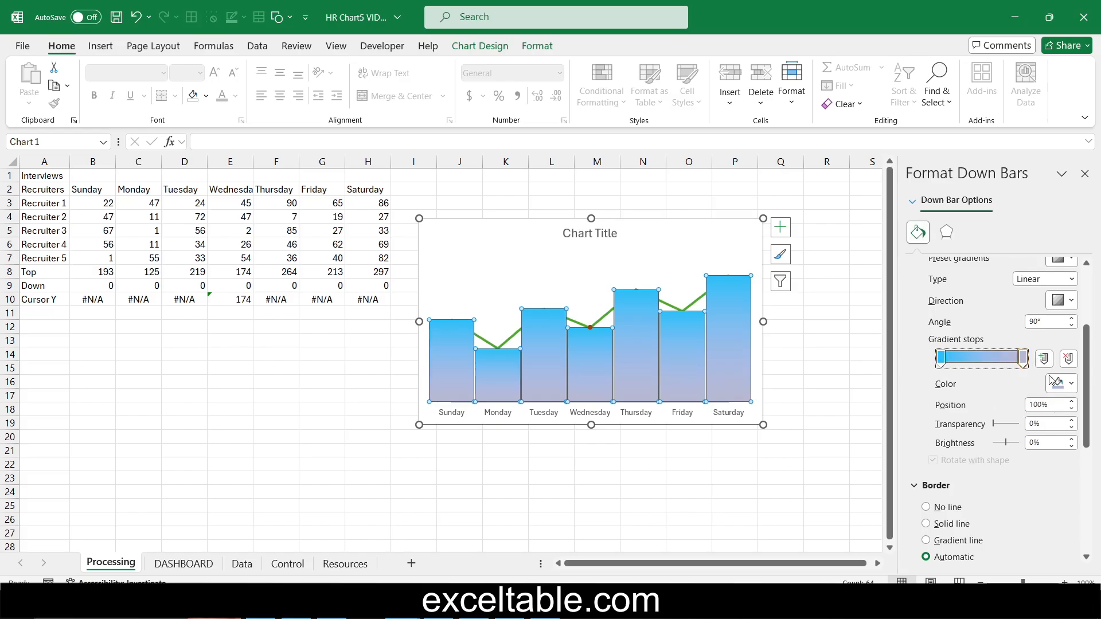
pyautogui.click(1066, 384)
pyautogui.click(990, 558)
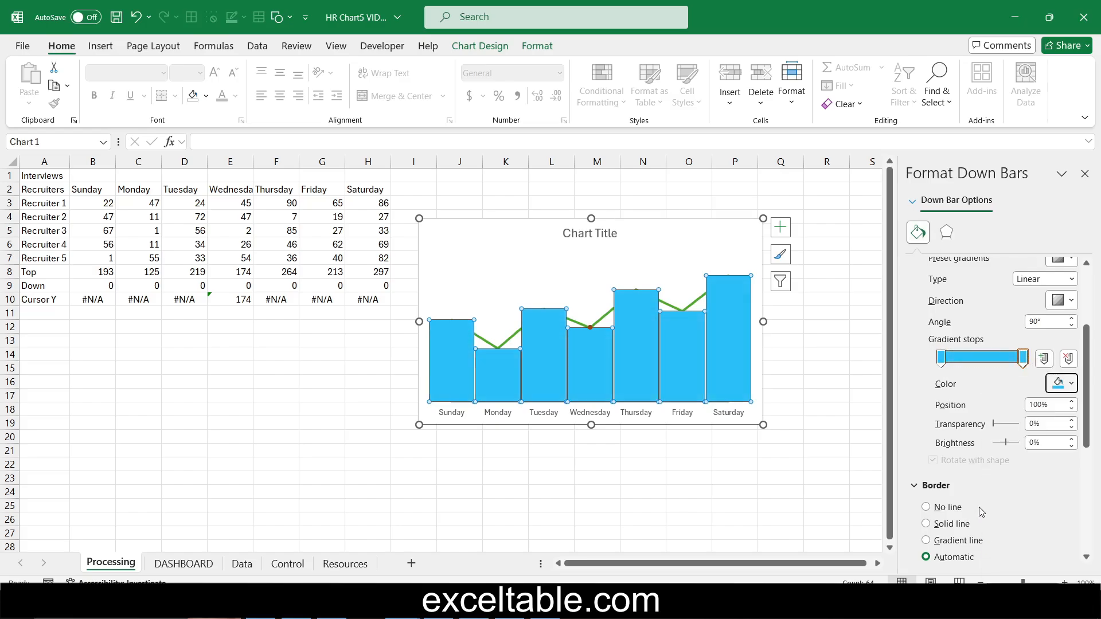
# - Set the transparency of the down bars' first gradient stop to 71% and of the last stop to 100%
pyautogui.click(940, 358)
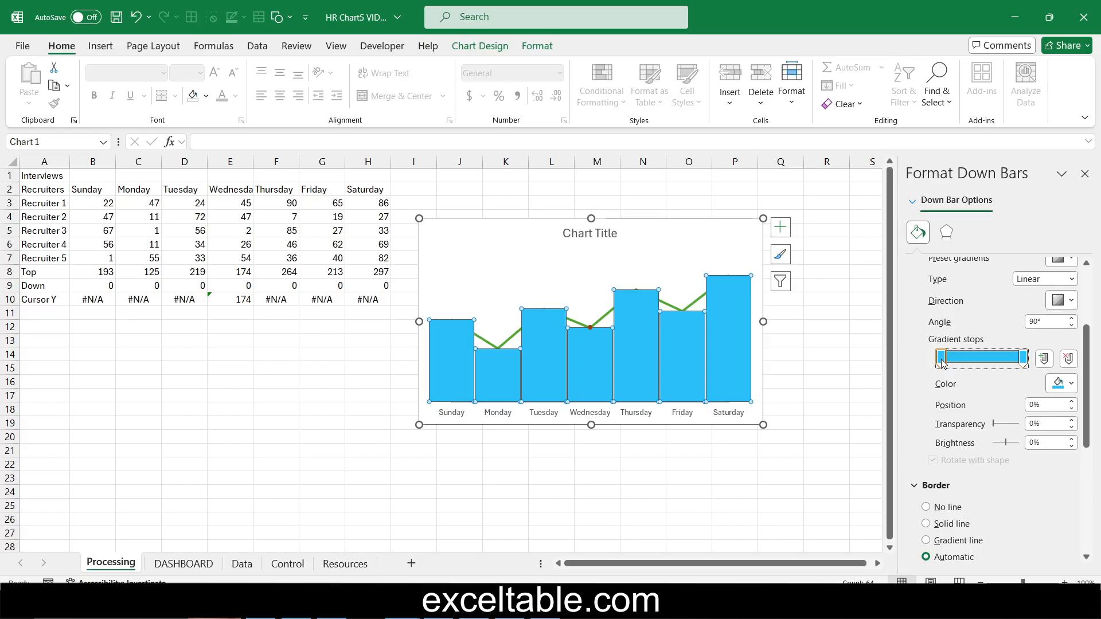
pyautogui.moveTo(1048, 424); pyautogui.dragTo(1007, 425)
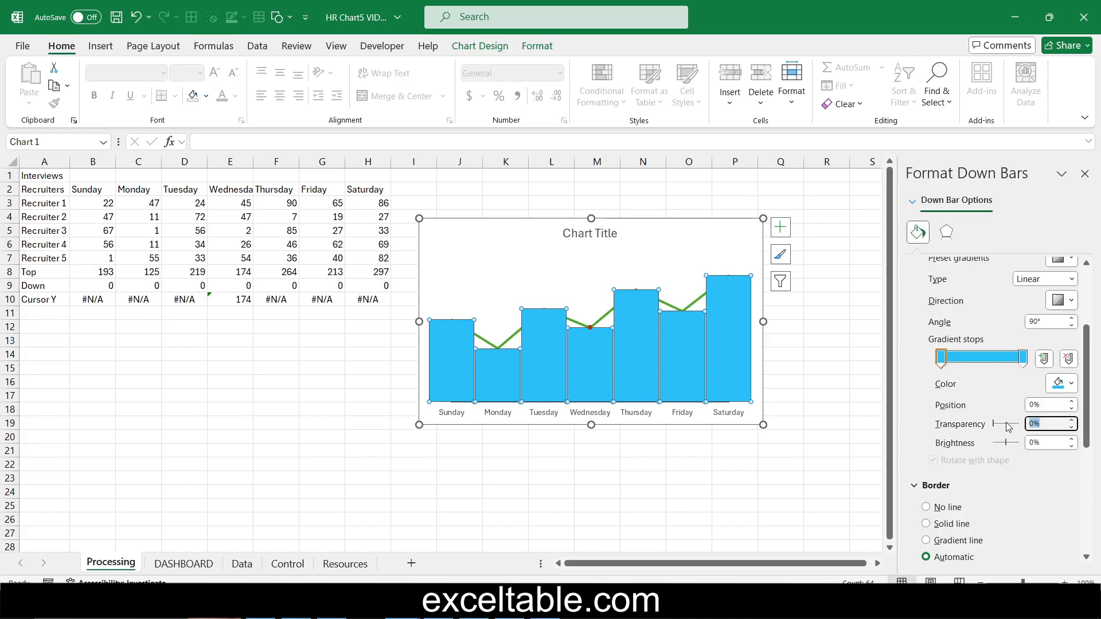
pyautogui.write('71')
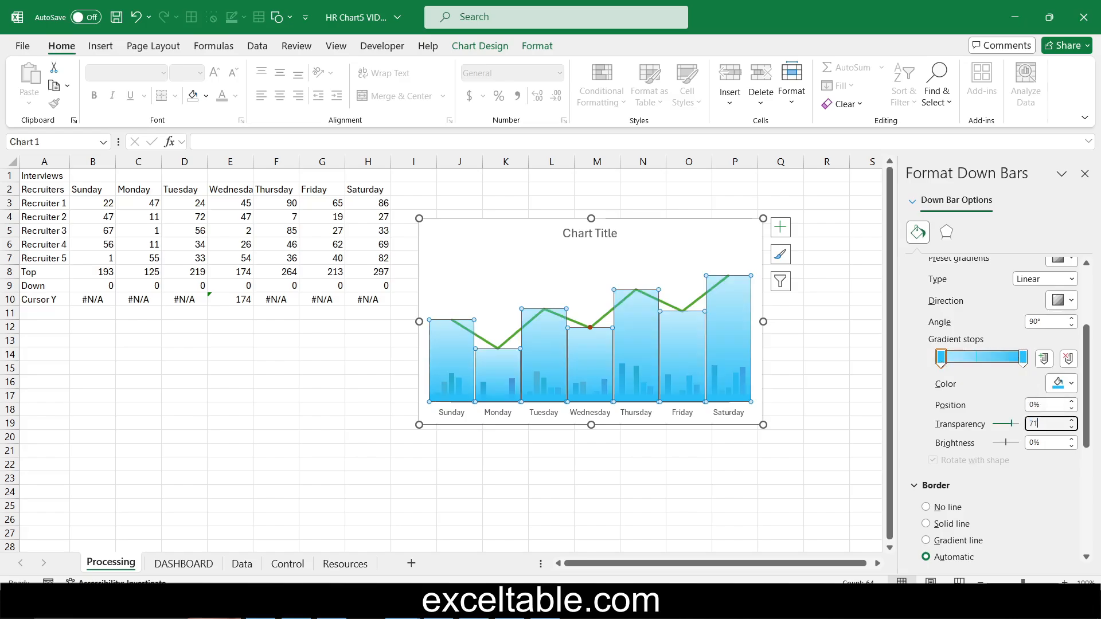
pyautogui.click(1022, 358)
pyautogui.click(1036, 423)
pyautogui.write('100')
pyautogui.press('Return')
pyautogui.click(829, 425)
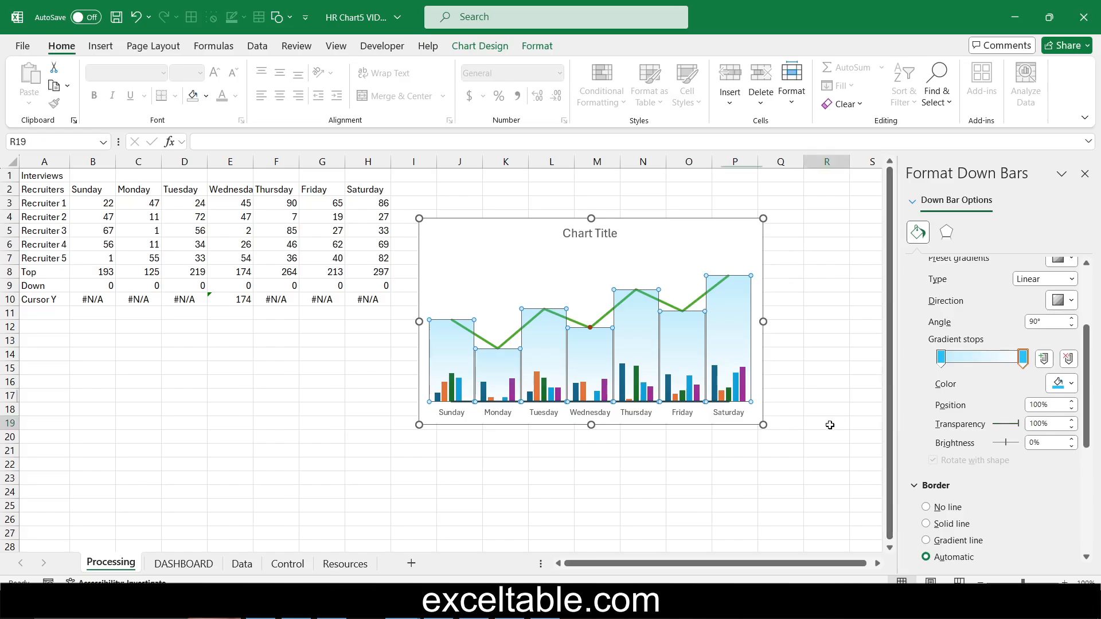
# - Remove the border line from the down bars and deselect the chart
pyautogui.click(760, 301)
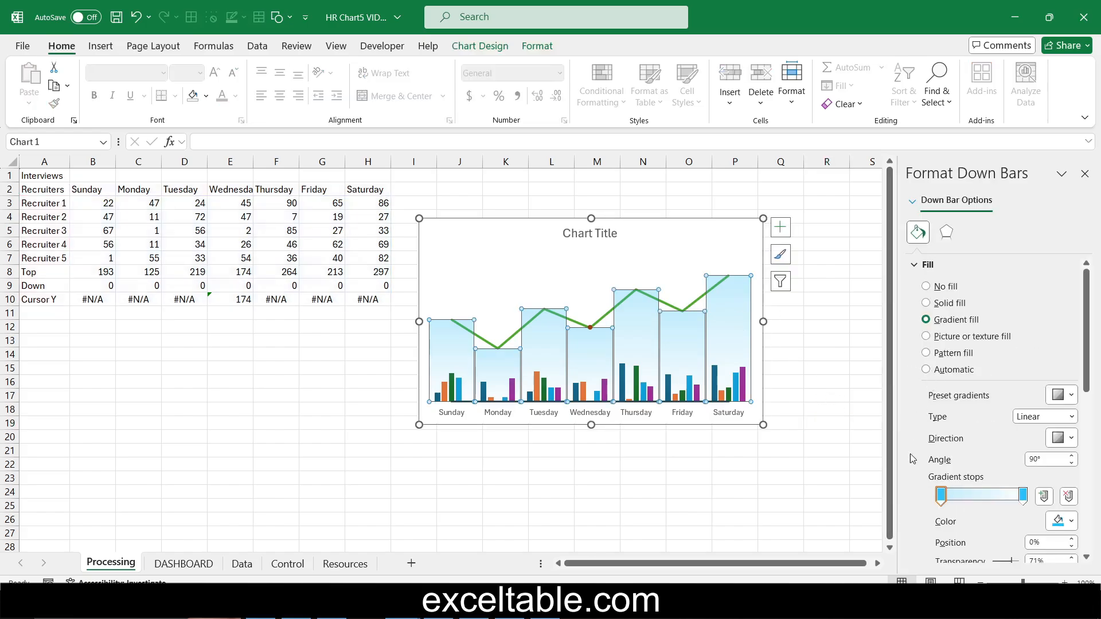
pyautogui.scroll(-5, 943, 472)
pyautogui.click(946, 438)
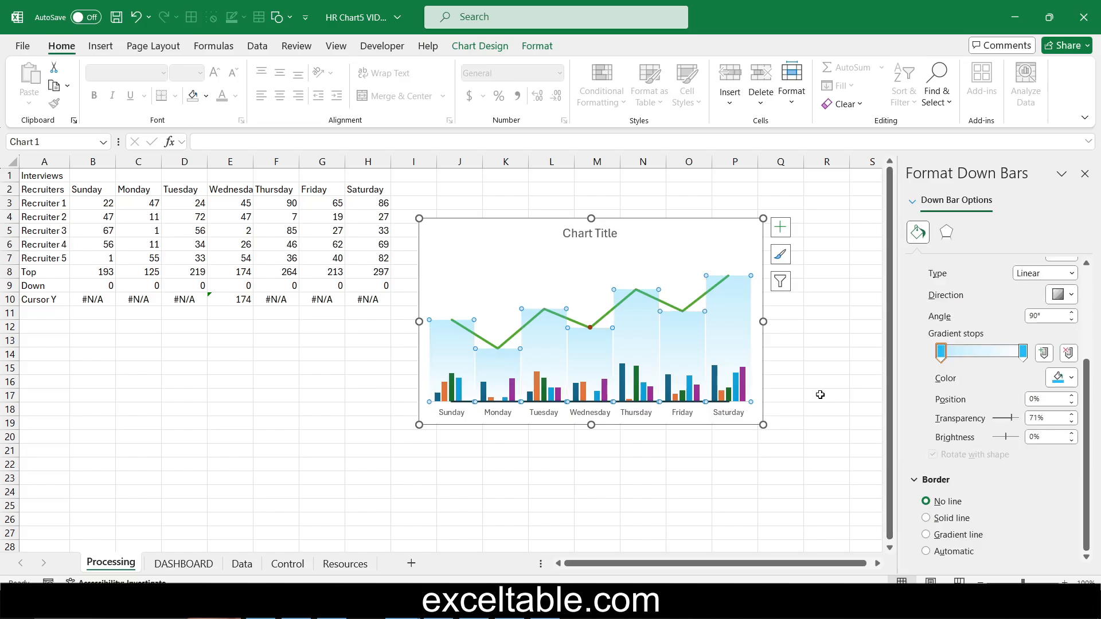
pyautogui.click(818, 395)
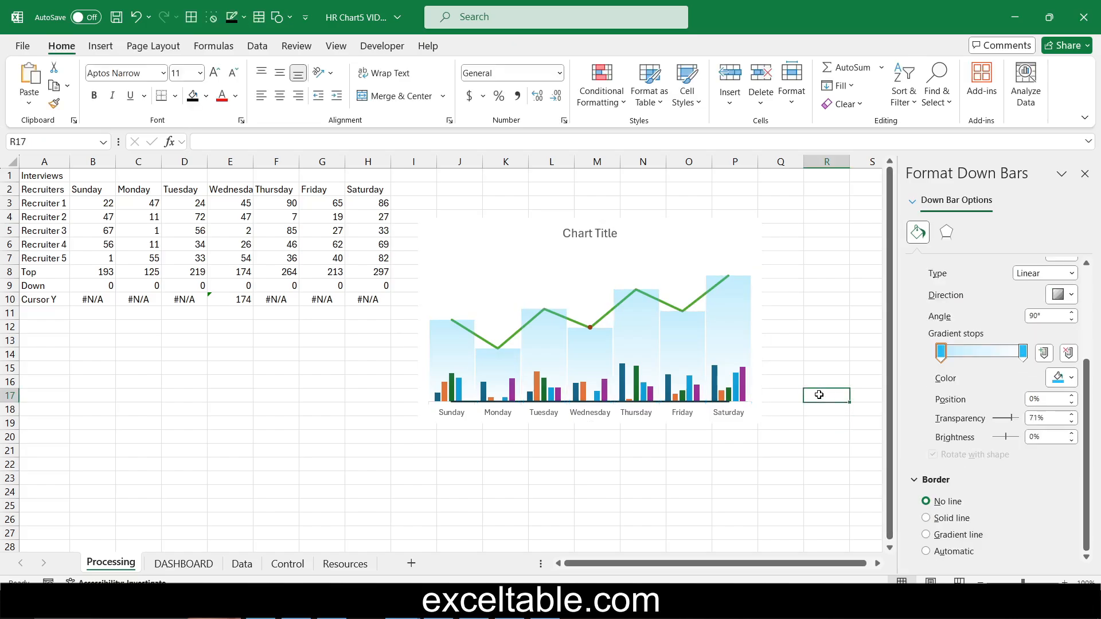
# - Fill all cells of the DASHBOARD sheet with black
pyautogui.click(197, 564)
pyautogui.click(60, 189)
pyautogui.hotkey('ctrl', 'a')
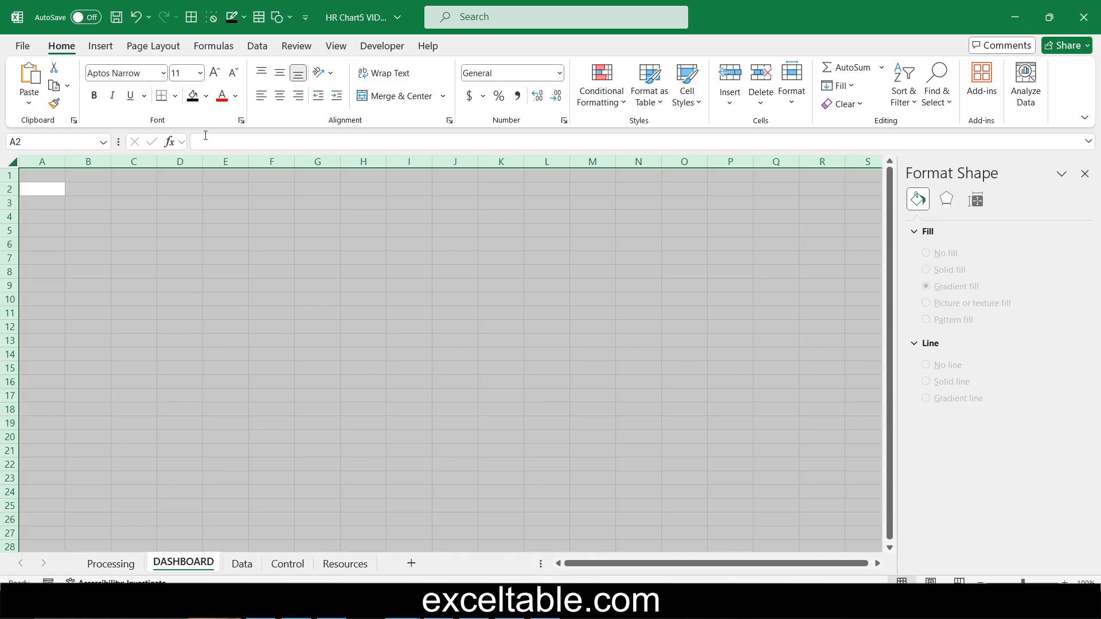
pyautogui.click(193, 95)
pyautogui.click(217, 259)
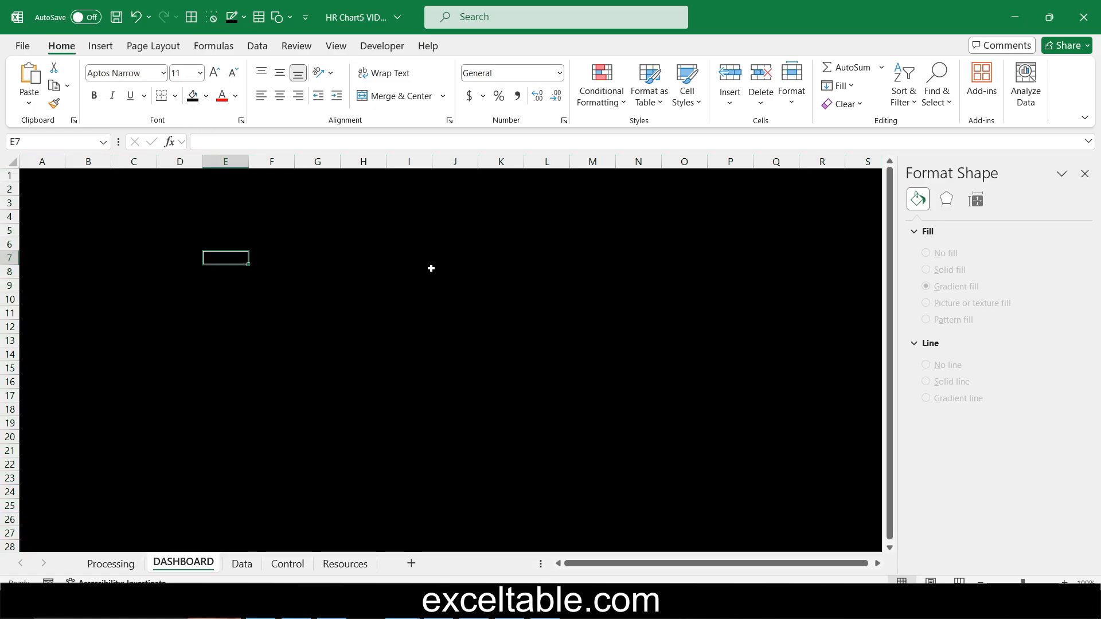
# - Draw a rounded rectangle on the DASHBOARD sheet and move it so its upper-left corner sits near cell B2
pyautogui.click(101, 46)
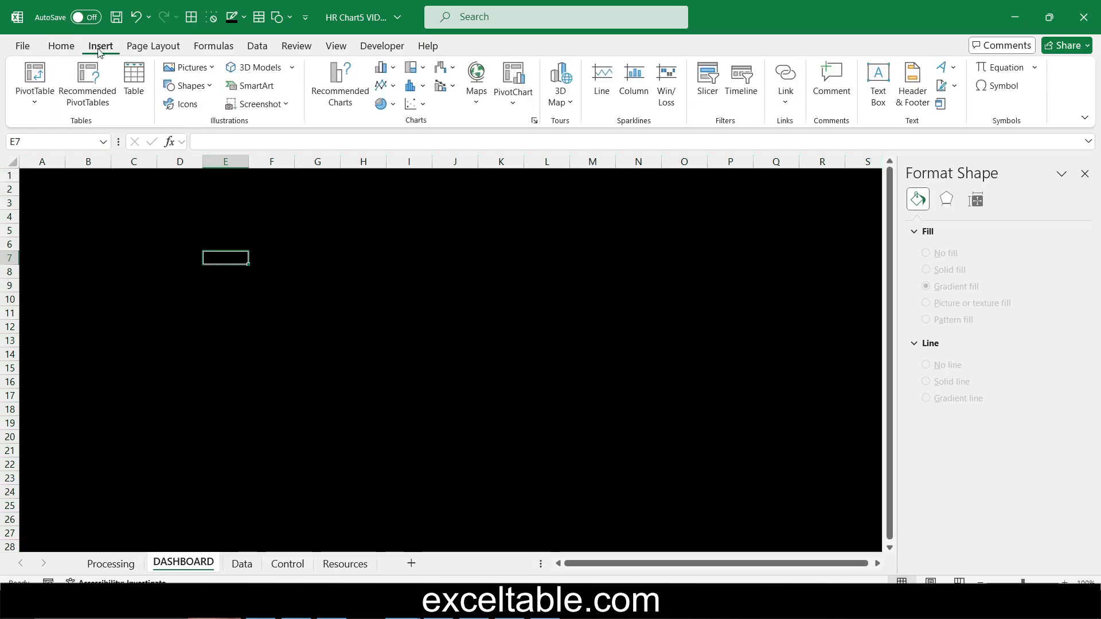
pyautogui.click(210, 87)
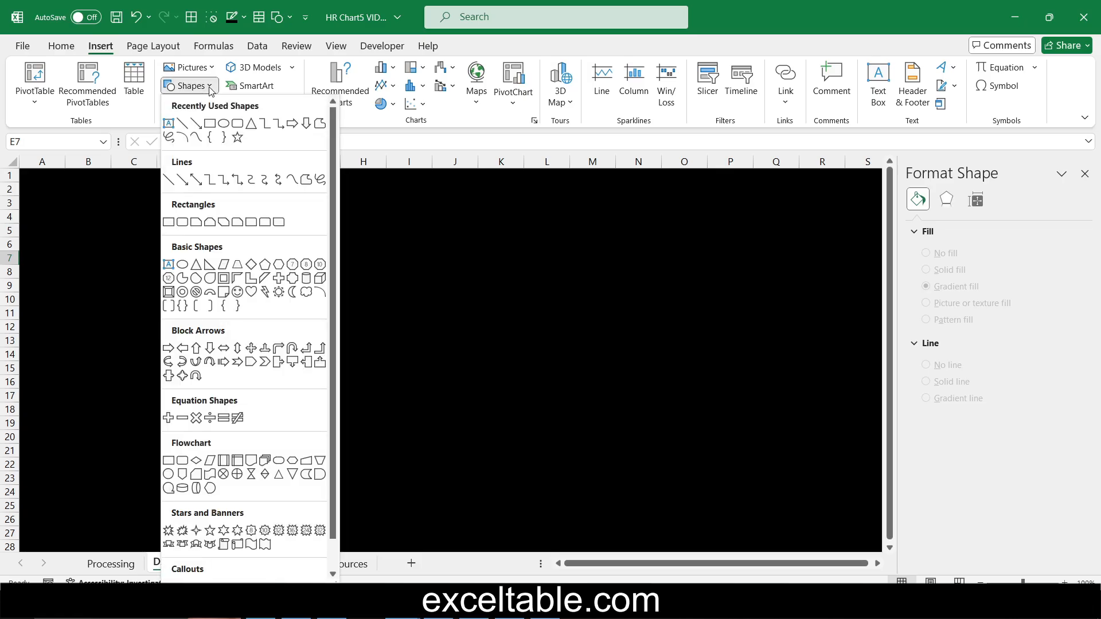
pyautogui.click(237, 124)
pyautogui.moveTo(117, 205); pyautogui.dragTo(579, 493)
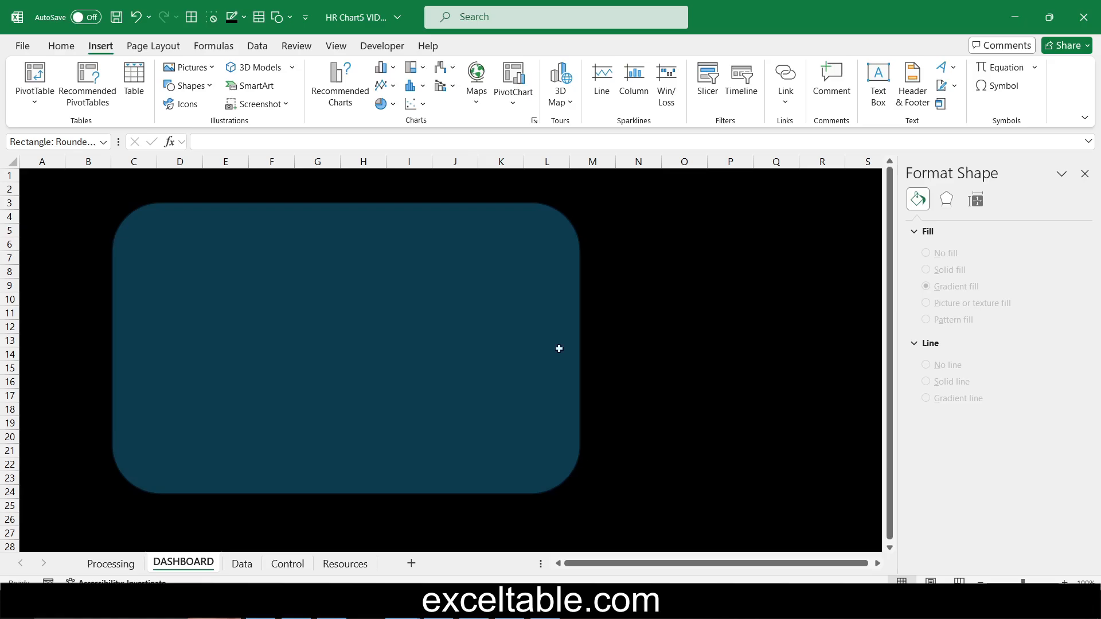
pyautogui.moveTo(378, 295); pyautogui.dragTo(333, 288)
# - Size the rounded rectangle to 6.3" high and 13.4" wide, and reduce the rounding of its corners
pyautogui.click(901, 68)
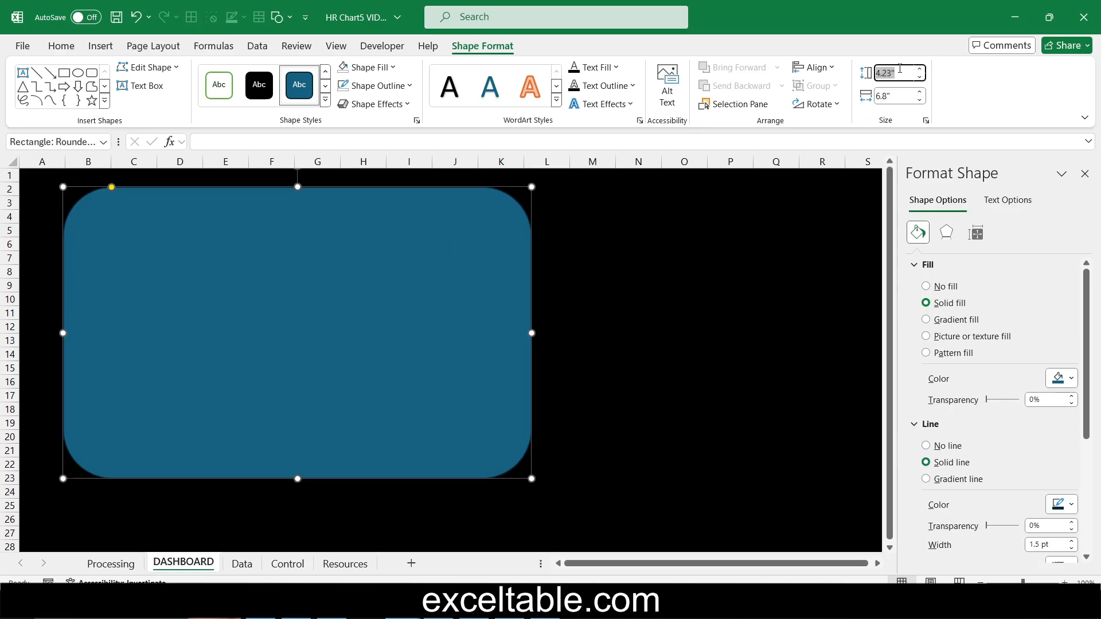
pyautogui.write('6.3')
pyautogui.press('Tab')
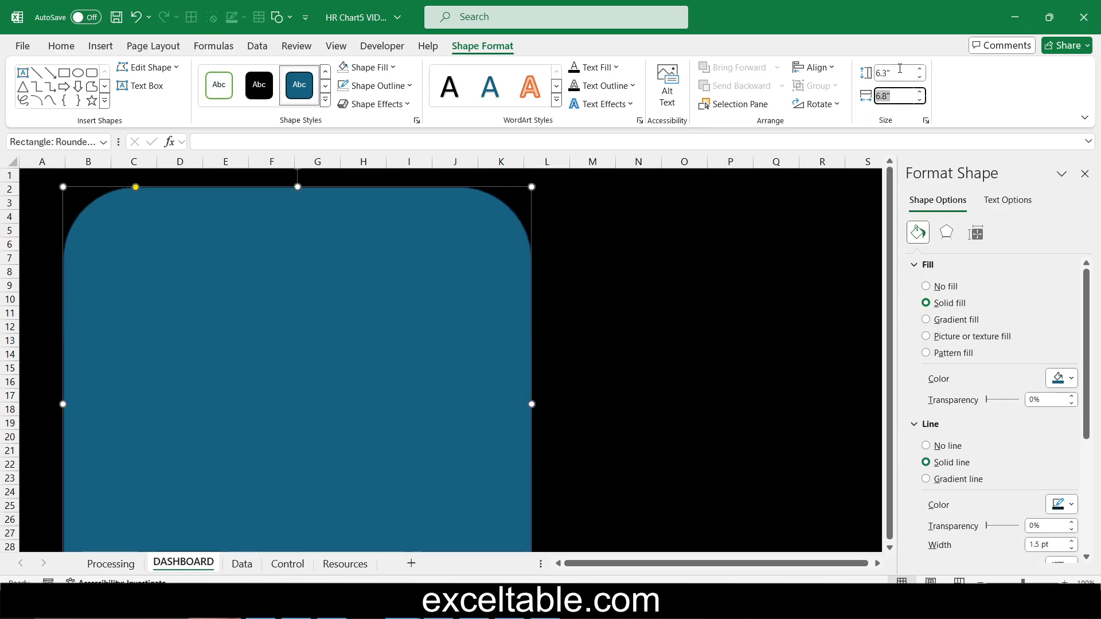
pyautogui.write('13.4')
pyautogui.press('Return')
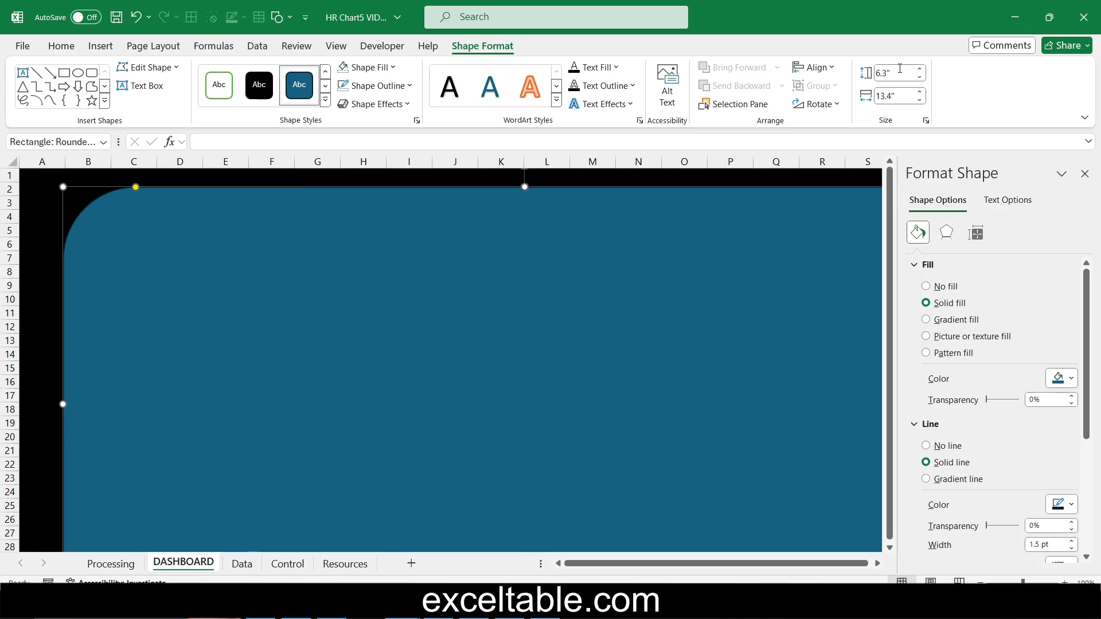
pyautogui.moveTo(136, 188); pyautogui.dragTo(97, 188)
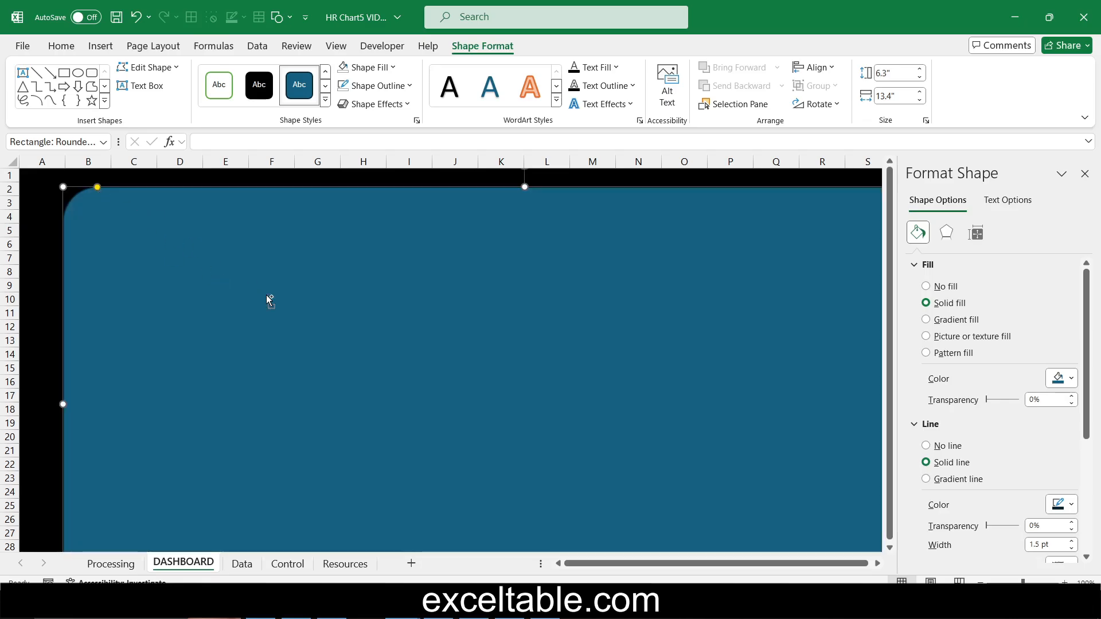
pyautogui.scroll(-1, 267, 296)
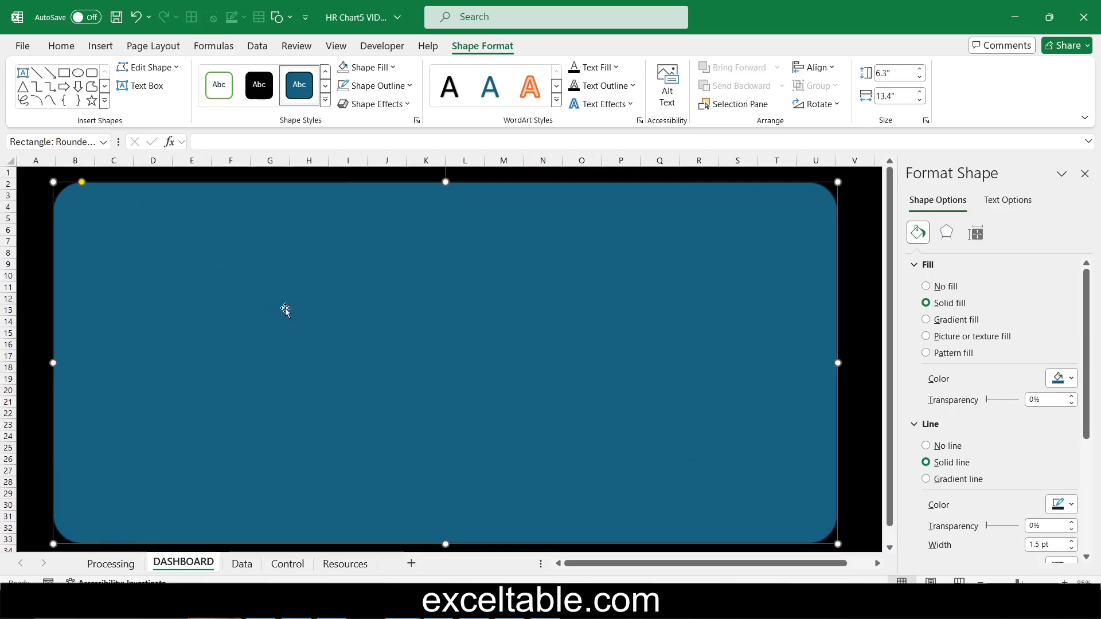
# - Give the rectangle a gradient fill and color its first stop with the recently used dark navy #1A1A27
pyautogui.click(952, 320)
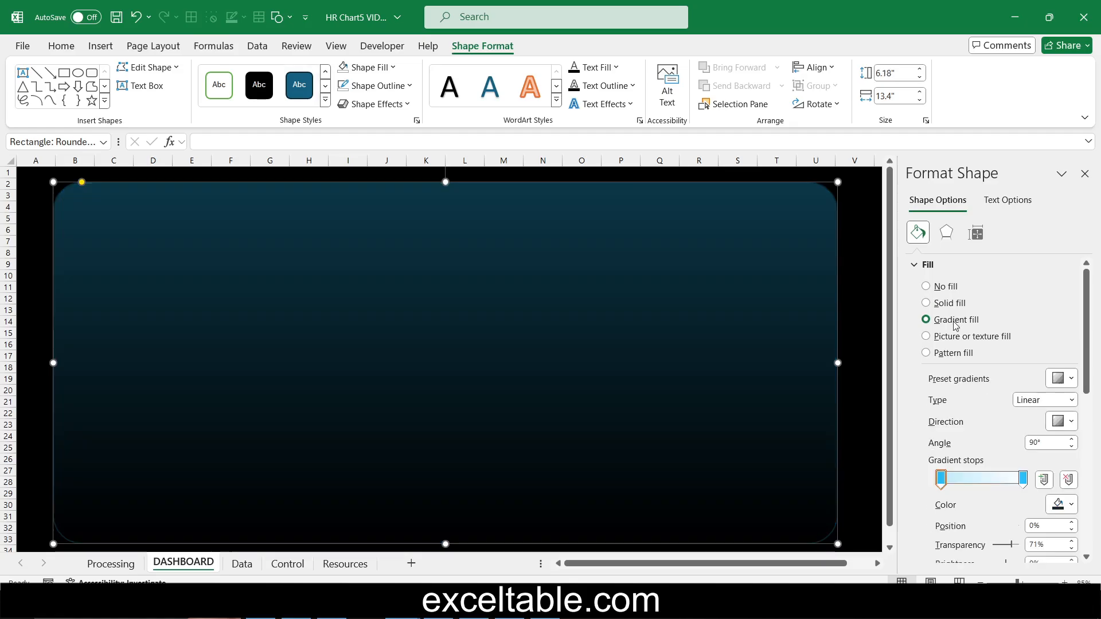
pyautogui.click(941, 481)
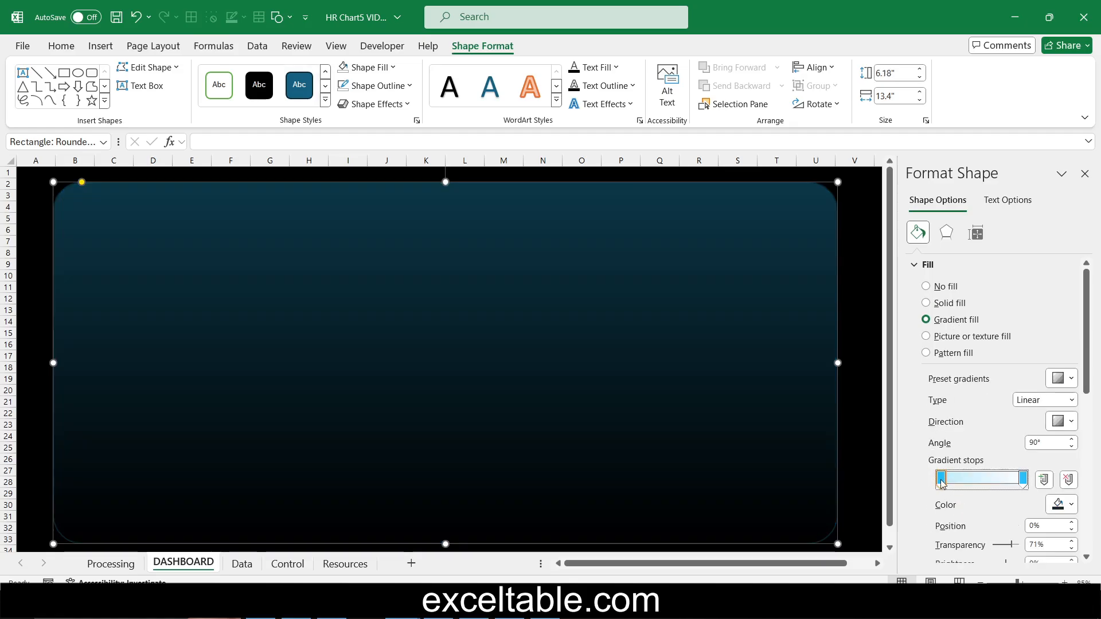
pyautogui.click(1059, 505)
pyautogui.click(1000, 467)
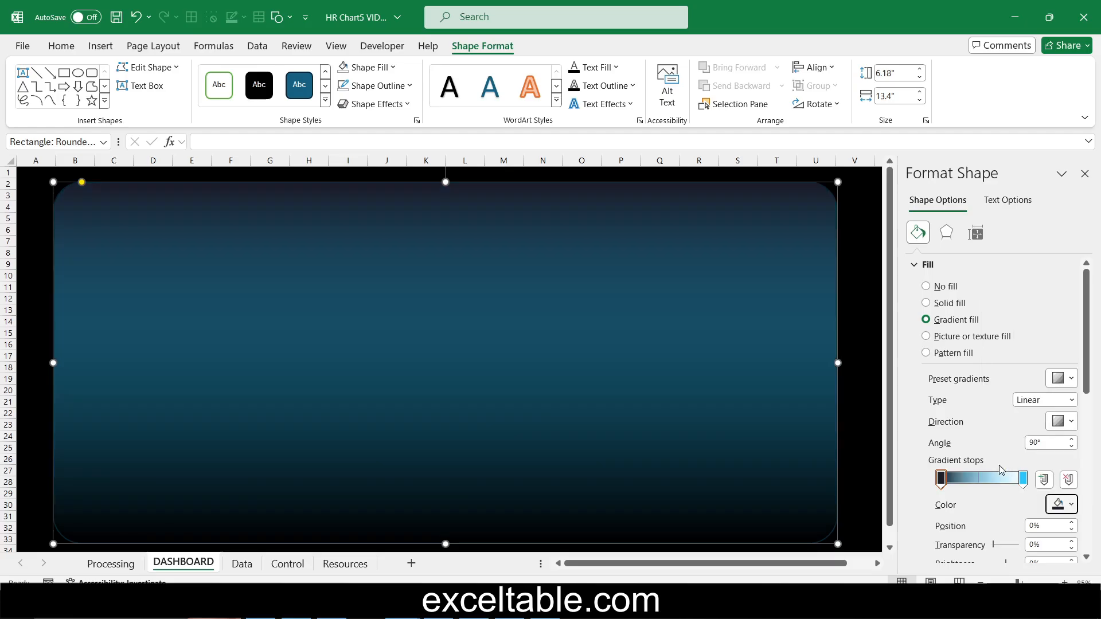
pyautogui.click(1057, 504)
pyautogui.click(1012, 556)
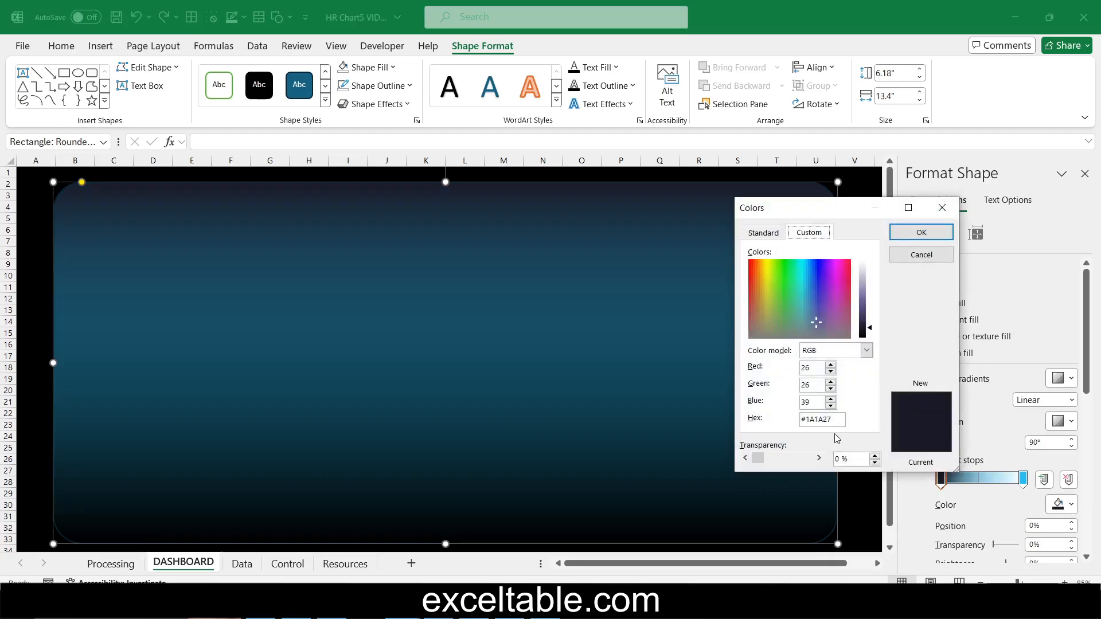
pyautogui.doubleClick(820, 421)
pyautogui.click(921, 254)
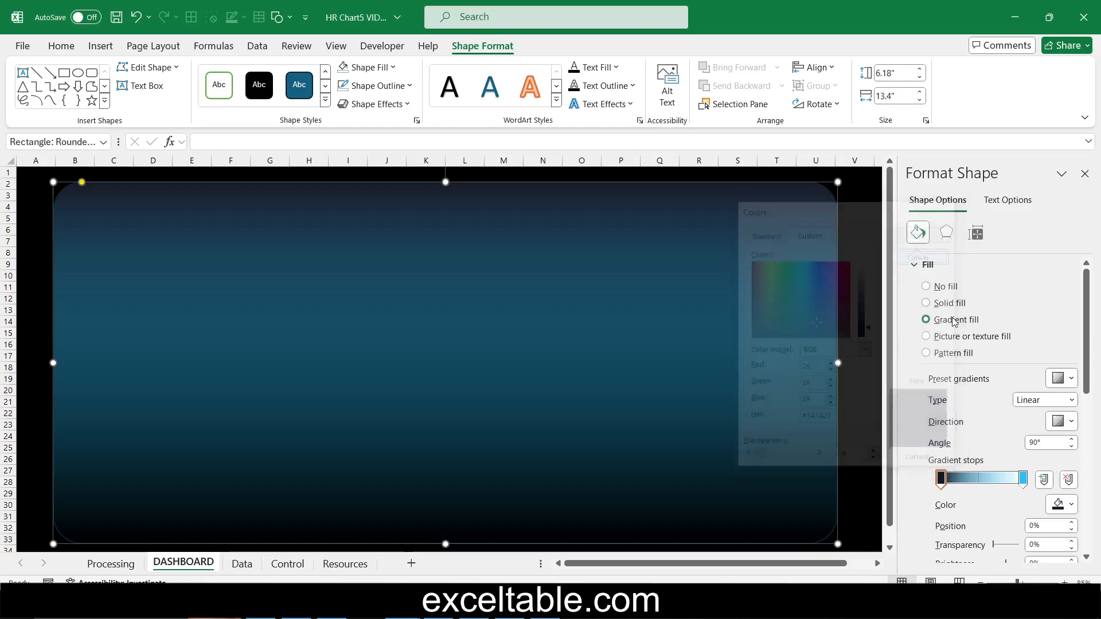
# - Color the last stop of the rectangle's fill gradient with the recently used slate gray #3C3F4E
pyautogui.click(1023, 478)
pyautogui.click(1071, 505)
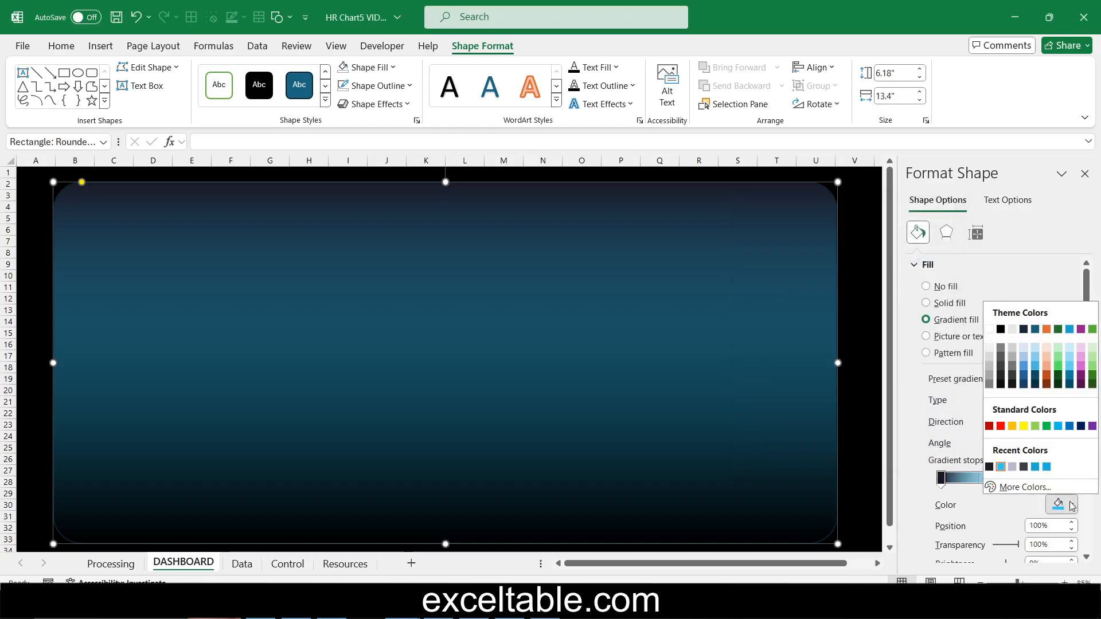
pyautogui.click(1024, 466)
pyautogui.click(1071, 505)
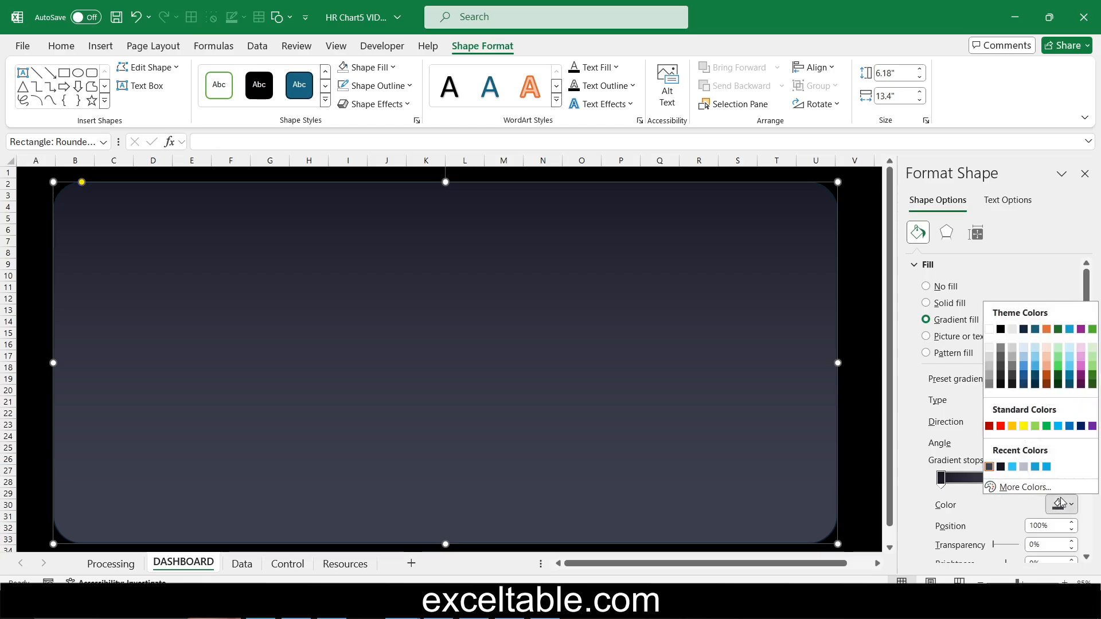
pyautogui.click(1011, 485)
pyautogui.doubleClick(818, 419)
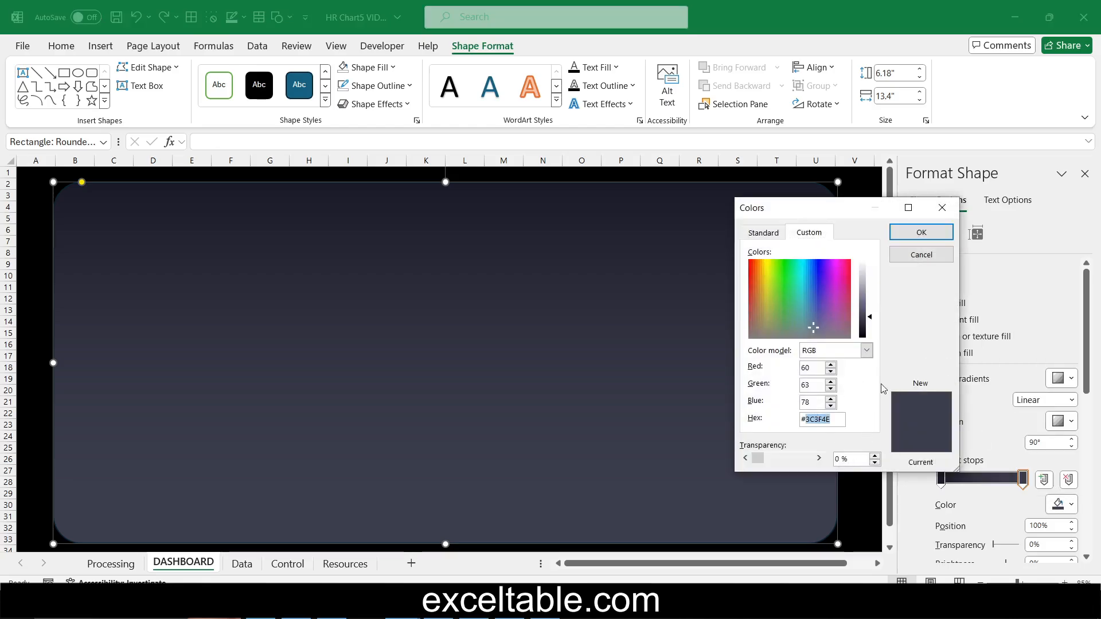
pyautogui.click(921, 255)
# - Run the fill gradient diagonally from bottom-left to top-right at 310°, with its dark stop moved to 62%
pyautogui.click(1069, 425)
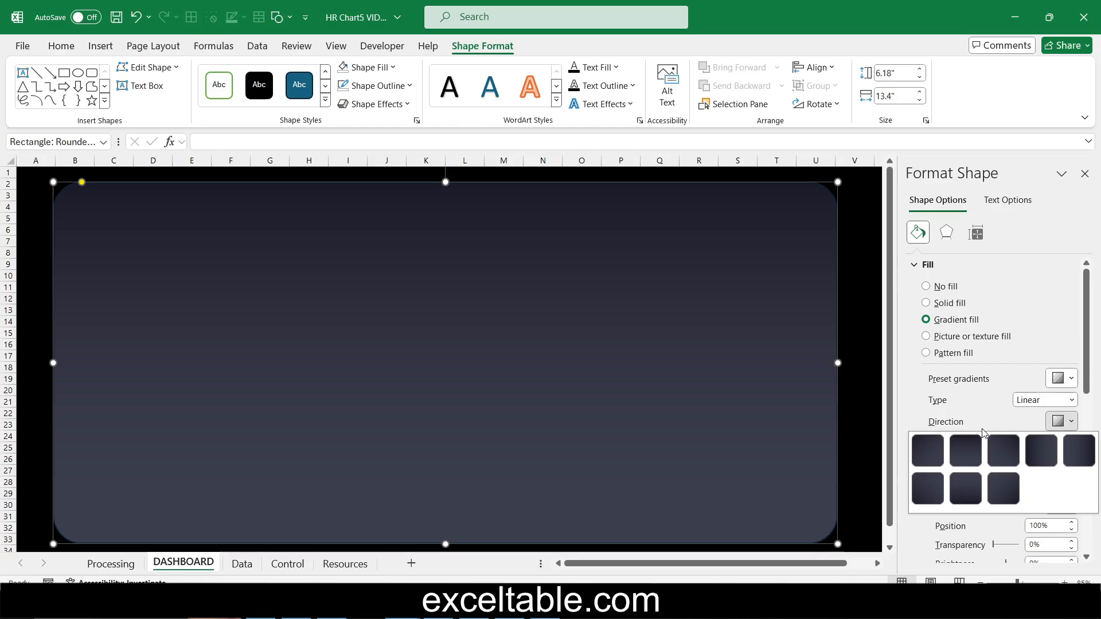
pyautogui.click(927, 488)
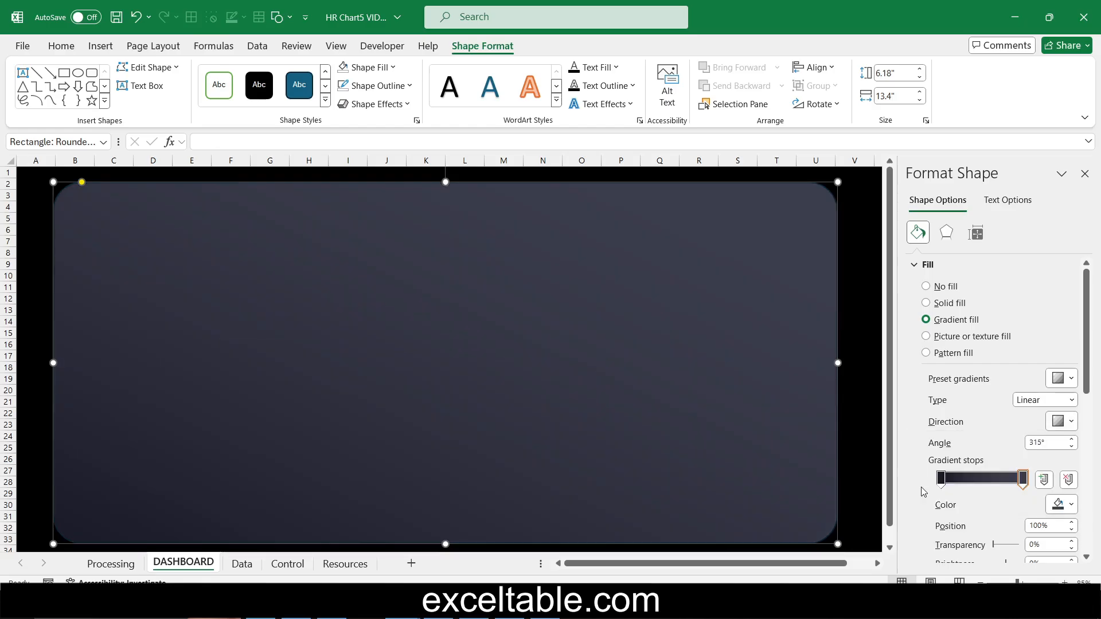
pyautogui.click(1071, 447)
pyautogui.moveTo(941, 480); pyautogui.dragTo(990, 482)
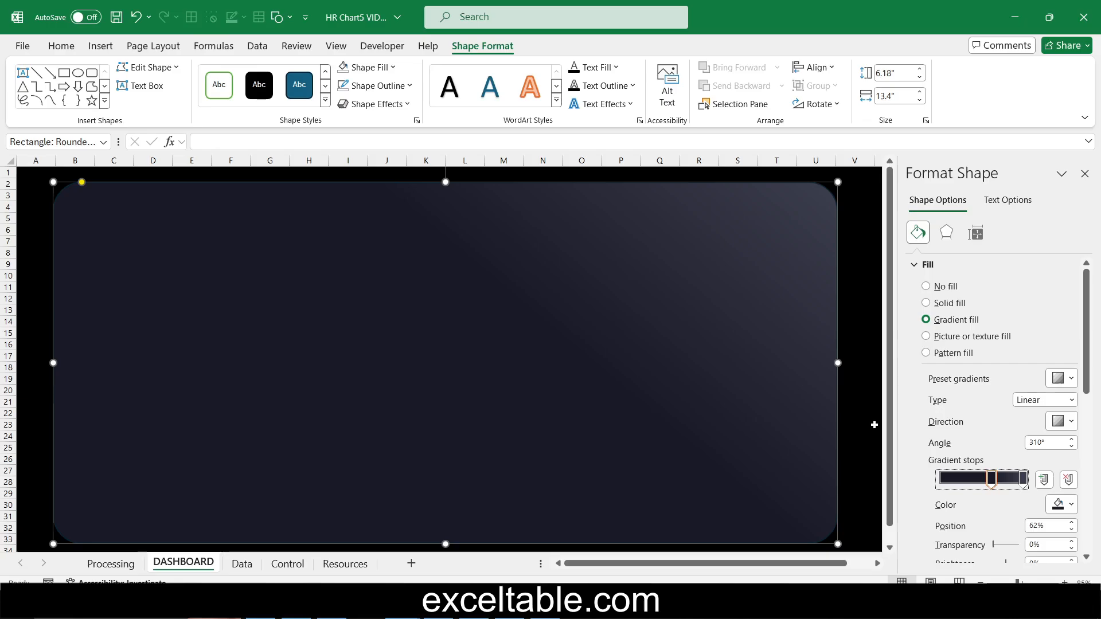
pyautogui.scroll(-2, 874, 425)
pyautogui.scroll(2, 874, 425)
pyautogui.scroll(-2, 989, 410)
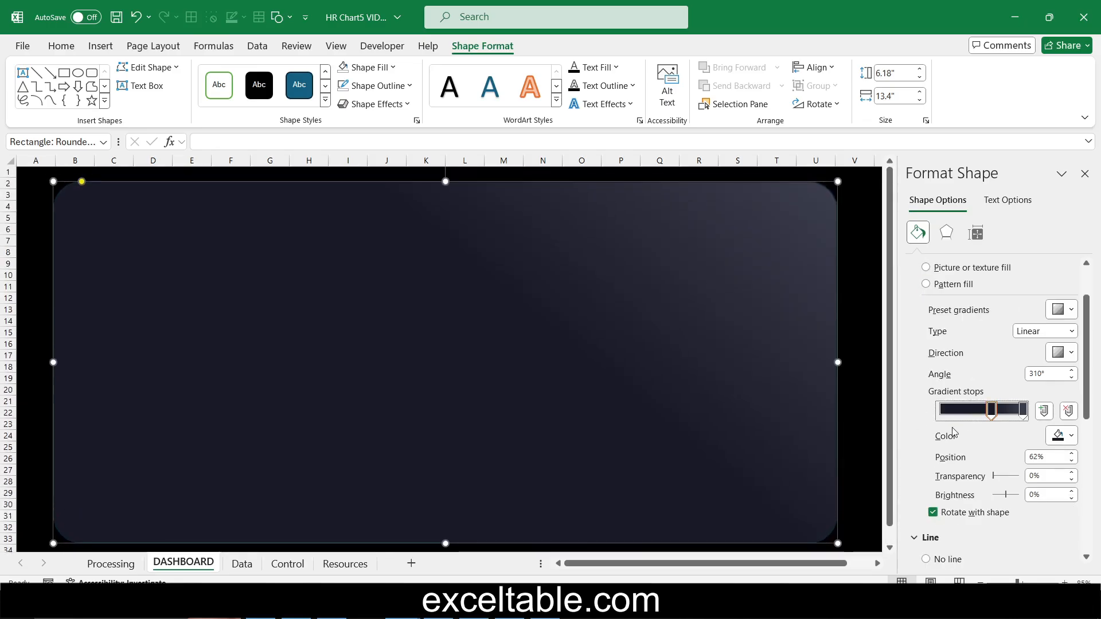
pyautogui.moveTo(991, 409); pyautogui.dragTo(987, 373)
pyautogui.scroll(-1, 935, 431)
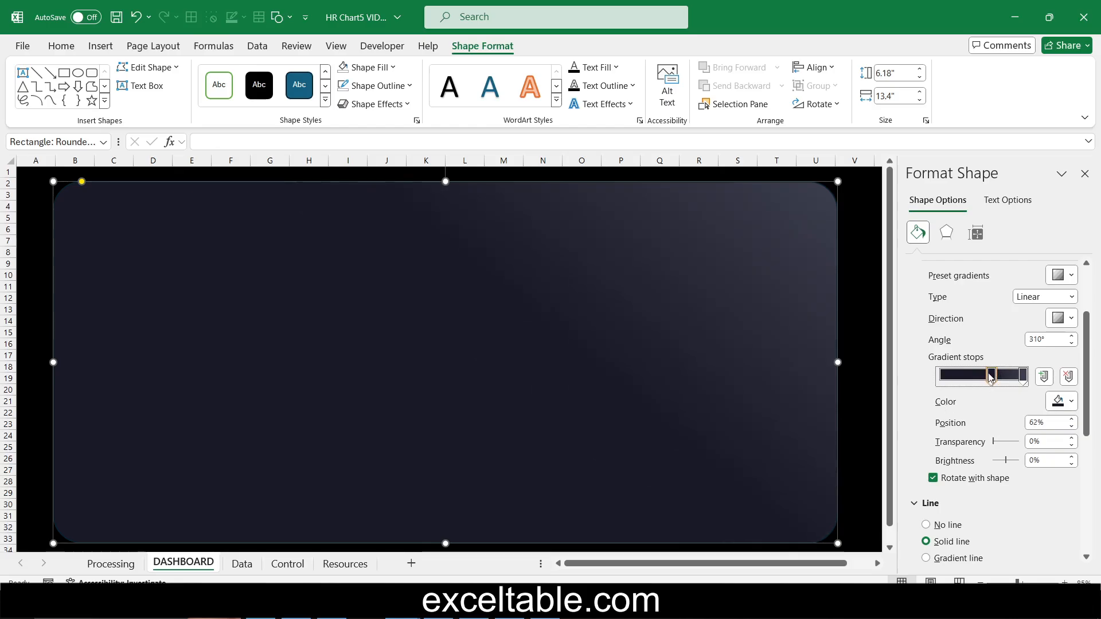
# - Switch the rectangle's outline to a gradient line and remove its two middle gradient stops
pyautogui.scroll(-2, 929, 407)
pyautogui.scroll(-1, 927, 405)
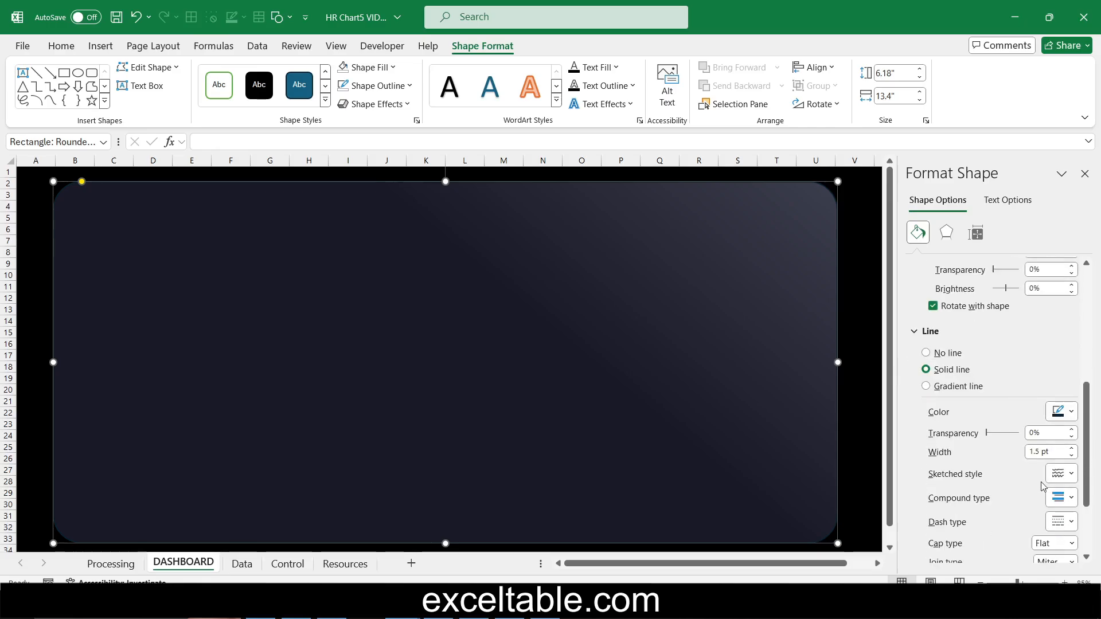
pyautogui.click(952, 387)
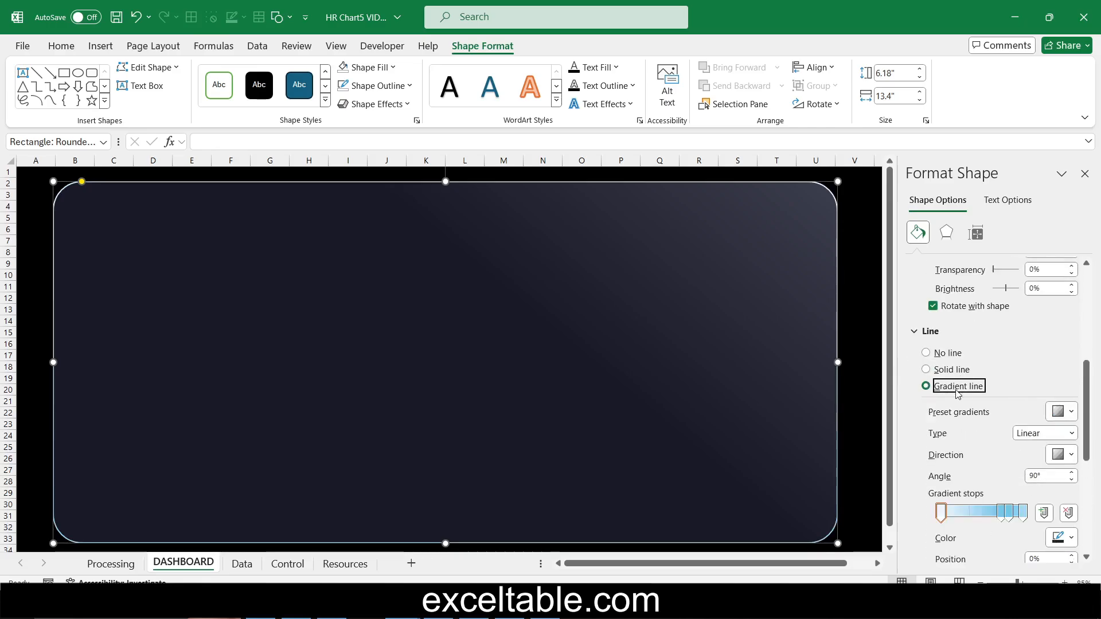
pyautogui.click(1009, 512)
pyautogui.click(1067, 513)
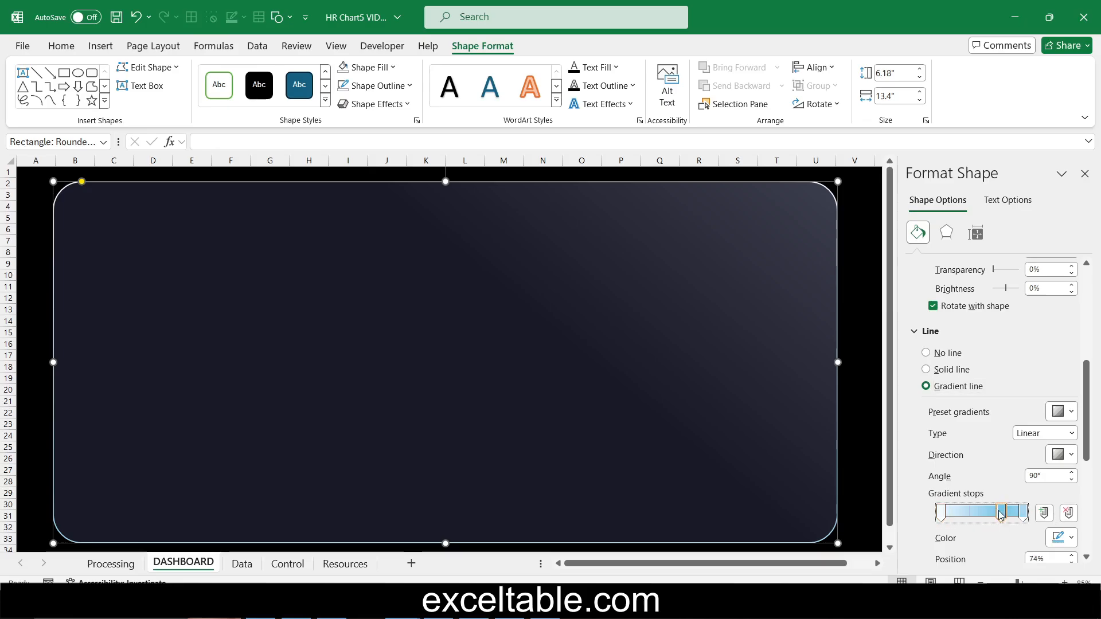
pyautogui.click(1067, 512)
# - Color the first stop of the outline gradient with the recently used dark navy #1A1A27
pyautogui.click(941, 513)
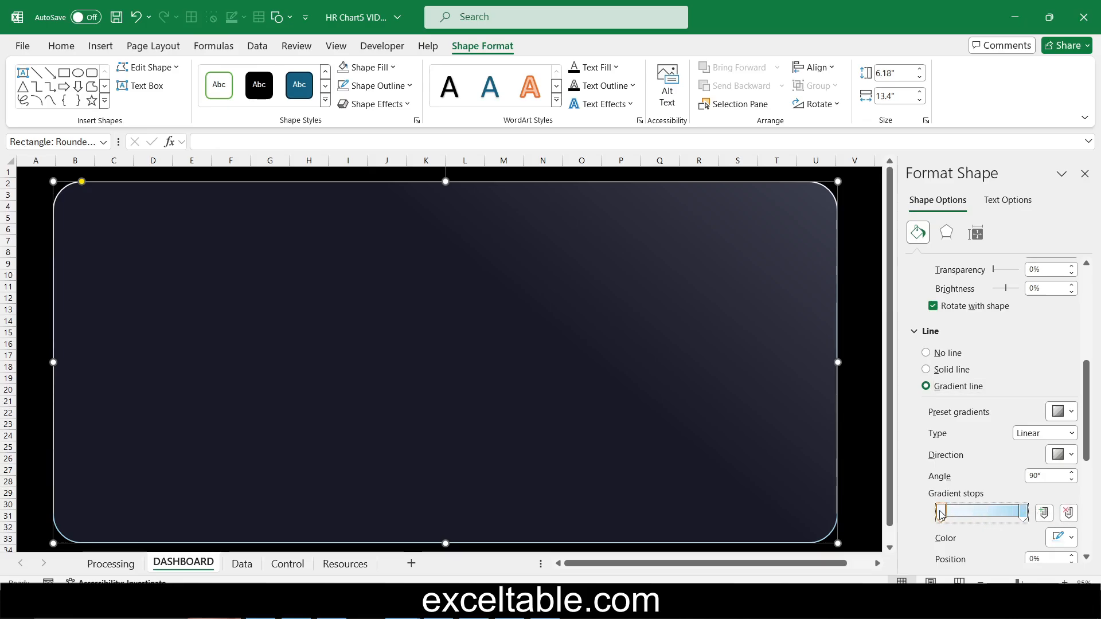
pyautogui.scroll(-2, 1071, 461)
pyautogui.click(1071, 470)
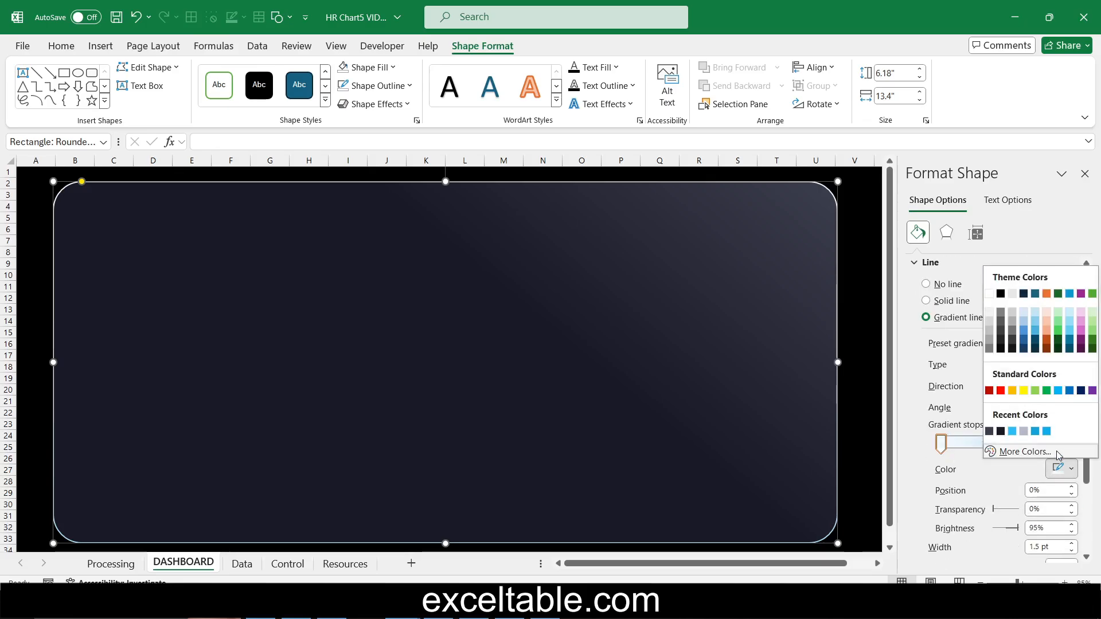
pyautogui.click(1001, 431)
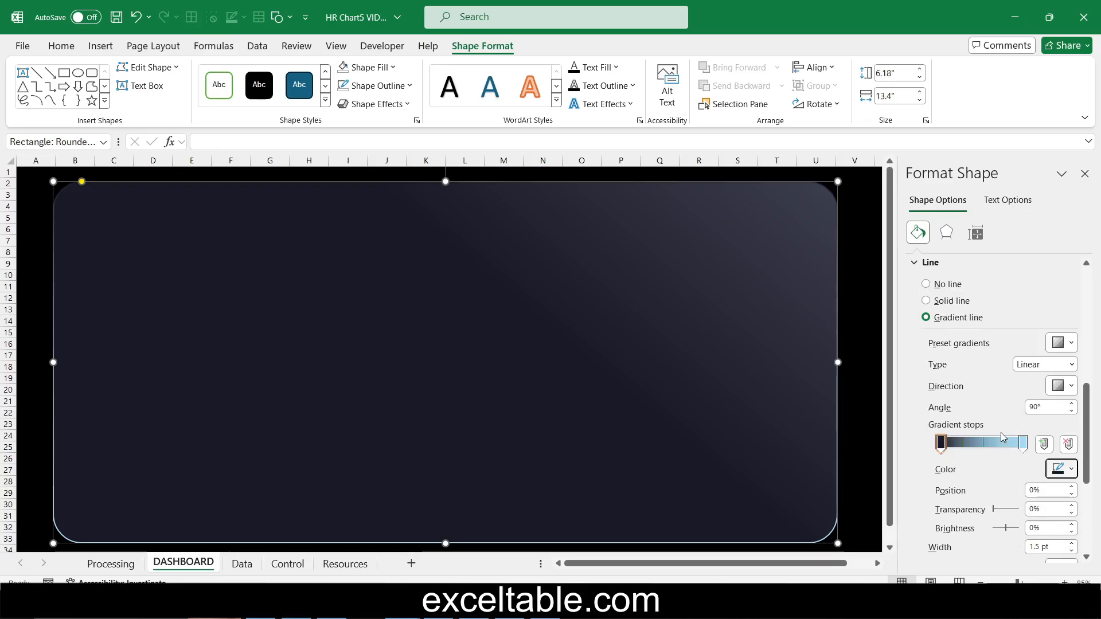
pyautogui.click(1061, 469)
pyautogui.click(1041, 452)
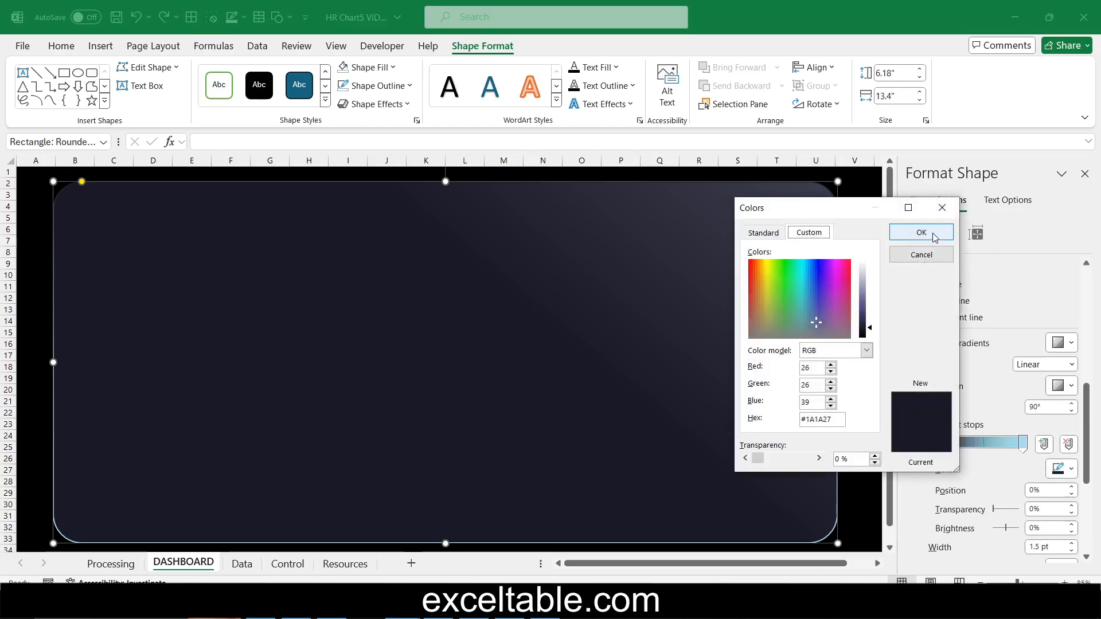
pyautogui.click(922, 232)
# - Color the last stop of the outline gradient with the recent lavender gray #B6B8CF and set the outline width to 0.75 pt
pyautogui.click(1022, 442)
pyautogui.click(1062, 469)
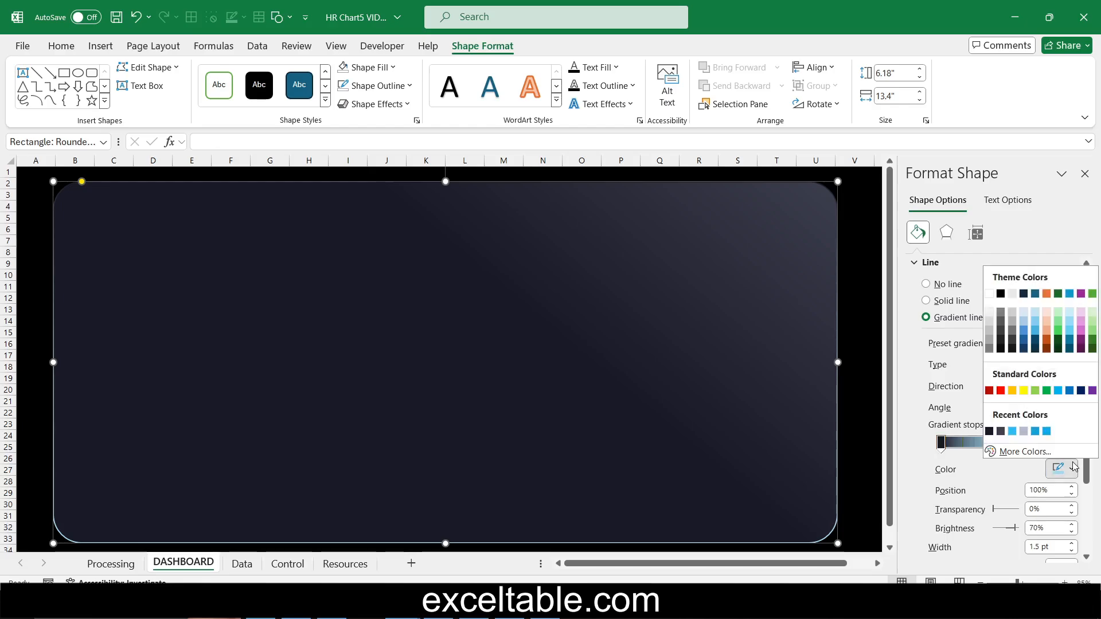
pyautogui.click(1025, 432)
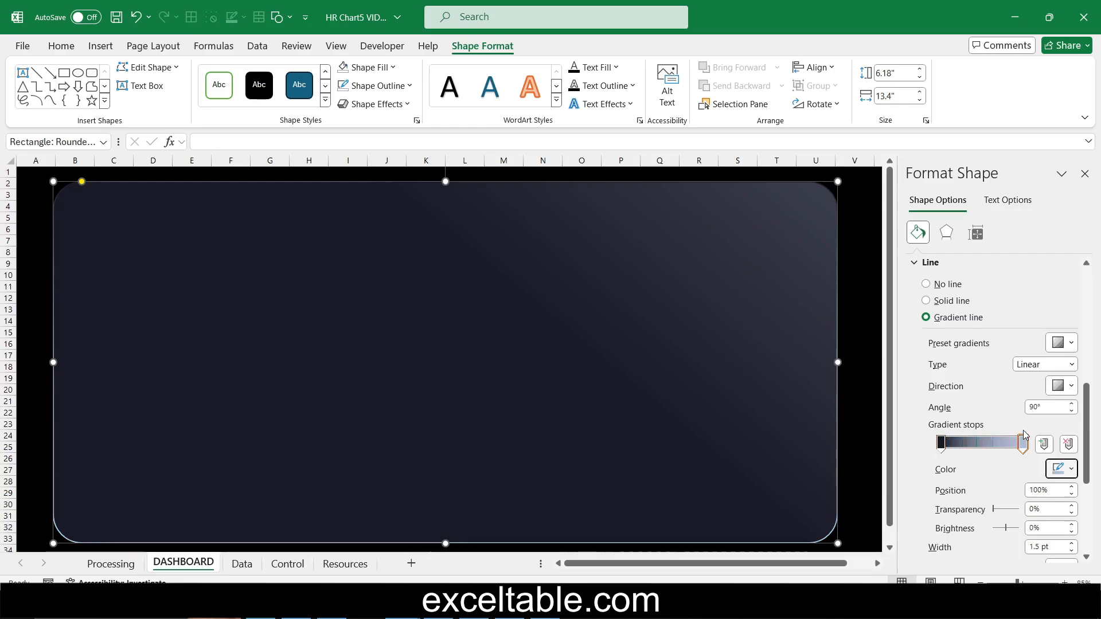
pyautogui.click(1062, 469)
pyautogui.click(1023, 450)
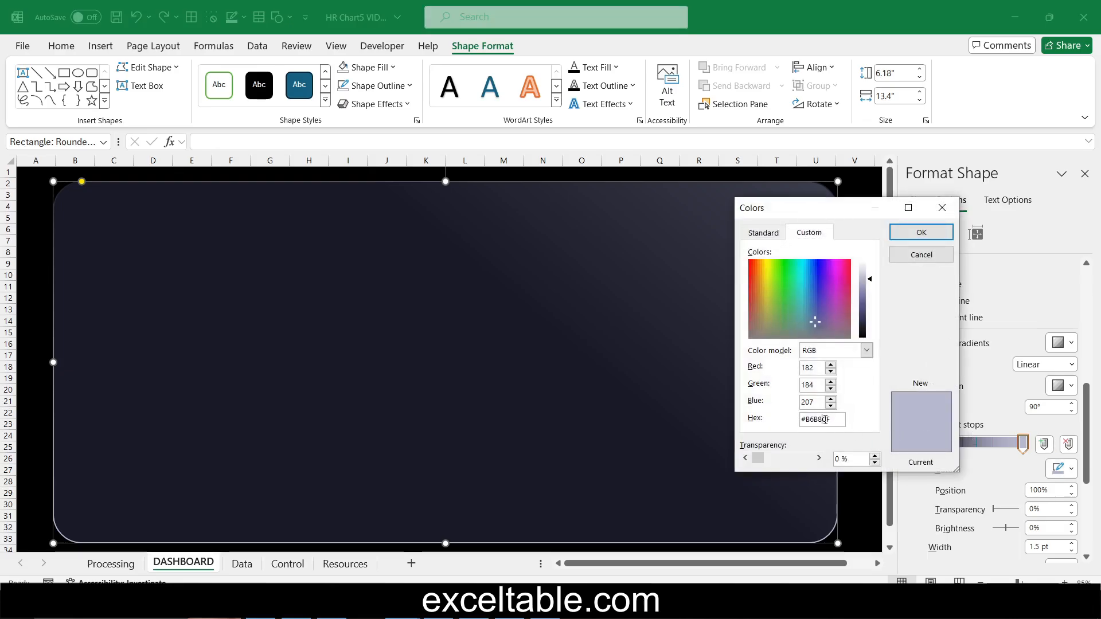
pyautogui.click(919, 233)
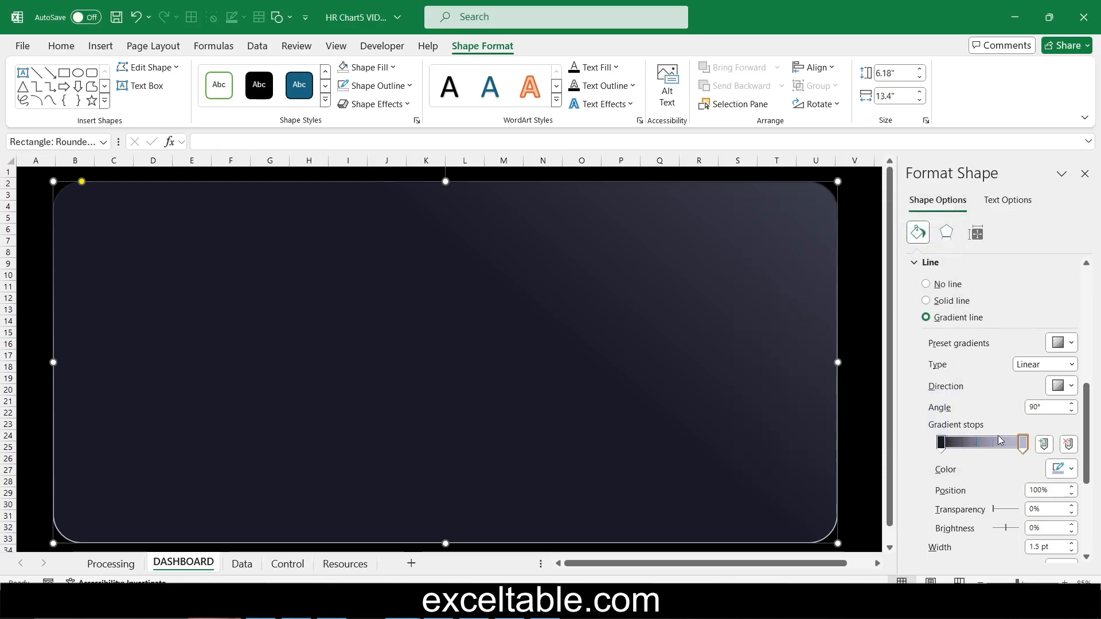
pyautogui.click(1070, 551)
pyautogui.click(1070, 551)
# - Run the outline gradient diagonally from bottom-left to top-right, move its dark stop to 55%, and deselect the rectangle
pyautogui.click(1062, 386)
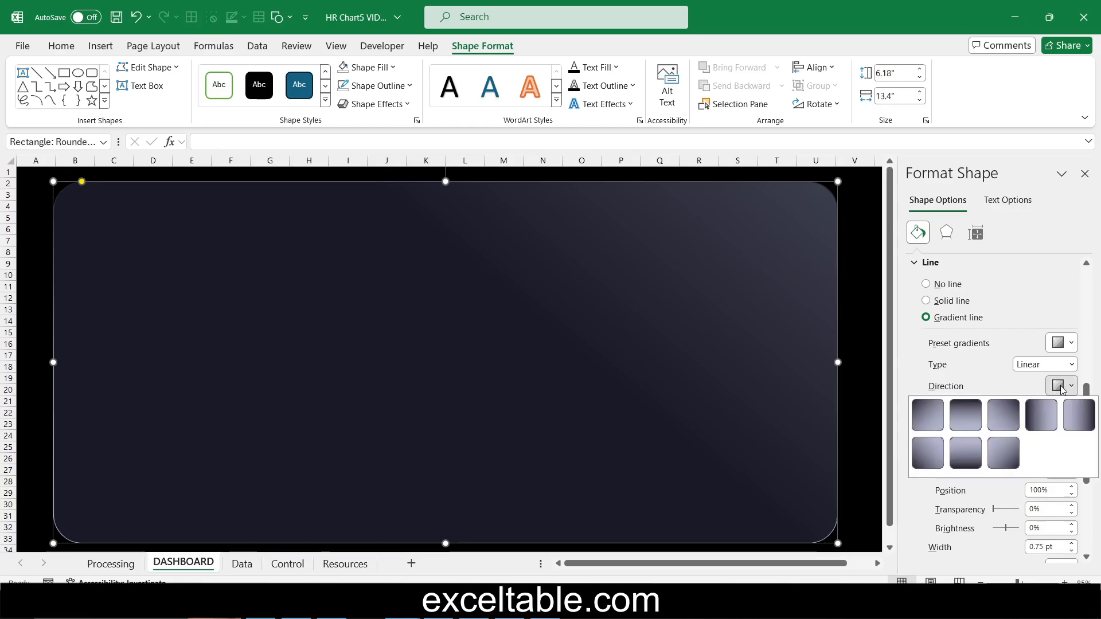
pyautogui.click(929, 457)
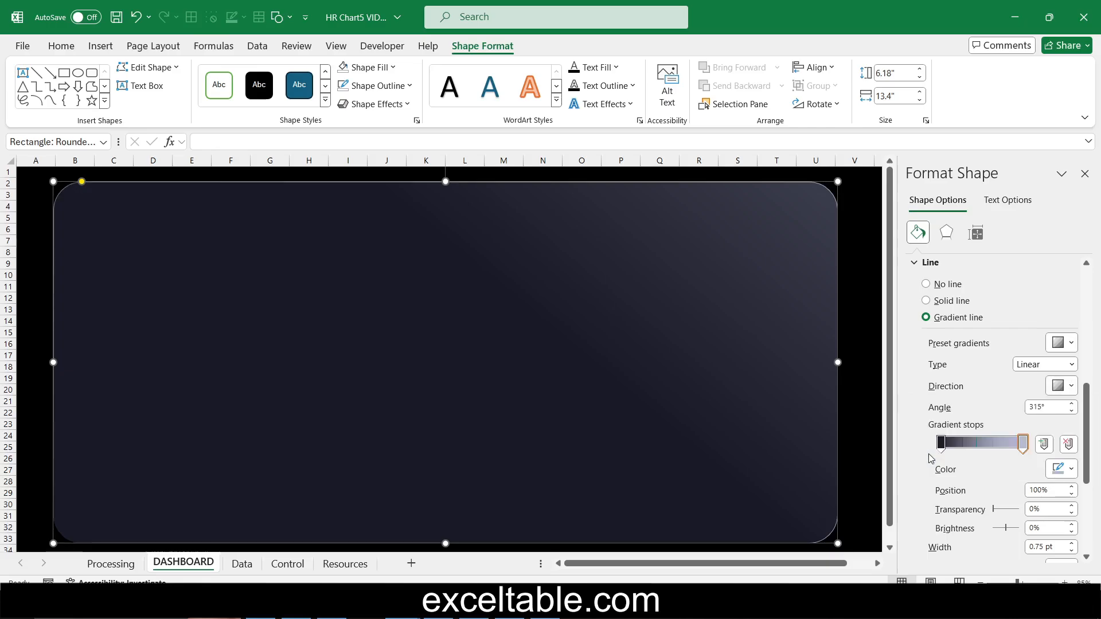
pyautogui.moveTo(941, 442); pyautogui.dragTo(986, 450)
pyautogui.click(876, 425)
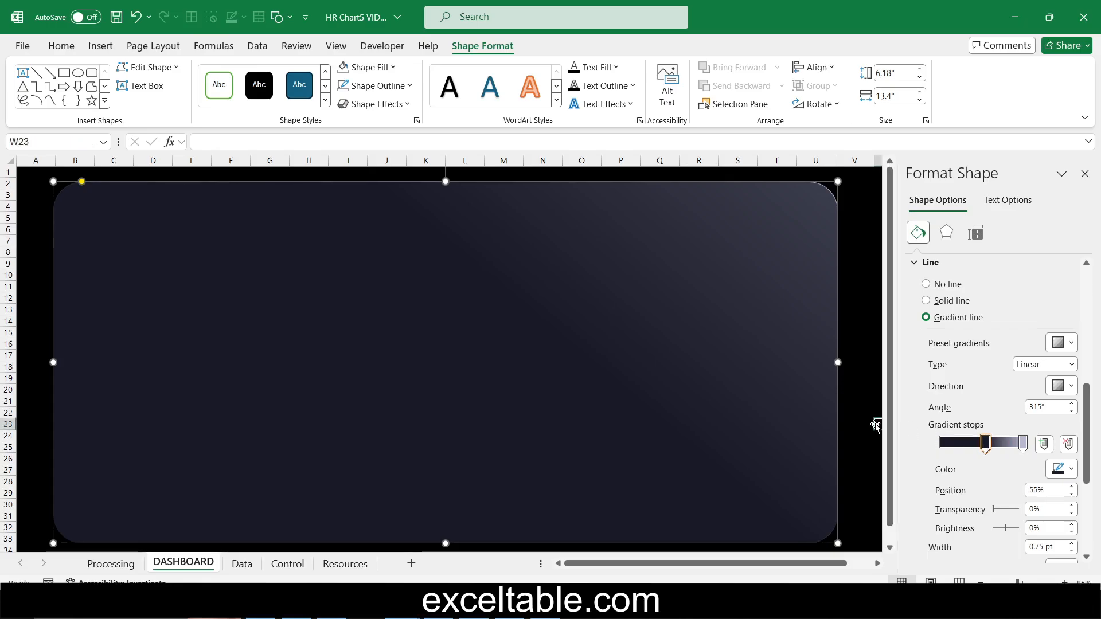
# - Move the dark stop of the rounded rectangle's outline gradient to 51%, deselect the shape and close the formatting pane
pyautogui.click(779, 386)
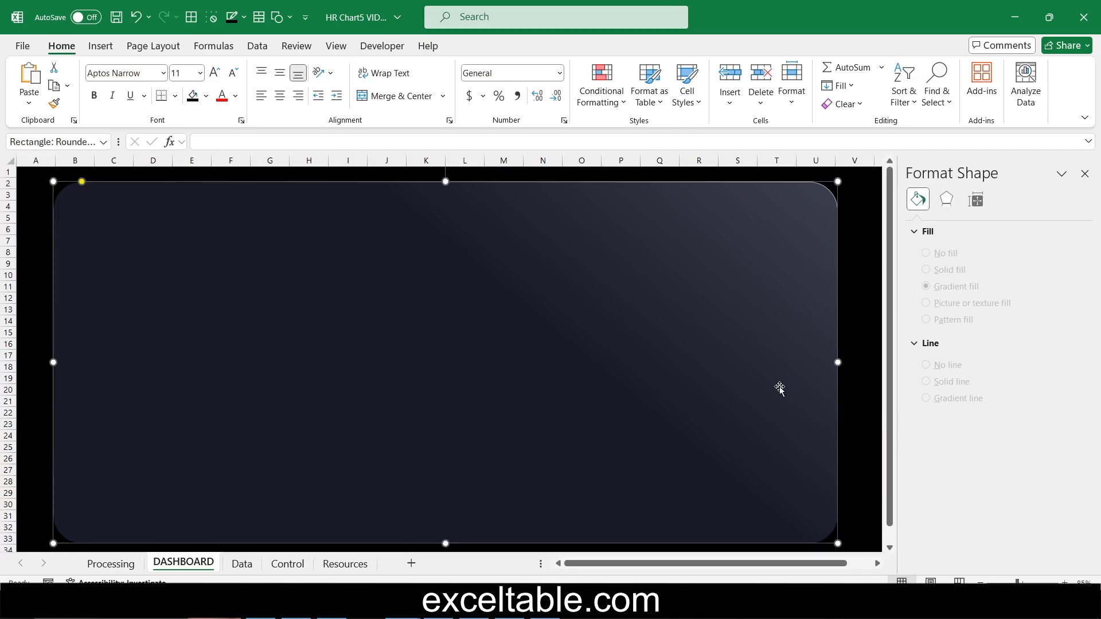
pyautogui.moveTo(991, 483); pyautogui.dragTo(989, 482)
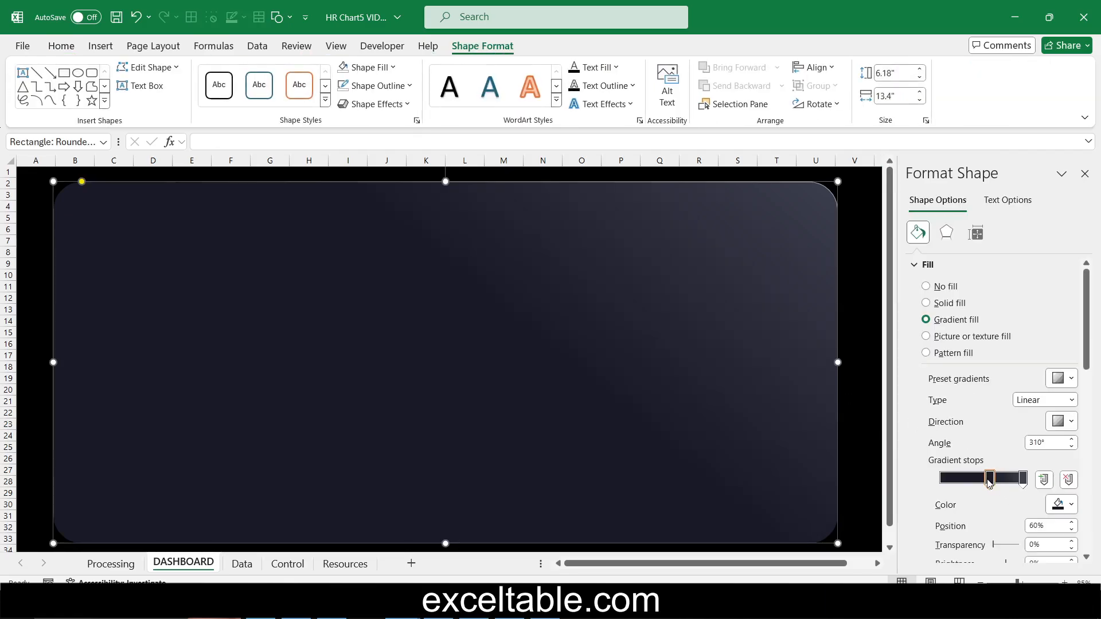
pyautogui.scroll(-5, 986, 509)
pyautogui.click(985, 510)
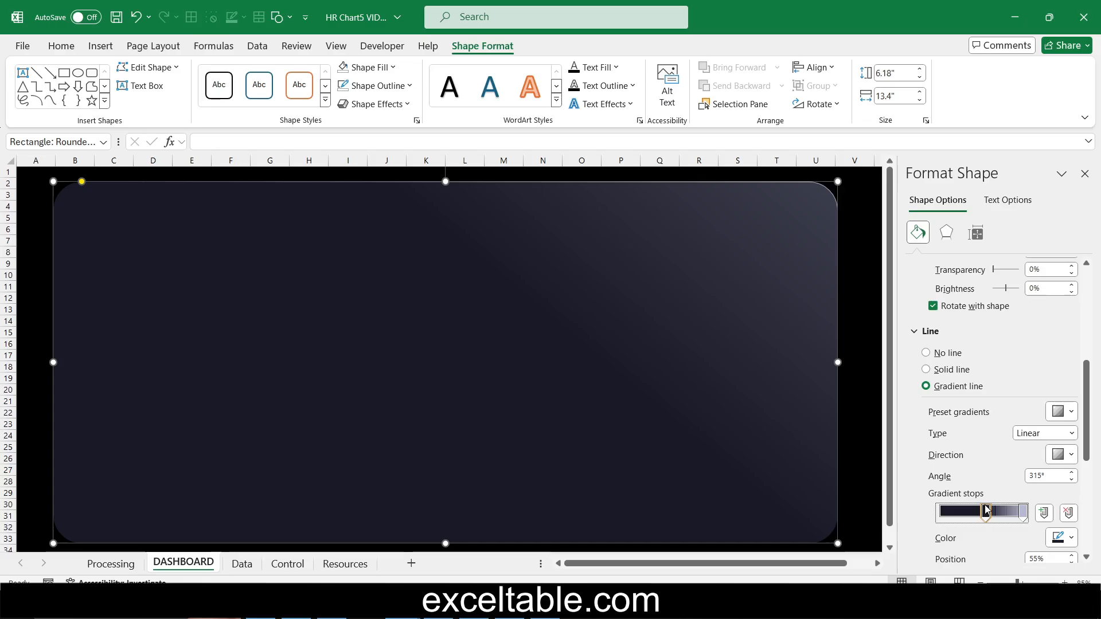
pyautogui.moveTo(986, 509); pyautogui.dragTo(982, 512)
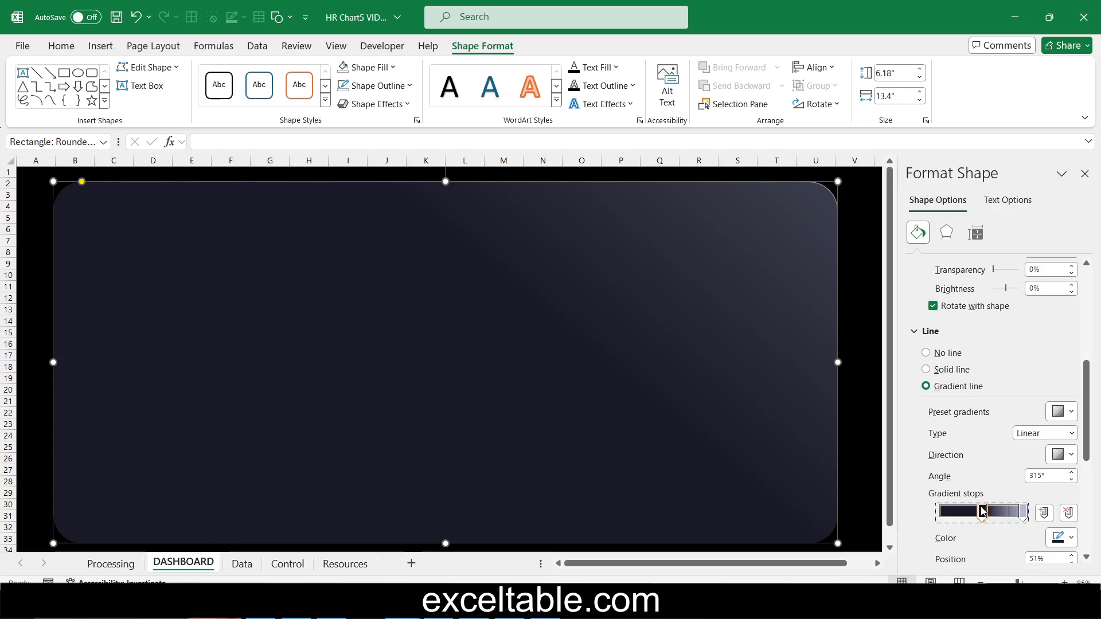
pyautogui.click(866, 461)
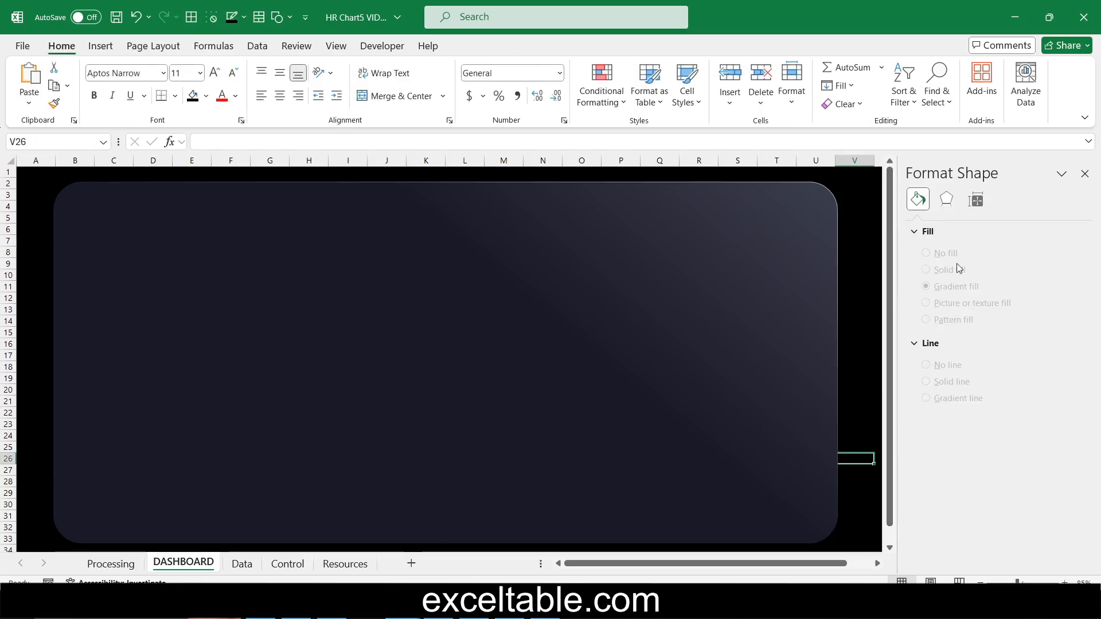
pyautogui.click(1084, 174)
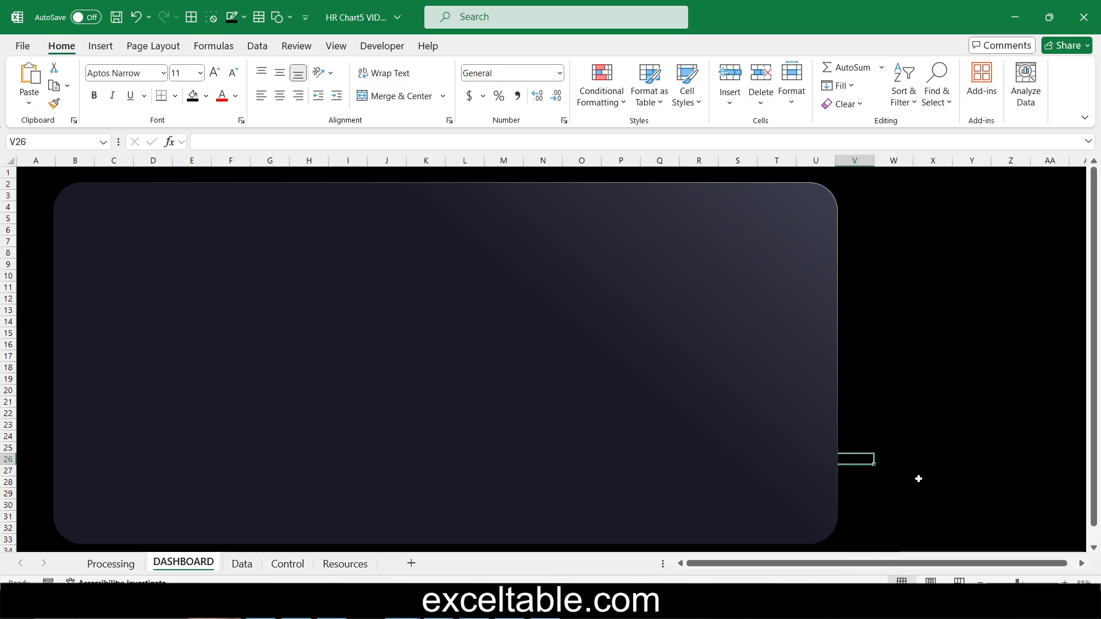
# - Cut the combo chart from the Processing sheet, paste it on the DASHBOARD sheet and move it over the rounded panel
pyautogui.click(110, 566)
pyautogui.click(483, 254)
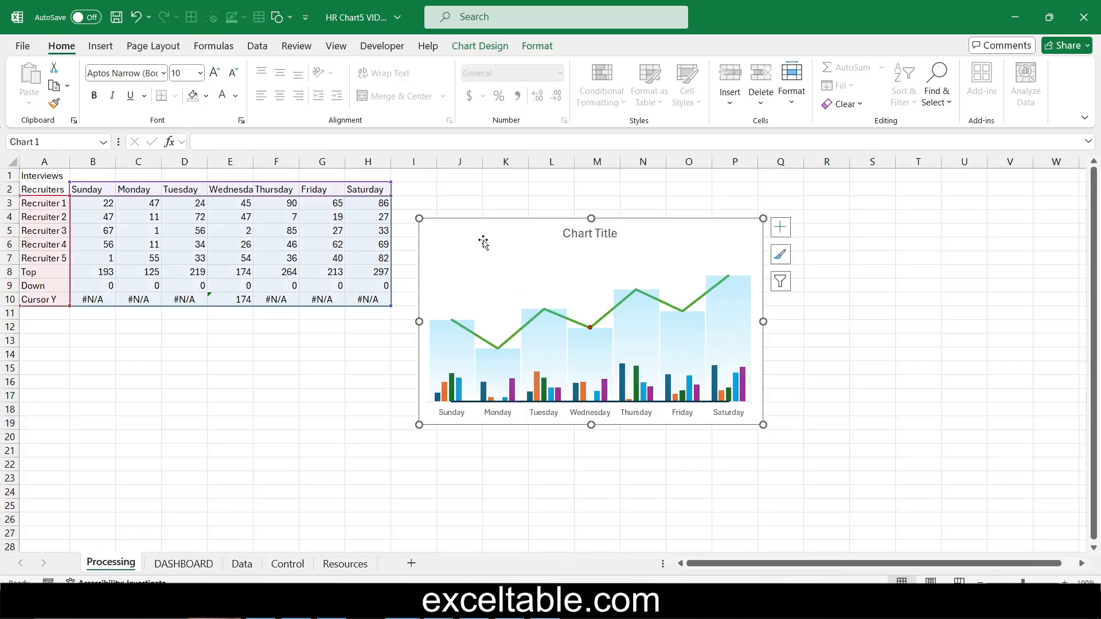
pyautogui.rightClick(484, 243)
pyautogui.click(546, 163)
pyautogui.click(179, 566)
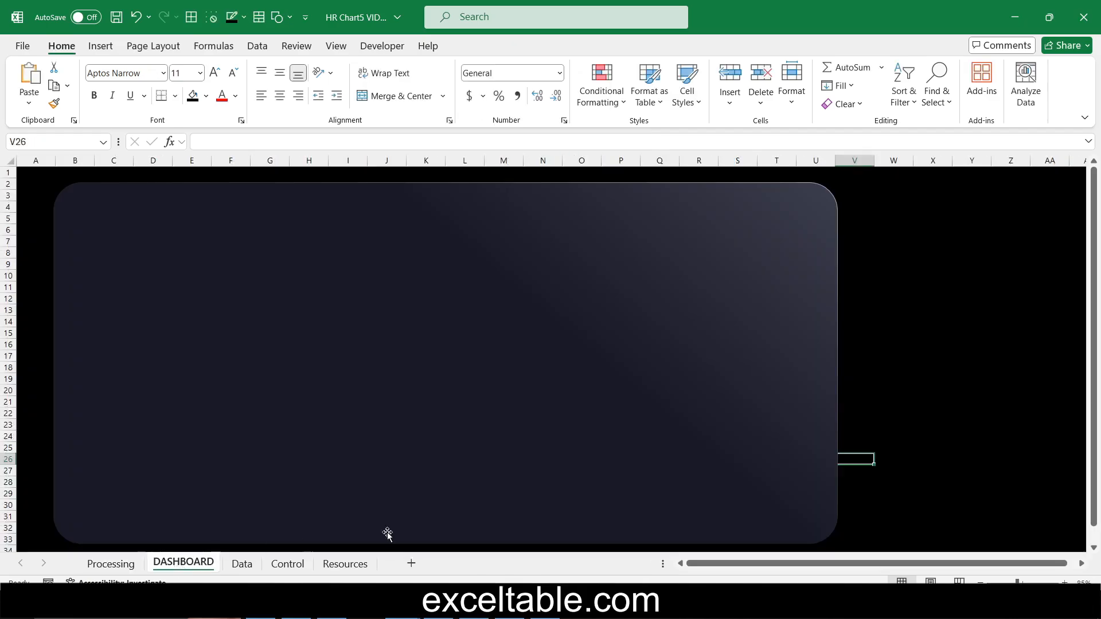
pyautogui.hotkey('ctrl', 'v')
pyautogui.moveTo(897, 229); pyautogui.dragTo(327, 256)
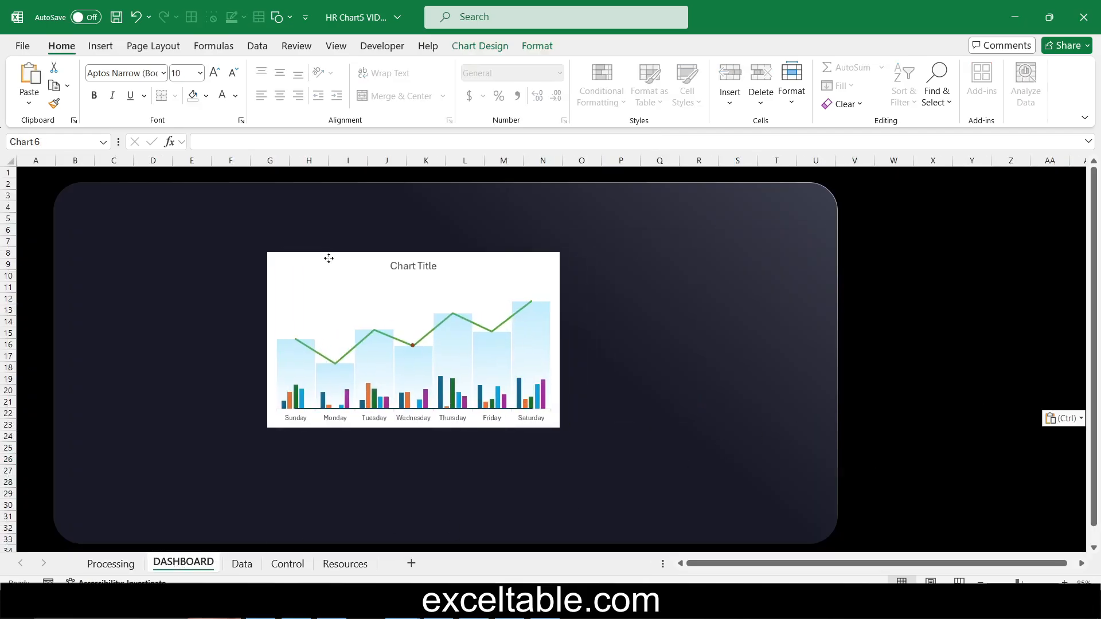
# - Resize the chart to 5.55" high by 12.55" wide and position it inside the rounded panel
pyautogui.click(537, 46)
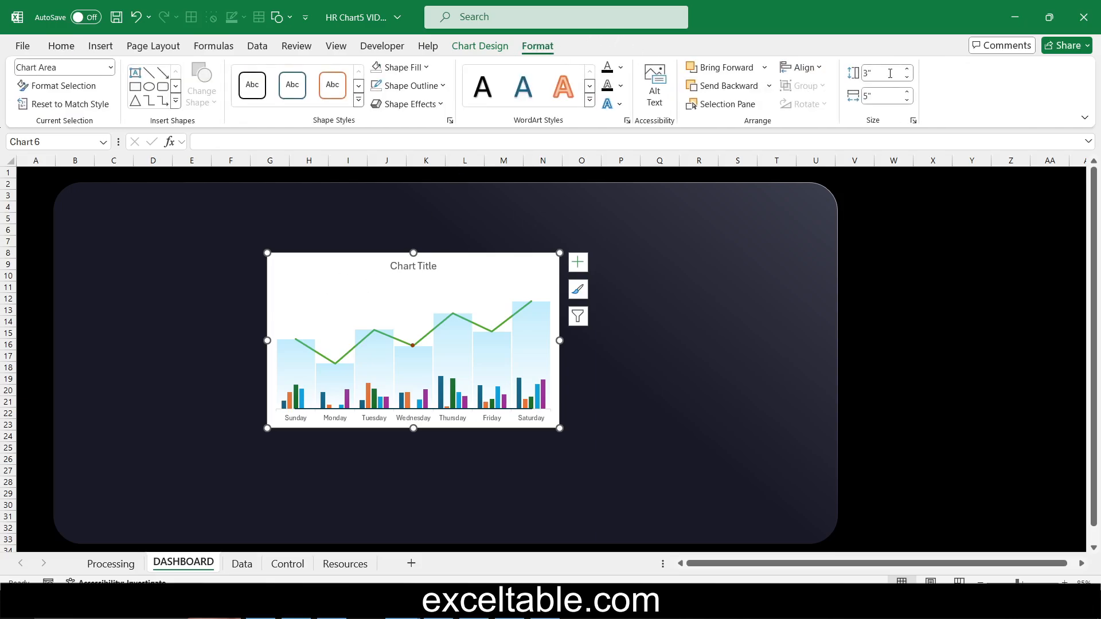
pyautogui.click(888, 73)
pyautogui.write('5.55')
pyautogui.press('Tab')
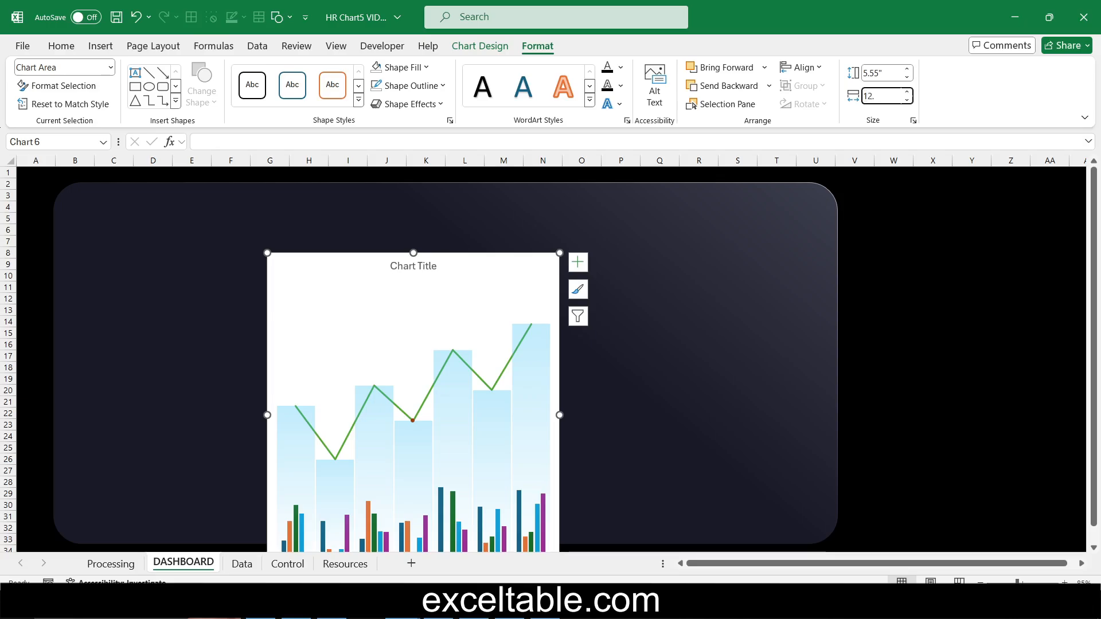
pyautogui.write('12.55')
pyautogui.press('Return')
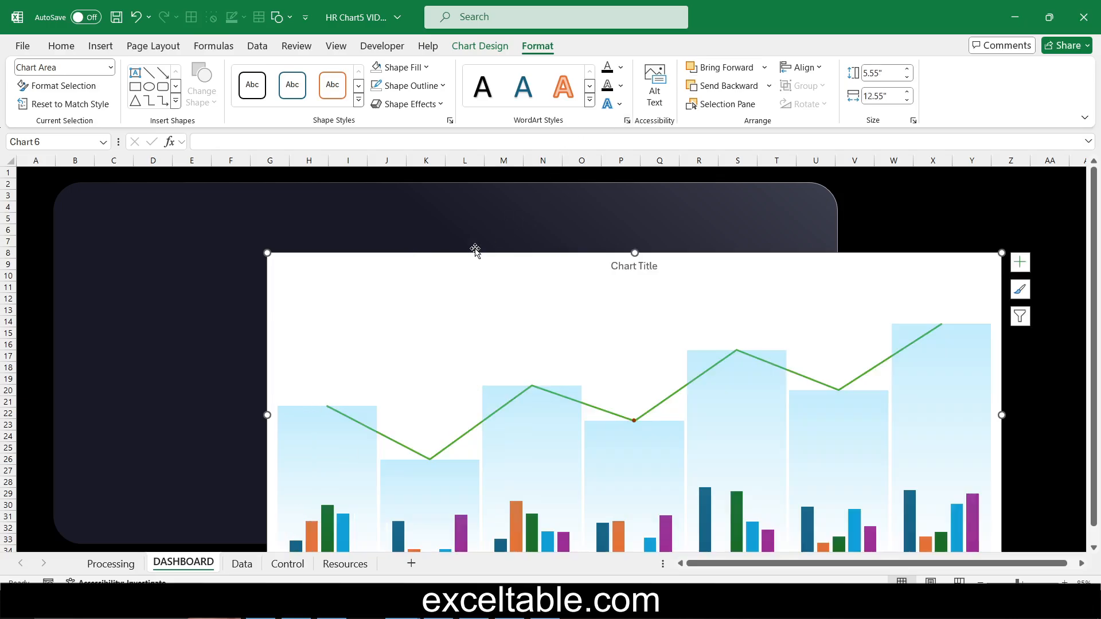
pyautogui.moveTo(475, 250); pyautogui.dragTo(285, 202)
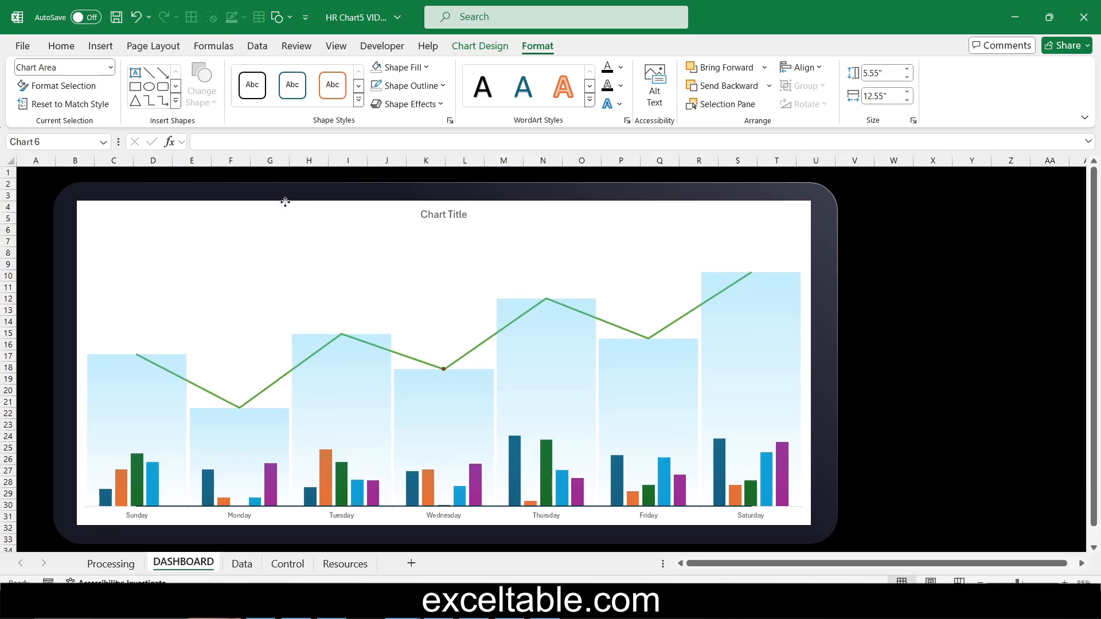
# - Align the chart and the rounded panel to each other by center and middle, and clear the selection
pyautogui.click(297, 185)
pyautogui.click(482, 46)
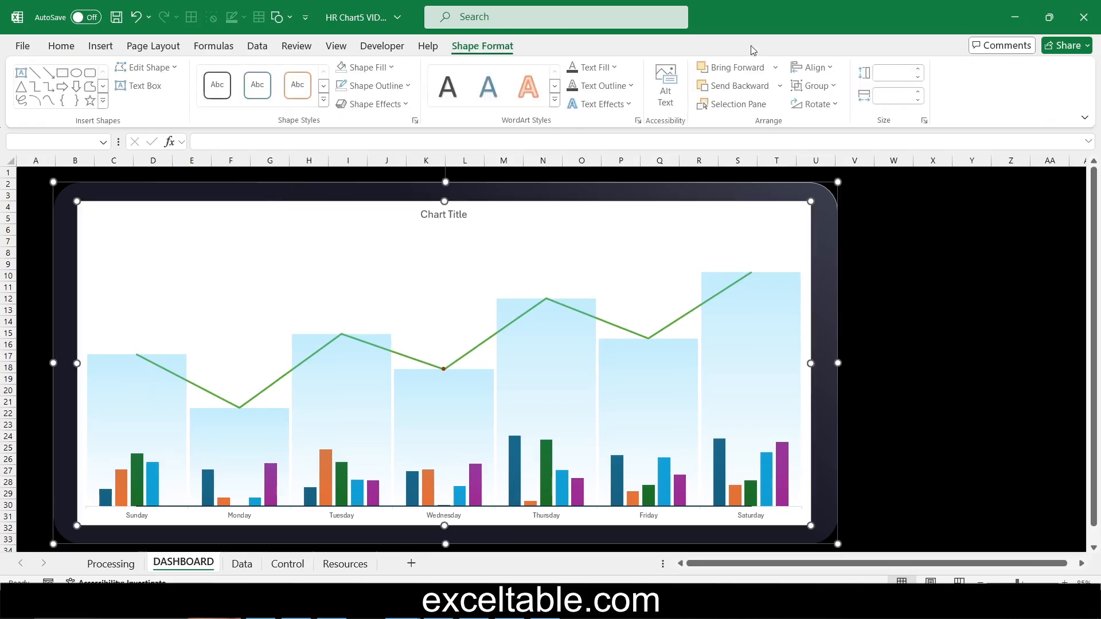
pyautogui.click(815, 67)
pyautogui.click(831, 114)
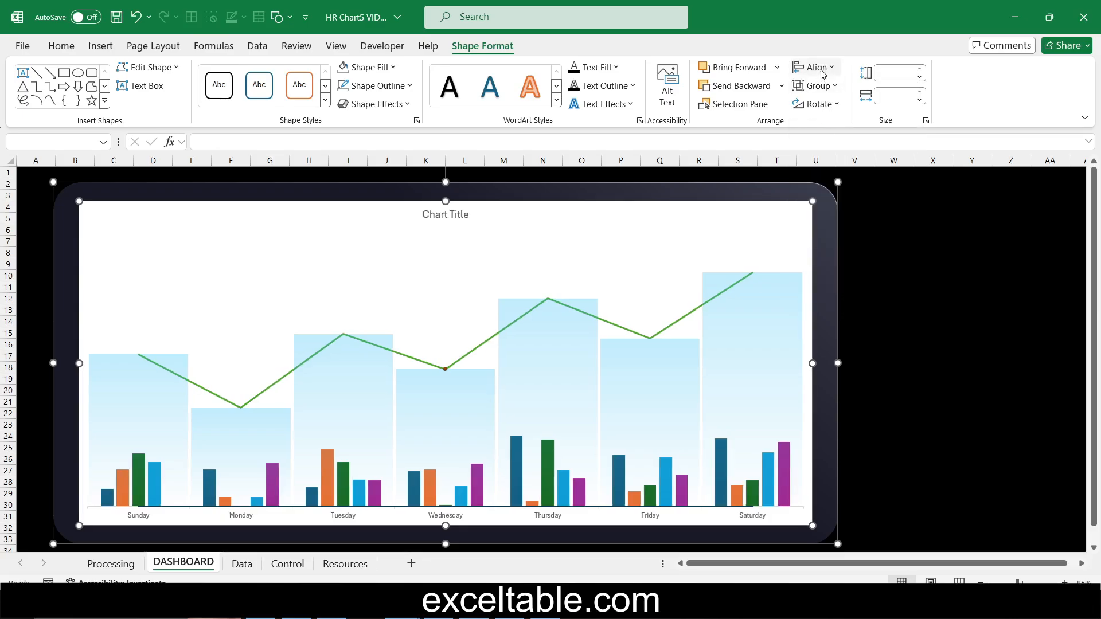
pyautogui.click(814, 67)
pyautogui.click(840, 171)
pyautogui.click(888, 296)
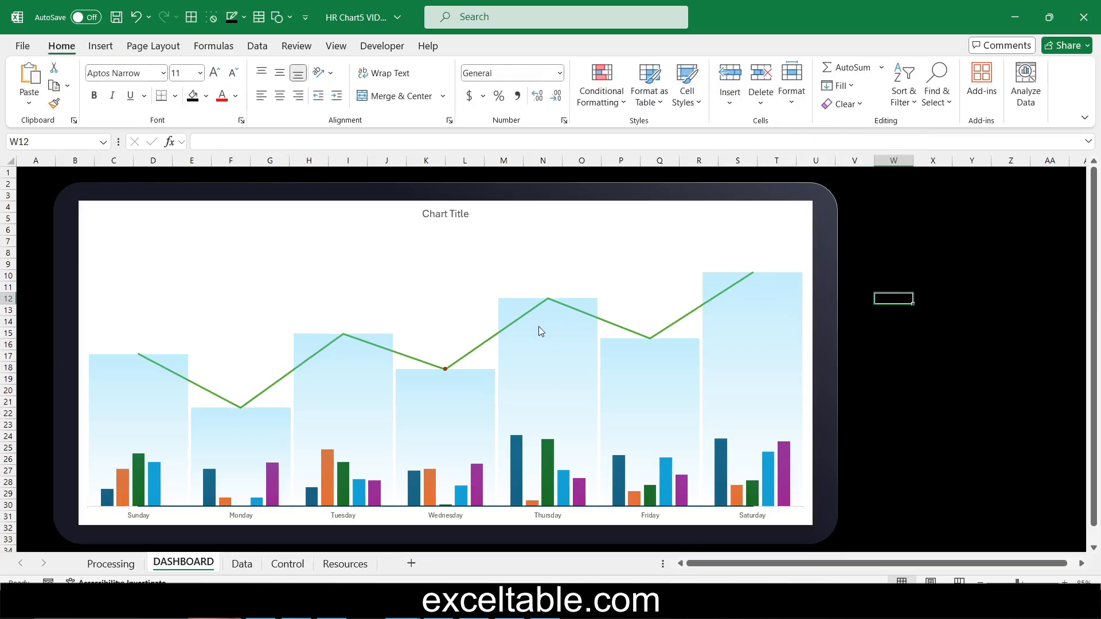
# - Remove the outline and the fill of the chart area
pyautogui.click(410, 231)
pyautogui.click(537, 45)
pyautogui.click(409, 86)
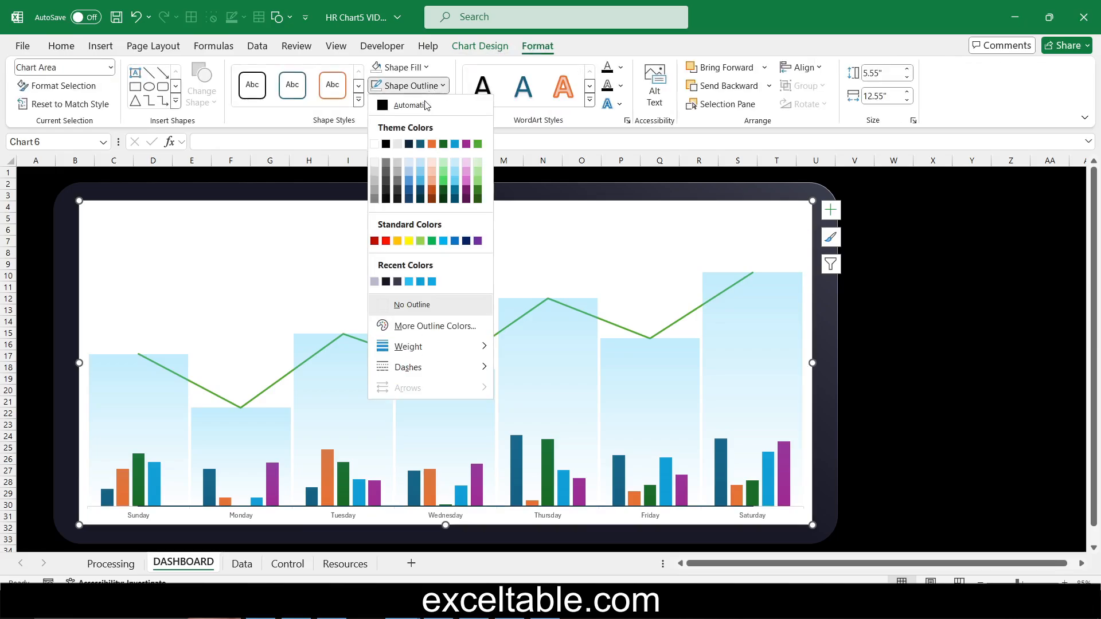
pyautogui.click(413, 304)
pyautogui.click(400, 67)
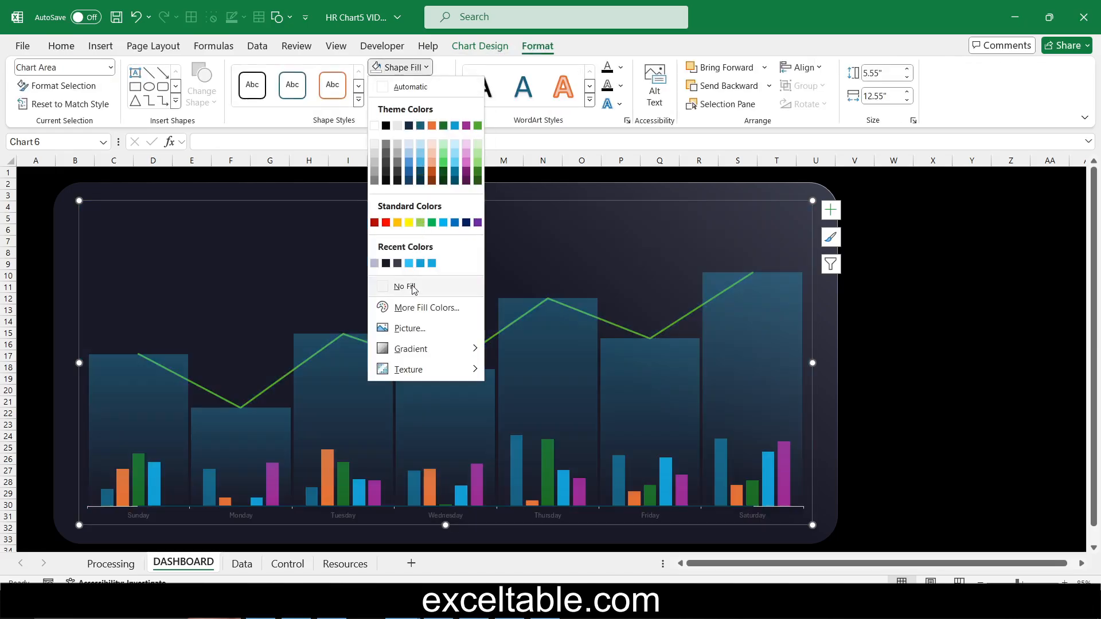
pyautogui.click(413, 287)
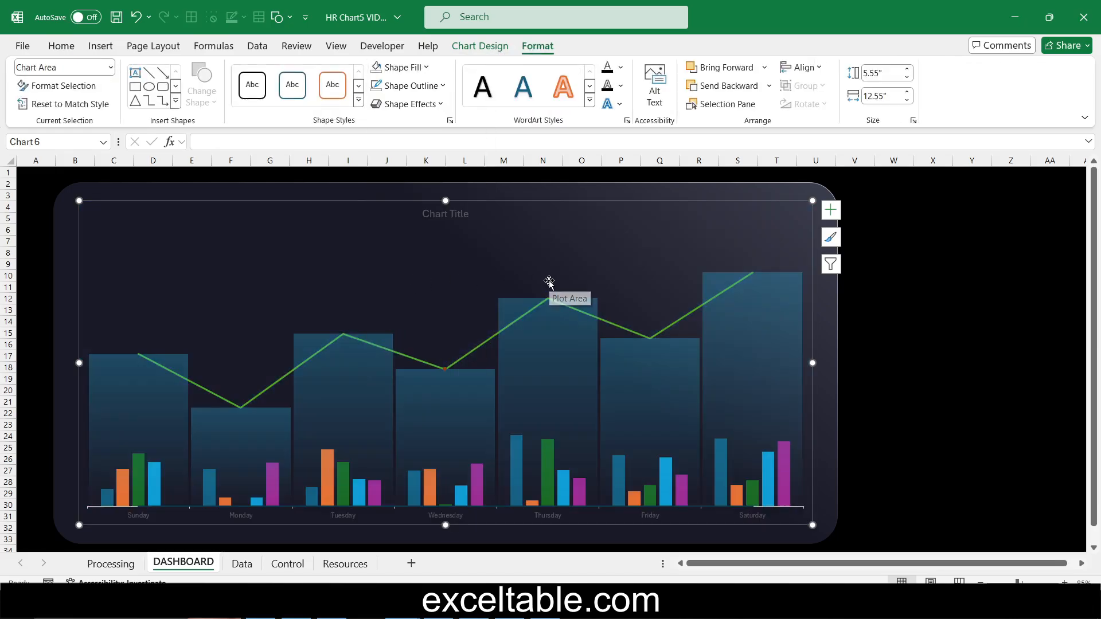
# - Link the chart title to cell A1 of the Processing sheet with the formula =Processing!A1
pyautogui.click(448, 214)
pyautogui.click(293, 137)
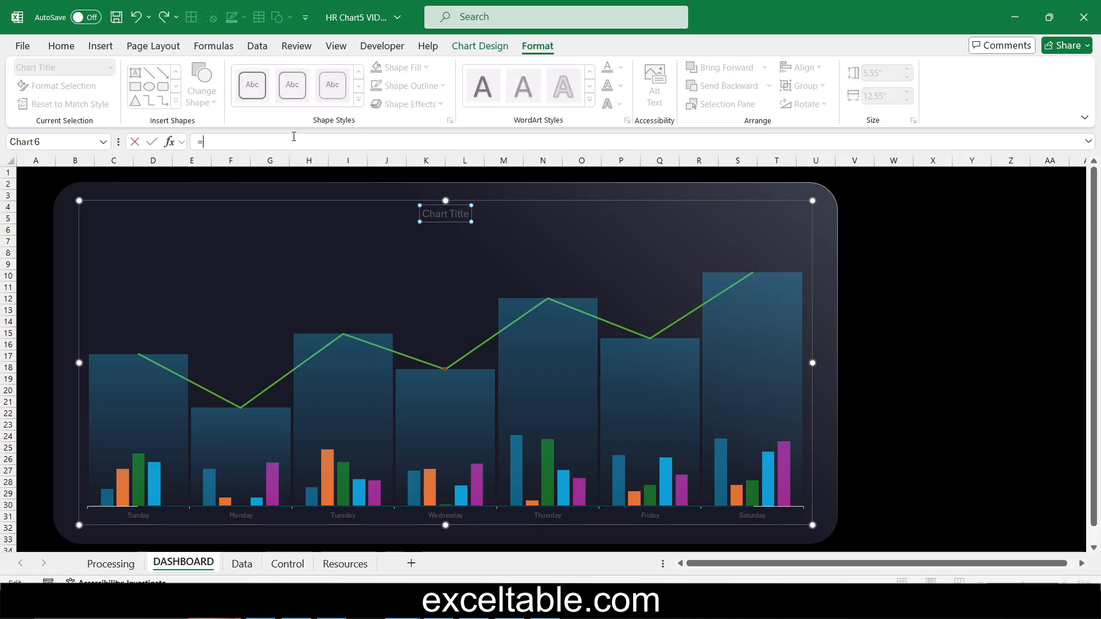
pyautogui.write('=')
pyautogui.click(111, 563)
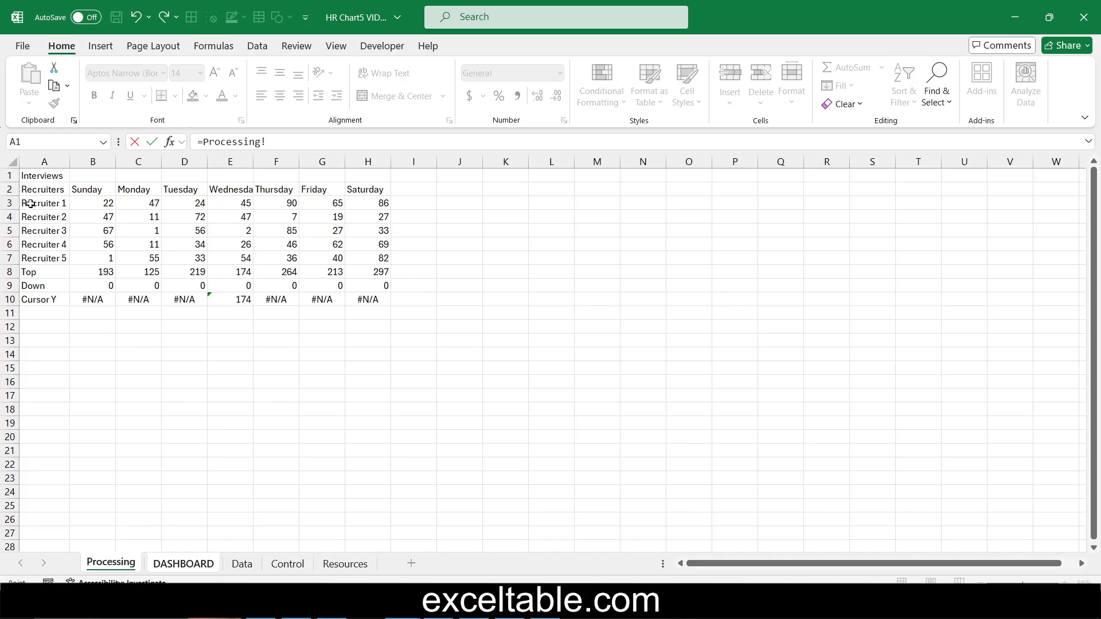
pyautogui.click(43, 177)
pyautogui.press('Return')
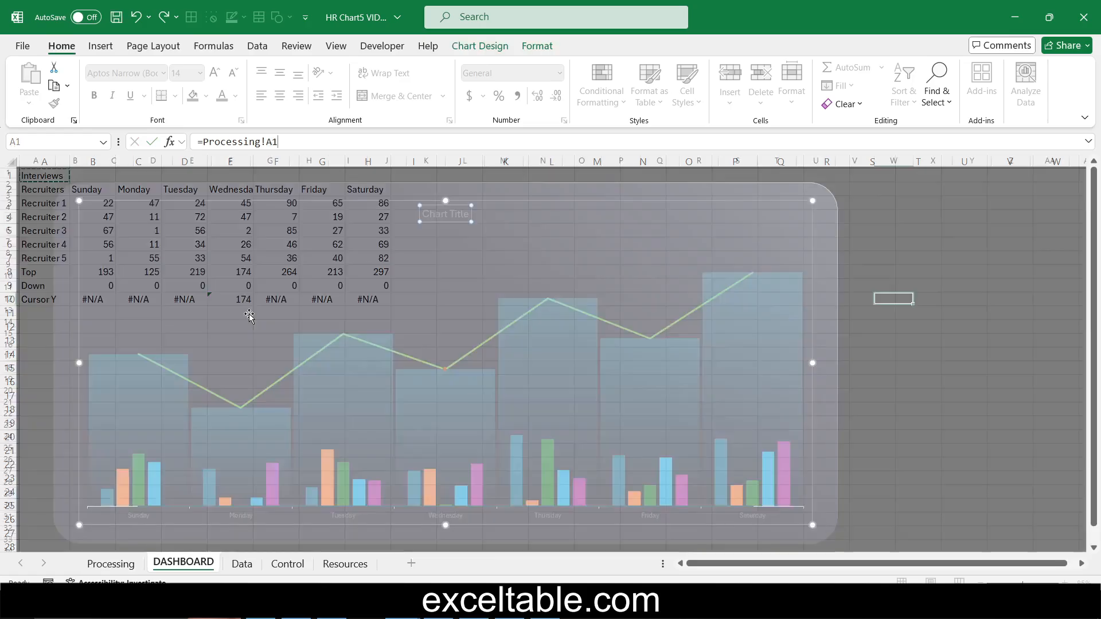
# - Increase the chart title's font size to 20 and color it pale blue
pyautogui.click(214, 73)
pyautogui.click(214, 73)
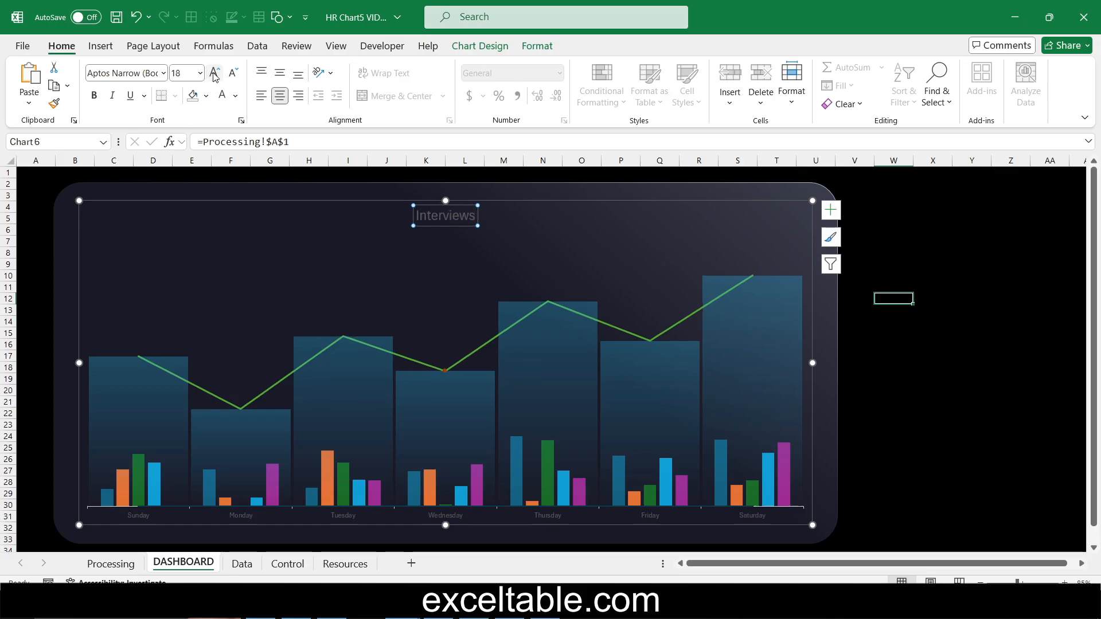
pyautogui.click(214, 73)
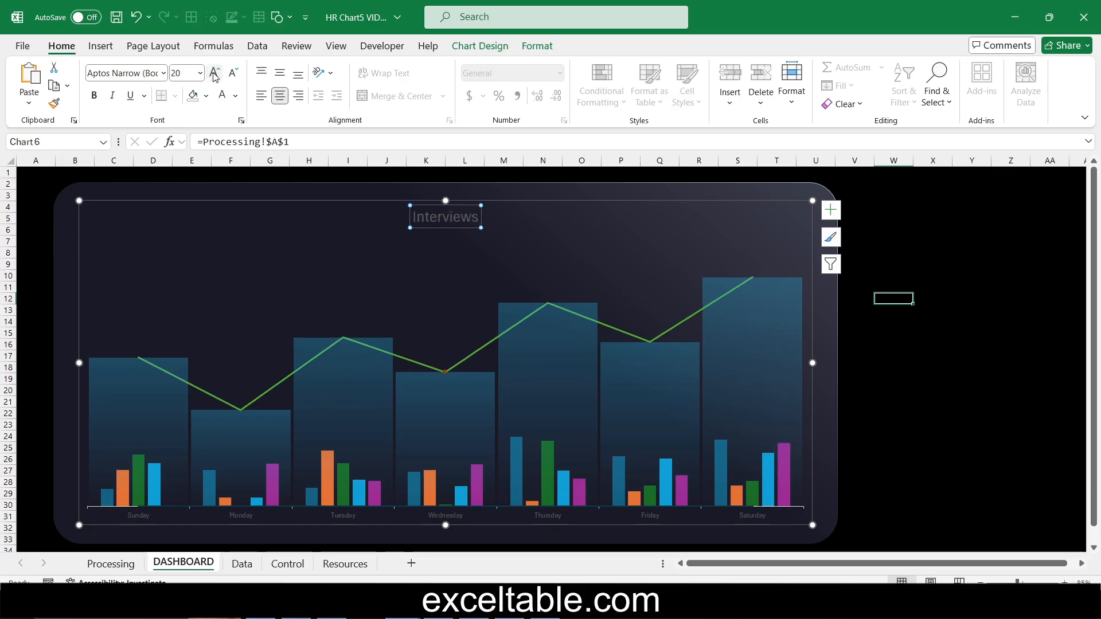
pyautogui.click(235, 95)
pyautogui.click(300, 157)
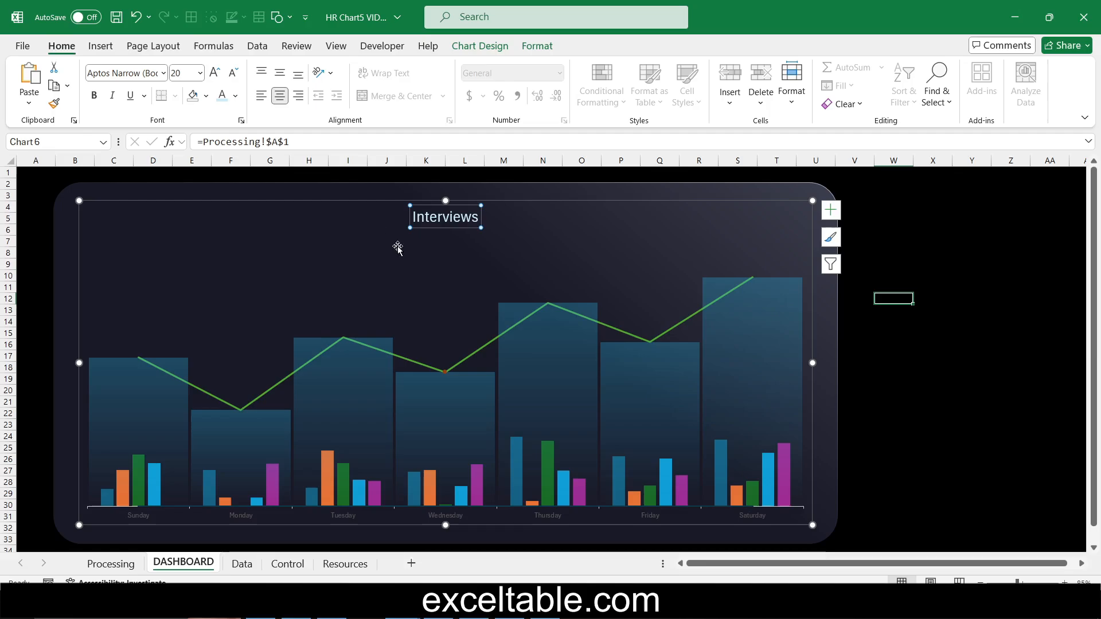
pyautogui.click(425, 281)
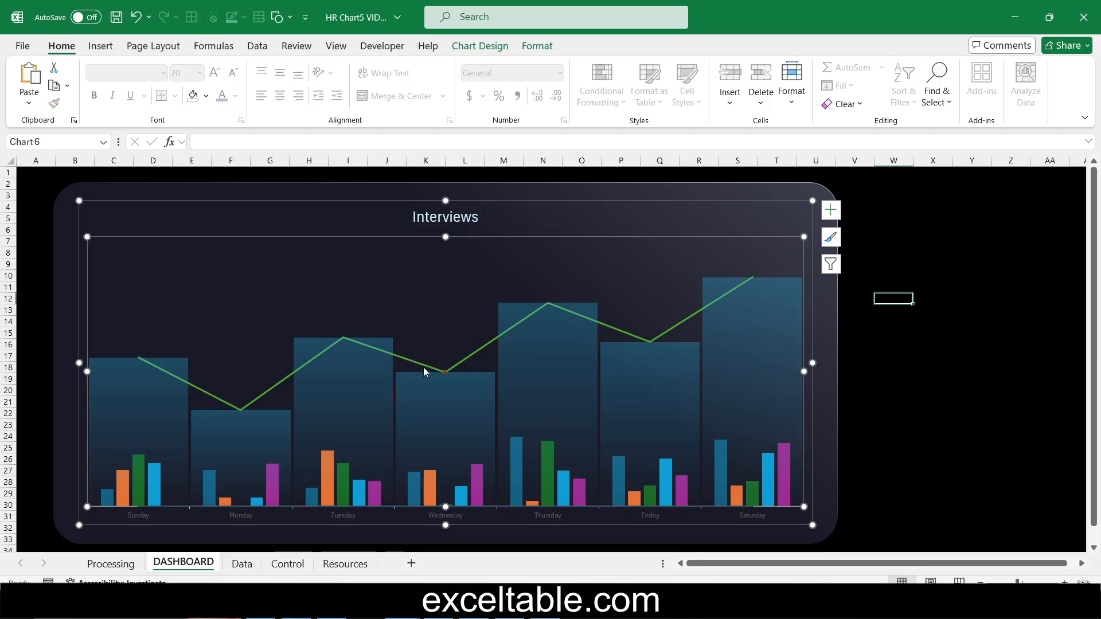
# - Format the green Top series line with No line
pyautogui.click(468, 363)
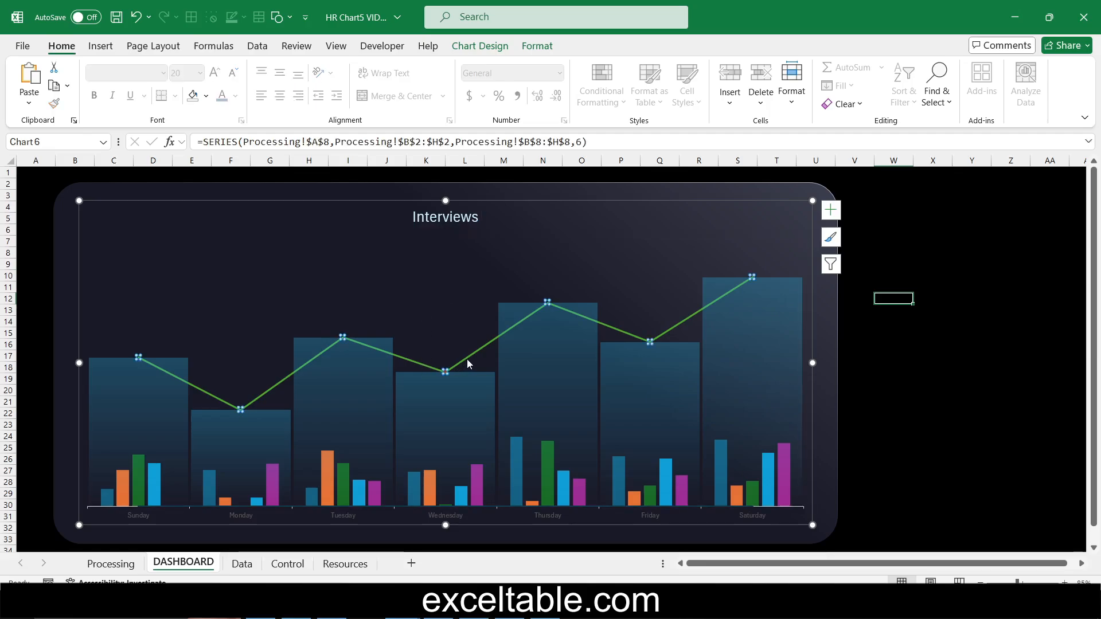
pyautogui.rightClick(467, 358)
pyautogui.press('Escape')
pyautogui.rightClick(471, 355)
pyautogui.click(539, 513)
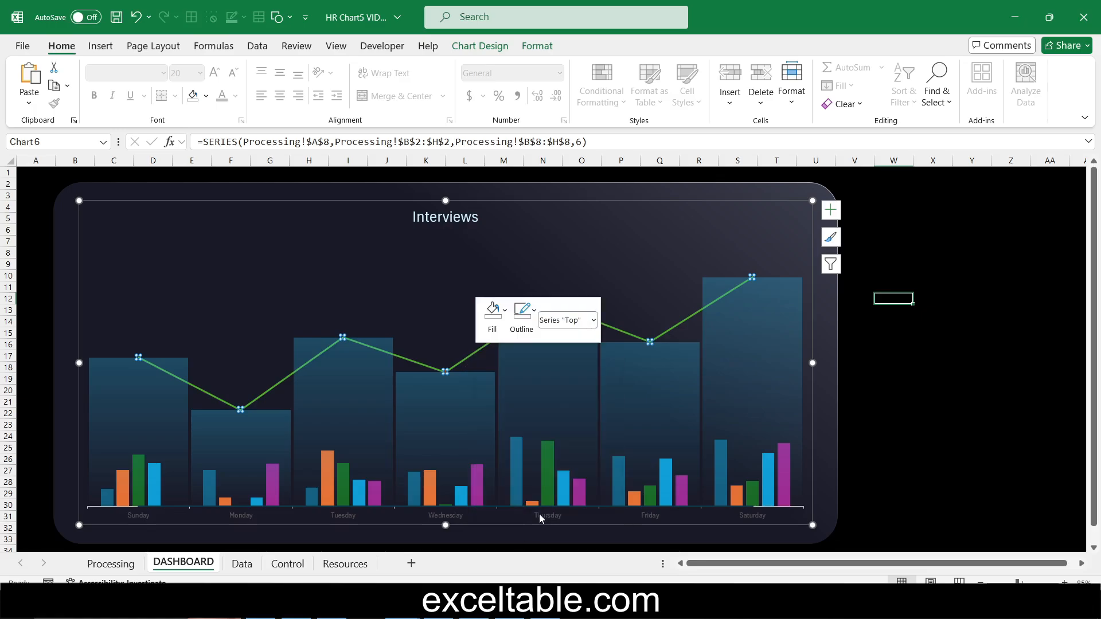
pyautogui.click(918, 231)
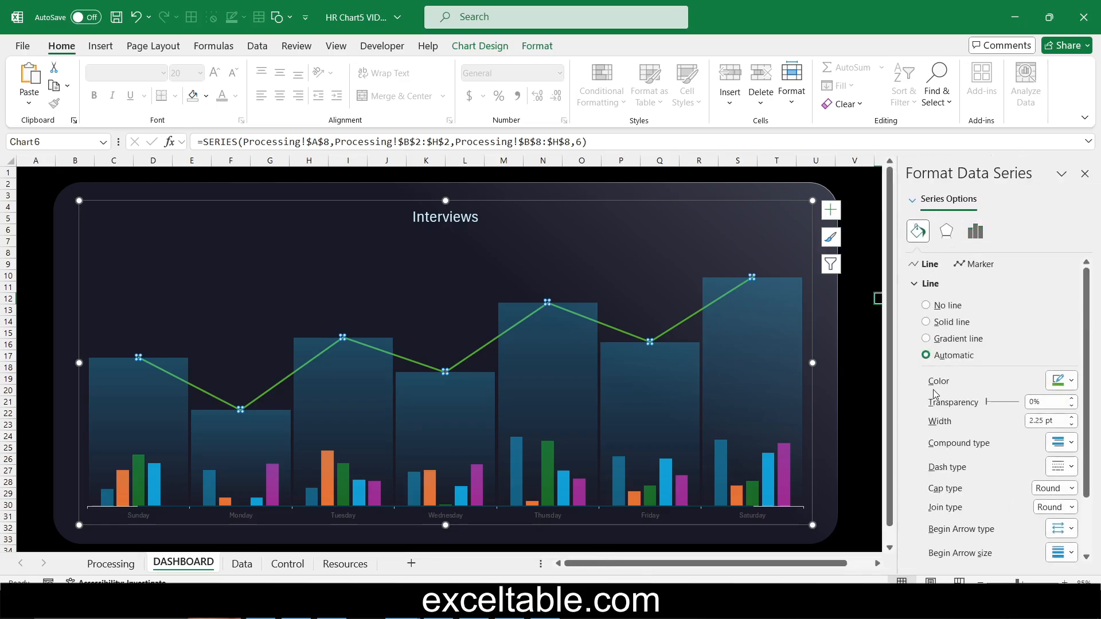
pyautogui.click(939, 308)
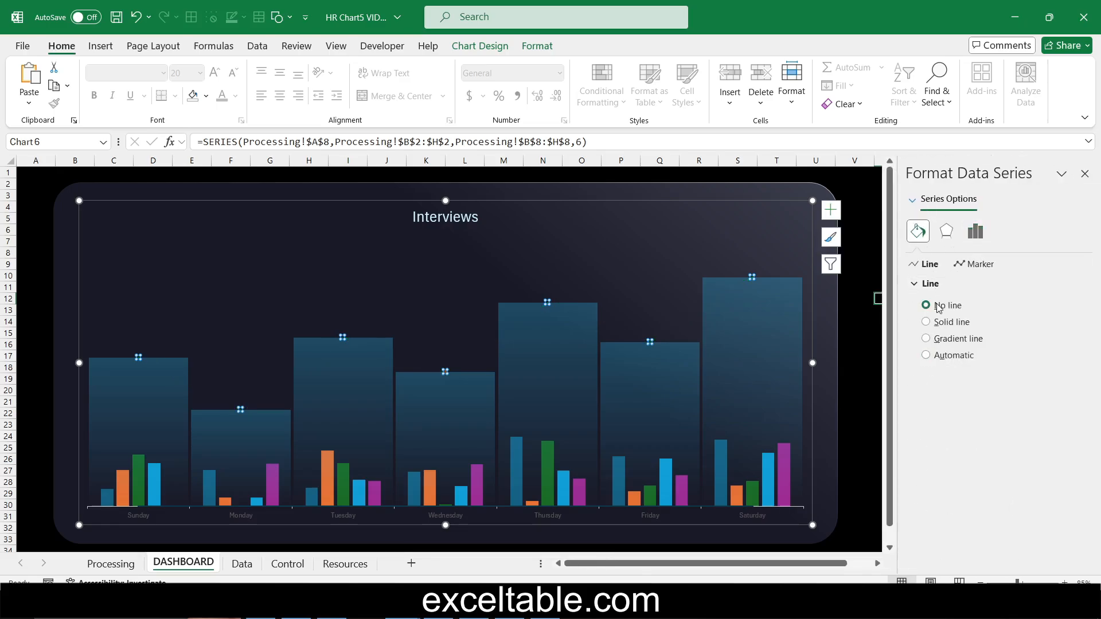
# - Add data labels to the Top series and place them above the points
pyautogui.click(832, 211)
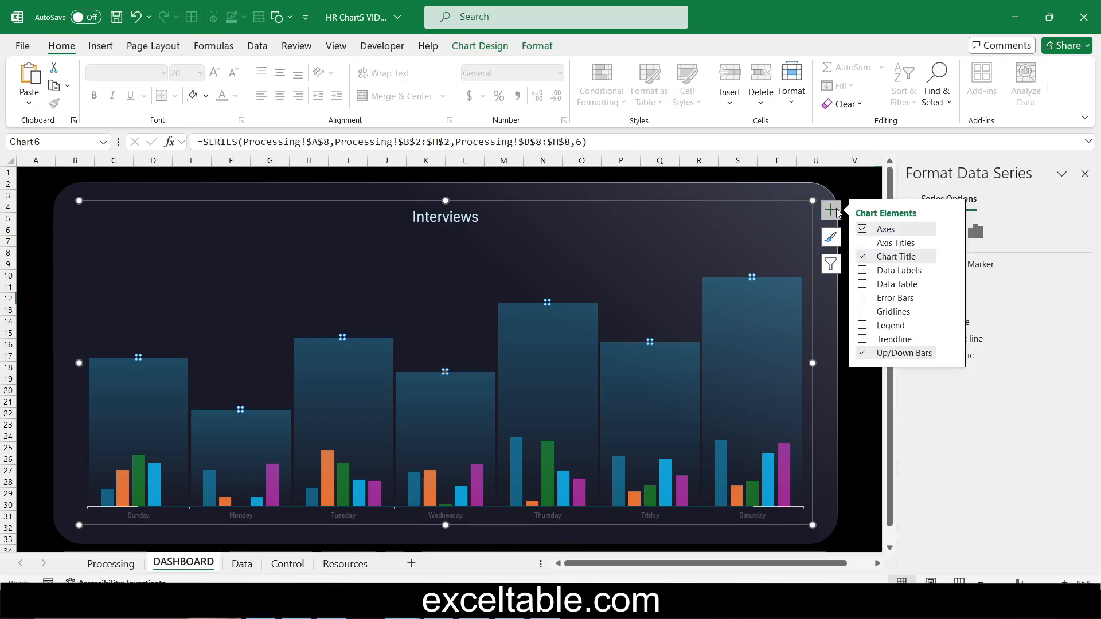
pyautogui.click(951, 270)
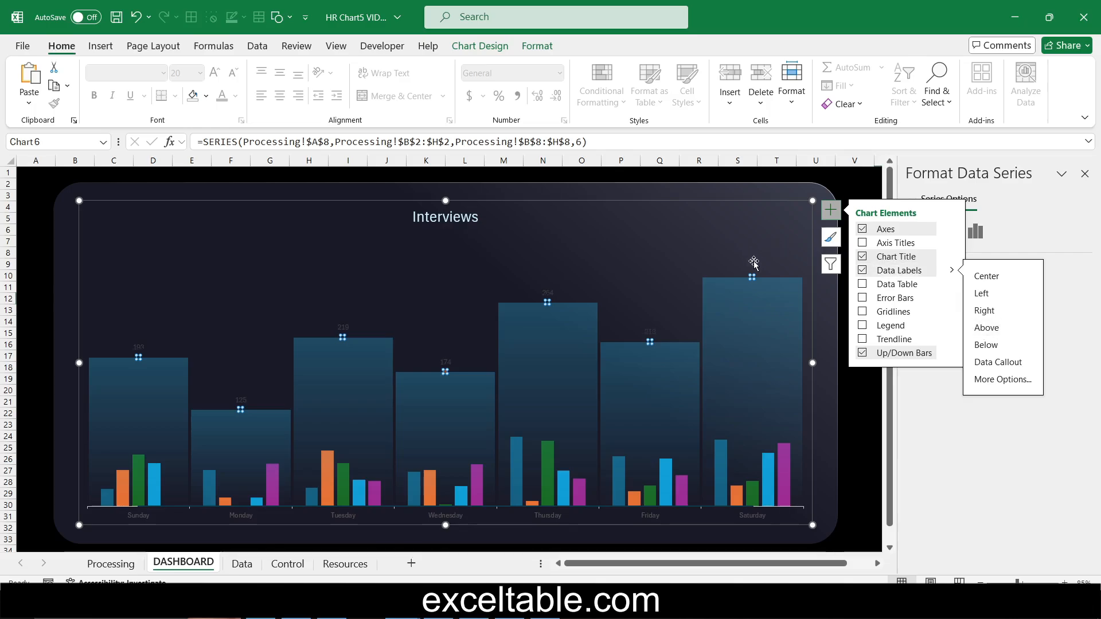
pyautogui.click(985, 328)
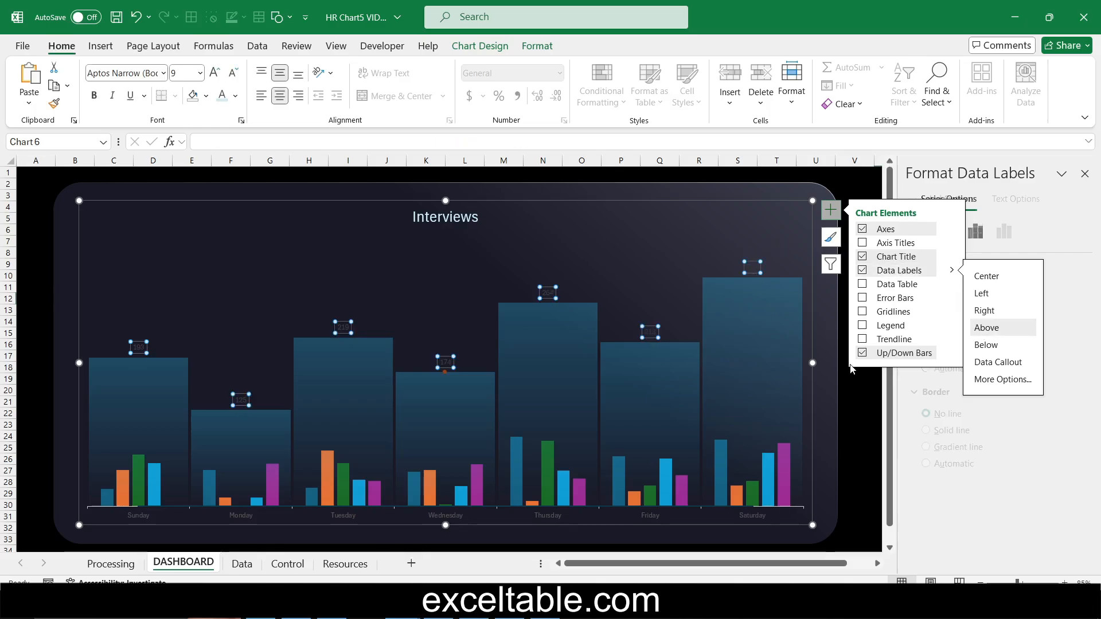
# - Increase the Top series data labels' font size to 18 and color them light gray
pyautogui.click(217, 74)
pyautogui.click(217, 74)
pyautogui.click(216, 73)
pyautogui.click(217, 73)
pyautogui.click(216, 74)
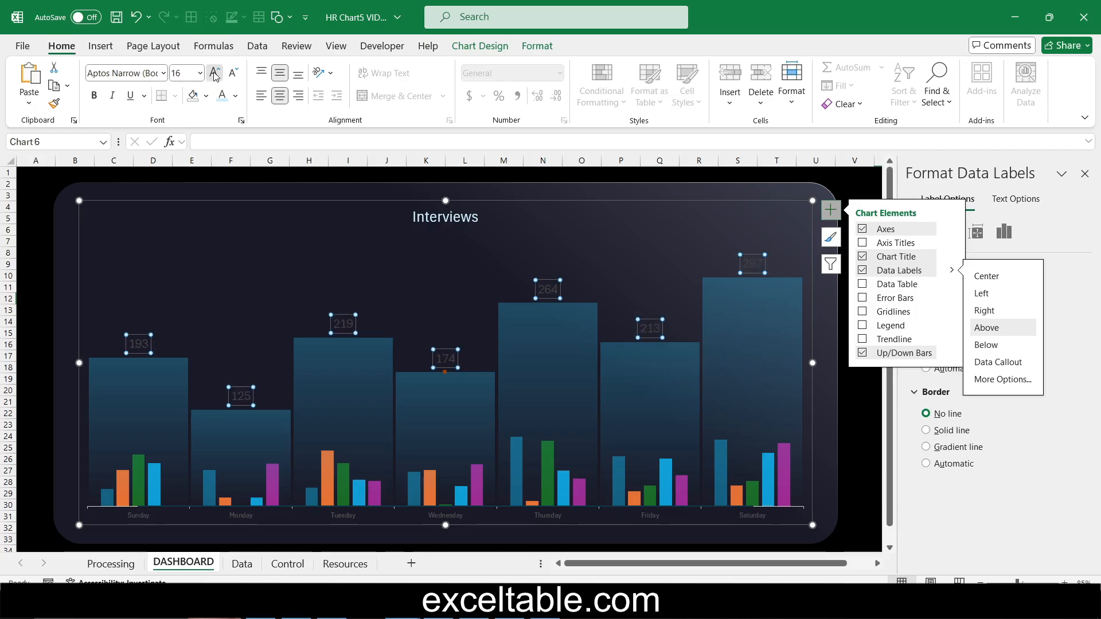
pyautogui.click(216, 74)
pyautogui.click(235, 96)
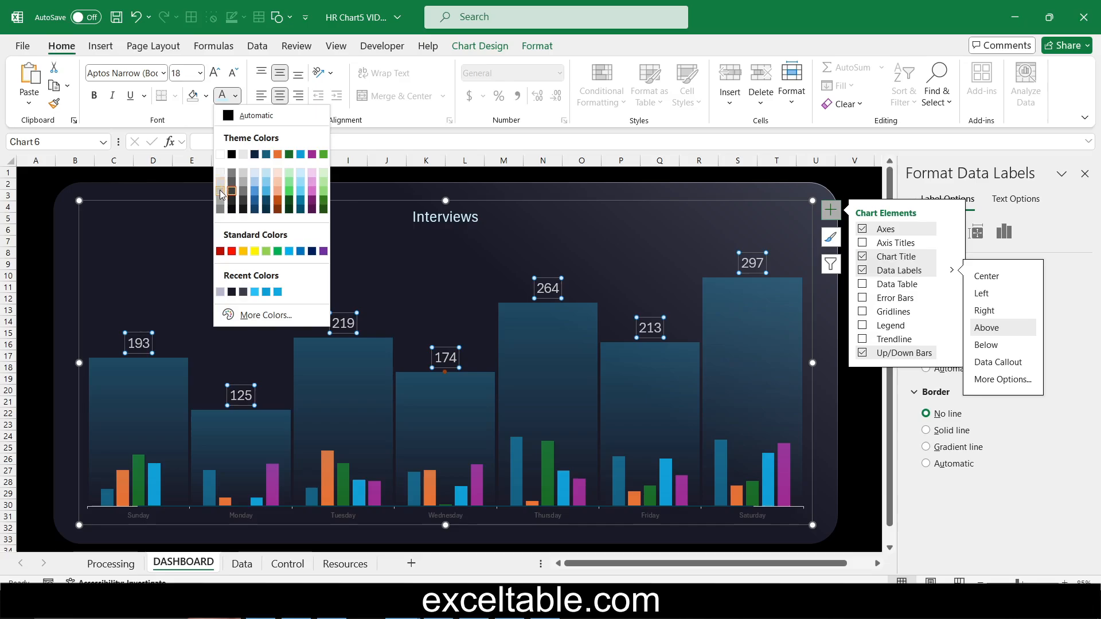
pyautogui.click(220, 189)
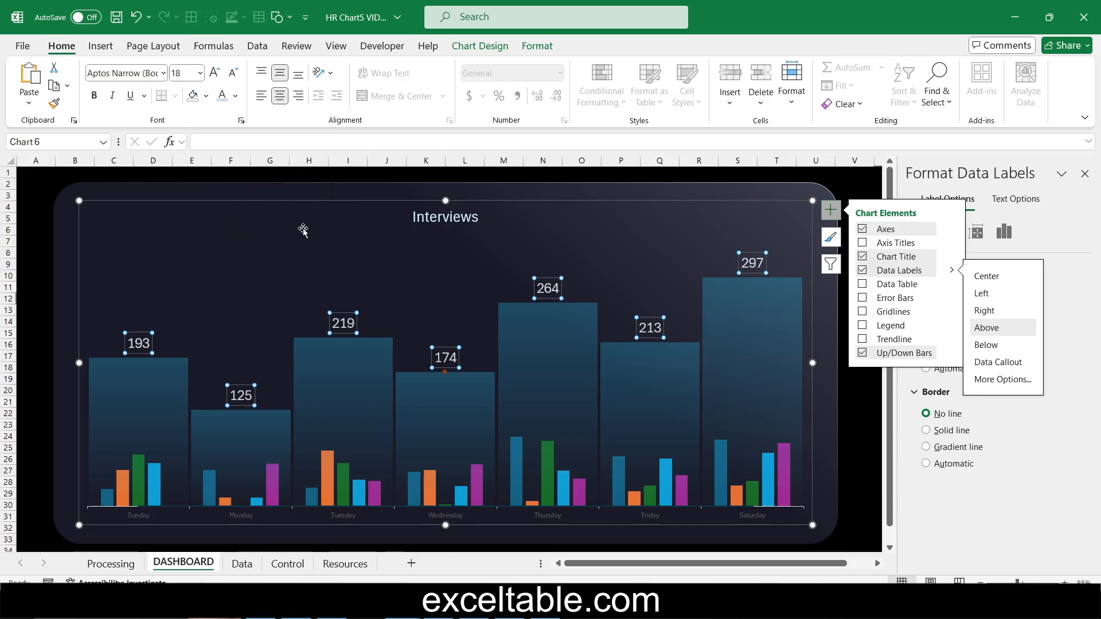
# - Add error bars to the Cursor Y series point on the Wednesday column and display their formatting options
pyautogui.click(293, 258)
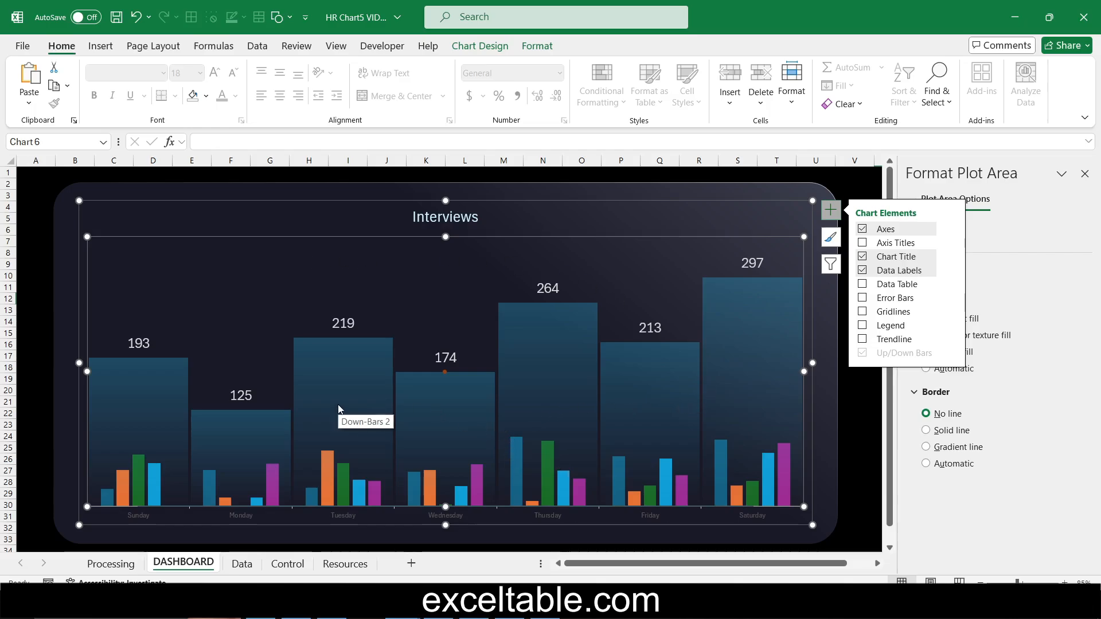
pyautogui.click(445, 371)
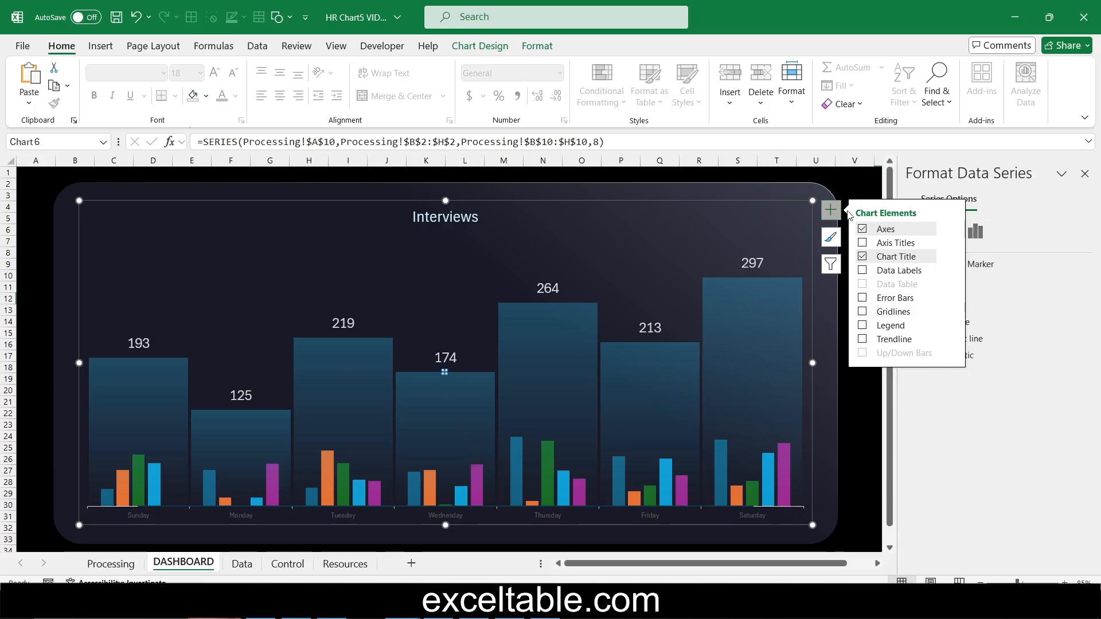
pyautogui.click(951, 298)
pyautogui.click(996, 356)
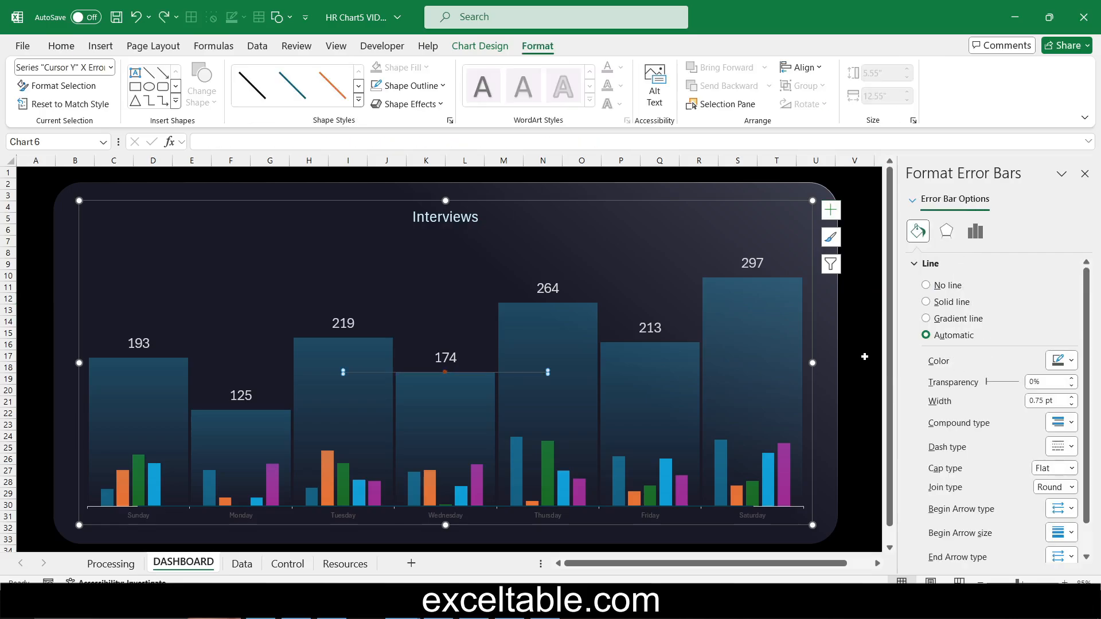
# - Give the Cursor Y vertical error bars a custom negative error value of =Processing!$B$10:$H$10, leaving the positive value empty
pyautogui.click(111, 67)
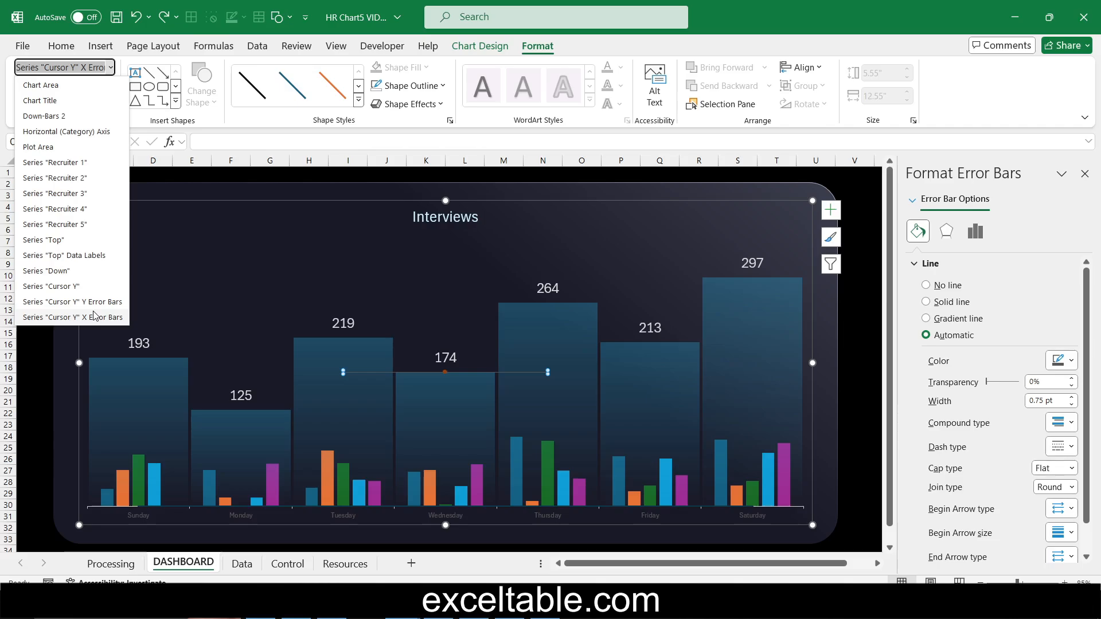
pyautogui.click(88, 302)
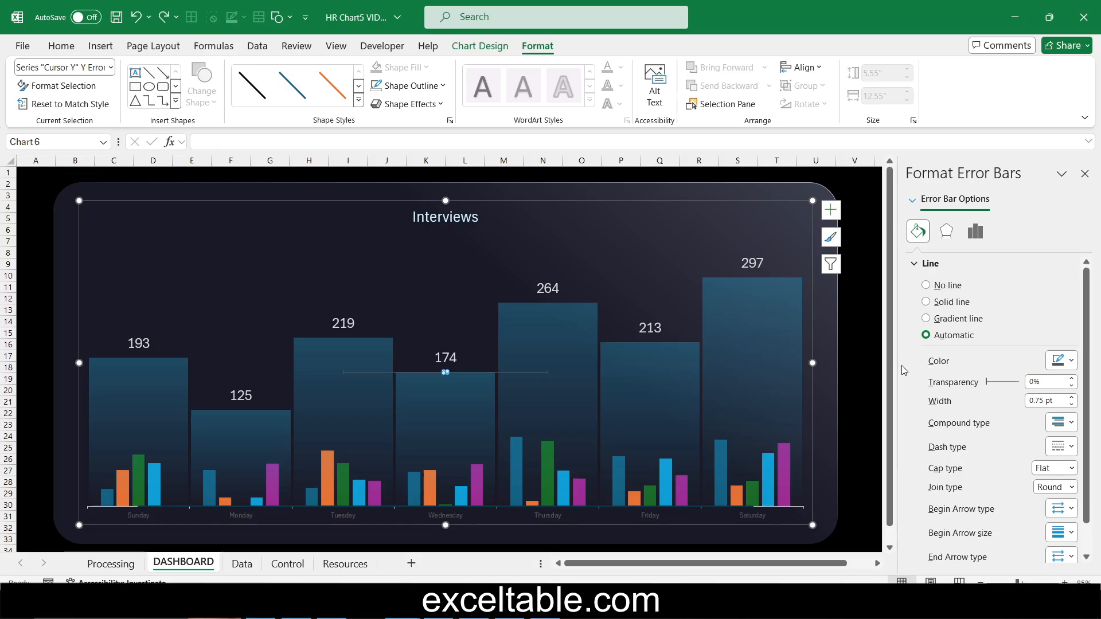
pyautogui.scroll(-1, 909, 371)
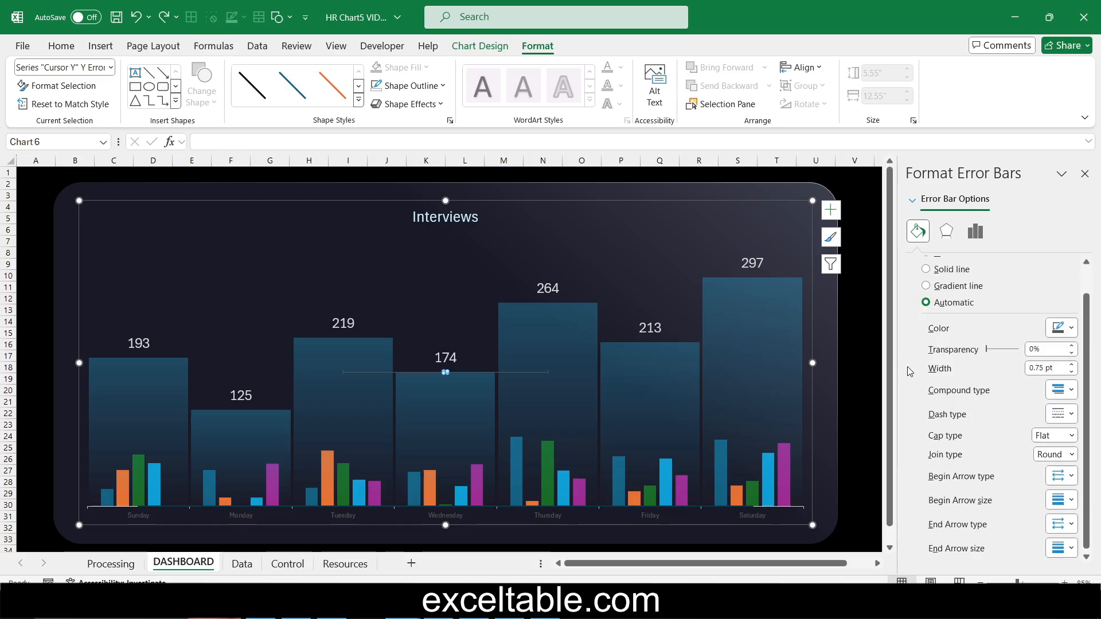
pyautogui.click(974, 232)
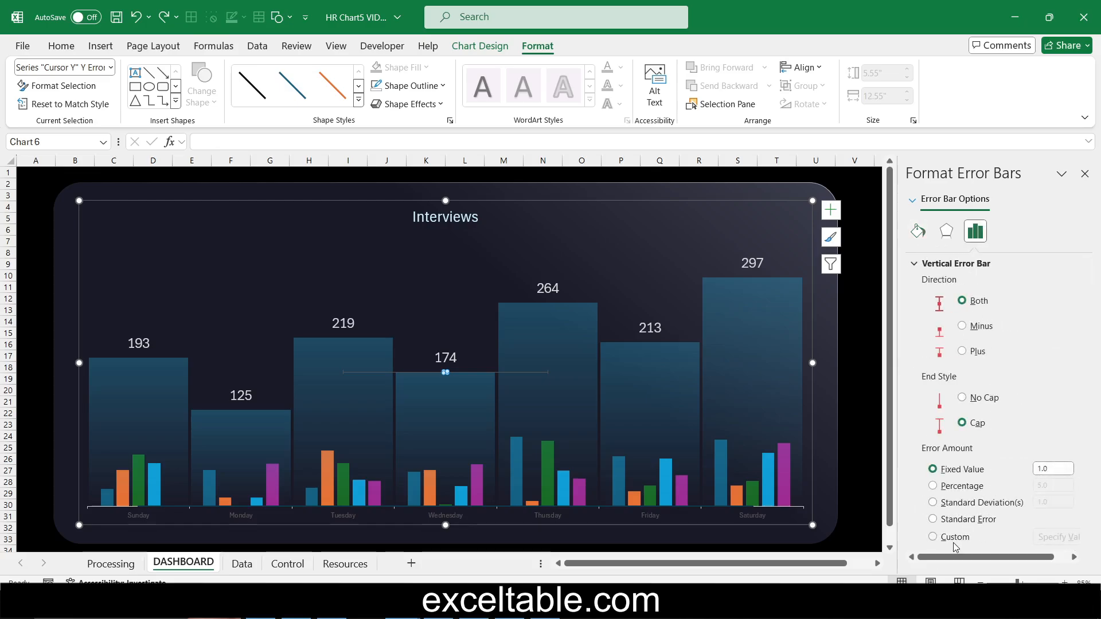
pyautogui.click(950, 542)
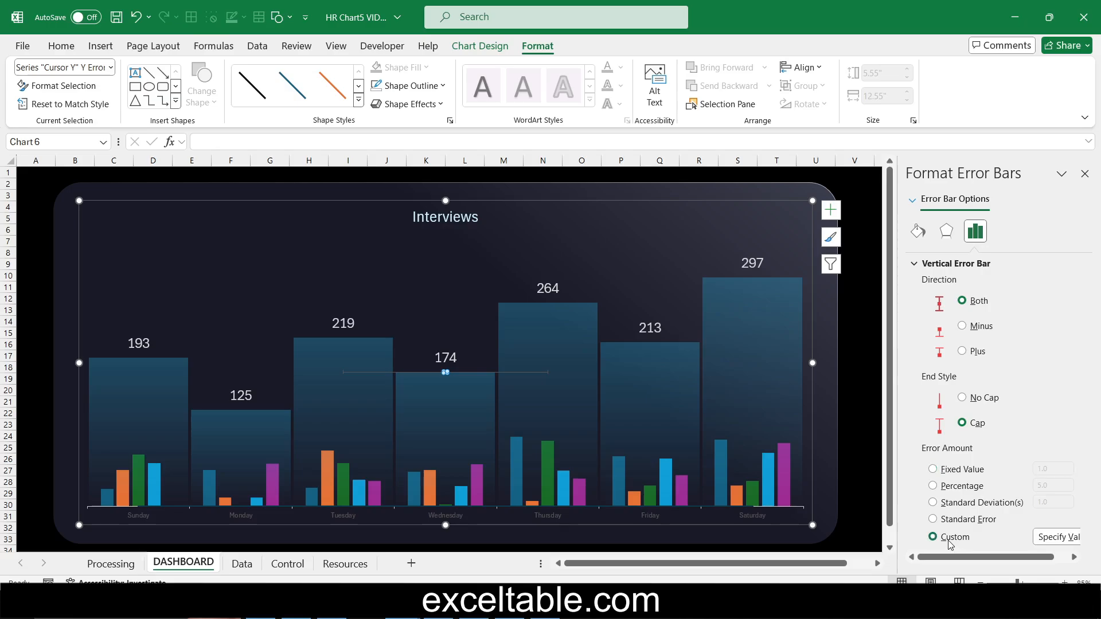
pyautogui.click(1057, 540)
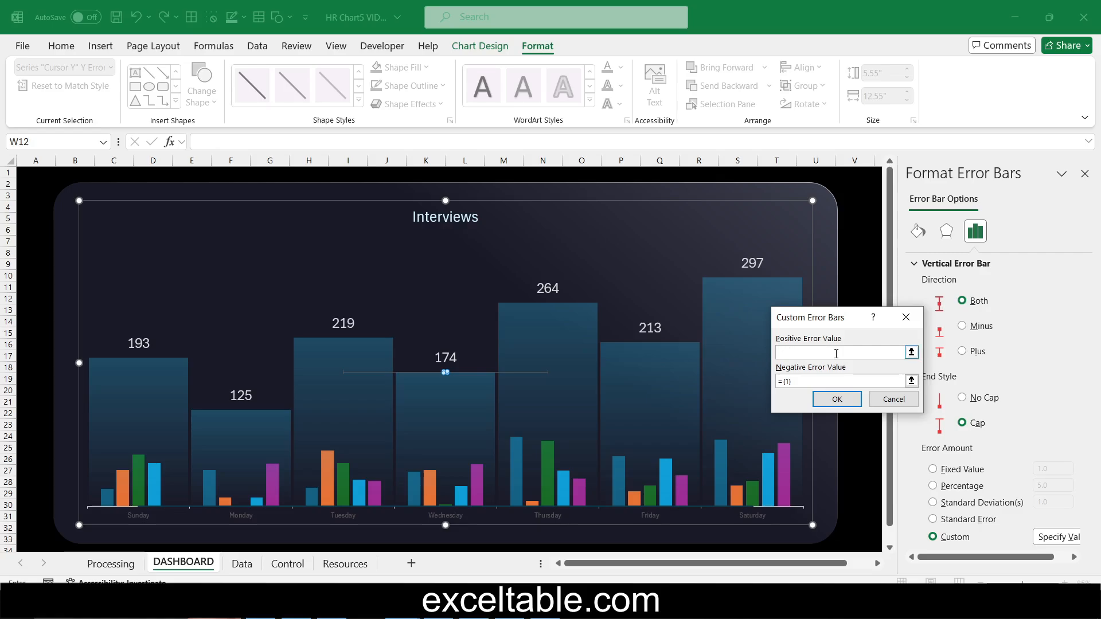
pyautogui.click(911, 381)
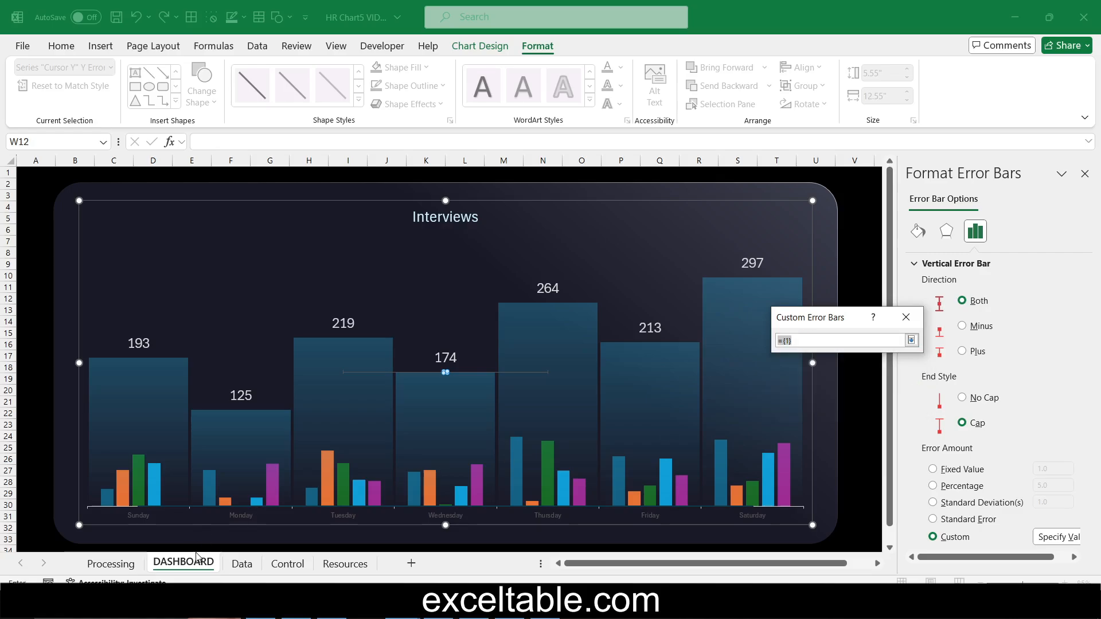
pyautogui.click(132, 565)
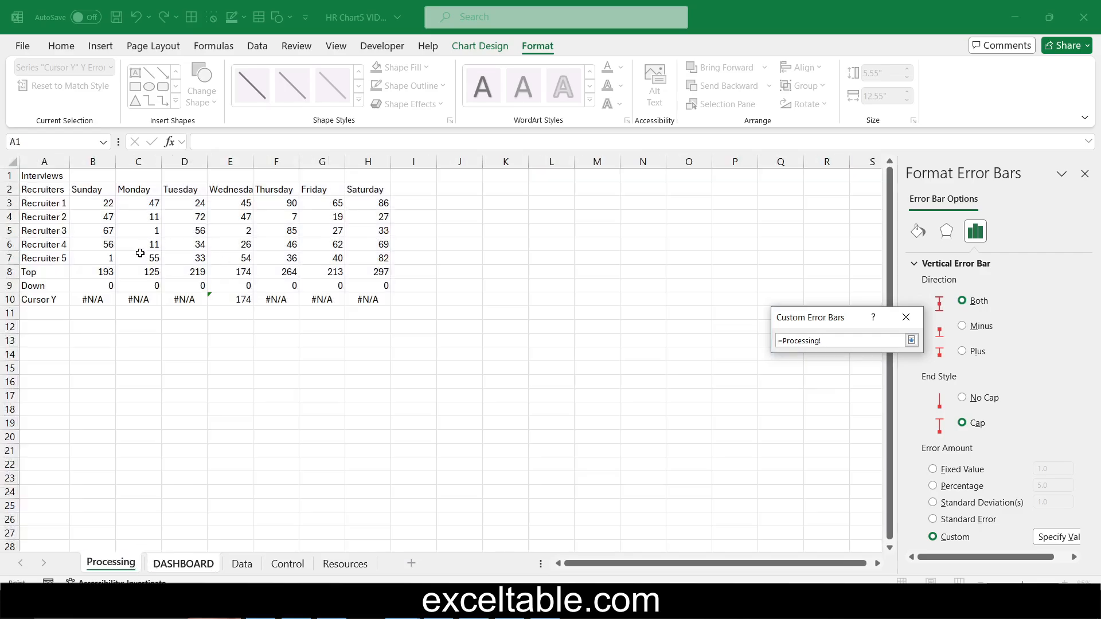
pyautogui.moveTo(84, 300); pyautogui.dragTo(370, 297)
pyautogui.press('Return')
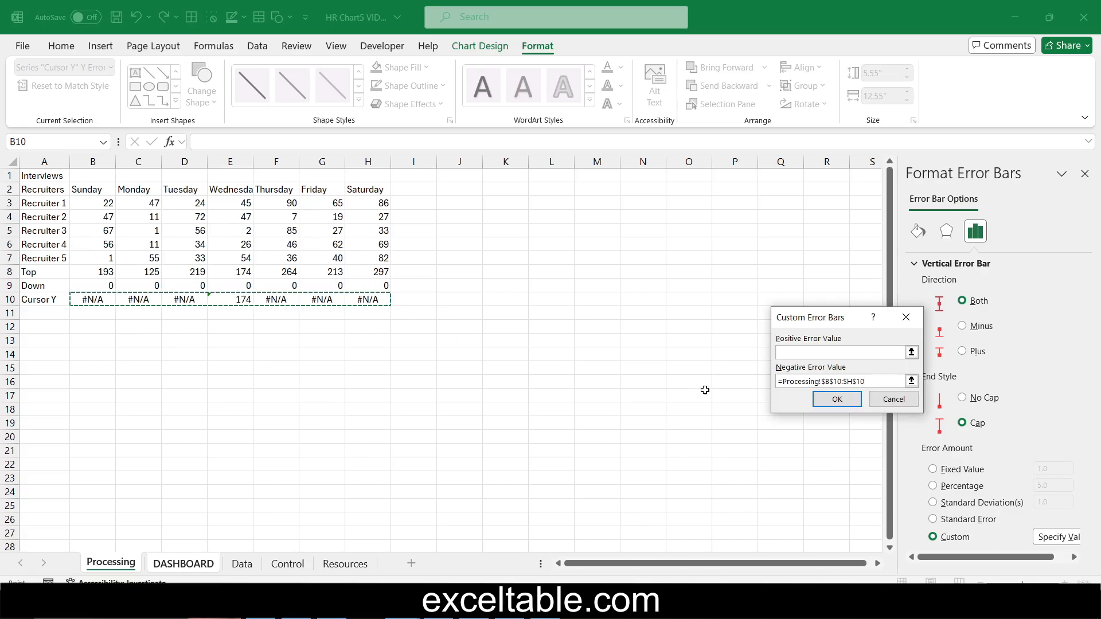
pyautogui.click(836, 399)
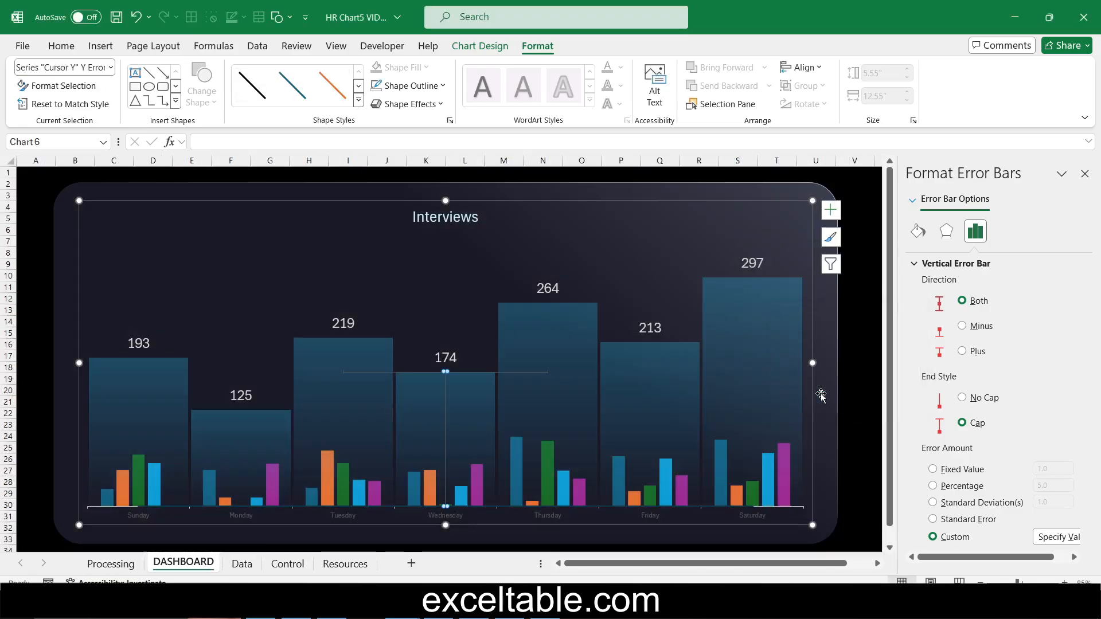
# - Delete the Cursor Y horizontal error bars and set the vertical error bars to Minus direction with No Cap
pyautogui.click(538, 373)
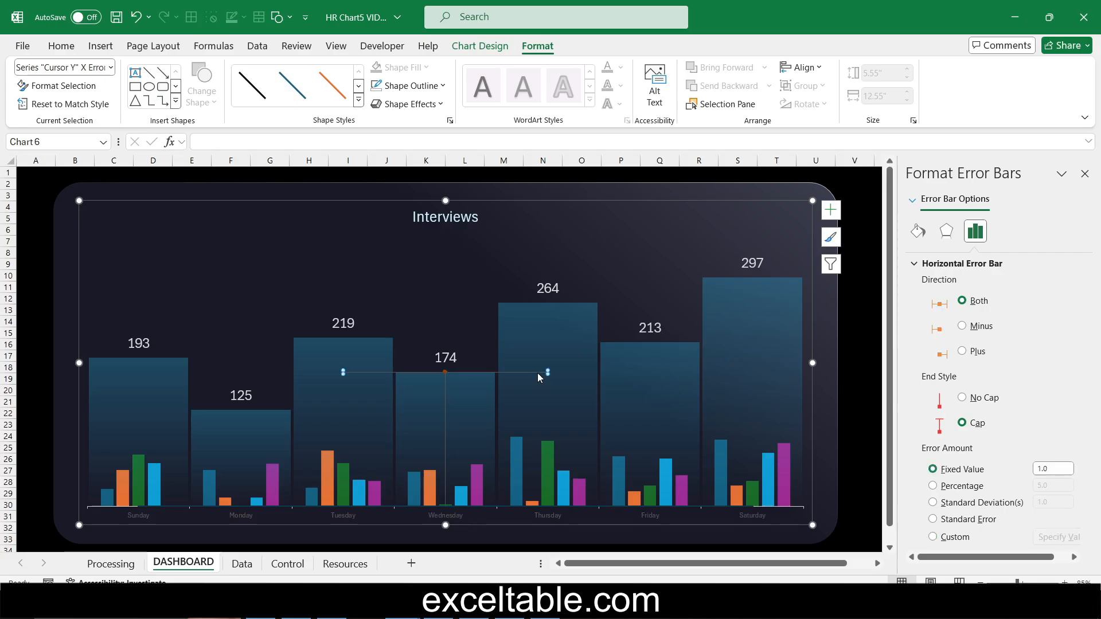
pyautogui.press('Escape')
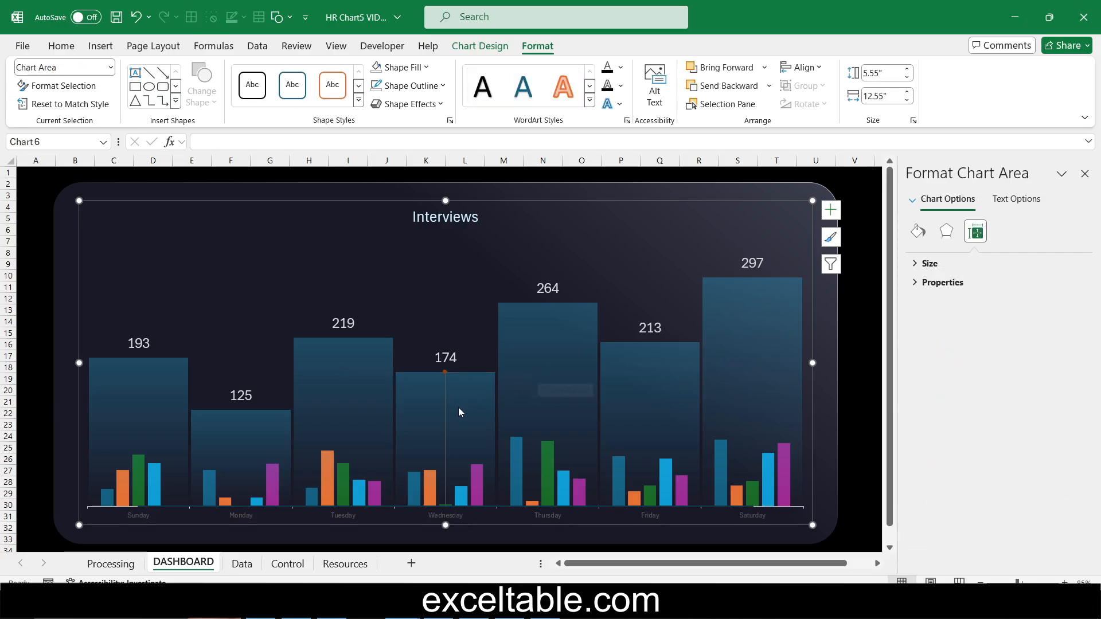
pyautogui.click(446, 415)
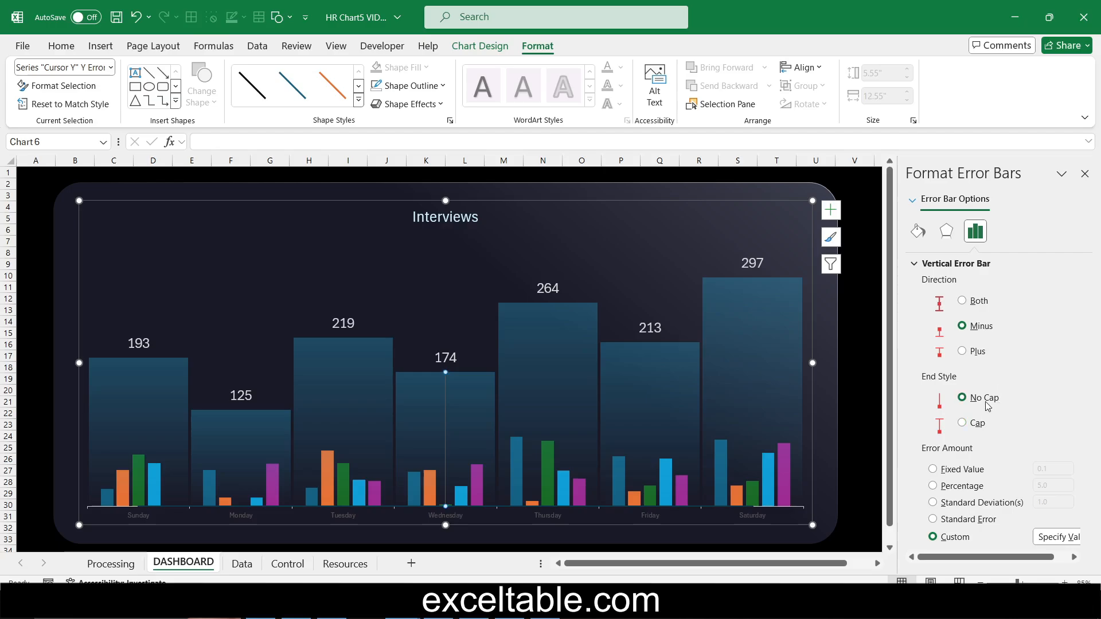
# - Set the vertical error bar's line width to 125 pt
pyautogui.click(919, 233)
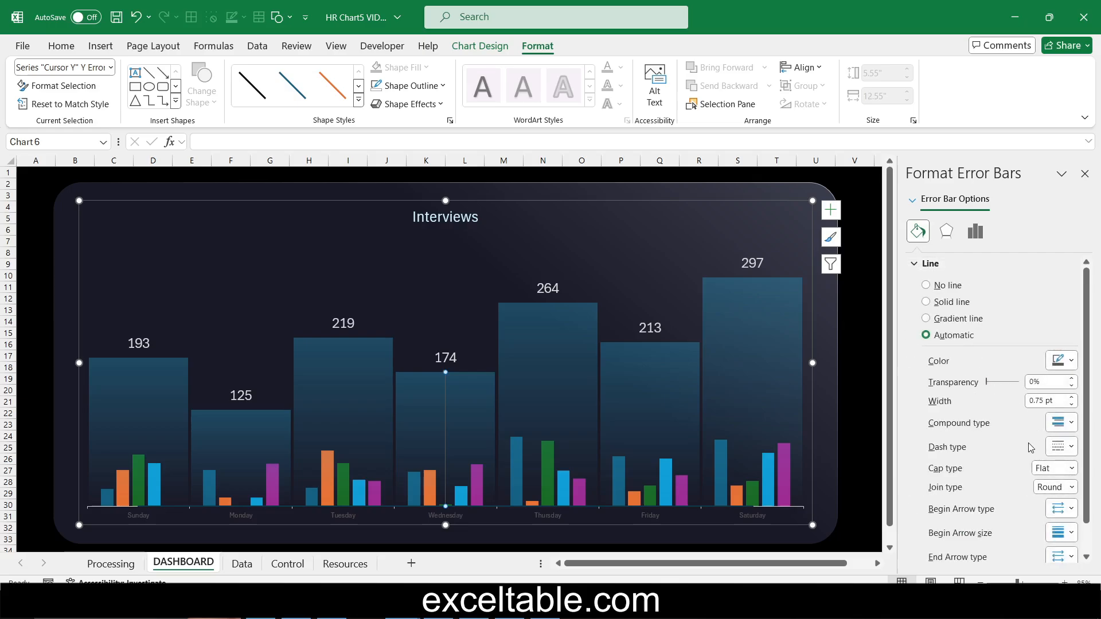
pyautogui.scroll(-1, 1030, 449)
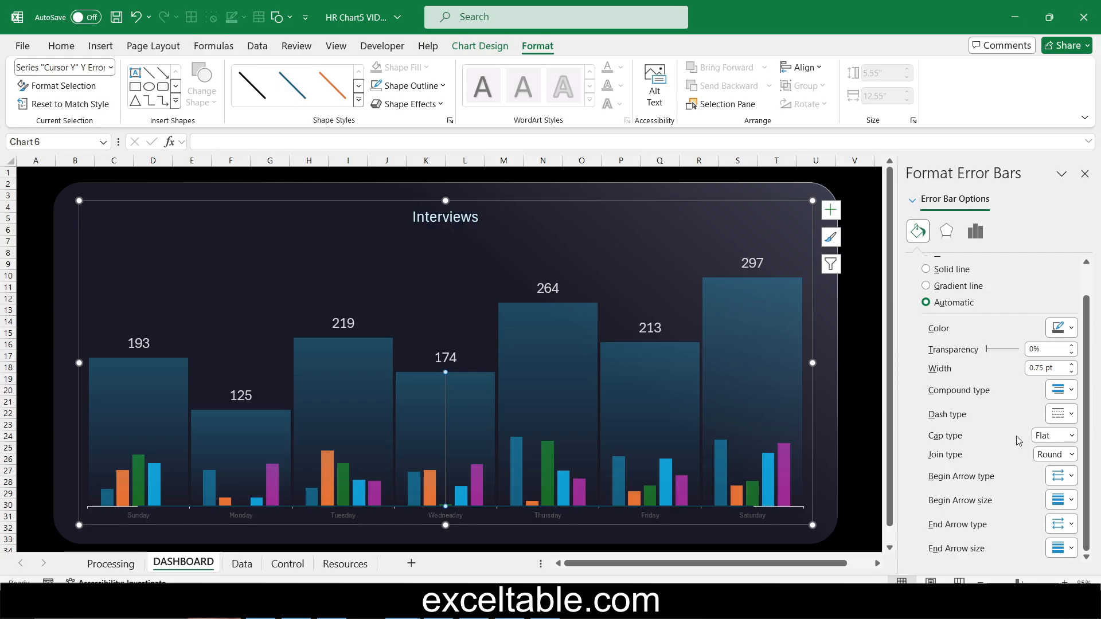
pyautogui.moveTo(1060, 368); pyautogui.dragTo(1016, 373)
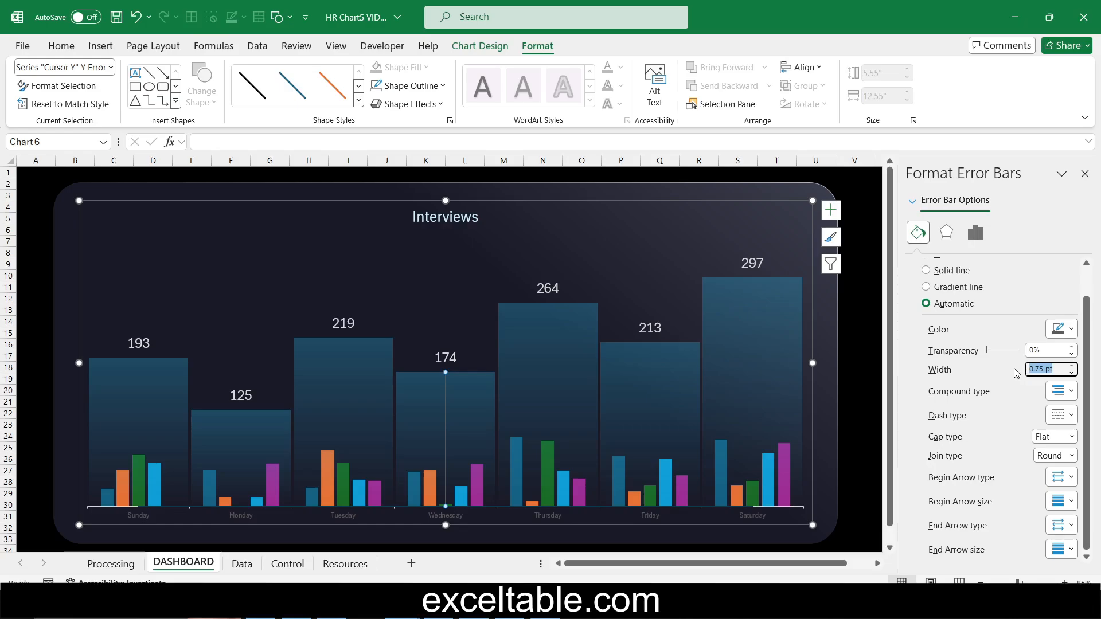
pyautogui.write('125')
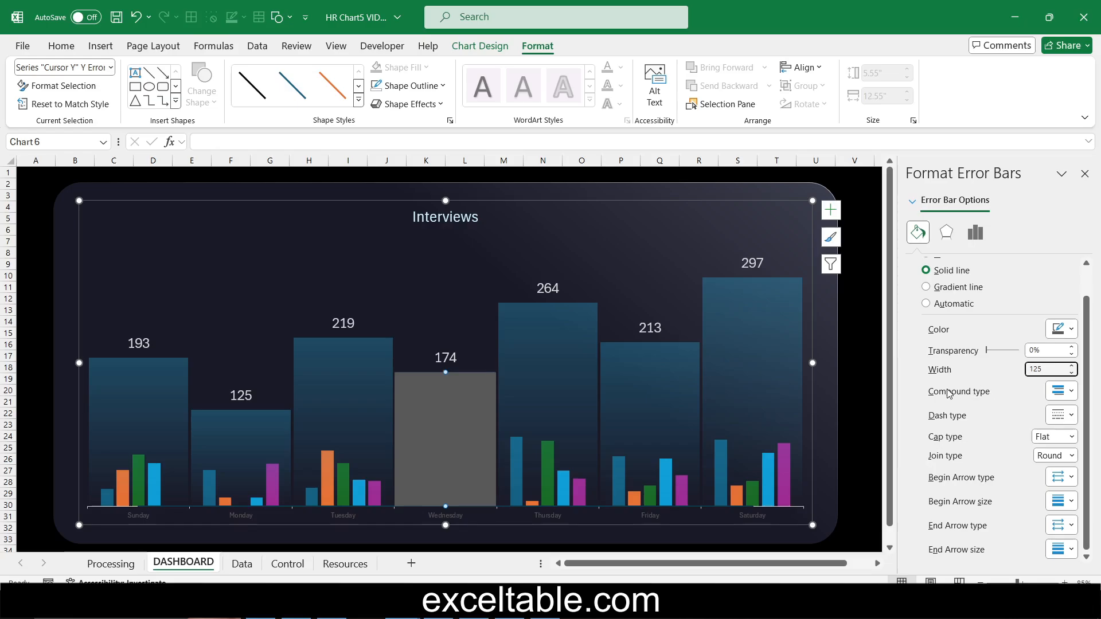
# - Make the error bar a gradient line, remove the 74% gradient stop, and move the remaining middle stop to about 54%
pyautogui.click(947, 290)
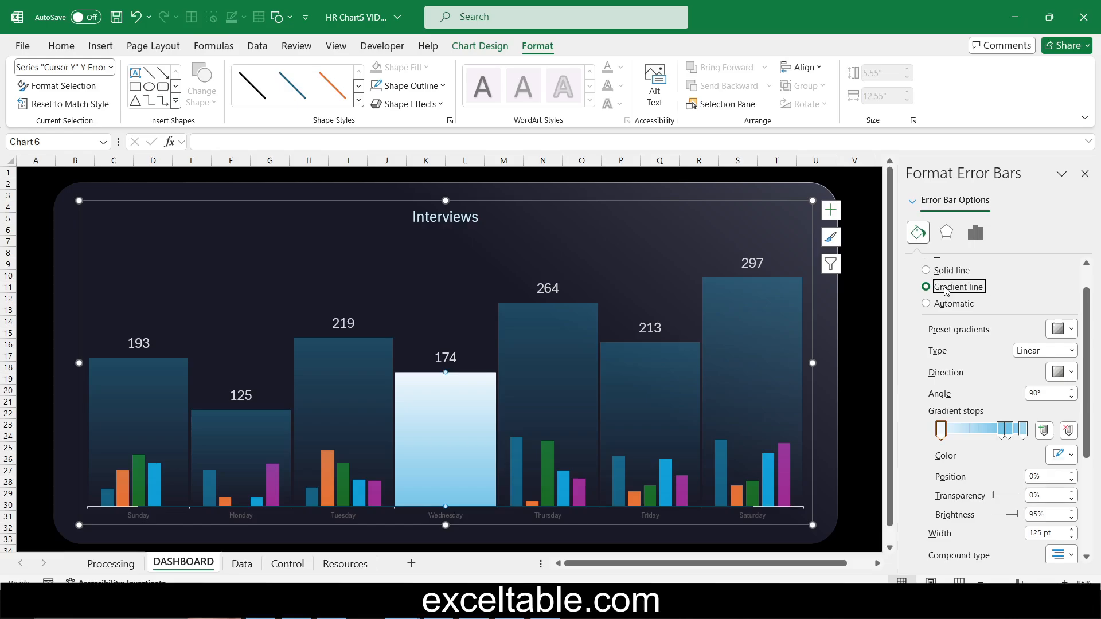
pyautogui.click(1001, 433)
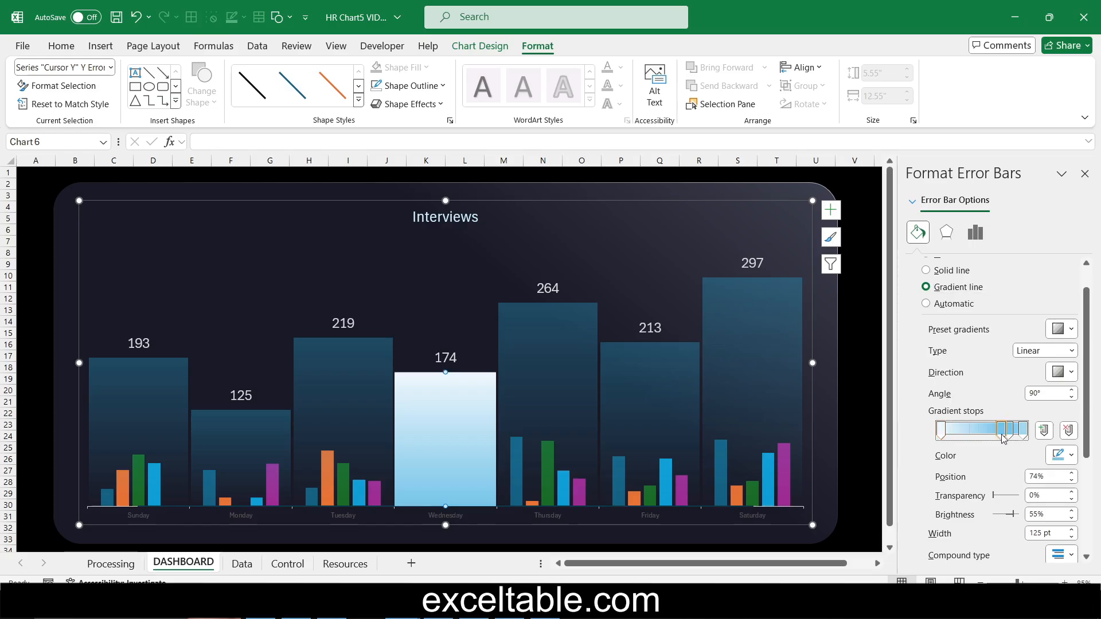
pyautogui.click(1067, 431)
pyautogui.moveTo(1009, 431); pyautogui.dragTo(988, 433)
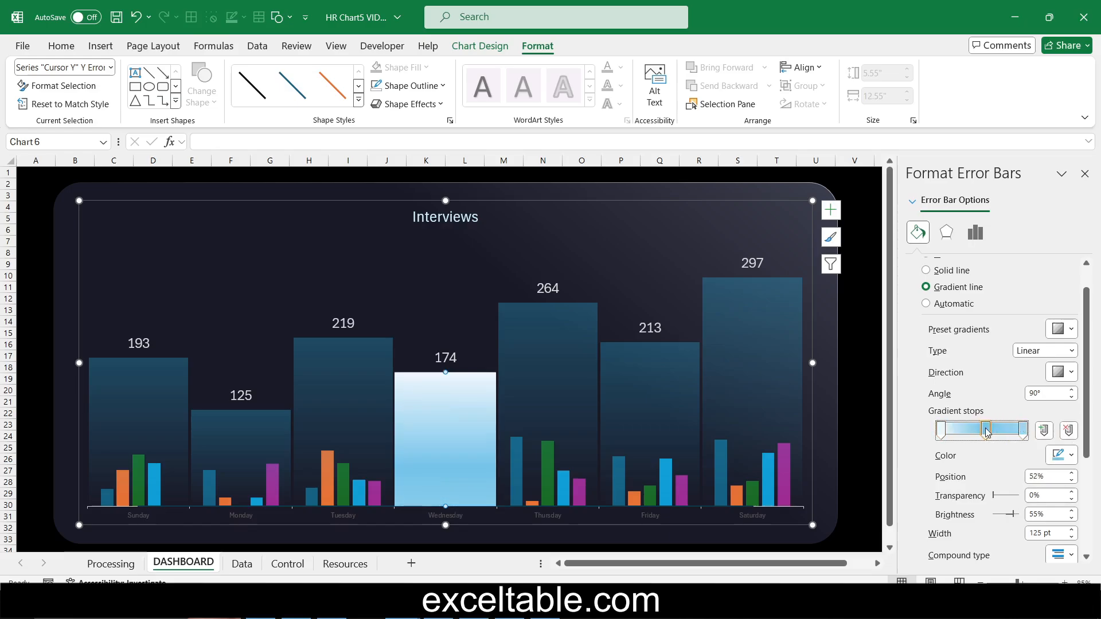
# - Color the first gradient stop of the error bar line pale blue with 80% brightness
pyautogui.click(942, 430)
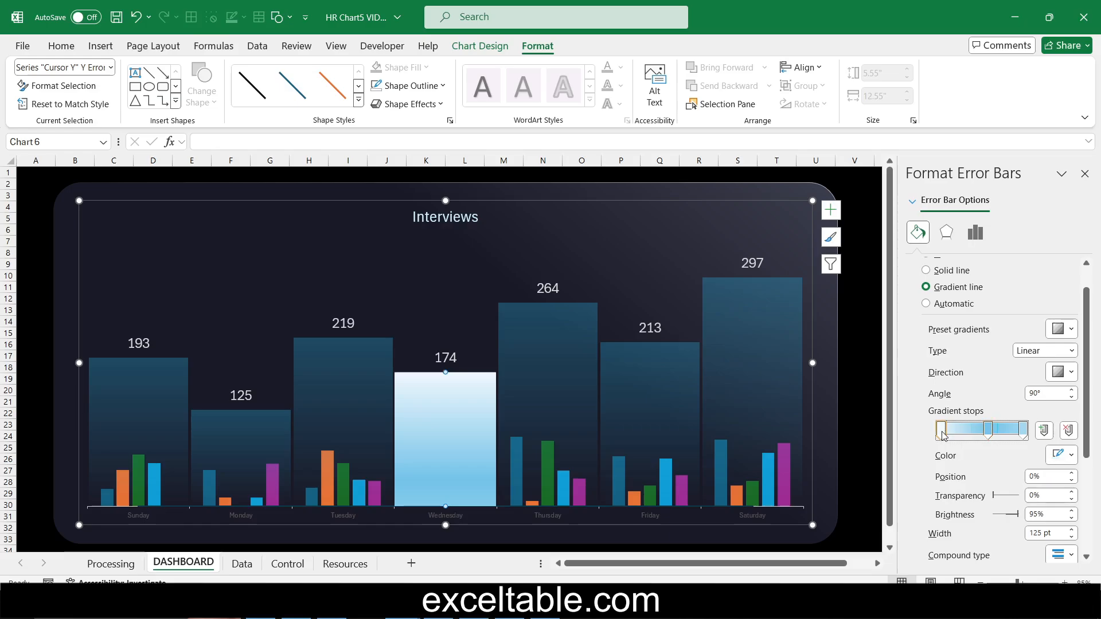
pyautogui.click(1068, 457)
pyautogui.click(1067, 299)
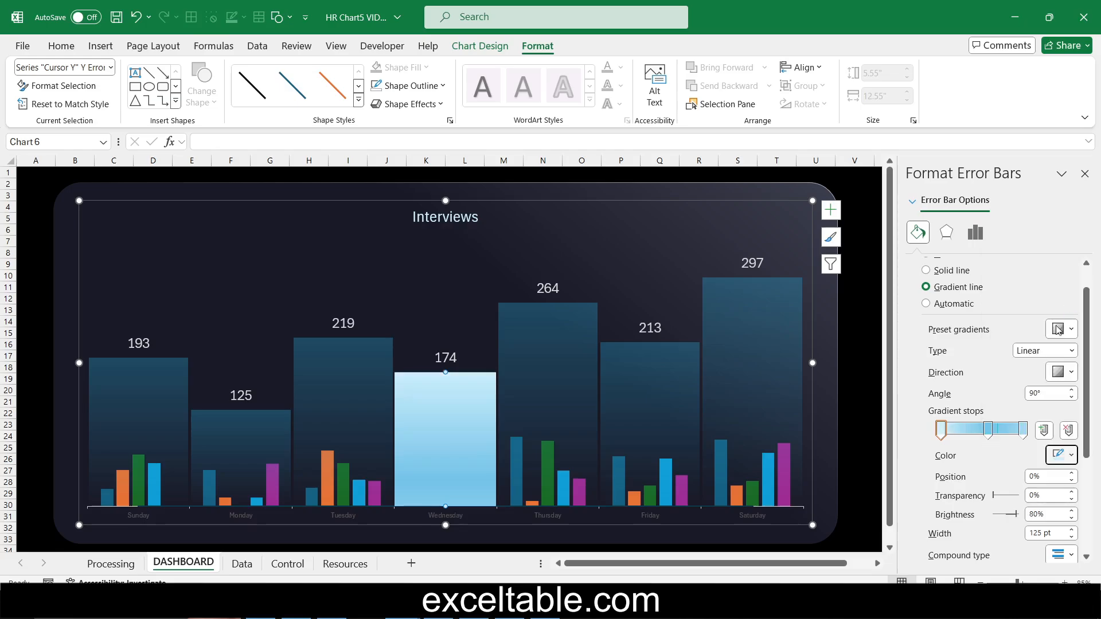
# - Set the middle gradient stop's color to hex #10A8E2
pyautogui.click(988, 428)
pyautogui.click(1061, 458)
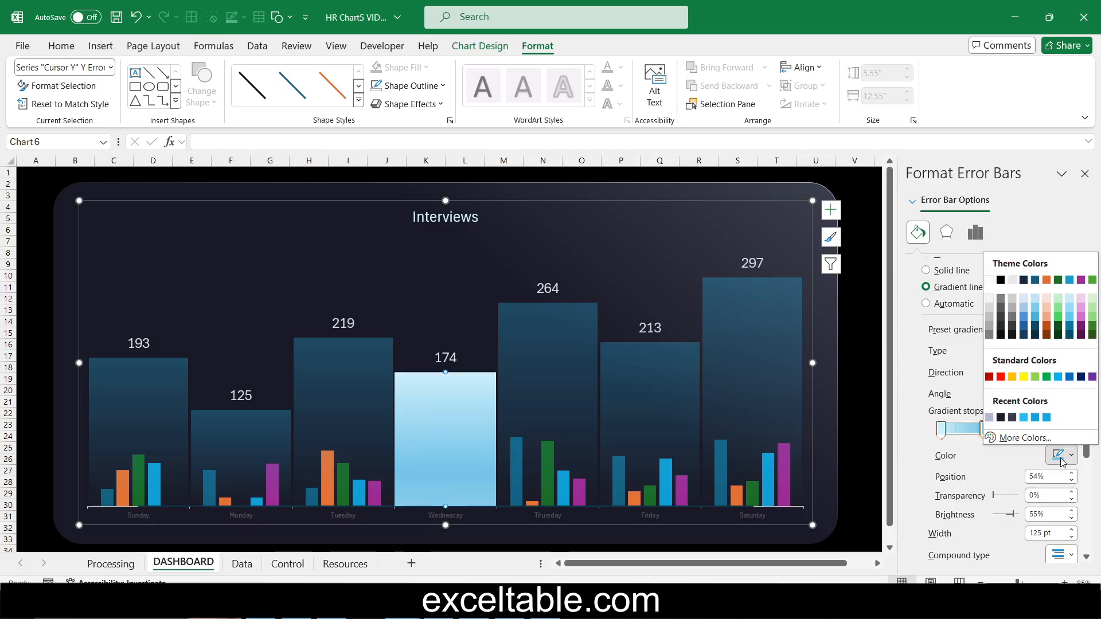
pyautogui.click(1025, 437)
pyautogui.doubleClick(817, 419)
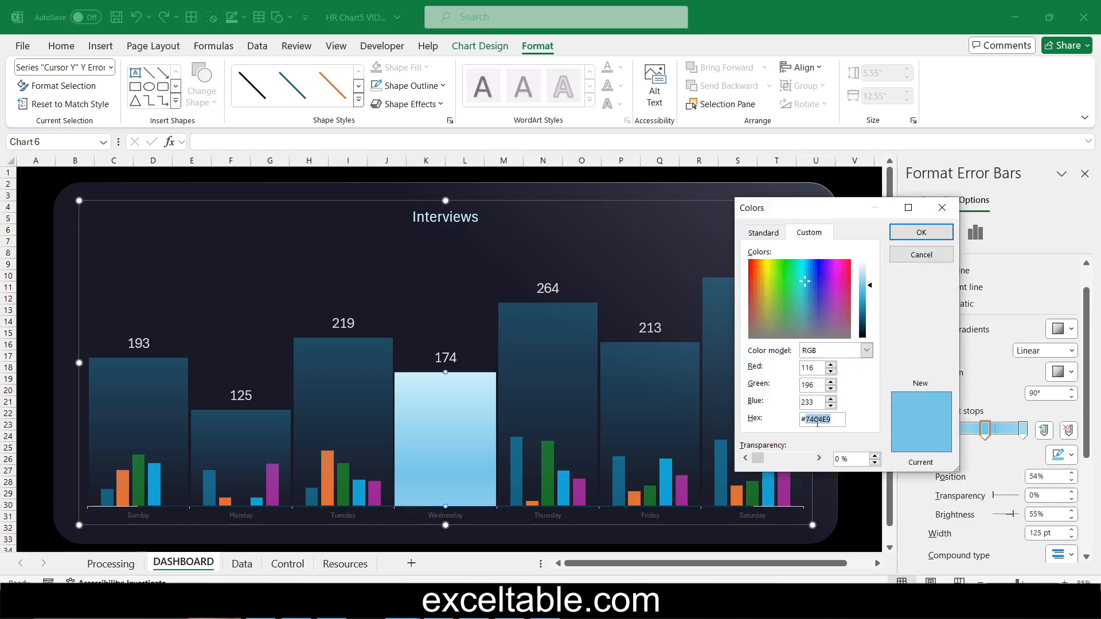
pyautogui.write('10A8E2')
pyautogui.click(819, 403)
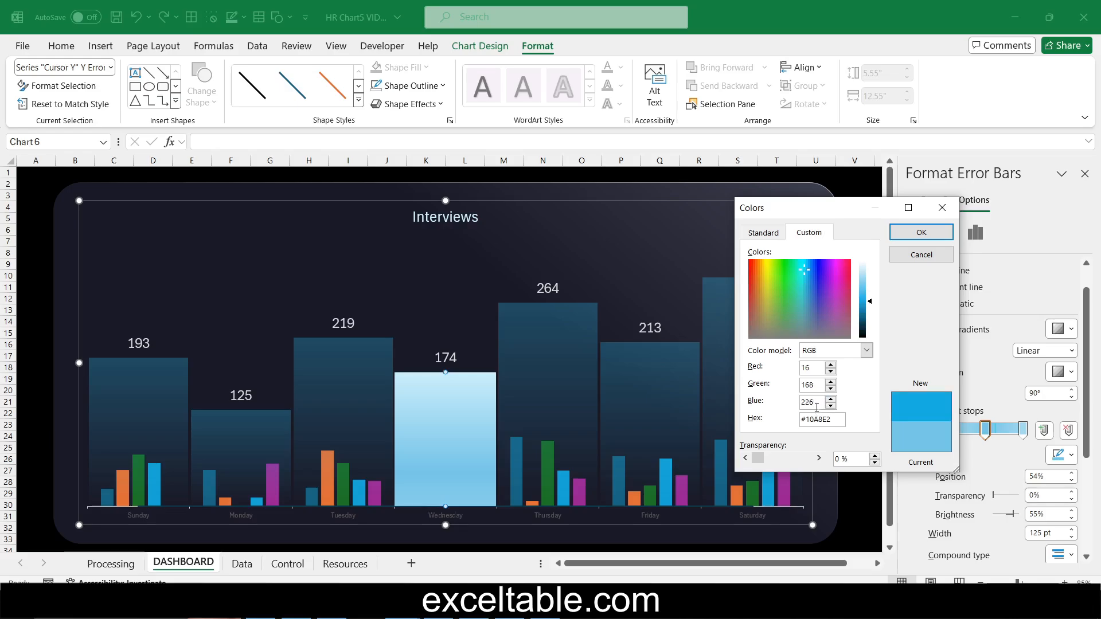
pyautogui.click(925, 233)
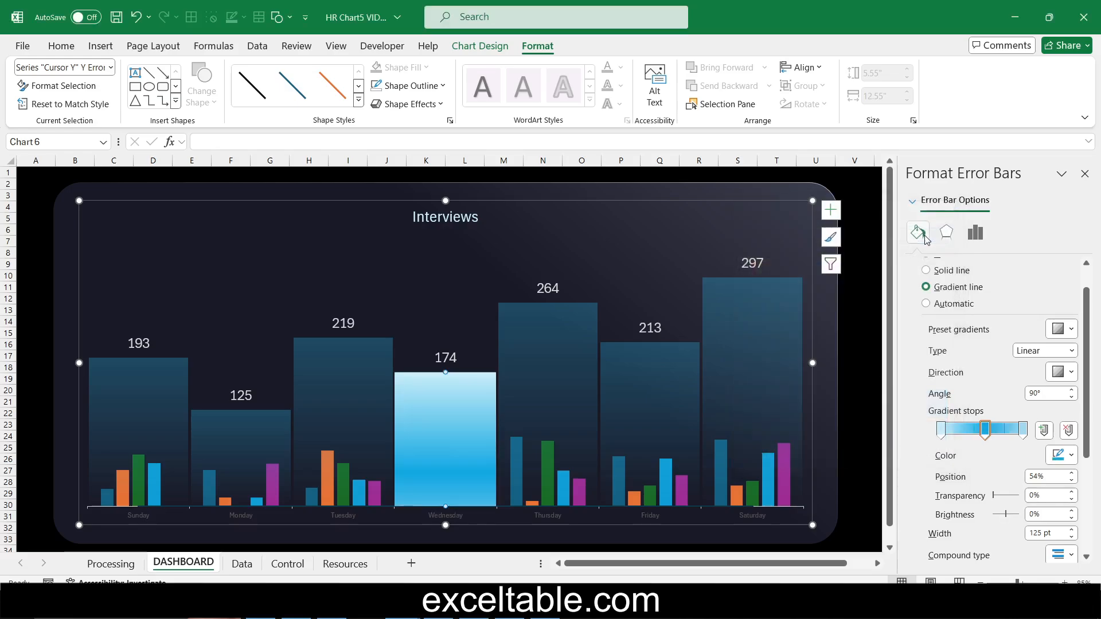
# - Set the middle gradient stop's transparency to 88%
pyautogui.doubleClick(1043, 494)
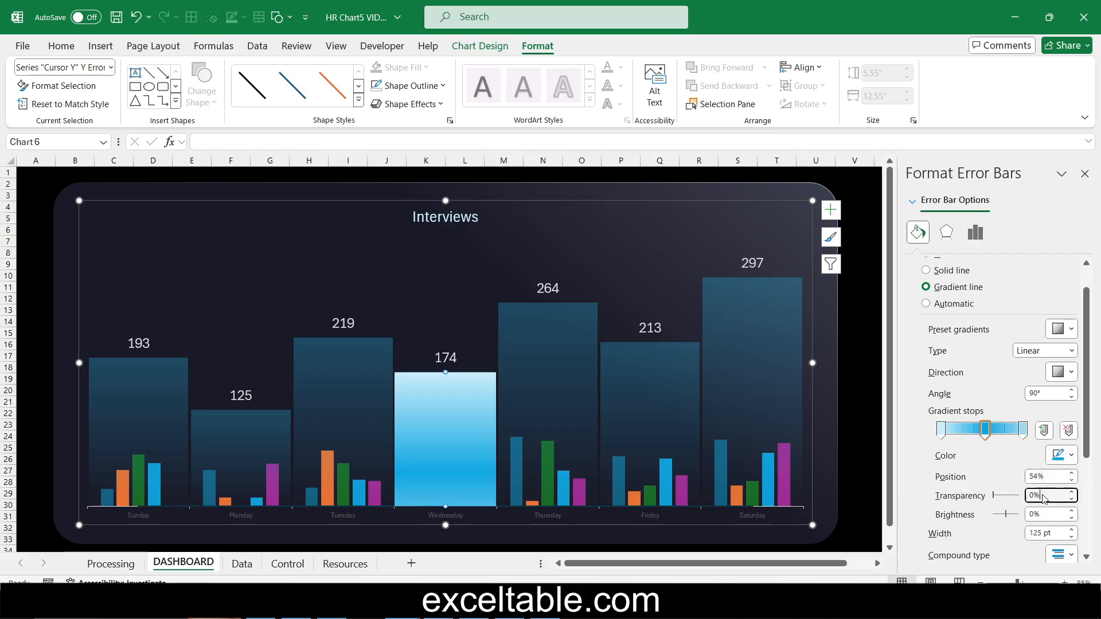
pyautogui.write('88')
pyautogui.press('Return')
# - Set the middle gradient stop's brightness to 48% on the Cursor Y error bar line
pyautogui.click(1036, 515)
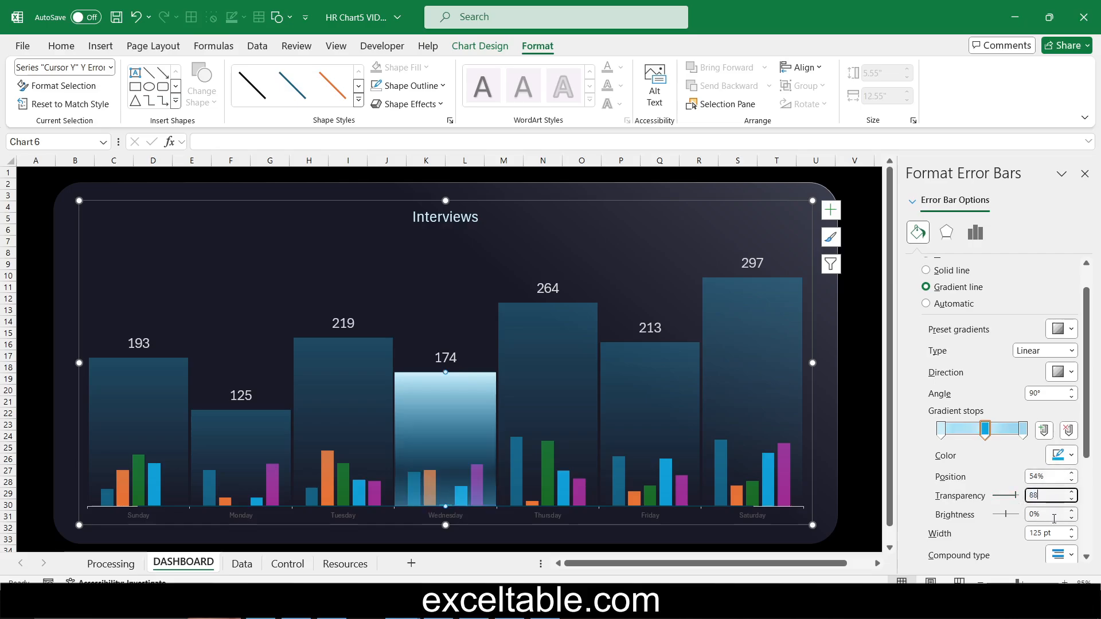
pyautogui.doubleClick(1036, 516)
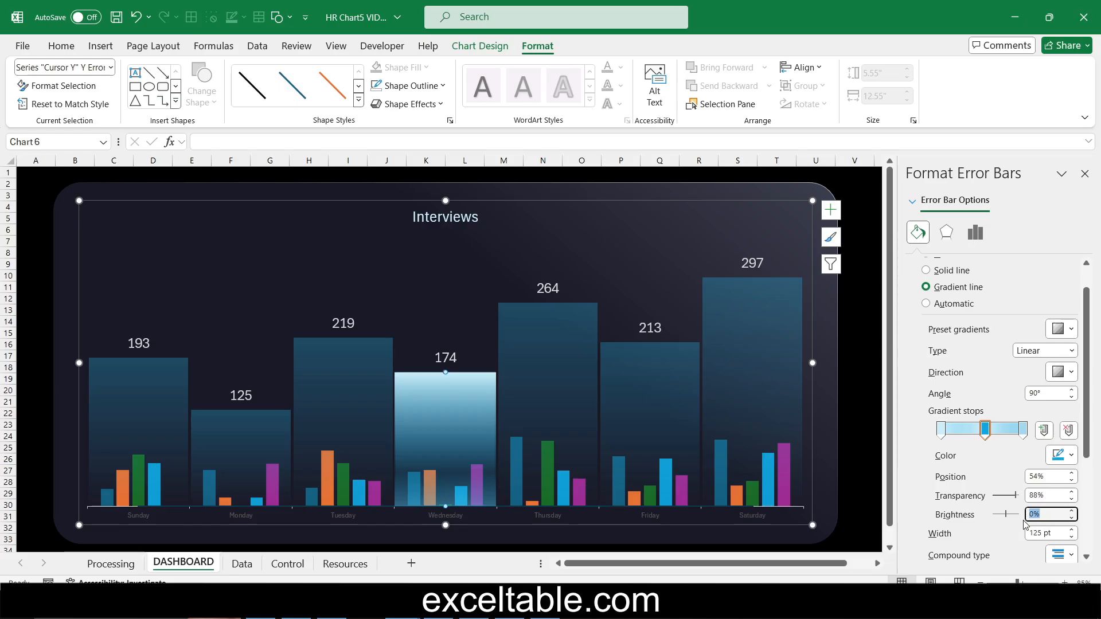
pyautogui.write('48')
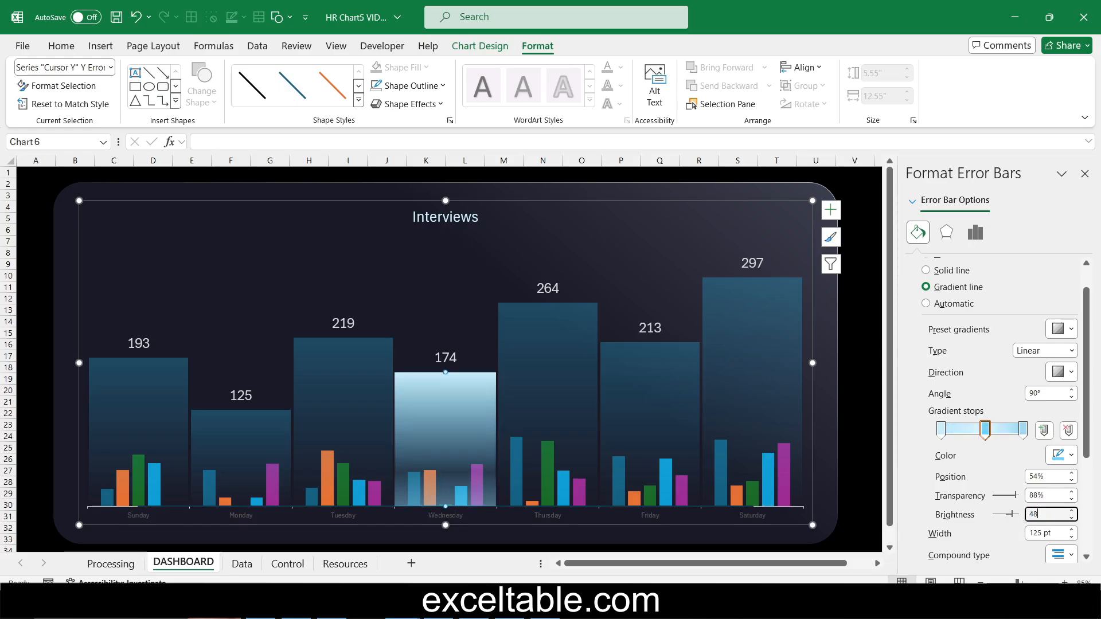
# - Set the last gradient stop's color to hex #0FA0D8 on the error bar line
pyautogui.click(1023, 429)
pyautogui.click(1061, 452)
pyautogui.click(1024, 438)
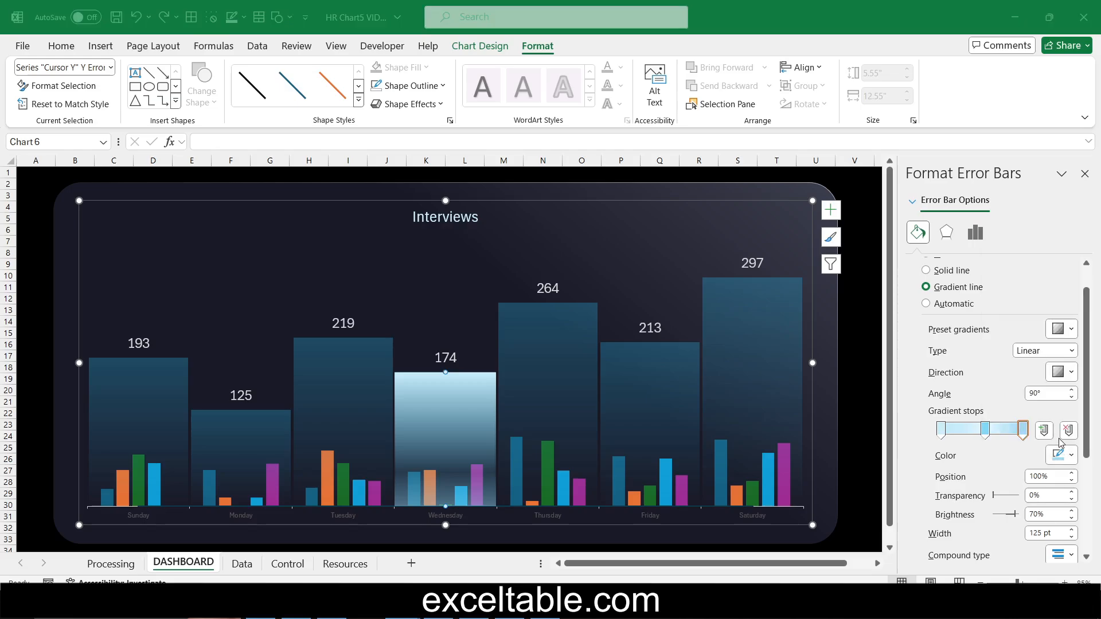
pyautogui.doubleClick(827, 418)
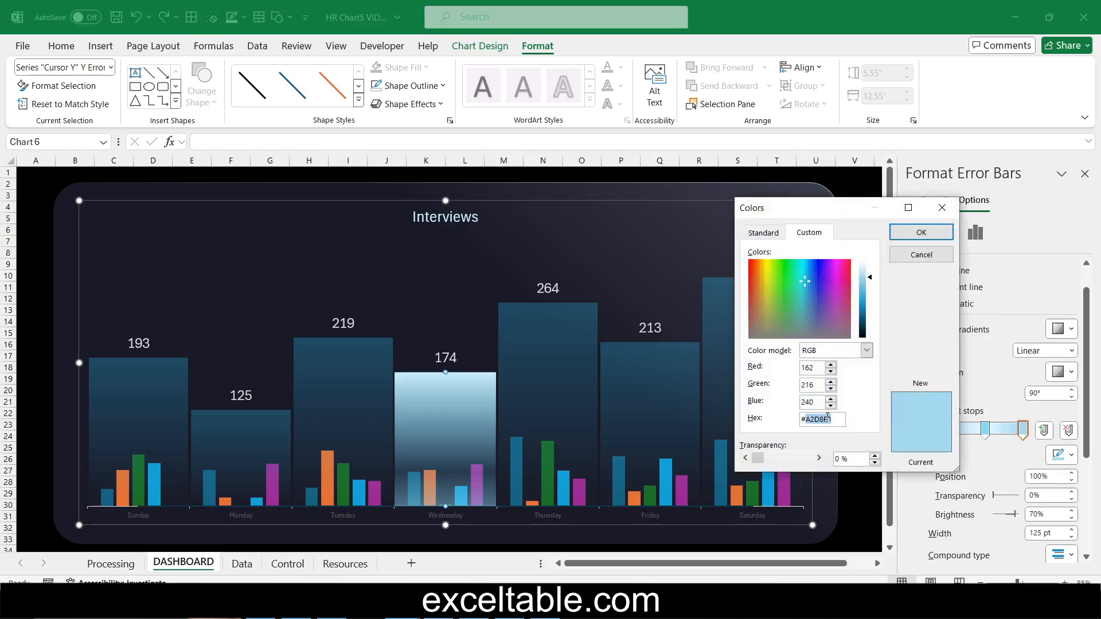
pyautogui.write('0FA0')
pyautogui.press('Tab')
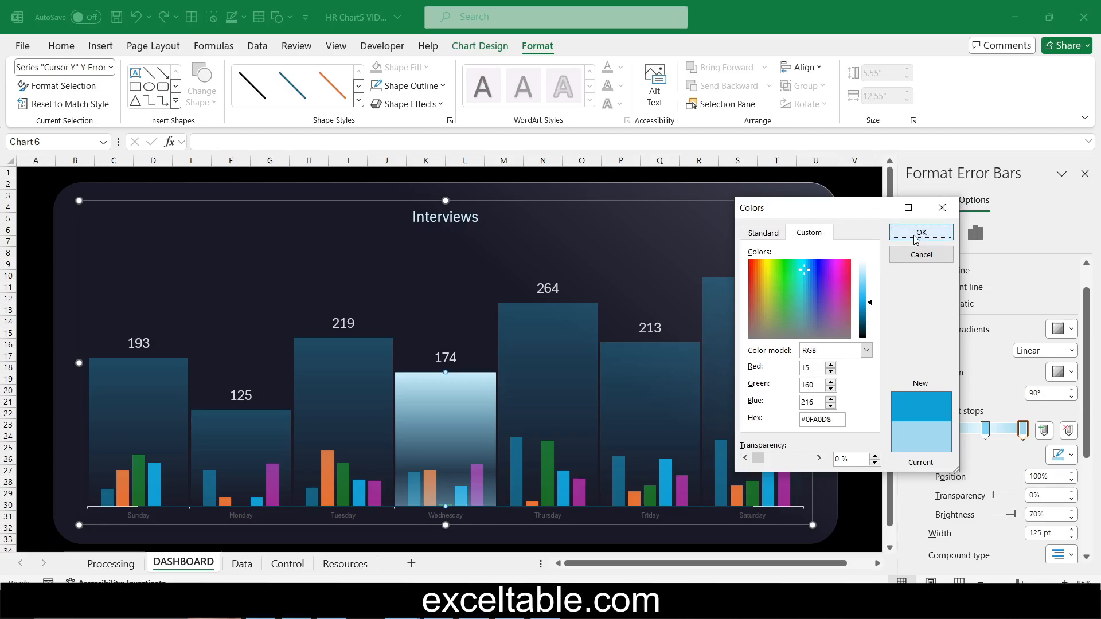
pyautogui.click(919, 232)
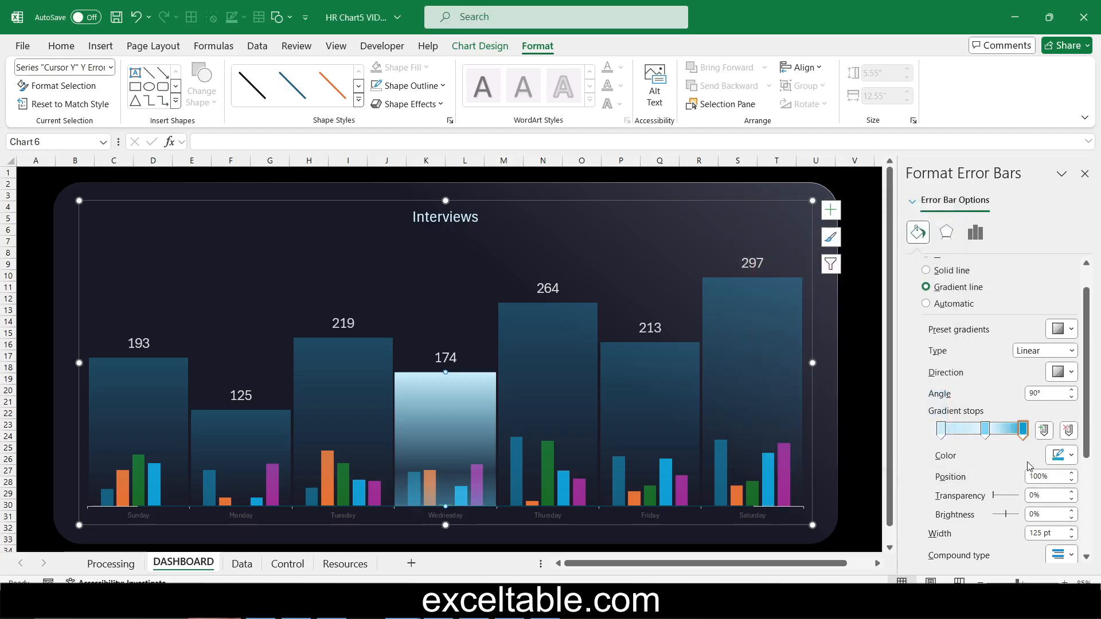
# - Make the last gradient stop of the error bar line fully transparent at 100%
pyautogui.click(1026, 436)
pyautogui.click(1020, 494)
pyautogui.moveTo(994, 495); pyautogui.dragTo(1031, 497)
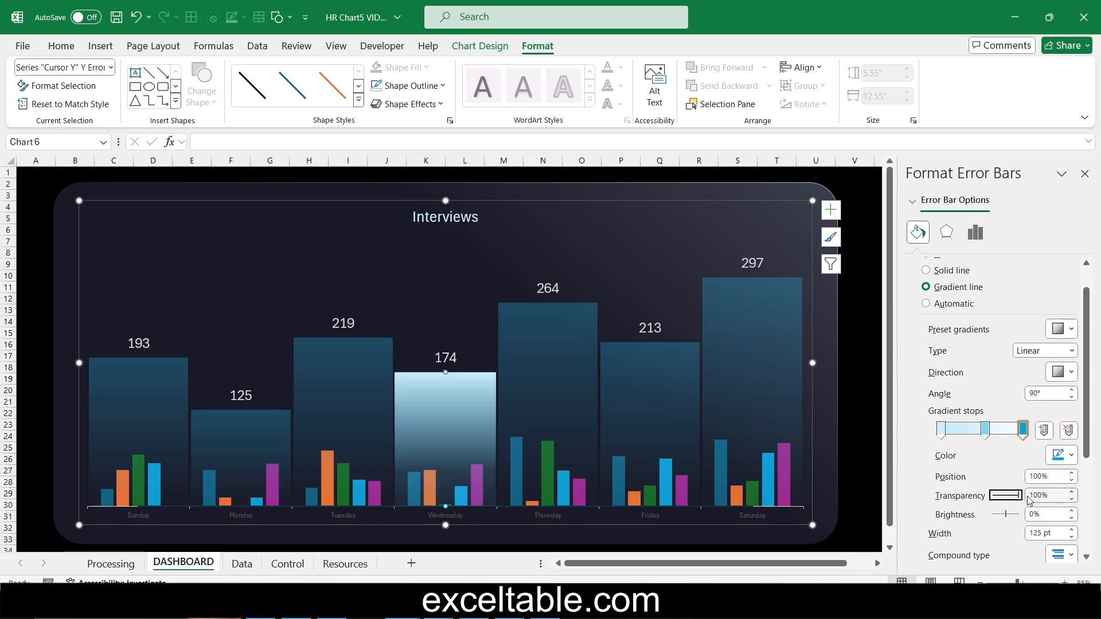
# - Set the first gradient stop's transparency to 70% on the error bar line
pyautogui.click(943, 434)
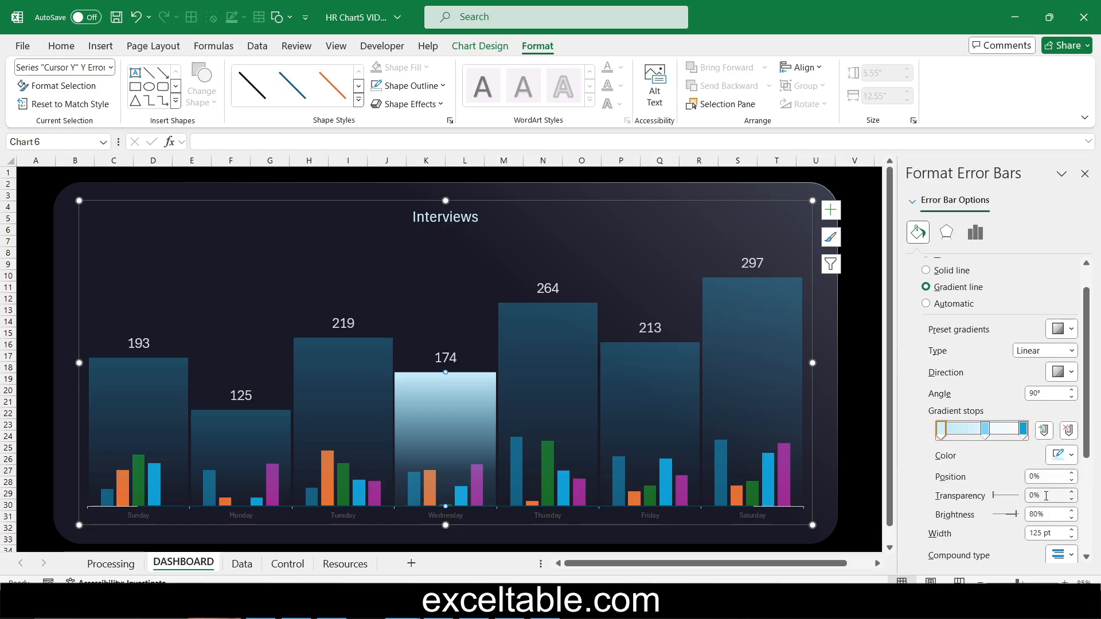
pyautogui.moveTo(1045, 494); pyautogui.dragTo(1021, 496)
pyautogui.write('70')
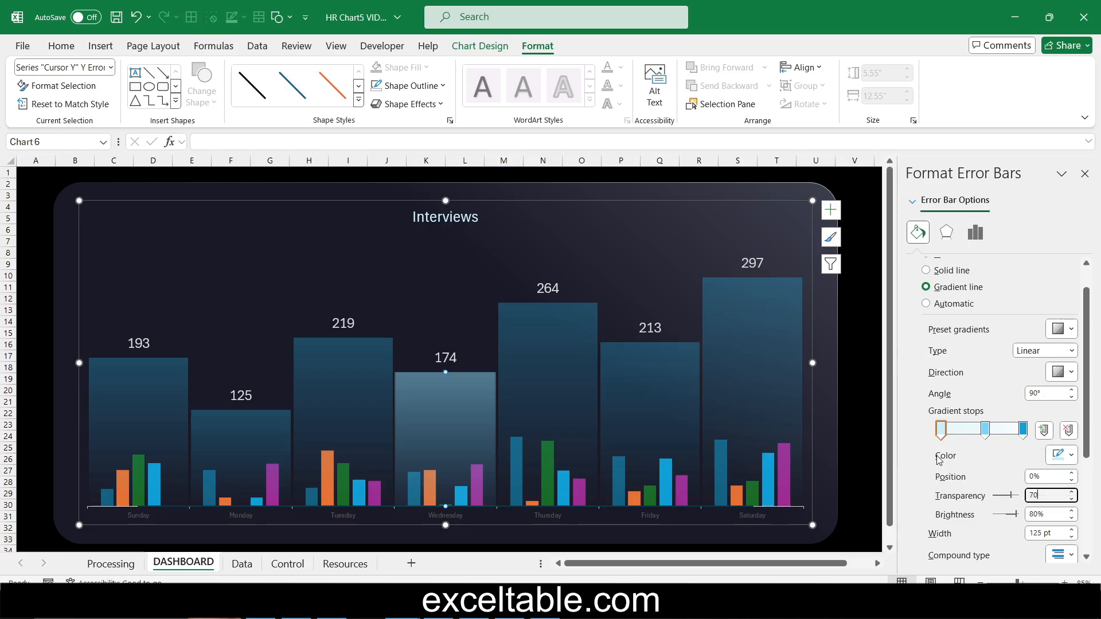
# - Set the transparency of the error bar line's first gradient stop to 30%
pyautogui.click(985, 429)
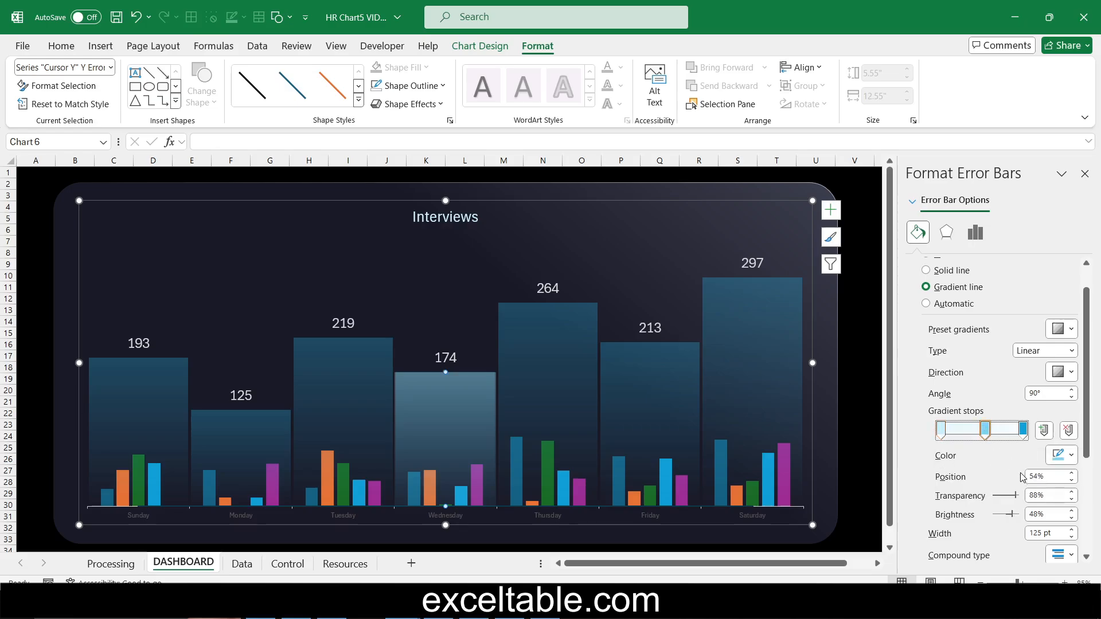
pyautogui.click(941, 429)
pyautogui.click(1013, 497)
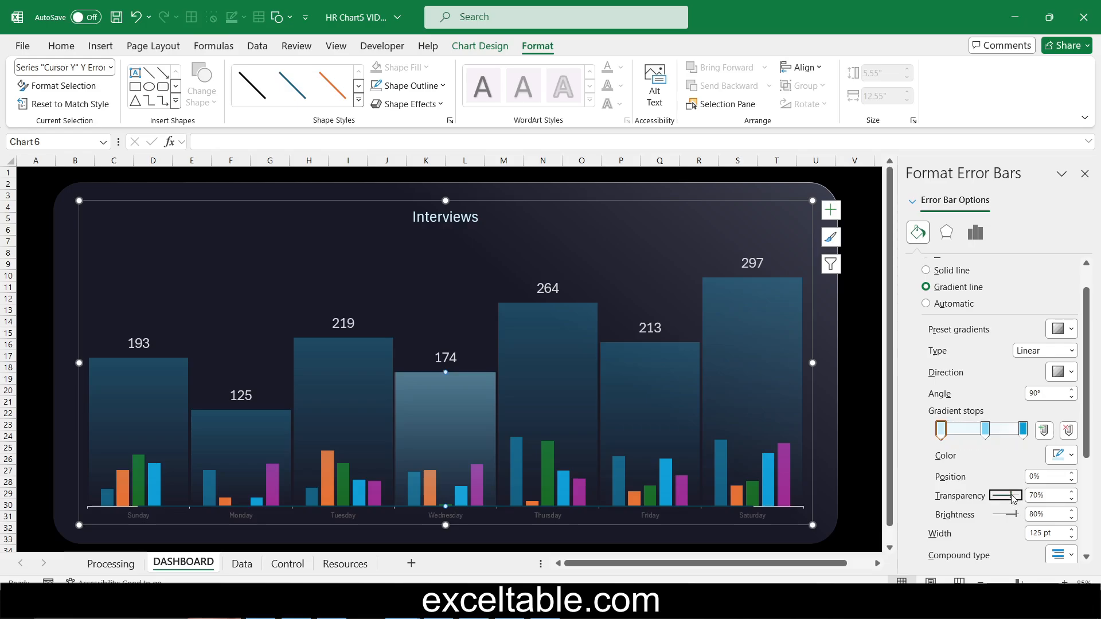
pyautogui.moveTo(1013, 496); pyautogui.dragTo(1003, 499)
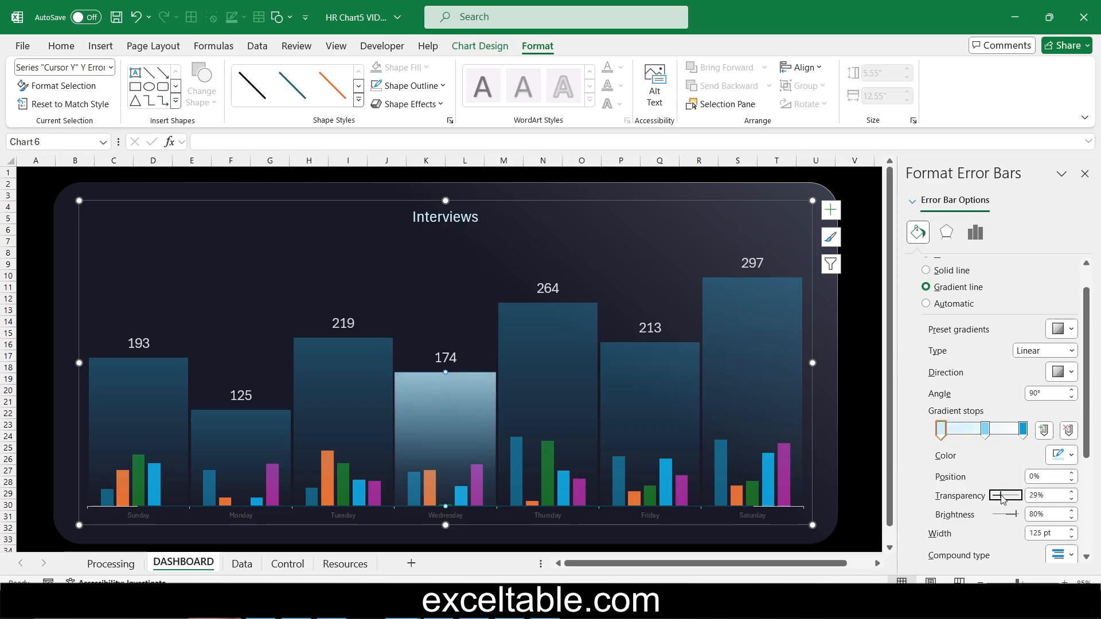
pyautogui.click(1032, 494)
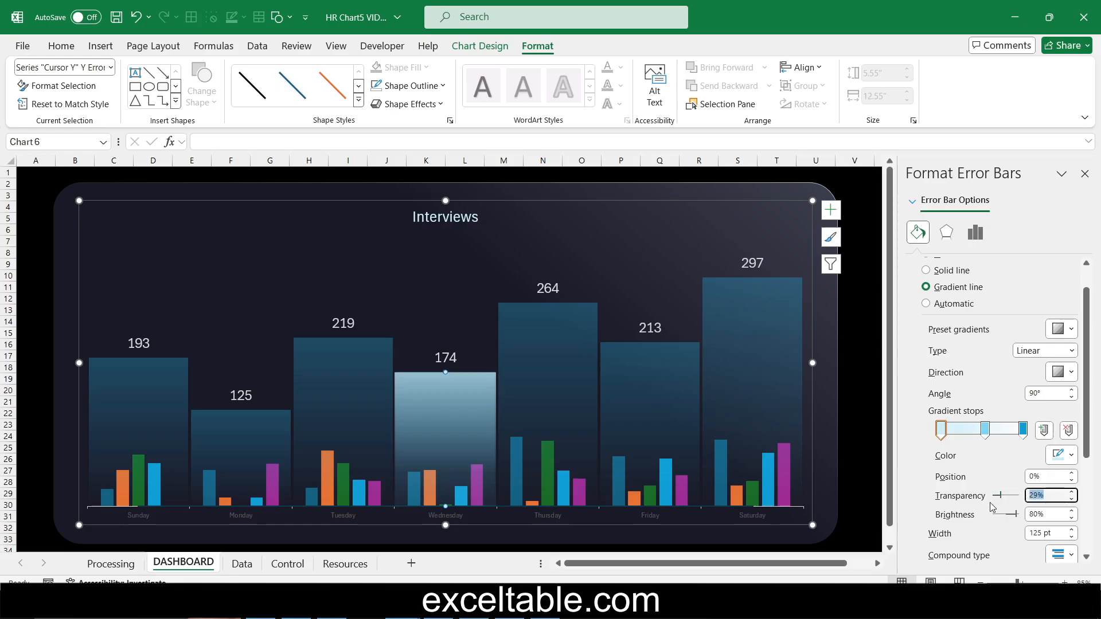
pyautogui.write('30')
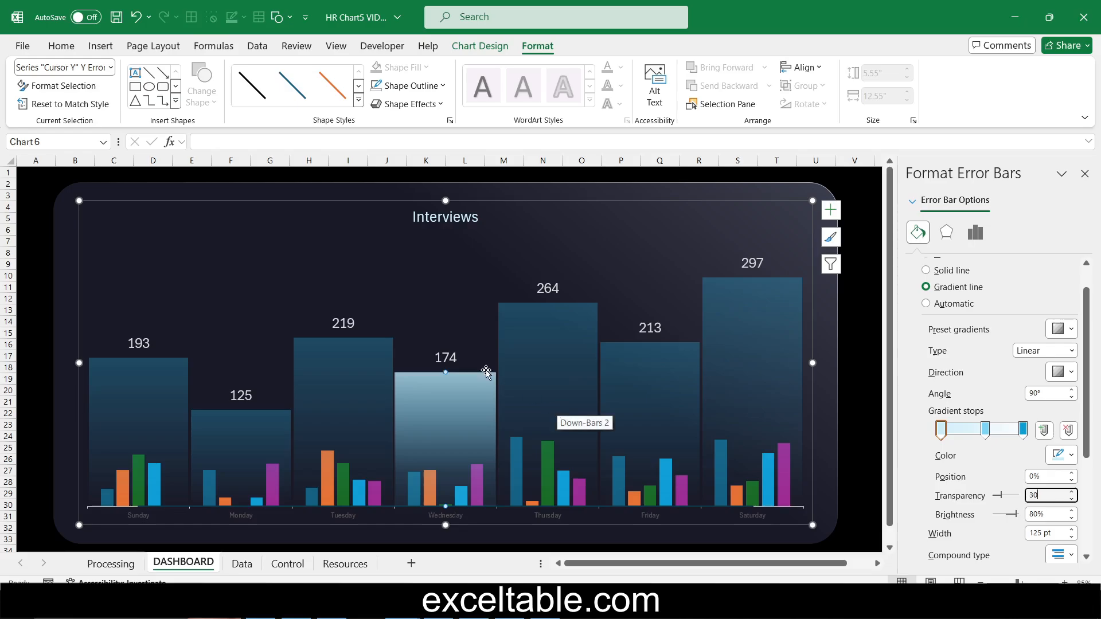
# - Select the Cursor Y series and add data labels positioned above its points
pyautogui.click(445, 370)
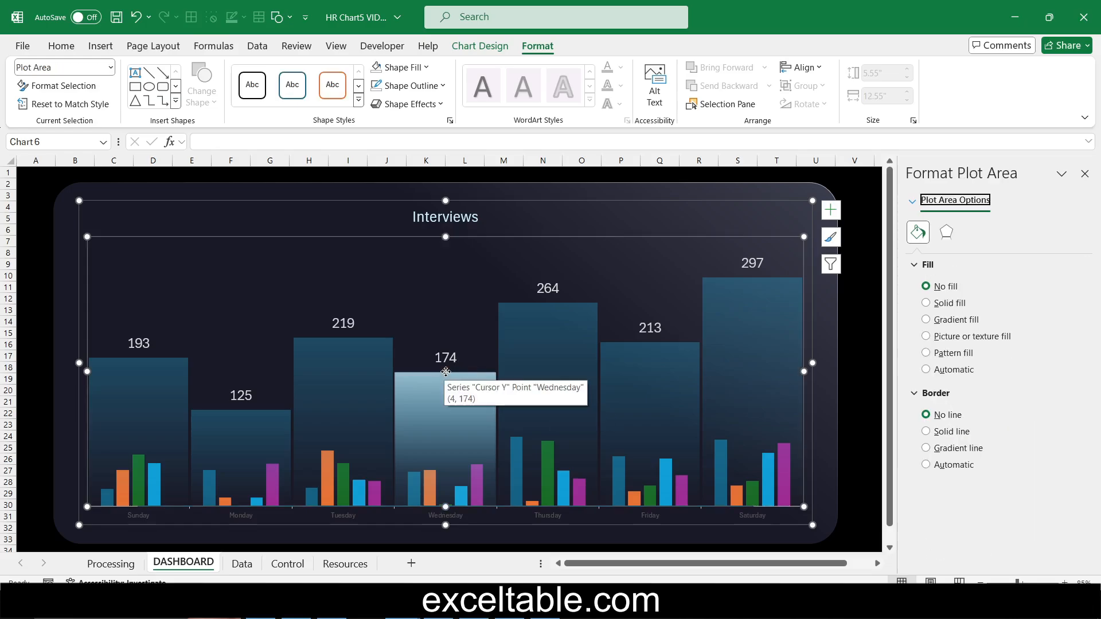
pyautogui.click(444, 372)
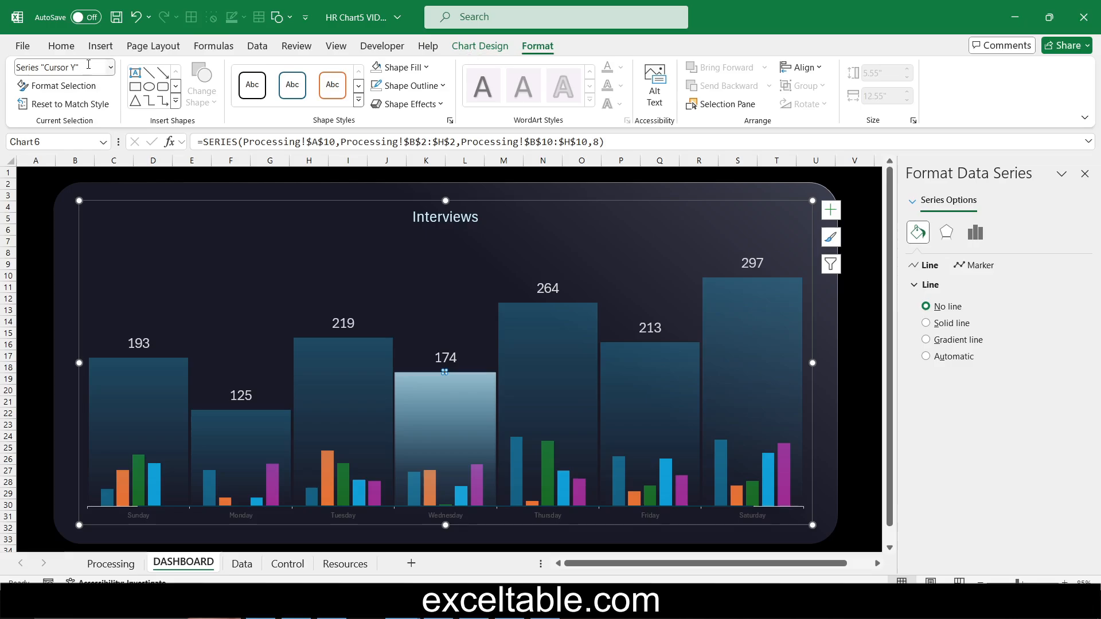
pyautogui.click(111, 68)
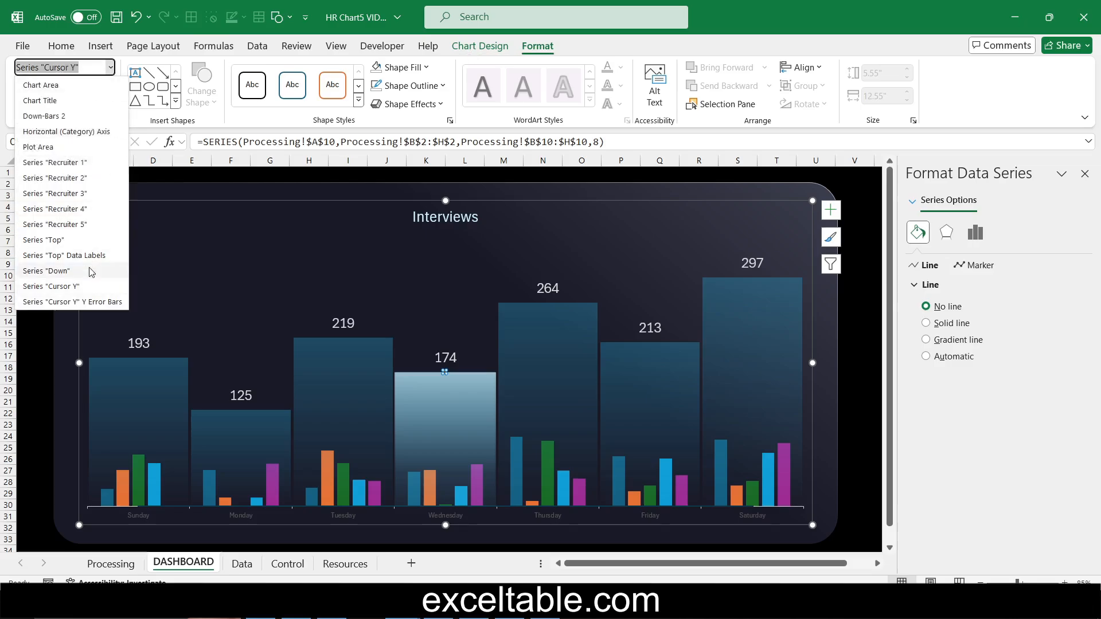
pyautogui.click(63, 286)
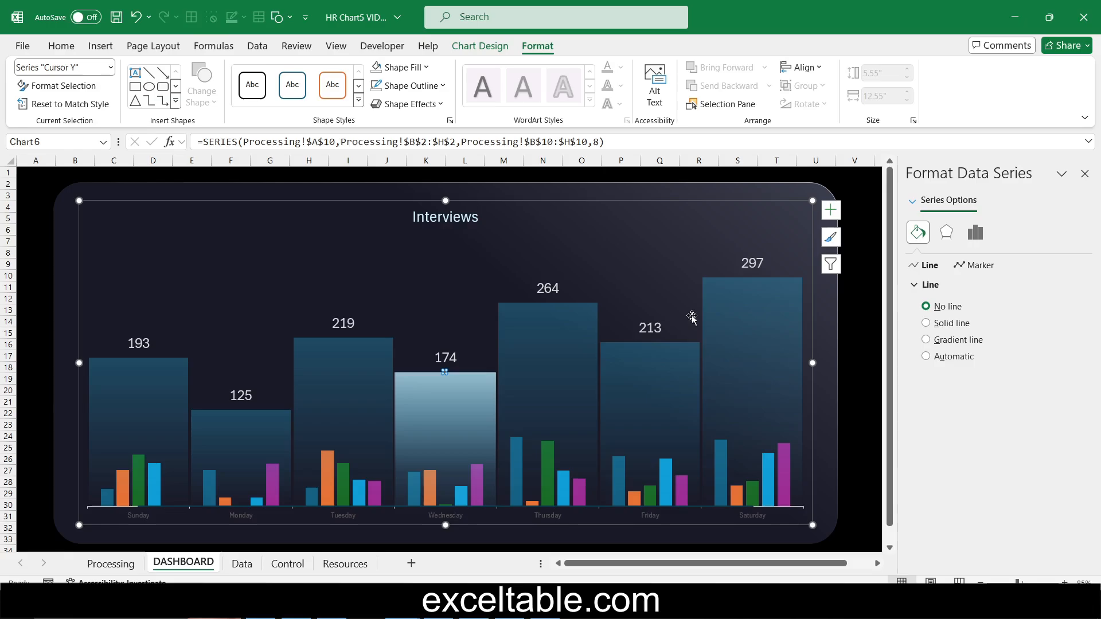
pyautogui.click(832, 210)
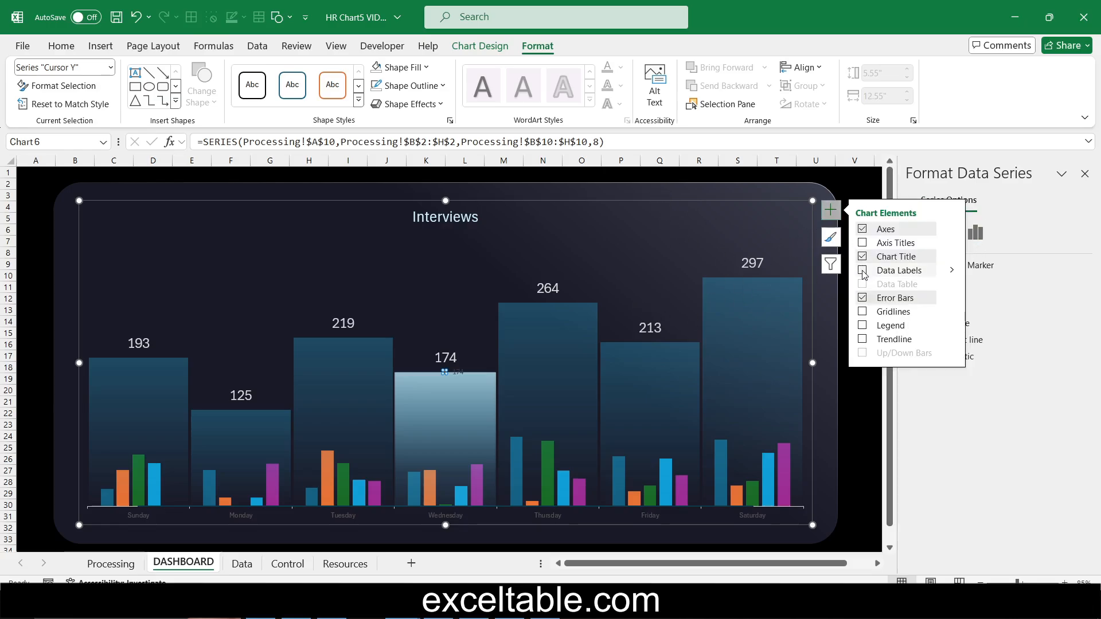
pyautogui.click(952, 270)
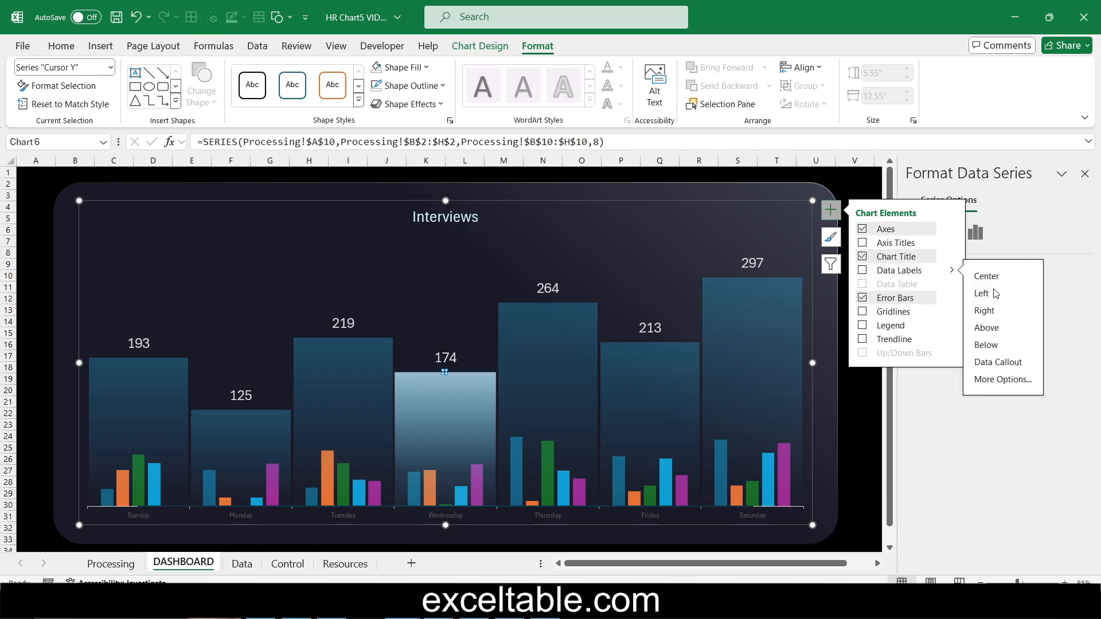
pyautogui.click(986, 329)
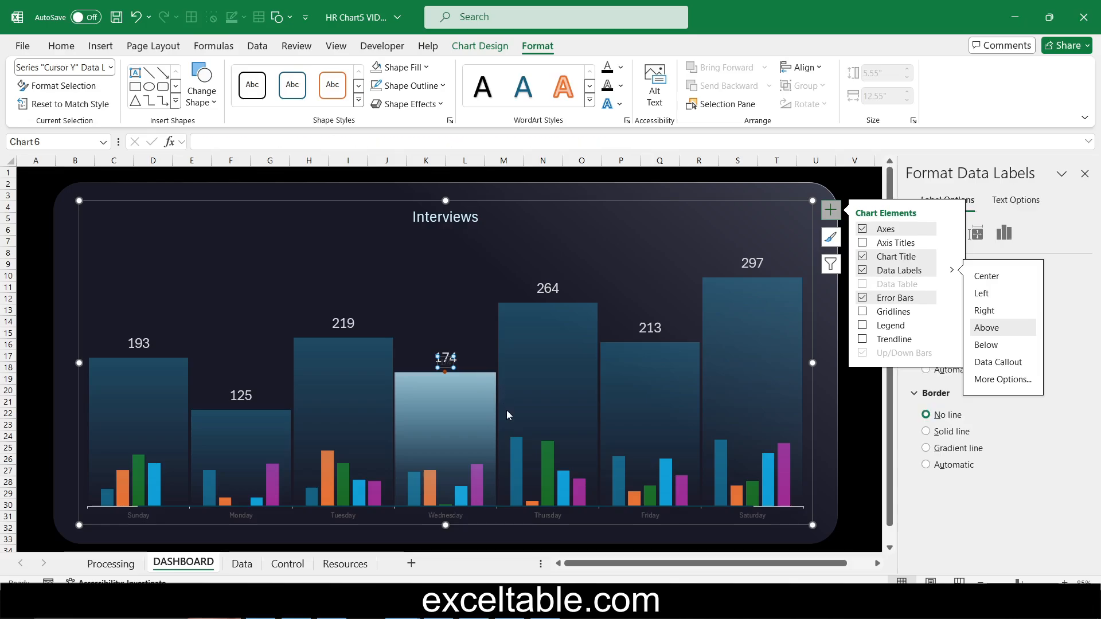
# - Change the shape of the Cursor Y data labels to a rounded rectangle
pyautogui.rightClick(448, 366)
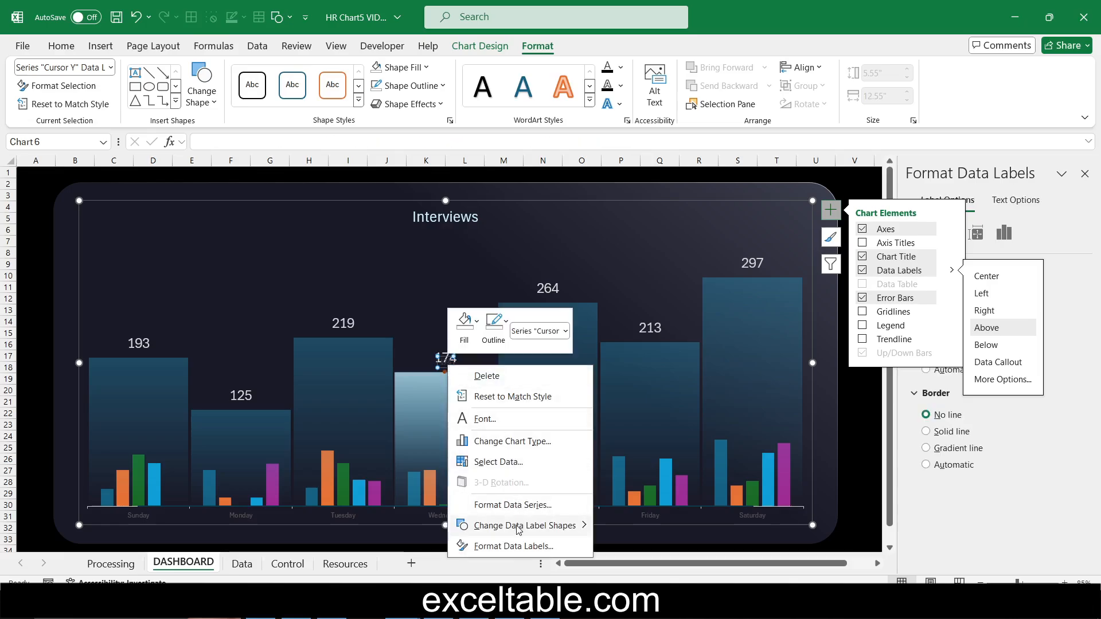
pyautogui.moveTo(519, 533)
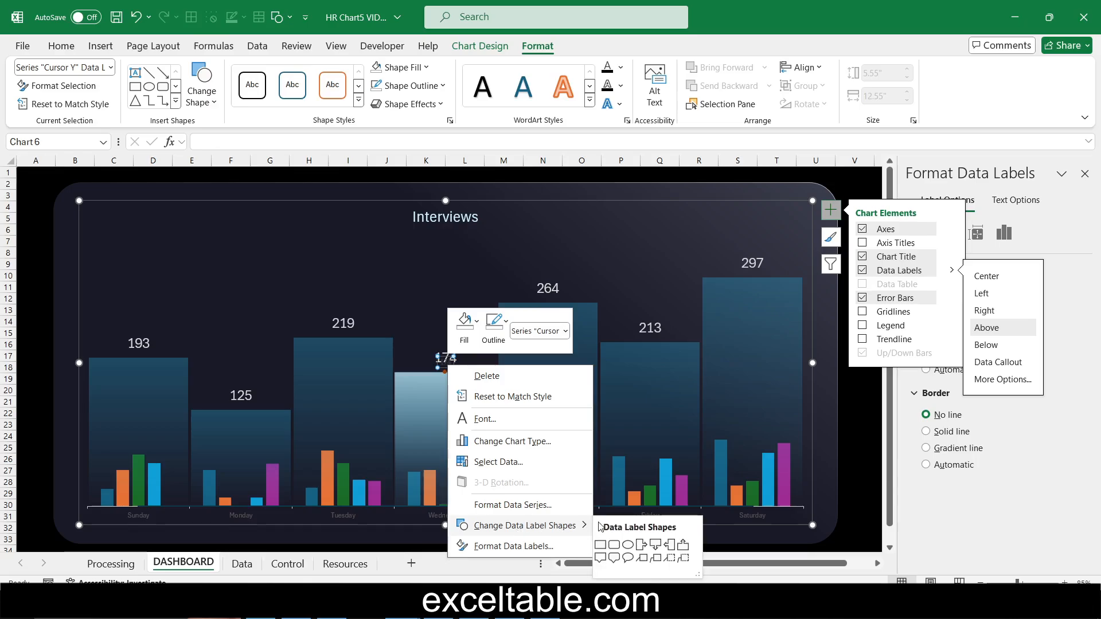
pyautogui.click(613, 545)
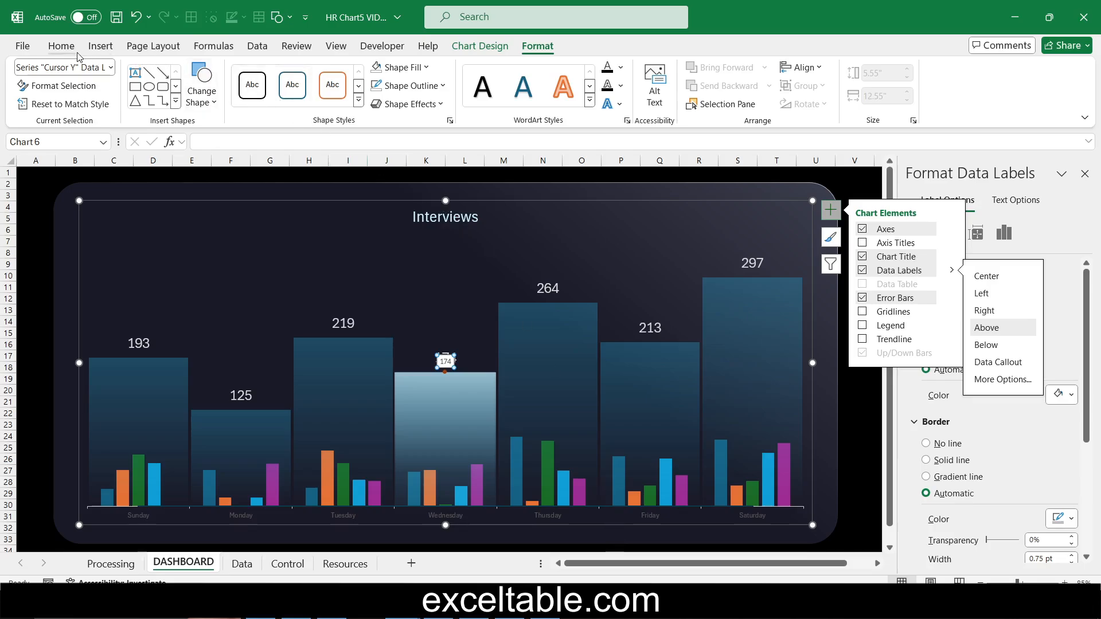
# - Set the font size of the Cursor Y data labels to 18
pyautogui.click(62, 46)
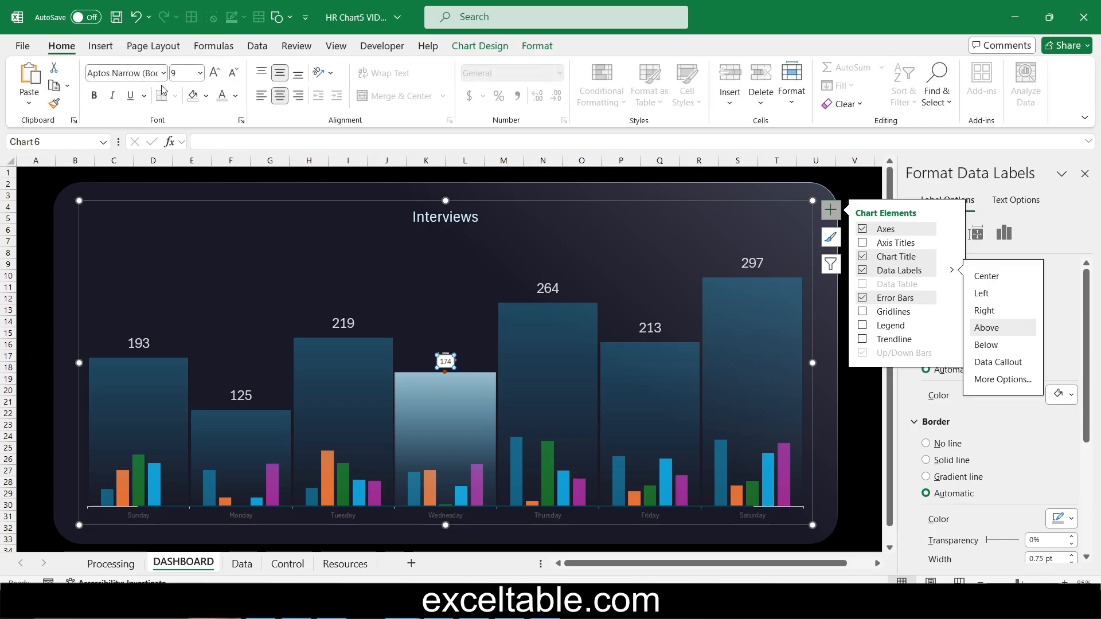
pyautogui.click(180, 76)
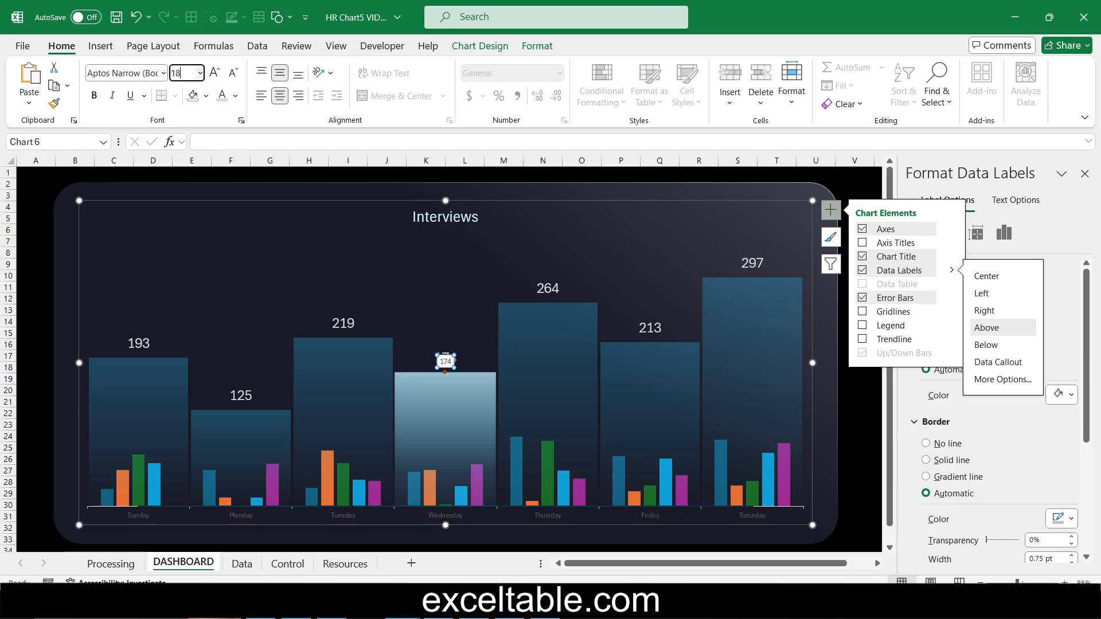
pyautogui.press('Return')
# - Resize Wednesday's Cursor Y data label to 0.35" high and 0.8" wide
pyautogui.click(443, 355)
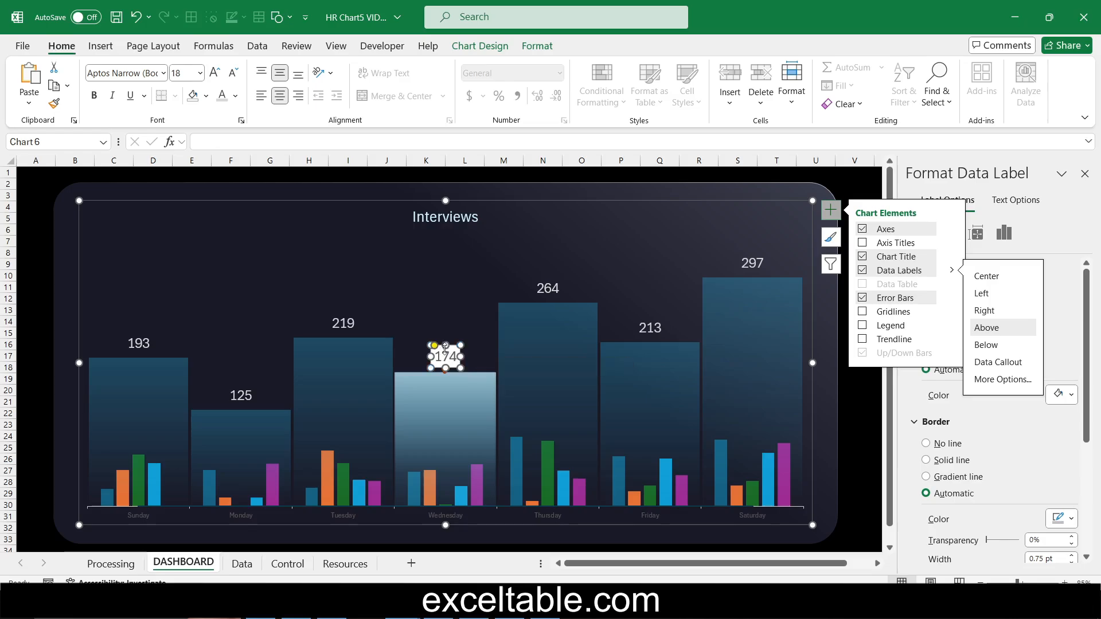
pyautogui.click(536, 47)
pyautogui.click(883, 73)
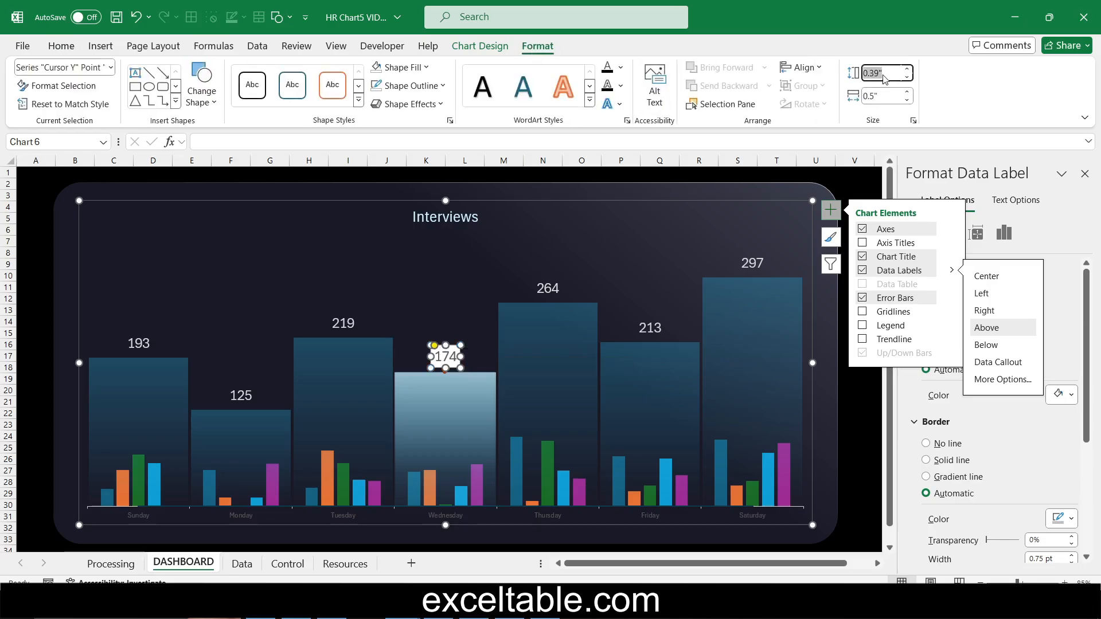
pyautogui.write('0.35')
pyautogui.press('Tab')
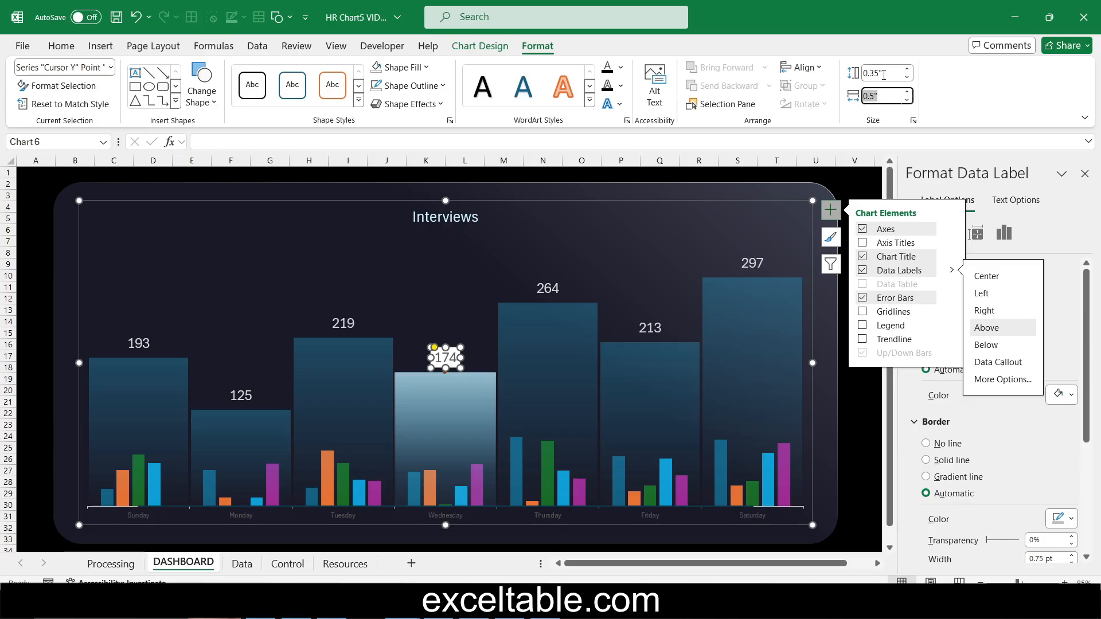
pyautogui.write('0.8')
pyautogui.press('Return')
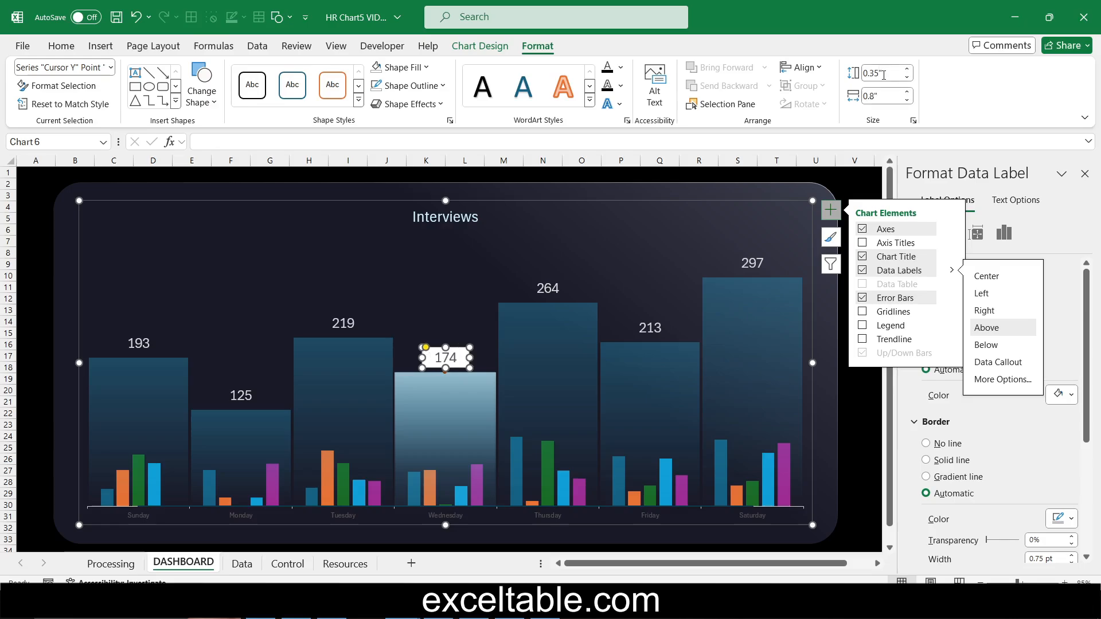
# - Select the Cursor Y series' data labels and remove their border line
pyautogui.click(457, 358)
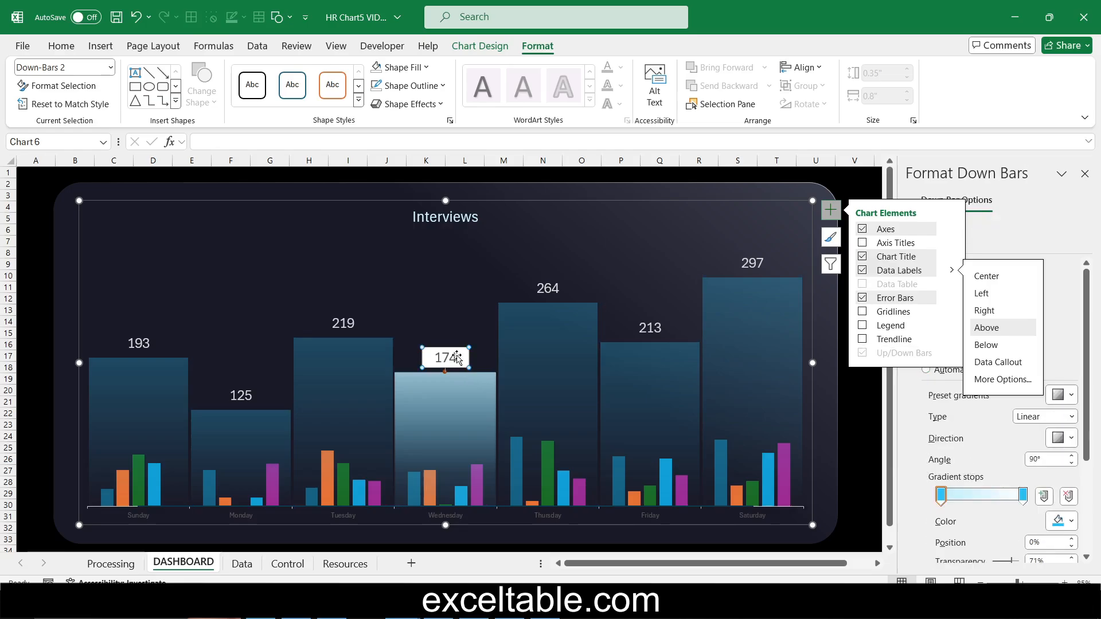
pyautogui.click(457, 358)
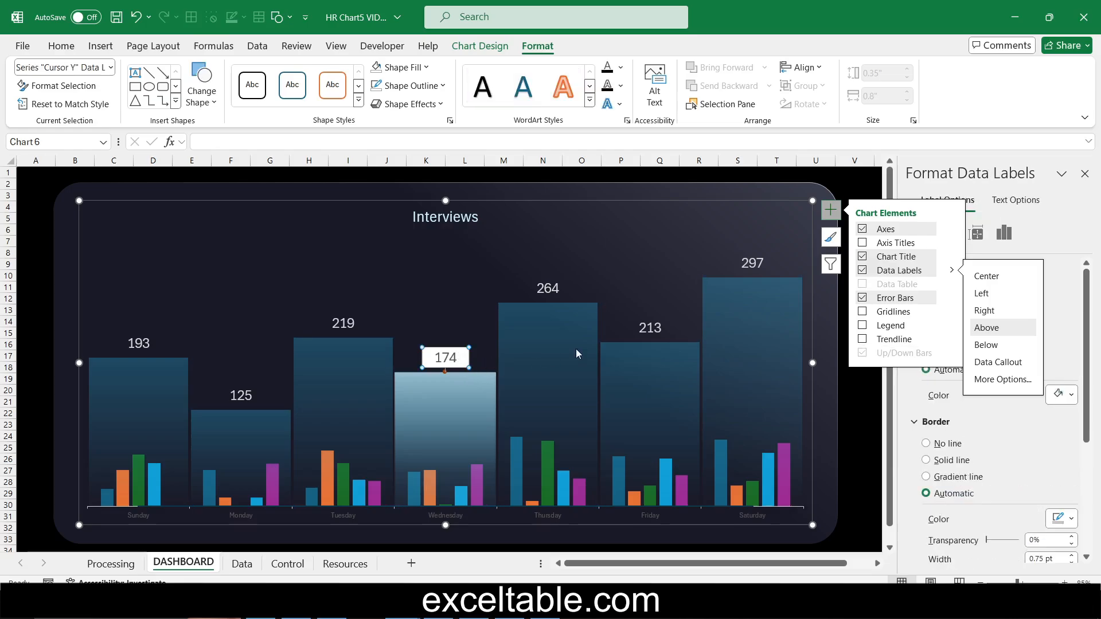
pyautogui.click(857, 395)
pyautogui.click(427, 351)
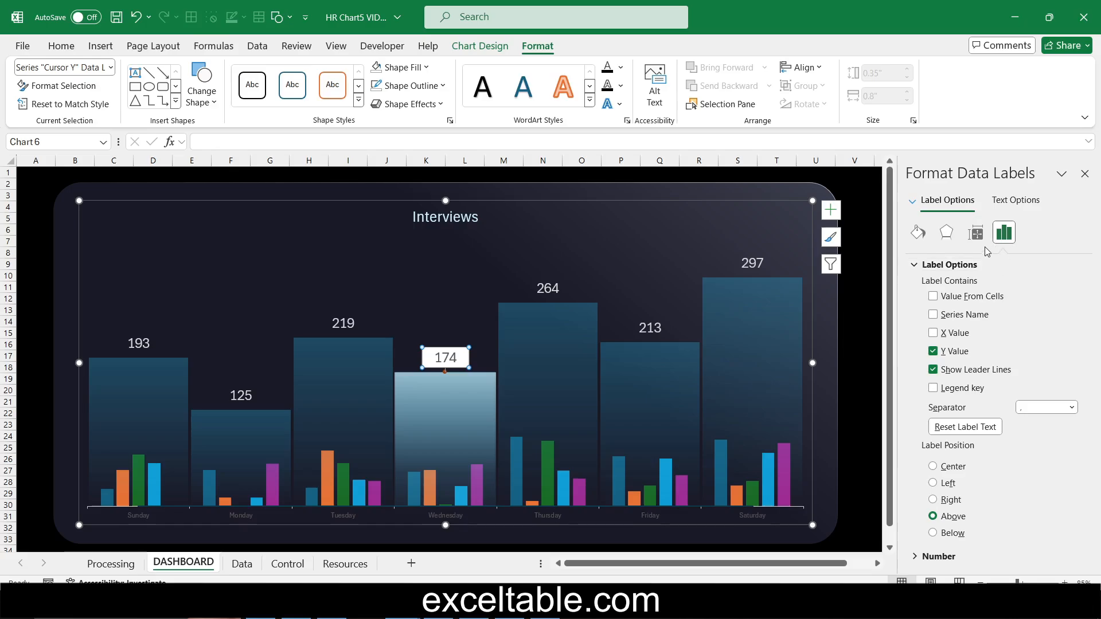
pyautogui.click(919, 234)
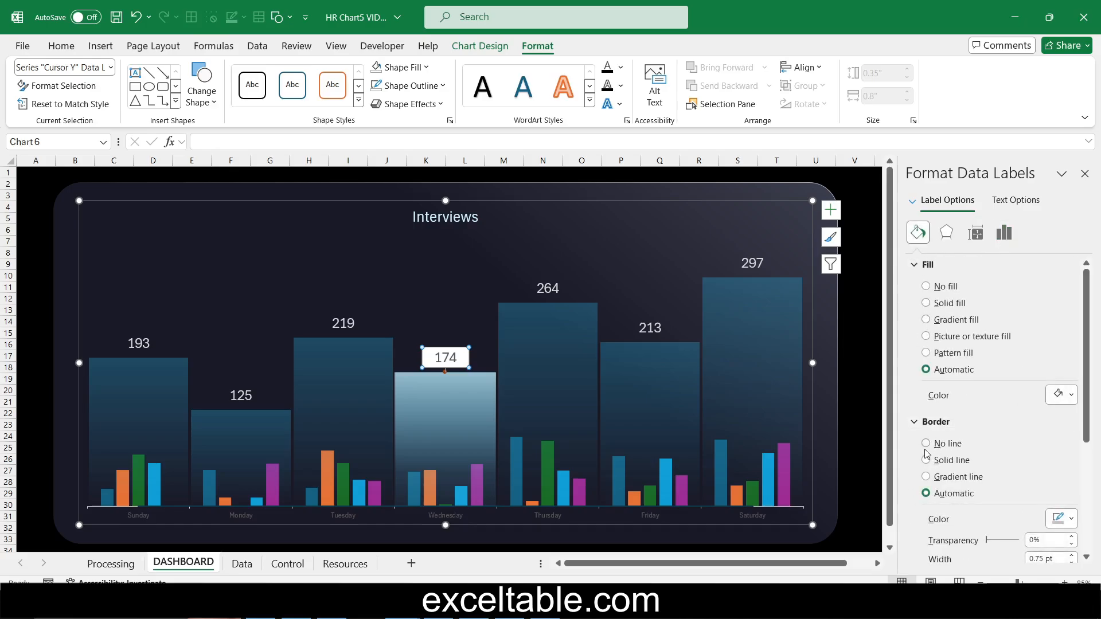
pyautogui.scroll(-1, 927, 453)
pyautogui.scroll(1, 938, 411)
pyautogui.click(946, 445)
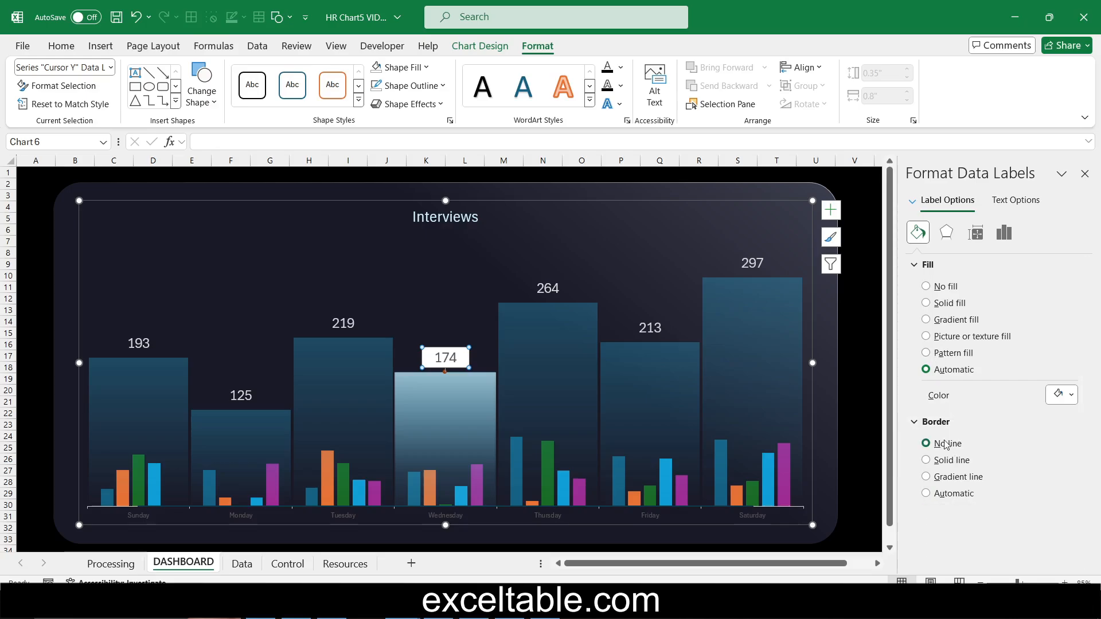
# - Fill the Cursor Y data labels with the dark blue radial preset gradient
pyautogui.click(940, 323)
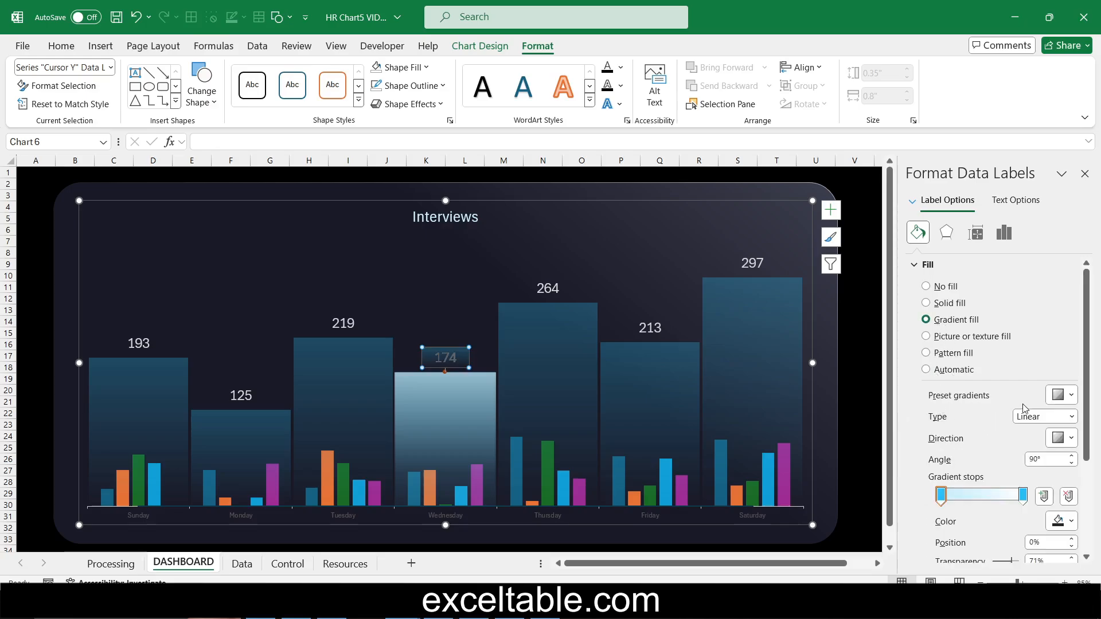
pyautogui.click(1059, 395)
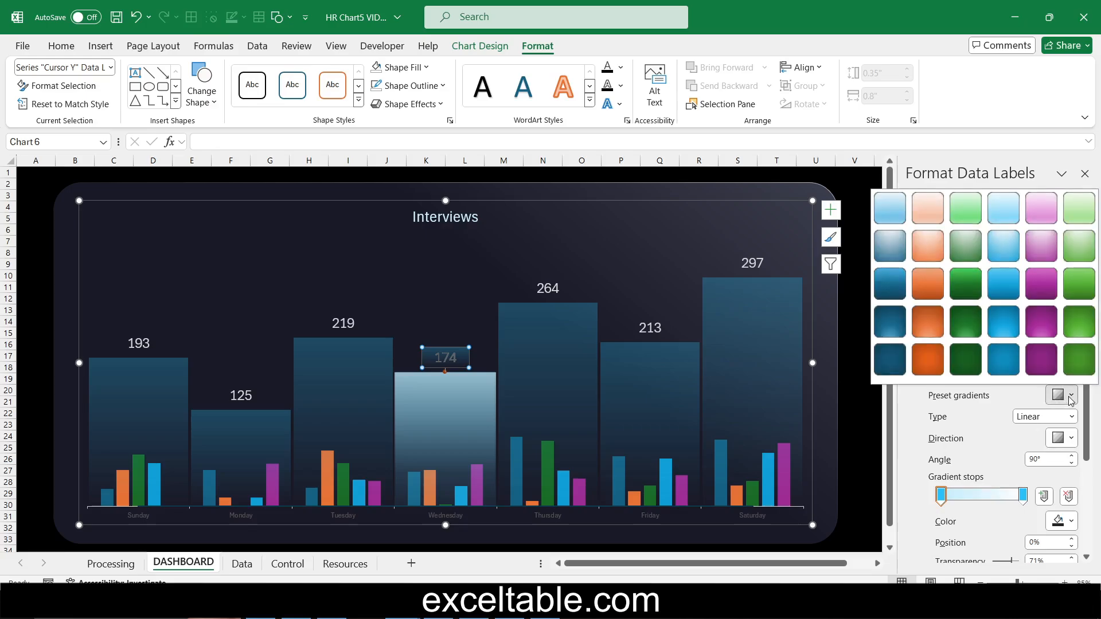
pyautogui.click(893, 323)
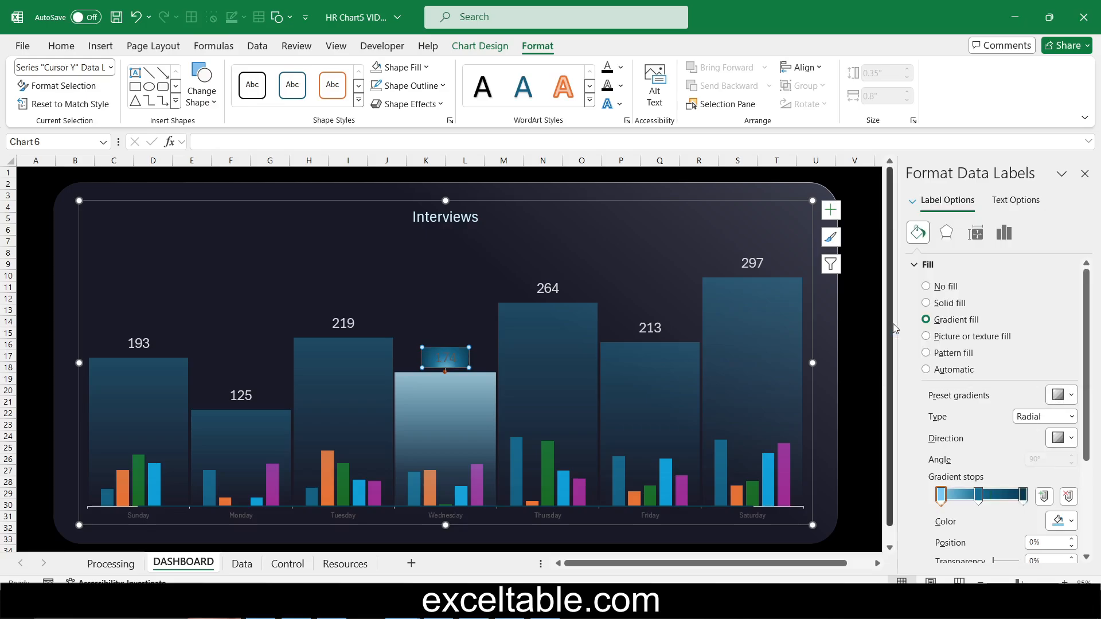
pyautogui.click(847, 360)
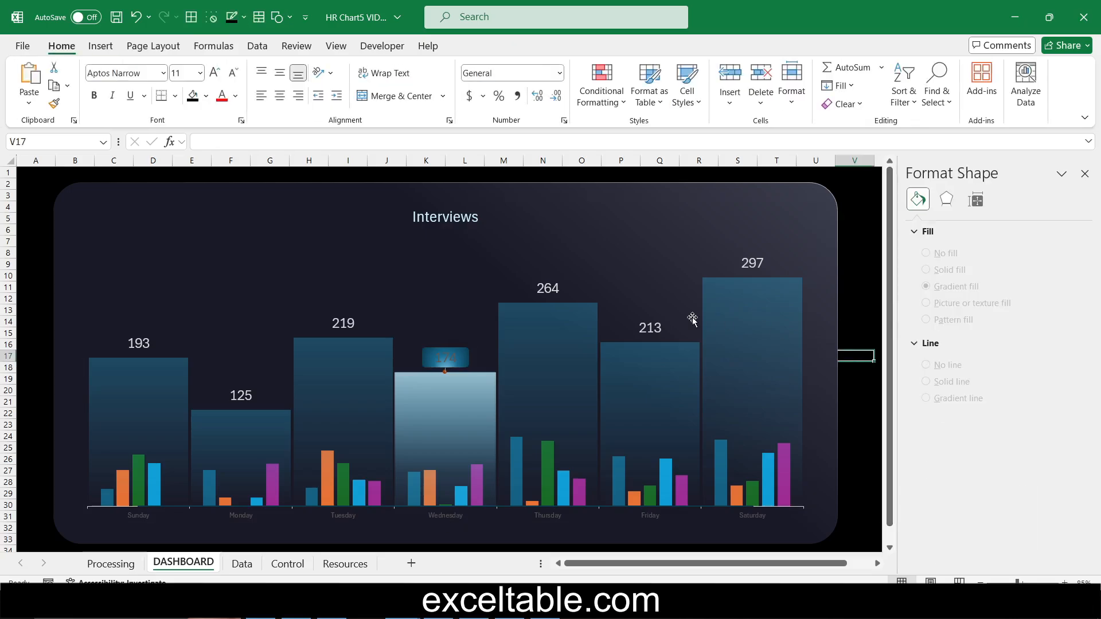
# - Set the font color of the Cursor Y data labels to white
pyautogui.click(446, 356)
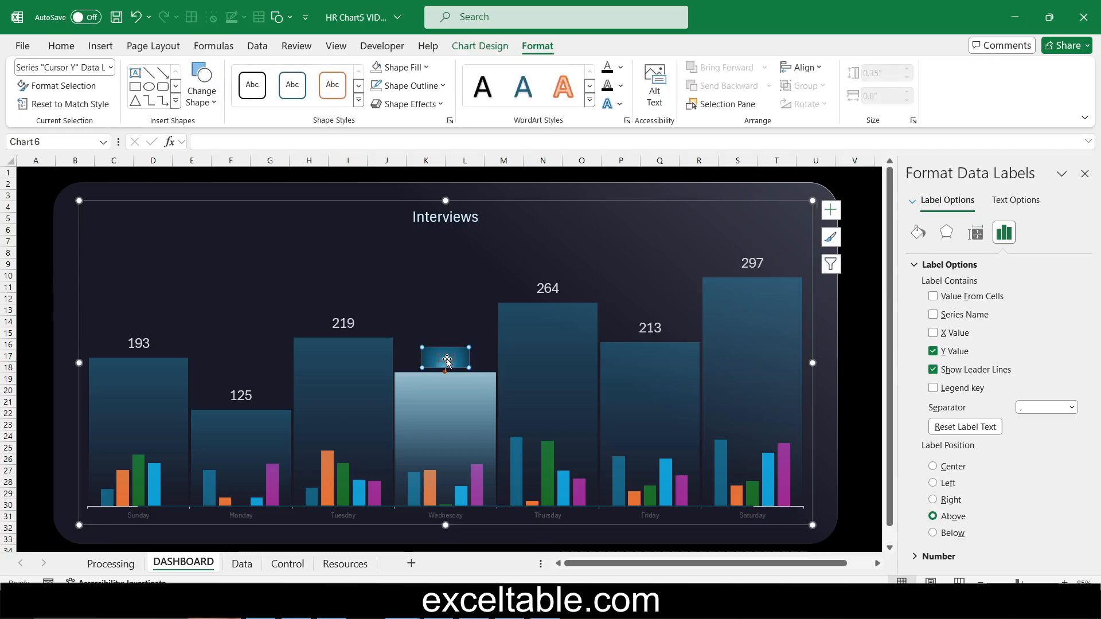
pyautogui.click(66, 49)
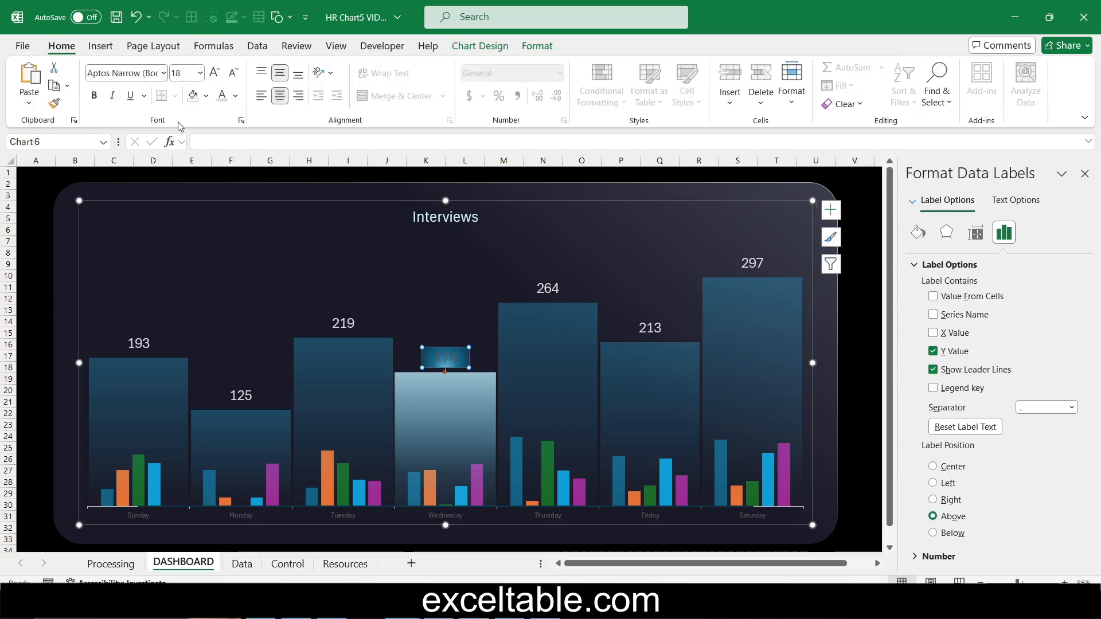
pyautogui.click(237, 97)
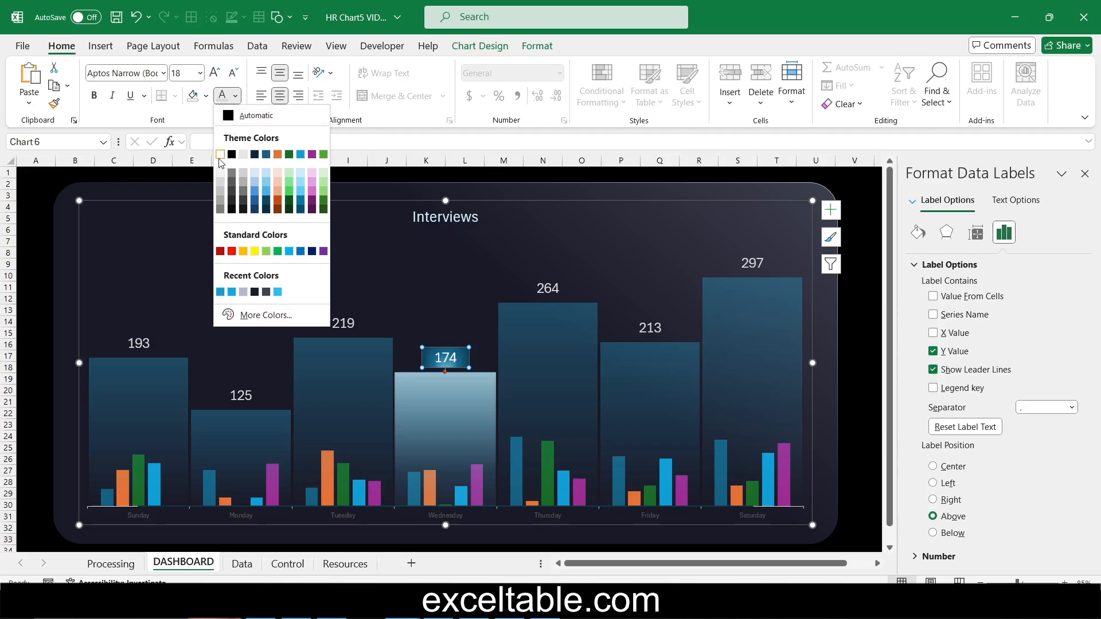
pyautogui.click(222, 156)
pyautogui.click(860, 395)
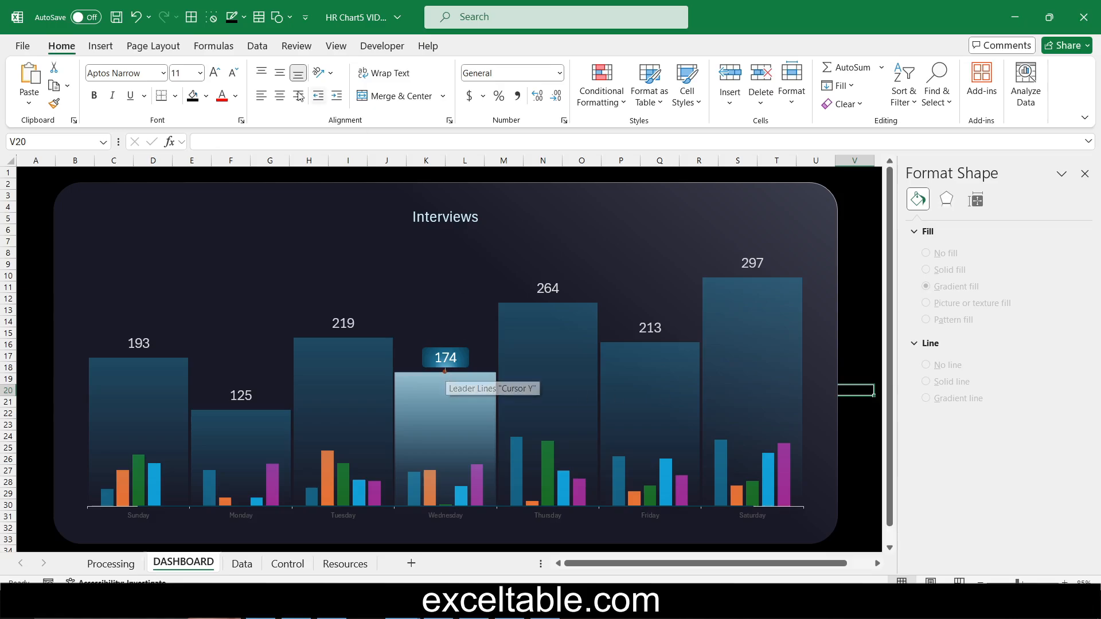
# - Give the Cursor Y series markers a solid white fill with 100% transparency
pyautogui.click(522, 355)
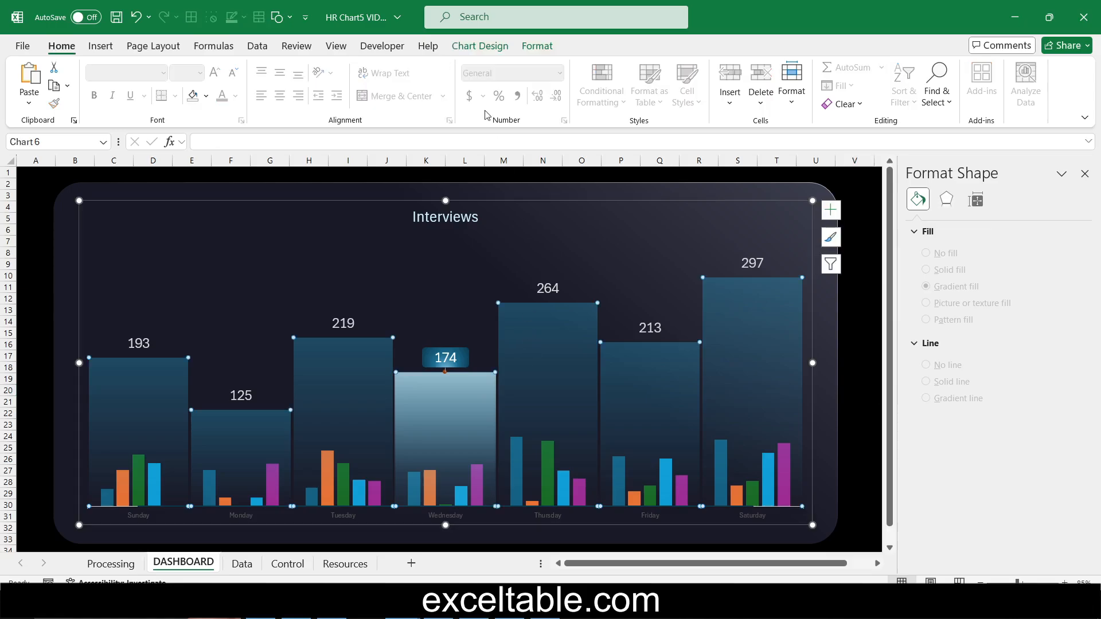
pyautogui.click(537, 46)
pyautogui.click(110, 67)
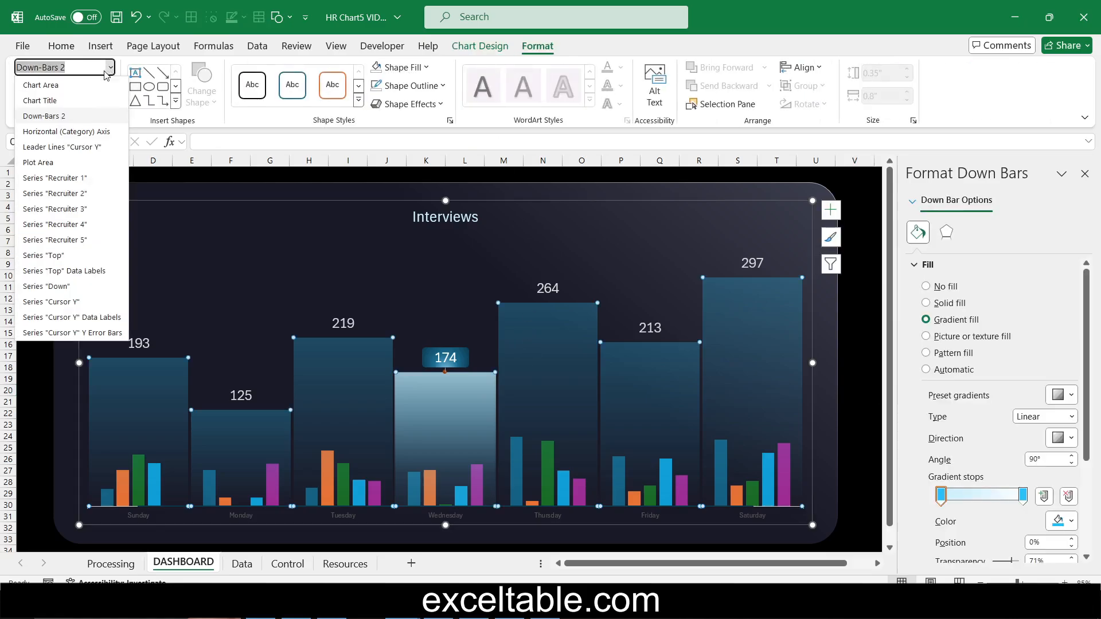
pyautogui.click(72, 302)
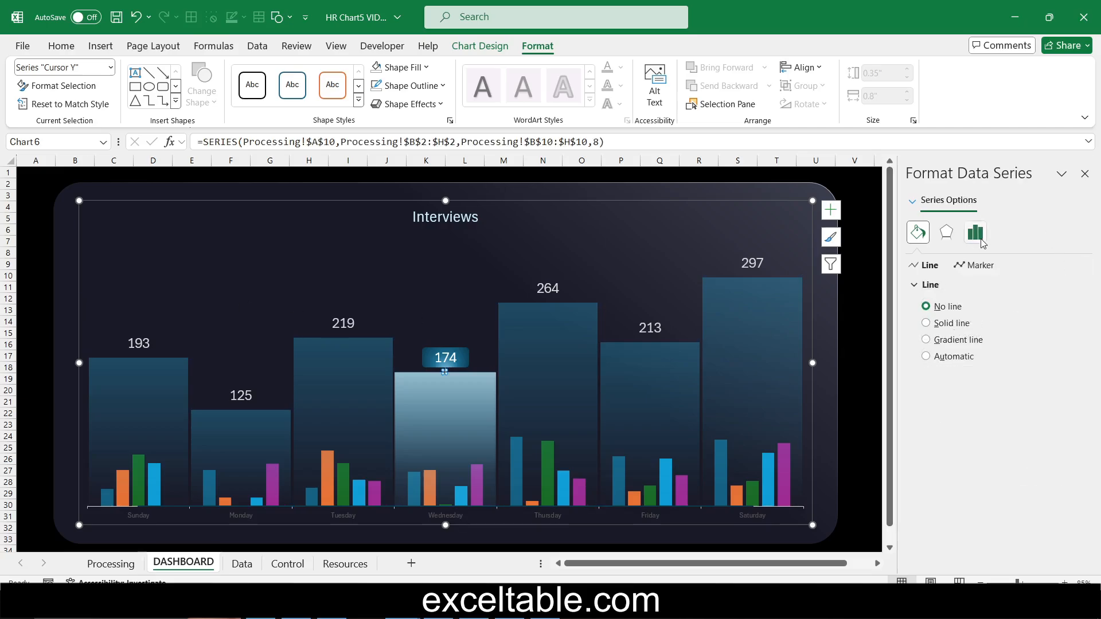
pyautogui.click(976, 267)
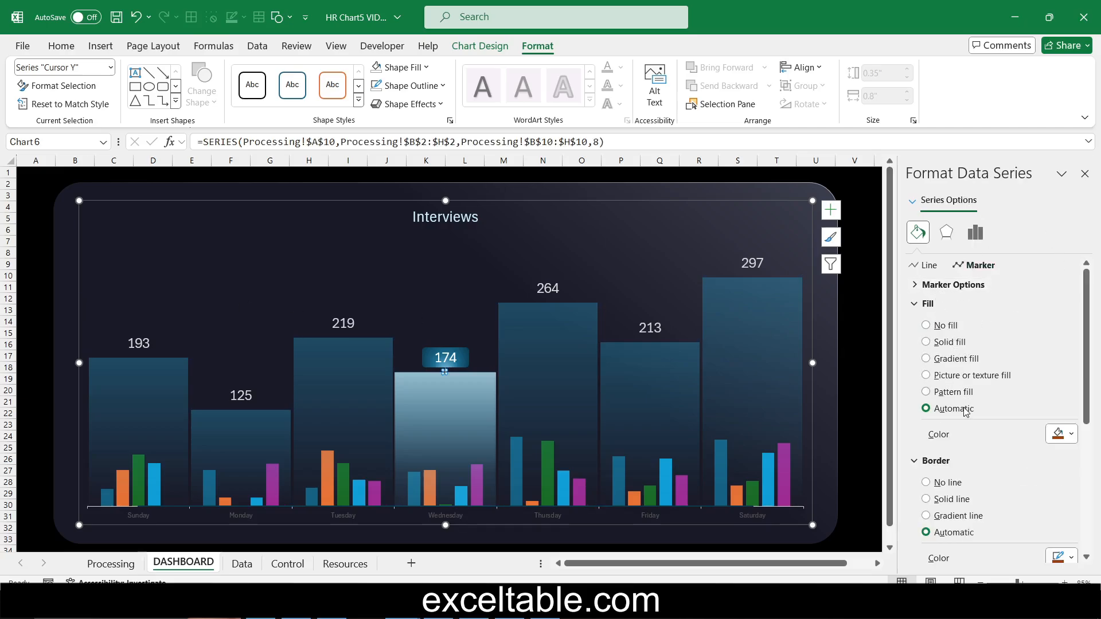
pyautogui.click(1063, 434)
pyautogui.click(989, 259)
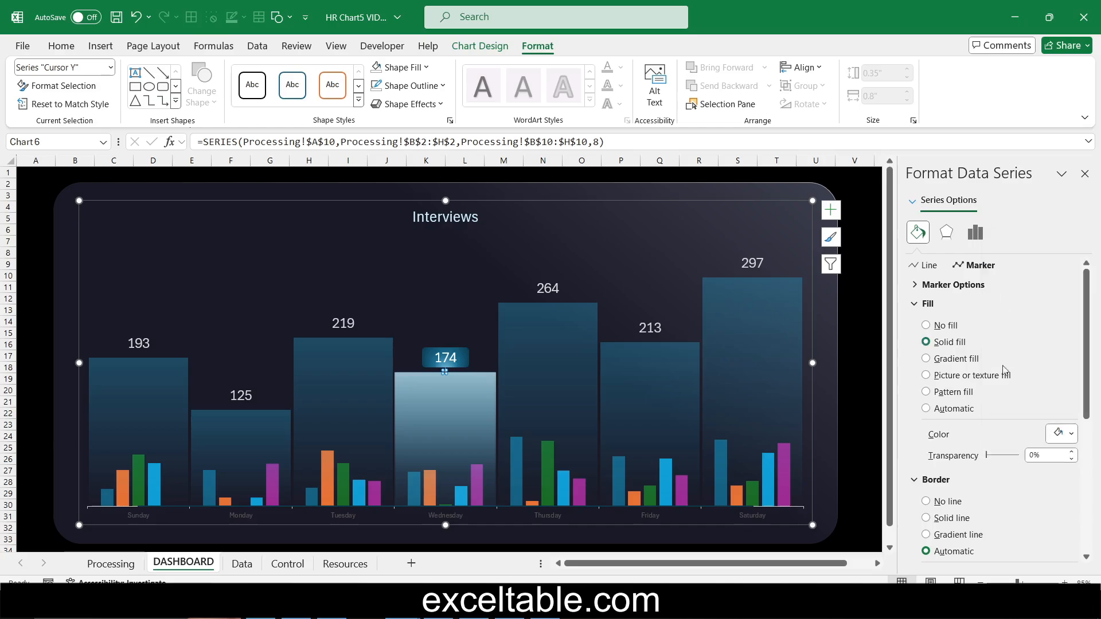
pyautogui.moveTo(989, 459); pyautogui.dragTo(1047, 456)
pyautogui.click(863, 380)
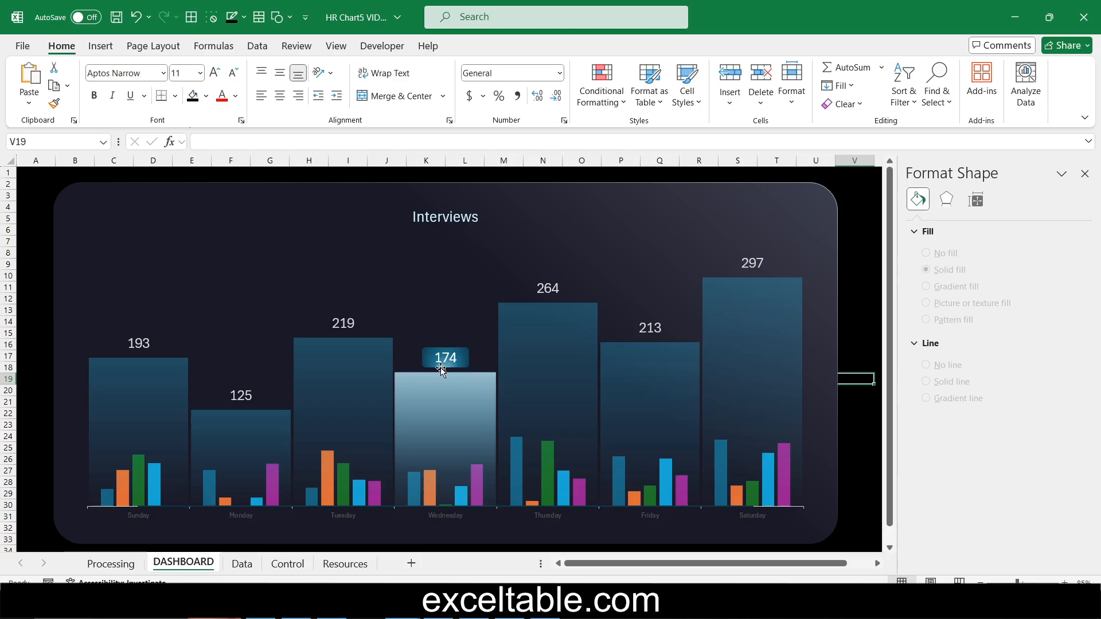
# - Set the Cursor Y series markers to no border line and no fill
pyautogui.click(446, 371)
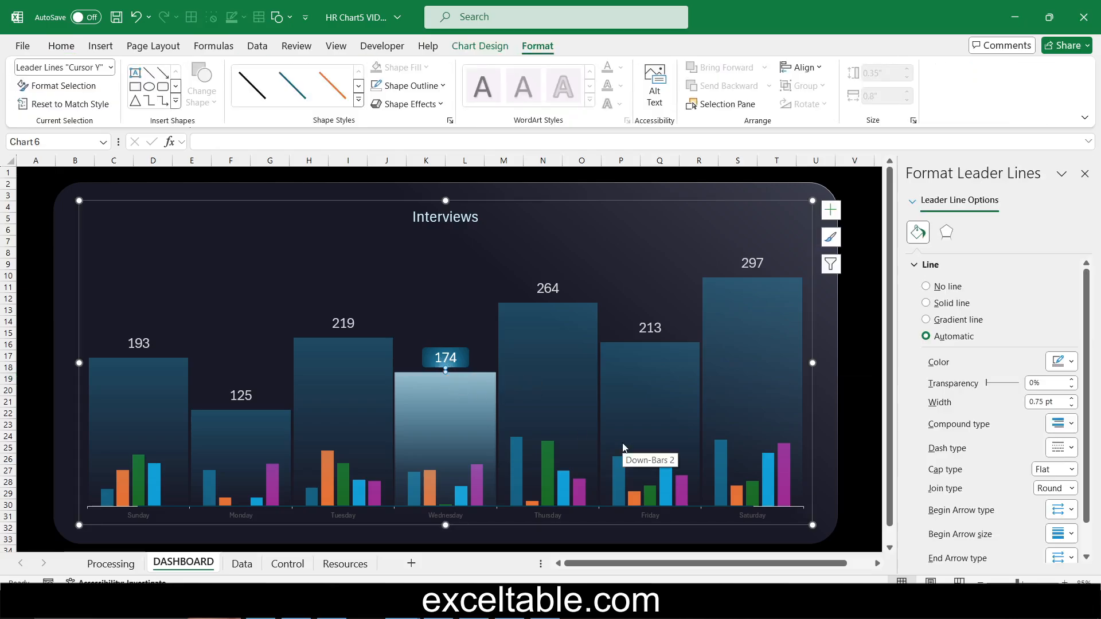
pyautogui.click(439, 374)
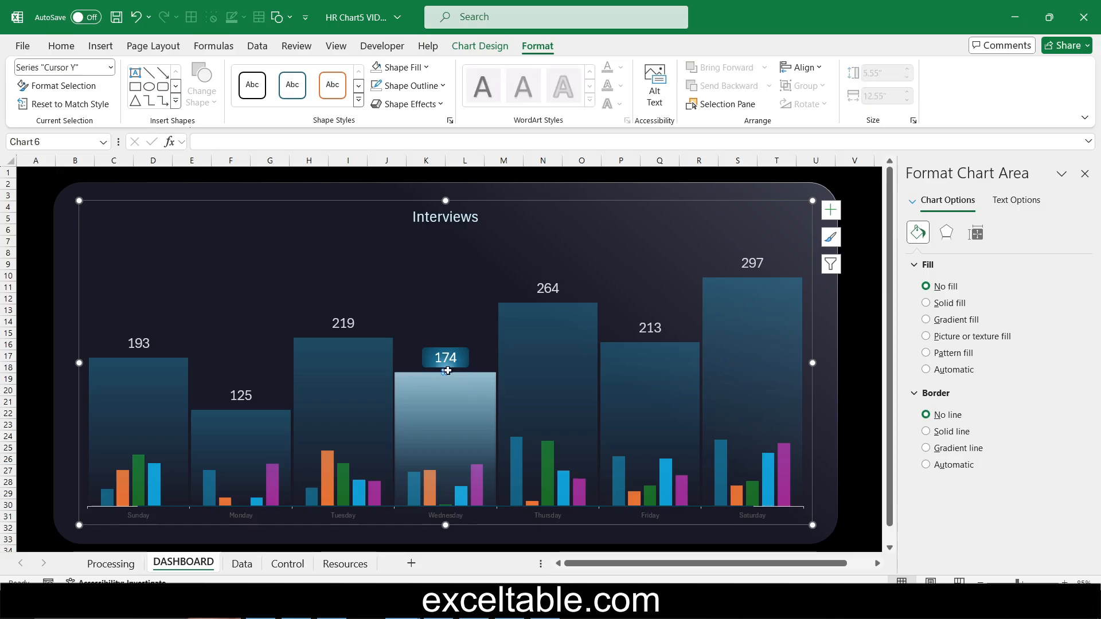
pyautogui.click(978, 265)
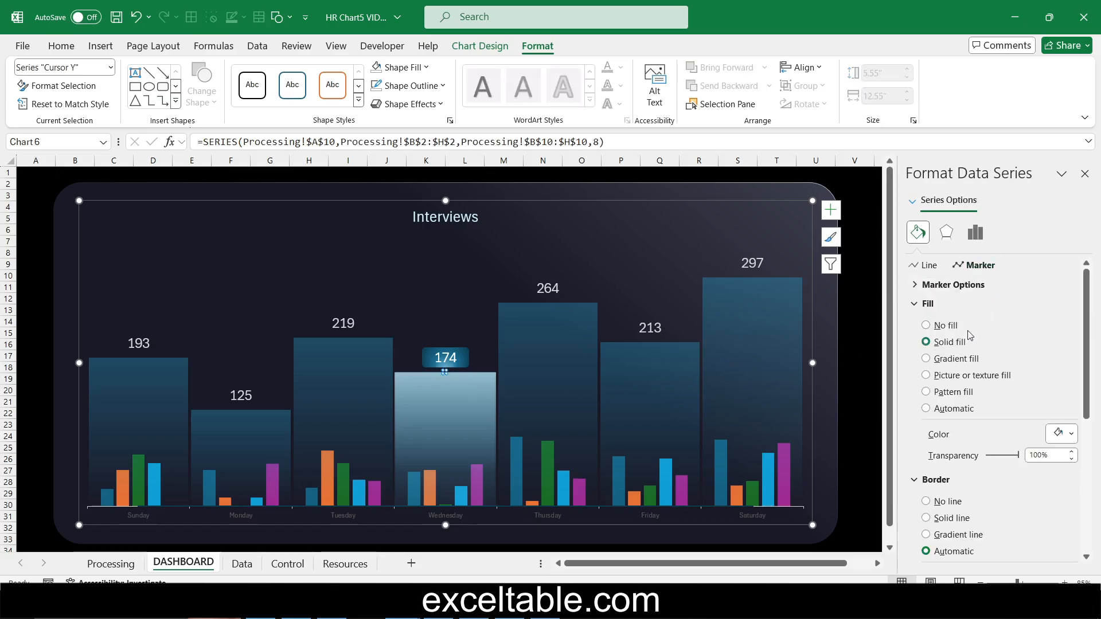
pyautogui.click(946, 502)
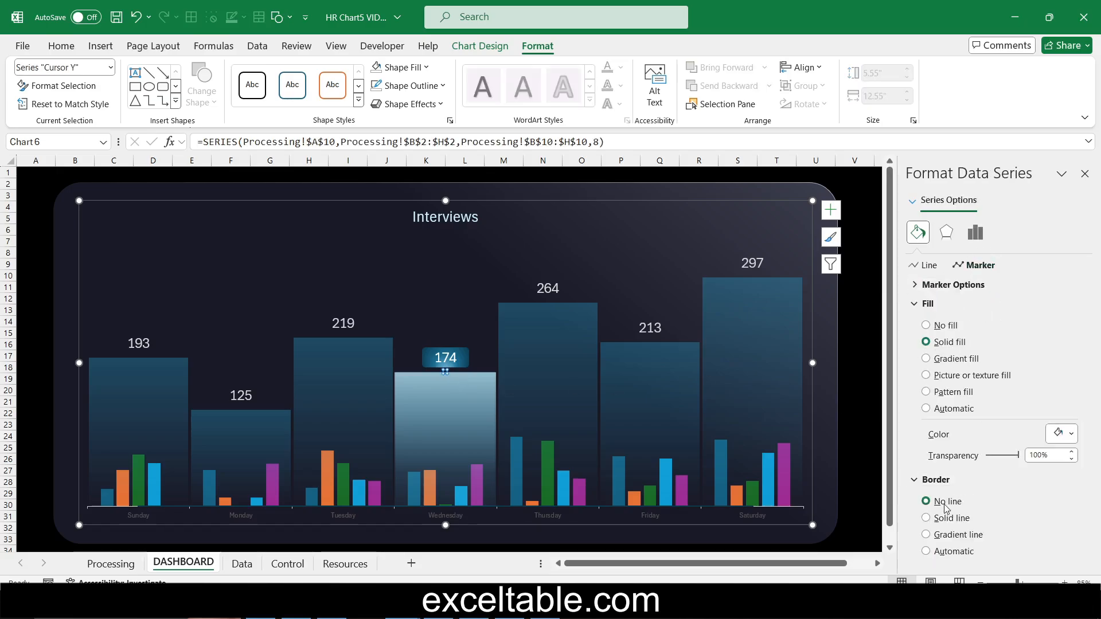
pyautogui.click(937, 326)
pyautogui.click(861, 379)
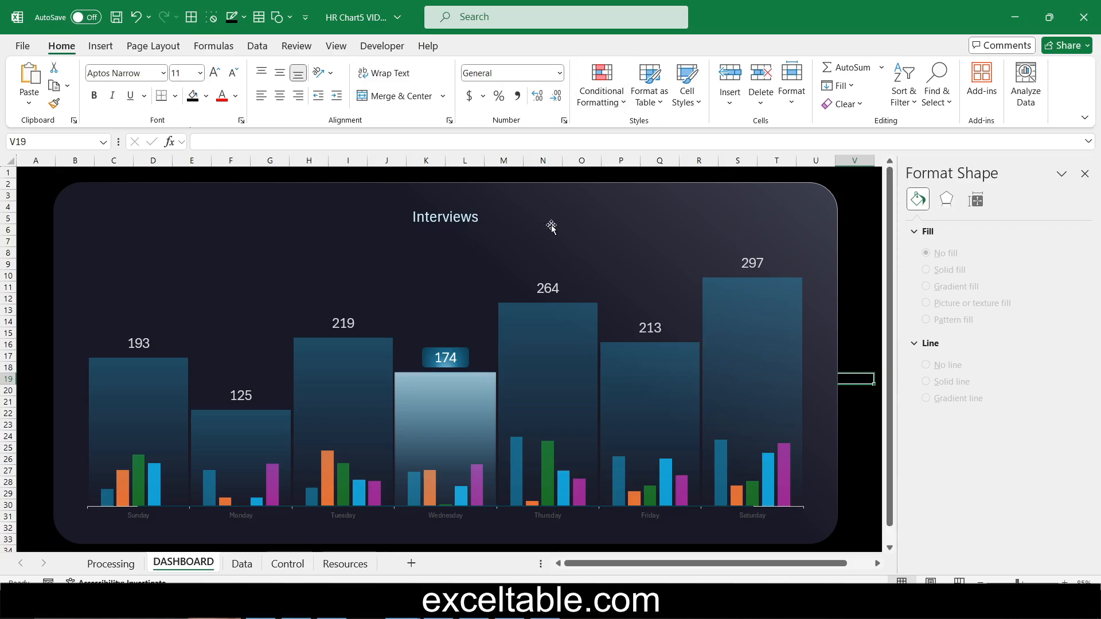
# - Select the Down series in the Interviews chart and set its line to No line
pyautogui.click(537, 212)
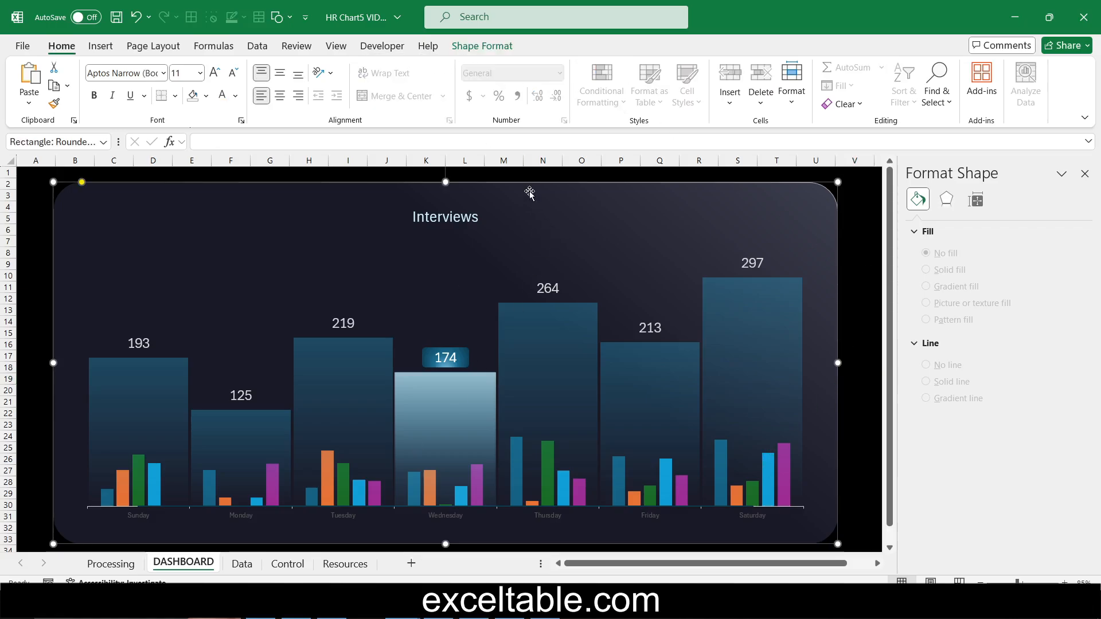
pyautogui.click(481, 46)
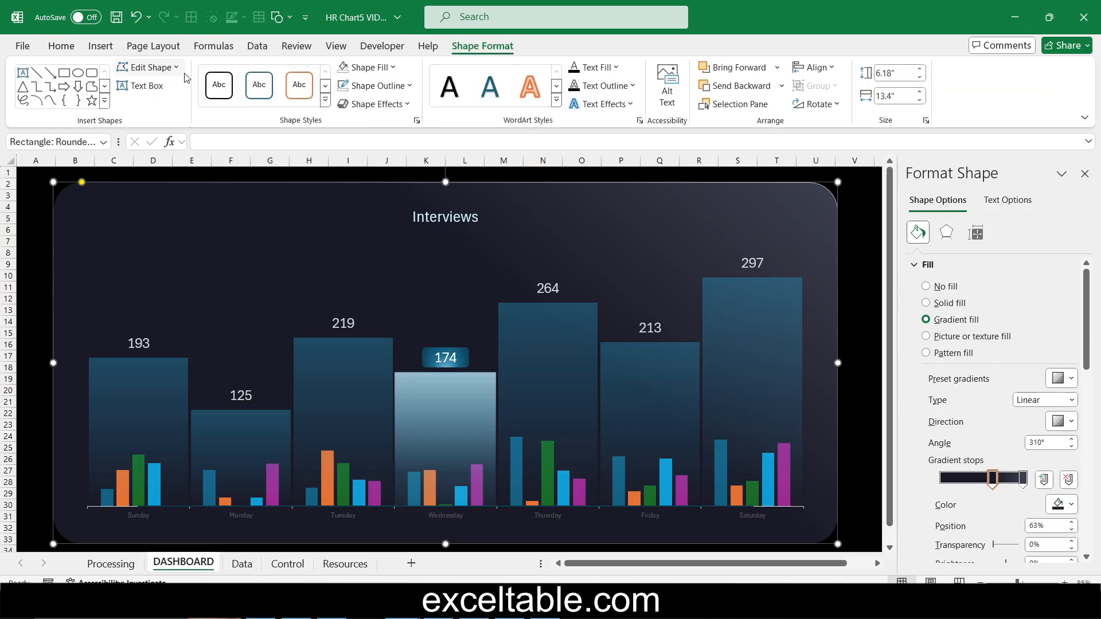
pyautogui.click(583, 269)
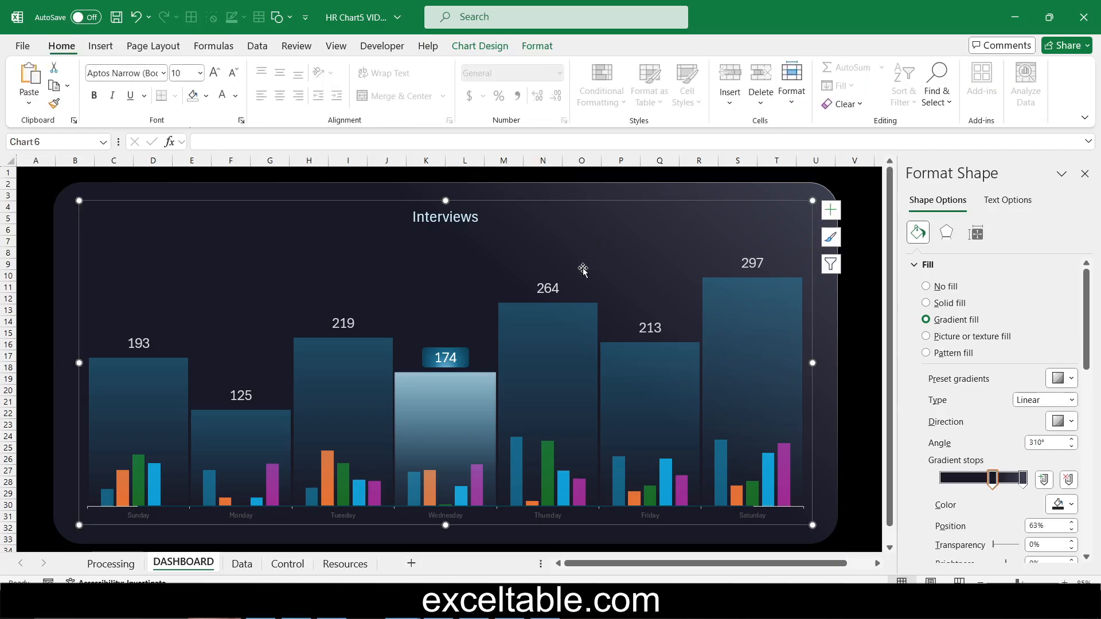
pyautogui.click(537, 45)
pyautogui.click(110, 69)
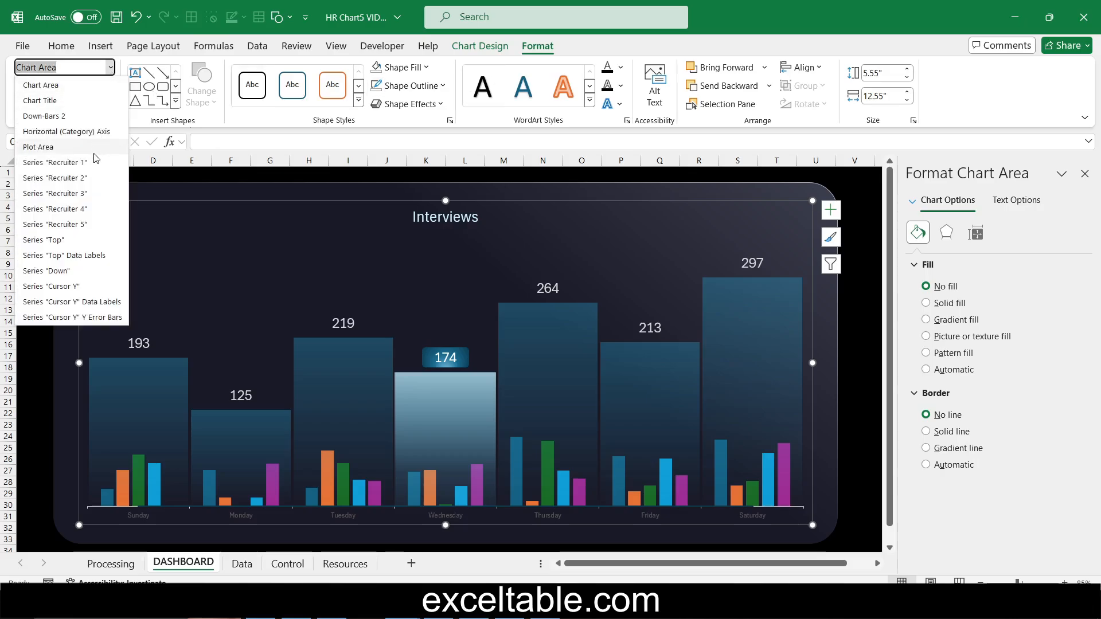
pyautogui.click(46, 270)
pyautogui.click(952, 307)
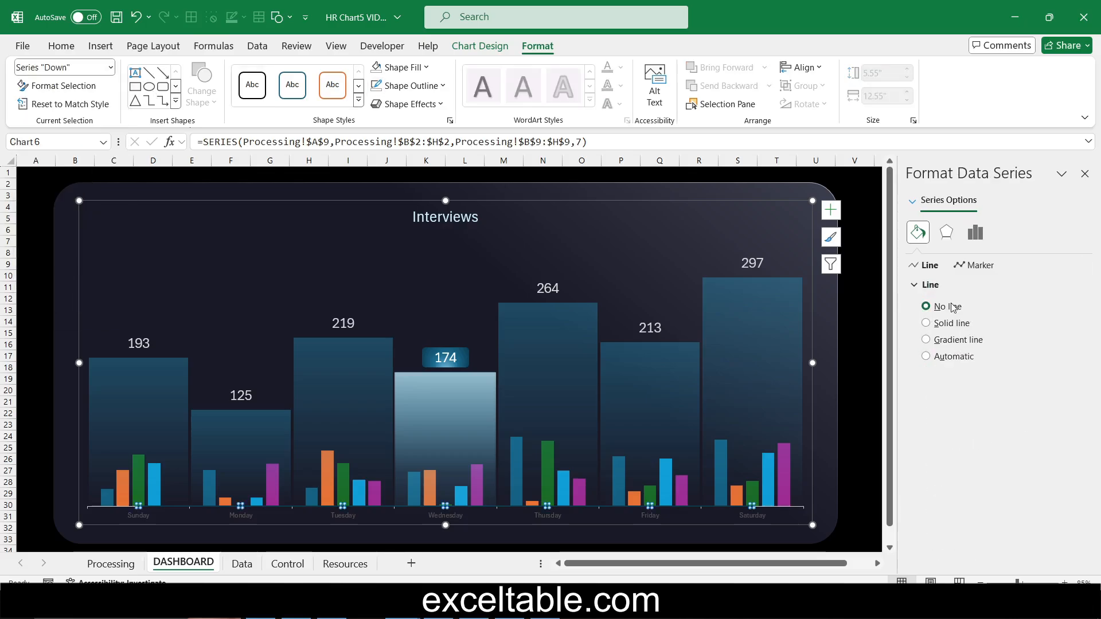
# - Select the chart's horizontal category axis and open the color choices for its line
pyautogui.click(721, 513)
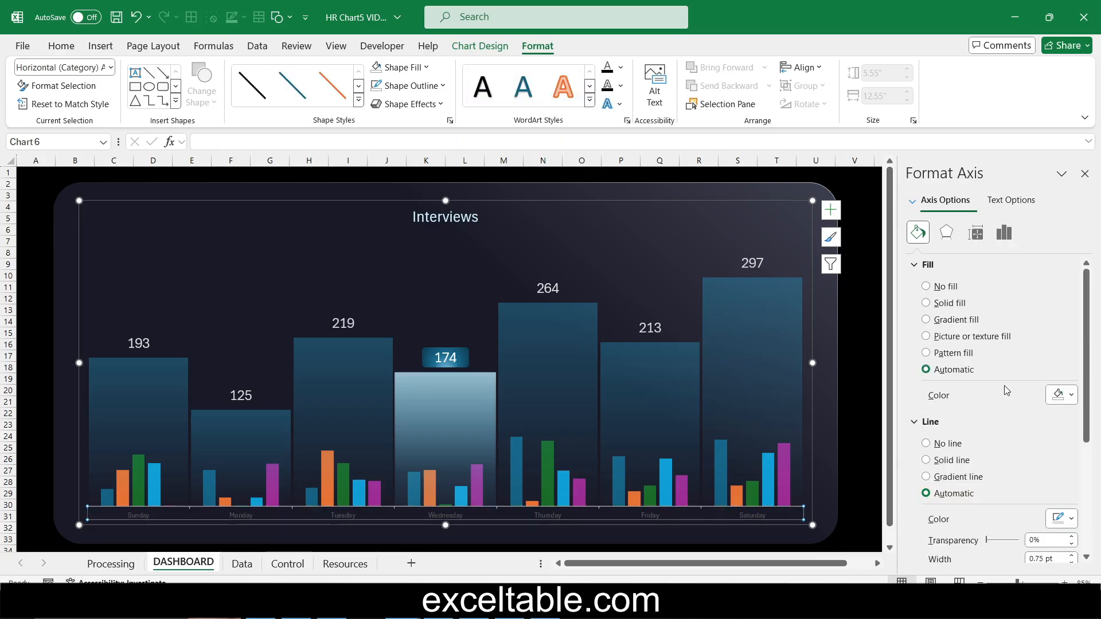
pyautogui.click(1065, 519)
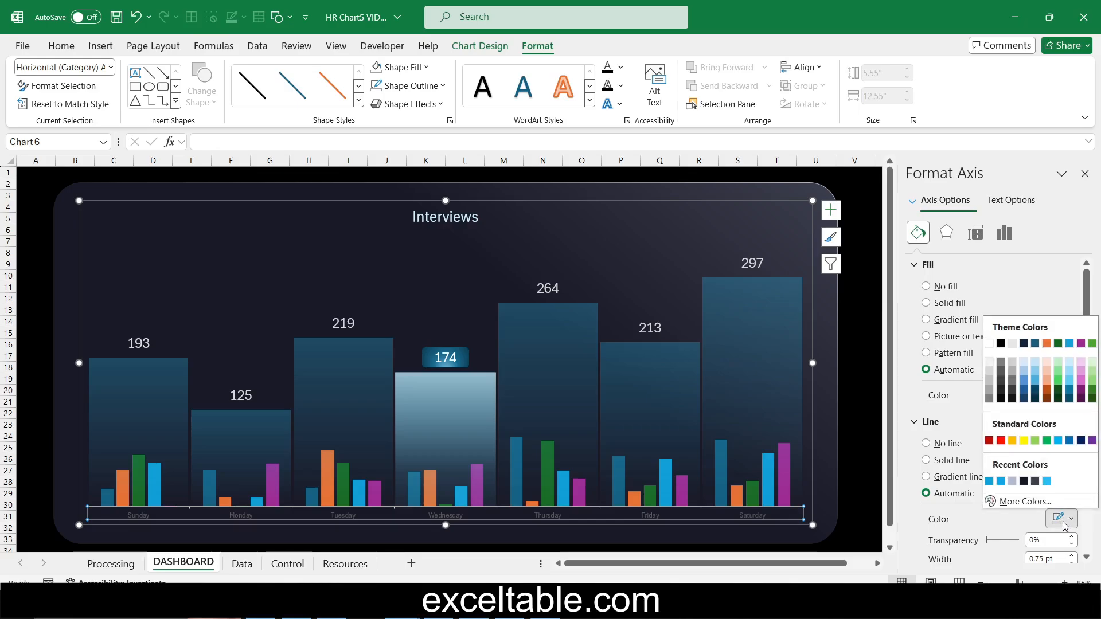
# - Give the chart's horizontal axis a solid blue line and deselect the chart
pyautogui.click(1037, 384)
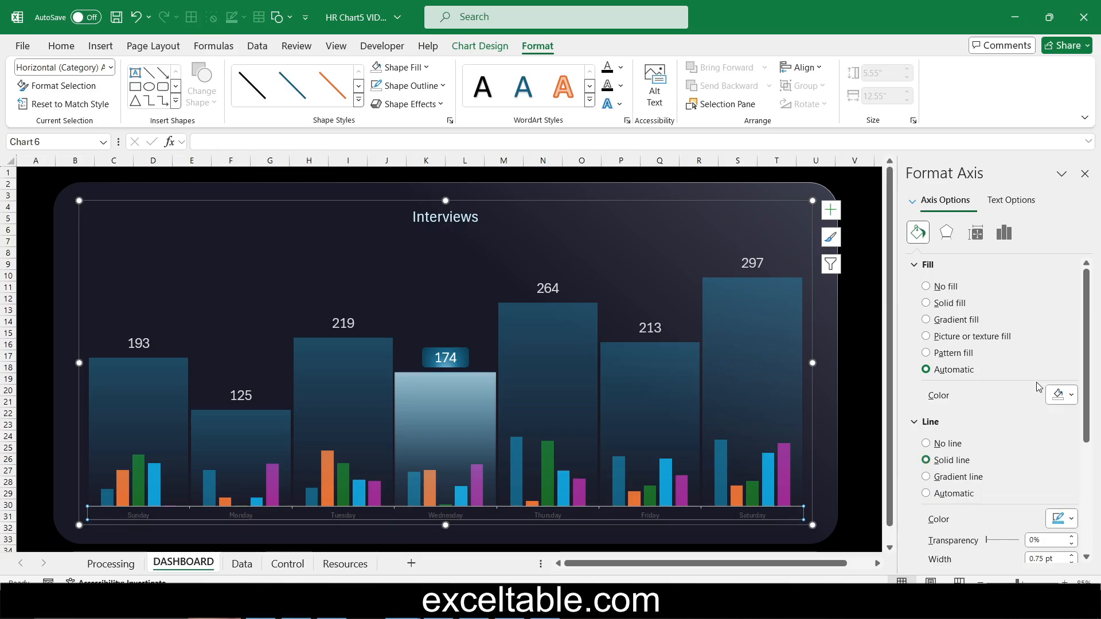
pyautogui.click(856, 450)
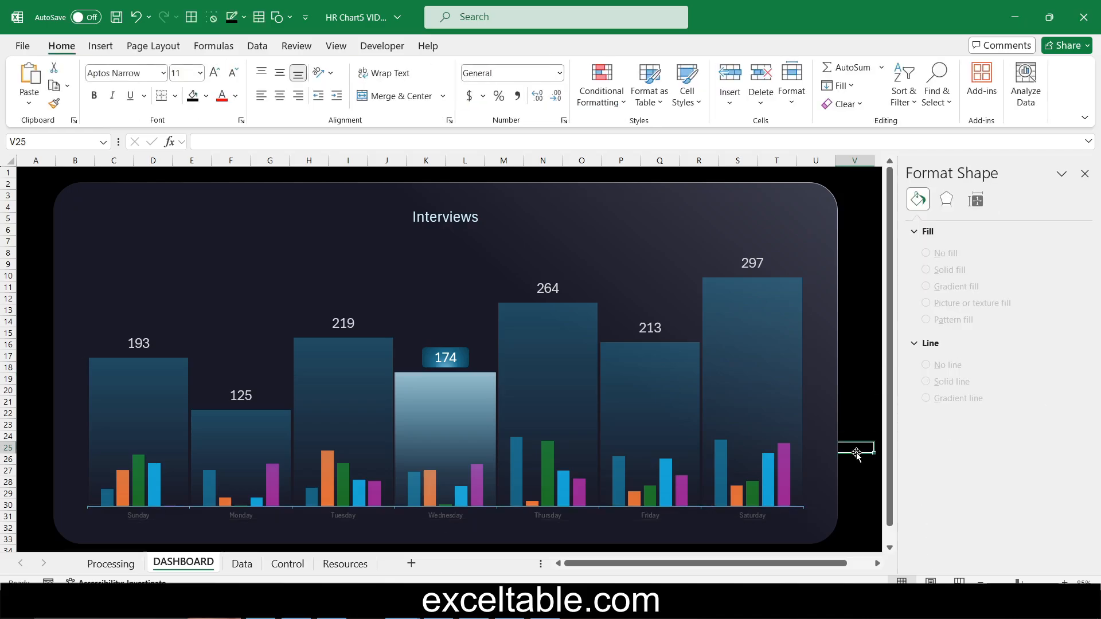
# - Hide the Top series from the Interviews chart through its data source selection
pyautogui.click(325, 359)
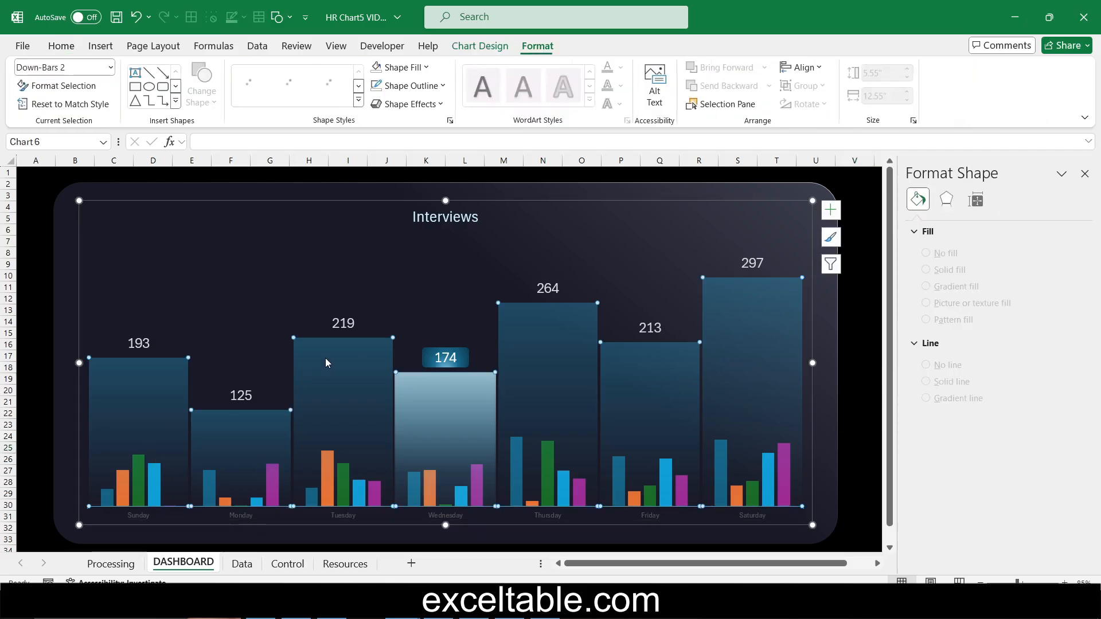
pyautogui.click(480, 46)
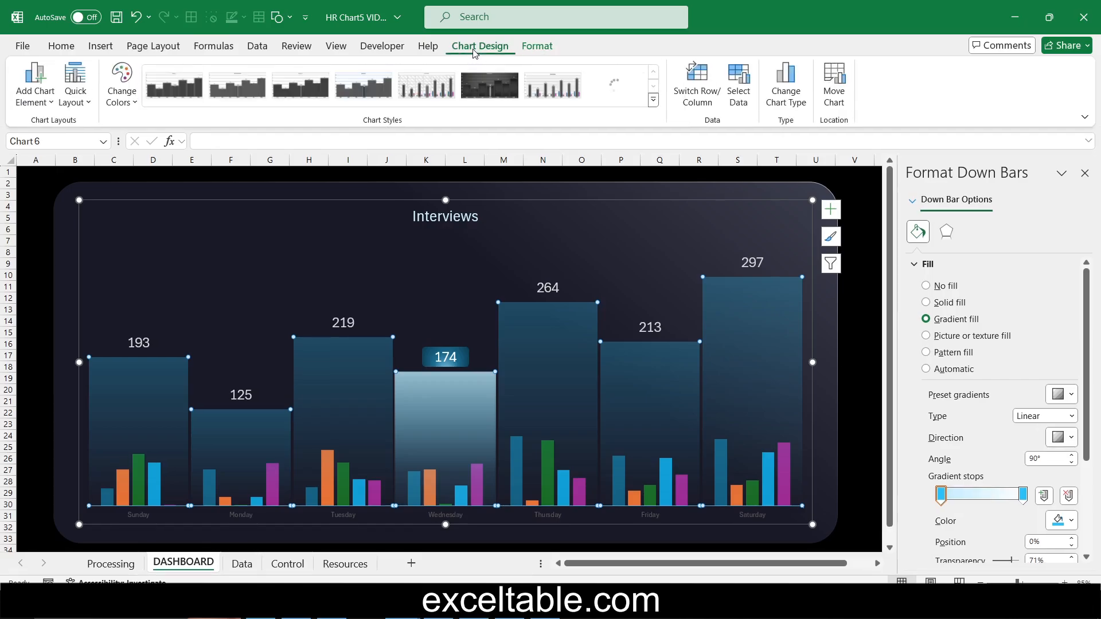
pyautogui.click(738, 93)
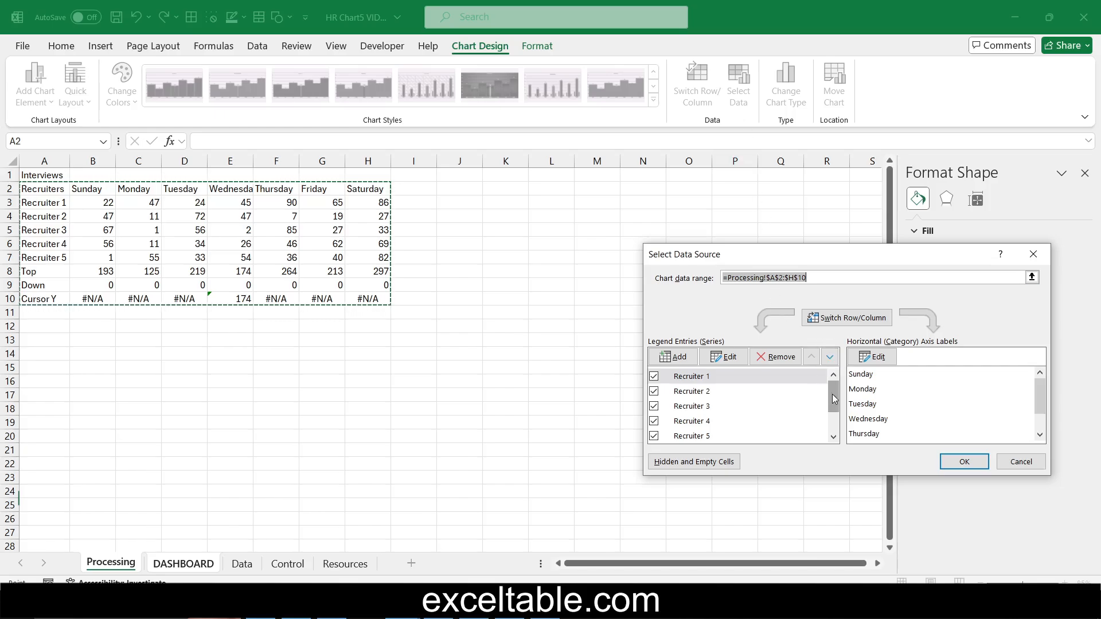
pyautogui.moveTo(834, 395); pyautogui.dragTo(835, 426)
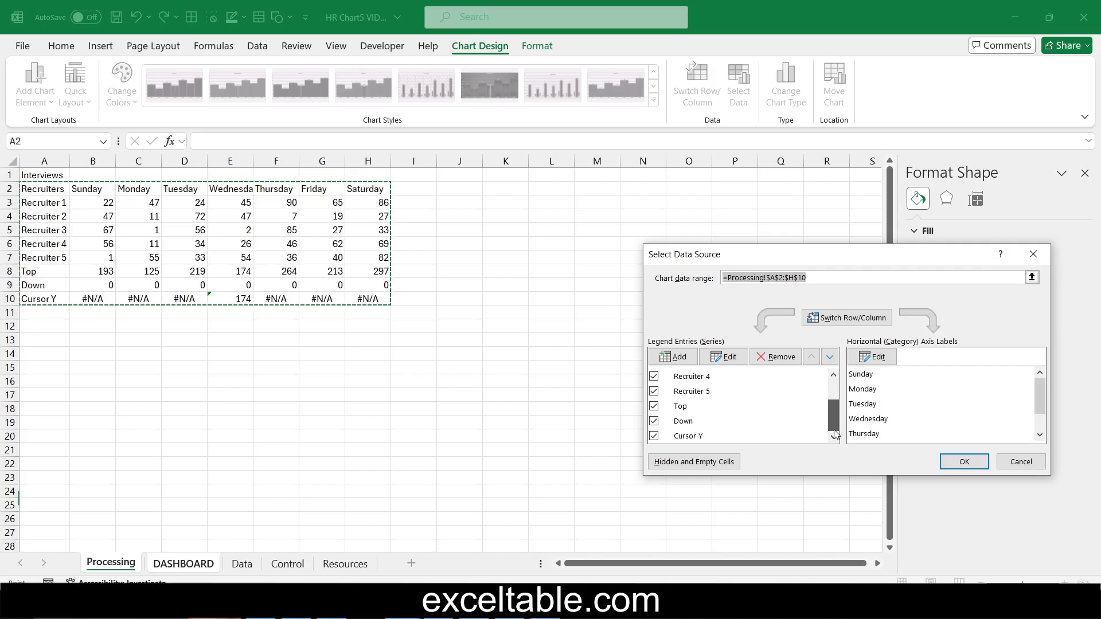
pyautogui.click(654, 407)
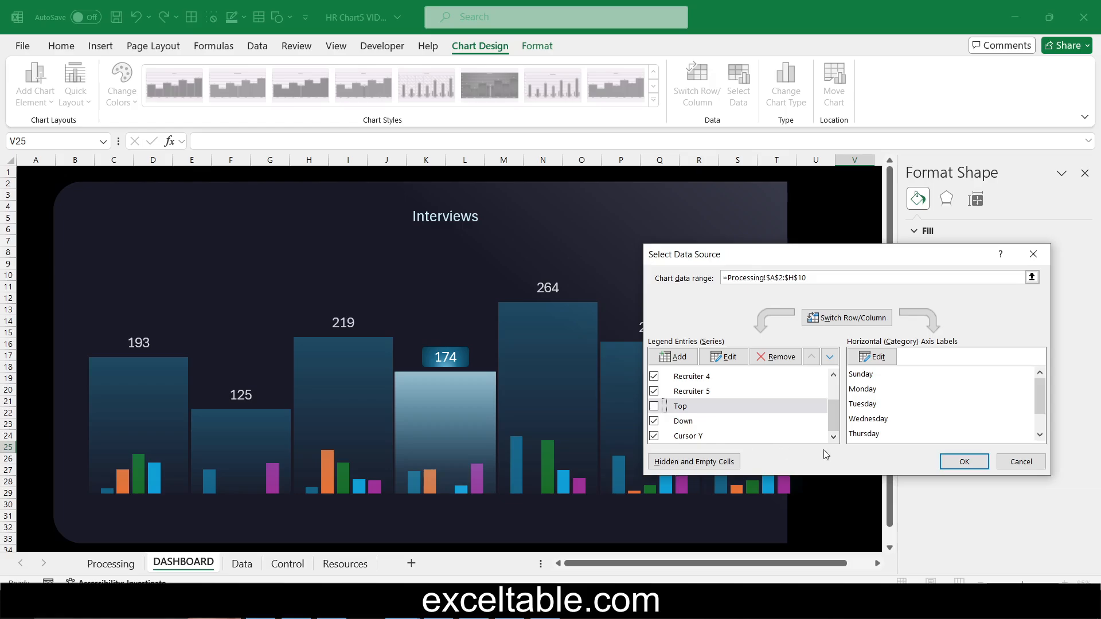
pyautogui.click(964, 462)
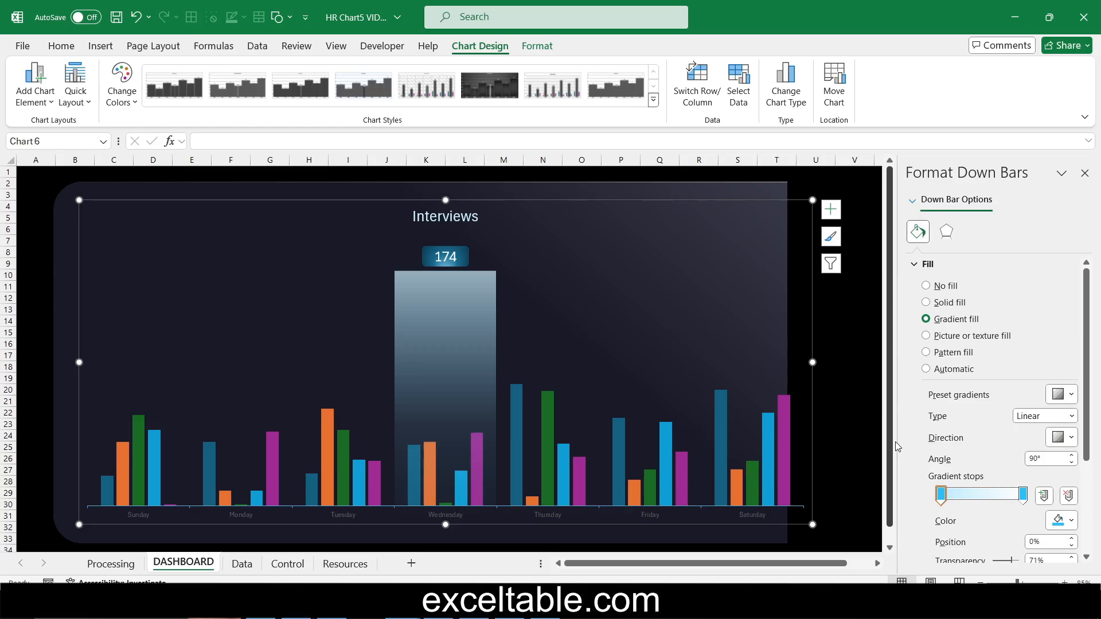
# - Select the Recruiter 1 columns, and examine both gradient stop colours of the magenta-orange sample rectangle on the Resources sheet
pyautogui.click(413, 462)
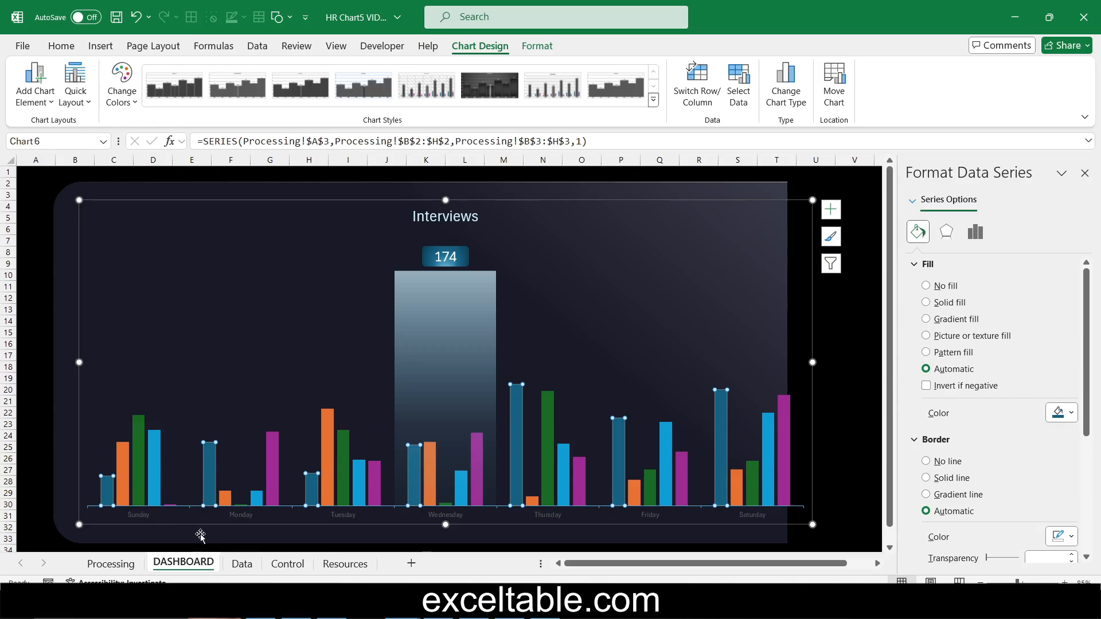
pyautogui.click(345, 564)
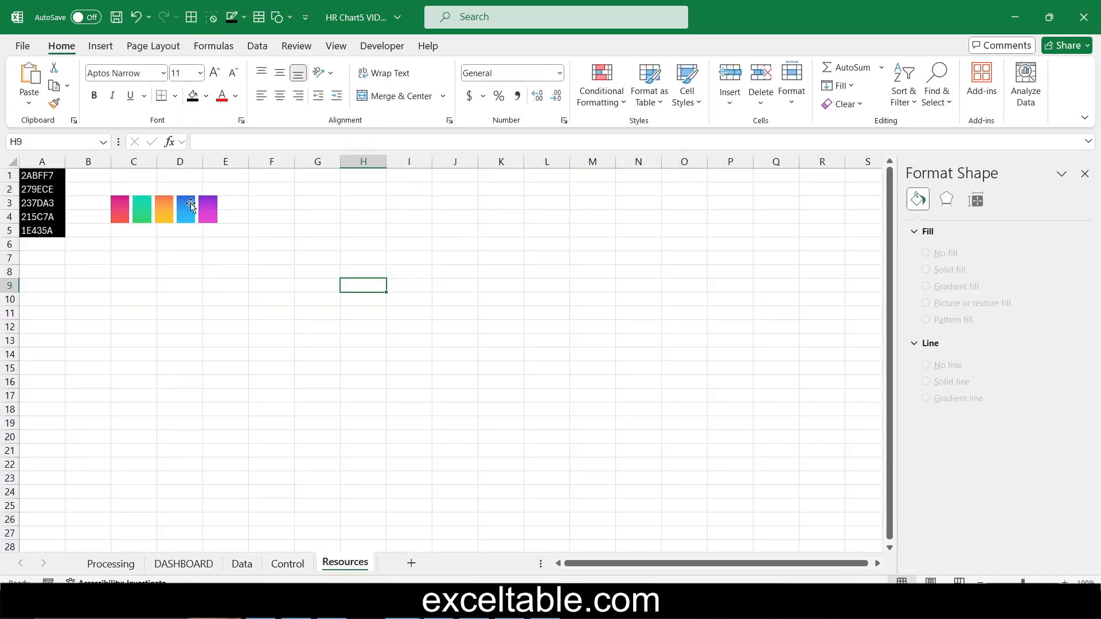
pyautogui.click(124, 210)
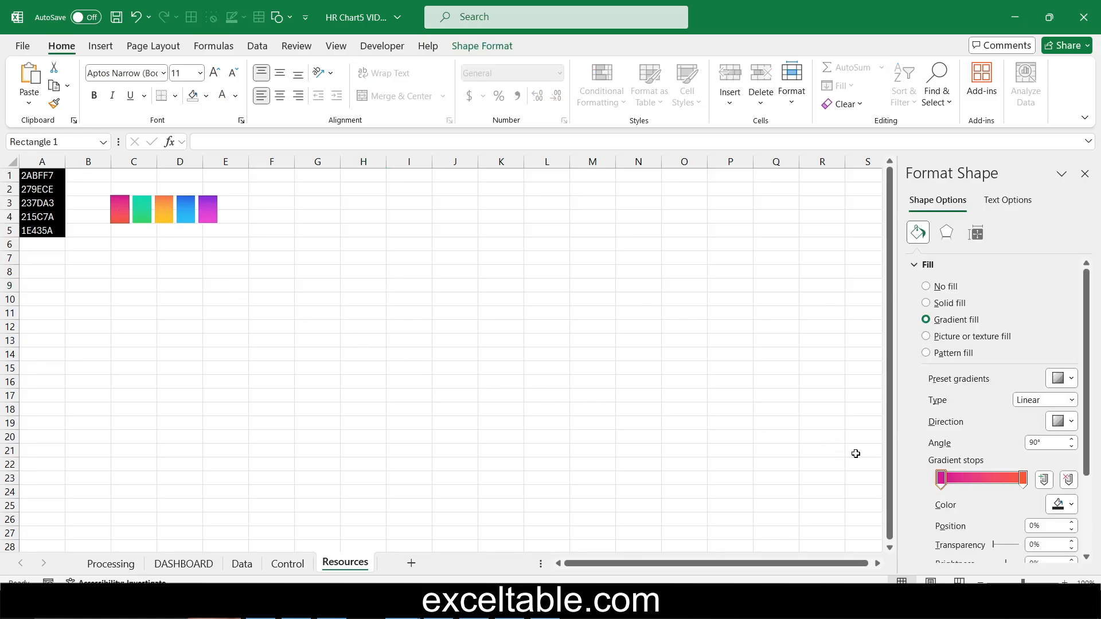
pyautogui.scroll(-2, 1005, 420)
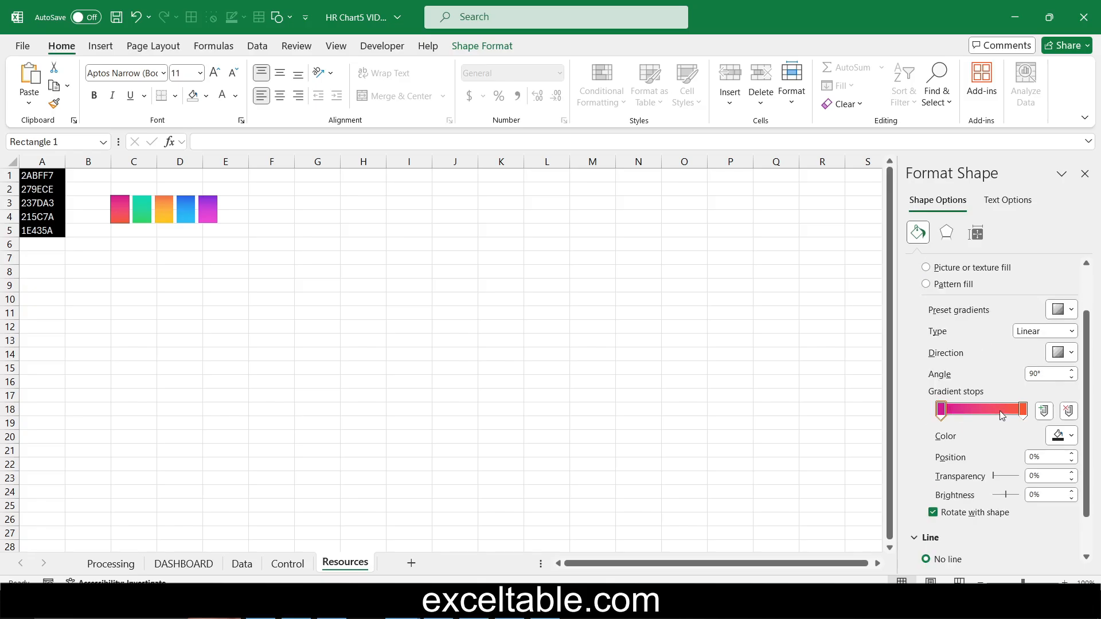
pyautogui.click(1070, 438)
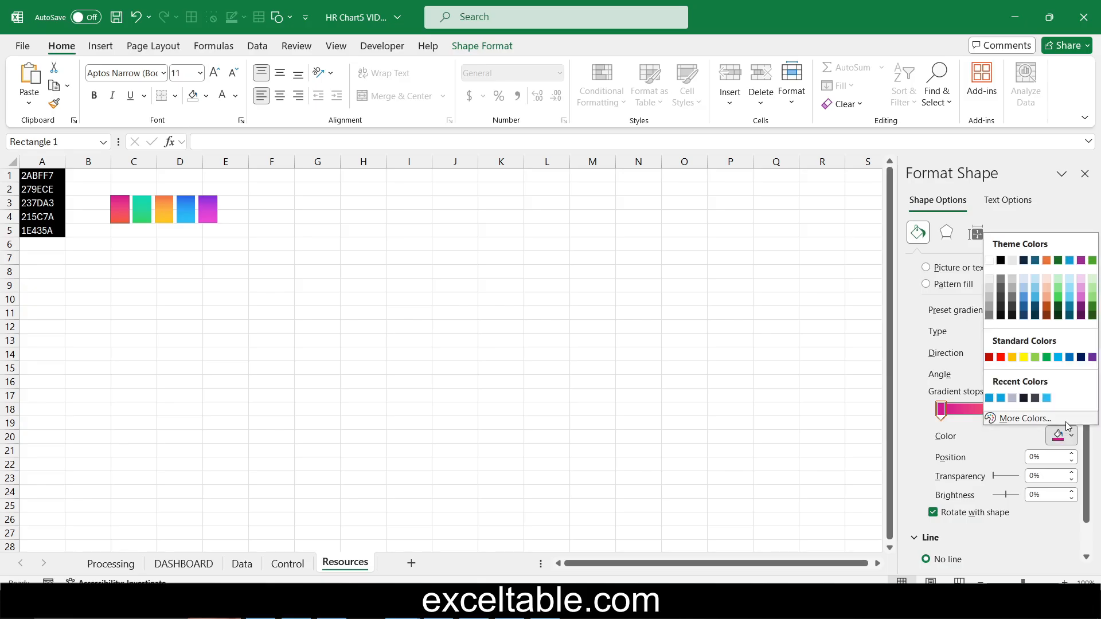
pyautogui.click(1068, 423)
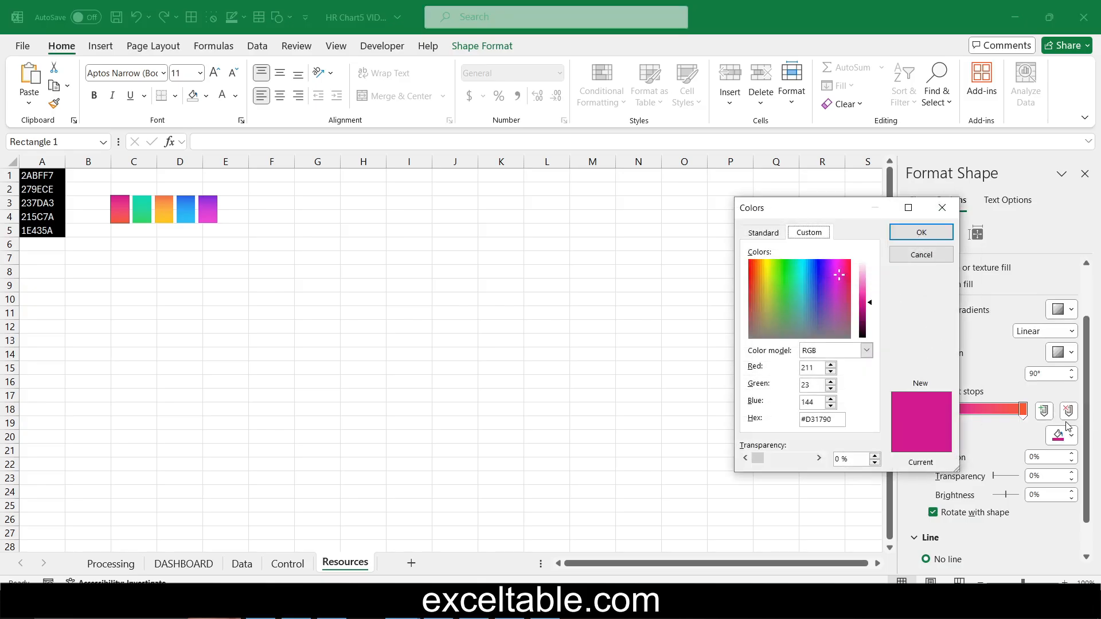
pyautogui.click(941, 207)
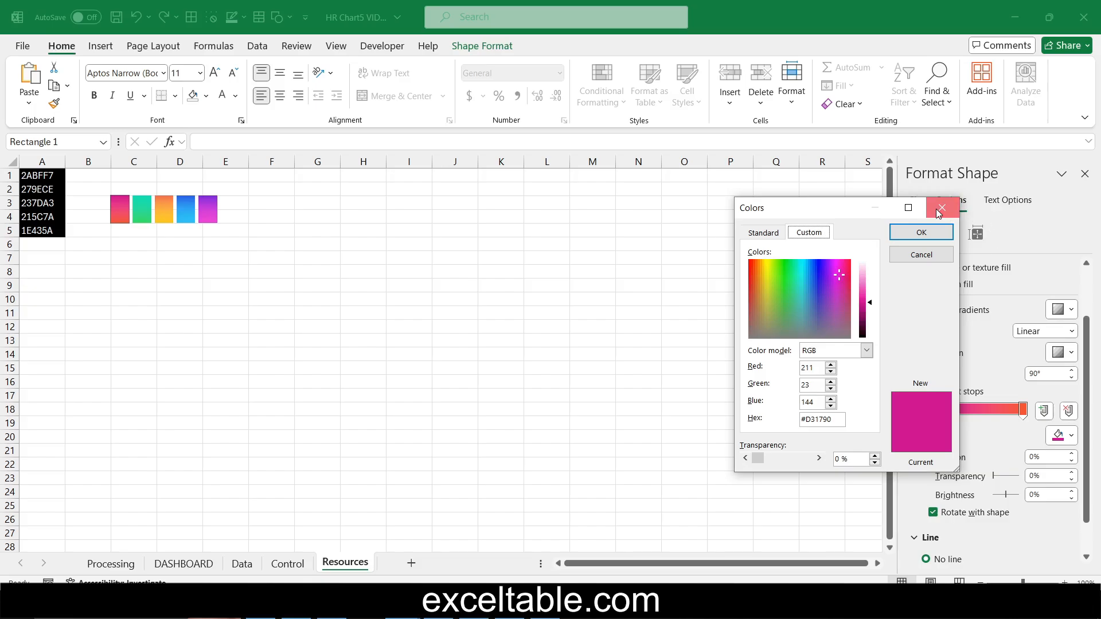
pyautogui.click(1022, 410)
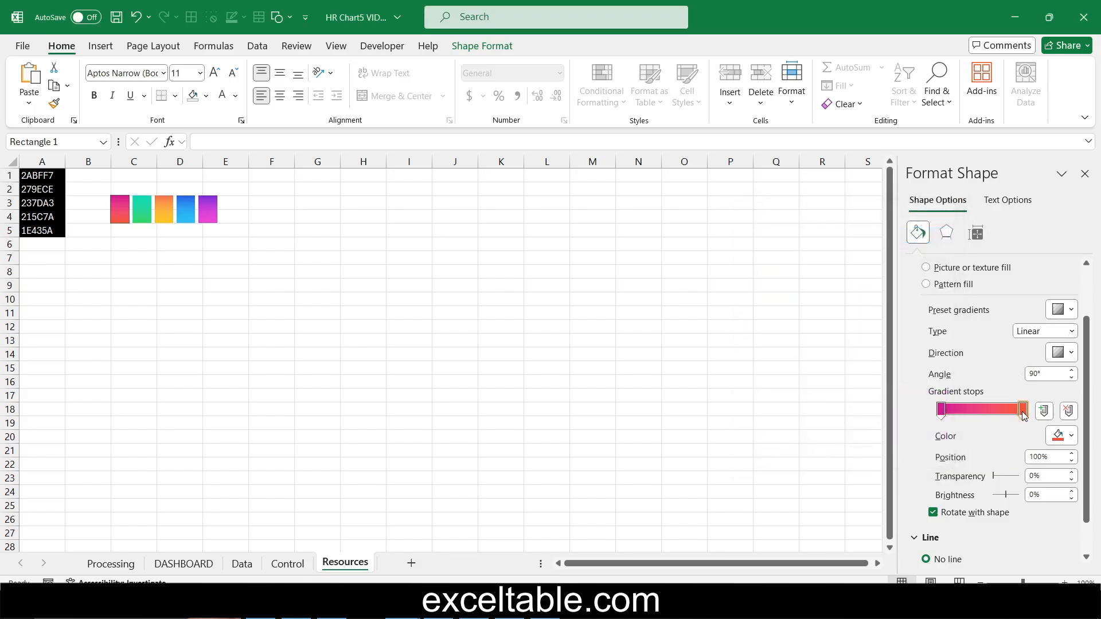
pyautogui.click(1067, 435)
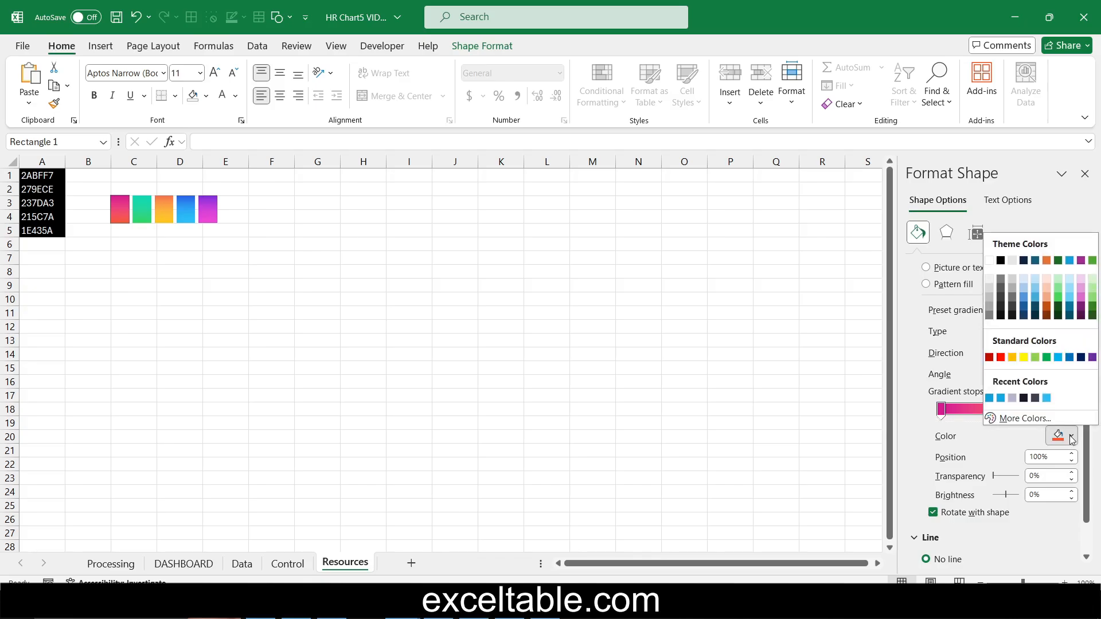
pyautogui.click(1025, 418)
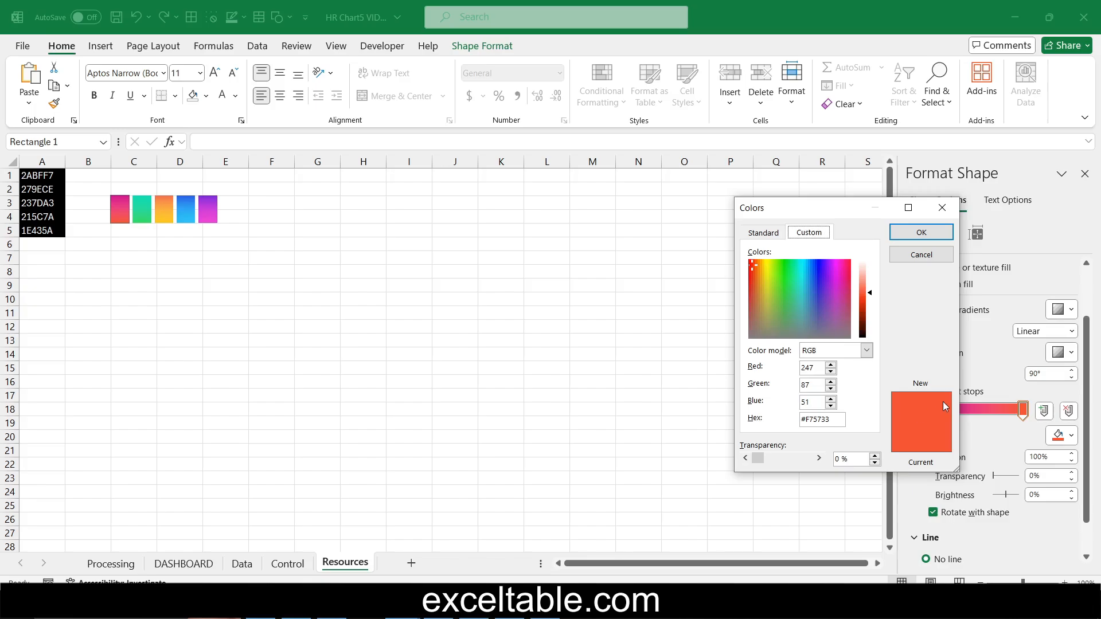
pyautogui.doubleClick(810, 422)
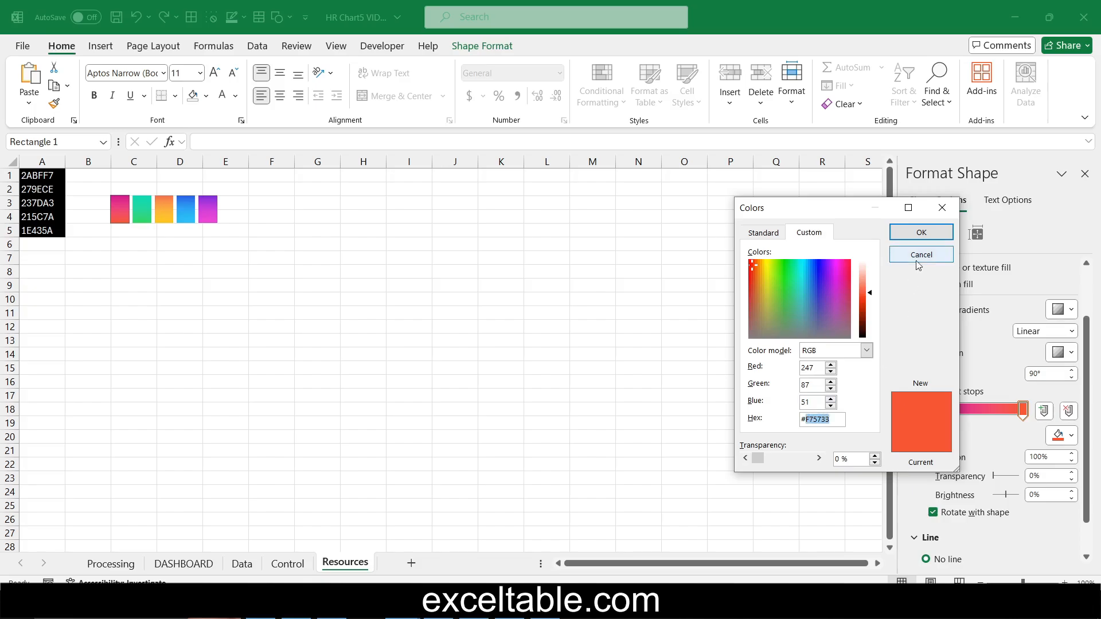
pyautogui.click(938, 215)
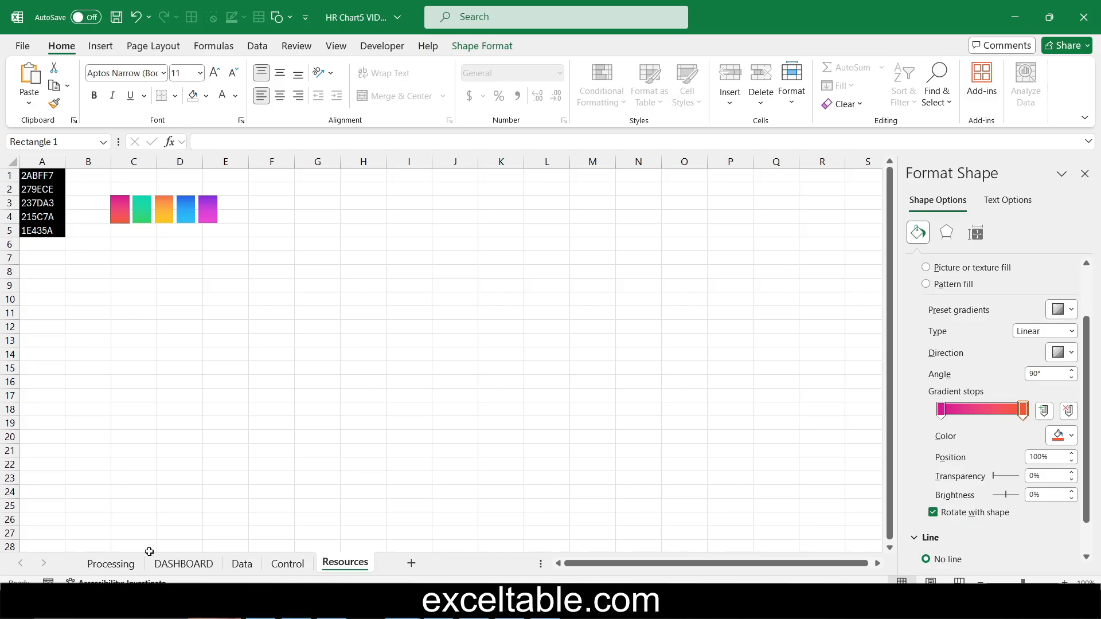
# - Apply a linear 90° gradient fill from magenta #D31790 to orange #F75733 to the Recruiter 1 columns on the DASHBOARD sheet
pyautogui.click(183, 563)
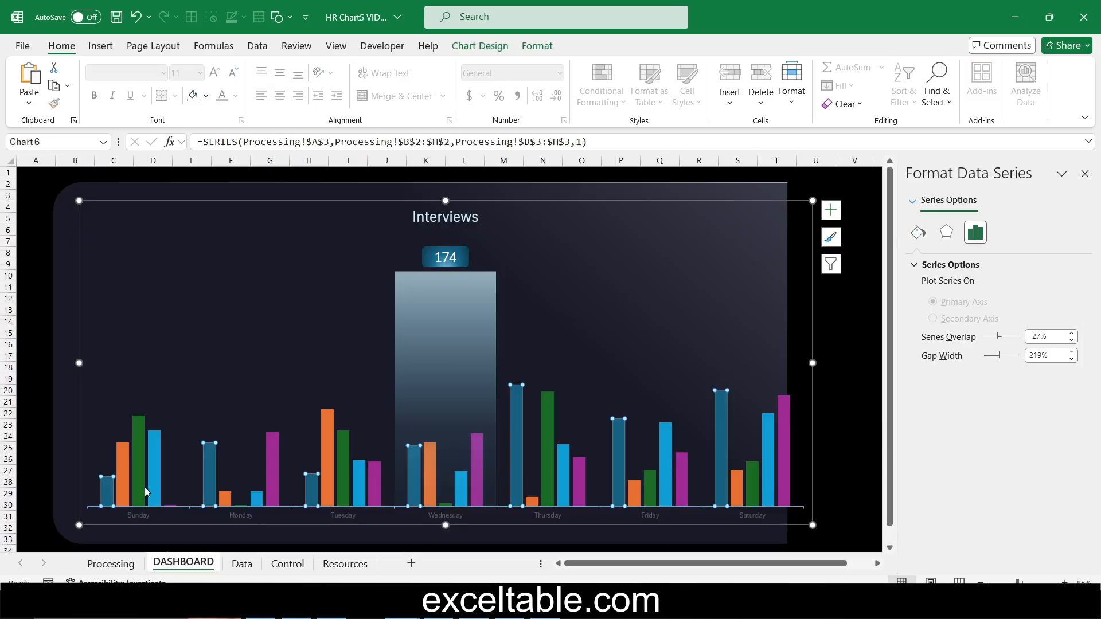
pyautogui.click(919, 232)
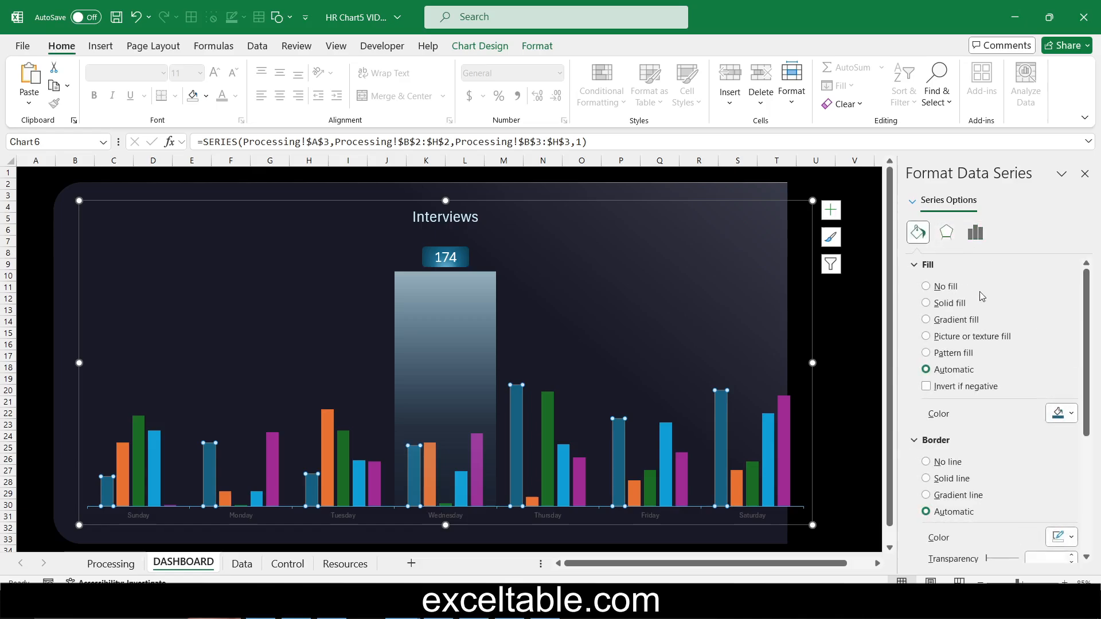
pyautogui.click(956, 320)
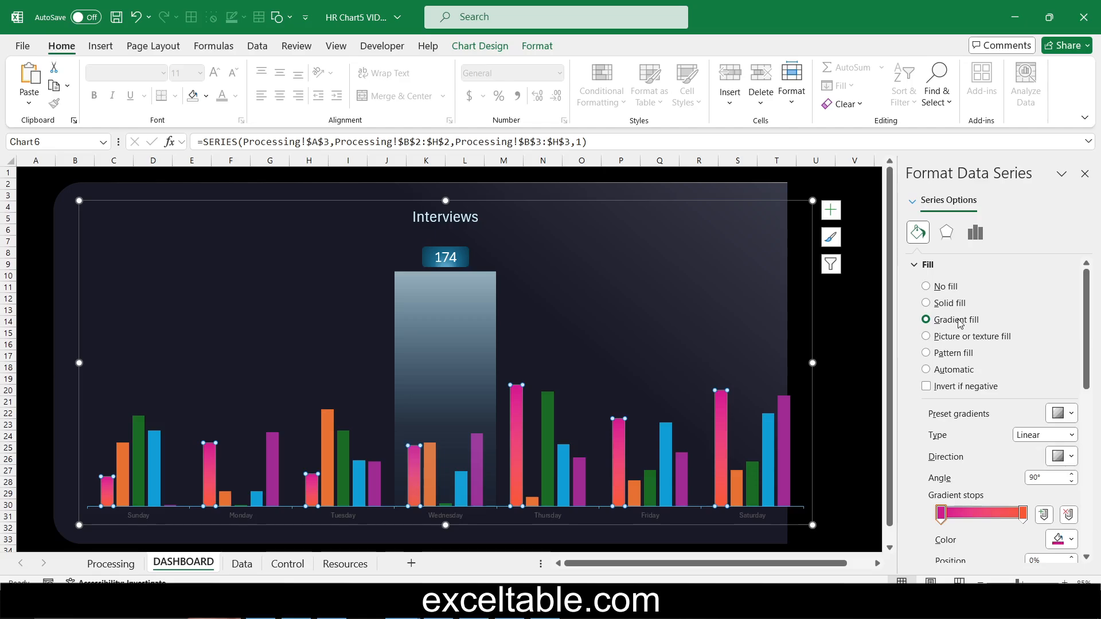
# - Select the Recruiter 2 columns, and examine both gradient stop colours of the turquoise-green sample rectangle on the Resources sheet
pyautogui.click(122, 468)
pyautogui.click(345, 563)
pyautogui.click(144, 210)
pyautogui.click(1070, 505)
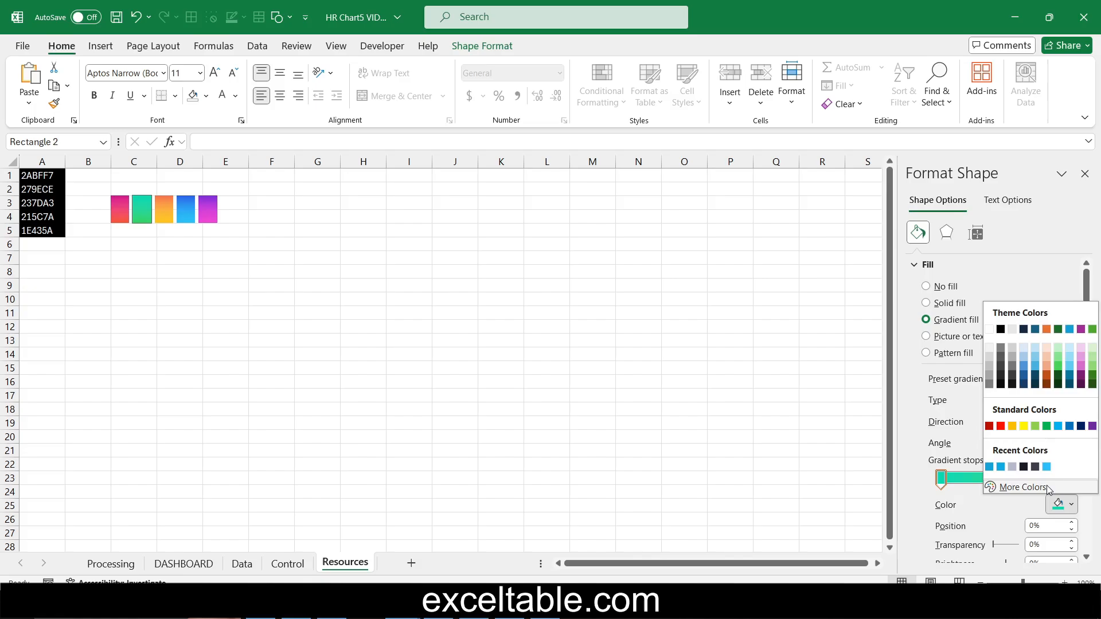
pyautogui.click(1007, 489)
pyautogui.click(939, 206)
pyautogui.click(1022, 479)
pyautogui.click(1066, 505)
pyautogui.click(1044, 490)
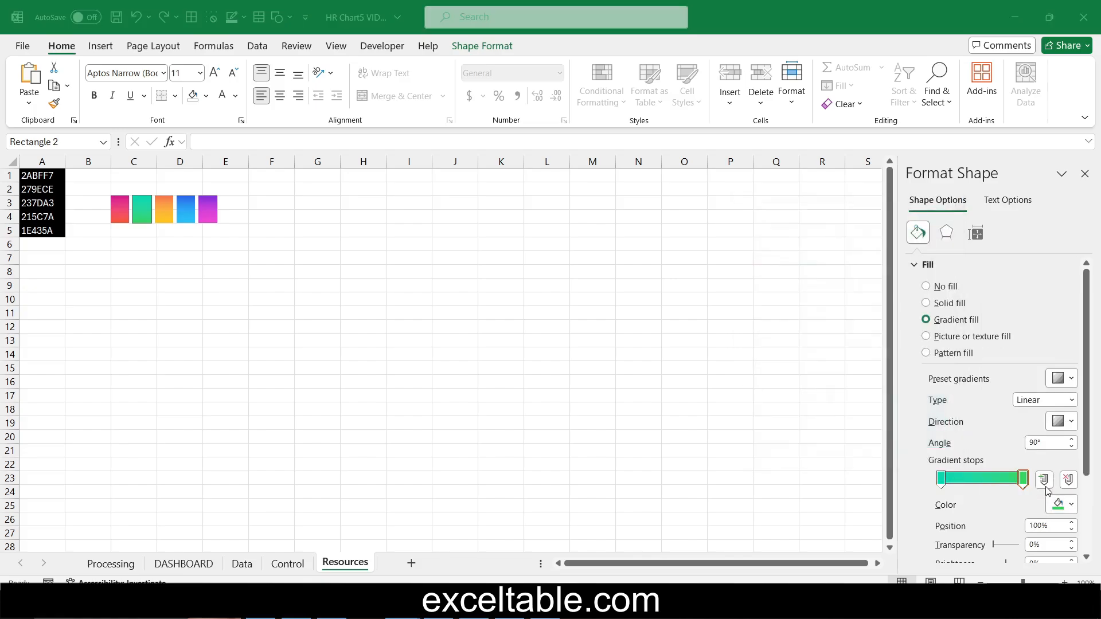
pyautogui.click(940, 207)
# - Apply the turquoise-to-green gradient fill to the Recruiter 2 columns in the DASHBOARD chart
pyautogui.click(198, 564)
pyautogui.click(918, 232)
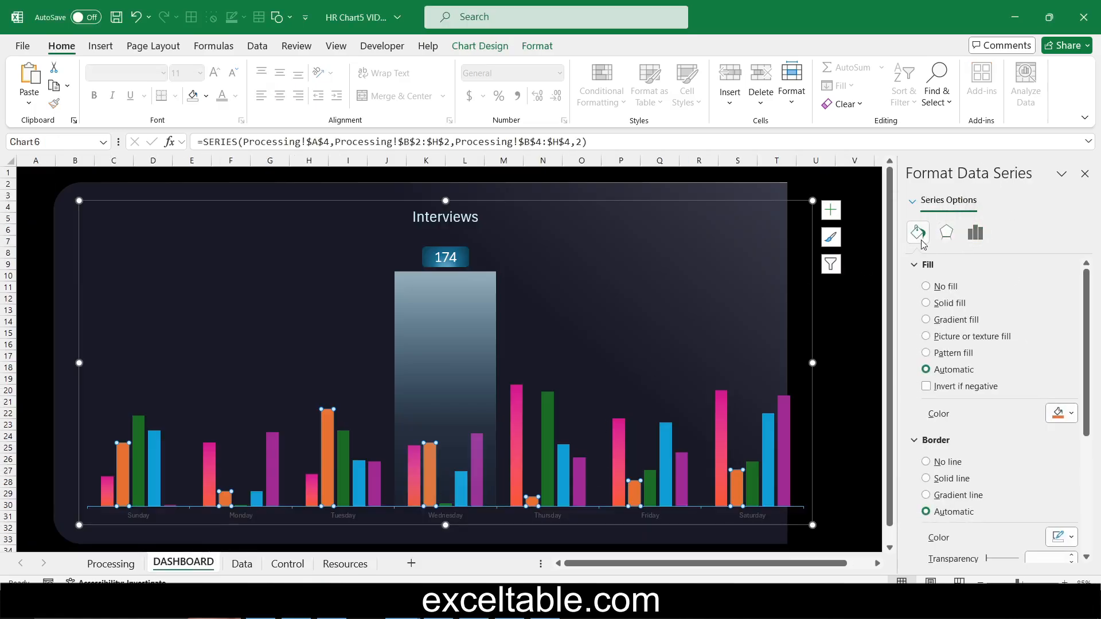
pyautogui.click(925, 319)
# - Select the Recruiter 3 columns, and examine both gradient stop colours of the orange-yellow sample rectangle on the Resources sheet
pyautogui.click(138, 459)
pyautogui.click(344, 563)
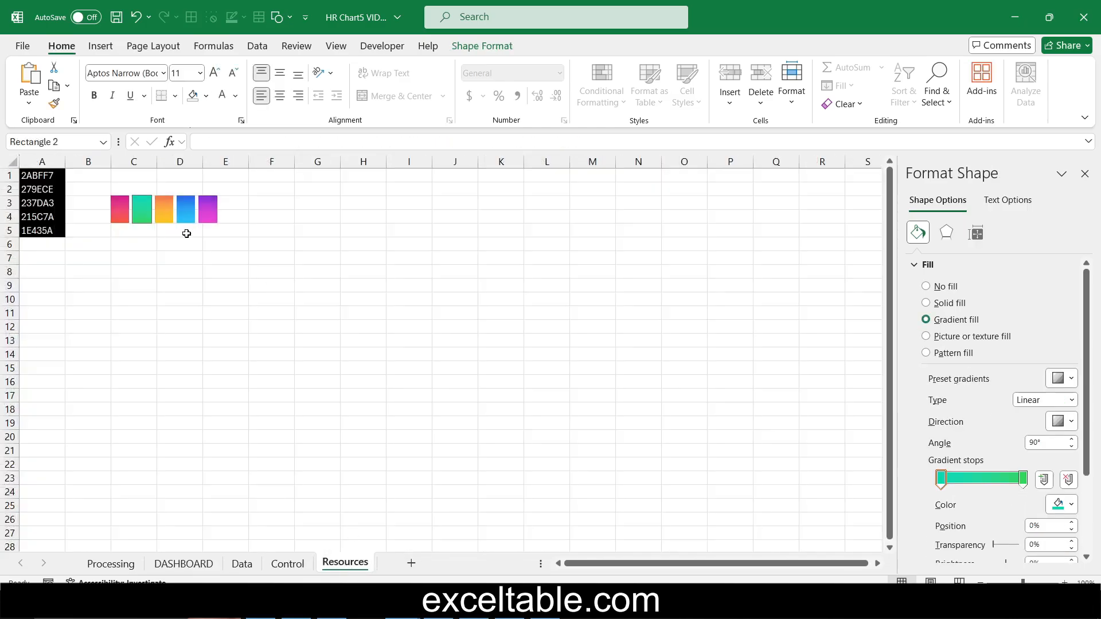
pyautogui.click(1067, 504)
pyautogui.click(1009, 488)
pyautogui.click(953, 208)
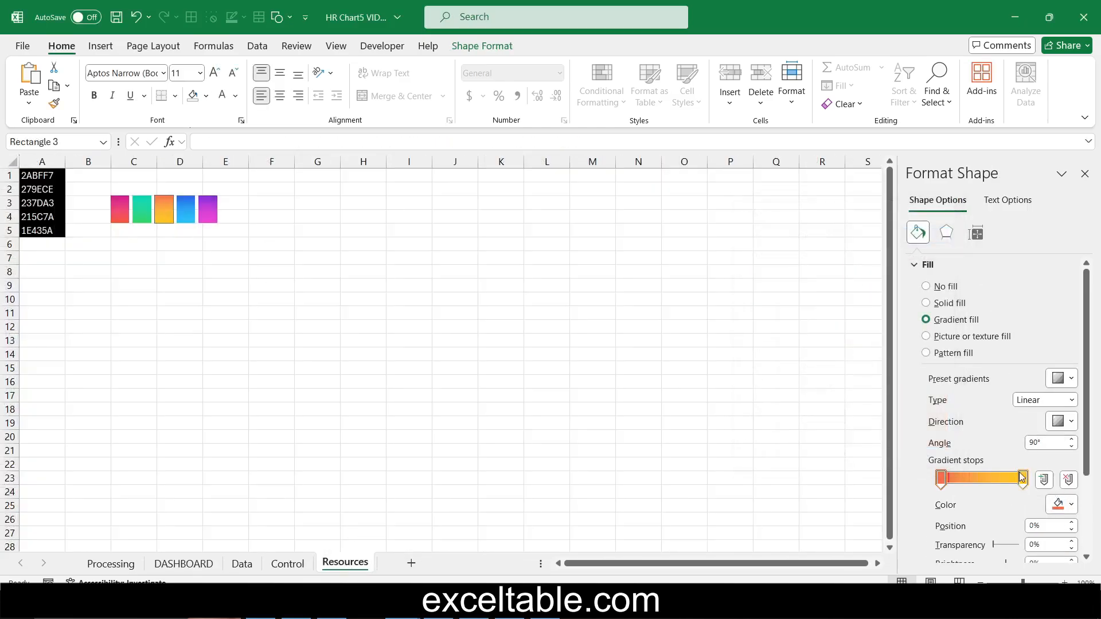
pyautogui.click(1023, 478)
pyautogui.click(1066, 505)
pyautogui.click(1009, 488)
pyautogui.click(941, 211)
# - Apply the linear 90° orange-to-yellow gradient fill to the Recruiter 3 columns in the DASHBOARD chart
pyautogui.click(183, 563)
pyautogui.click(917, 232)
pyautogui.click(926, 320)
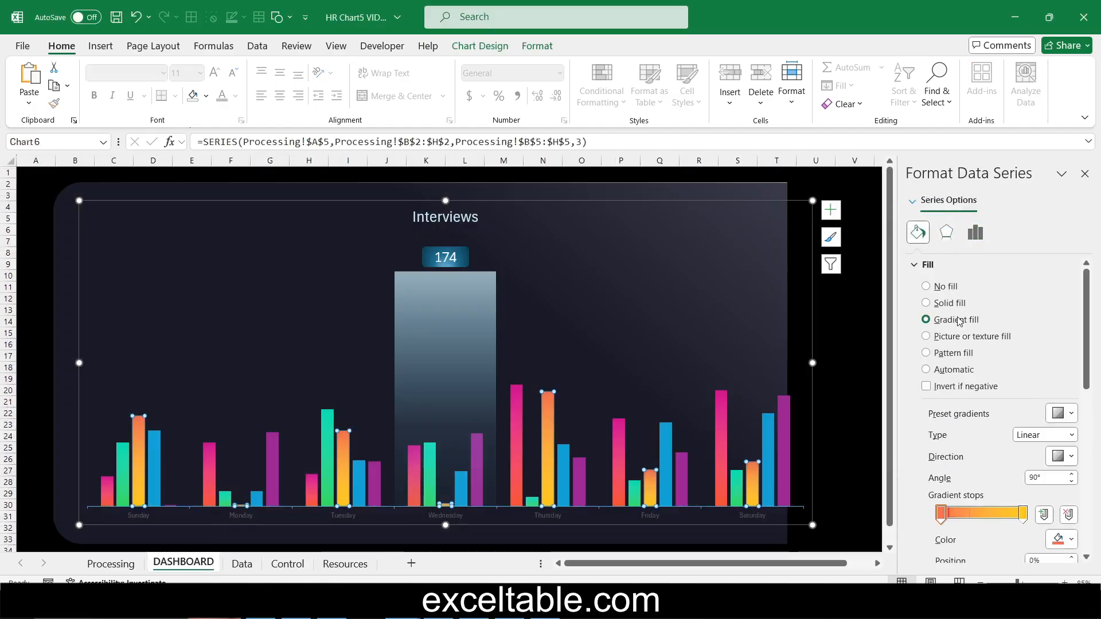
# - Select the Recruiter 4 columns, and examine both gradient stop colours of the blue sample rectangle on the Resources sheet
pyautogui.click(154, 455)
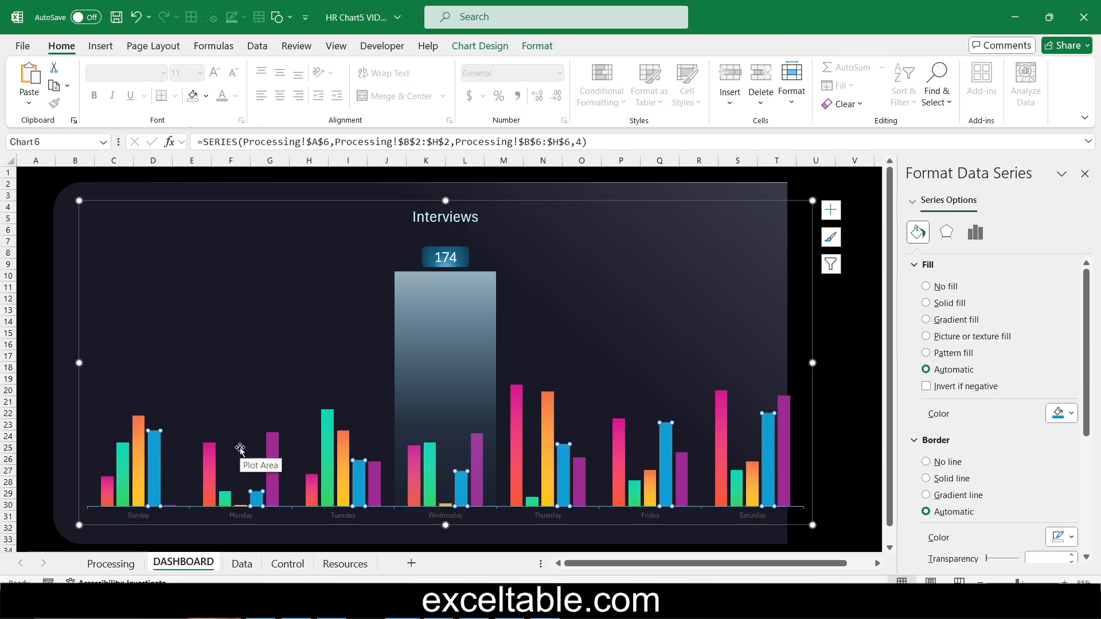
pyautogui.click(345, 564)
pyautogui.click(179, 203)
pyautogui.click(1065, 505)
pyautogui.click(1024, 486)
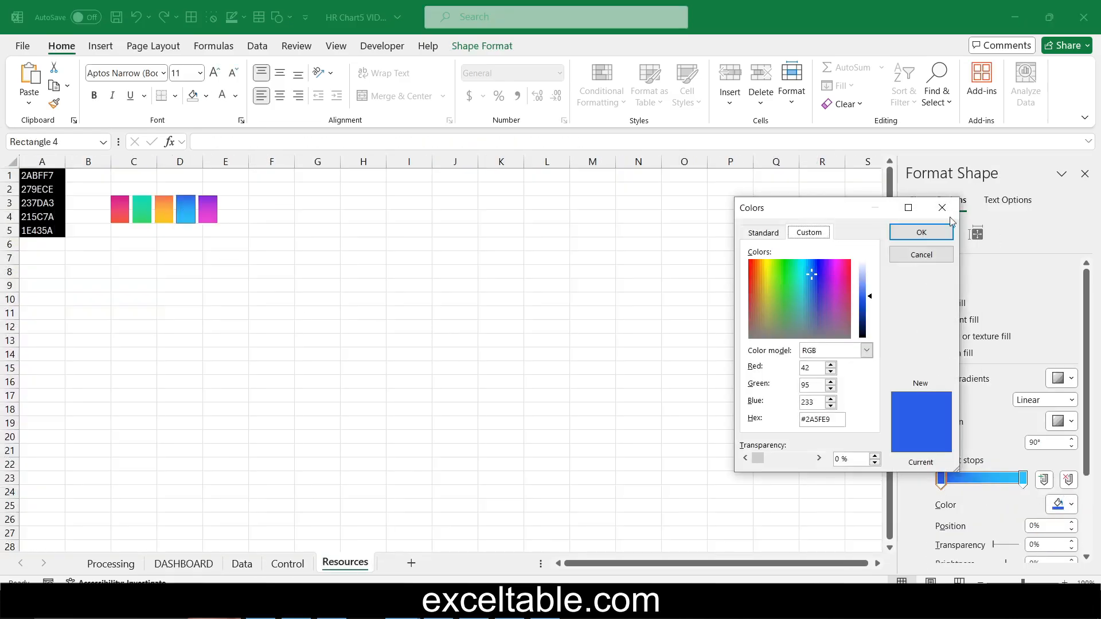
pyautogui.click(921, 255)
pyautogui.click(1022, 479)
pyautogui.click(1065, 504)
pyautogui.click(1025, 486)
pyautogui.click(921, 232)
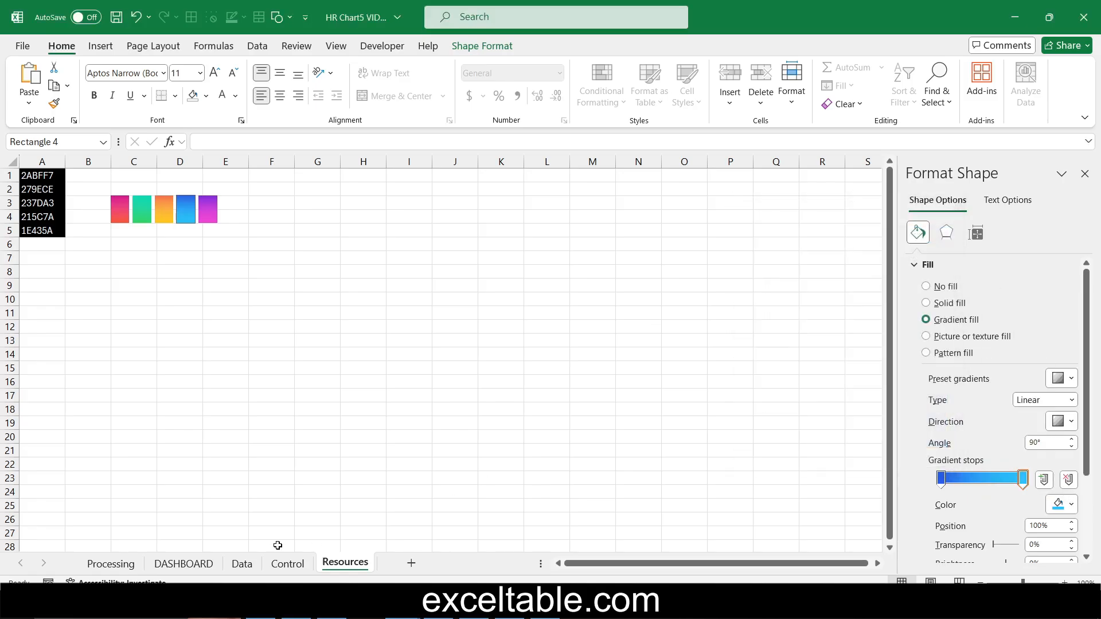
# - Apply the linear 90° gradient fill from blue #2A5FE9 to light blue to the Recruiter 4 columns in the DASHBOARD chart
pyautogui.click(183, 564)
pyautogui.click(917, 232)
pyautogui.click(954, 320)
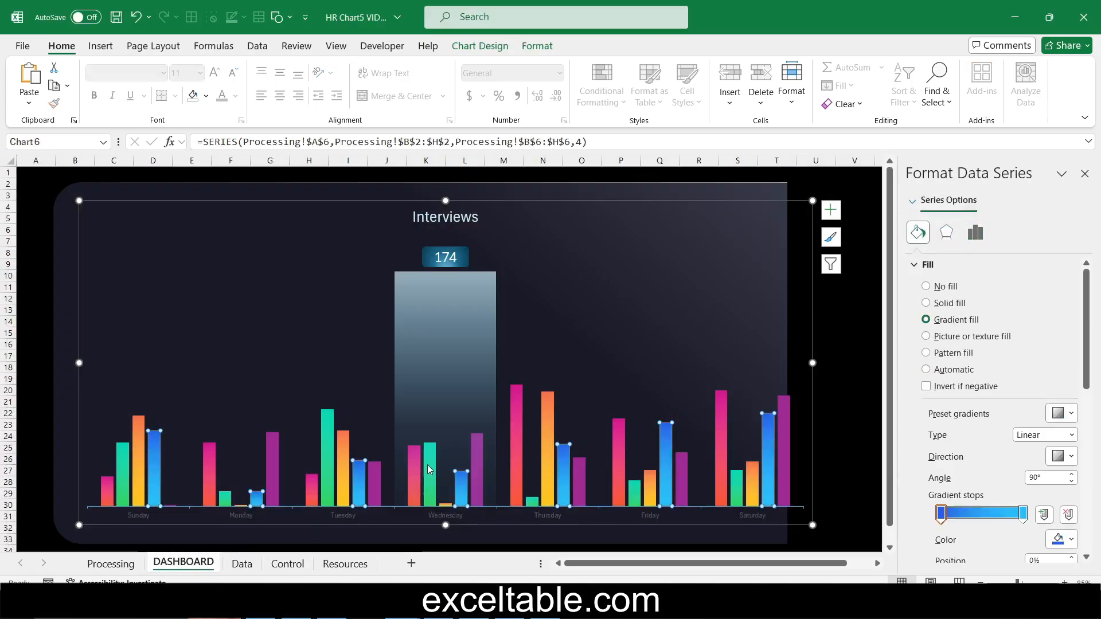
# - Give the Recruiter 5 columns the linear 90° purple-to-pink gradient fill of the purple sample rectangle on the Resources sheet
pyautogui.click(274, 461)
pyautogui.click(345, 564)
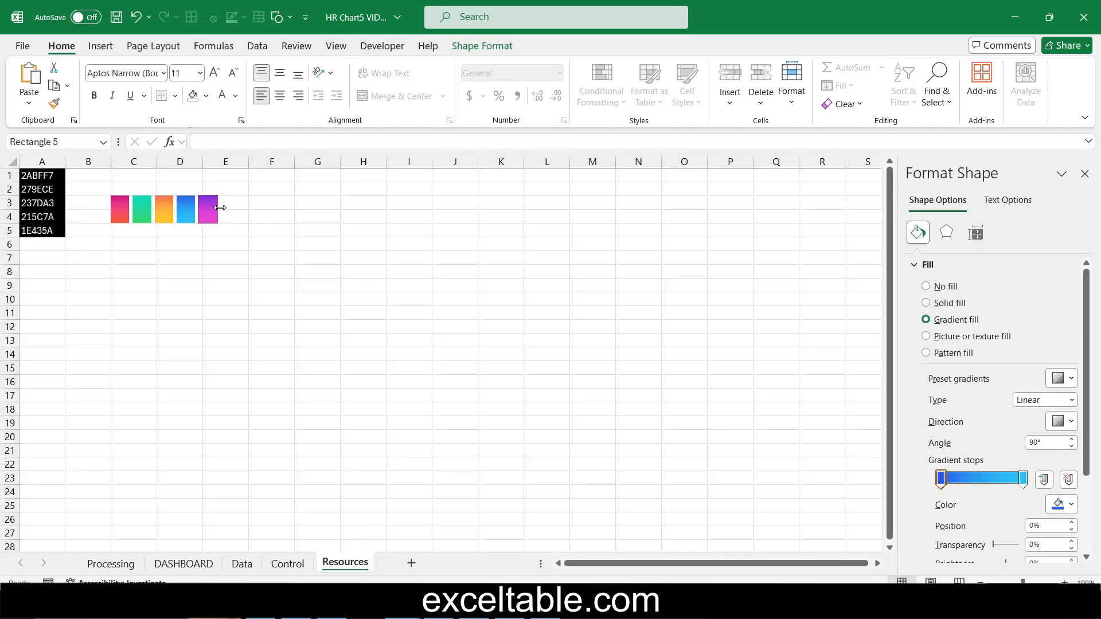
pyautogui.click(1071, 505)
pyautogui.click(1024, 486)
pyautogui.click(922, 231)
pyautogui.click(1023, 479)
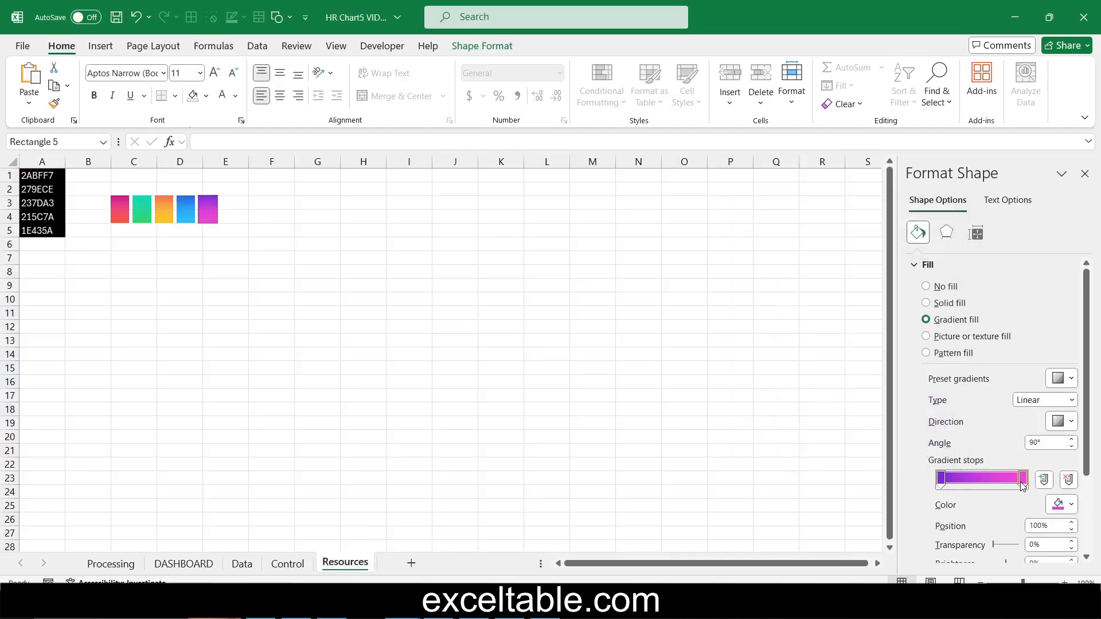
pyautogui.click(1071, 504)
pyautogui.click(1015, 487)
pyautogui.click(922, 231)
pyautogui.click(183, 565)
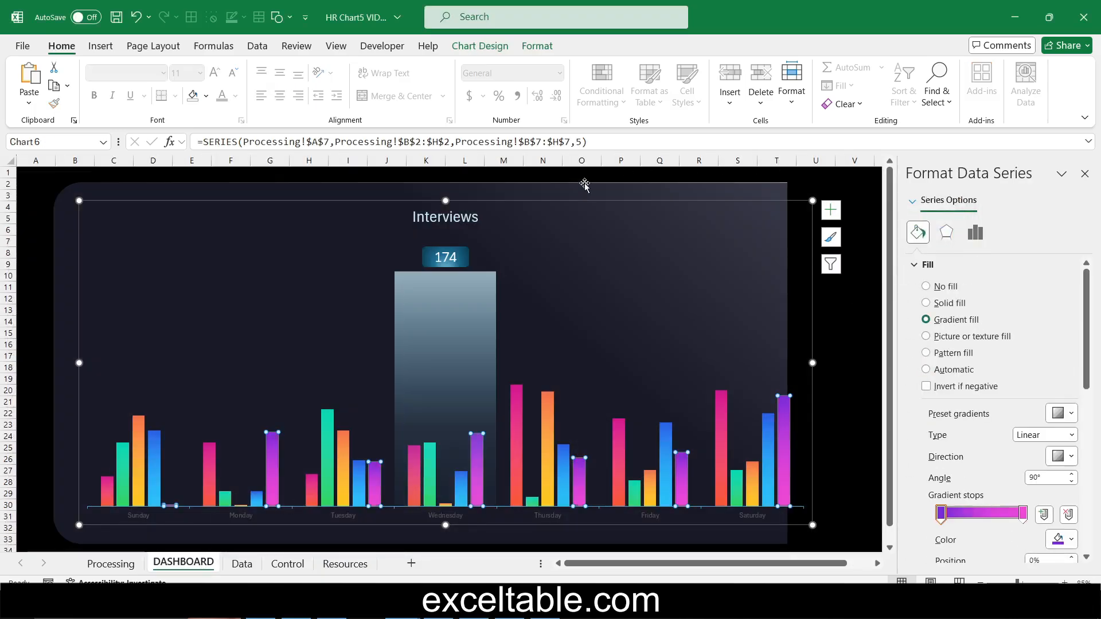
# - Include the Top series in the Interviews chart's data source
pyautogui.click(568, 200)
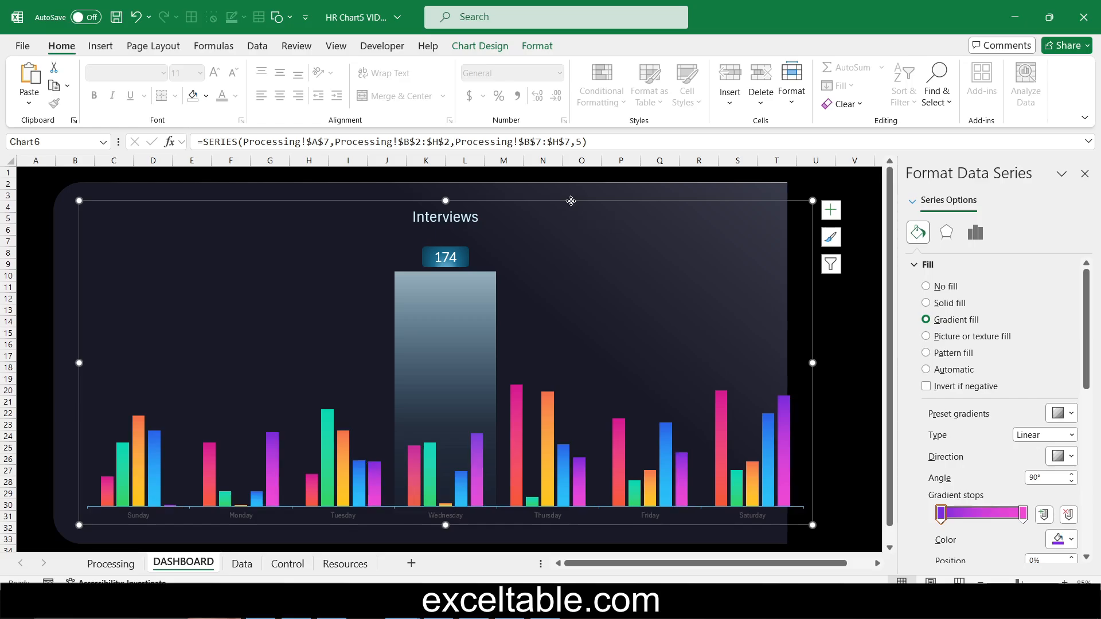
pyautogui.click(505, 48)
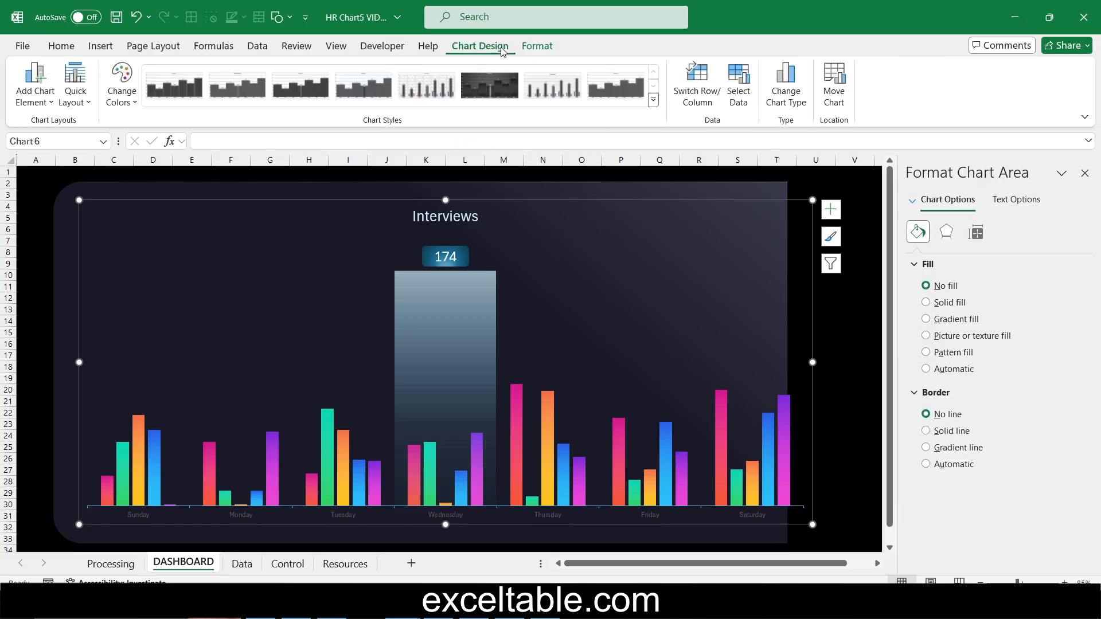
pyautogui.click(738, 83)
pyautogui.scroll(-3, 739, 402)
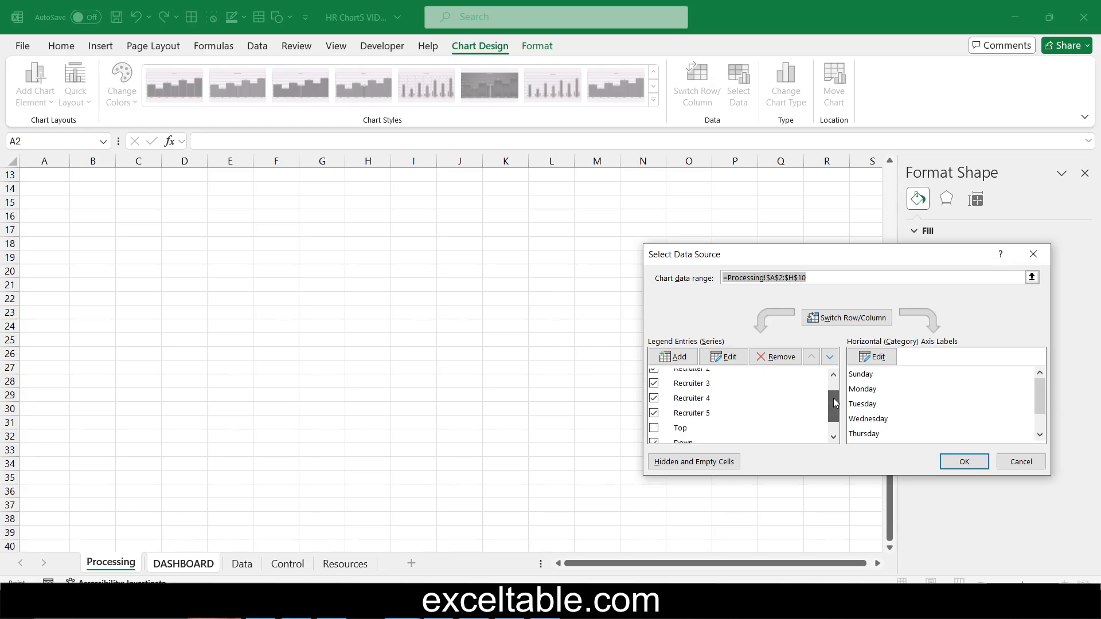
pyautogui.click(662, 407)
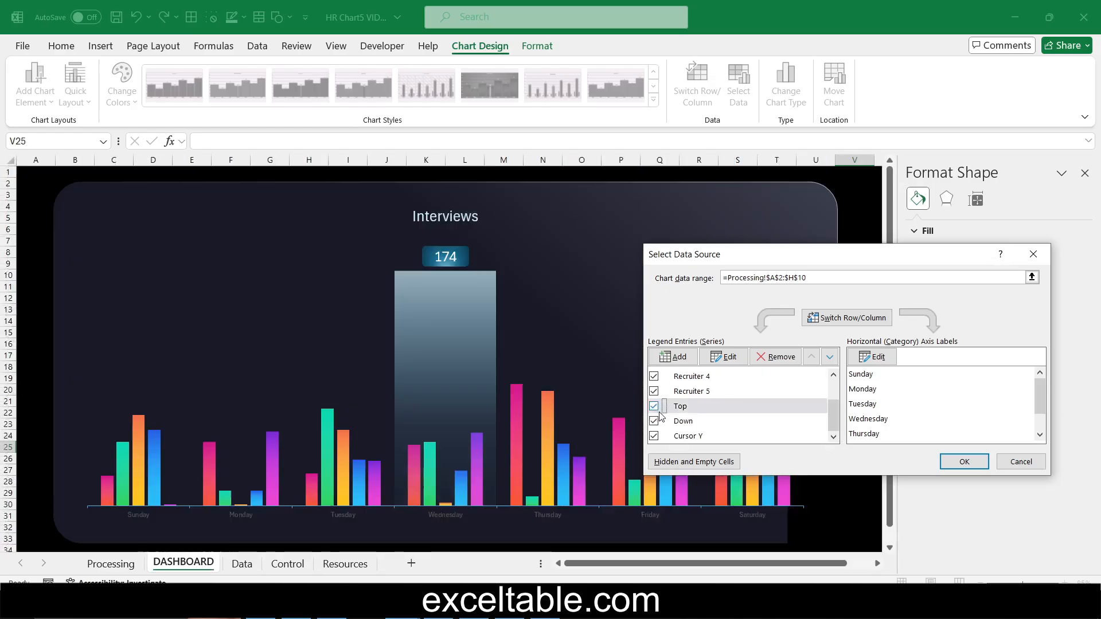
pyautogui.click(964, 461)
pyautogui.click(859, 415)
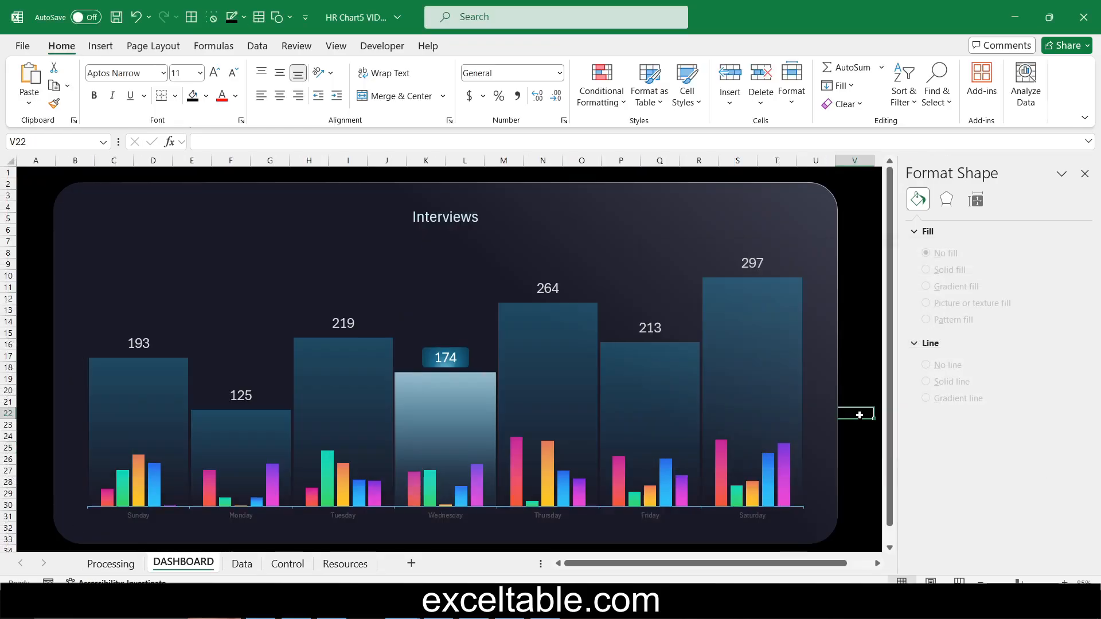
# - Enlarge the dashboard's working area by closing the formatting pane, zooming to 100% and collapsing the ribbon
pyautogui.click(1084, 174)
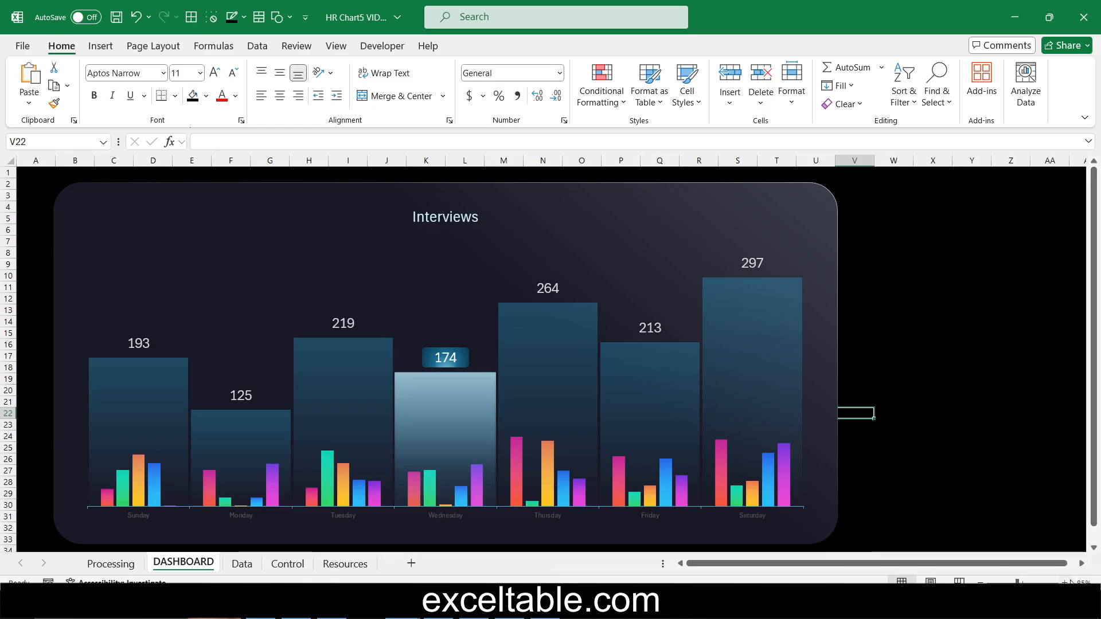
pyautogui.click(1066, 583)
pyautogui.click(1066, 582)
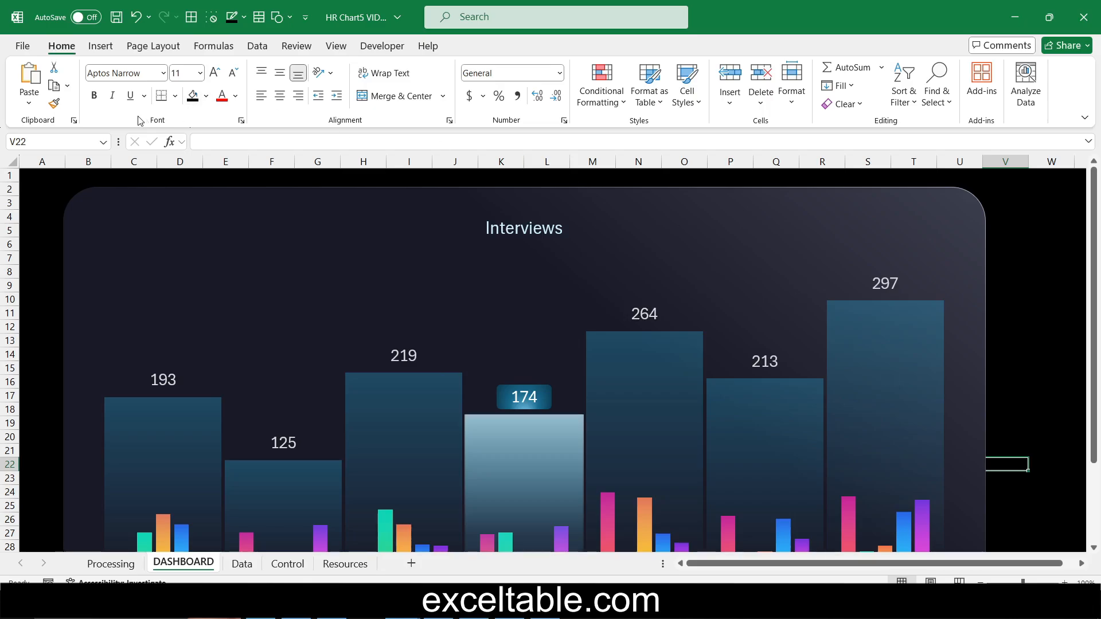
pyautogui.doubleClick(62, 46)
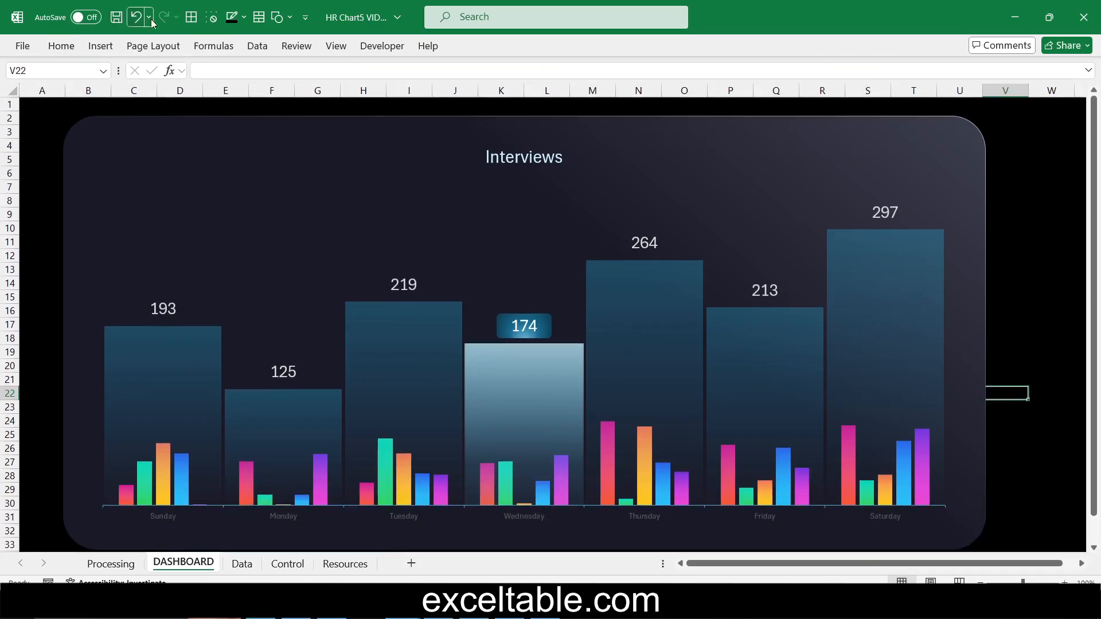
# - Hide the row and column headings on the DASHBOARD sheet
pyautogui.click(336, 46)
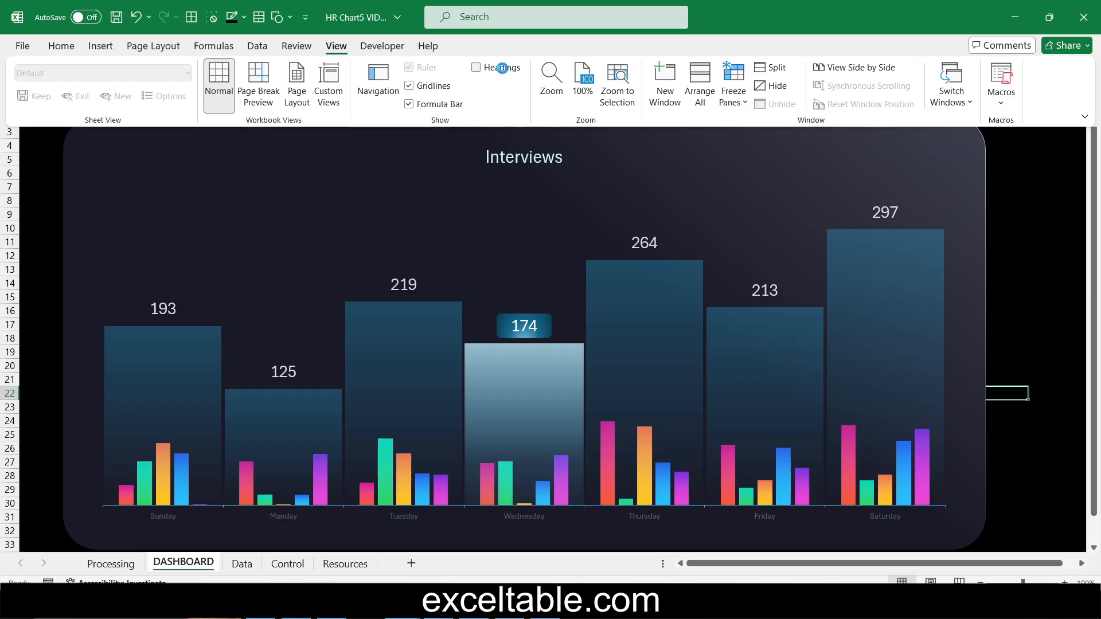
pyautogui.click(497, 67)
pyautogui.click(1003, 307)
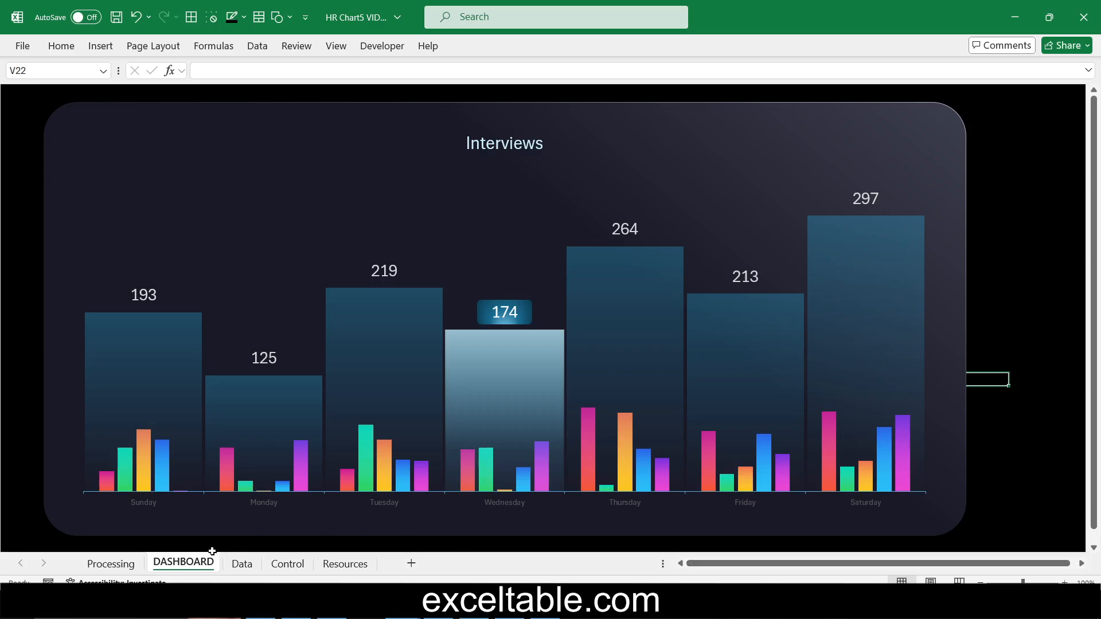
# - Name the whole data range A1:I366 on the Data sheet "mydata"
pyautogui.click(242, 564)
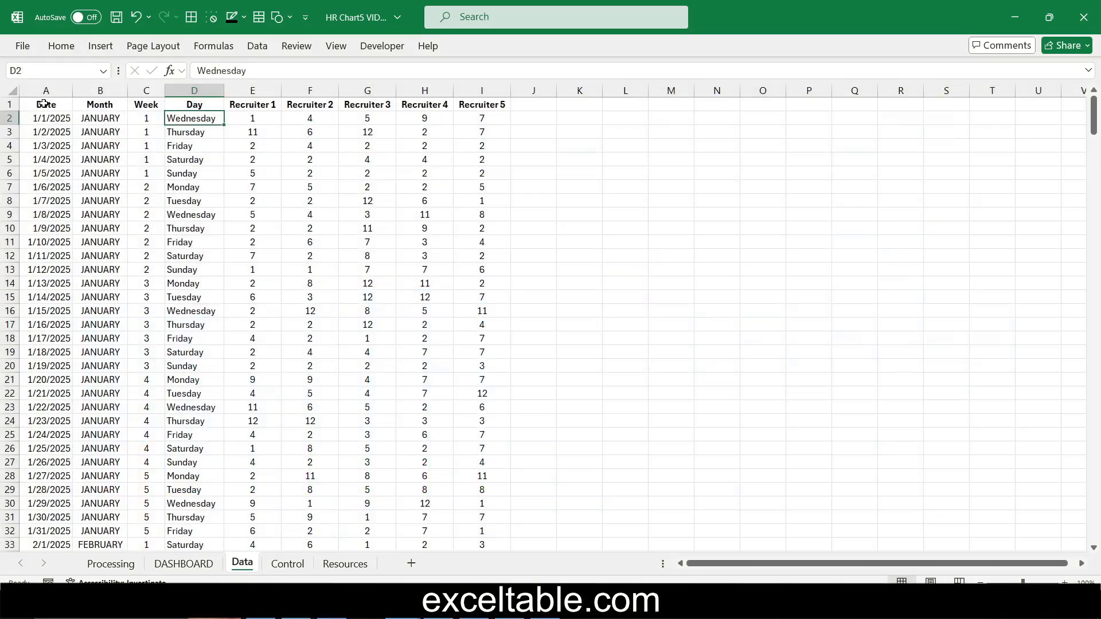
pyautogui.moveTo(44, 103); pyautogui.dragTo(455, 213)
pyautogui.hotkey('ctrl', 'shift', 'Down')
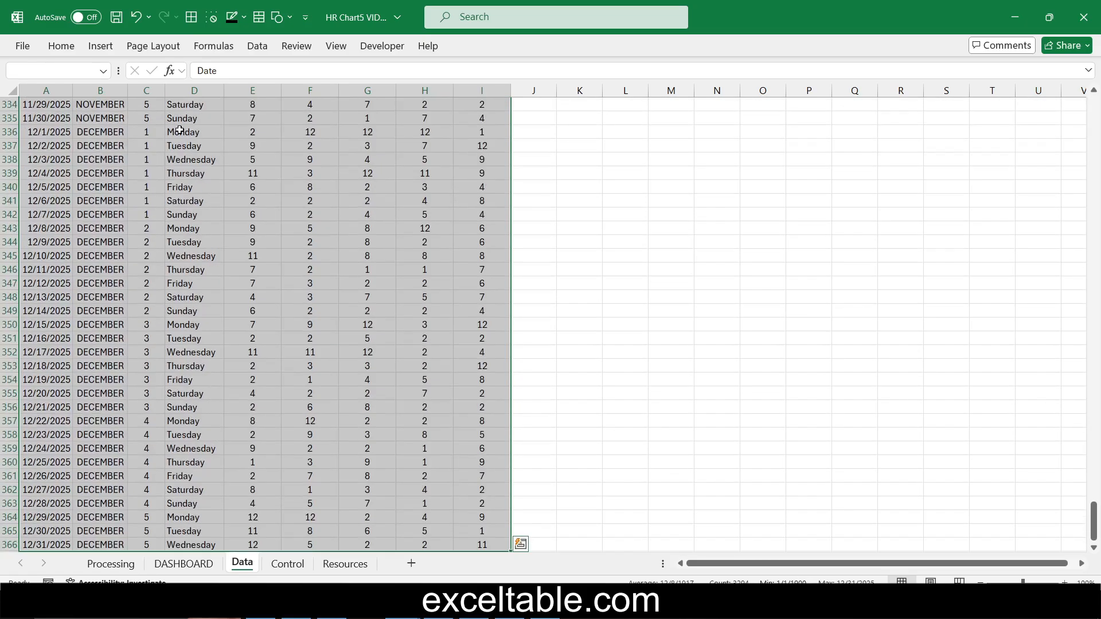
pyautogui.click(67, 65)
pyautogui.press('Return')
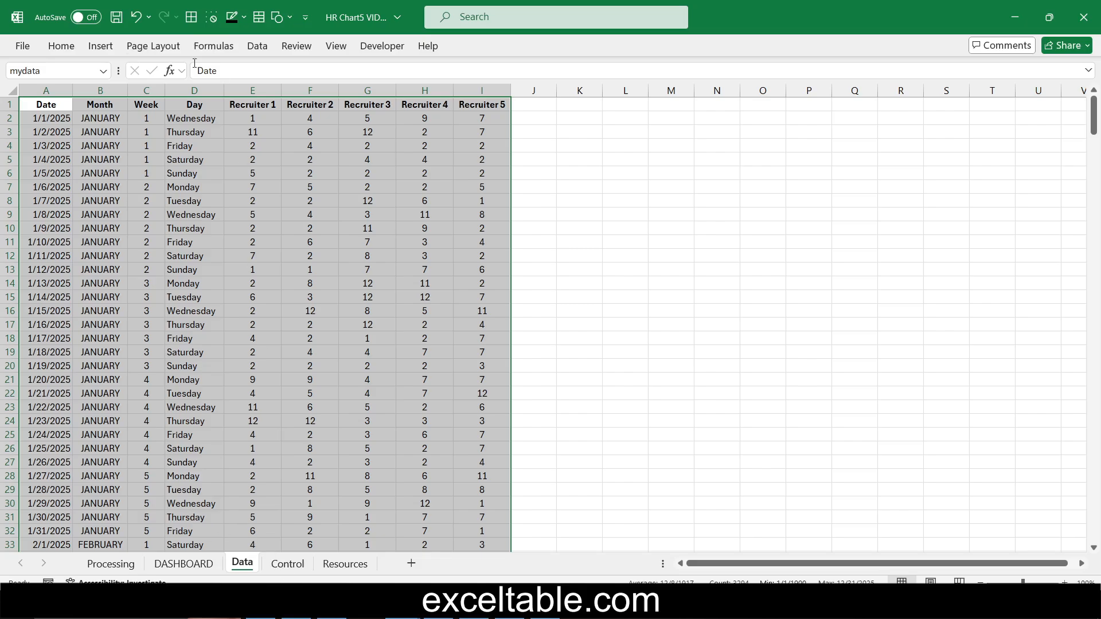
# - Create a PivotTable from the mydata range on the existing Control sheet at cell A3
pyautogui.click(101, 46)
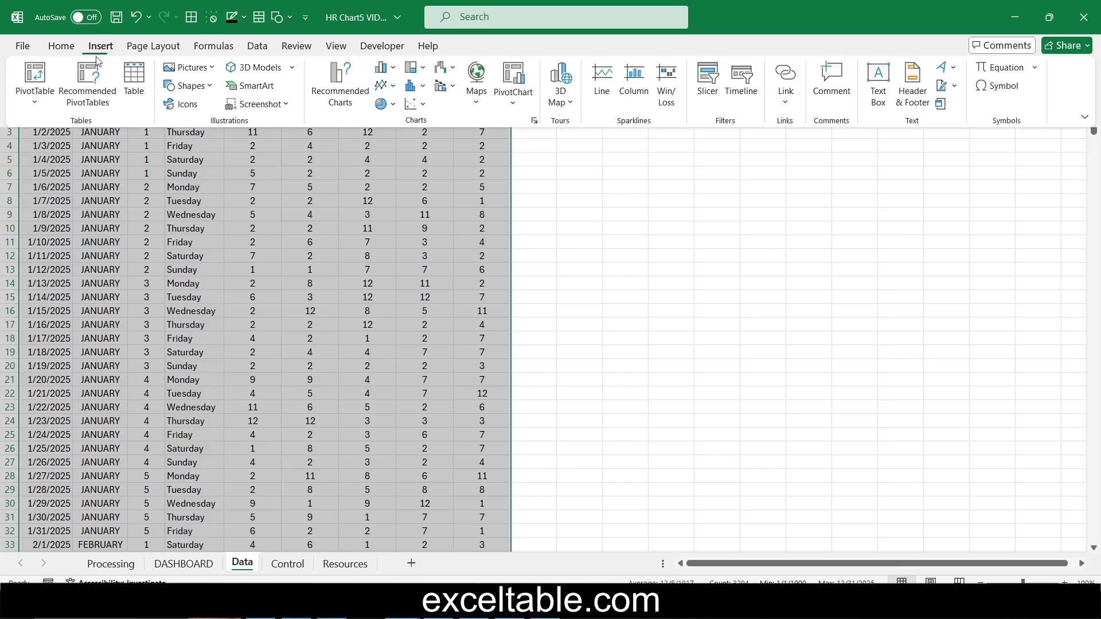
pyautogui.click(34, 77)
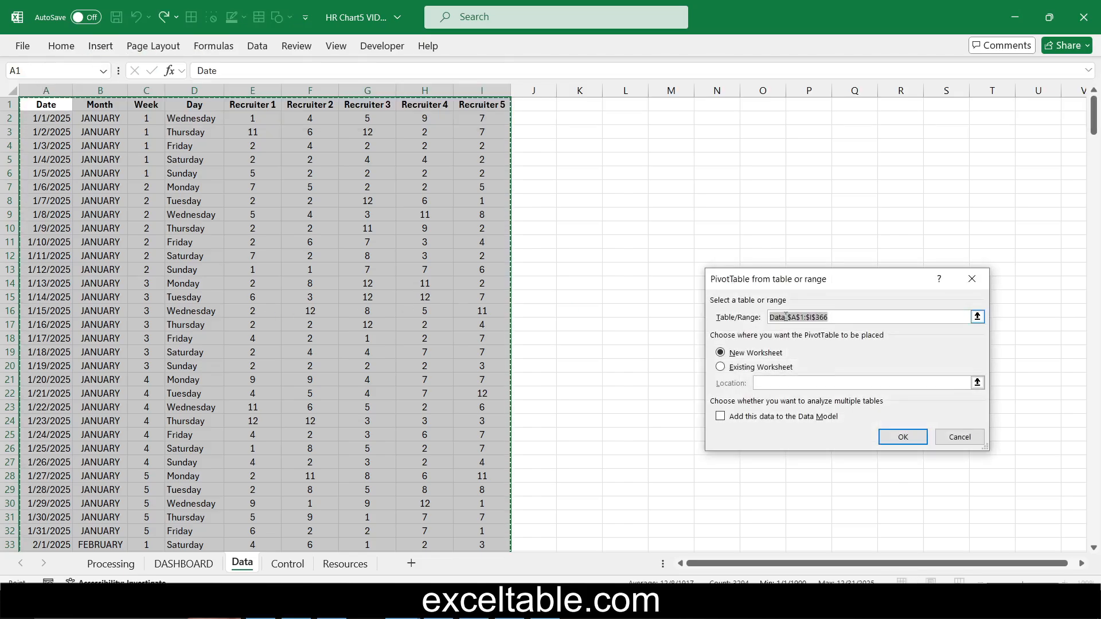
pyautogui.write('mydata')
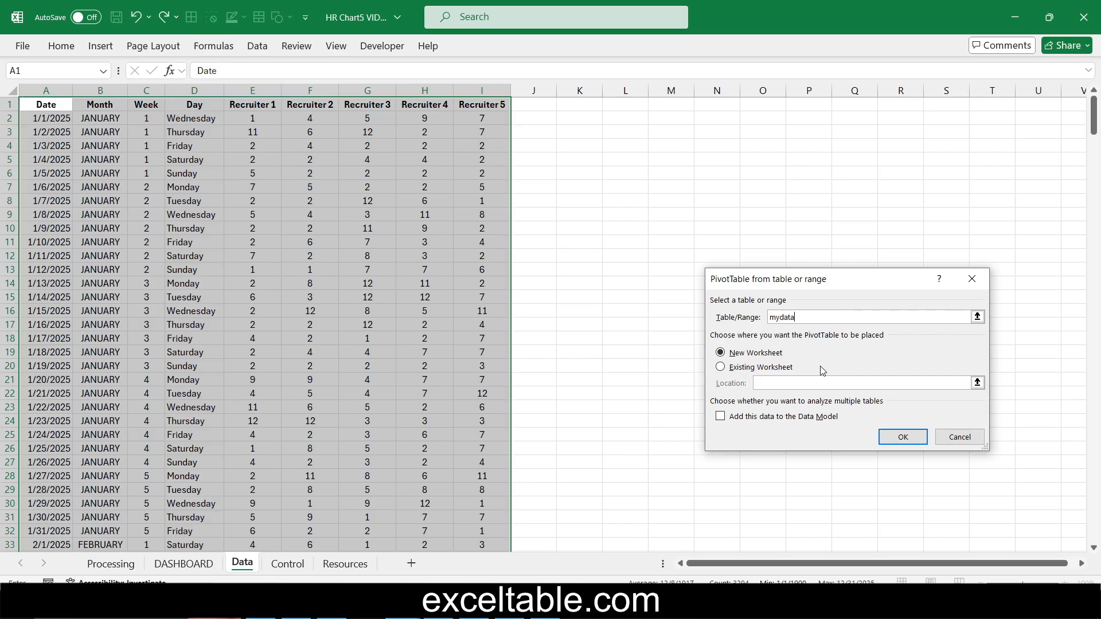
pyautogui.click(767, 369)
pyautogui.click(976, 383)
pyautogui.click(288, 564)
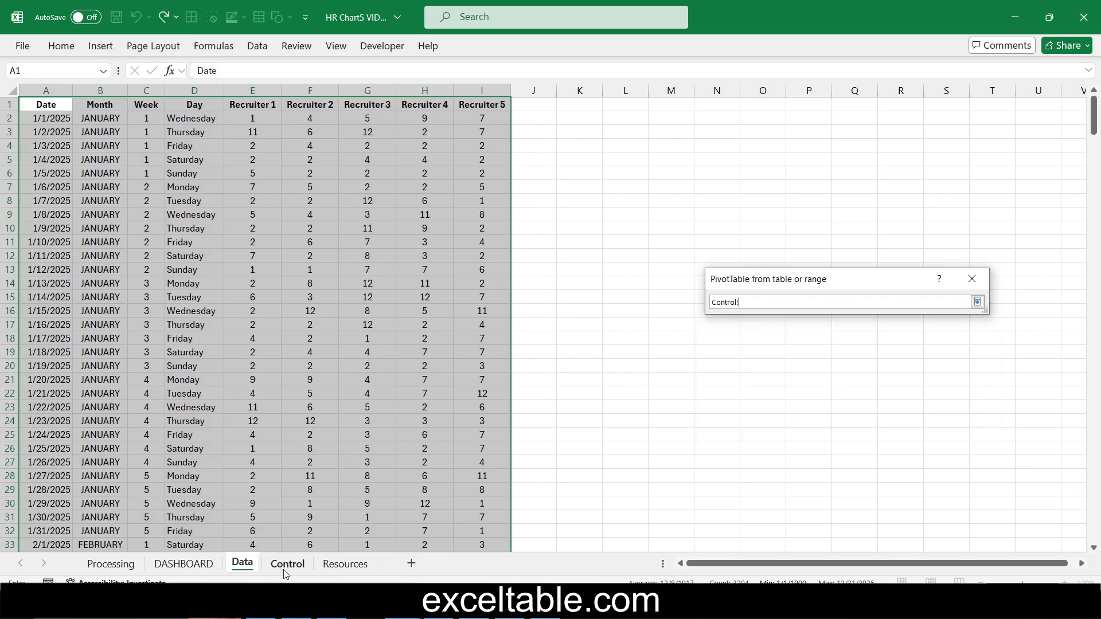
pyautogui.click(38, 134)
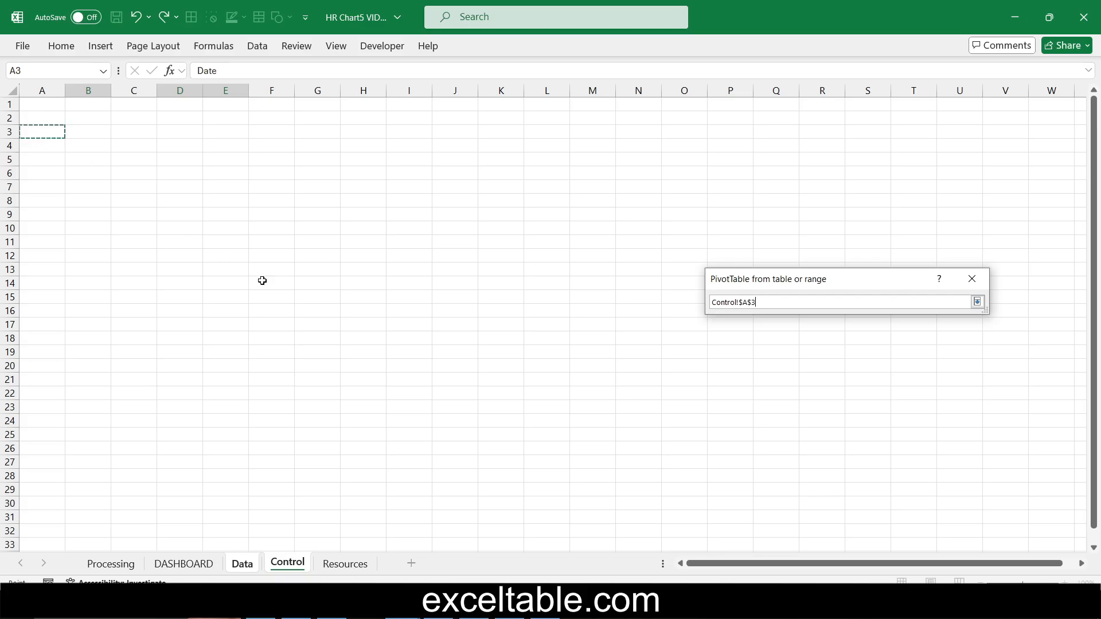
pyautogui.press('Return')
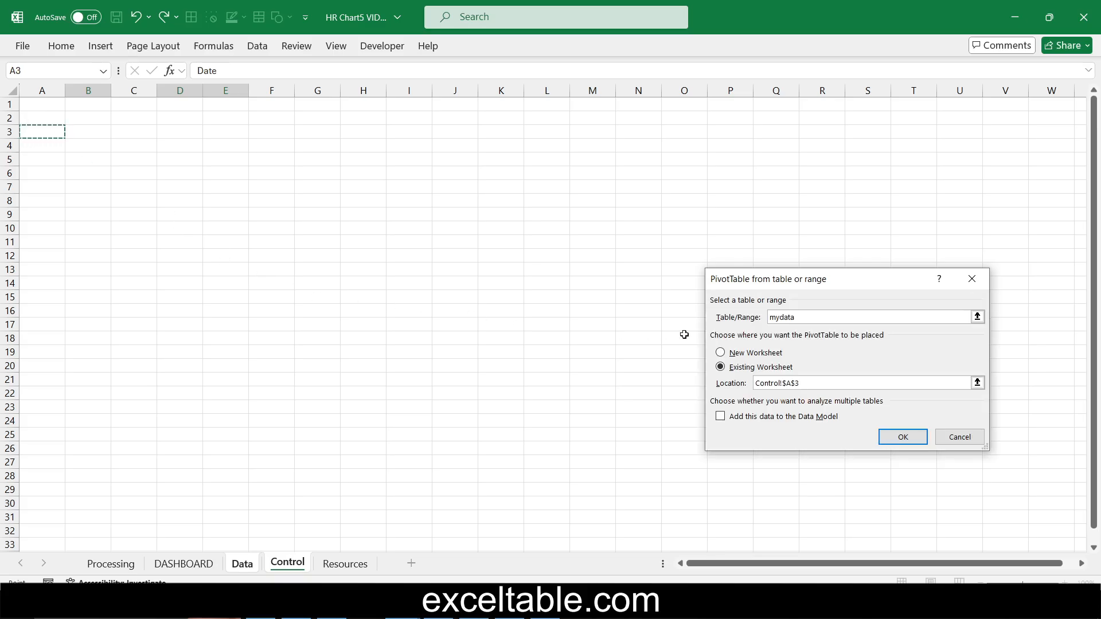
pyautogui.click(897, 437)
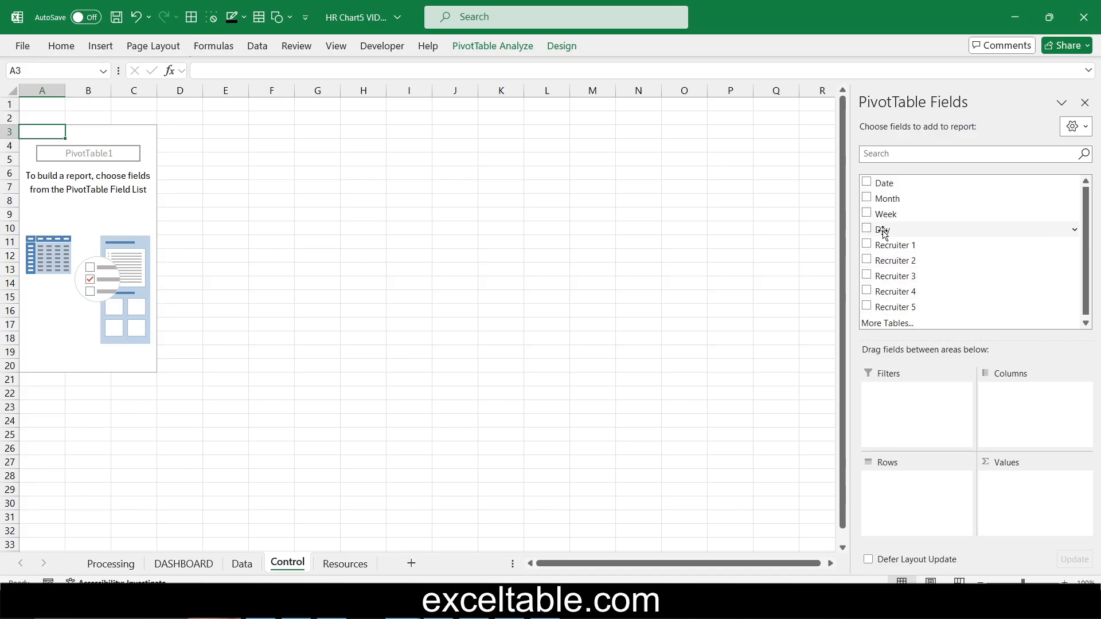
# - Add Day to the PivotTable's rows and Recruiter 1 through Recruiter 5 as its summed values
pyautogui.moveTo(883, 232); pyautogui.dragTo(898, 504)
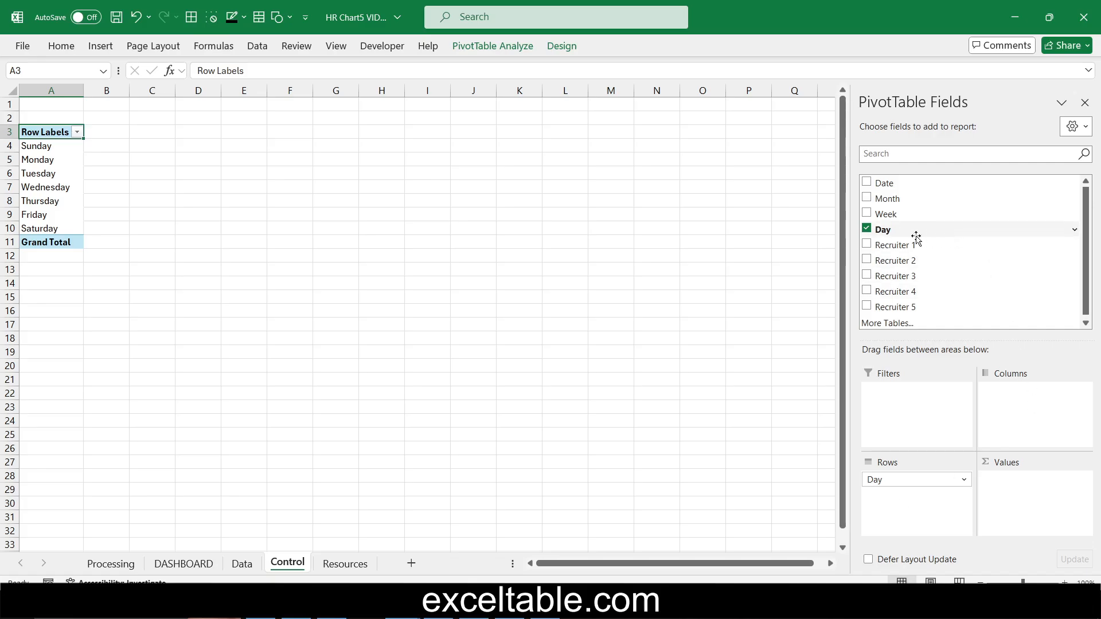
pyautogui.click(867, 244)
pyautogui.click(867, 259)
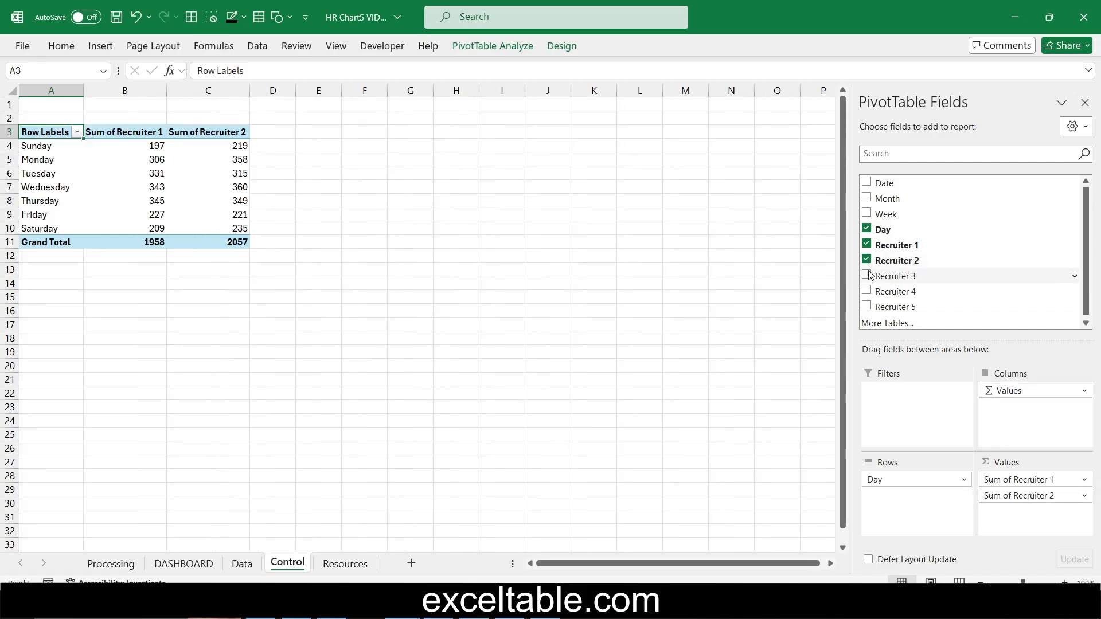
pyautogui.click(867, 276)
pyautogui.click(866, 291)
pyautogui.click(866, 306)
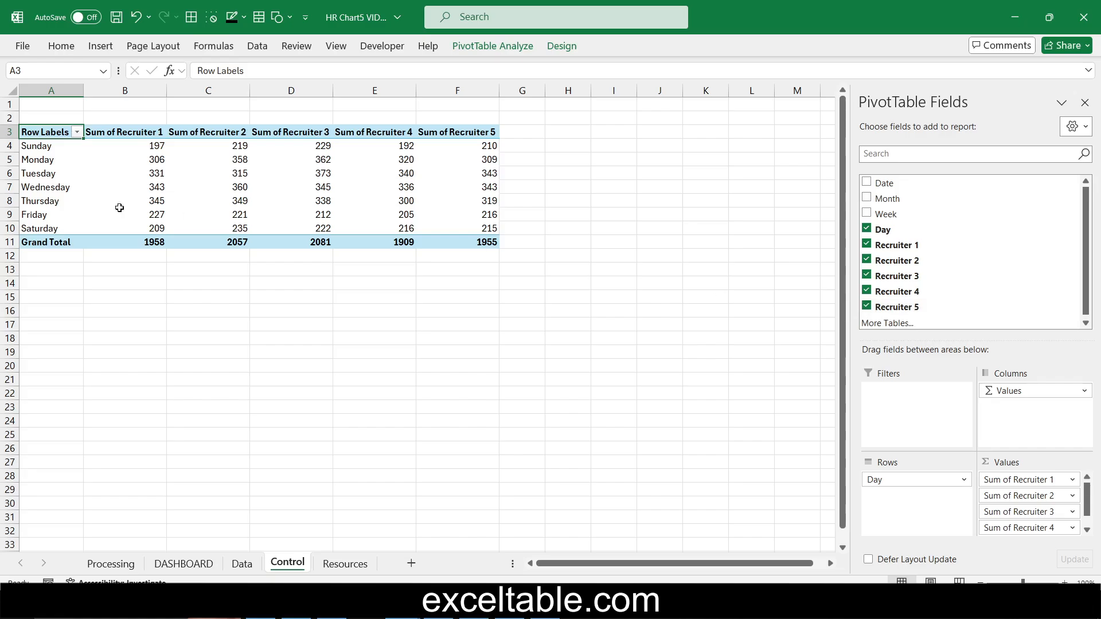
# - Copy the entire PivotTable and paste the copy at cell A17 on the Control sheet
pyautogui.moveTo(50, 132); pyautogui.dragTo(442, 234)
pyautogui.rightClick(71, 241)
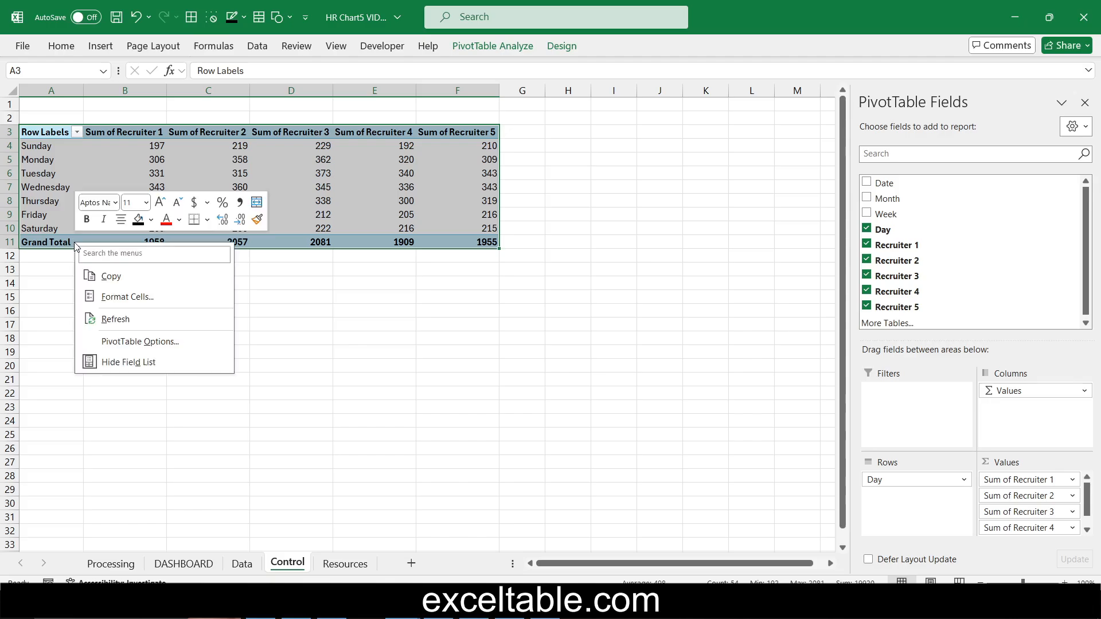
pyautogui.click(114, 279)
pyautogui.click(34, 327)
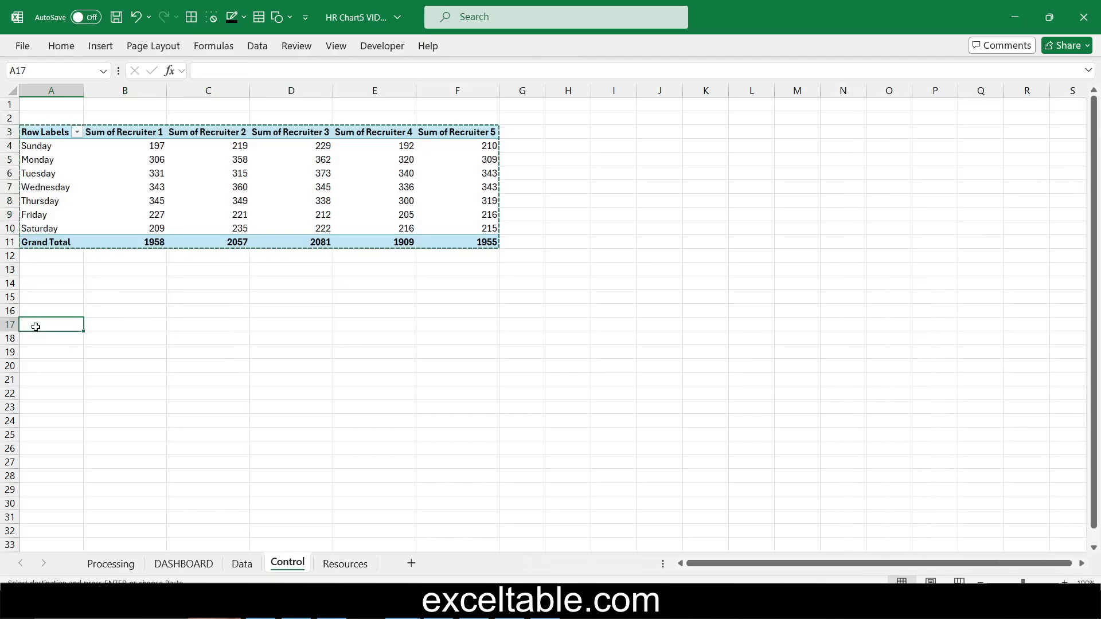
pyautogui.rightClick(33, 324)
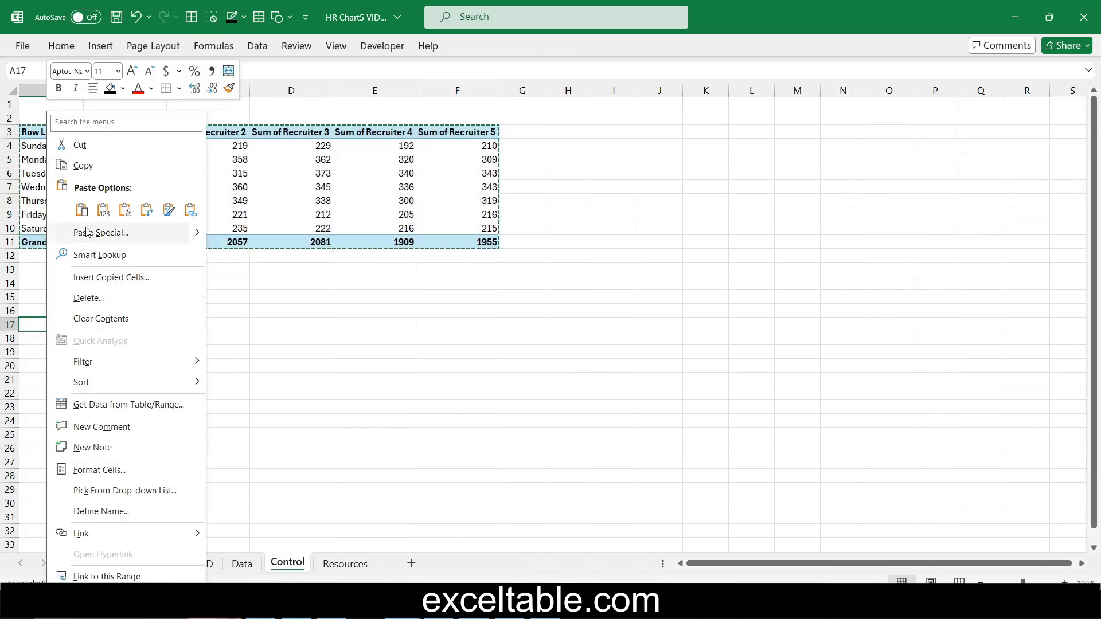
pyautogui.click(81, 210)
# - Insert Month, Week and Day slicers for the copied PivotTable at A17
pyautogui.click(125, 407)
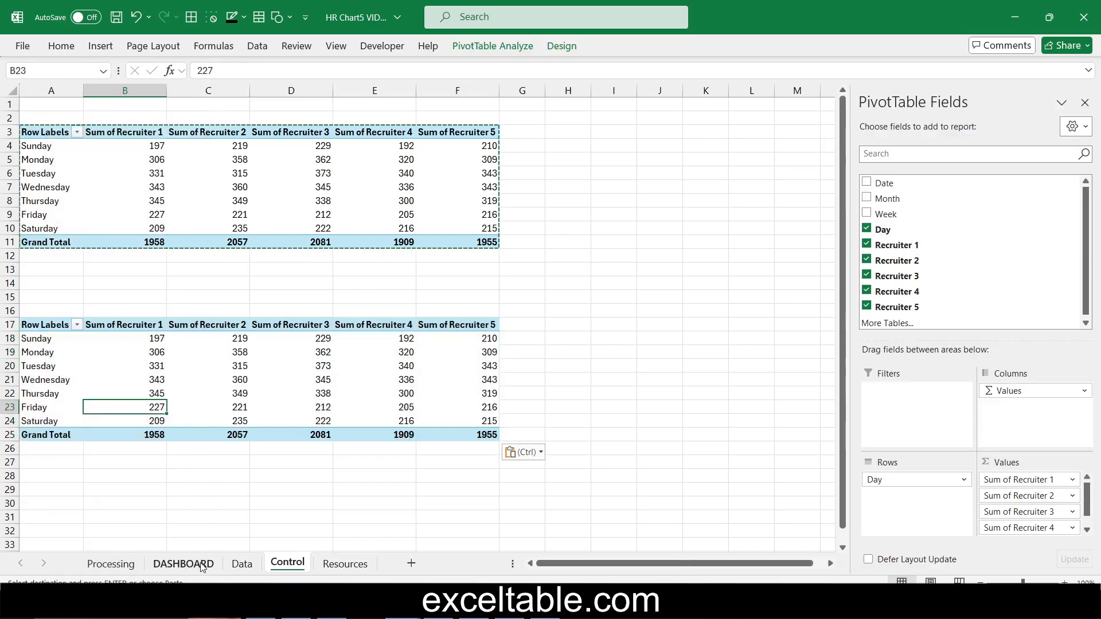
pyautogui.click(62, 46)
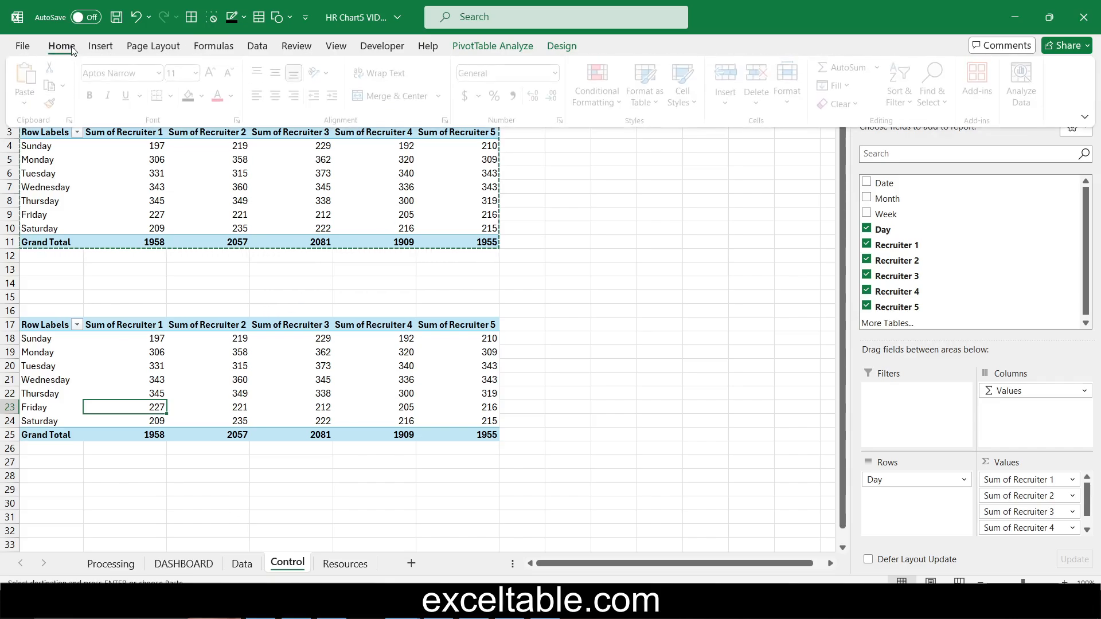
pyautogui.click(101, 45)
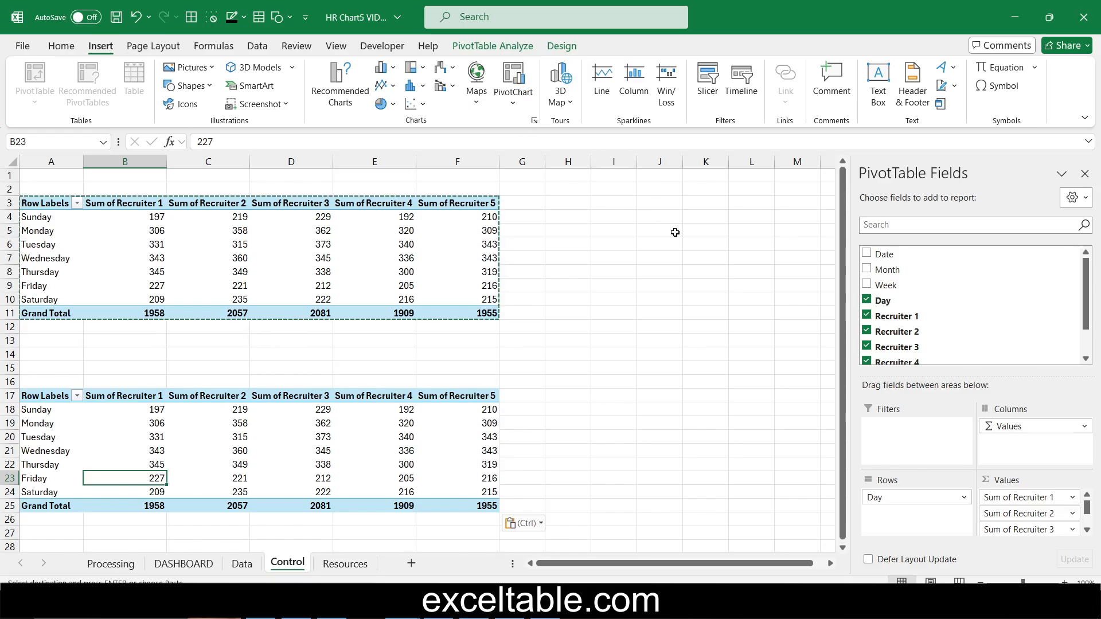
pyautogui.click(707, 83)
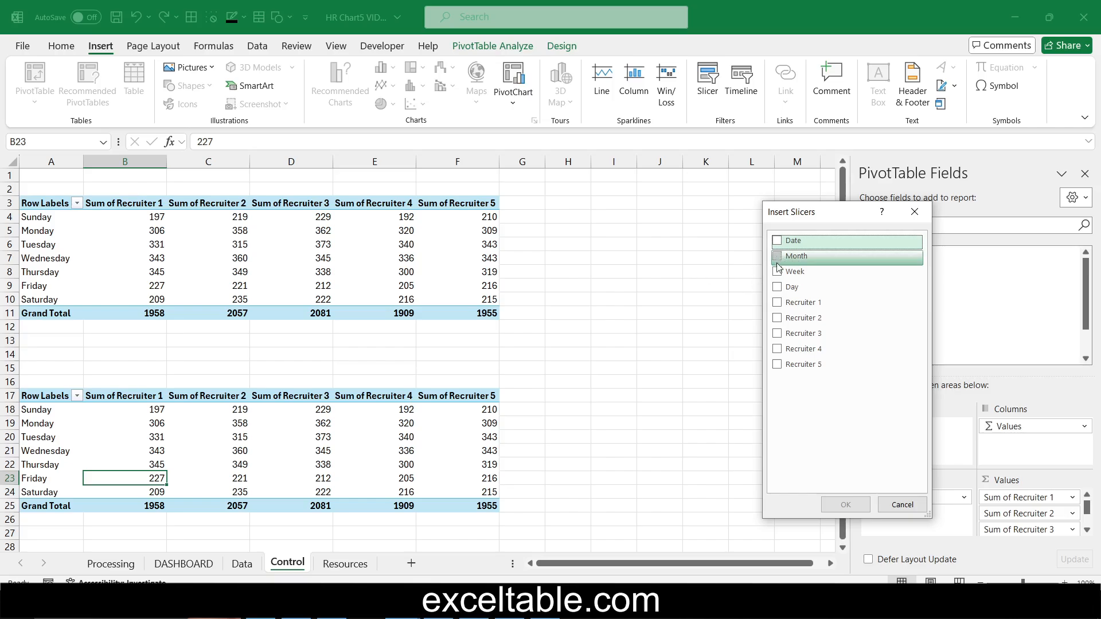
pyautogui.click(777, 289)
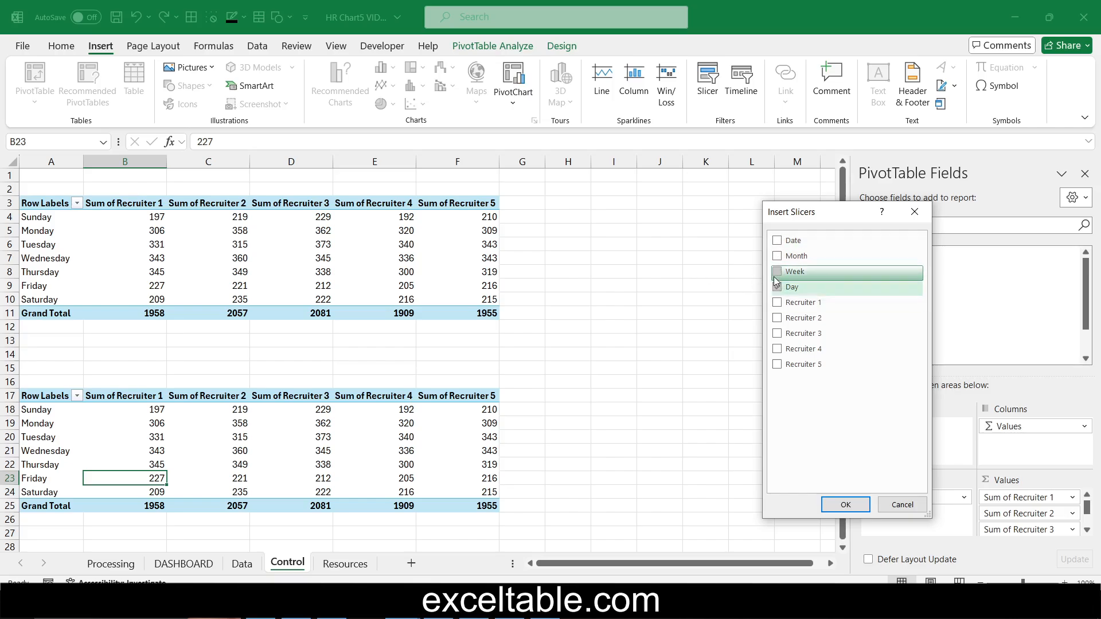
pyautogui.click(777, 273)
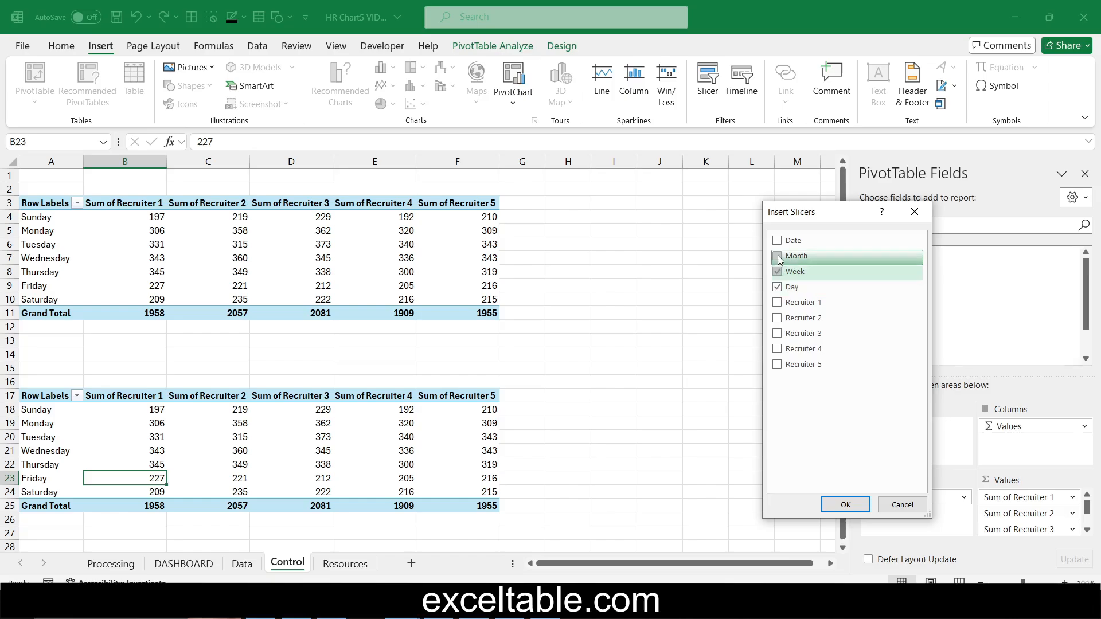
pyautogui.click(778, 257)
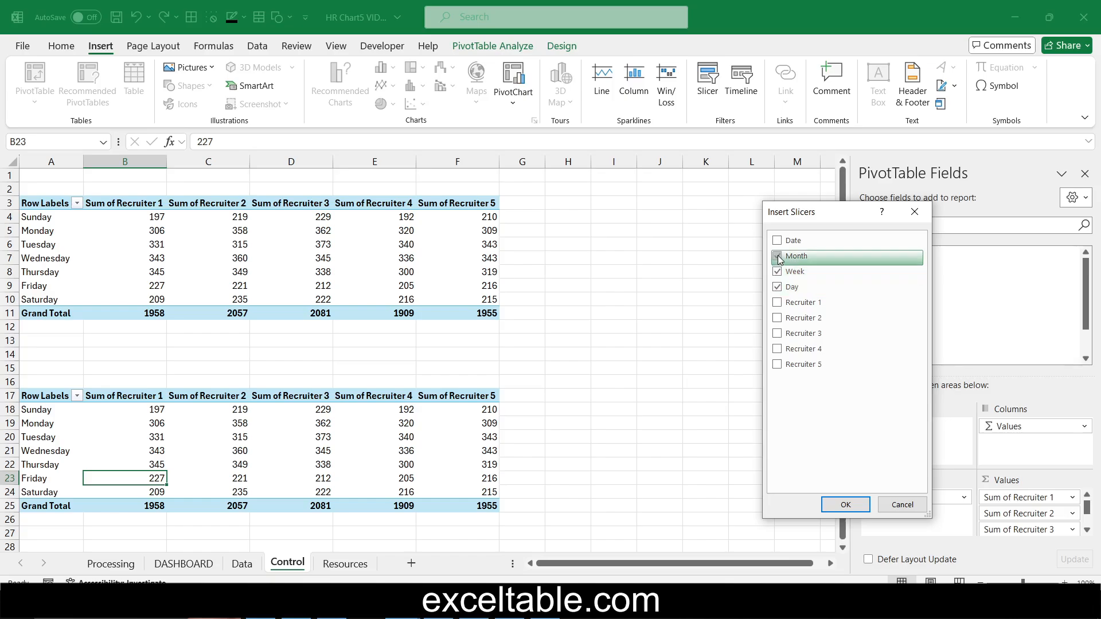
pyautogui.click(845, 504)
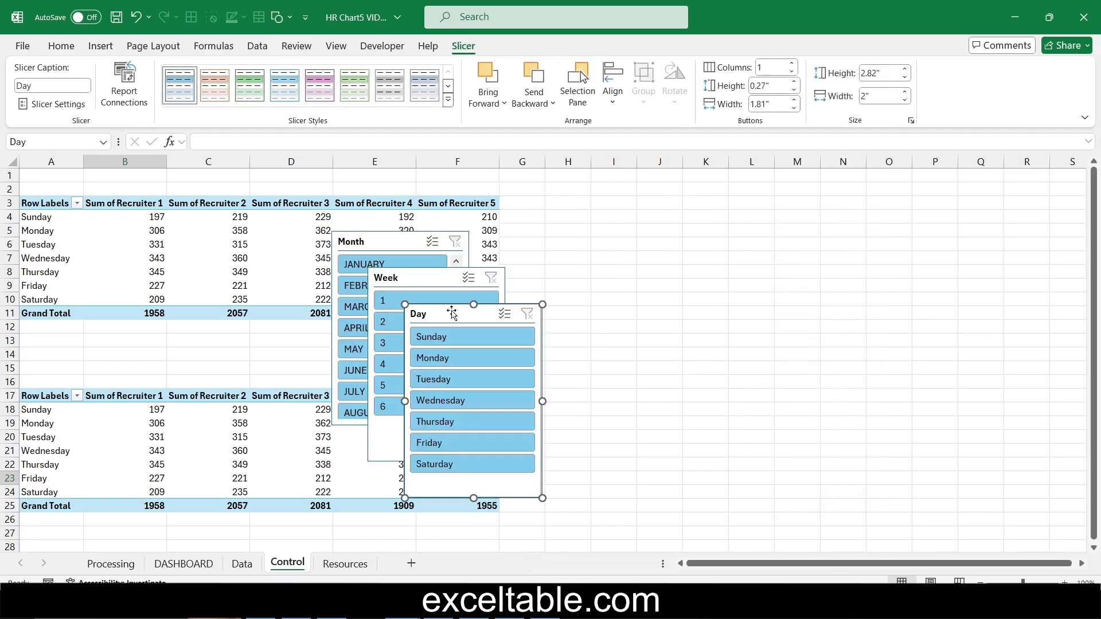
# - Move the Day slicer clear of the other slicers and duplicate its current style as SlicerStyleLight1 2
pyautogui.moveTo(455, 313); pyautogui.dragTo(564, 315)
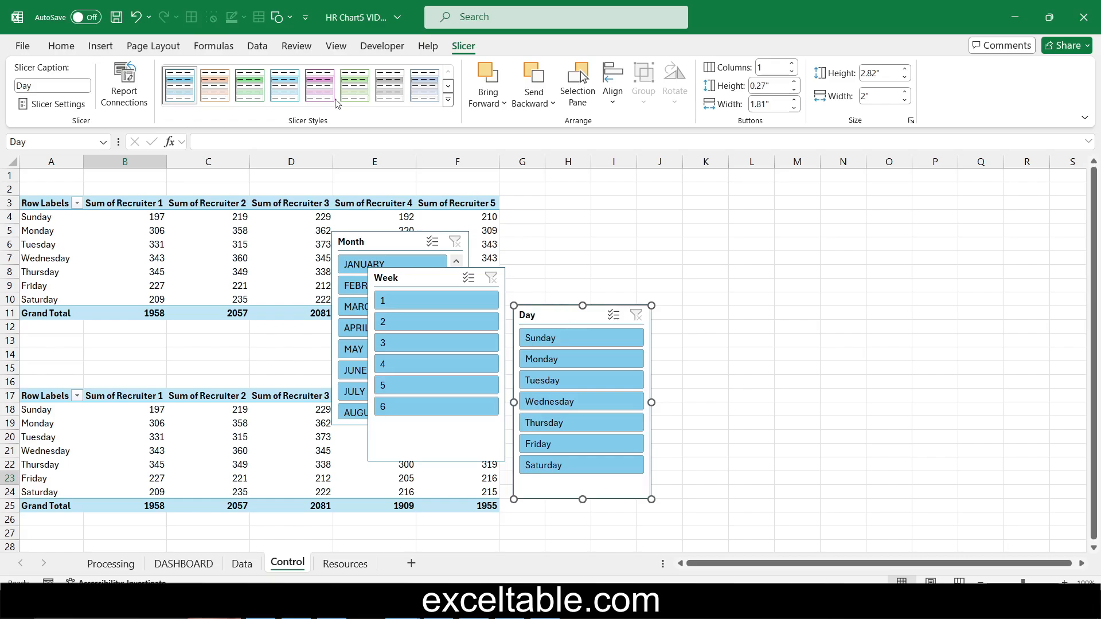
pyautogui.rightClick(187, 86)
pyautogui.click(211, 119)
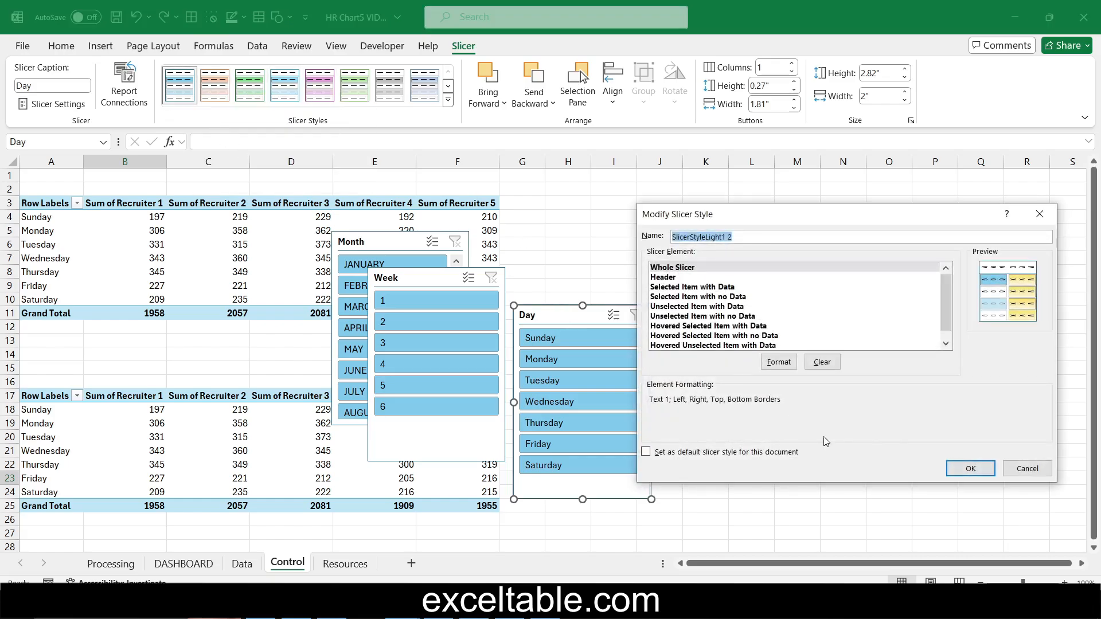
pyautogui.click(969, 467)
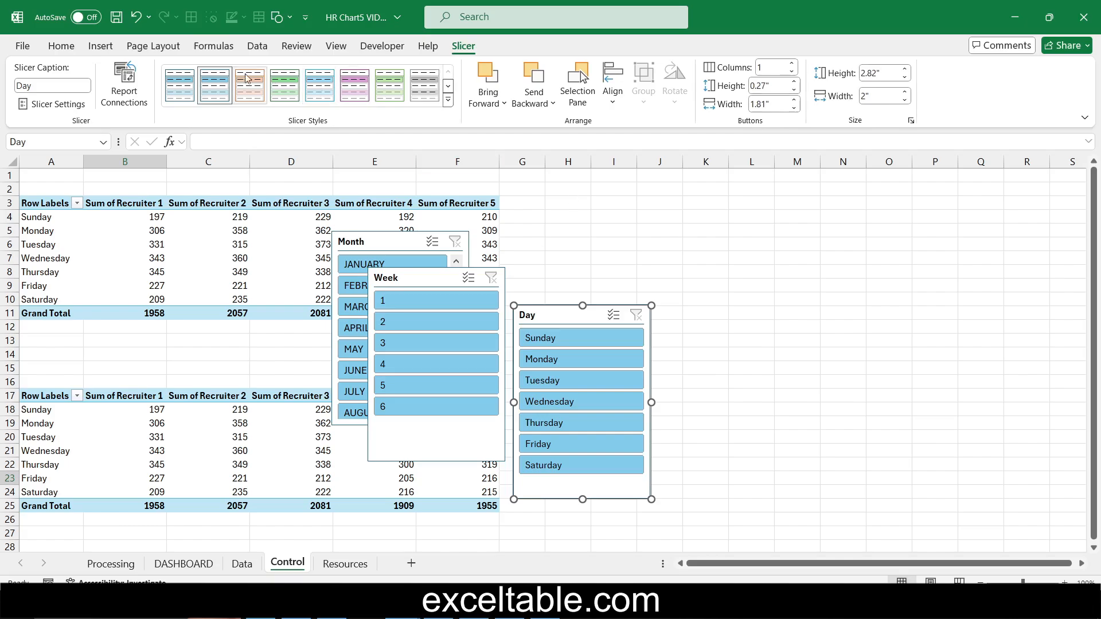
# - Modify the SlicerStyleLight1 2 style so the Whole Slicer element has no border and a #1A1A27 fill
pyautogui.rightClick(188, 86)
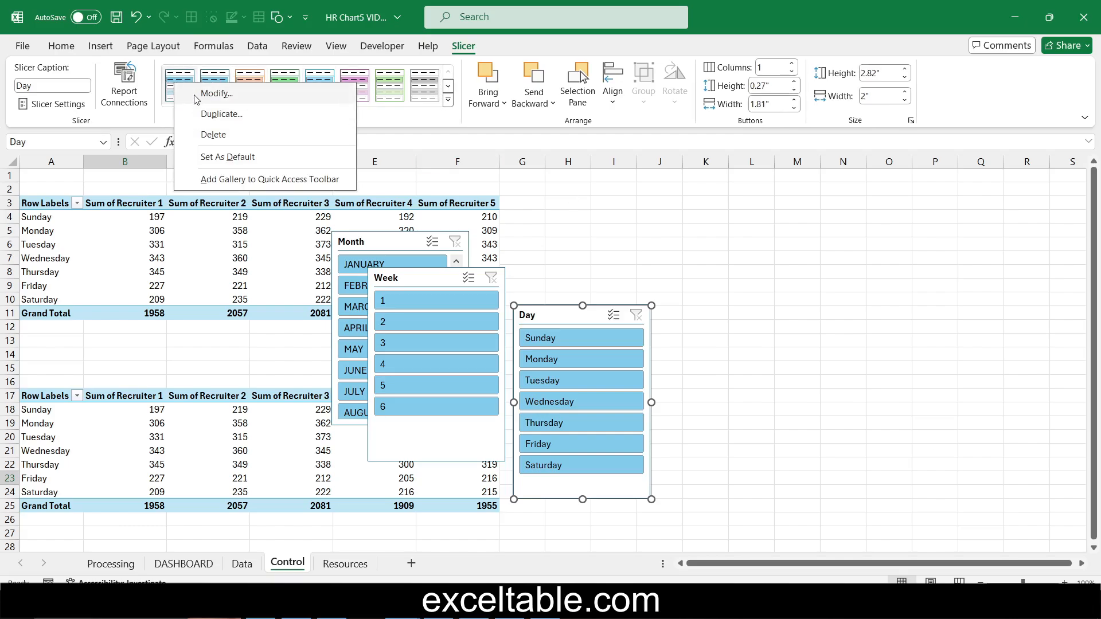
pyautogui.click(198, 91)
pyautogui.click(781, 362)
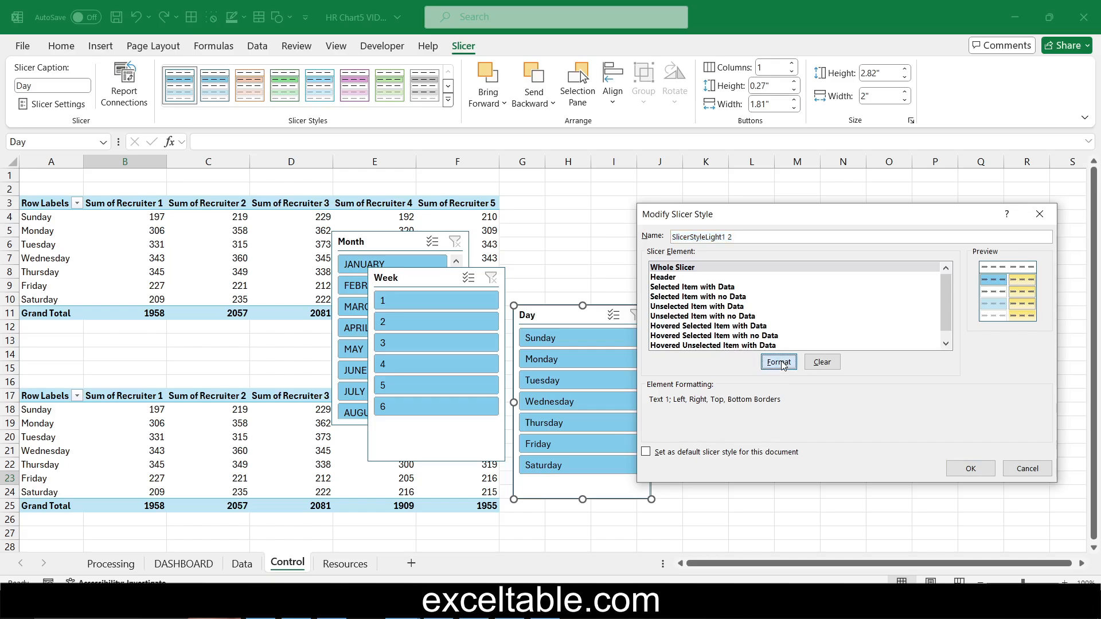
pyautogui.click(729, 178)
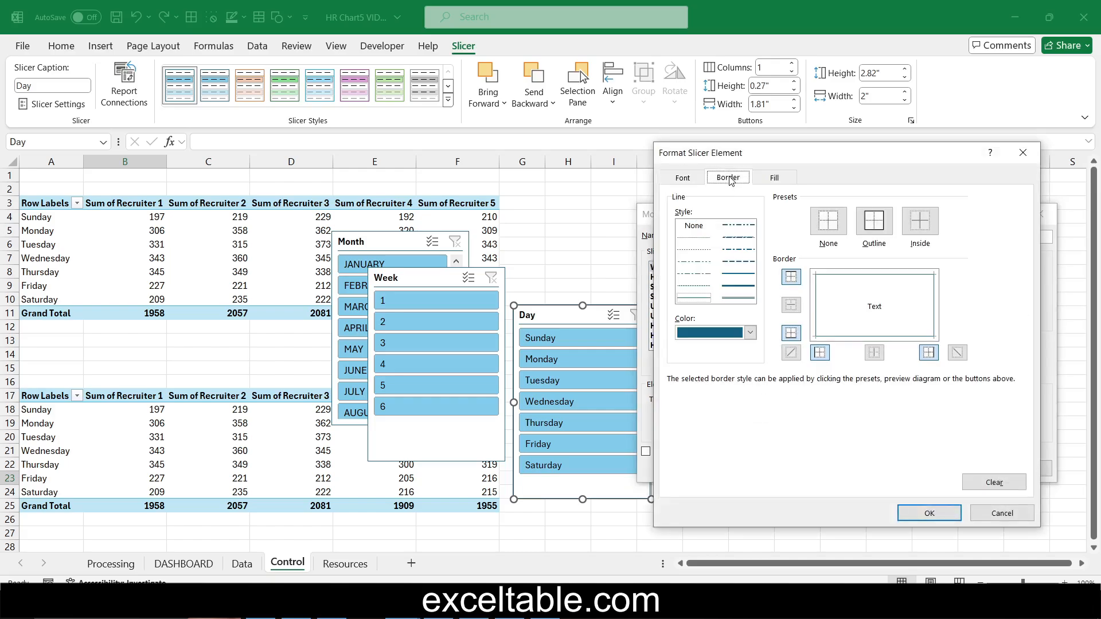
pyautogui.click(829, 221)
pyautogui.click(774, 179)
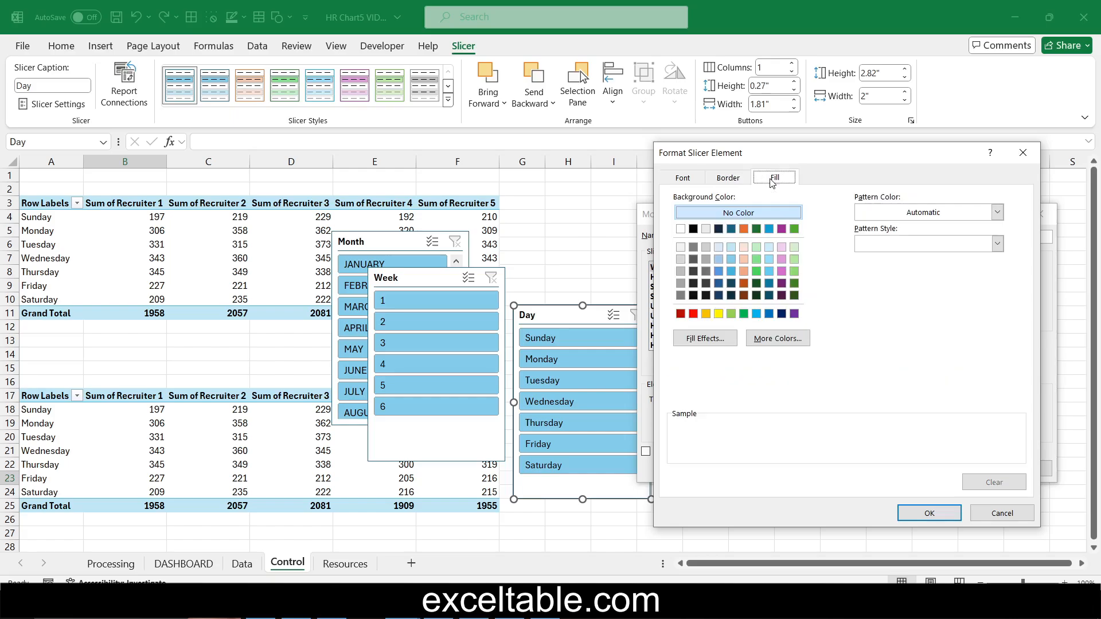
pyautogui.click(776, 338)
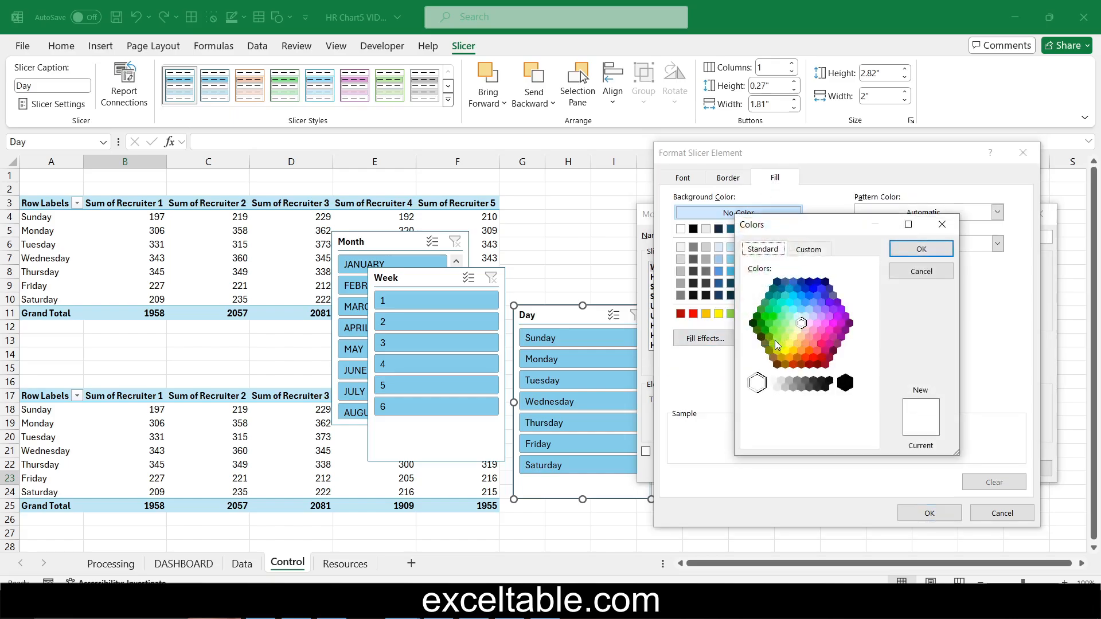
pyautogui.click(808, 250)
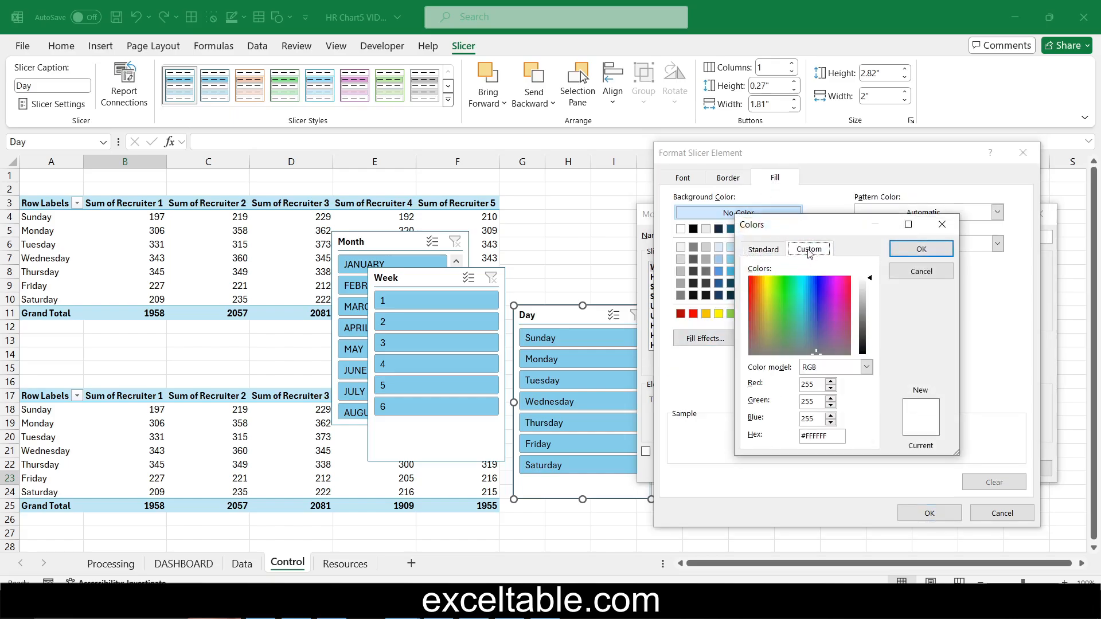
pyautogui.doubleClick(814, 437)
pyautogui.write('1')
pyautogui.write('A1A27')
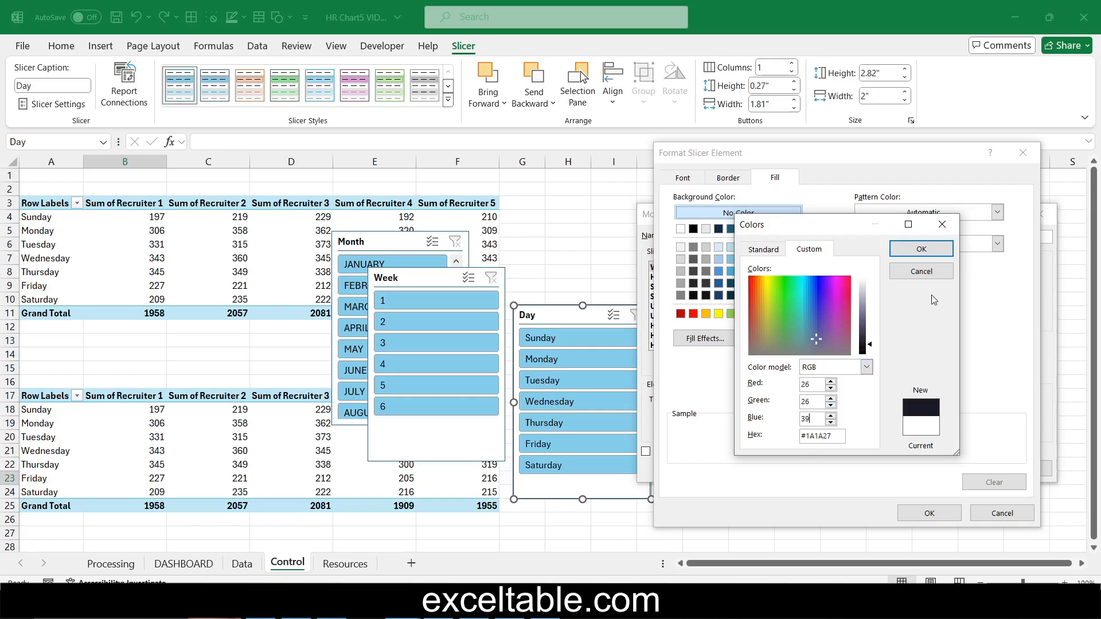
pyautogui.click(922, 249)
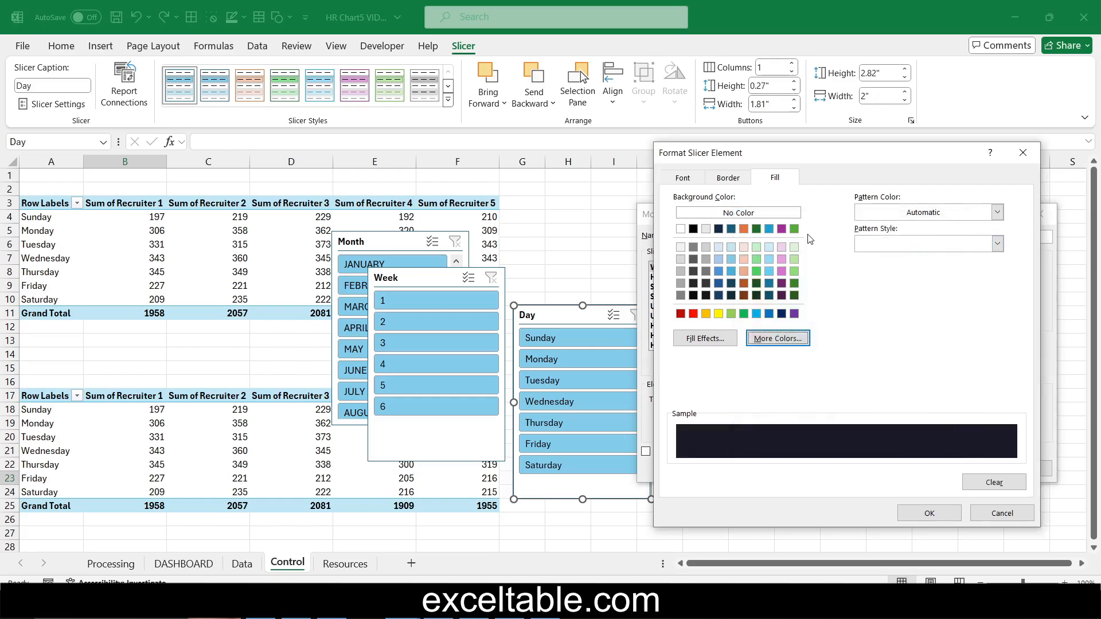
# - Set the Whole Slicer element's font color to the light blue Accent 4, Lighter 80%
pyautogui.click(682, 178)
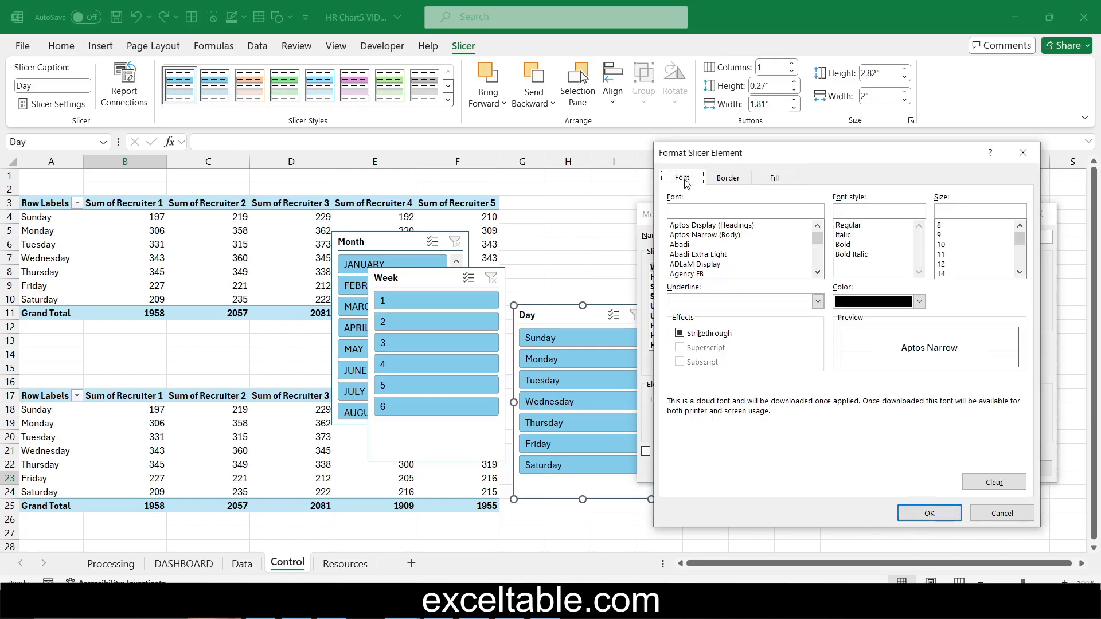
pyautogui.click(919, 302)
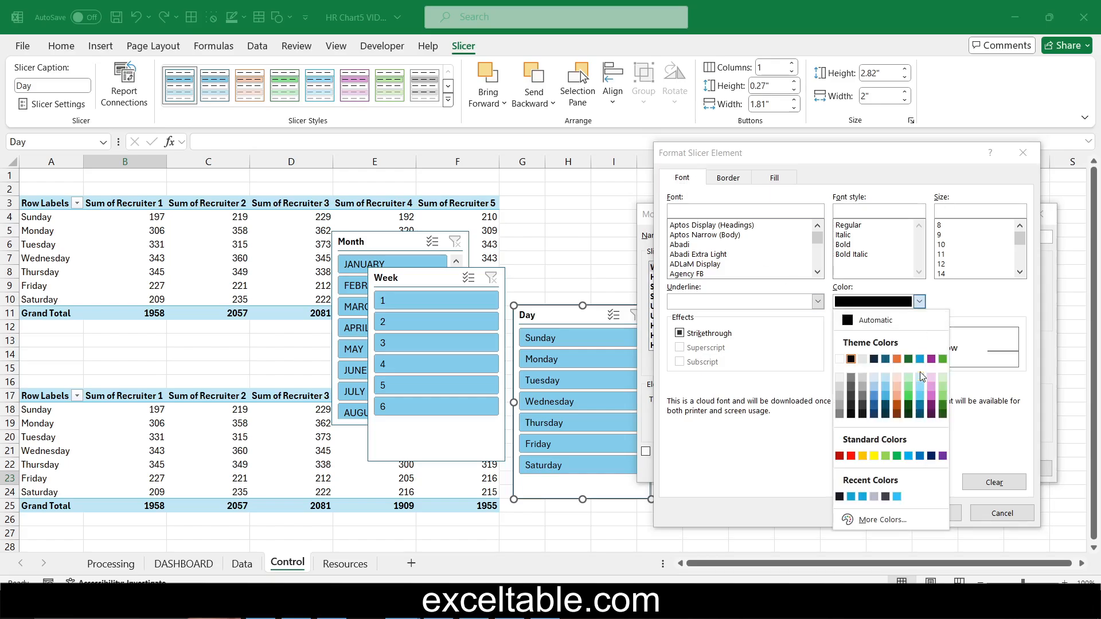
pyautogui.click(920, 378)
pyautogui.click(929, 513)
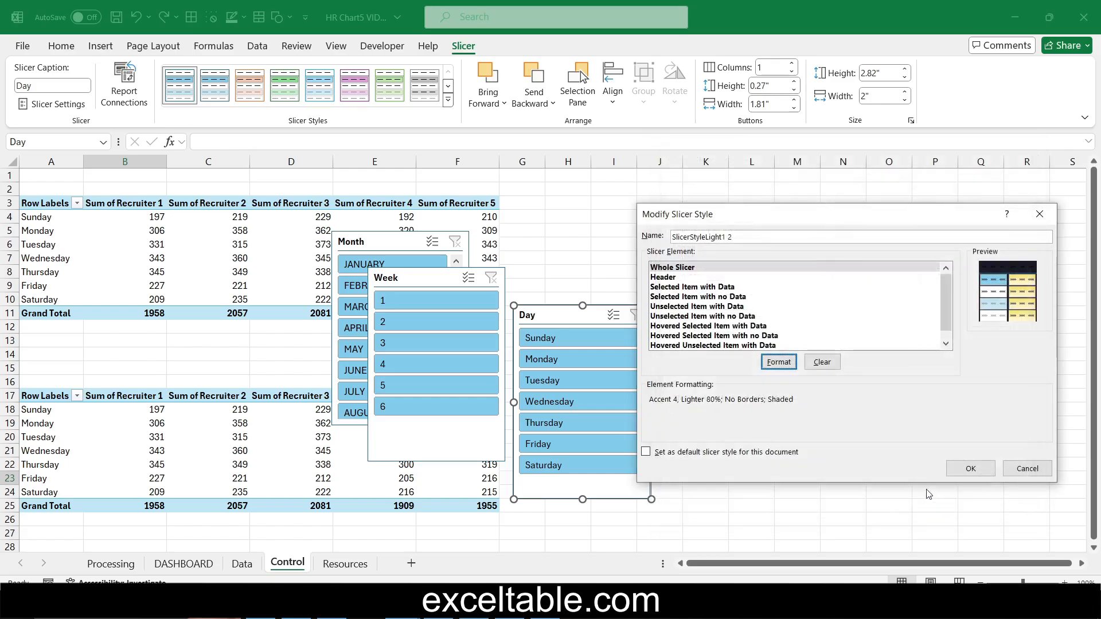
# - Set the font color of the slicer style's Header element to the same light blue theme color
pyautogui.click(688, 277)
pyautogui.click(778, 362)
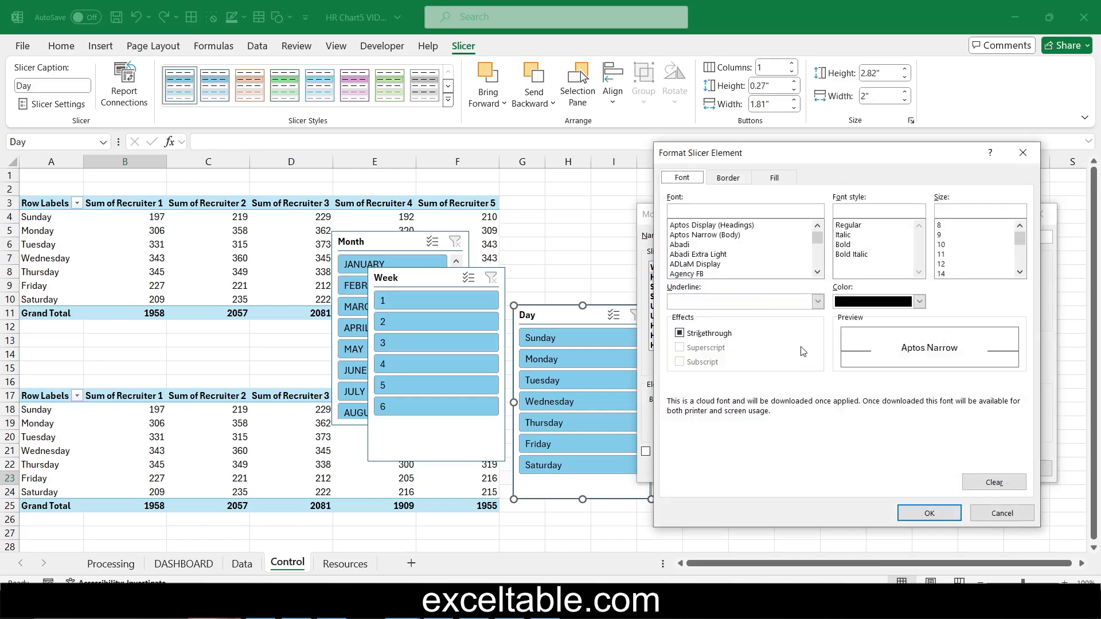
pyautogui.click(728, 178)
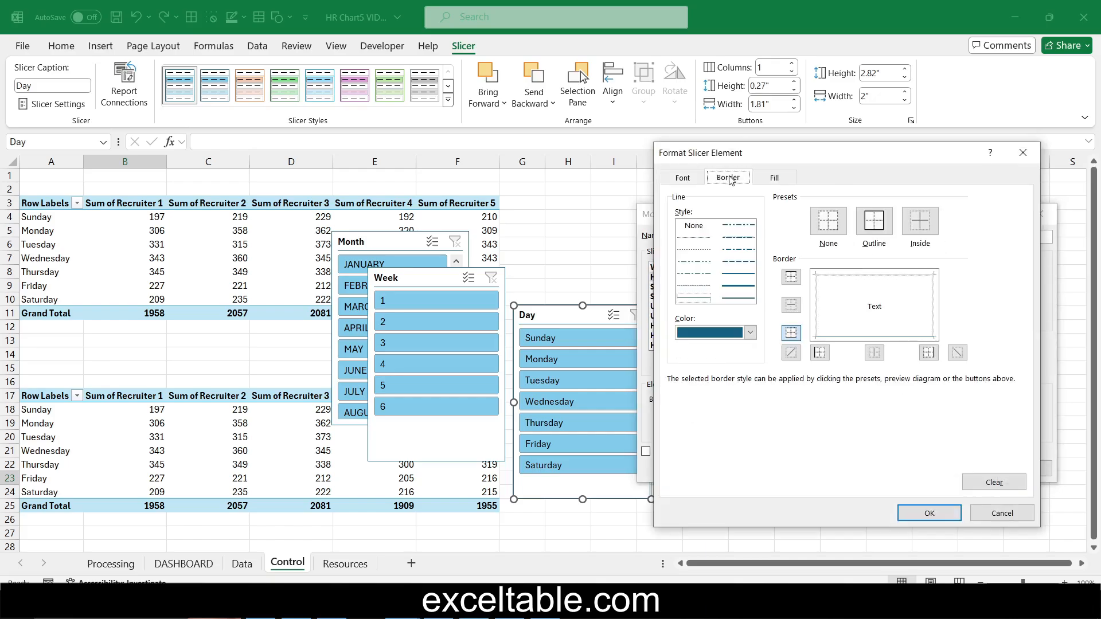
pyautogui.click(698, 179)
pyautogui.click(919, 302)
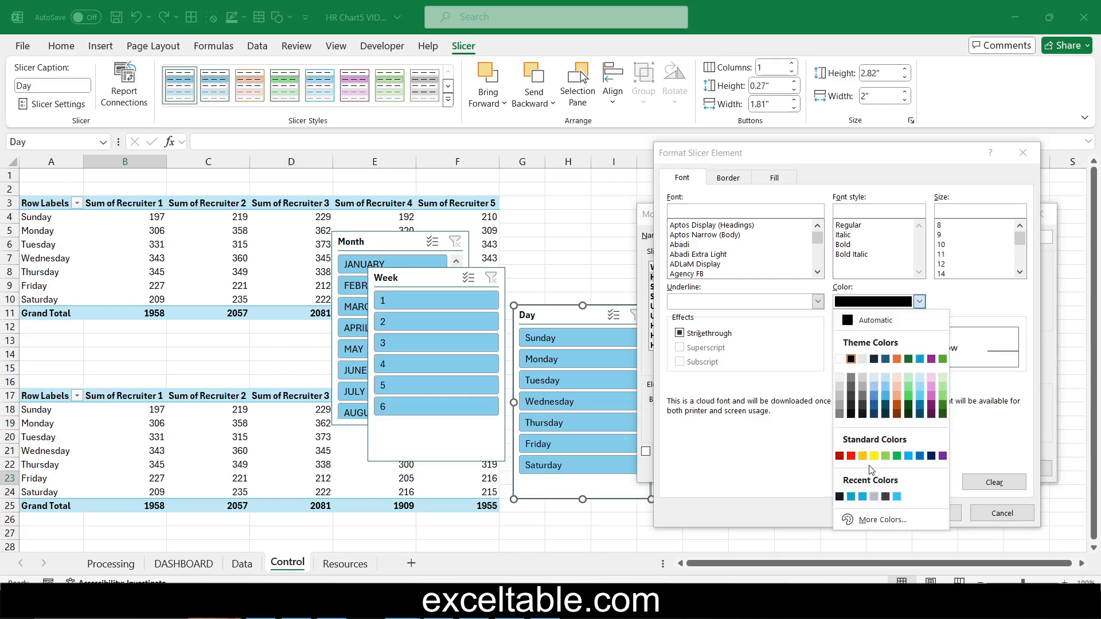
pyautogui.click(920, 378)
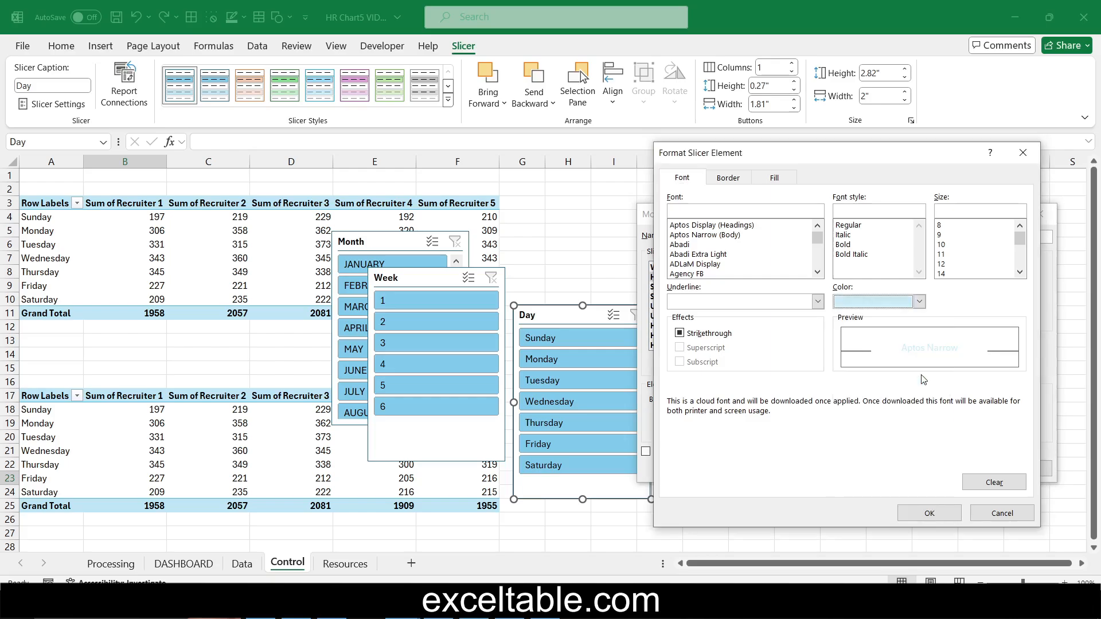
# - Fill the slicer style's Header element with the custom color #1A1A27
pyautogui.click(778, 181)
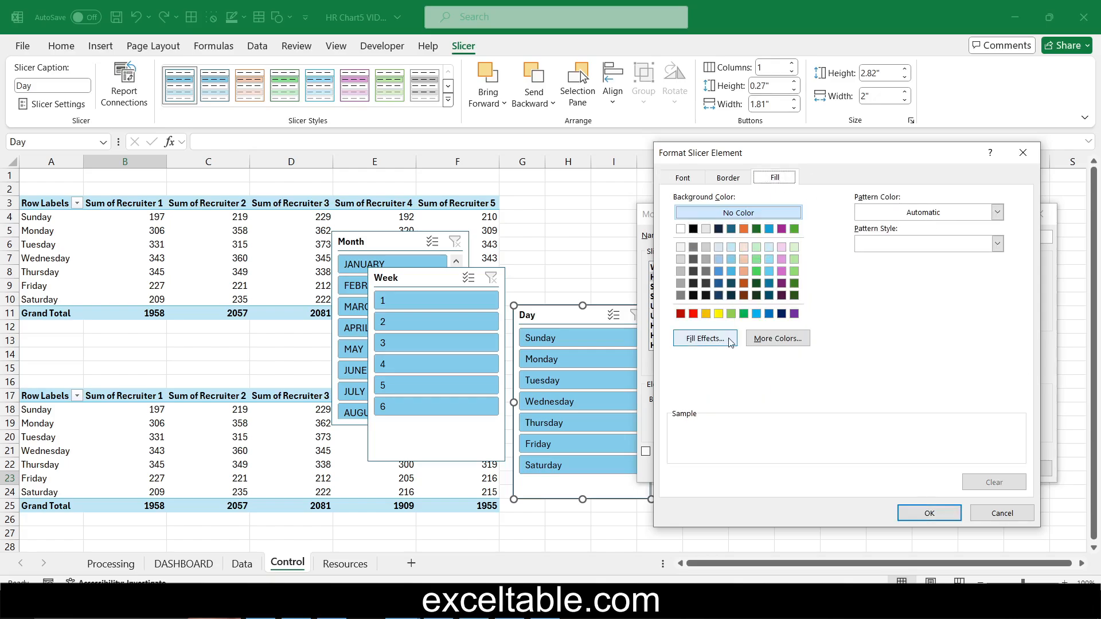
pyautogui.click(778, 339)
pyautogui.click(809, 249)
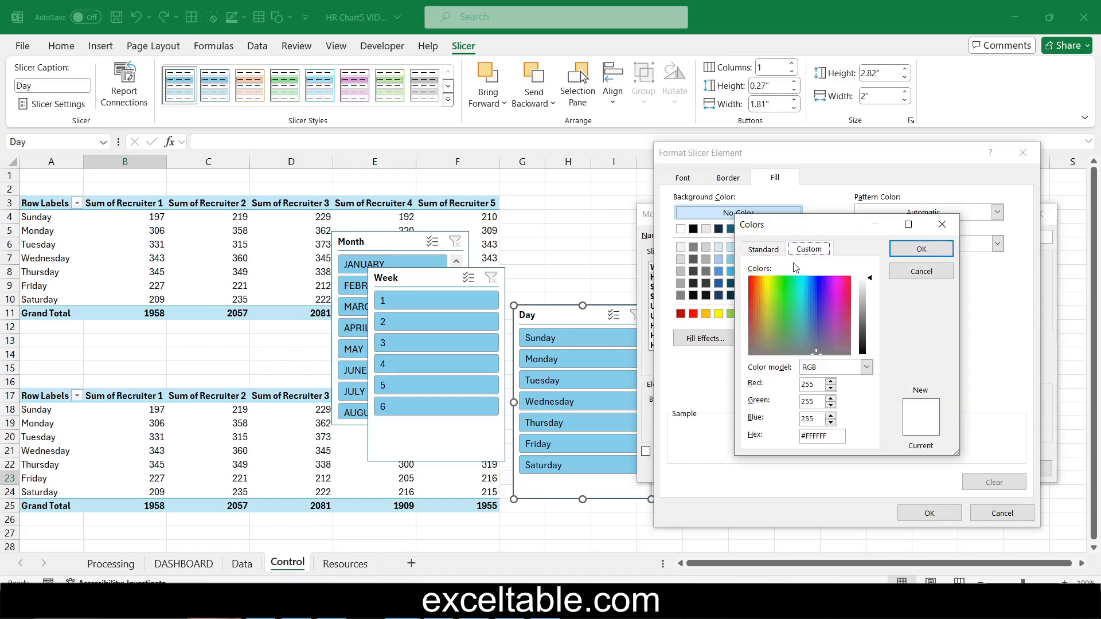
pyautogui.doubleClick(814, 436)
pyautogui.write('1A1A27')
pyautogui.click(920, 248)
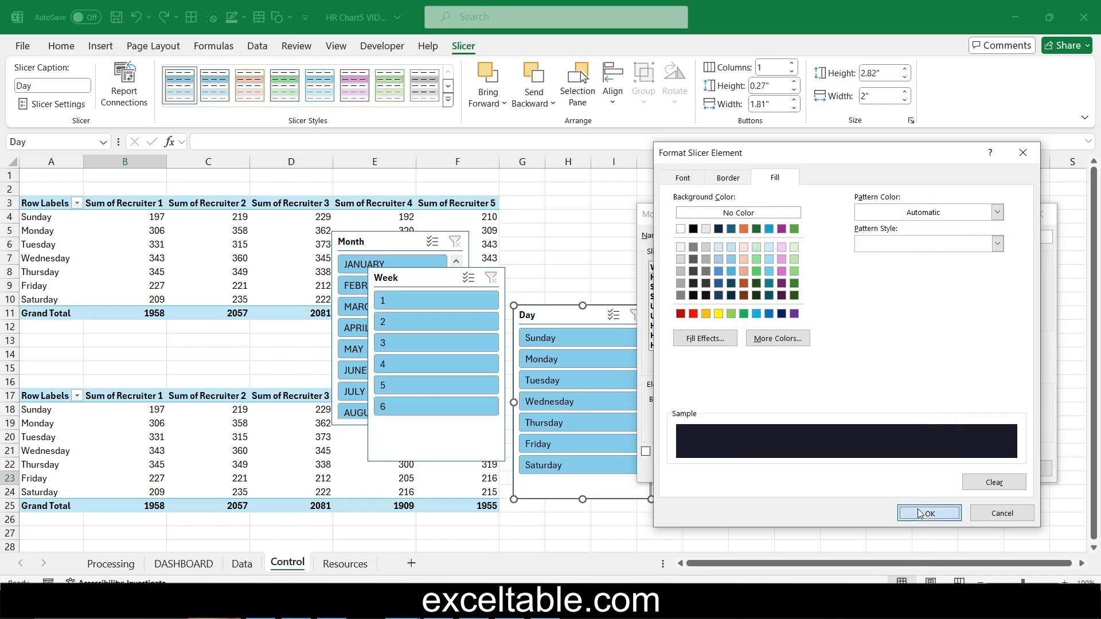
pyautogui.click(928, 513)
# - Give the Selected Item with Data element a horizontal two-color gradient fill from dark gray to lavender
pyautogui.click(675, 286)
pyautogui.click(778, 362)
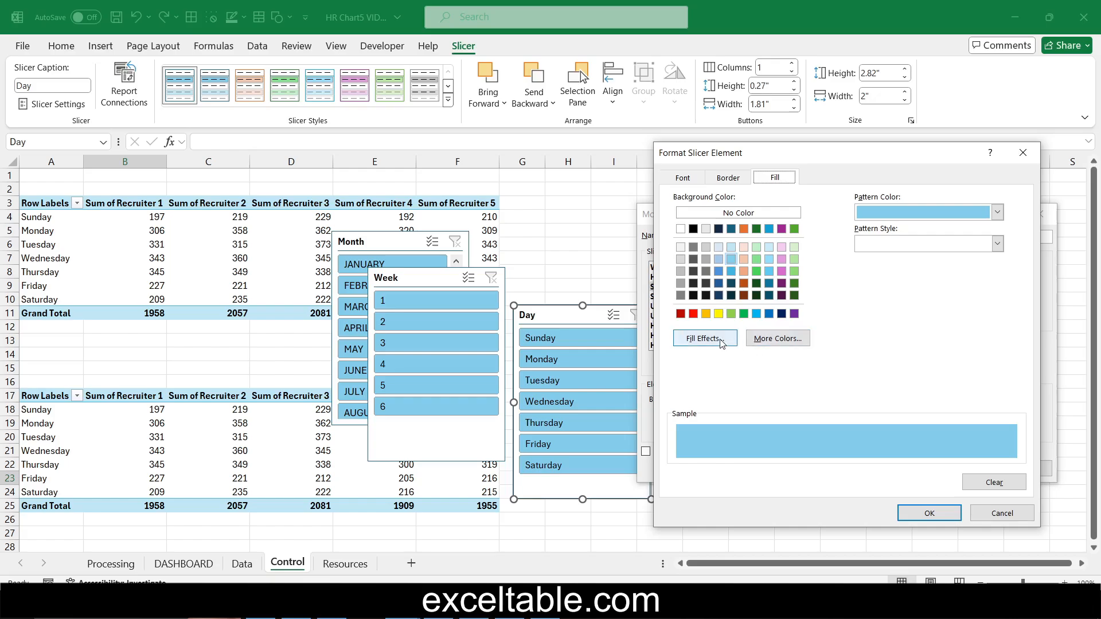
pyautogui.click(704, 338)
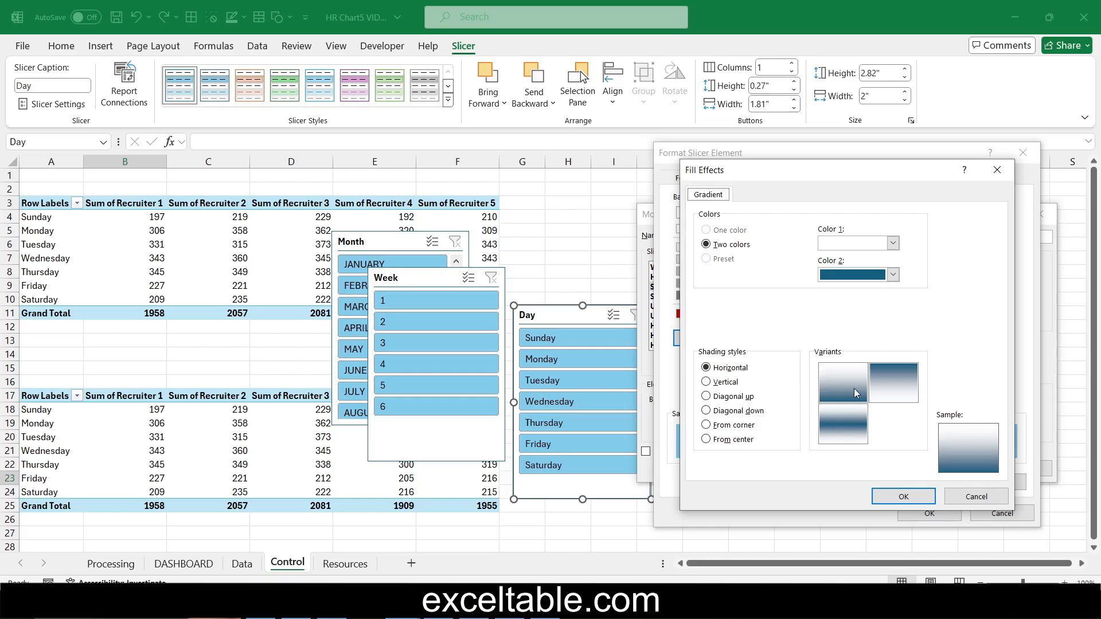
pyautogui.click(894, 244)
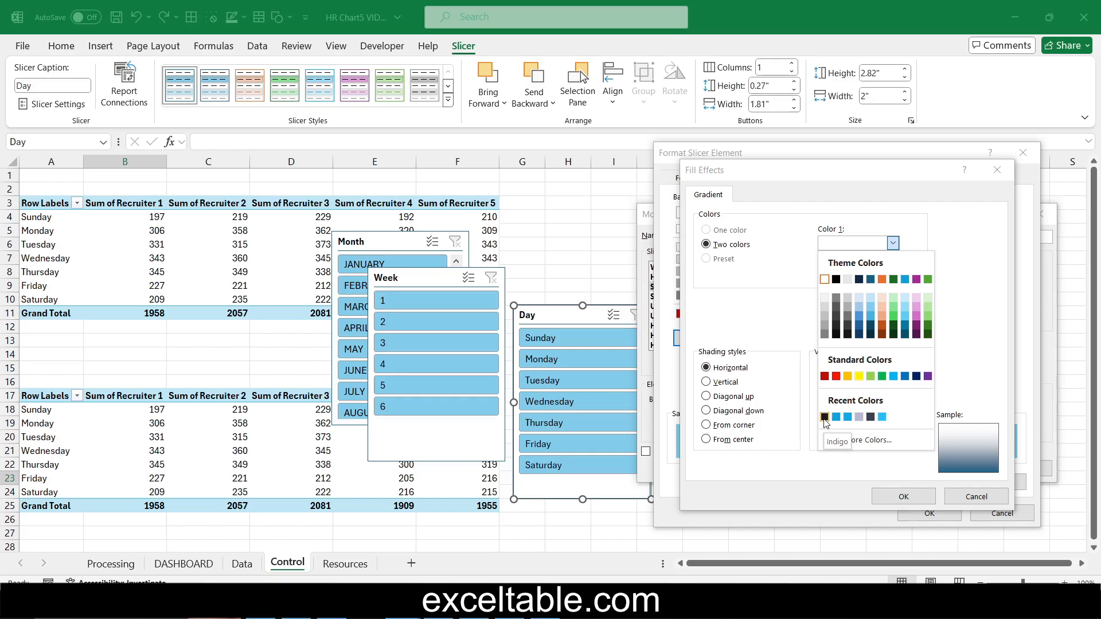
pyautogui.click(871, 418)
pyautogui.click(892, 275)
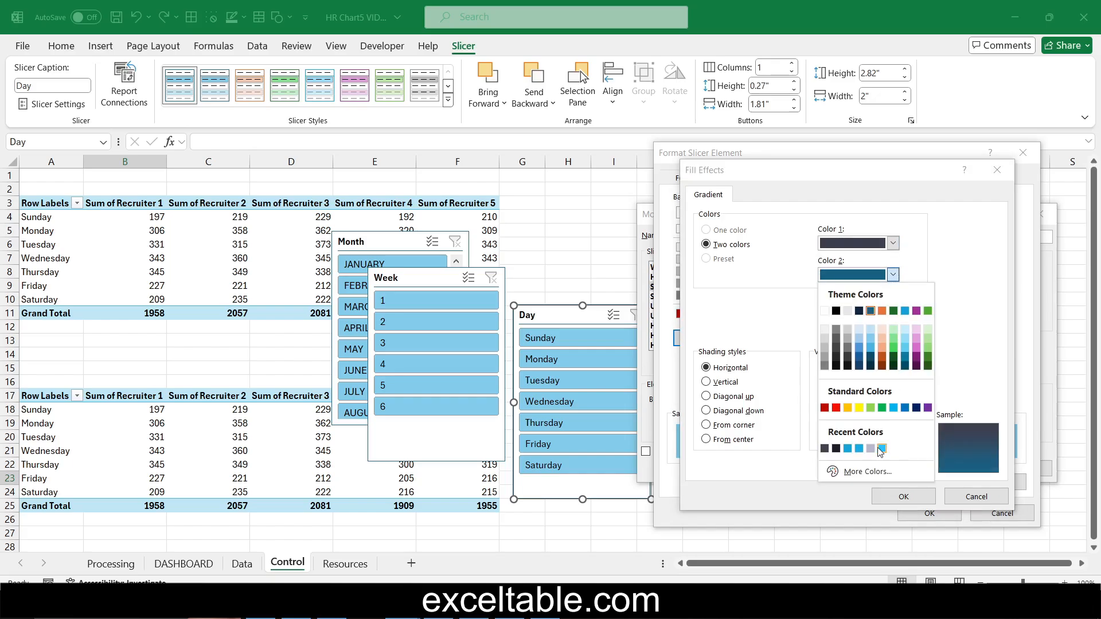
pyautogui.click(871, 449)
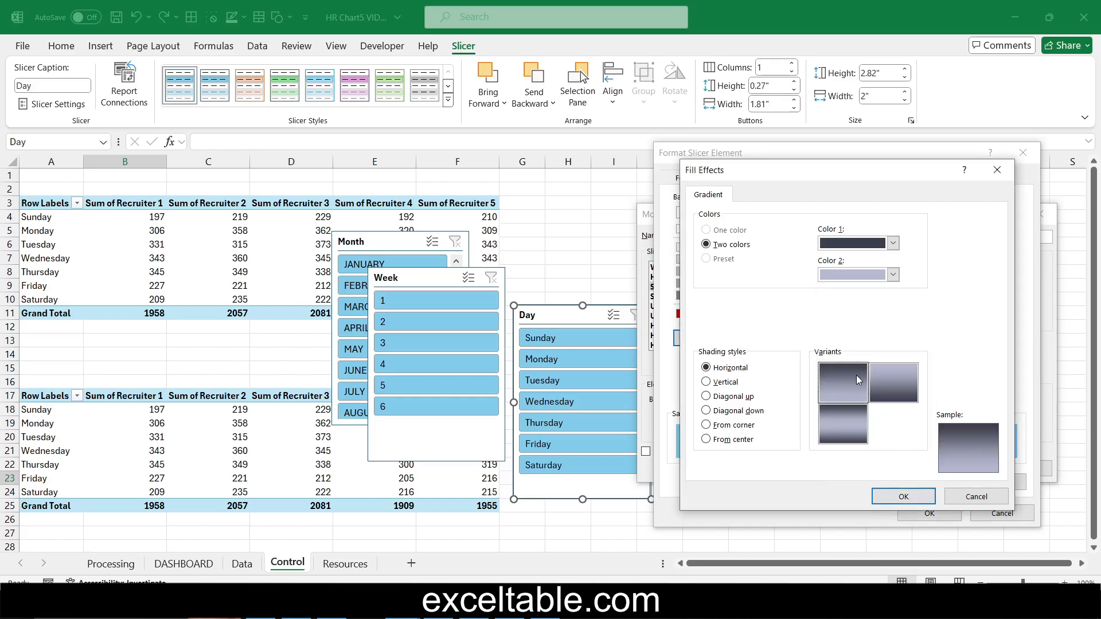
pyautogui.click(886, 496)
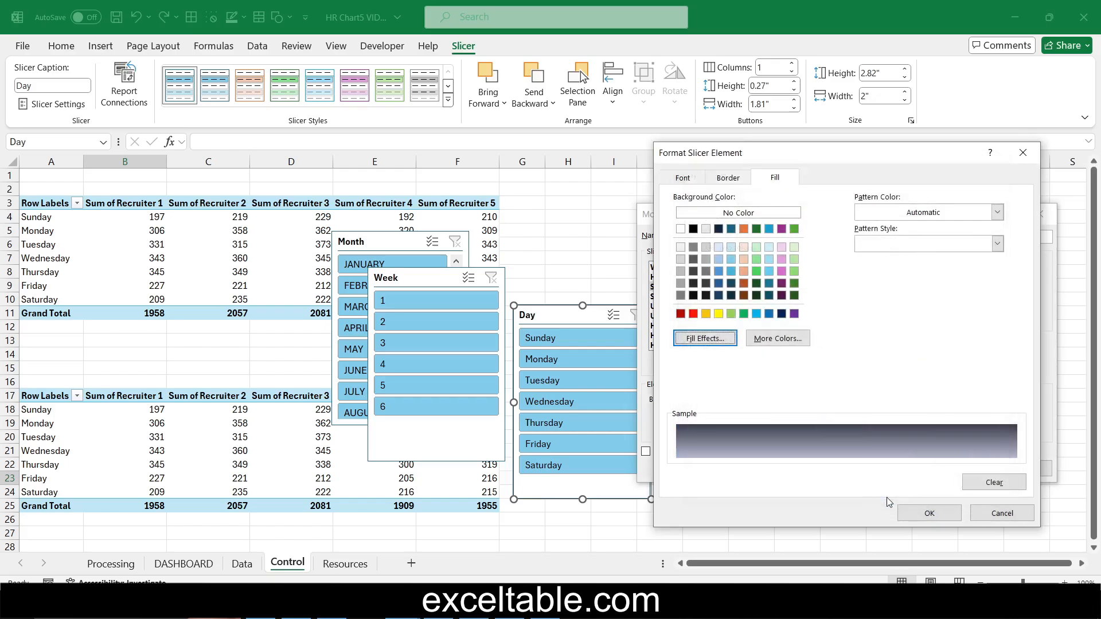
# - Set the Selected Item with Data element's font color to the light blue Accent 4, Lighter 80%, and accept its formatting
pyautogui.click(727, 179)
pyautogui.click(686, 180)
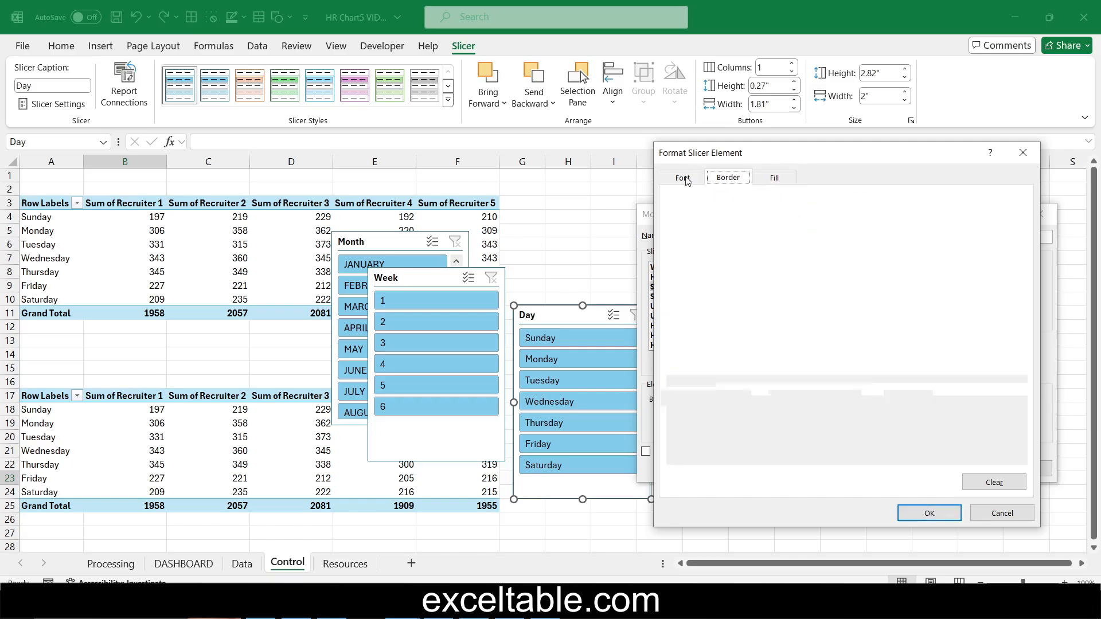
pyautogui.click(919, 302)
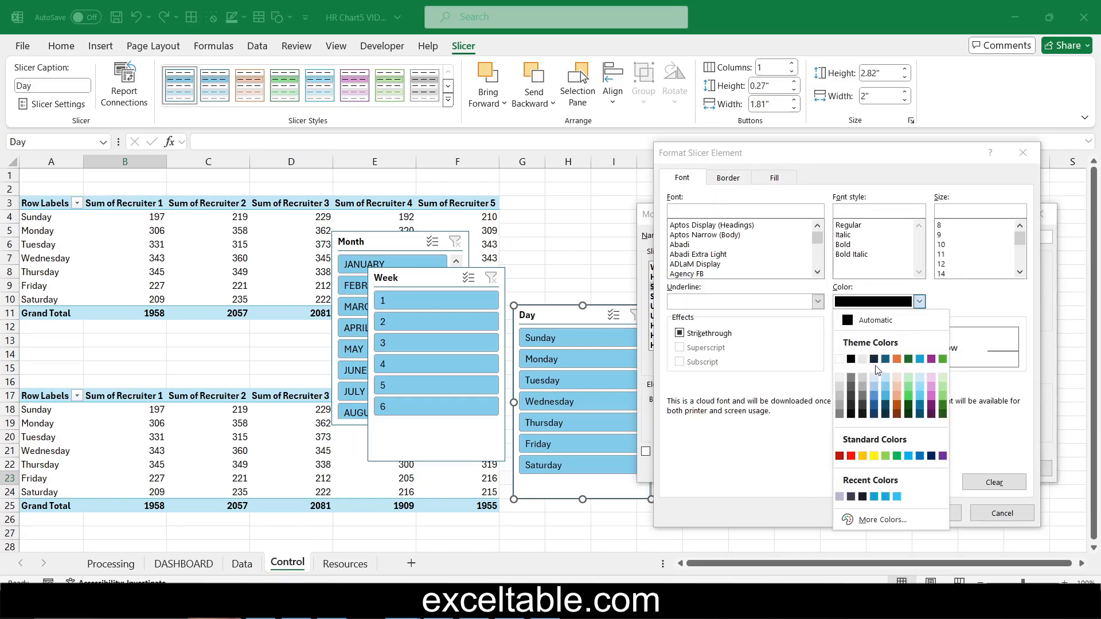
pyautogui.click(919, 378)
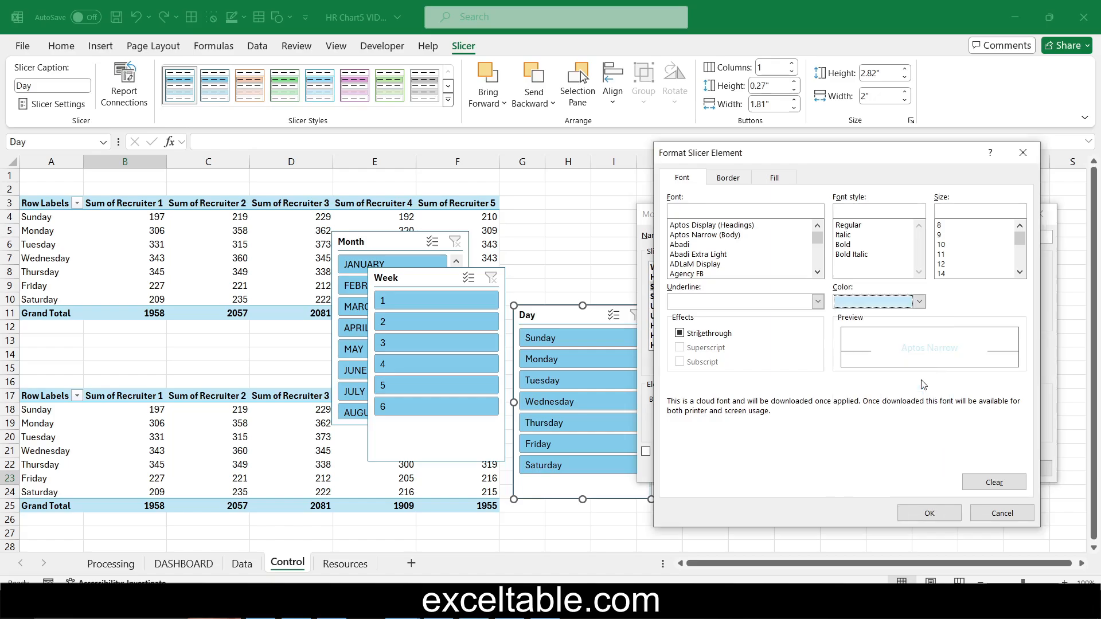
pyautogui.click(929, 513)
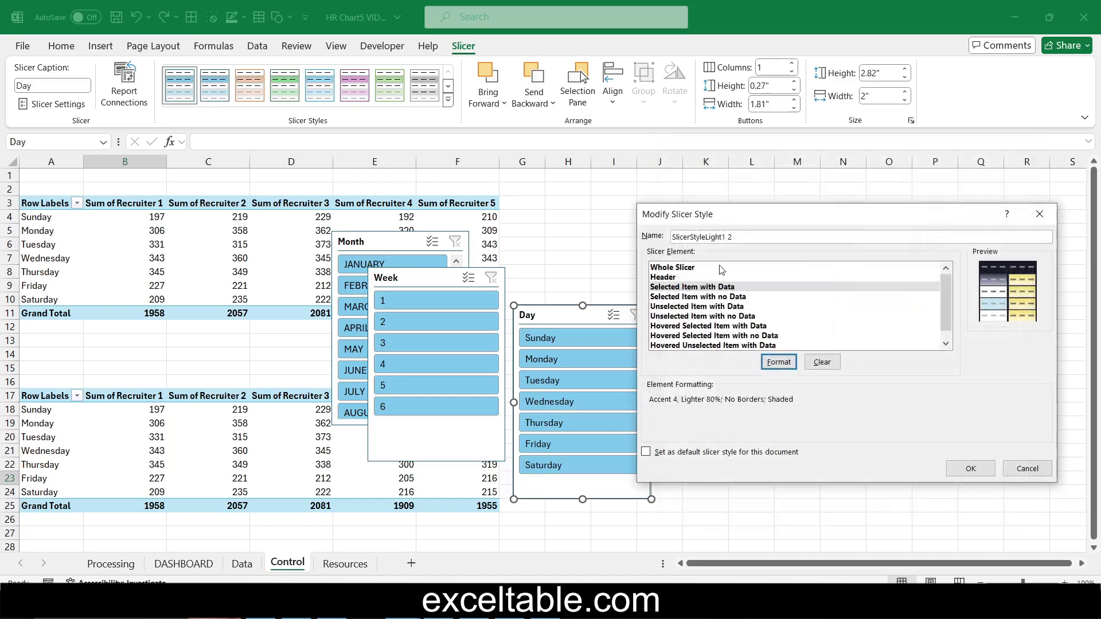
# - Set the font color of the slicer style's Unselected Item with Data element to the darkest gray shade of the white theme color
pyautogui.click(779, 363)
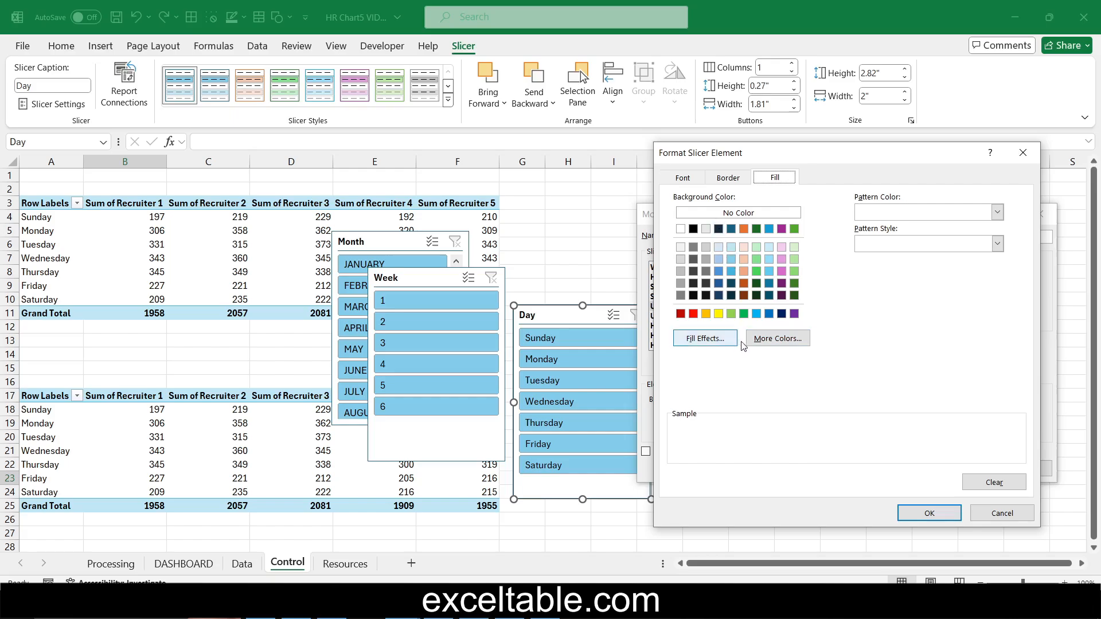
pyautogui.click(693, 179)
pyautogui.click(918, 303)
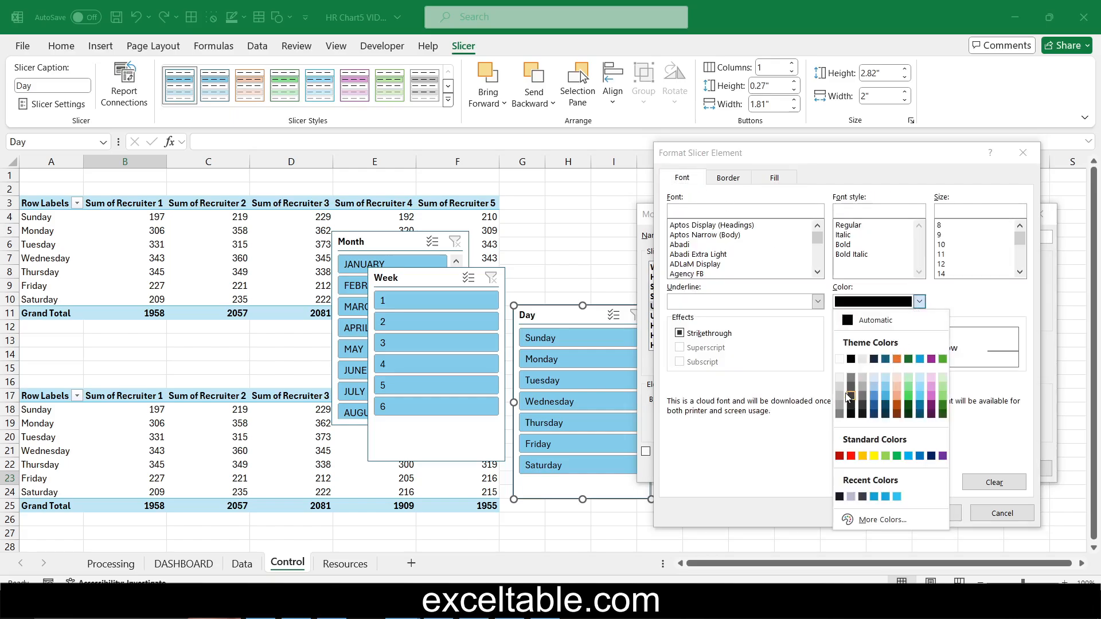
pyautogui.click(841, 414)
# - Give the Unselected Item with Data element an outline border in a dark gray shade of the black theme color
pyautogui.click(728, 178)
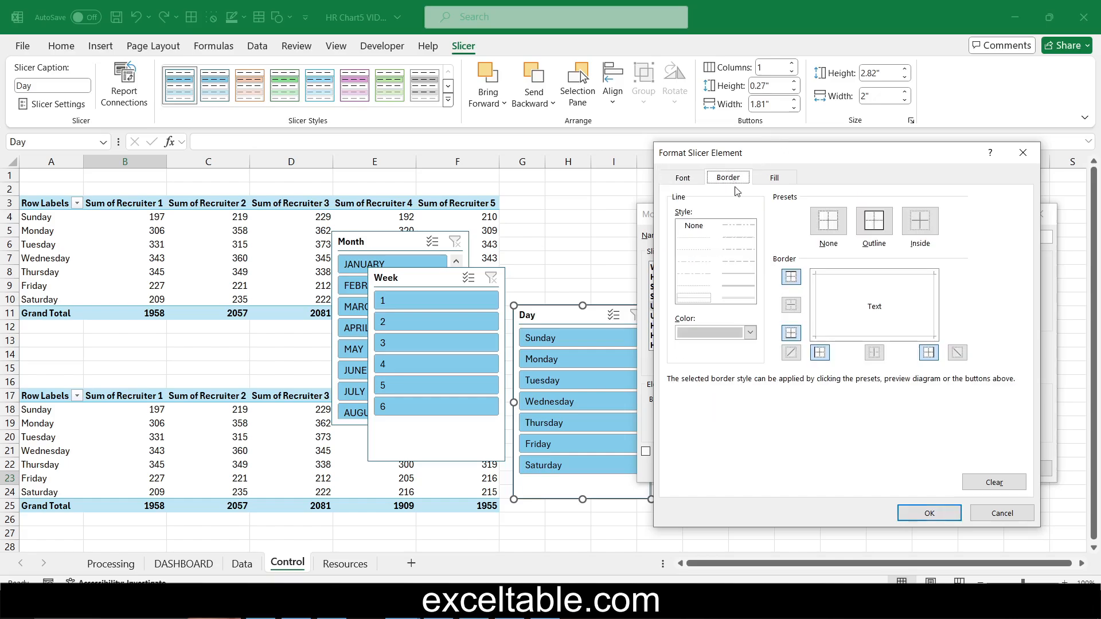
pyautogui.click(746, 333)
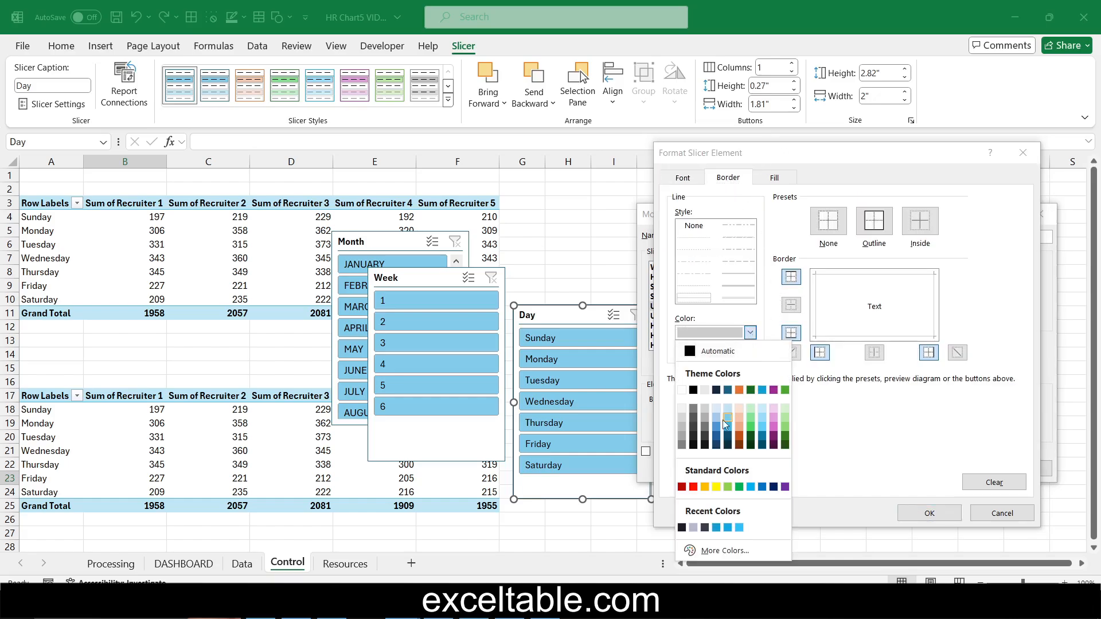
pyautogui.click(693, 421)
pyautogui.click(874, 221)
# - Fill the Unselected Item with Data element with the custom color #1A1A27 and save the modified slicer style
pyautogui.click(774, 177)
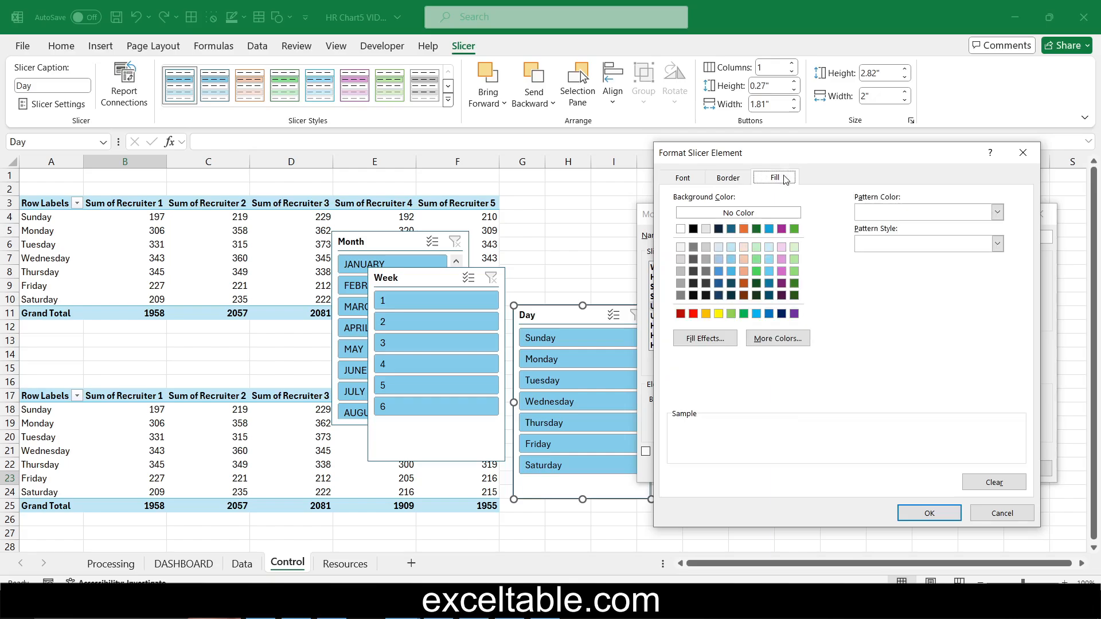
pyautogui.click(774, 339)
pyautogui.click(809, 250)
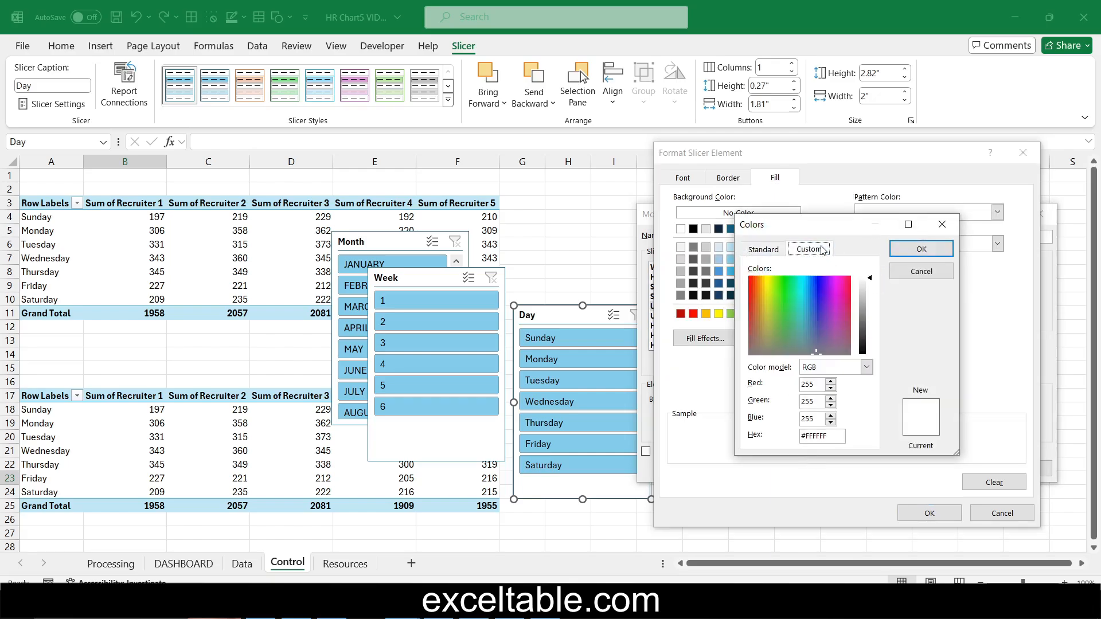
pyautogui.doubleClick(822, 437)
pyautogui.write('1A1A27')
pyautogui.click(921, 249)
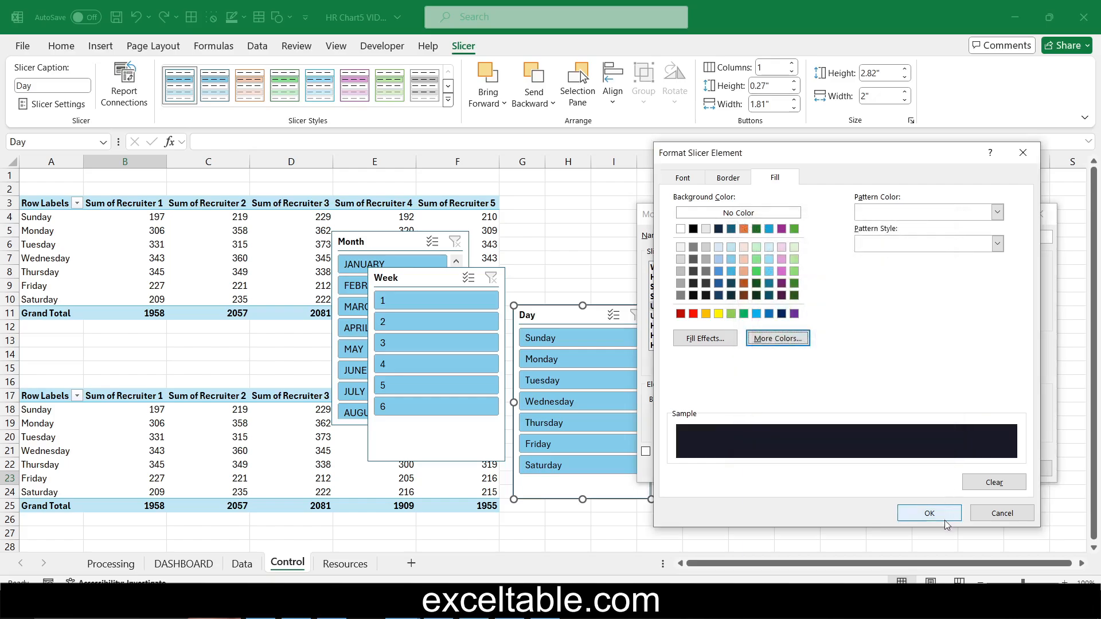
pyautogui.click(930, 513)
pyautogui.click(966, 469)
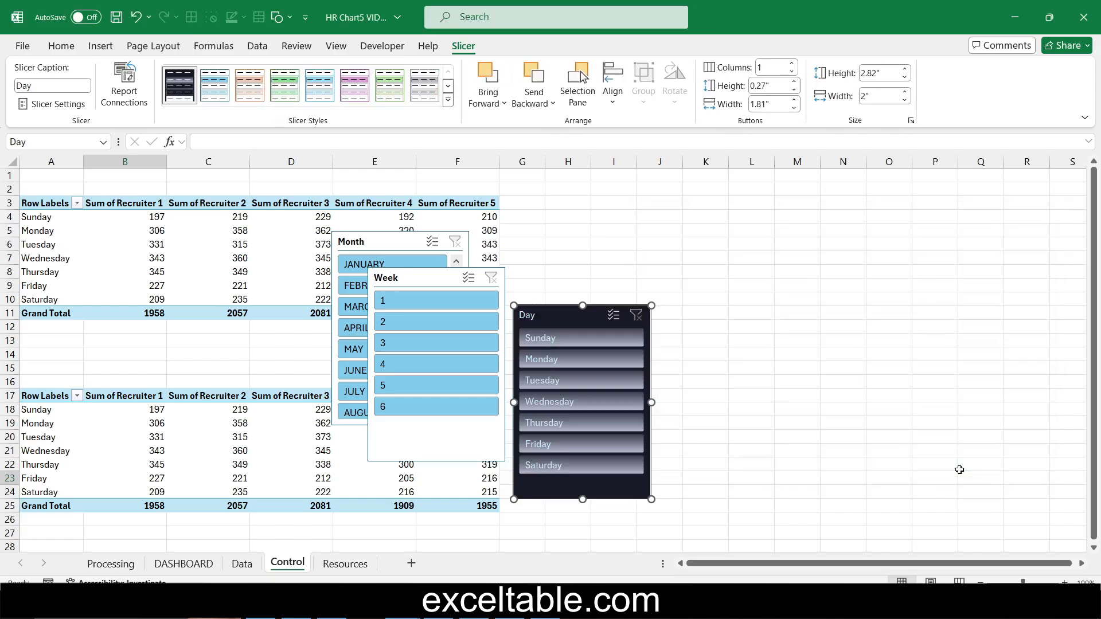
# - Apply the custom dark style to the Week and Month slicers, and move the Day slicer farther from the Week slicer
pyautogui.click(418, 278)
pyautogui.click(180, 85)
pyautogui.click(382, 241)
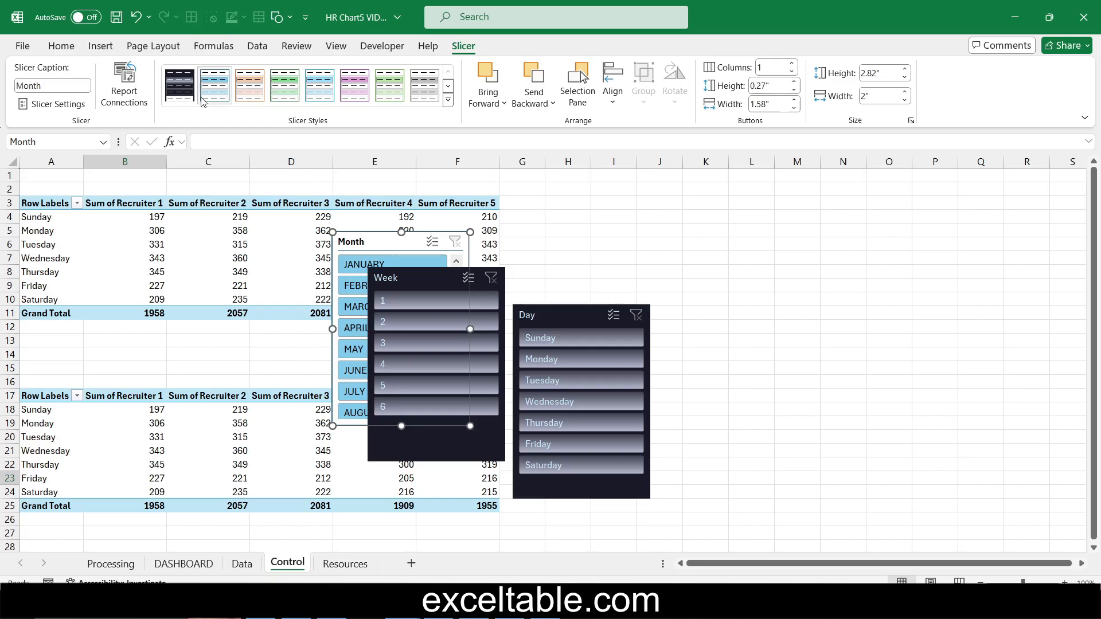
pyautogui.click(179, 85)
pyautogui.moveTo(565, 319); pyautogui.dragTo(650, 319)
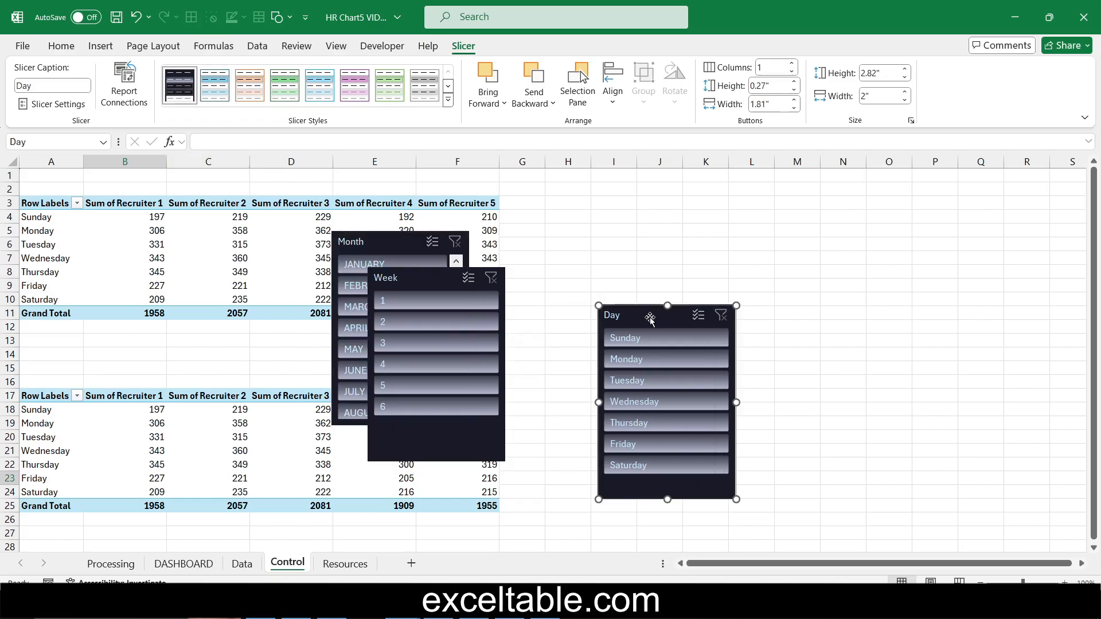
# - Open the custom dark slicer style for modification and choose its Selected Item with Data element
pyautogui.rightClick(184, 92)
pyautogui.click(201, 98)
pyautogui.click(694, 287)
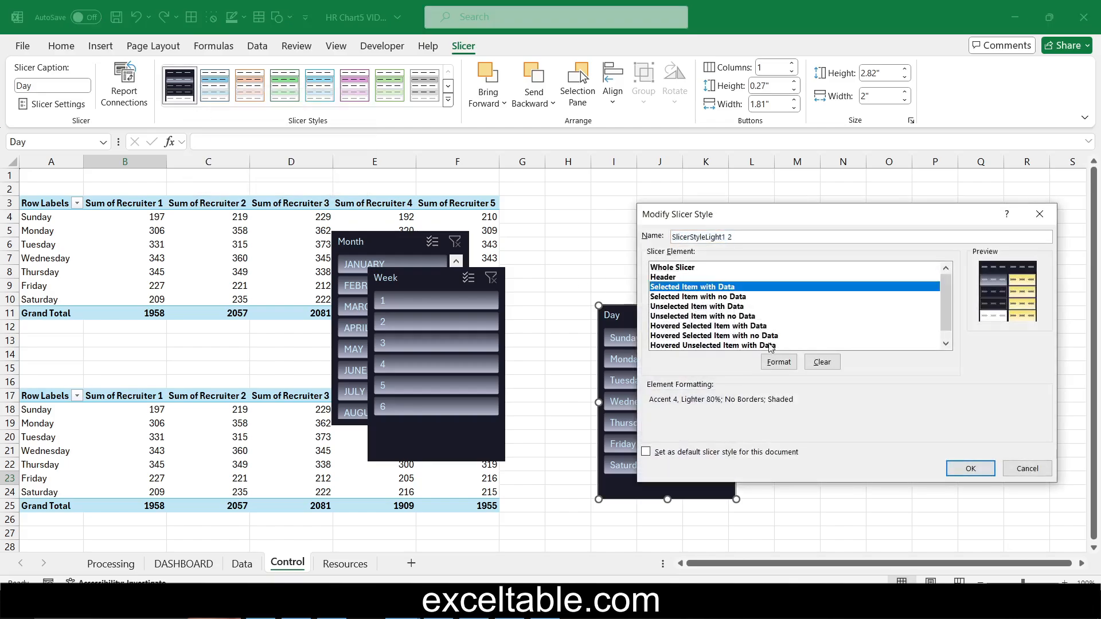
pyautogui.click(779, 361)
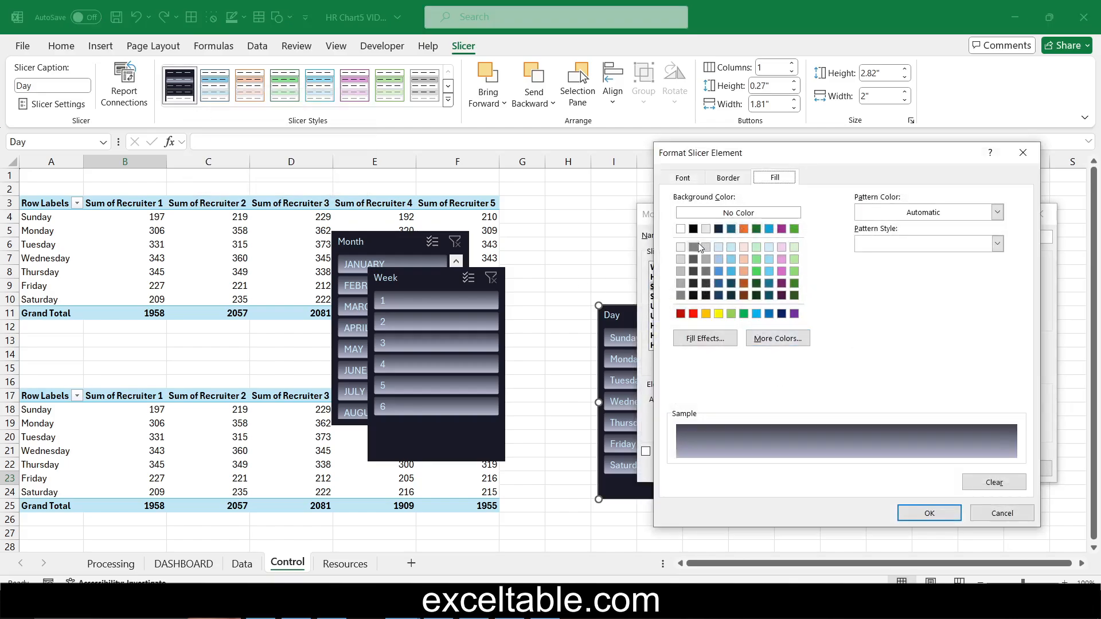
pyautogui.click(681, 229)
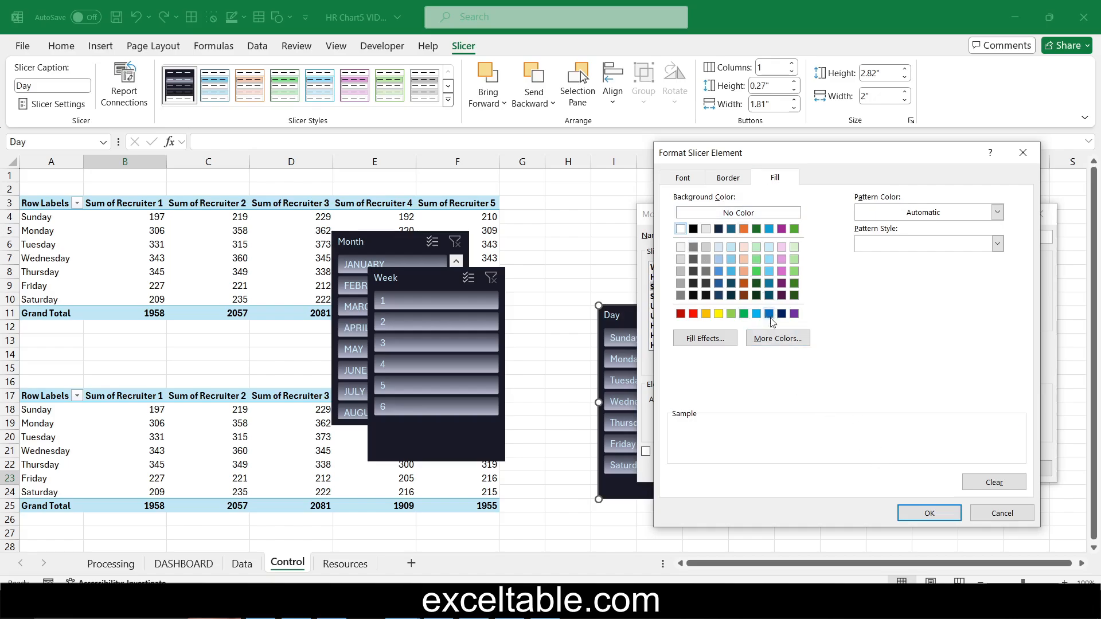
pyautogui.click(1002, 513)
# - Set the Selected Item with Data element's font color to white and save the slicer style
pyautogui.click(776, 362)
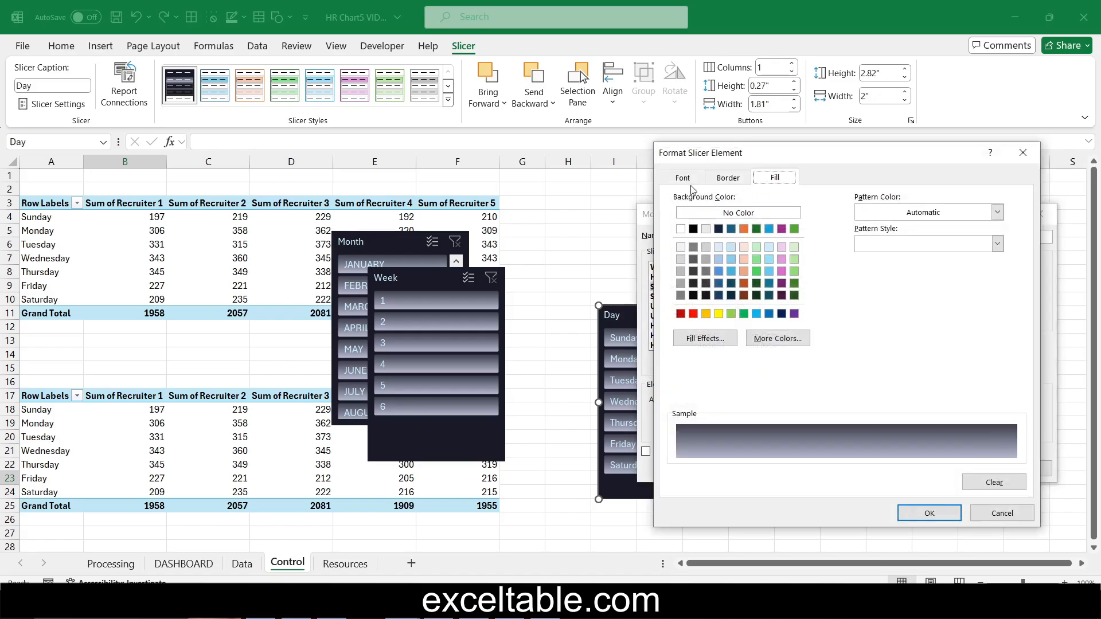
pyautogui.click(683, 178)
pyautogui.click(915, 302)
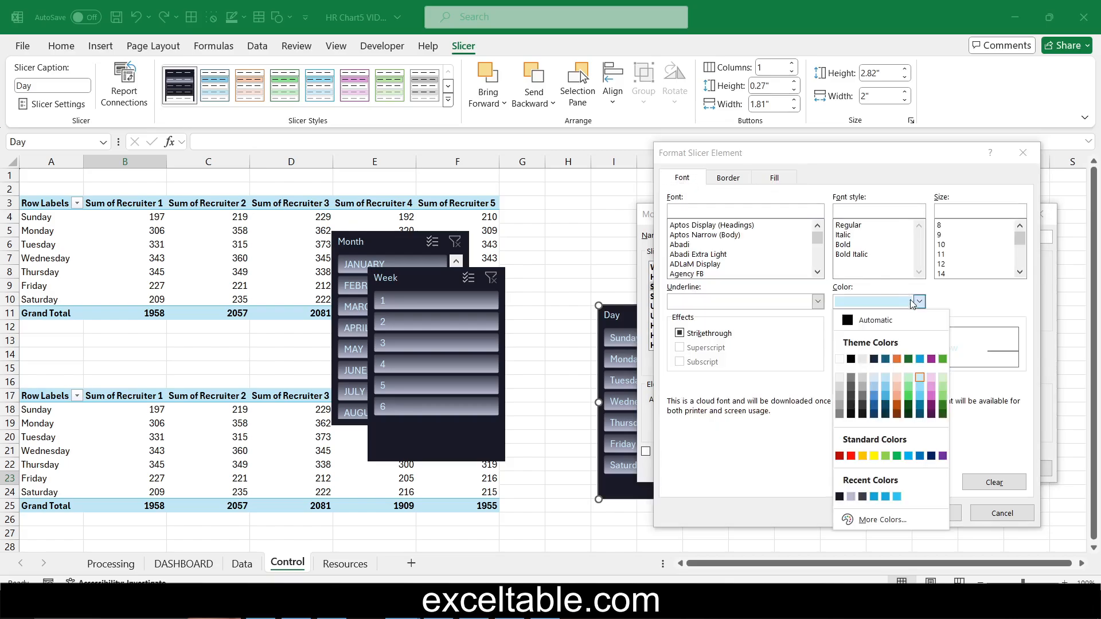
pyautogui.click(840, 360)
pyautogui.click(953, 516)
pyautogui.click(971, 468)
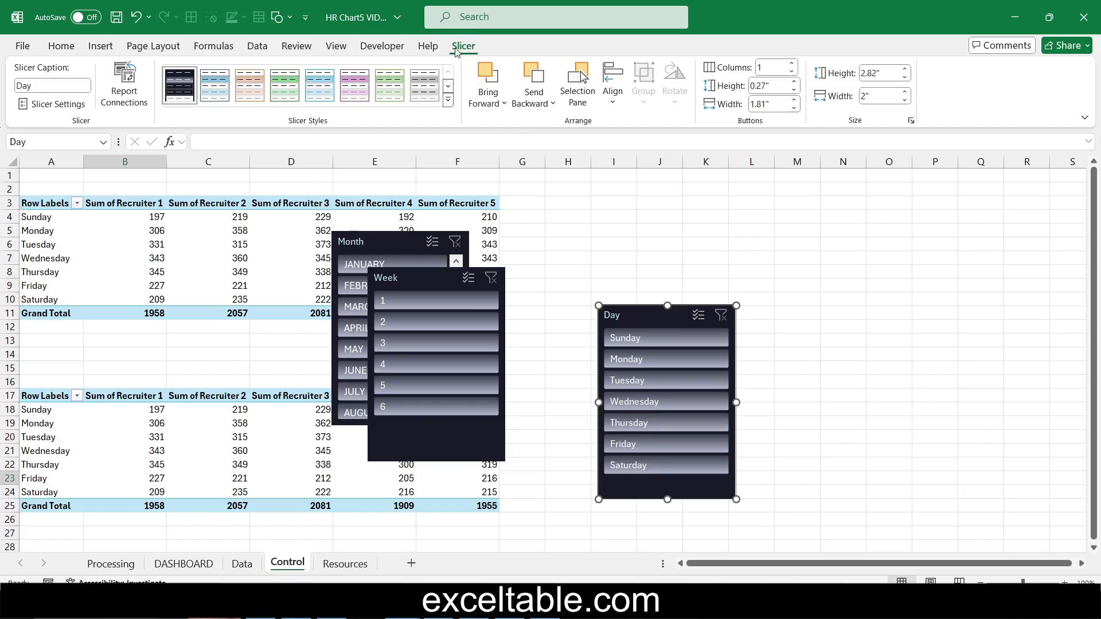
# - Connect the Day slicer to PivotTable1 and disconnect it from PivotTable3
pyautogui.click(123, 83)
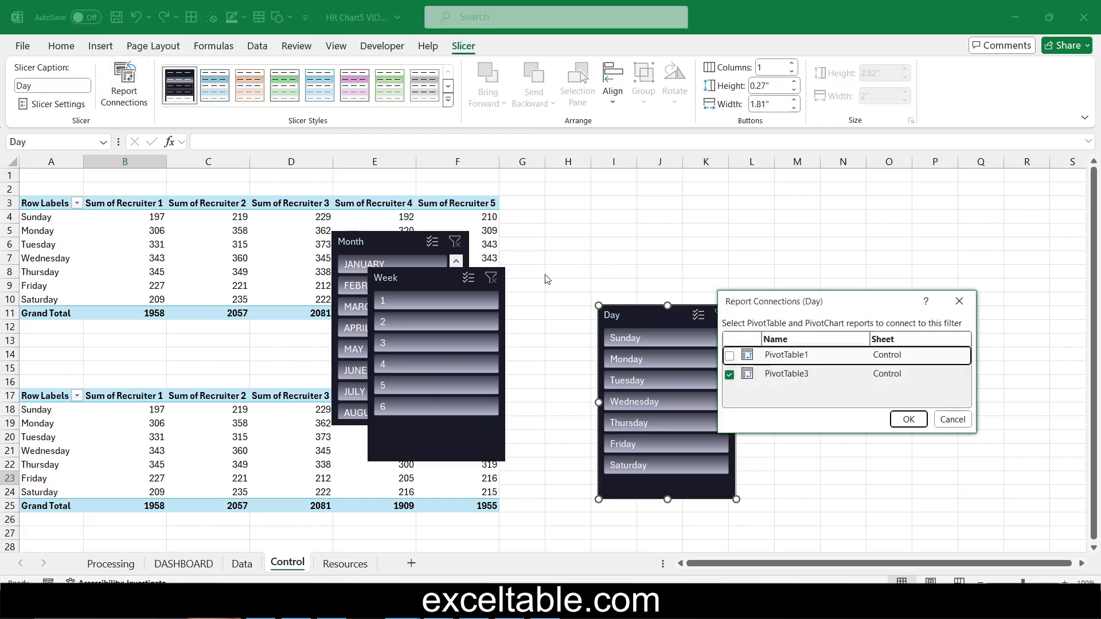
pyautogui.click(729, 356)
pyautogui.click(730, 374)
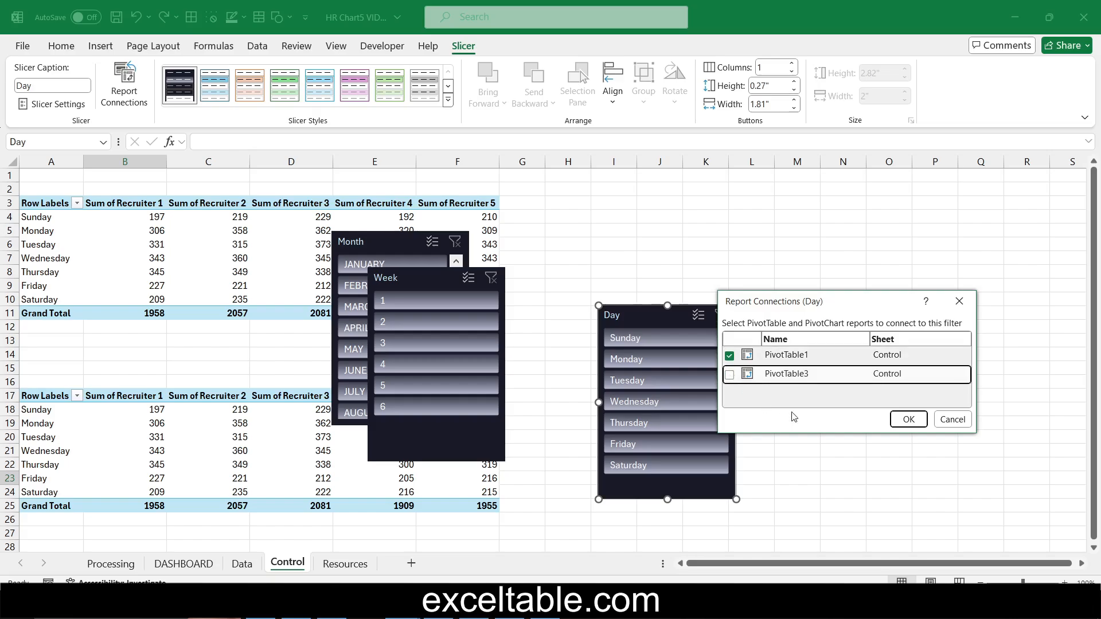
pyautogui.click(909, 419)
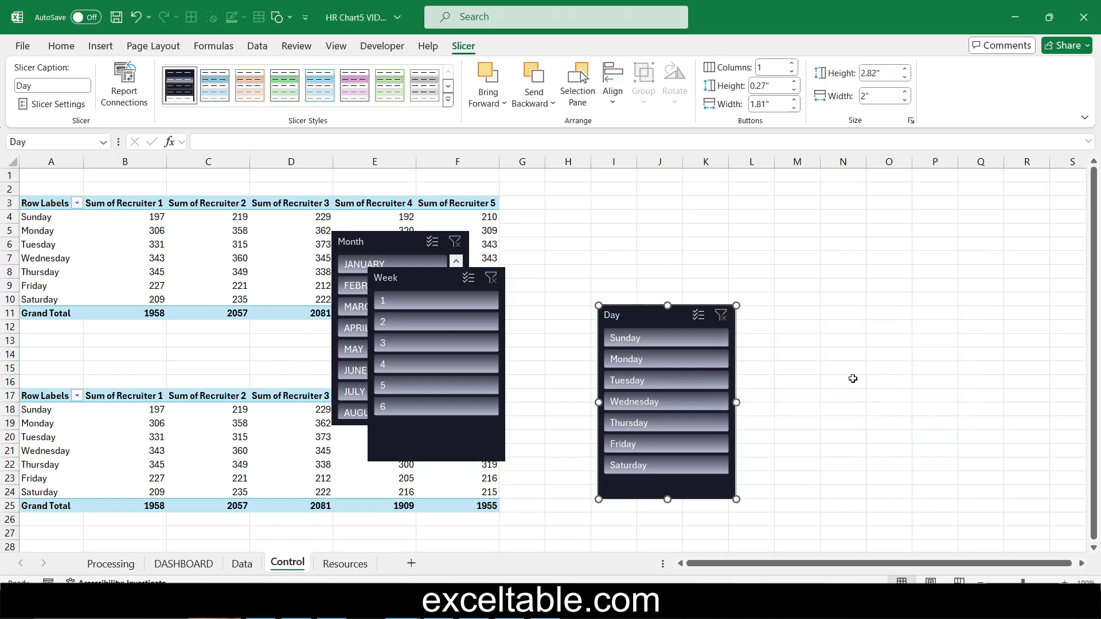
# - Space out the Day and Week slicers, and move all three slicers from the Control sheet to the DASHBOARD sheet
pyautogui.moveTo(639, 314); pyautogui.dragTo(674, 269)
pyautogui.moveTo(471, 439); pyautogui.dragTo(576, 486)
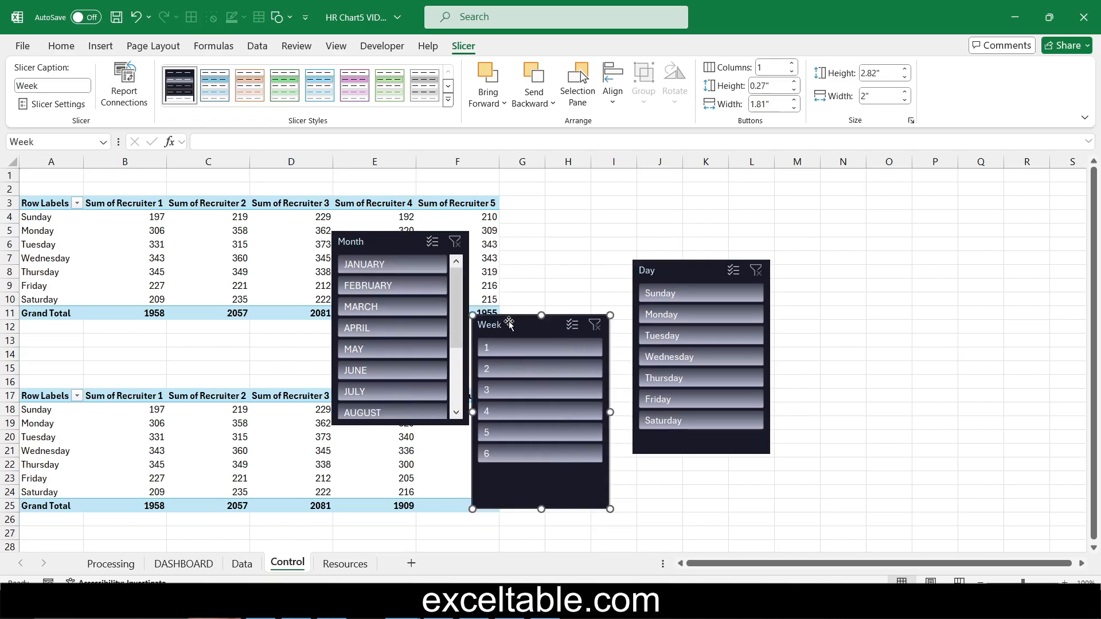
pyautogui.keyDown('ctrl'); pyautogui.click(401, 239); pyautogui.keyUp('ctrl')
pyautogui.keyDown('ctrl'); pyautogui.click(686, 269); pyautogui.keyUp('ctrl')
pyautogui.rightClick(684, 268)
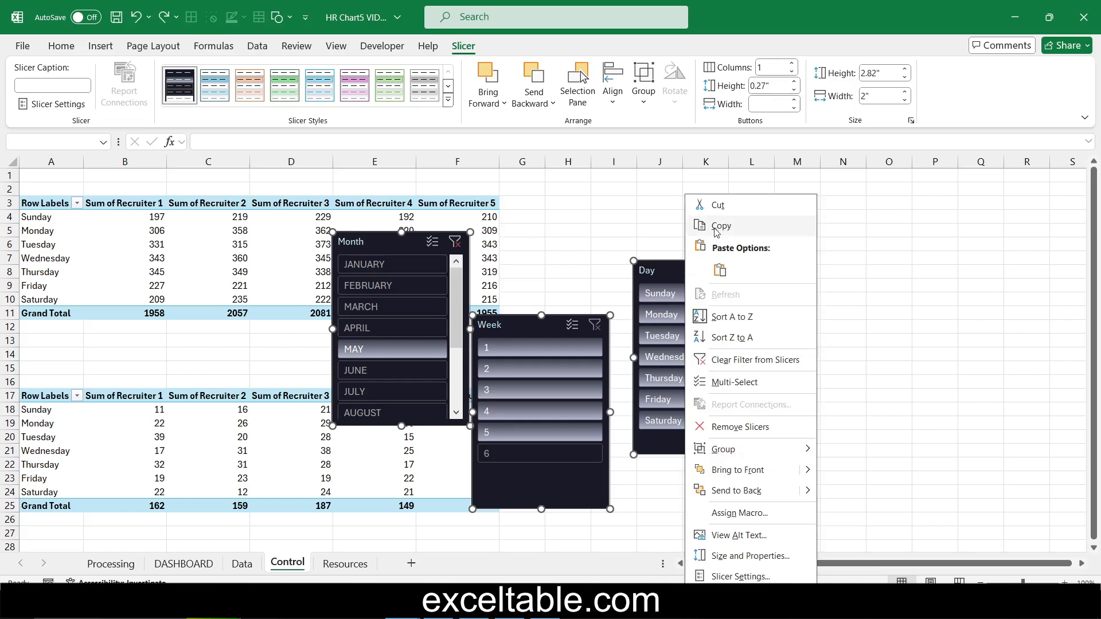
pyautogui.click(735, 205)
pyautogui.click(183, 564)
pyautogui.hotkey('ctrl', 'v')
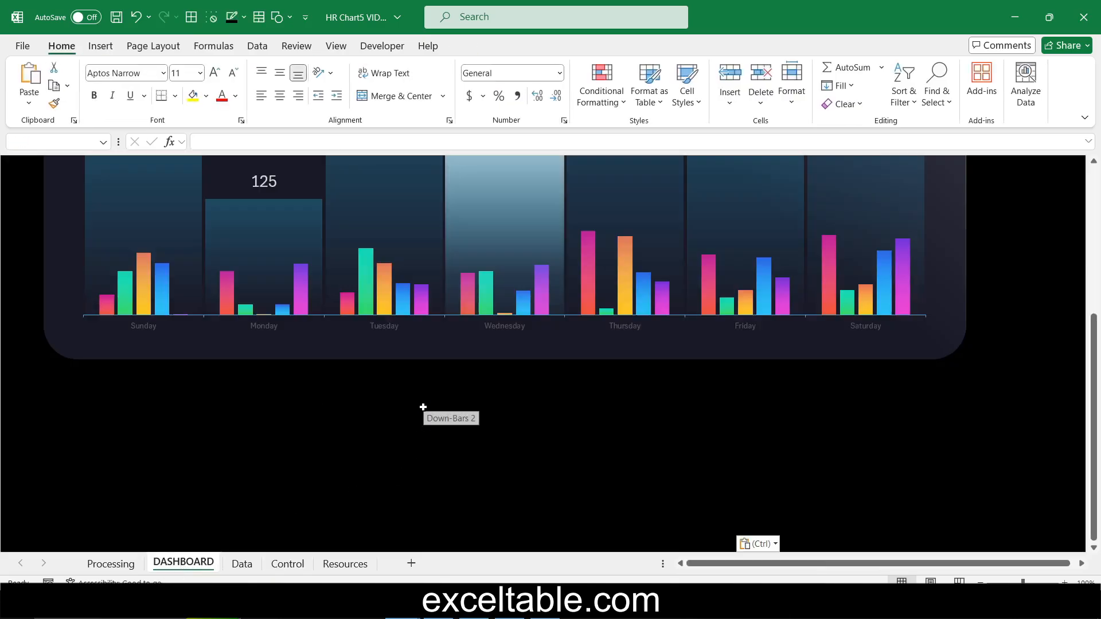
# - Move the Day slicer up to the lower edge of the chart and set it to 7 columns
pyautogui.click(520, 401)
pyautogui.moveTo(616, 429); pyautogui.dragTo(659, 344)
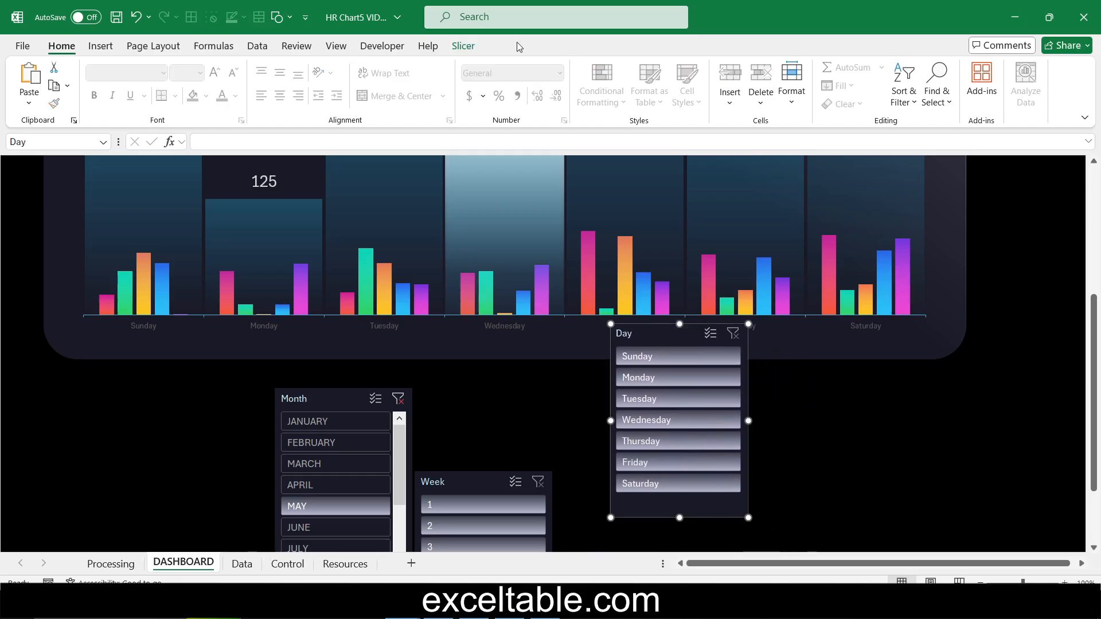
pyautogui.click(462, 45)
pyautogui.click(767, 68)
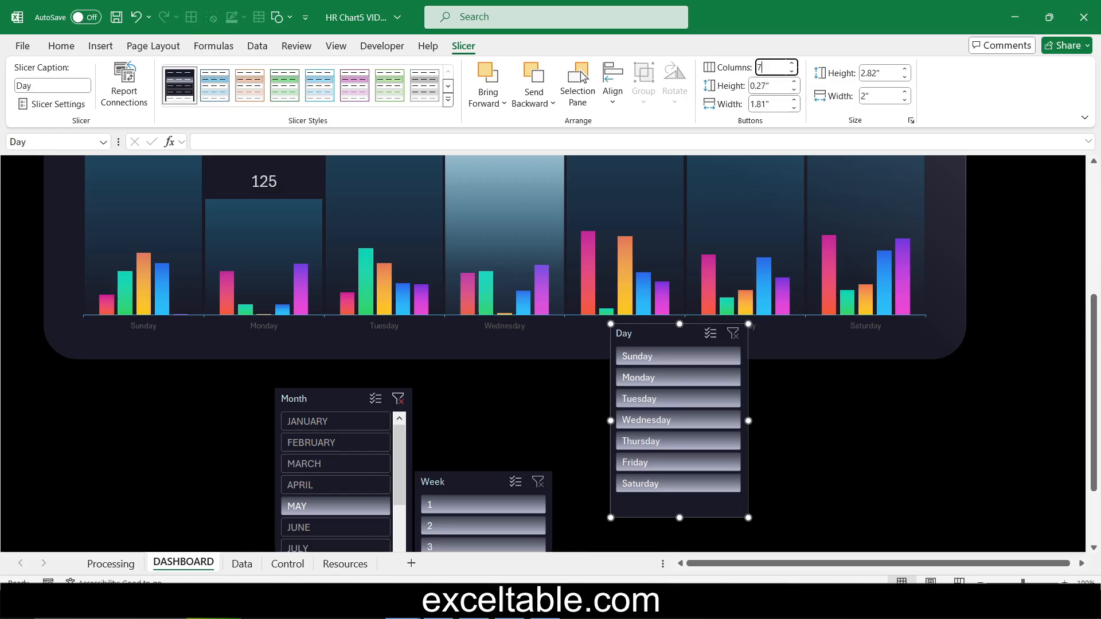
pyautogui.write('7')
pyautogui.press('Return')
# - Shift the Day slicer toward the Monday column and hide its header
pyautogui.moveTo(673, 418); pyautogui.dragTo(346, 418)
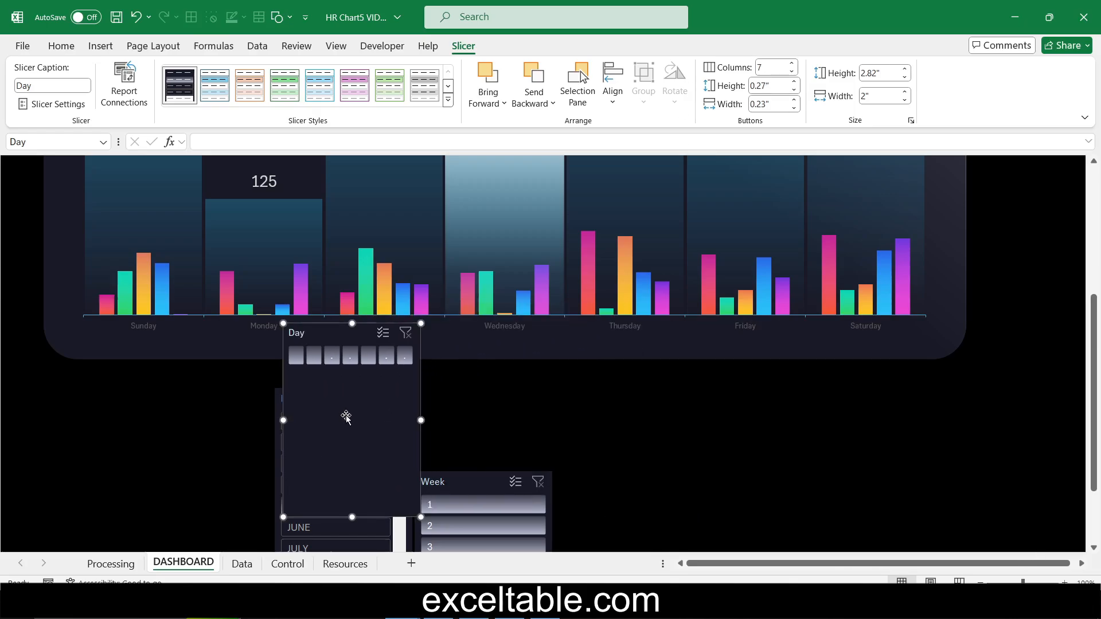
pyautogui.rightClick(346, 418)
pyautogui.click(424, 404)
pyautogui.click(279, 399)
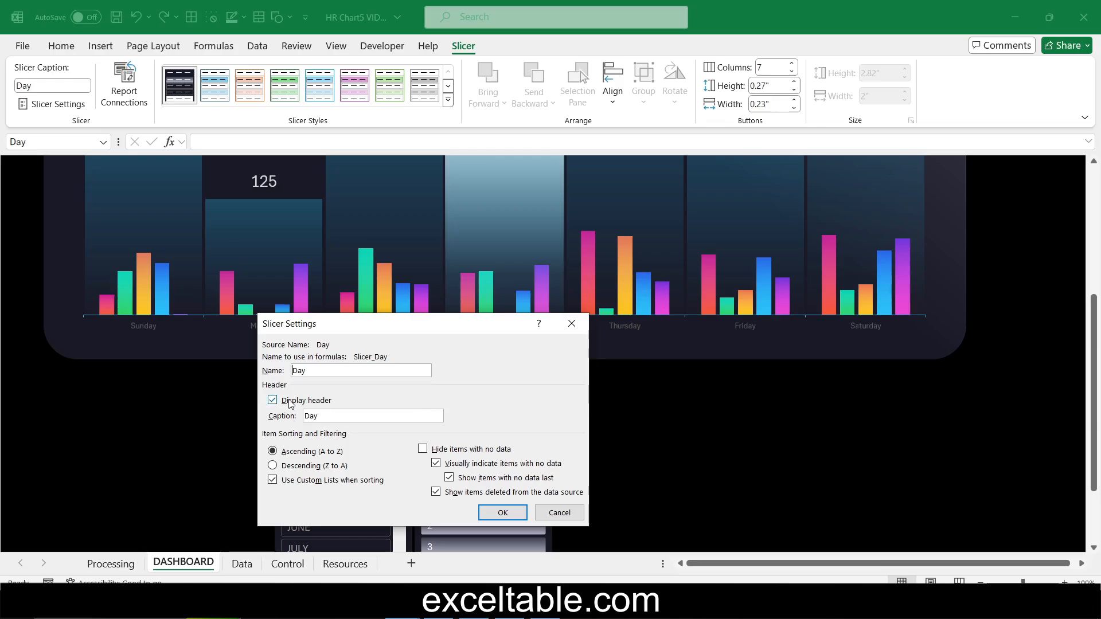
pyautogui.click(499, 513)
# - Align the Day slicer with the chart's Sunday column and resize it to about 12.22" wide and 0.52" high under the bars
pyautogui.moveTo(323, 382); pyautogui.dragTo(122, 379)
pyautogui.moveTo(222, 415); pyautogui.dragTo(927, 421)
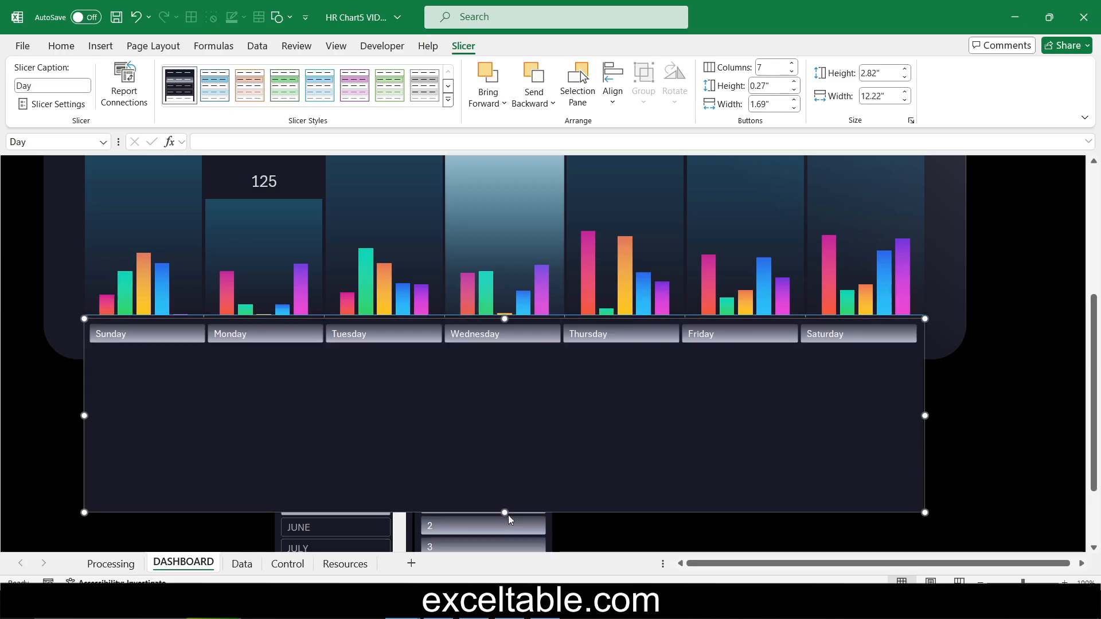
pyautogui.moveTo(504, 512); pyautogui.dragTo(526, 353)
pyautogui.click(749, 453)
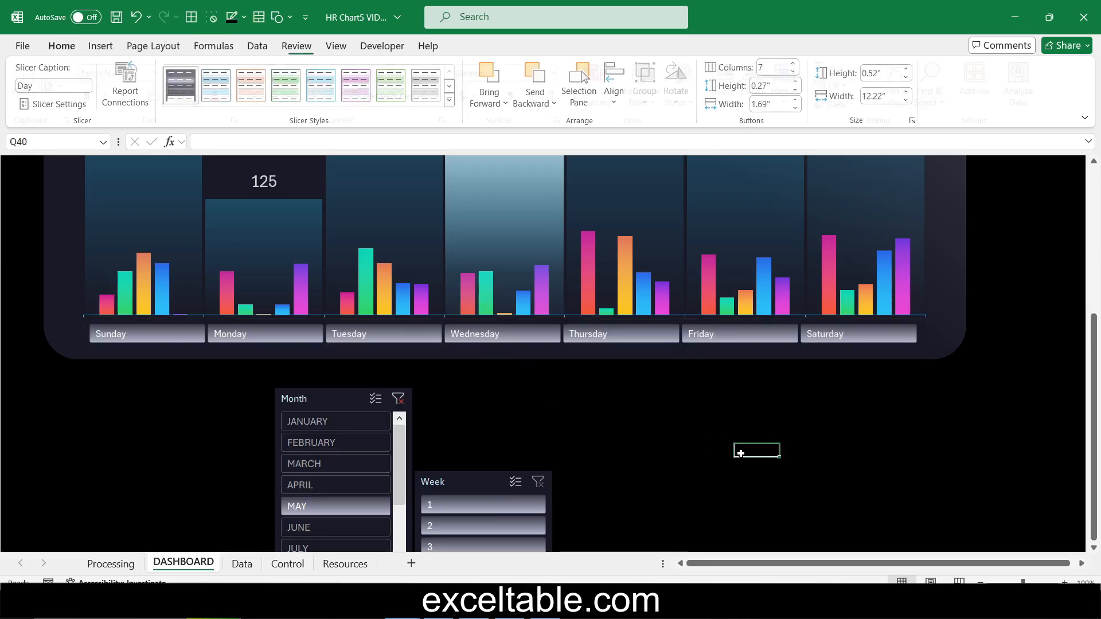
# - Nudge and slightly widen the Day slicer so its seven buttons line up with the chart's day columns
pyautogui.scroll(2, 663, 487)
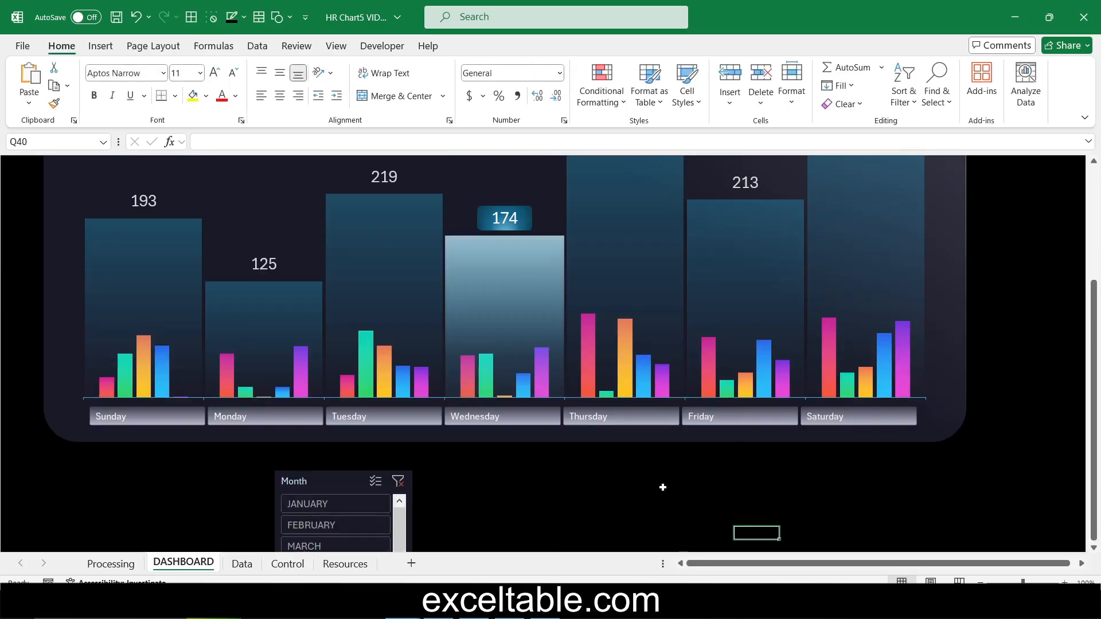
pyautogui.click(205, 434)
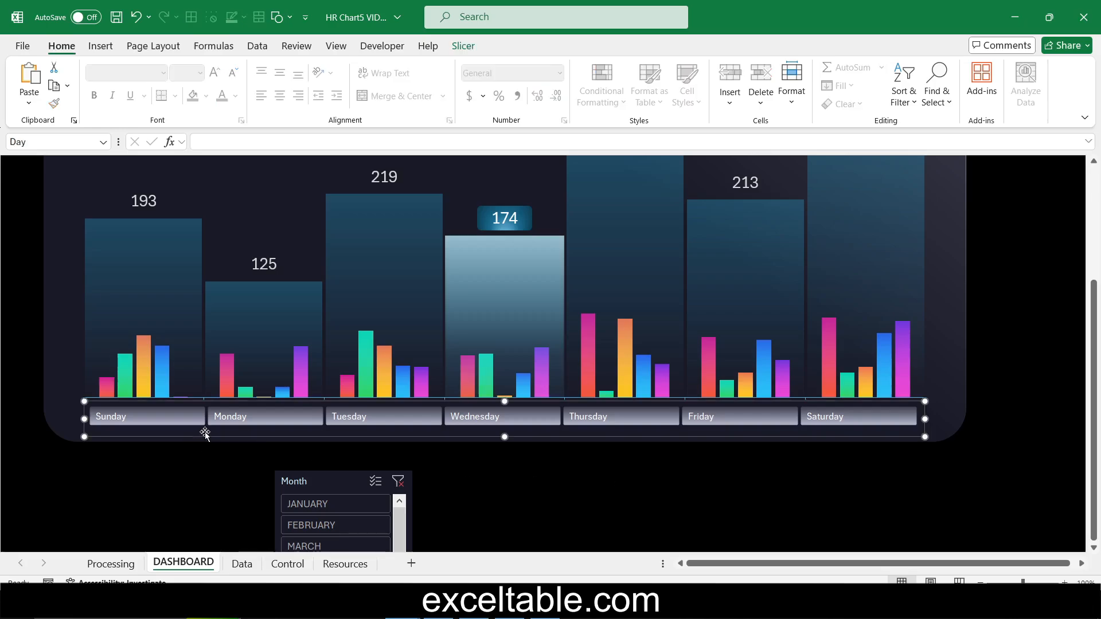
pyautogui.moveTo(205, 434); pyautogui.dragTo(201, 432)
pyautogui.moveTo(918, 419); pyautogui.dragTo(933, 419)
pyautogui.click(880, 482)
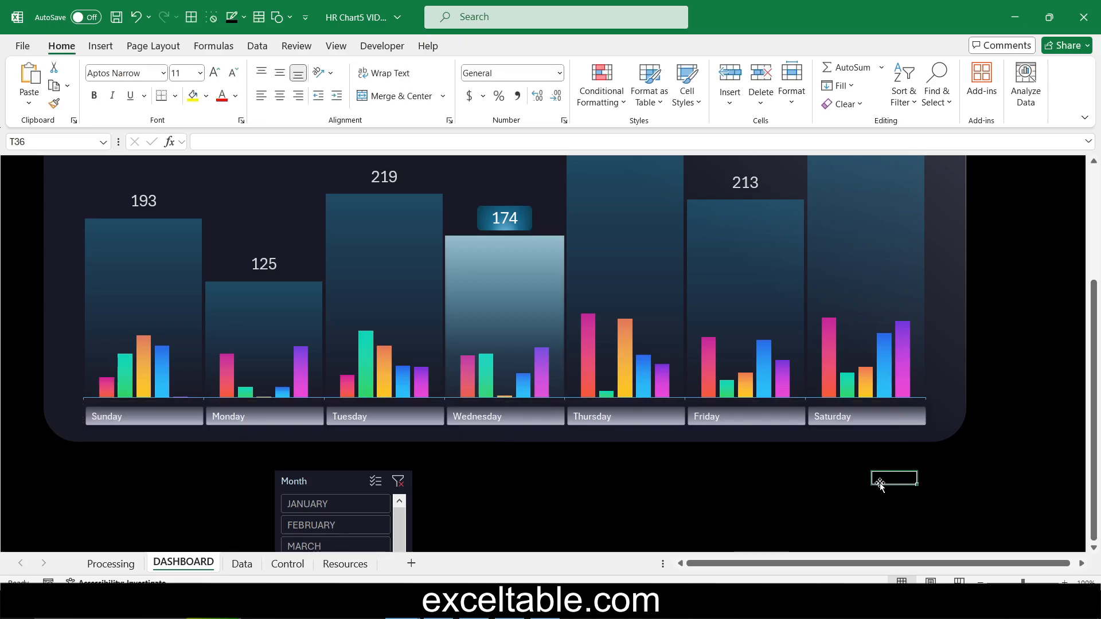
# - Nudge the Day slicer slightly up and to the left so its buttons sit neatly under the chart's day columns
pyautogui.scroll(2, 834, 495)
pyautogui.click(641, 518)
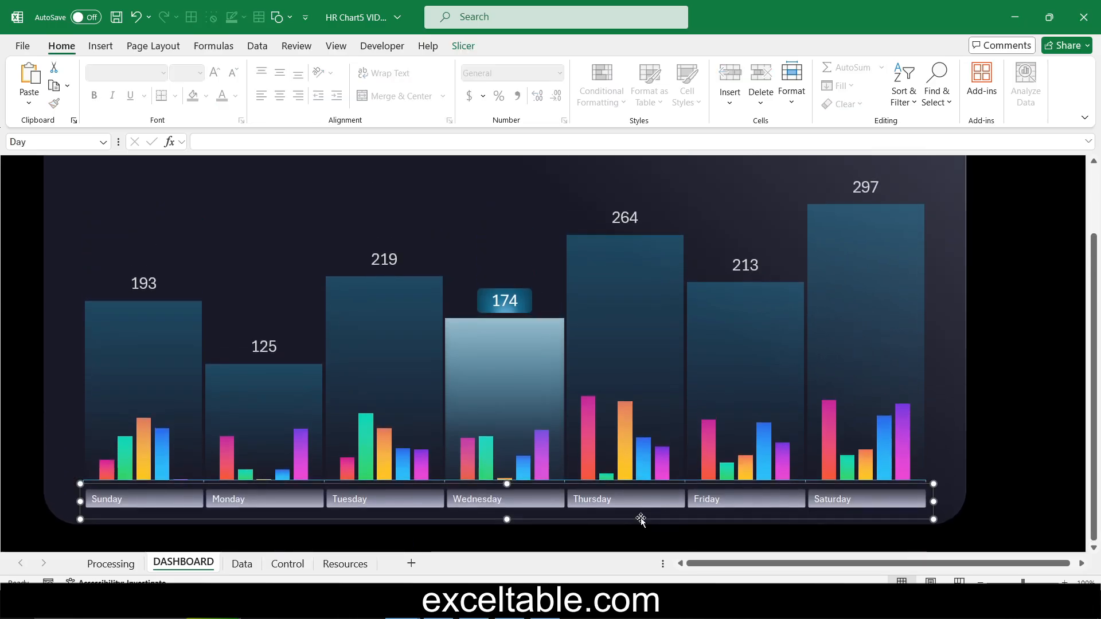
pyautogui.press('Up')
pyautogui.press('Up')
pyautogui.press('Left')
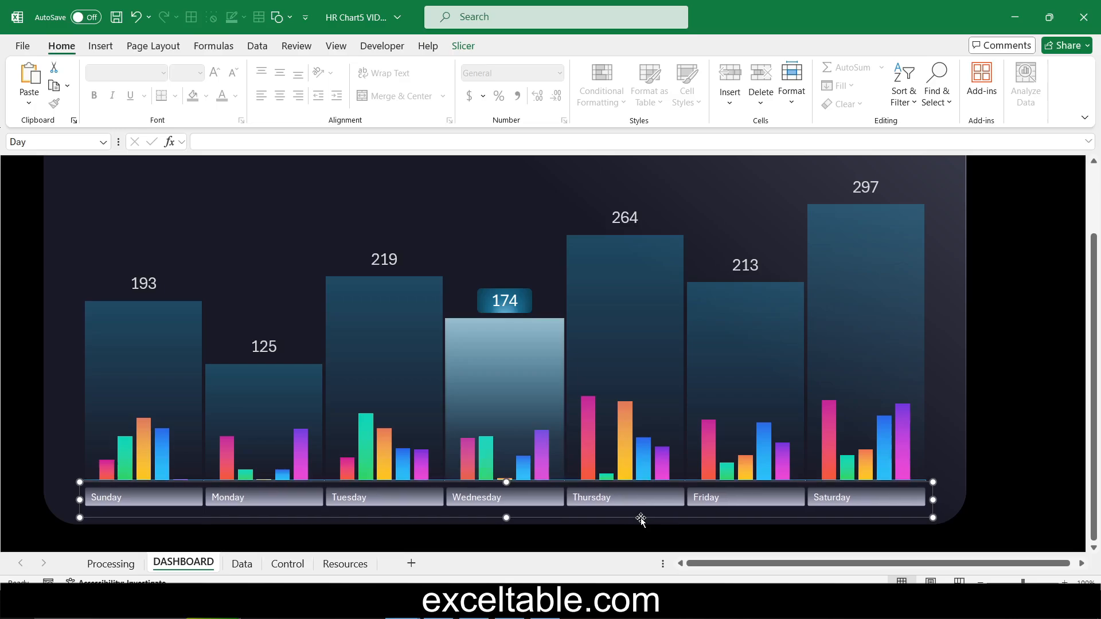
pyautogui.click(640, 523)
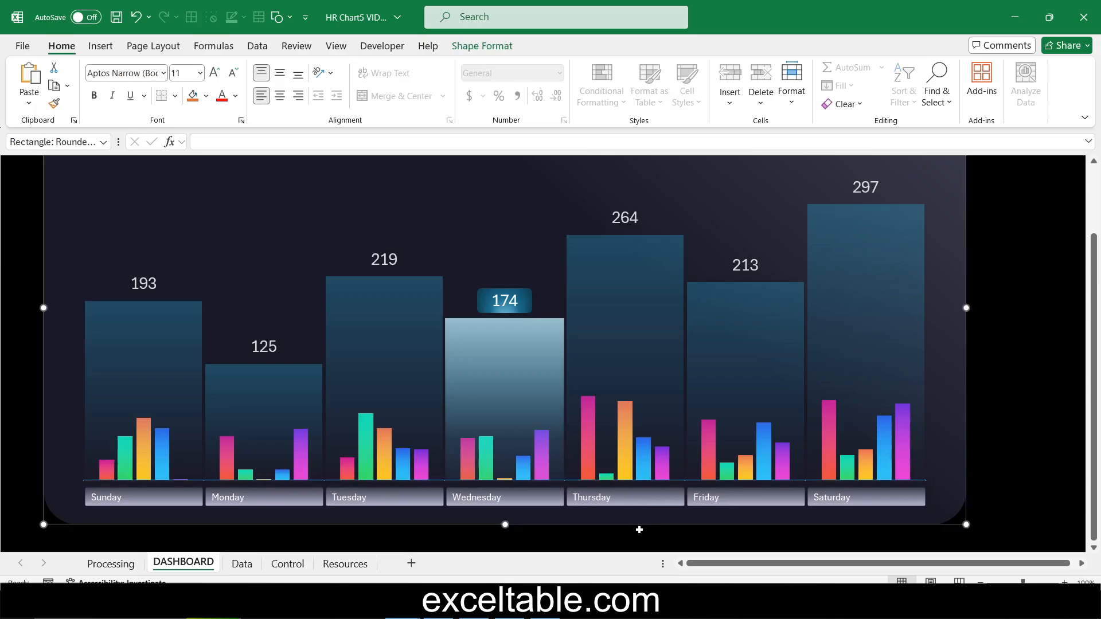
# - Move the Month slicer from below the chart to the right edge of the chart panel
pyautogui.scroll(-1, 636, 524)
pyautogui.click(623, 510)
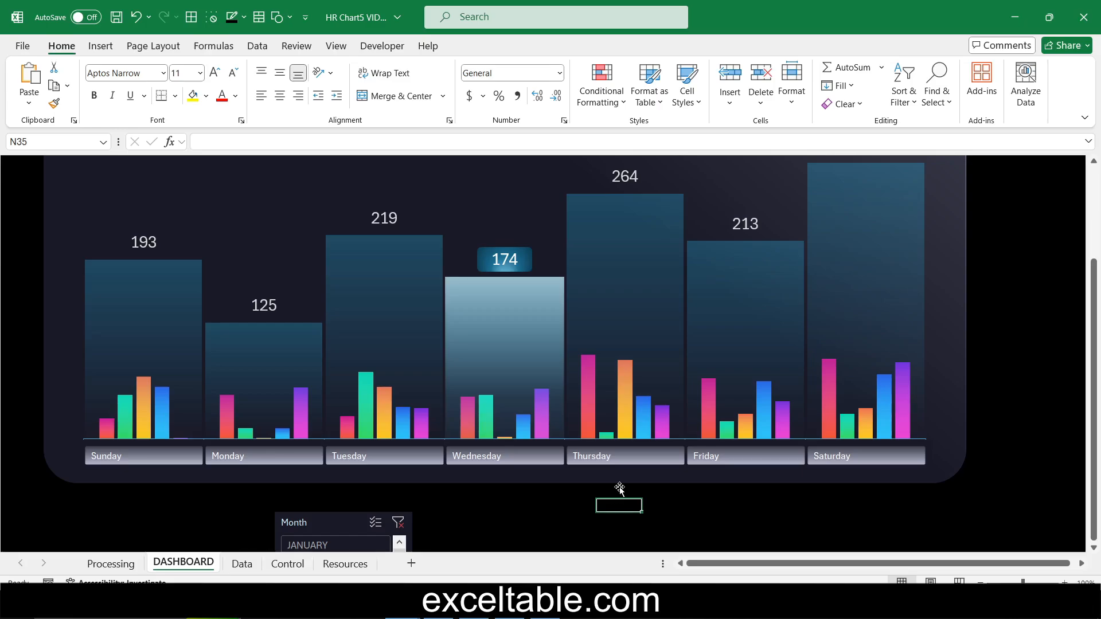
pyautogui.moveTo(319, 523); pyautogui.dragTo(952, 298)
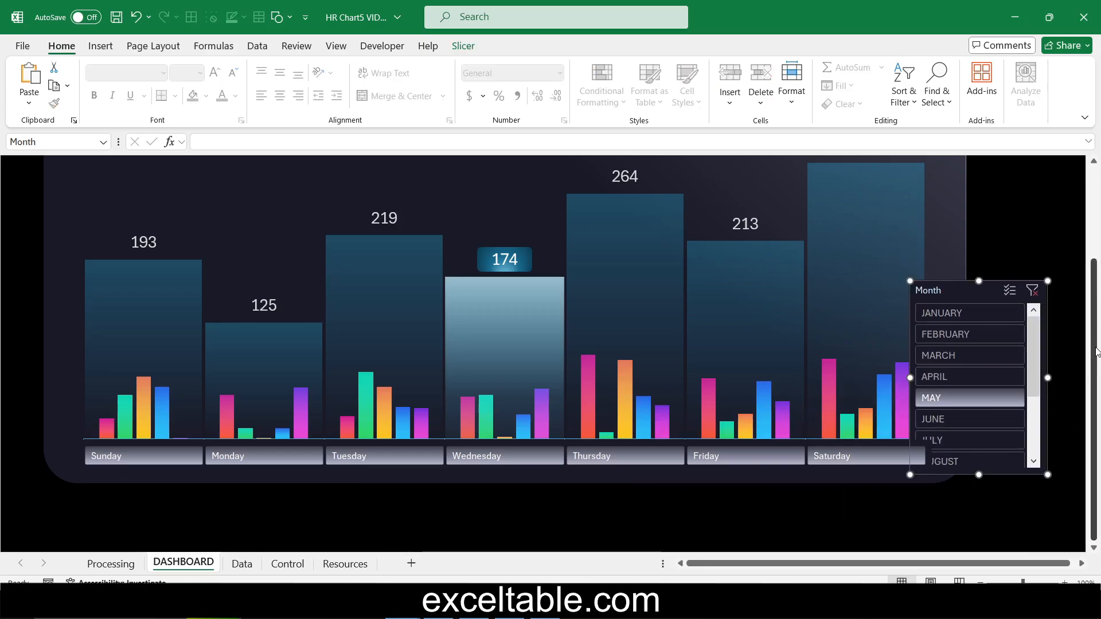
pyautogui.scroll(3, 1081, 428)
pyautogui.moveTo(944, 418); pyautogui.dragTo(971, 366)
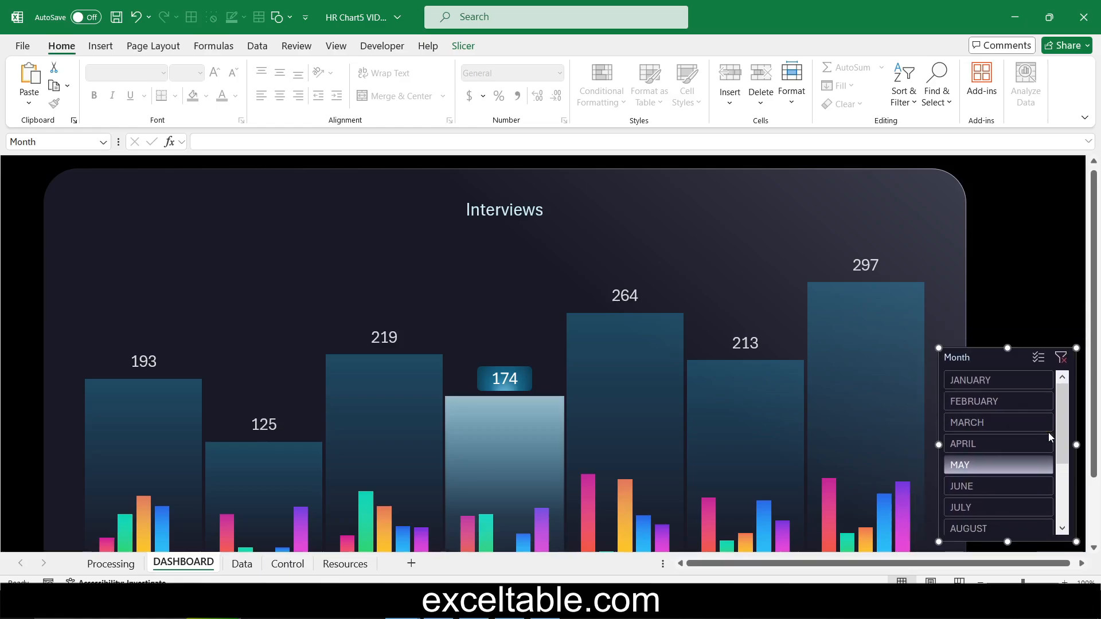
# - Resize the Month slicer to about 4.11" high and 1.28" wide so all twelve months fit without scrolling
pyautogui.moveTo(1094, 368); pyautogui.dragTo(1095, 433)
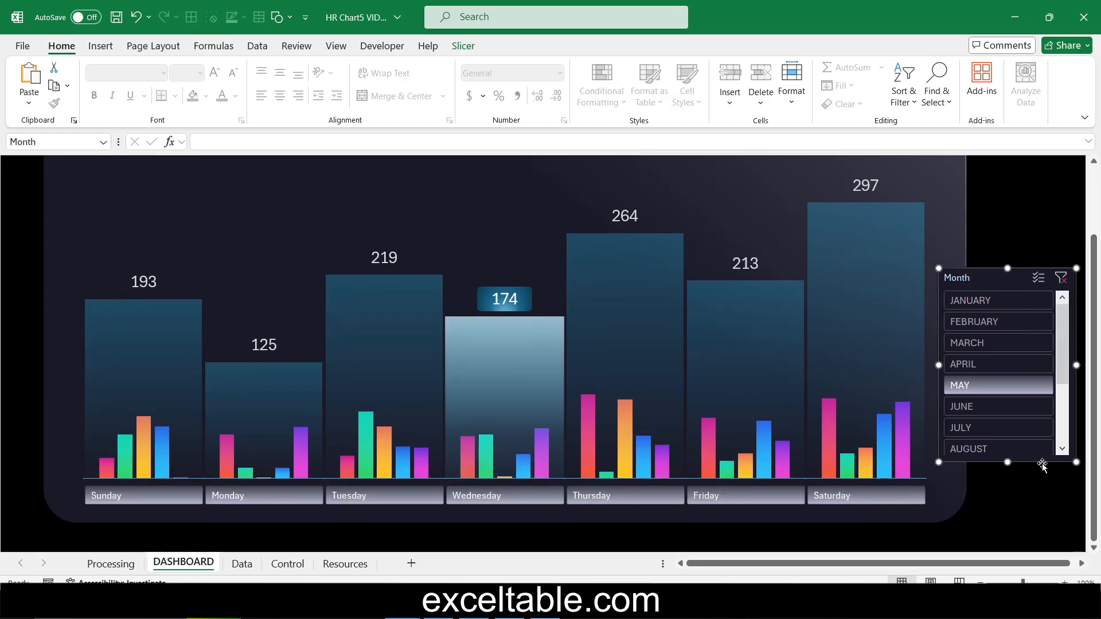
pyautogui.moveTo(1006, 462); pyautogui.dragTo(1008, 536)
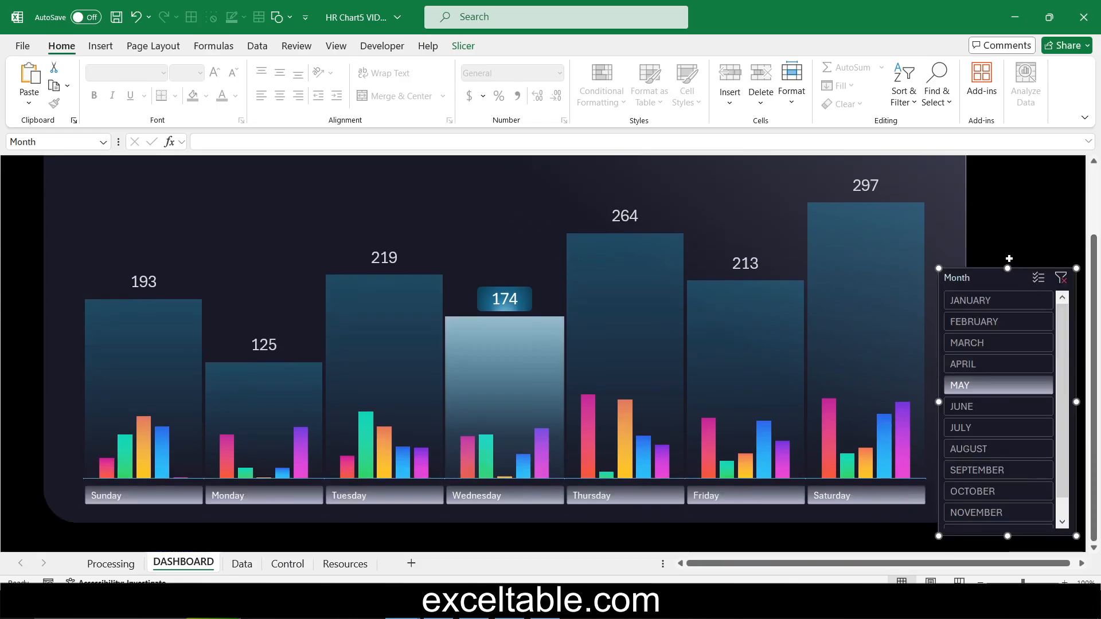
pyautogui.moveTo(1006, 268); pyautogui.dragTo(1008, 239)
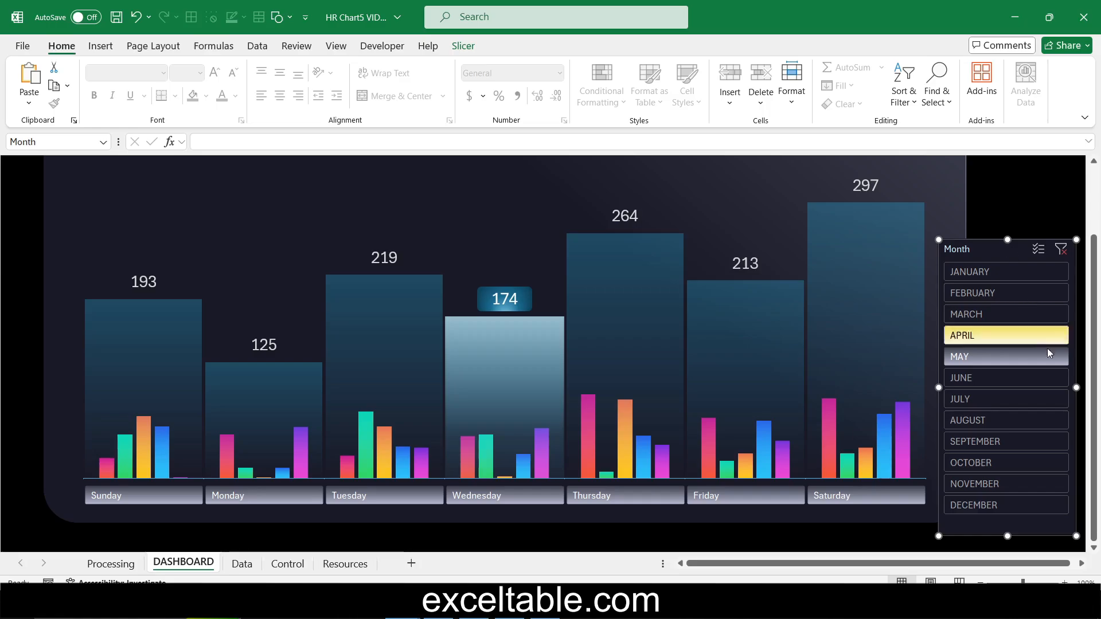
pyautogui.moveTo(1076, 388); pyautogui.dragTo(1054, 389)
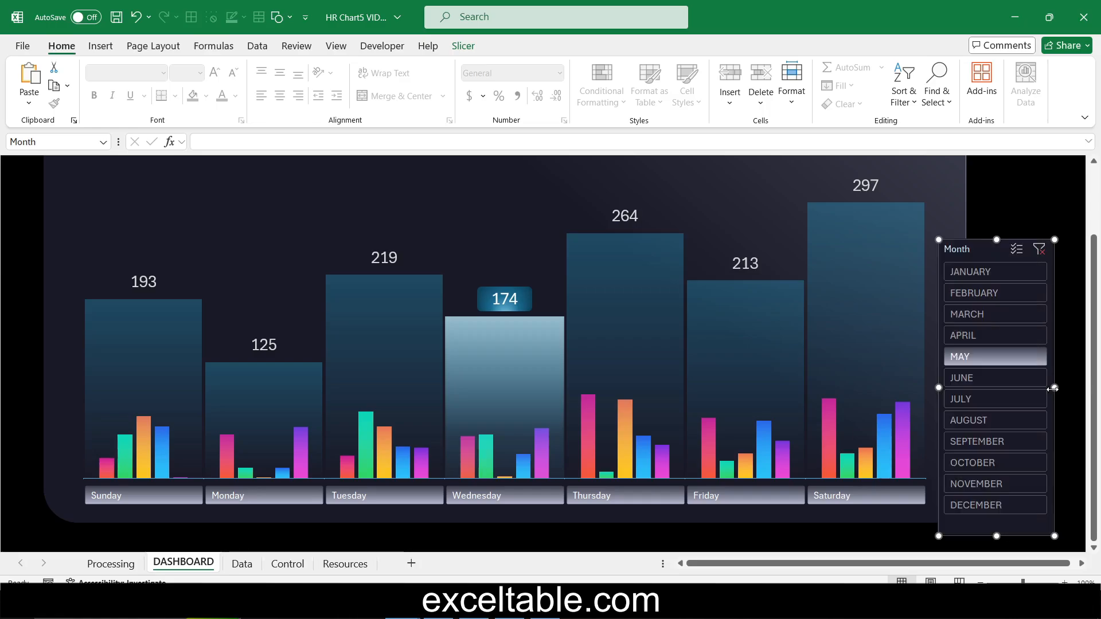
pyautogui.moveTo(996, 536); pyautogui.dragTo(996, 522)
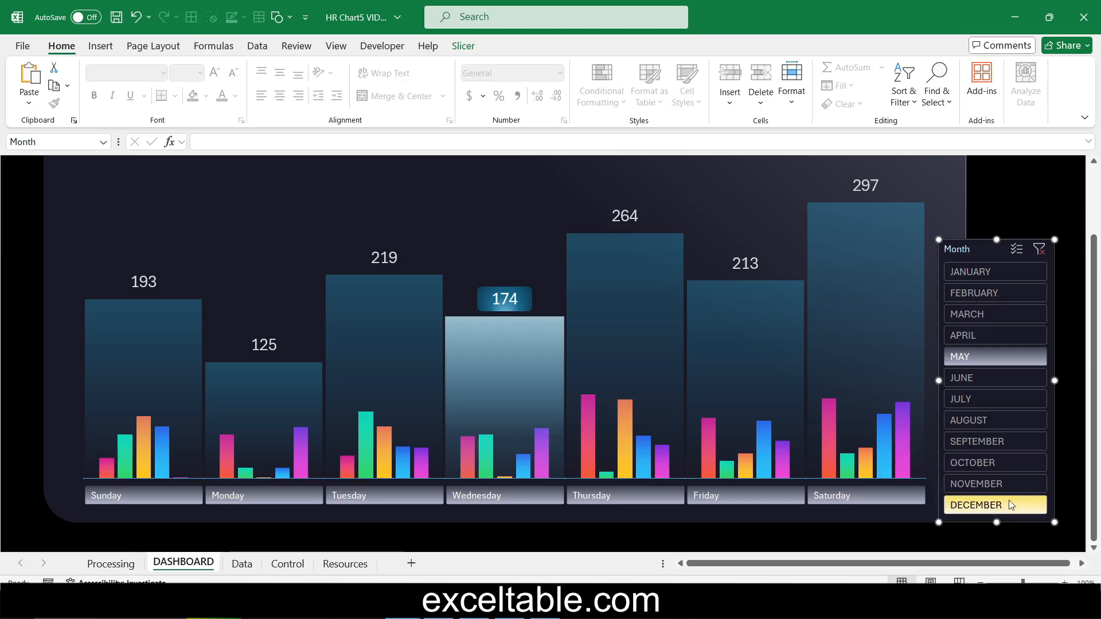
pyautogui.moveTo(1057, 381); pyautogui.dragTo(1022, 381)
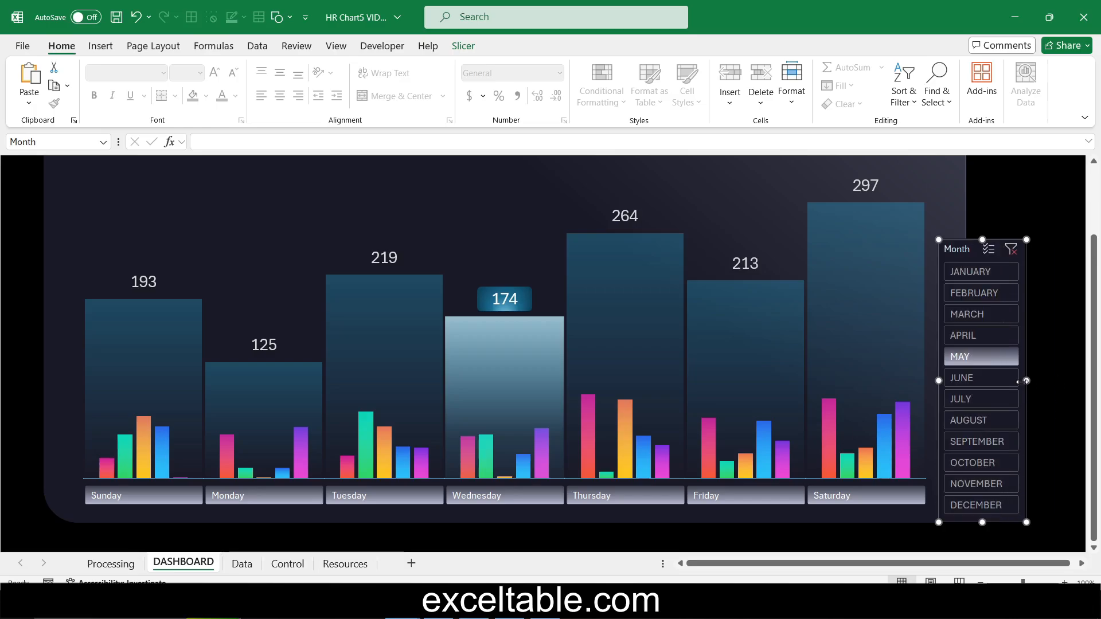
# - Place the Month slicer just outside the chart panel's right edge and set its button width to 1"
pyautogui.moveTo(1005, 524); pyautogui.dragTo(1046, 522)
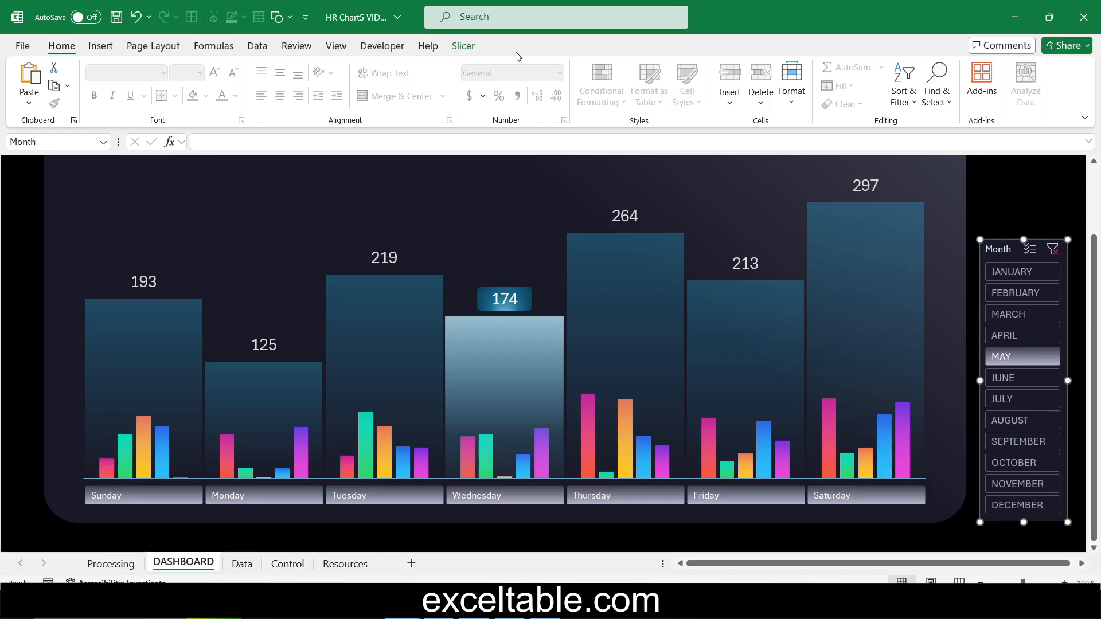
pyautogui.click(462, 46)
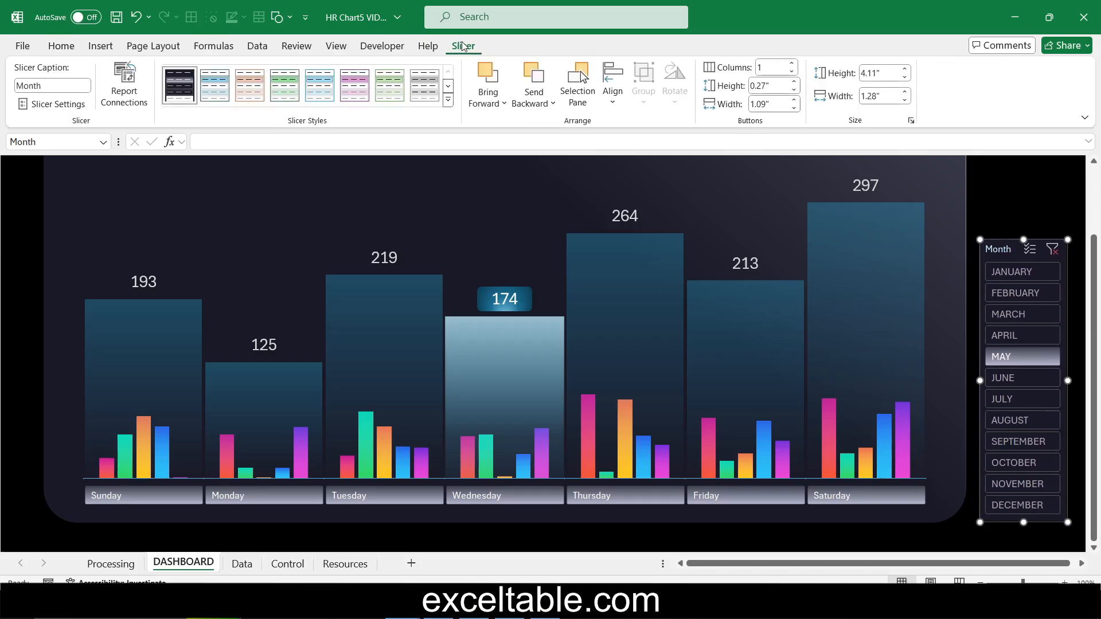
pyautogui.click(794, 108)
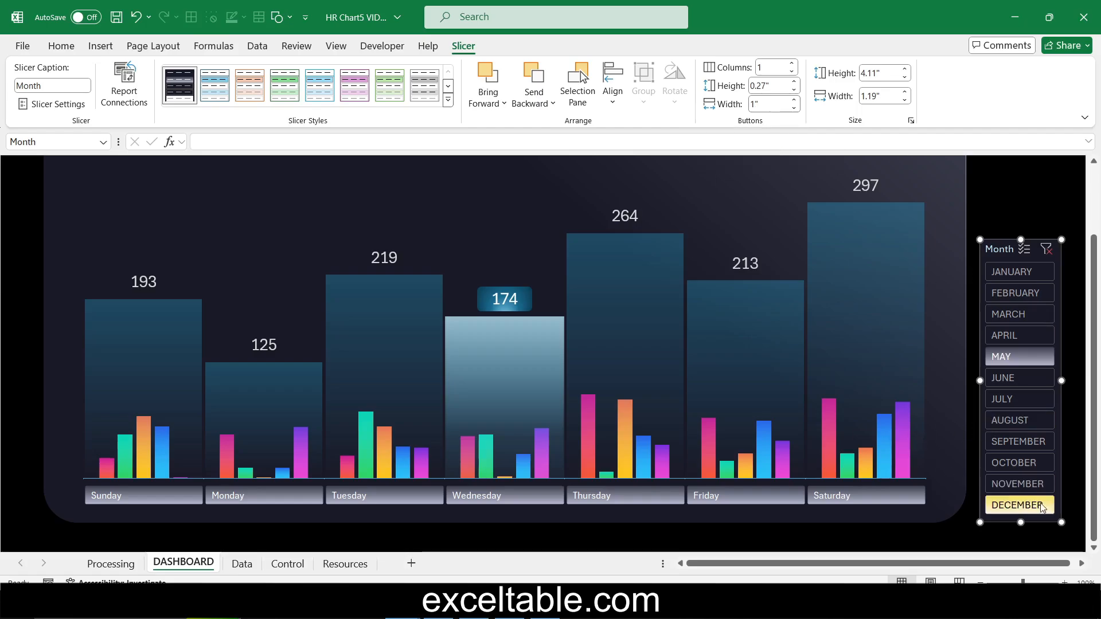
pyautogui.click(943, 542)
# - Move the Week slicer from below the chart to the upper right corner of the chart panel
pyautogui.scroll(-6, 945, 536)
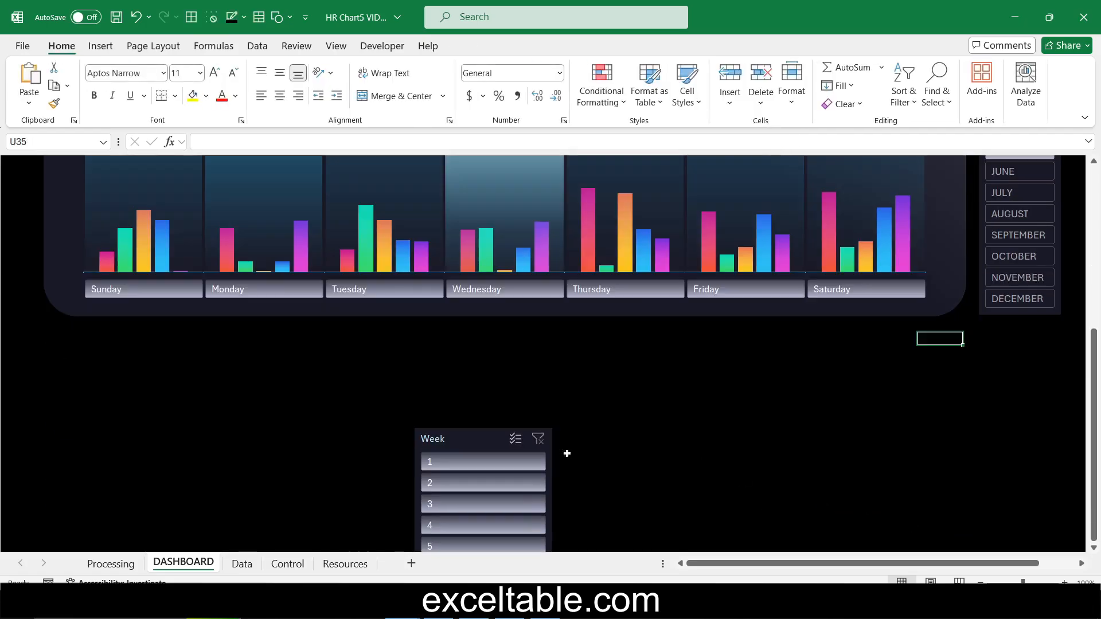
pyautogui.moveTo(474, 442); pyautogui.dragTo(967, 269)
pyautogui.click(1032, 460)
pyautogui.scroll(5, 1032, 459)
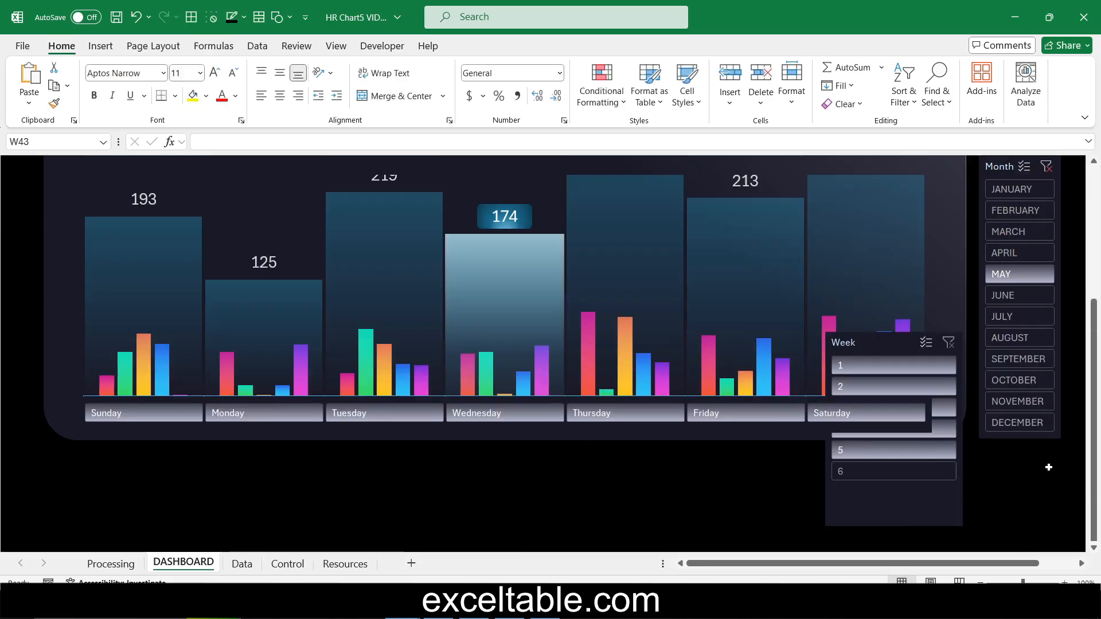
pyautogui.moveTo(873, 512); pyautogui.dragTo(959, 207)
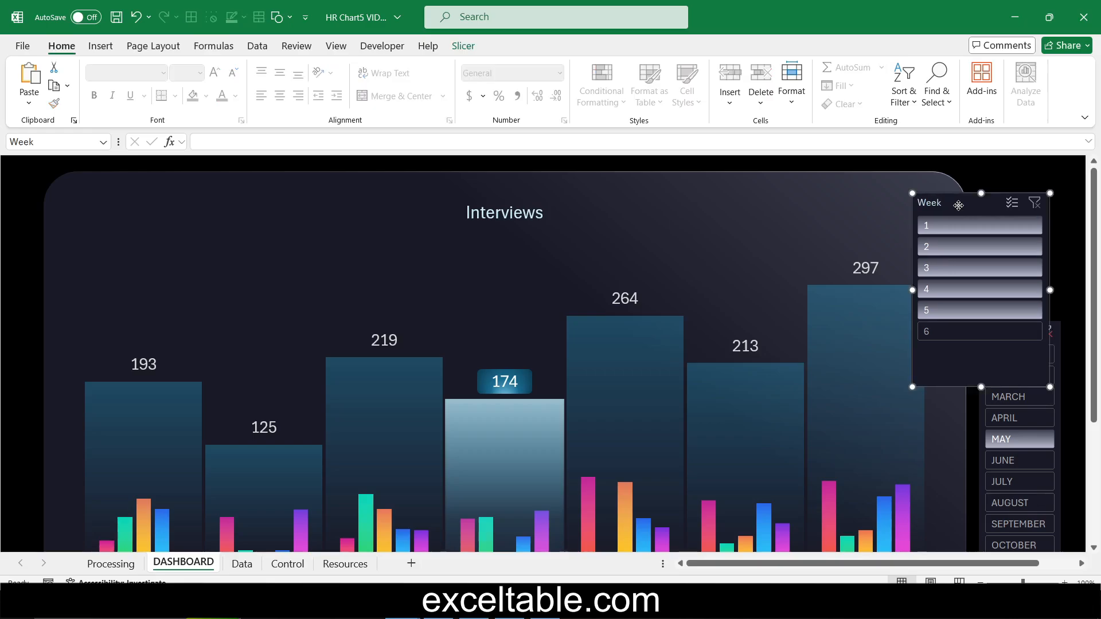
pyautogui.moveTo(959, 205); pyautogui.dragTo(956, 205)
# - Configure the Week slicer to hide items with no data, with visual indication of such items turned off
pyautogui.rightClick(959, 358)
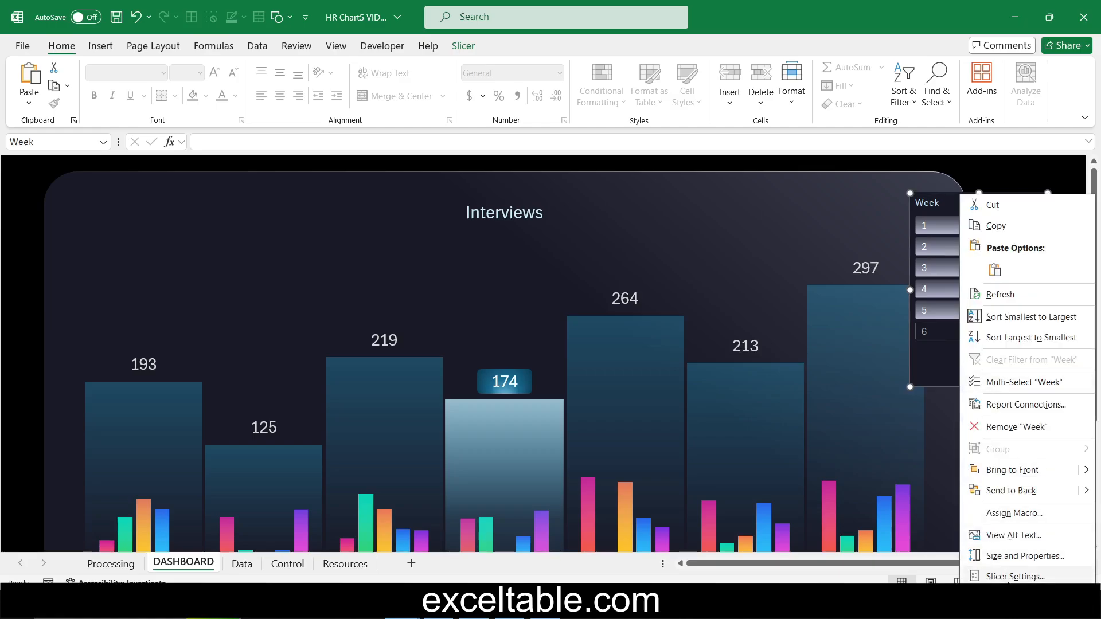
pyautogui.click(1013, 576)
pyautogui.click(974, 522)
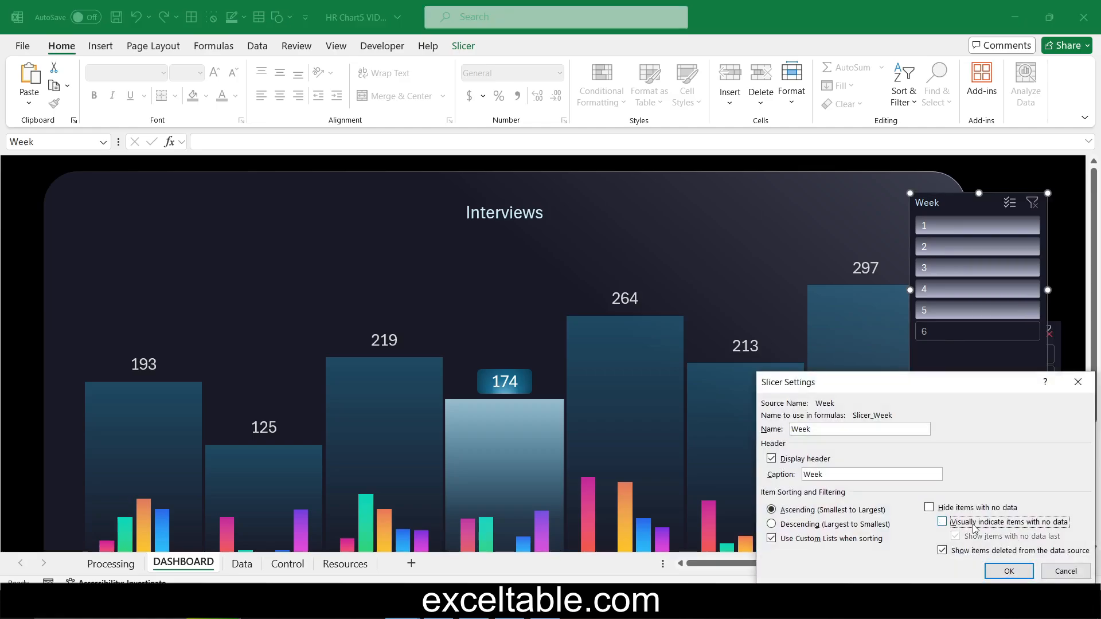
pyautogui.click(930, 508)
pyautogui.click(1008, 571)
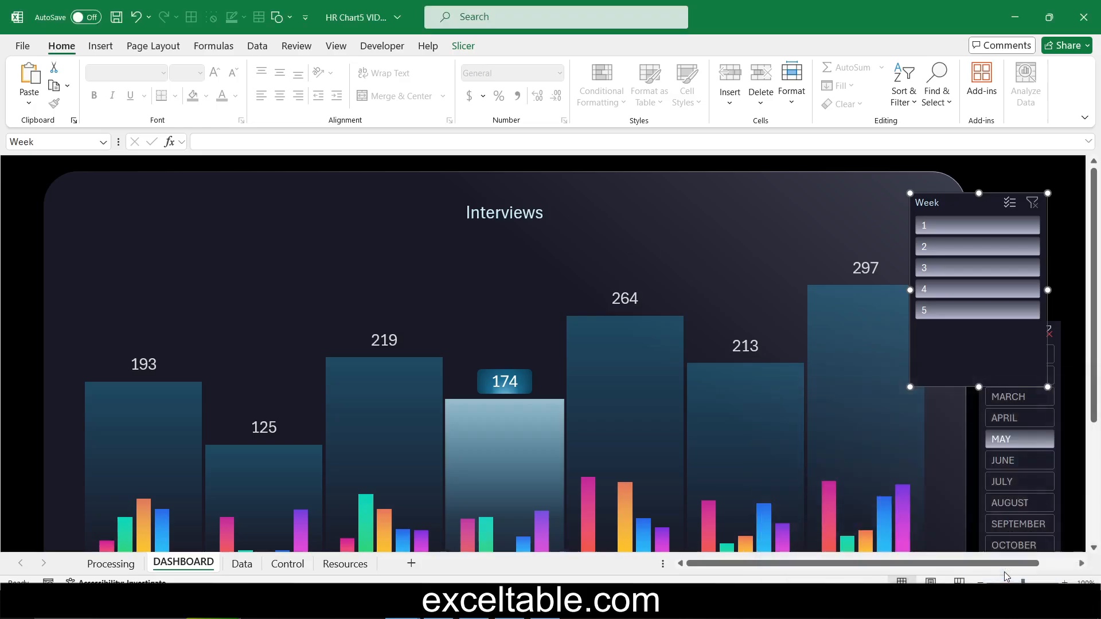
# - Set the Week slicer's button width to 1" and place it above the Month slicer at about 2.23" high
pyautogui.moveTo(981, 354); pyautogui.dragTo(990, 353)
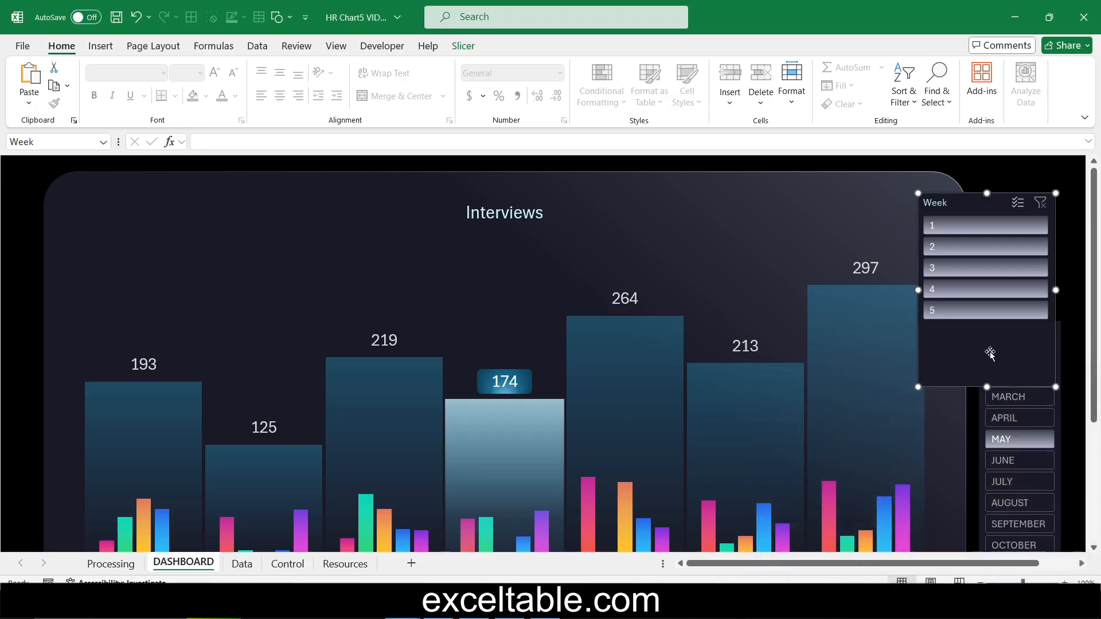
pyautogui.click(465, 46)
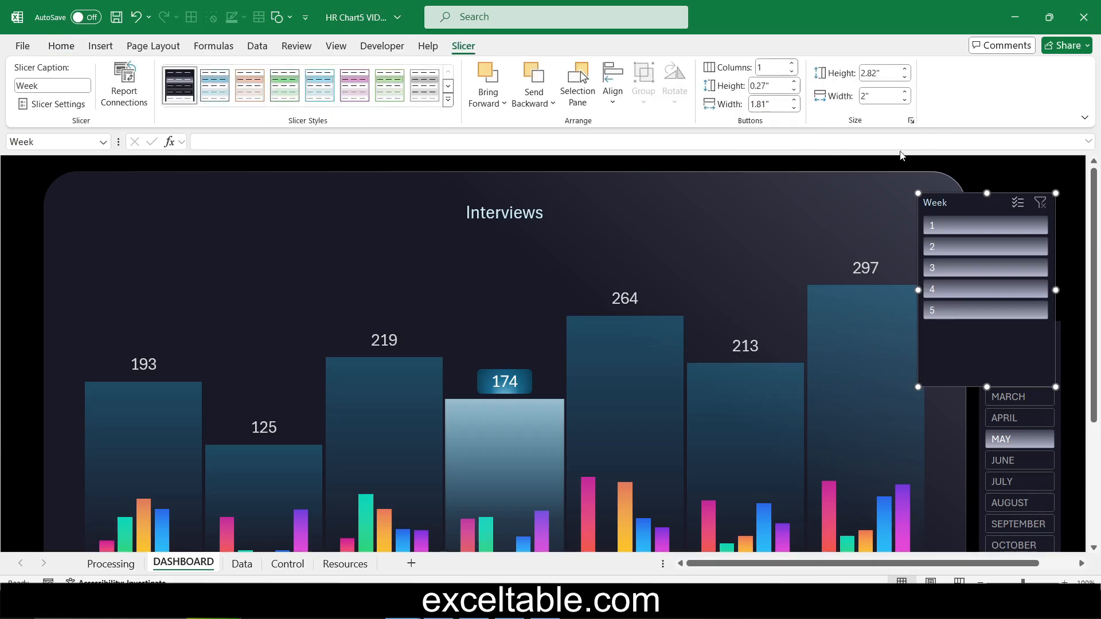
pyautogui.click(786, 108)
pyautogui.moveTo(786, 107); pyautogui.dragTo(740, 110)
pyautogui.write('1')
pyautogui.press('Return')
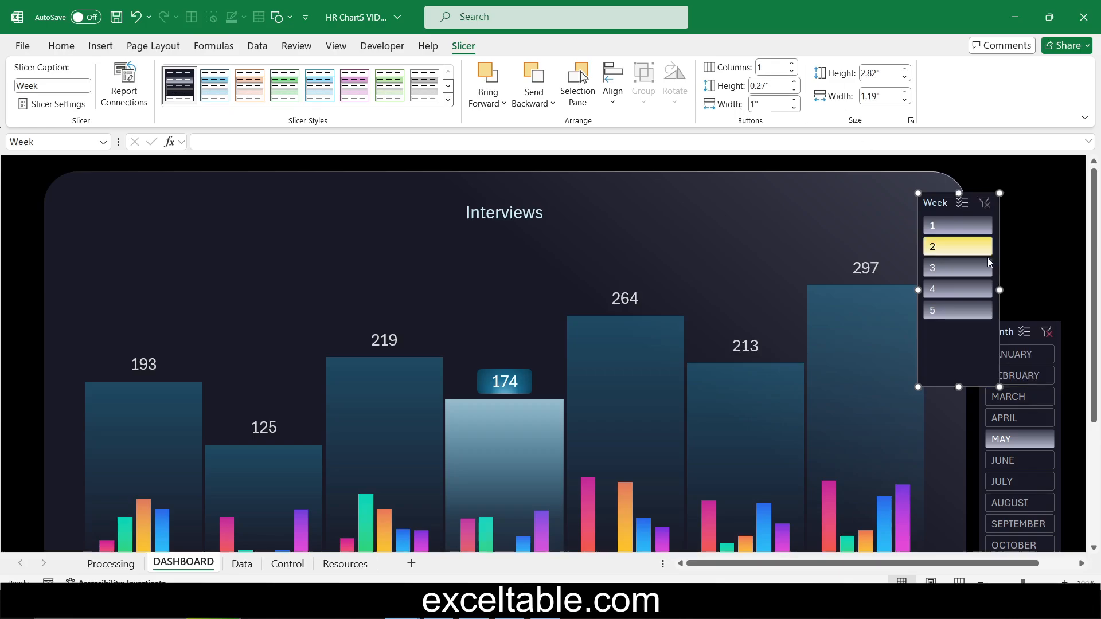
pyautogui.moveTo(961, 359); pyautogui.dragTo(1022, 325)
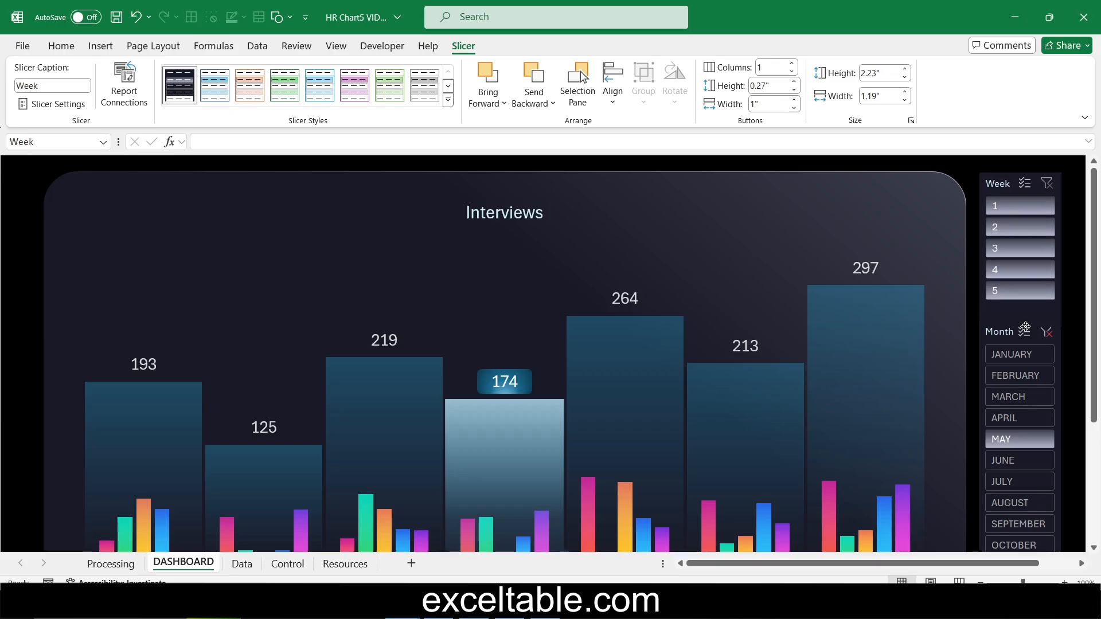
# - Filter the Month slicer to MARCH, then heighten the Week slicer to about 2.26" and nudge it into line above the Month slicer
pyautogui.click(1017, 395)
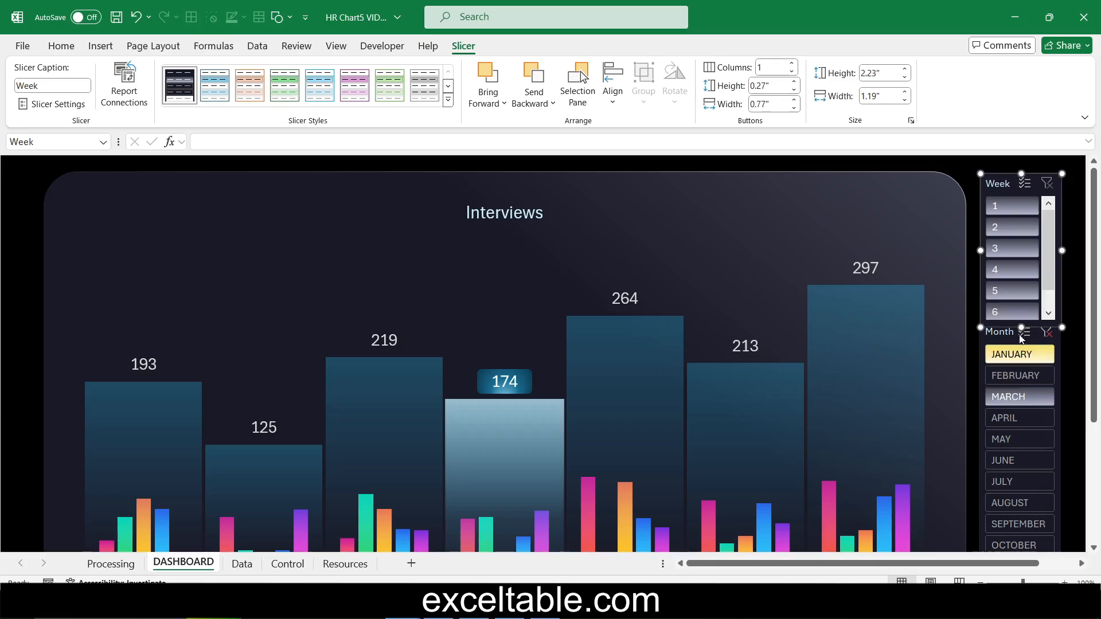
pyautogui.moveTo(1021, 328); pyautogui.dragTo(1021, 329)
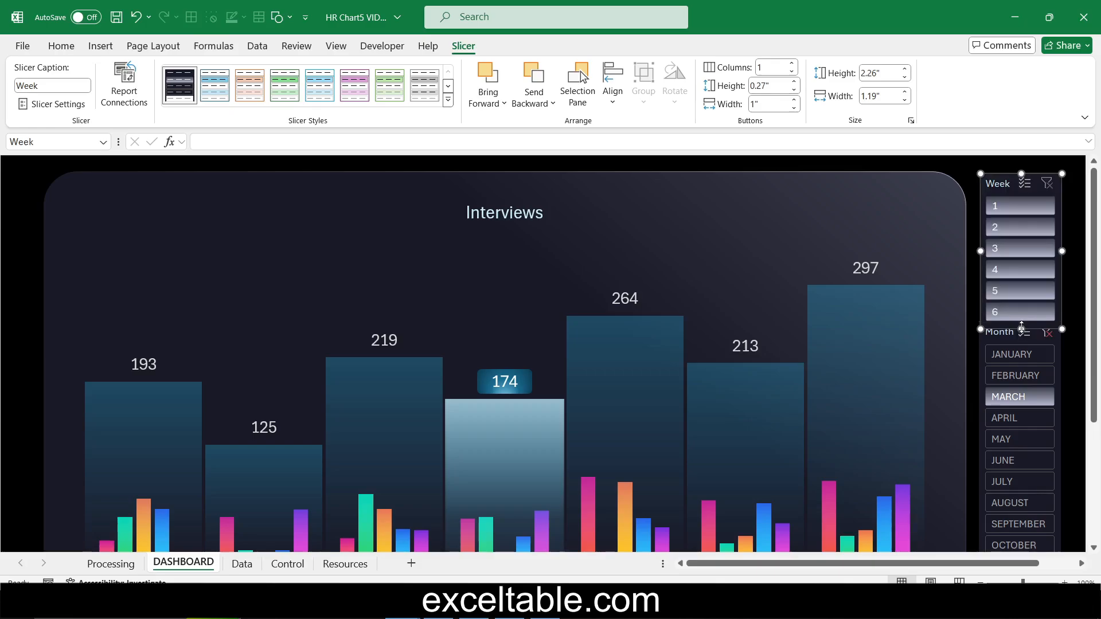
pyautogui.press('Left')
pyautogui.press('Up')
pyautogui.press('Up')
pyautogui.click(1063, 420)
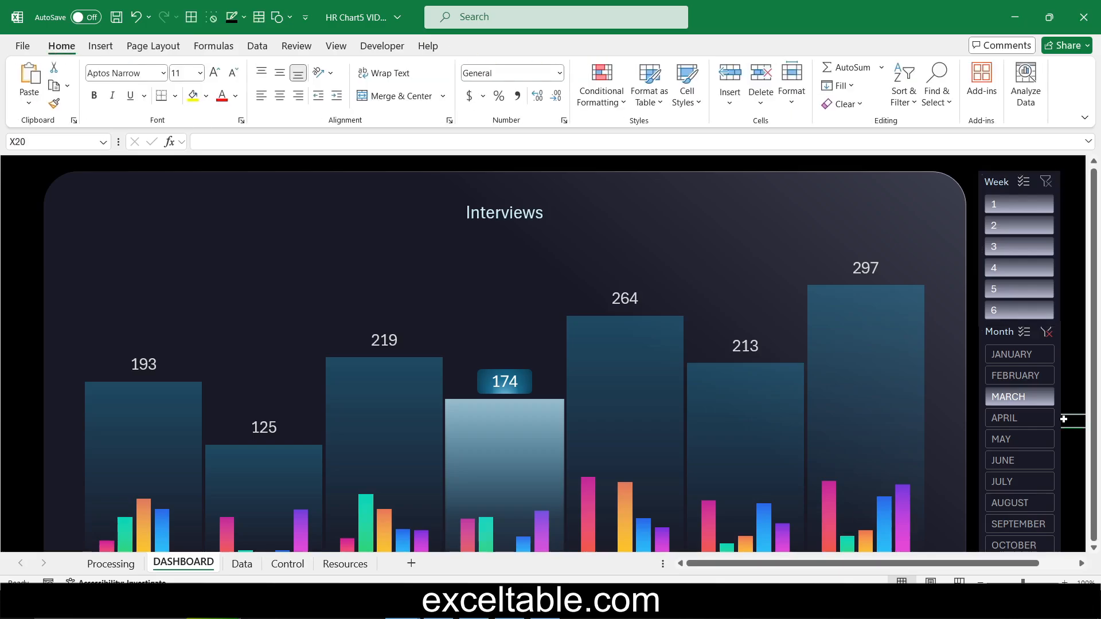
# - Collapse the ribbon to show the whole dashboard and select Thursday in the Day slicer
pyautogui.doubleClick(72, 51)
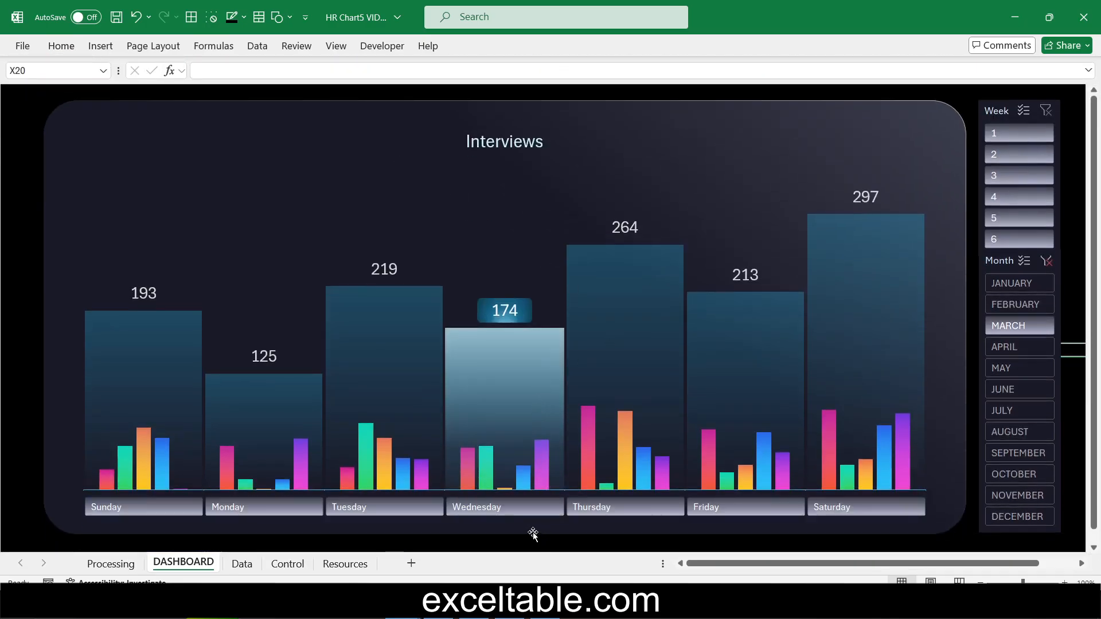
pyautogui.click(609, 507)
# - On the Processing sheet, enter =IF(ISNUMBER(GETPIVOTDATA(""&$A$3,Control!$A$3,"Day",B2)),B8,NA()) in B10 and fill it across the Cursor Y row to H10
pyautogui.click(110, 565)
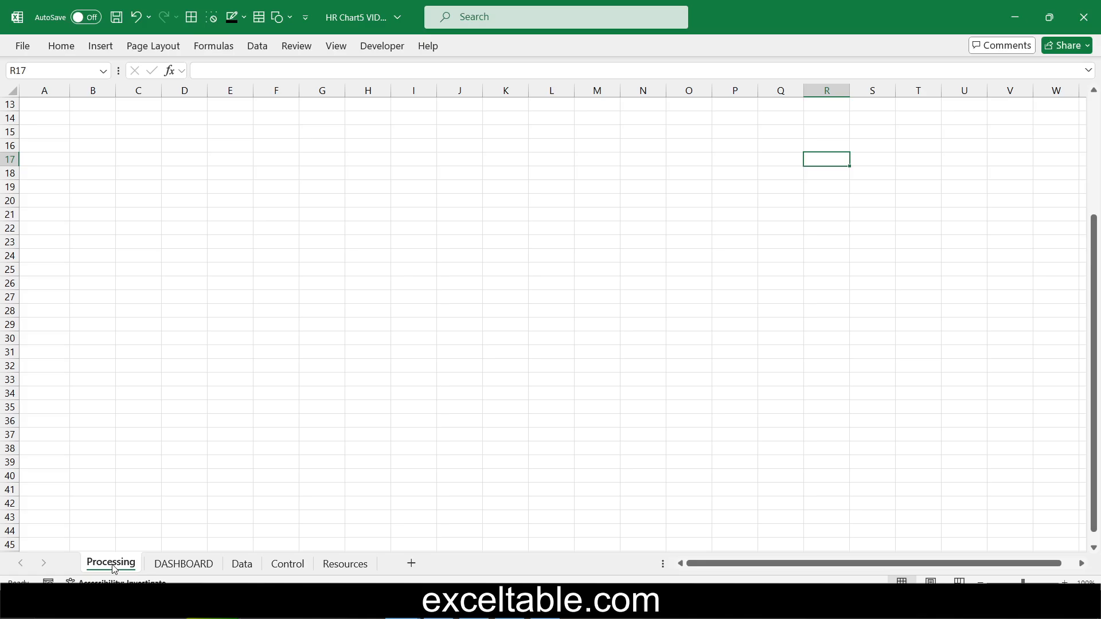
pyautogui.scroll(4, 294, 384)
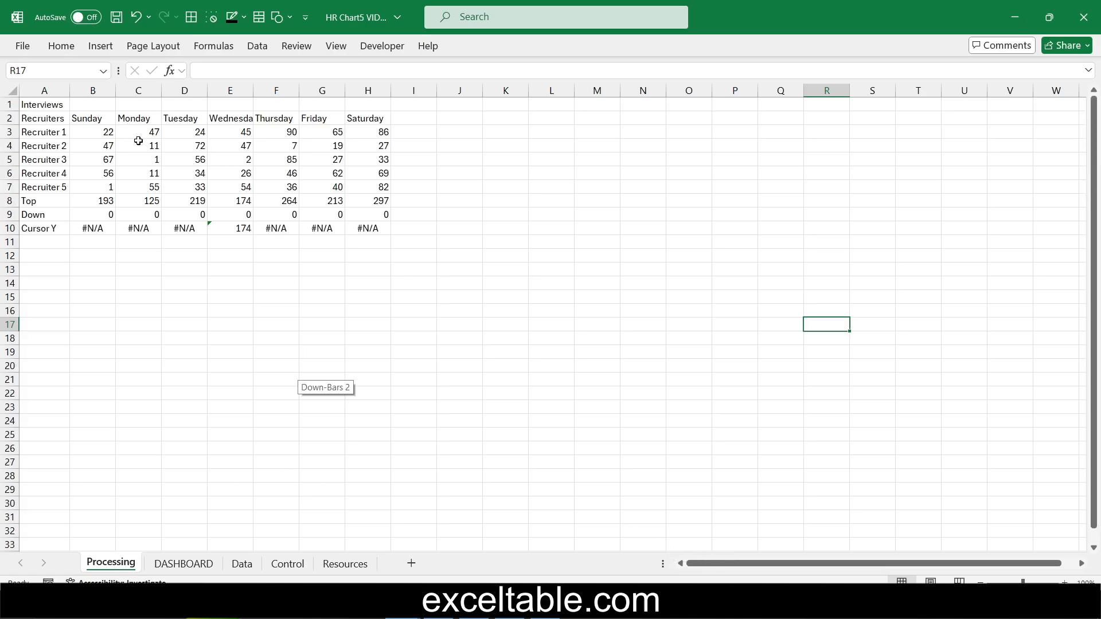
pyautogui.click(102, 133)
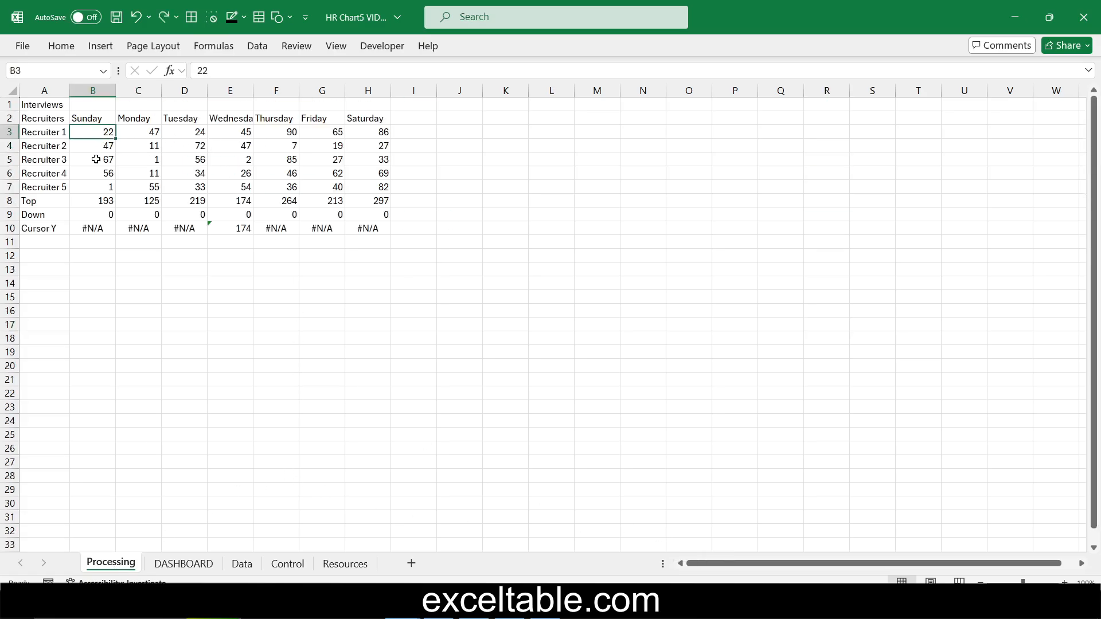
pyautogui.click(92, 226)
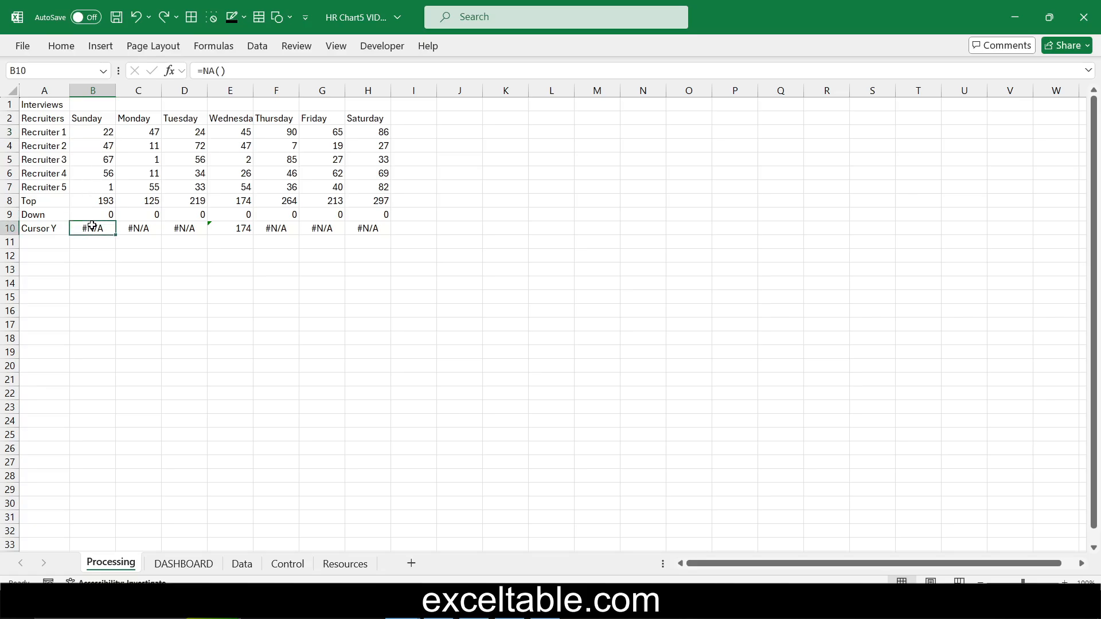
pyautogui.moveTo(228, 70); pyautogui.dragTo(135, 69)
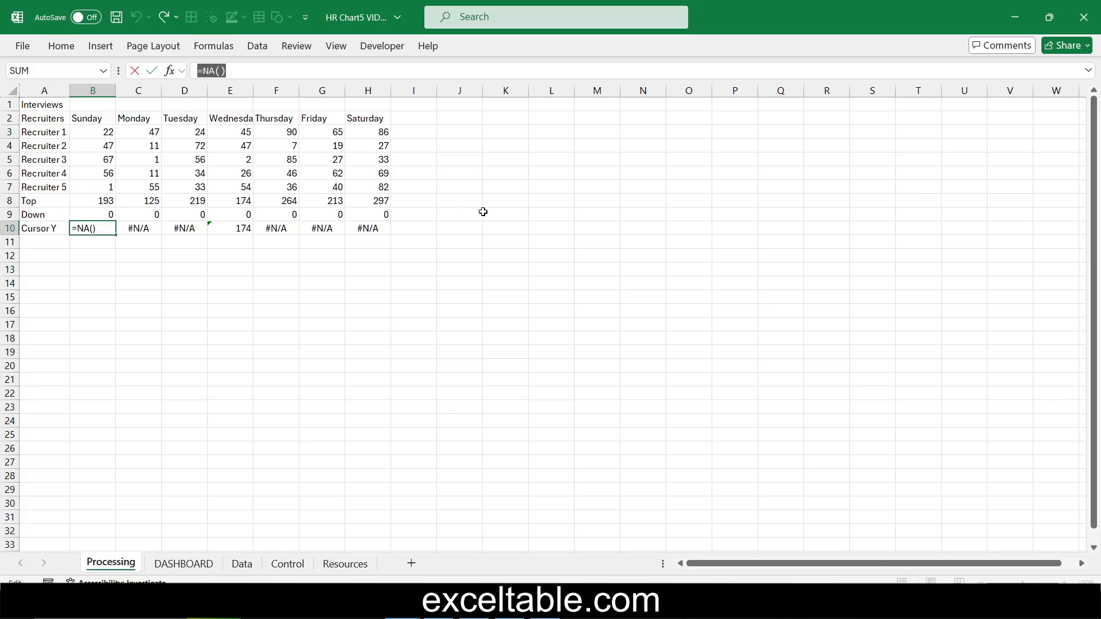
pyautogui.write('=IF(ISNUMBER(GETPIVOTDATA(""&$A$3,Control!$A$3,"Day",B2)),B8,NA())')
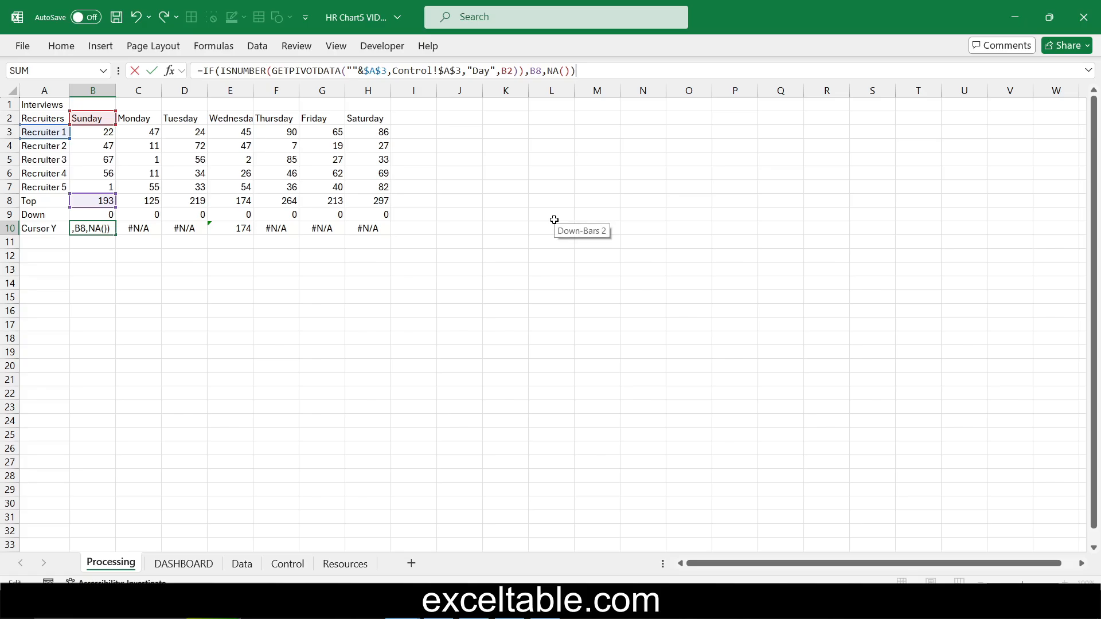
pyautogui.press('Return')
pyautogui.press('Up')
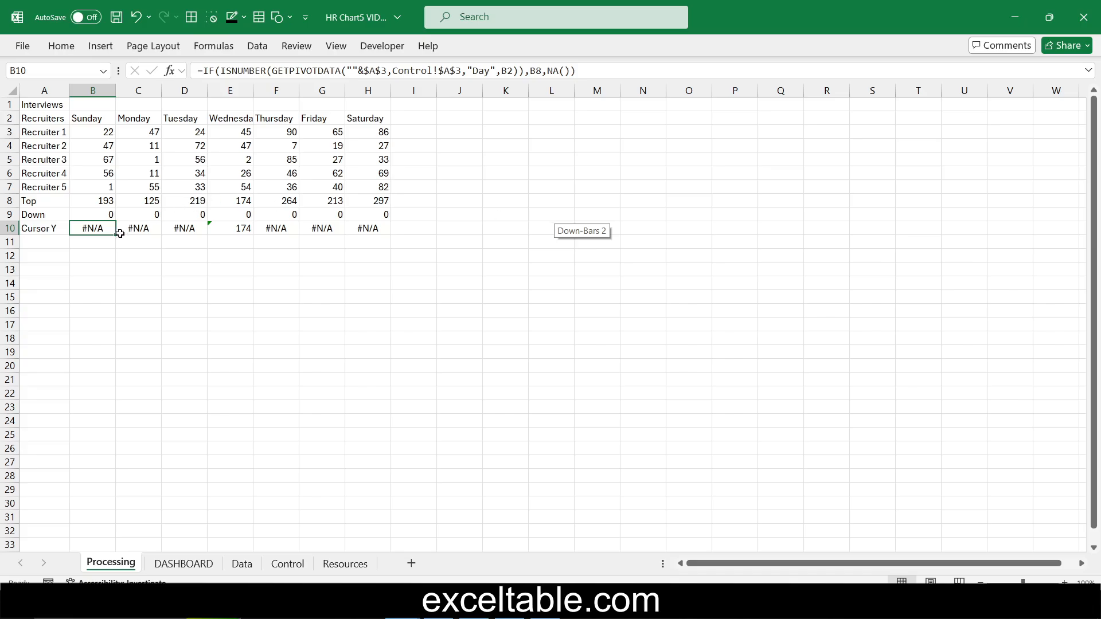
pyautogui.moveTo(115, 234); pyautogui.dragTo(388, 234)
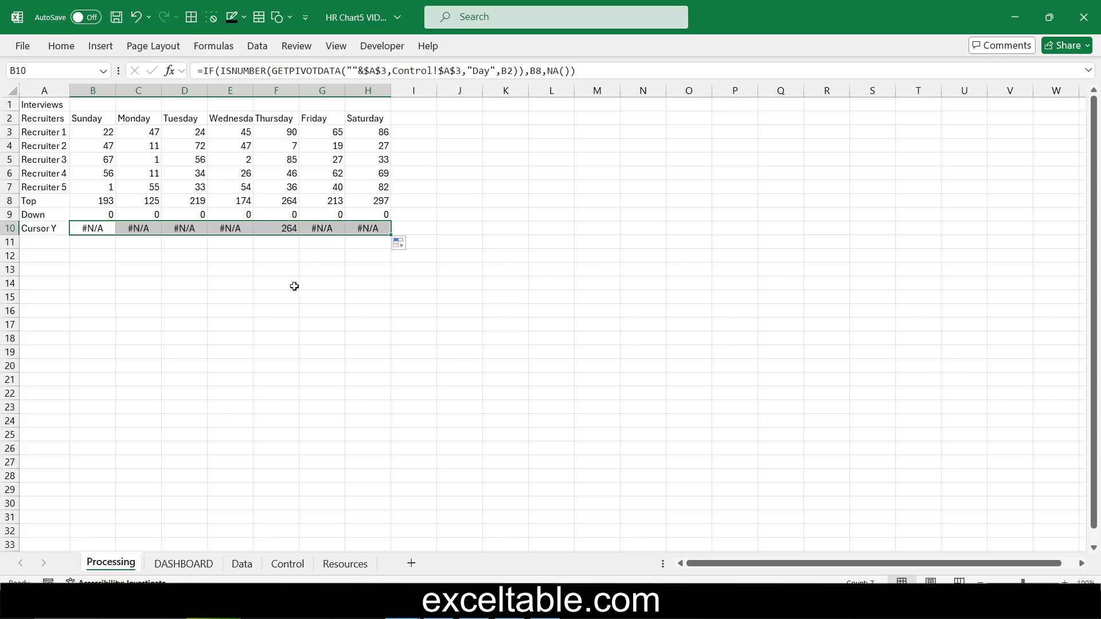
# - Replace the Sunday value of Recruiter 1 in B3 with a GETPIVOTDATA link to cell B18 of the Control sheet's lower PivotTable
pyautogui.click(90, 132)
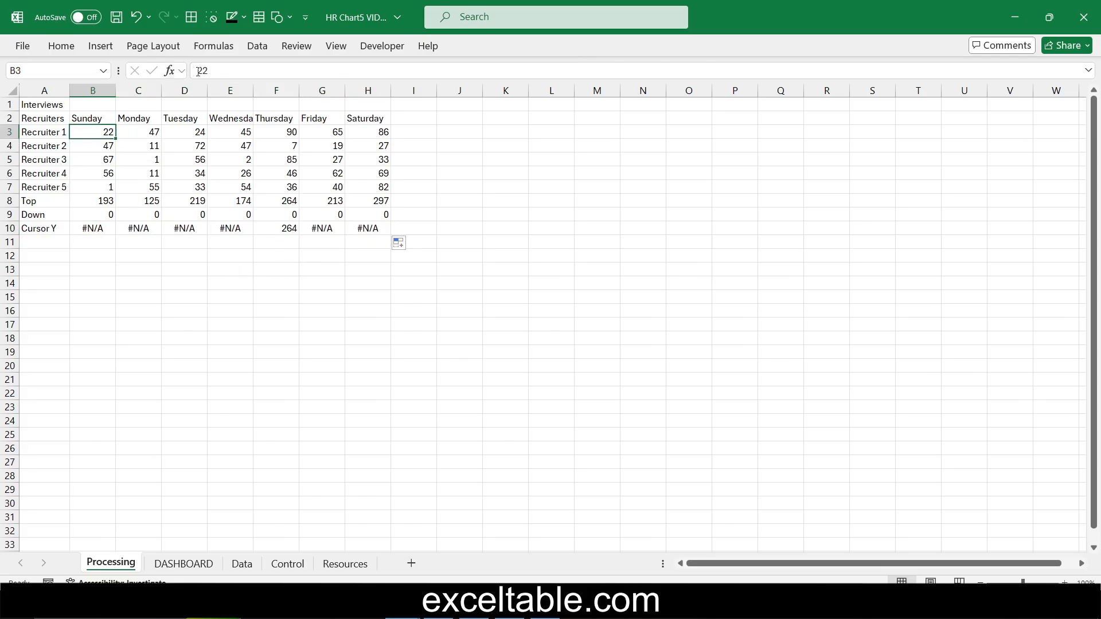
pyautogui.doubleClick(231, 68)
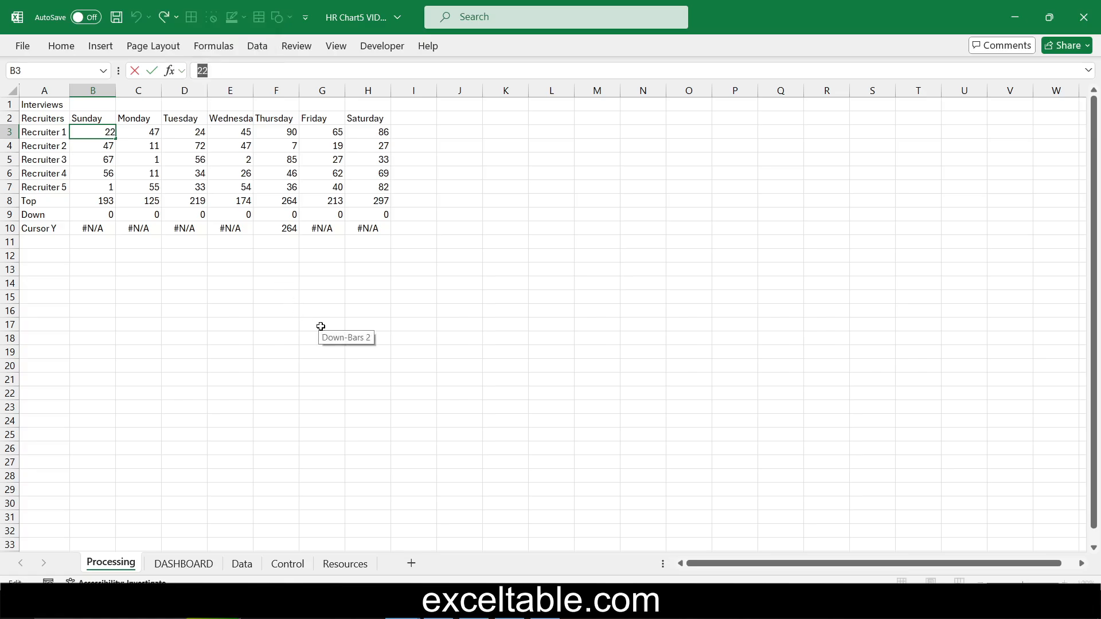
pyautogui.write('=')
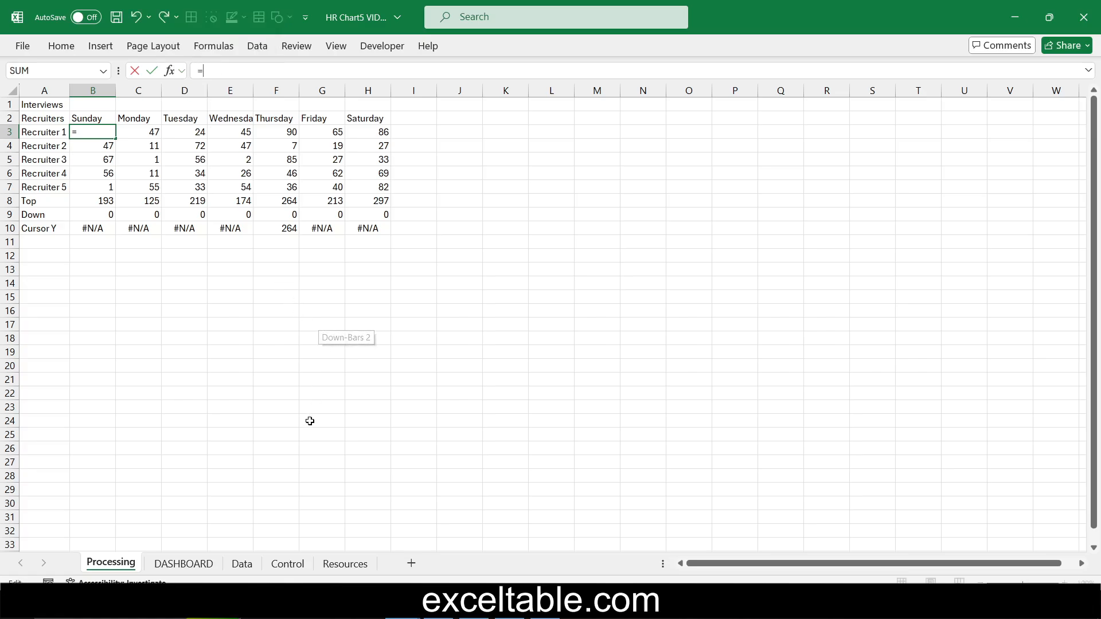
pyautogui.click(286, 563)
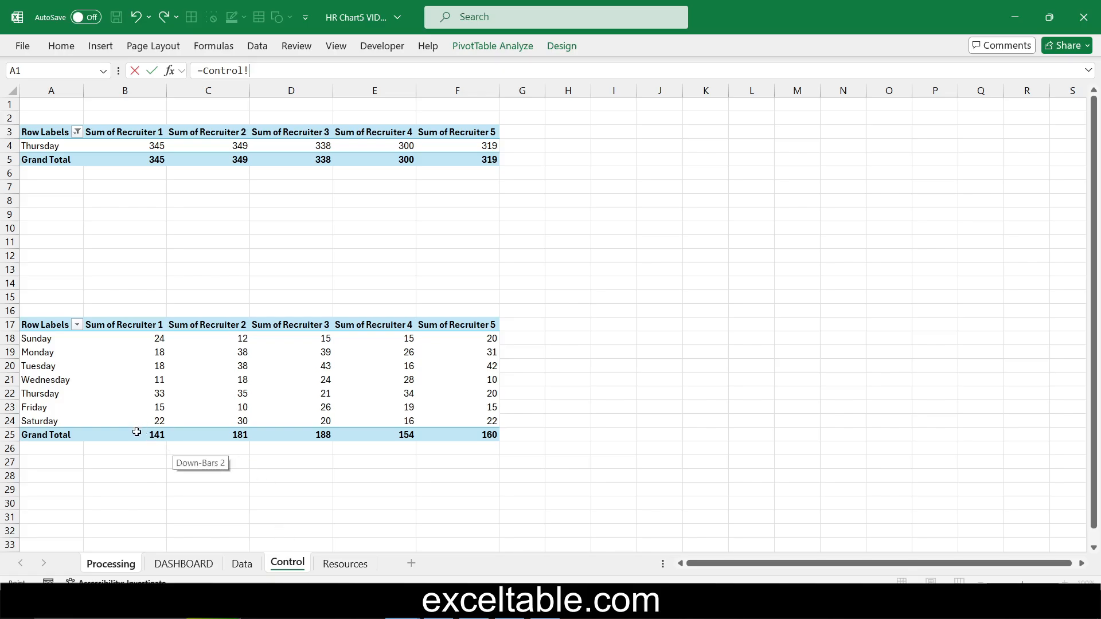
pyautogui.click(140, 341)
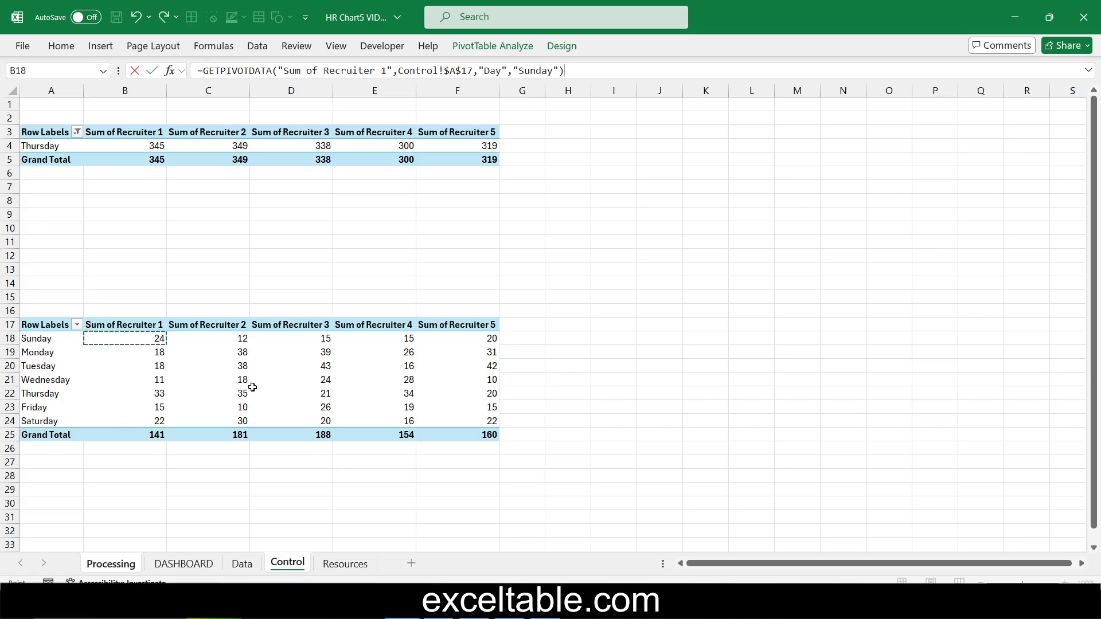
pyautogui.press('Return')
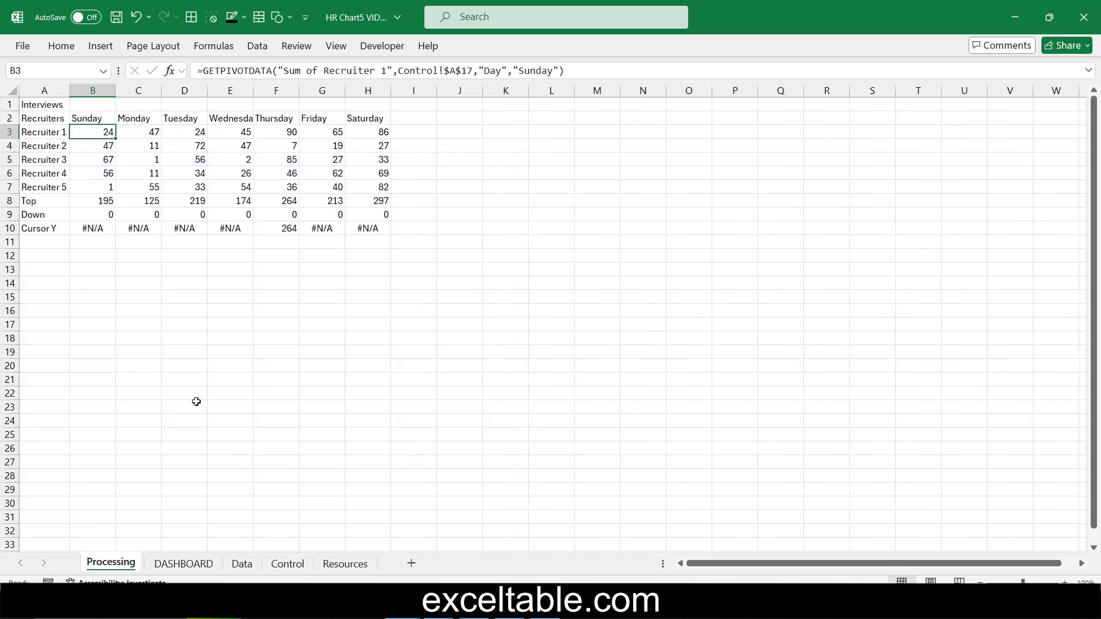
# - In the B3 formula, replace the fixed field name "Sum of Recruiter 1" with ""&$A3, keeping only the column absolute
pyautogui.click(594, 68)
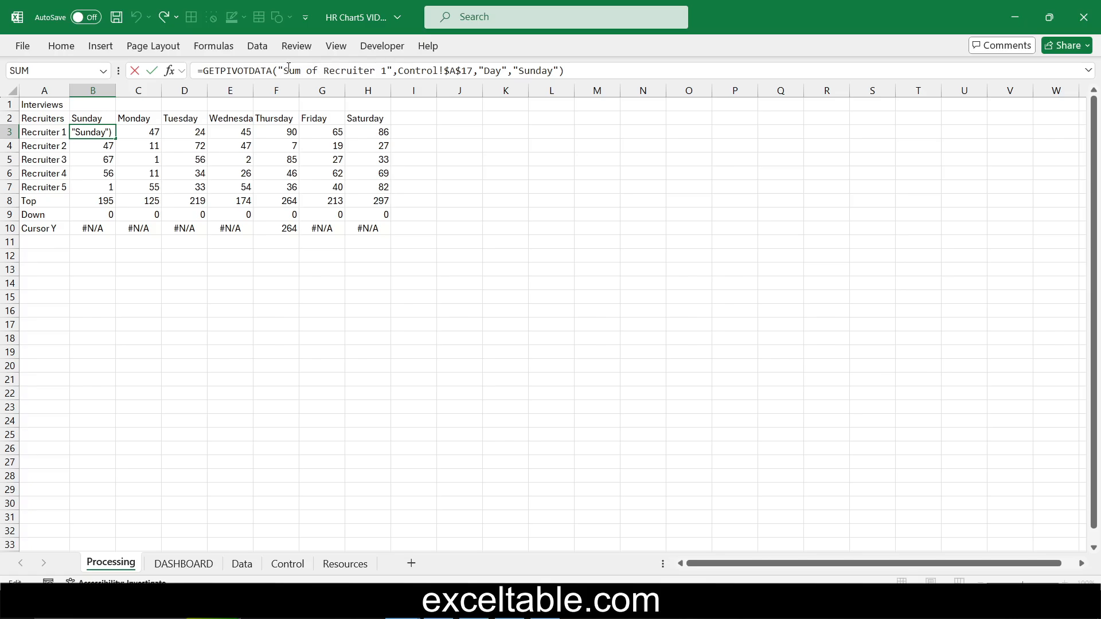
pyautogui.moveTo(285, 69); pyautogui.dragTo(388, 70)
pyautogui.press('BackSpace')
pyautogui.press('Right')
pyautogui.write('&')
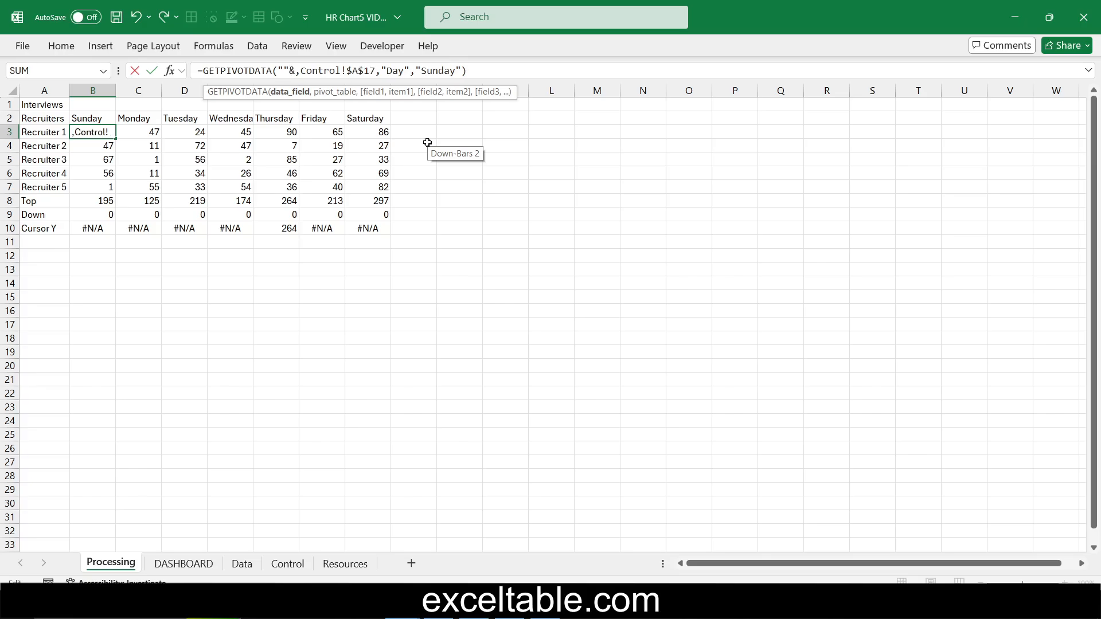
pyautogui.click(60, 134)
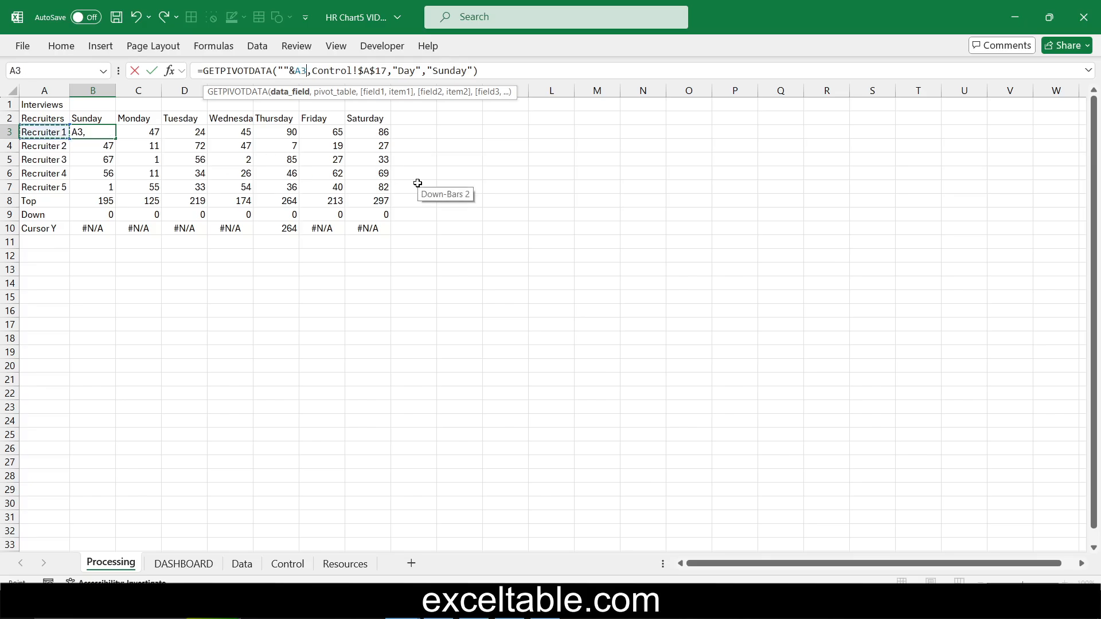
pyautogui.press('F4')
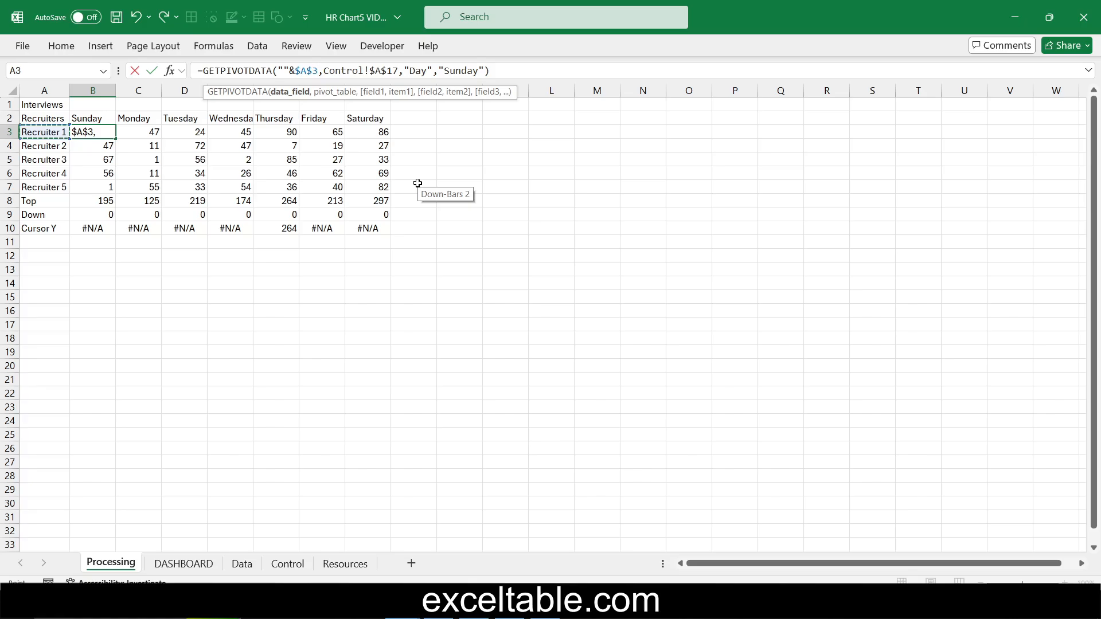
pyautogui.press('F4')
pyautogui.press('F4')
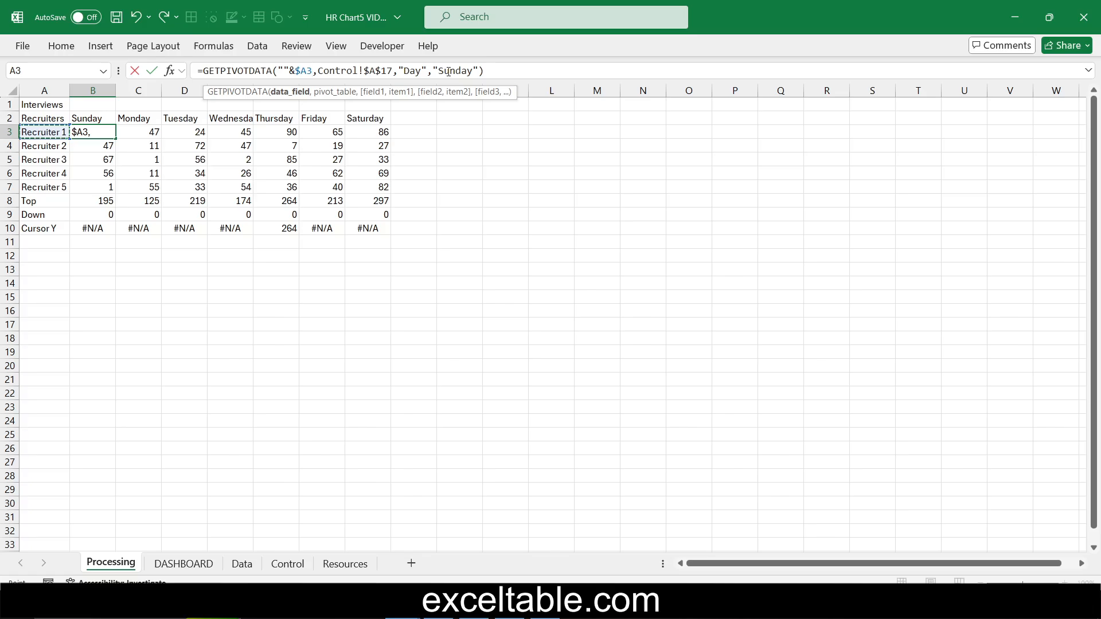
# - Replace the fixed "Sunday" item in the B3 formula with ""&B$2 and fill the formula through B3:H7
pyautogui.moveTo(437, 71); pyautogui.dragTo(478, 69)
pyautogui.press('BackSpace')
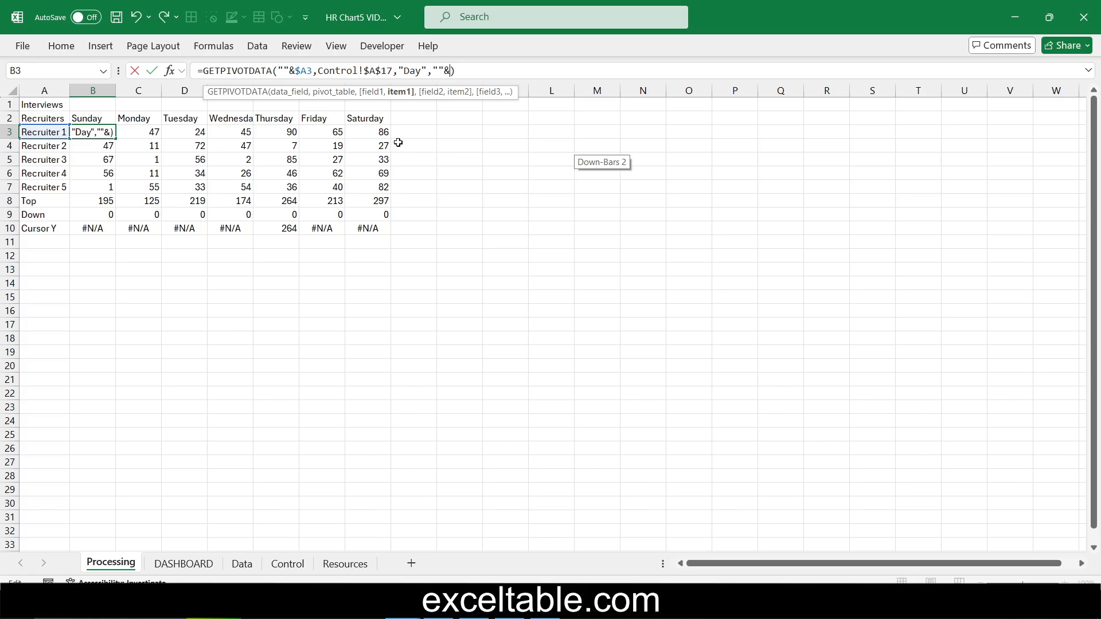
pyautogui.write('&')
pyautogui.click(91, 118)
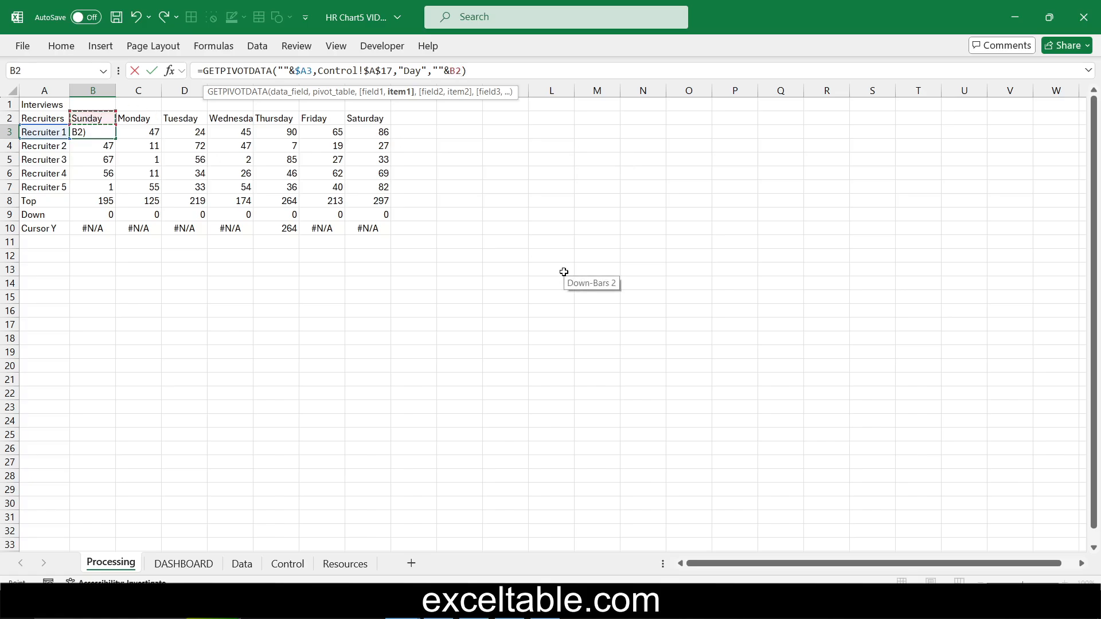
pyautogui.press('F4')
pyautogui.press('F4')
pyautogui.press('Return')
pyautogui.press('Up')
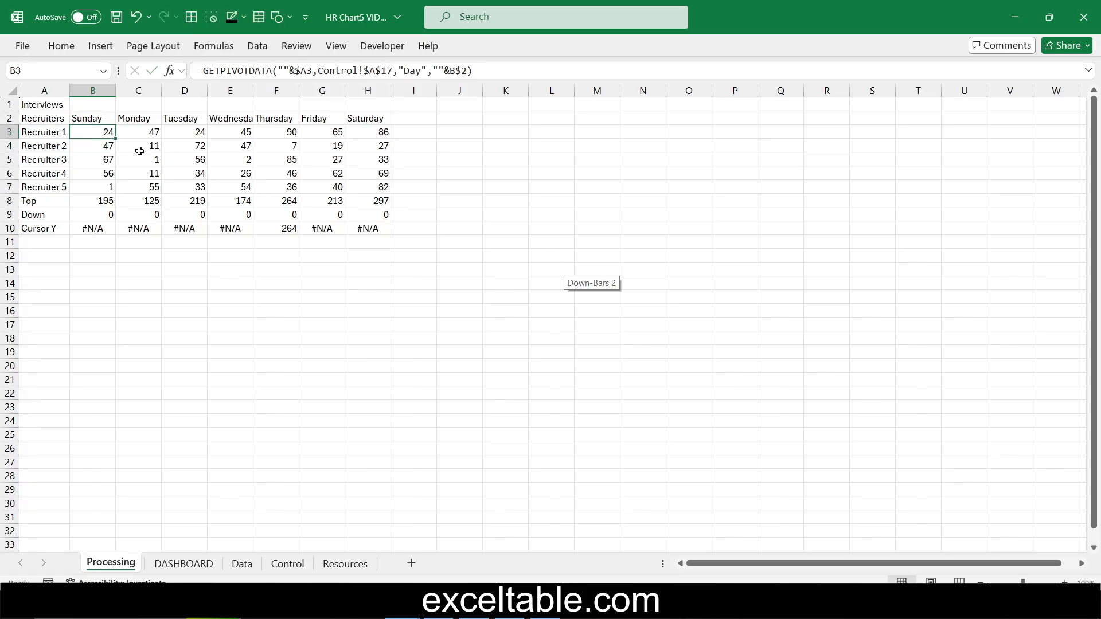
pyautogui.moveTo(118, 138); pyautogui.dragTo(377, 190)
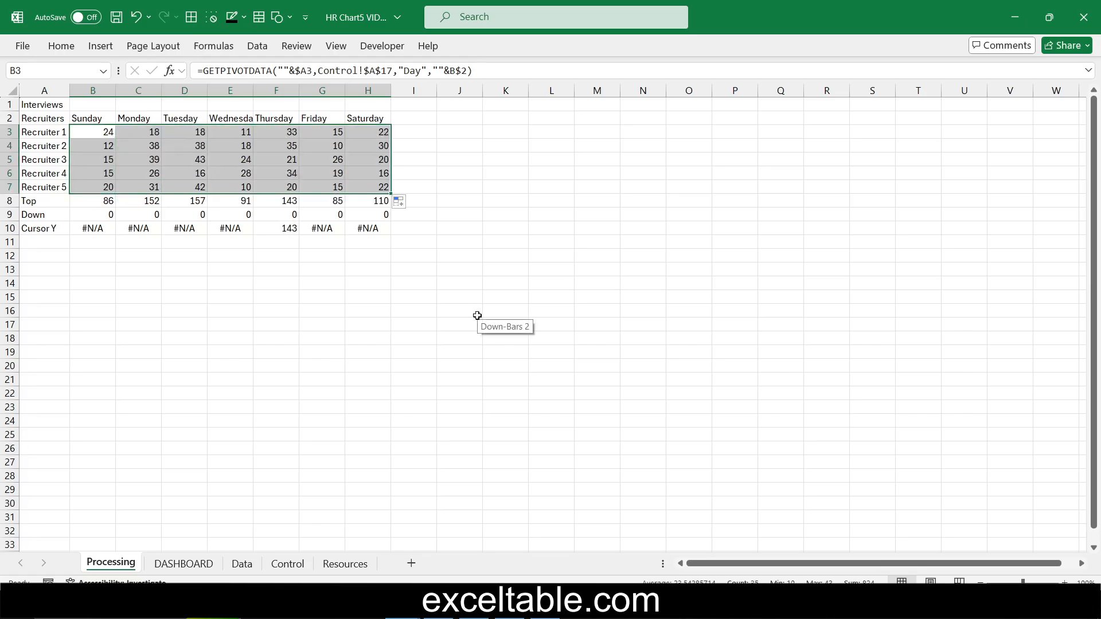
# - Test the Interviews chart's highlighting on DASHBOARD by selecting single days and ranges of days in the Day slicer, ending on Tuesday
pyautogui.click(184, 563)
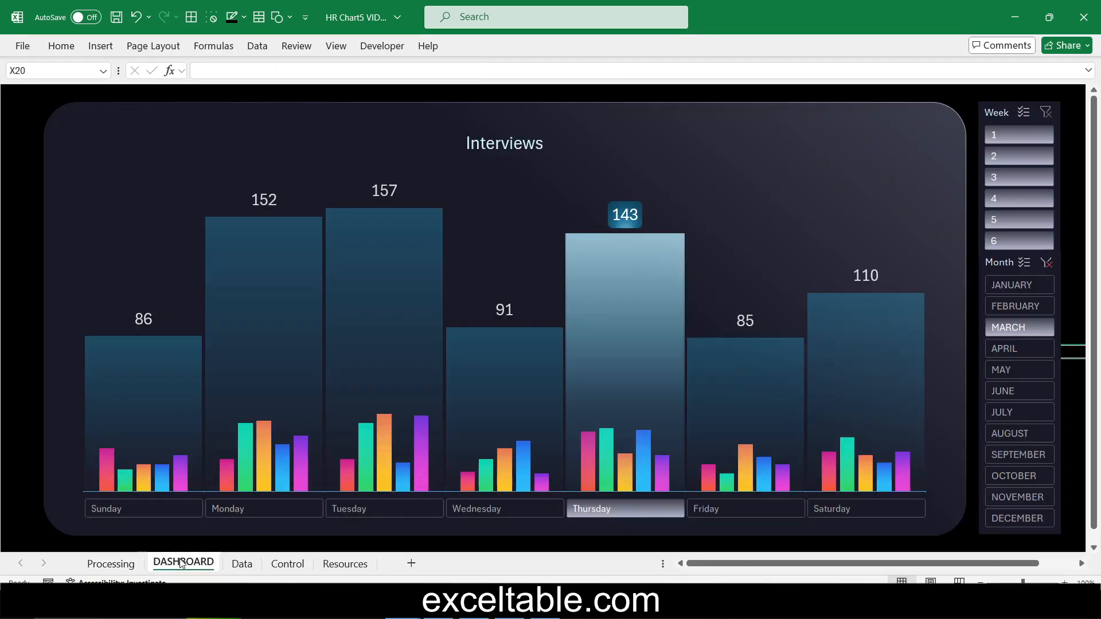
pyautogui.moveTo(518, 506)
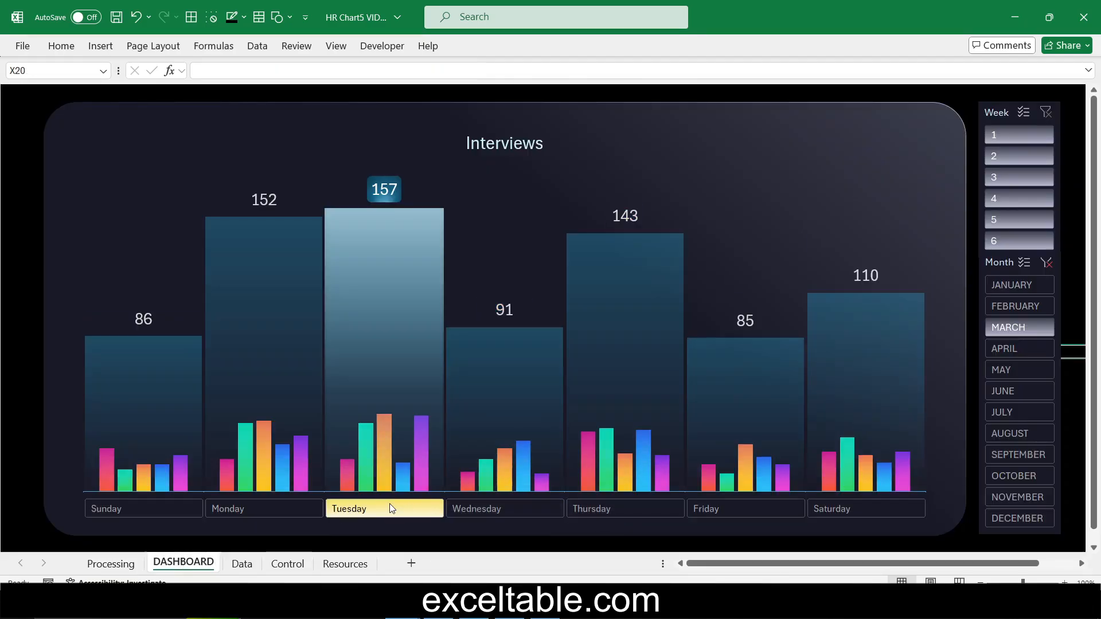
pyautogui.moveTo(609, 505)
pyautogui.moveTo(609, 504); pyautogui.dragTo(398, 507)
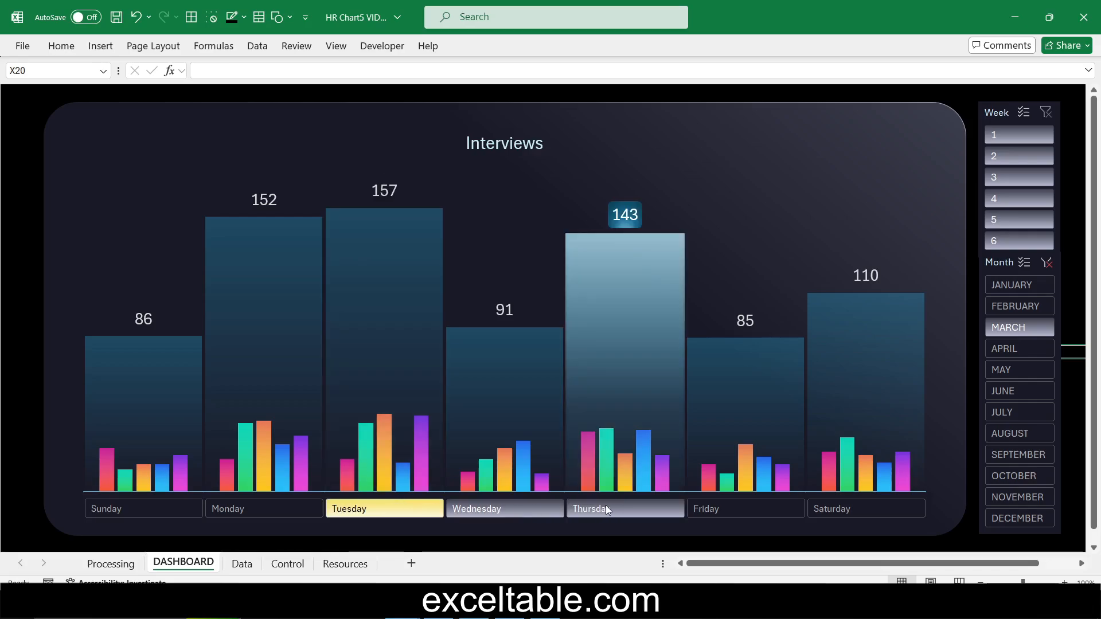
pyautogui.click(718, 509)
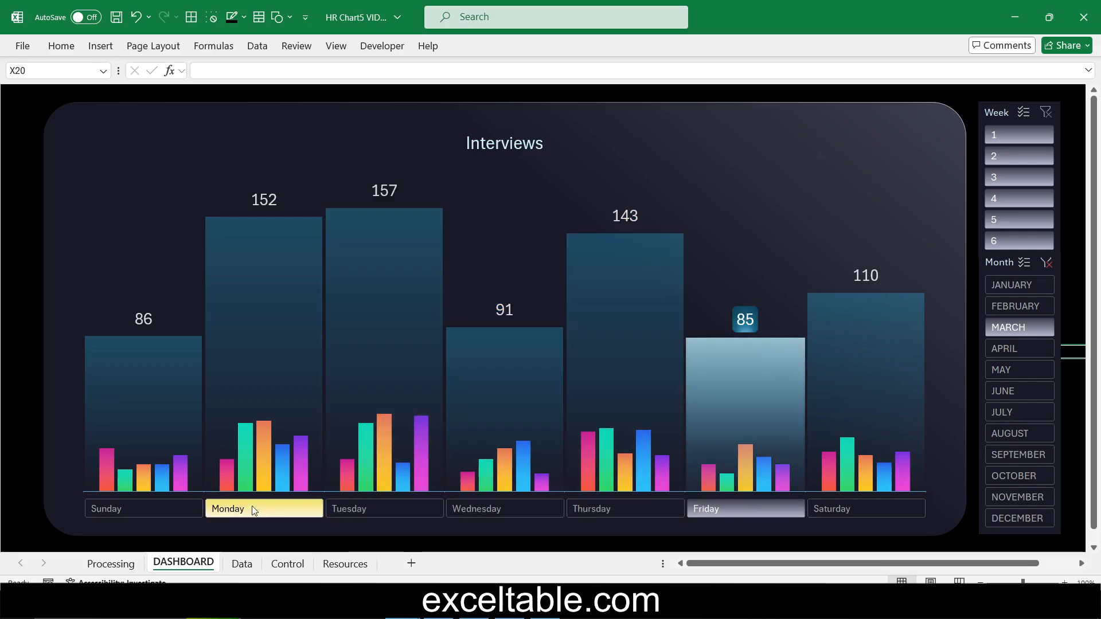
pyautogui.keyDown('shift'); pyautogui.click(821, 508); pyautogui.keyUp('shift')
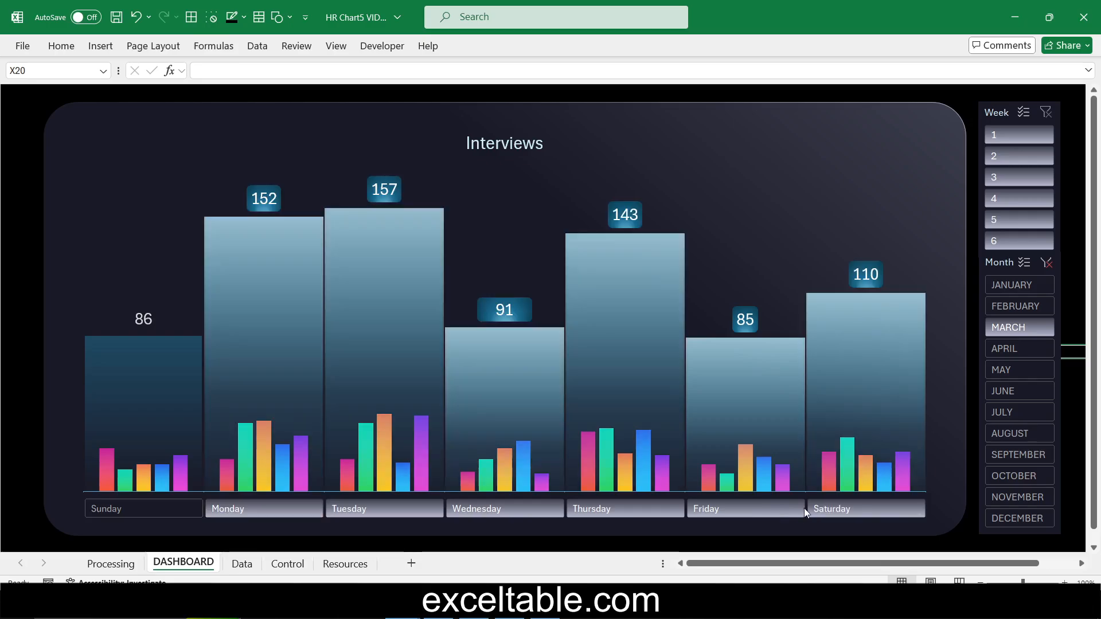
pyautogui.click(158, 505)
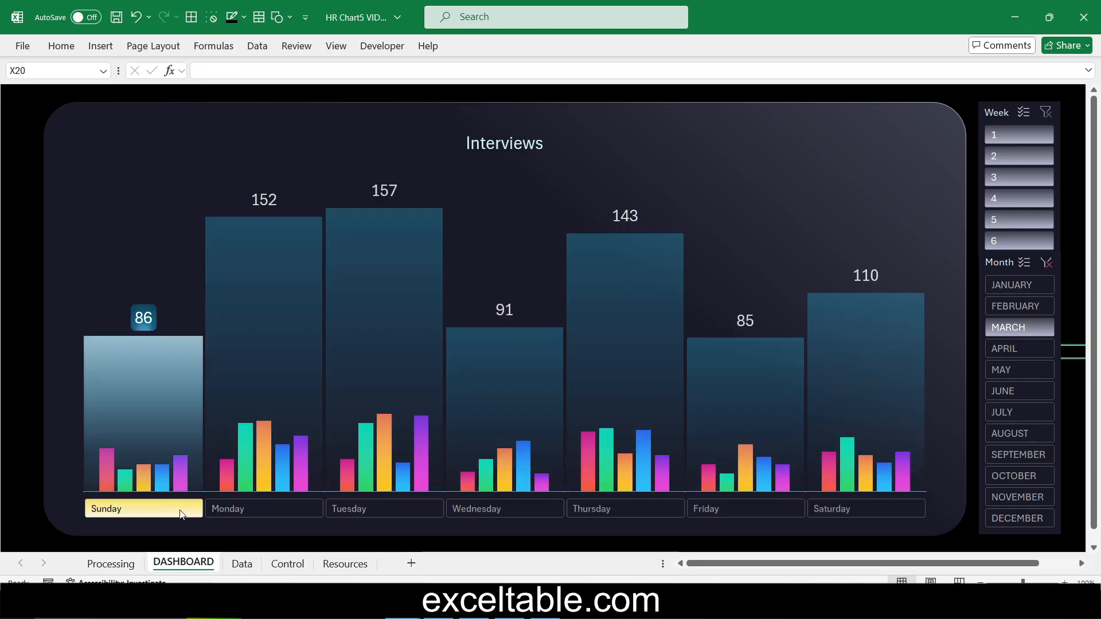
pyautogui.moveTo(147, 509); pyautogui.dragTo(900, 516)
pyautogui.click(631, 516)
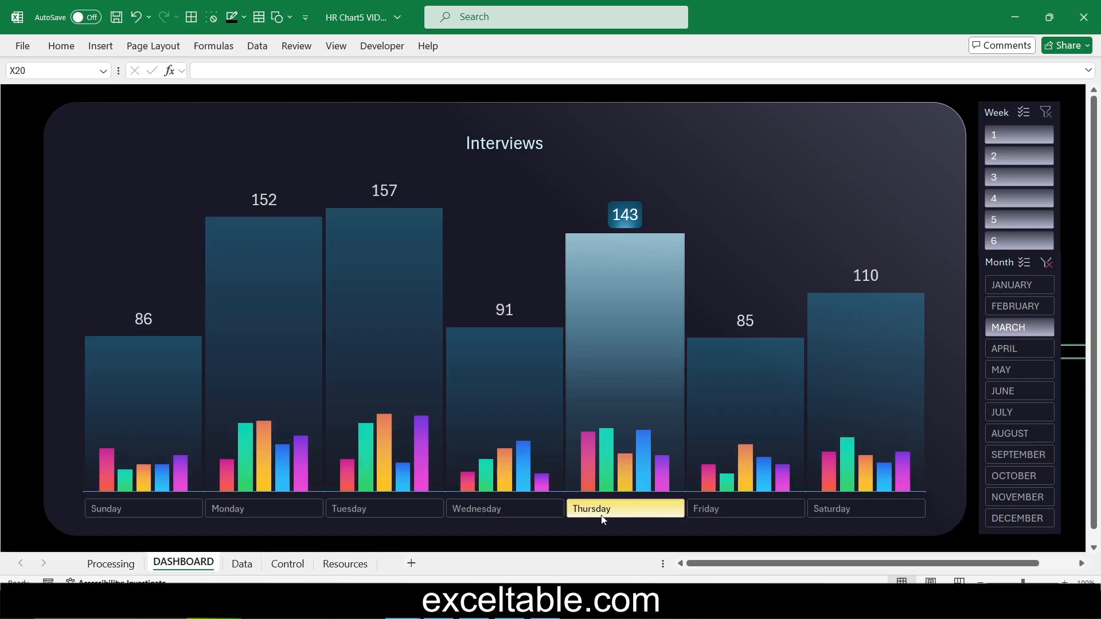
pyautogui.click(381, 510)
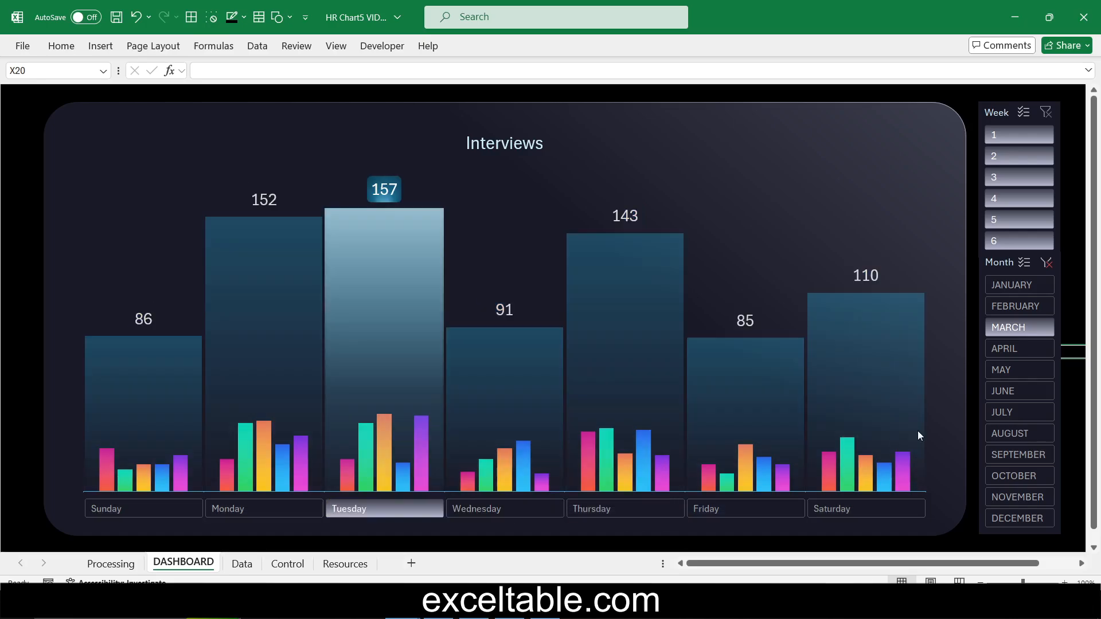
# - Filter the Month slicer to AUGUST and the Week slicer to 3, and save the workbook
pyautogui.click(1023, 385)
pyautogui.click(1021, 434)
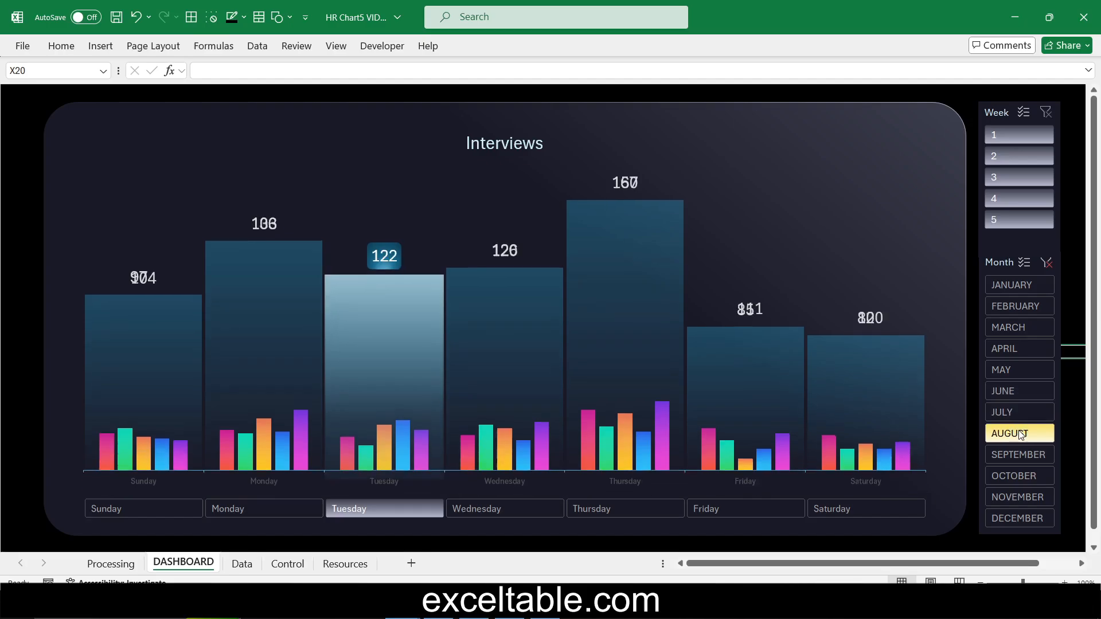
pyautogui.click(1017, 172)
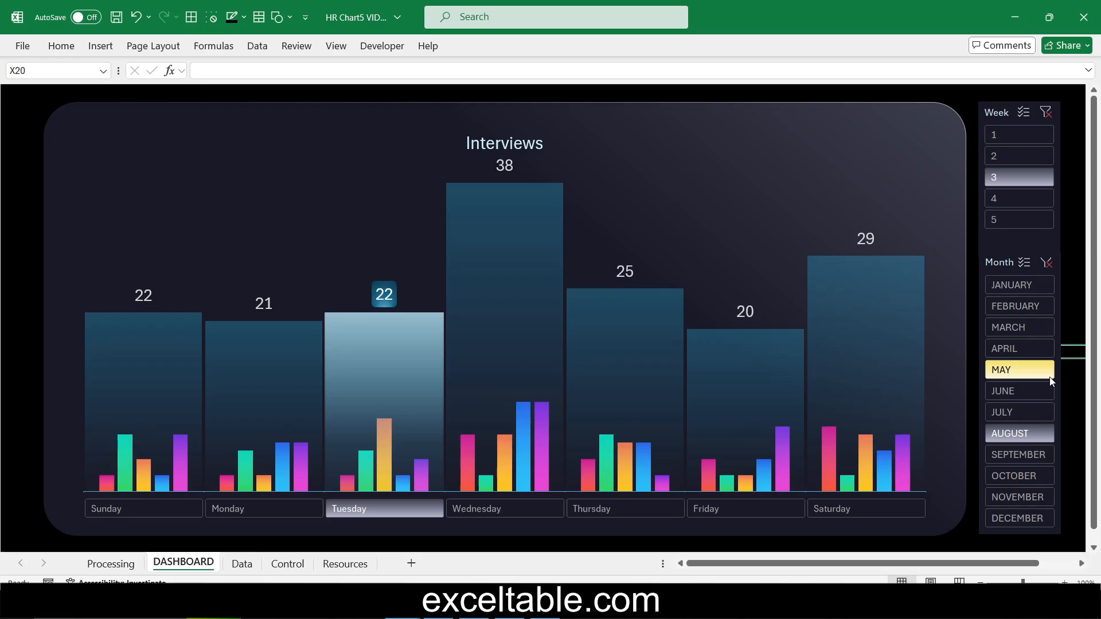
pyautogui.hotkey('ctrl', 's')
# - Select Sunday through Saturday in the Day slicer and resize Sunday's highlighted data label to 0.35" high and 0.8" wide
pyautogui.moveTo(150, 509); pyautogui.dragTo(867, 498)
pyautogui.click(136, 291)
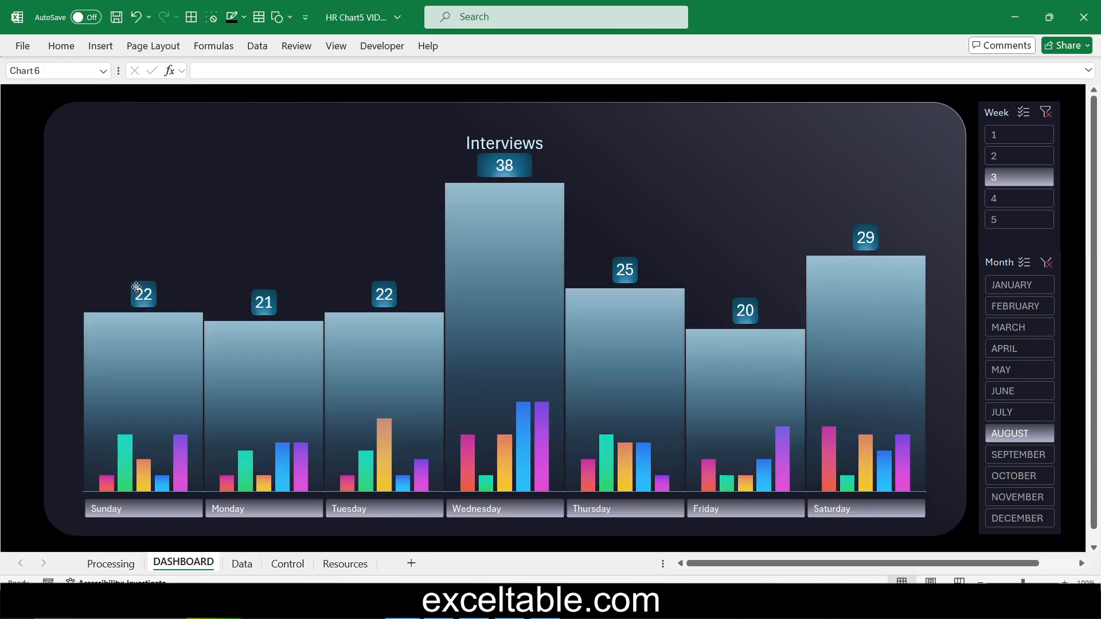
pyautogui.click(528, 51)
pyautogui.click(533, 50)
pyautogui.click(144, 366)
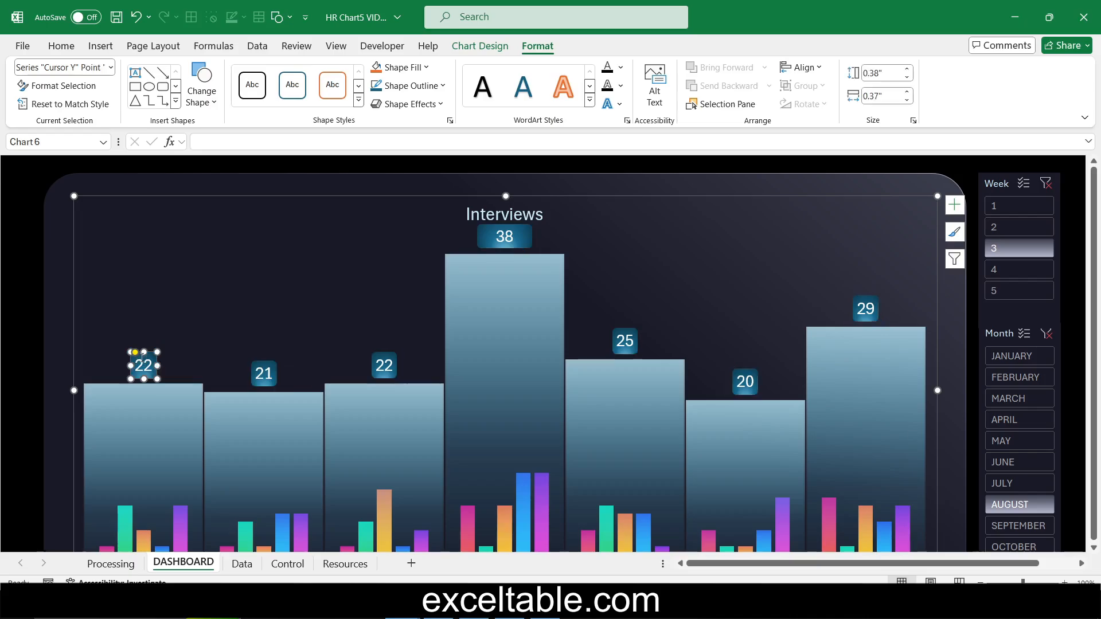
pyautogui.click(875, 73)
pyautogui.press('Tab')
pyautogui.write('0.8')
pyautogui.press('Return')
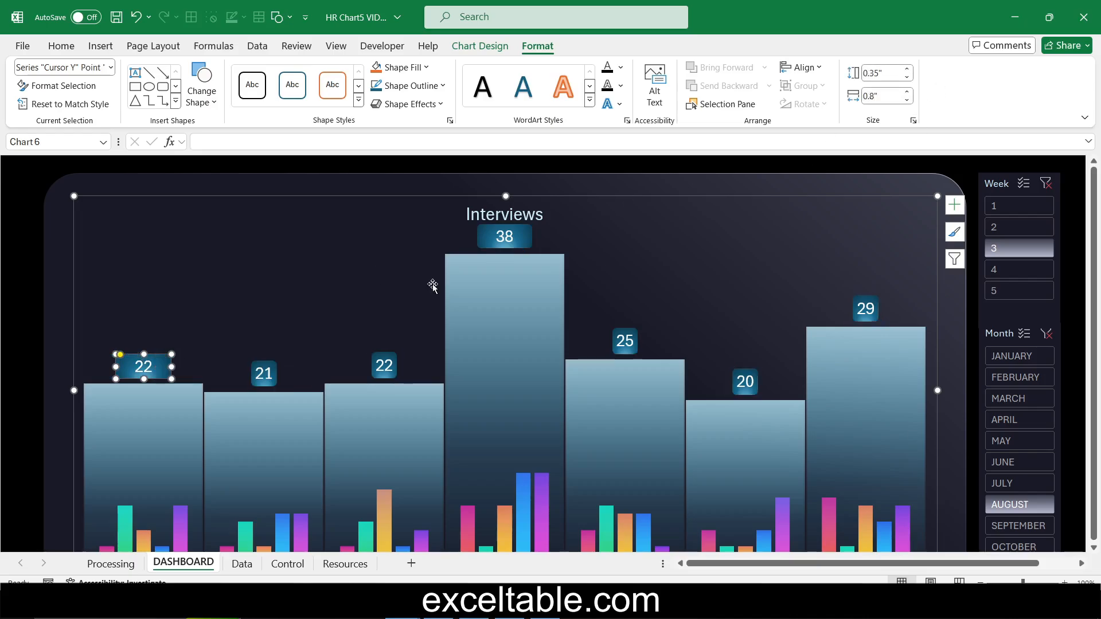
# - Resize Monday's highlighted data label to 0.35" high and 0.8" wide
pyautogui.click(264, 374)
pyautogui.click(874, 74)
pyautogui.press('Tab')
pyautogui.write('0.8')
pyautogui.press('Return')
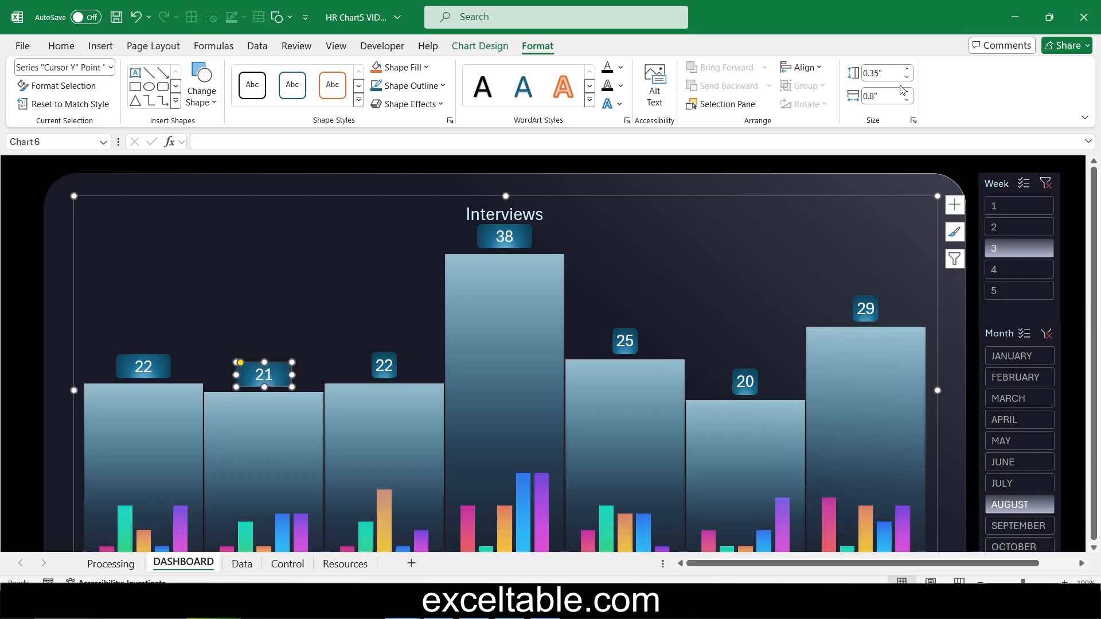
# - Resize Tuesday's highlighted data label to 0.35" high and 0.8" wide
pyautogui.click(384, 365)
pyautogui.click(874, 73)
pyautogui.write('0.35')
pyautogui.press('Tab')
pyautogui.write('0.8')
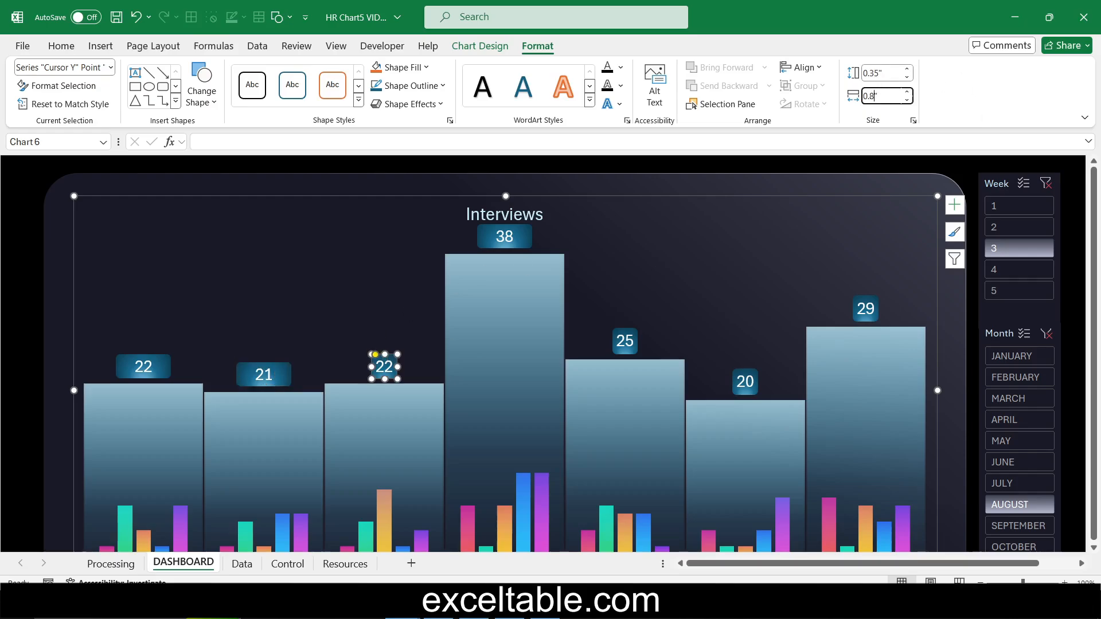
pyautogui.press('Return')
# - Resize Thursday's highlighted data label to 0.35" high and 0.8" wide
pyautogui.click(625, 342)
pyautogui.click(874, 73)
pyautogui.write('0.35')
pyautogui.press('Tab')
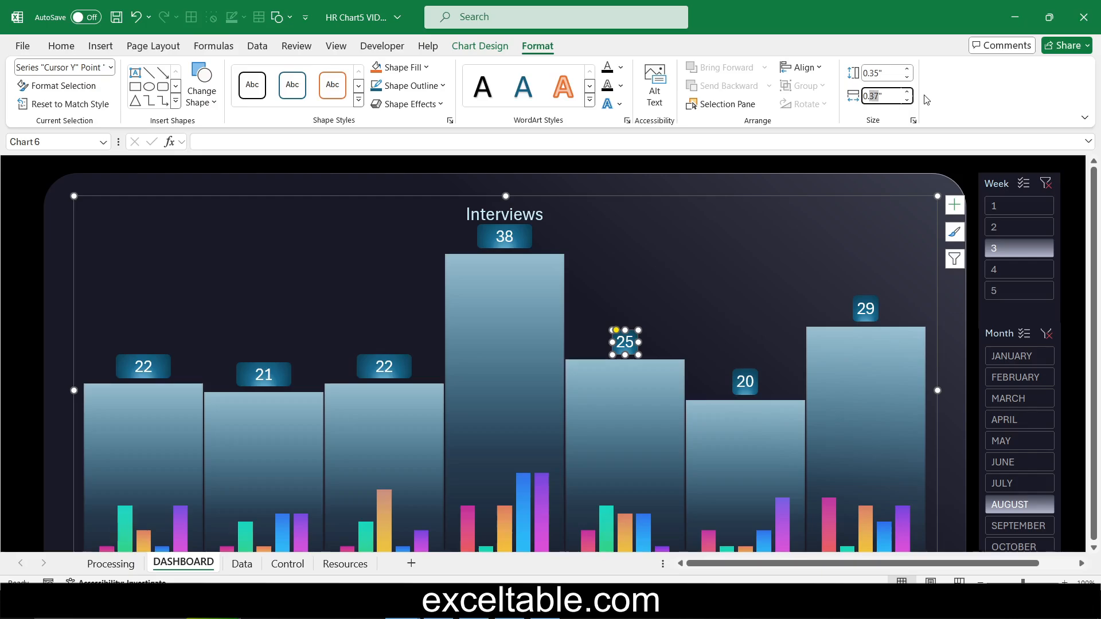
pyautogui.write('0.8')
pyautogui.press('Return')
# - Resize Friday's highlighted data label to 0.35" high and 0.8" wide
pyautogui.click(745, 381)
pyautogui.click(875, 73)
pyautogui.write('0.35')
pyautogui.press('Tab')
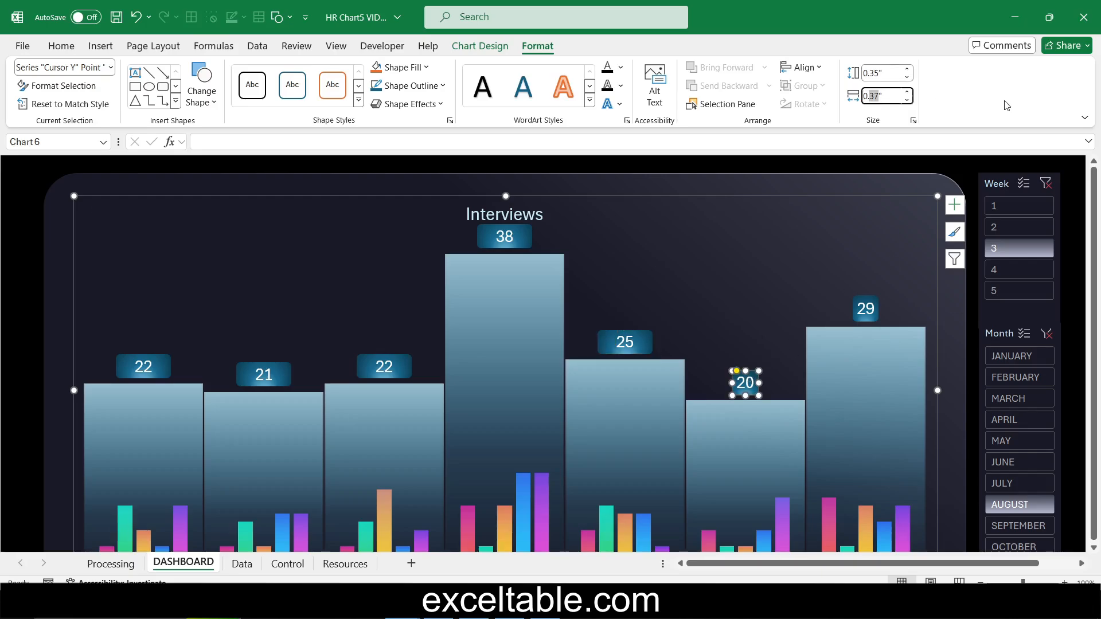
pyautogui.write('0.8')
pyautogui.press('Return')
# - Resize Saturday's highlighted data label to 0.35" high and 0.8" wide, and collapse the ribbon
pyautogui.click(865, 310)
pyautogui.click(874, 73)
pyautogui.write('0.35')
pyautogui.press('Tab')
pyautogui.write('0.8')
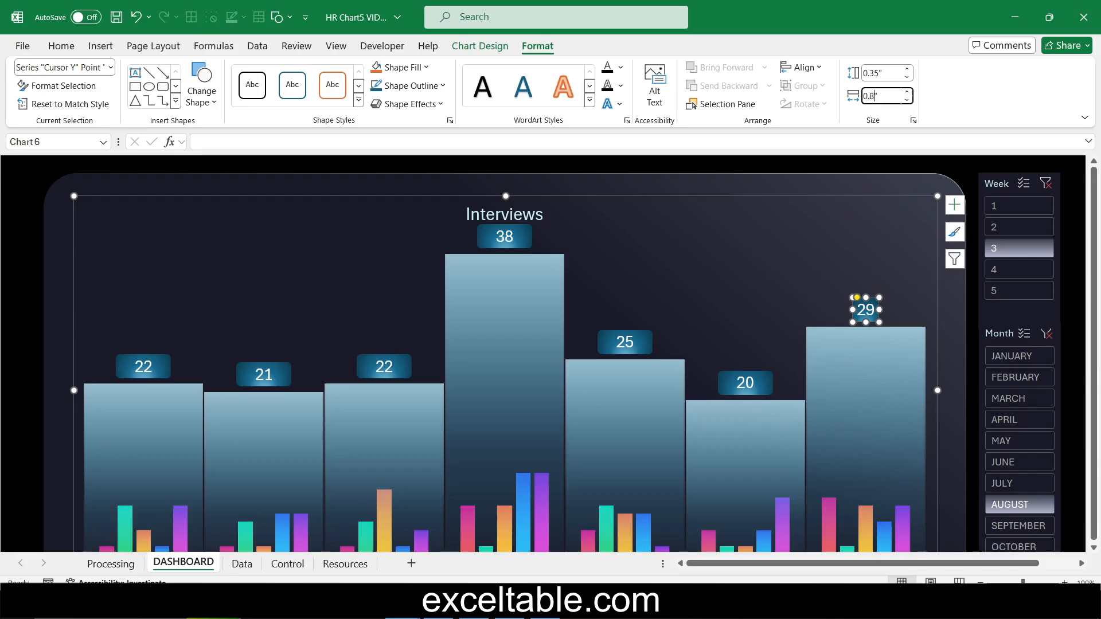
pyautogui.press('Return')
pyautogui.scroll(-4, 764, 299)
pyautogui.click(717, 490)
pyautogui.scroll(4, 717, 490)
pyautogui.doubleClick(58, 41)
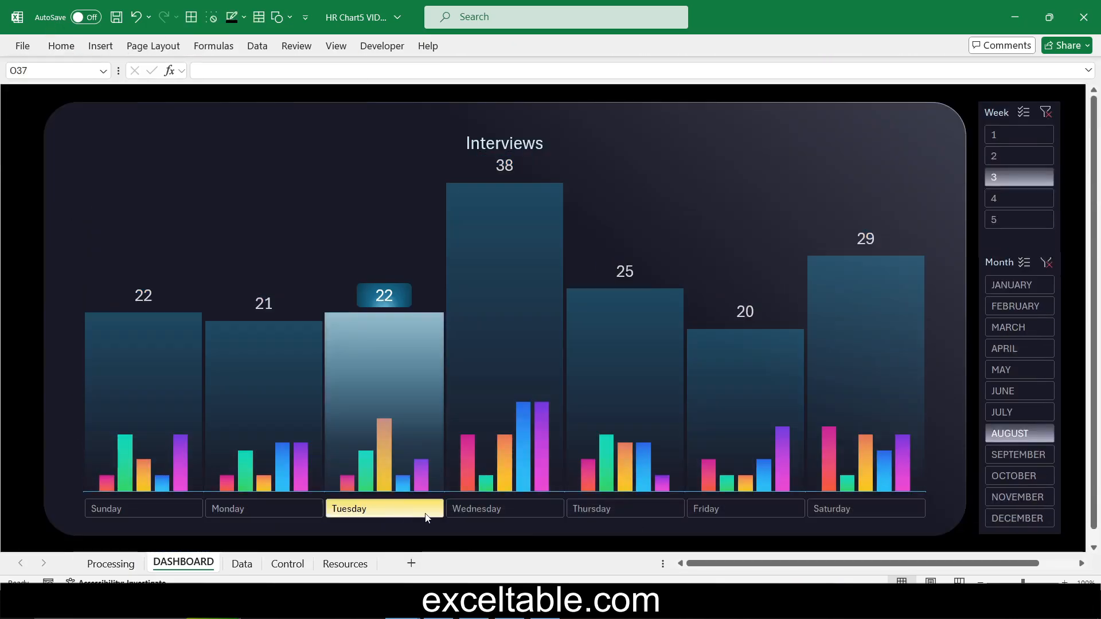
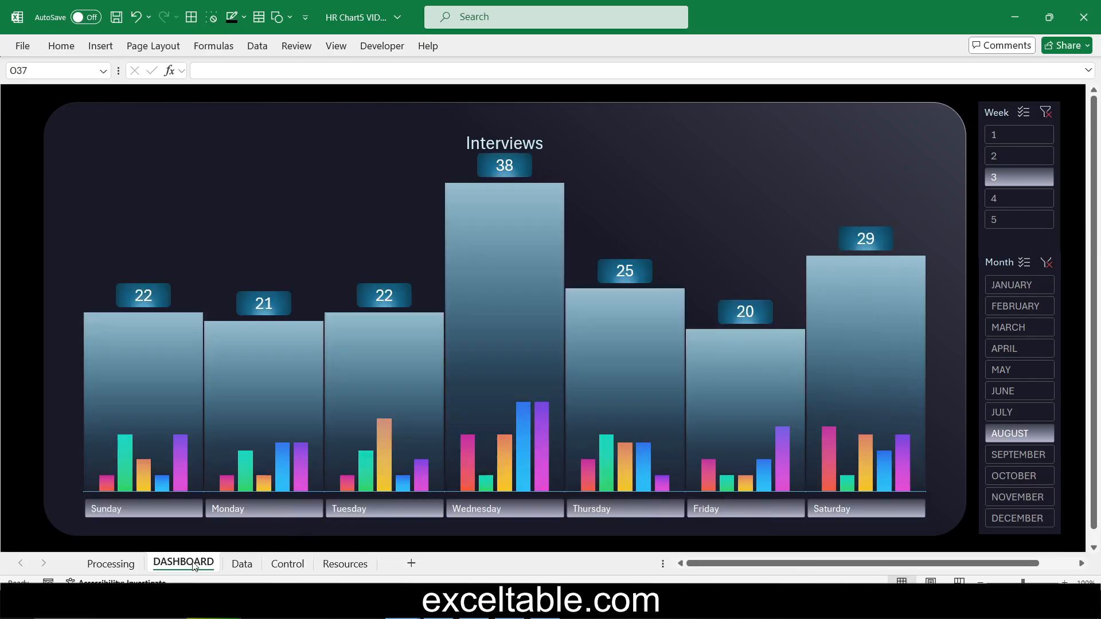
# - Duplicate the DASHBOARD sheet and exclude the Top series from the copied Interviews chart's data source
pyautogui.keyDown('ctrl'); pyautogui.moveTo(234, 564); pyautogui.dragTo(234, 564); pyautogui.keyUp('ctrl')
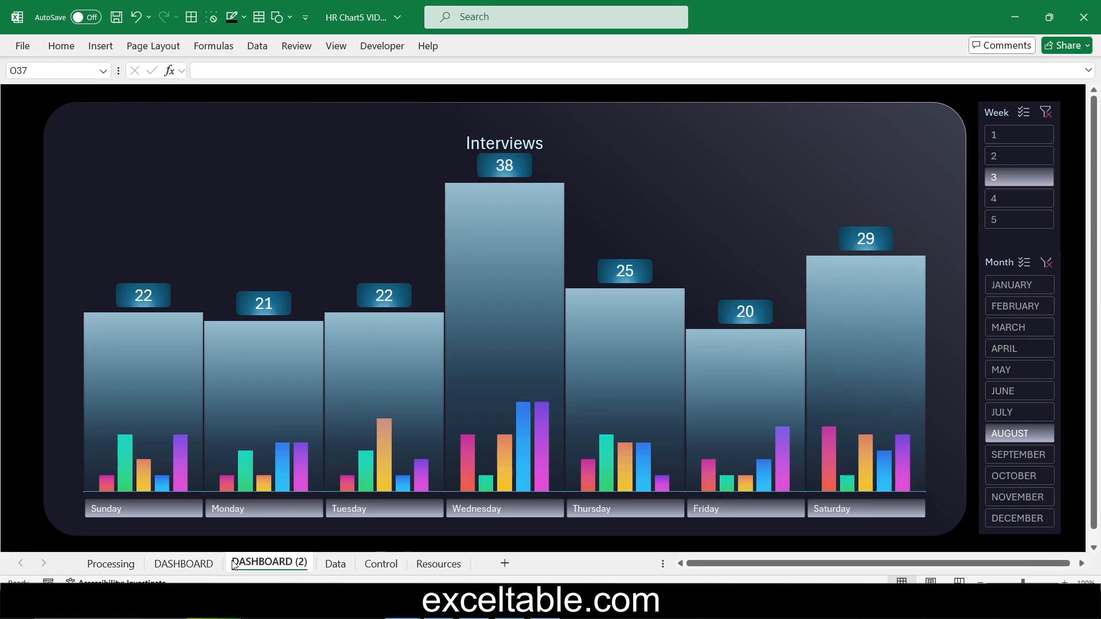
pyautogui.click(538, 229)
pyautogui.click(487, 52)
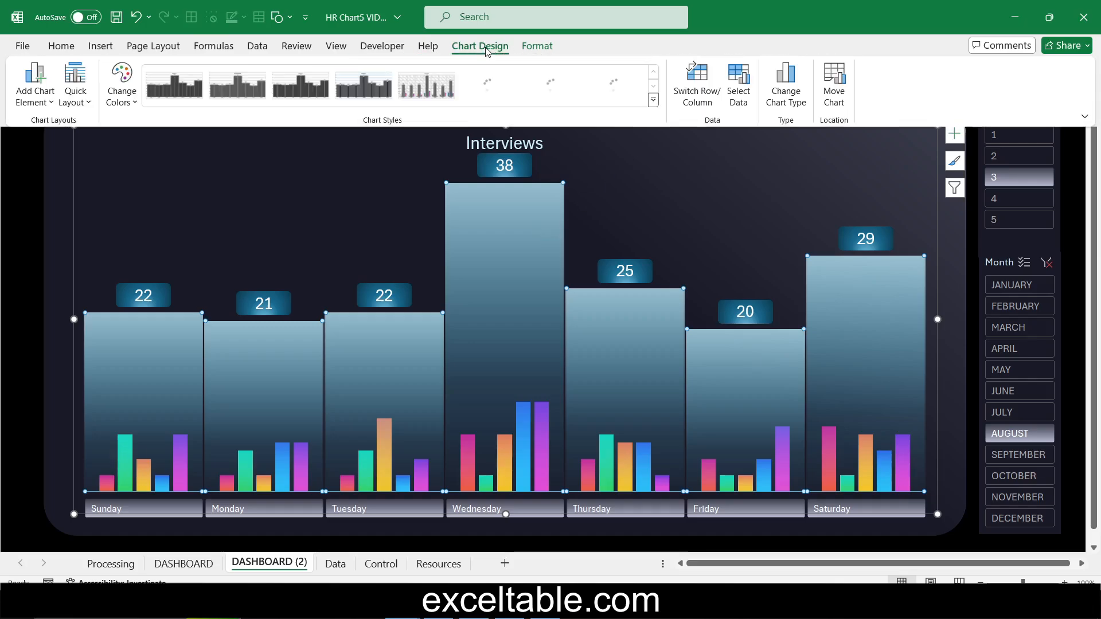
pyautogui.click(738, 84)
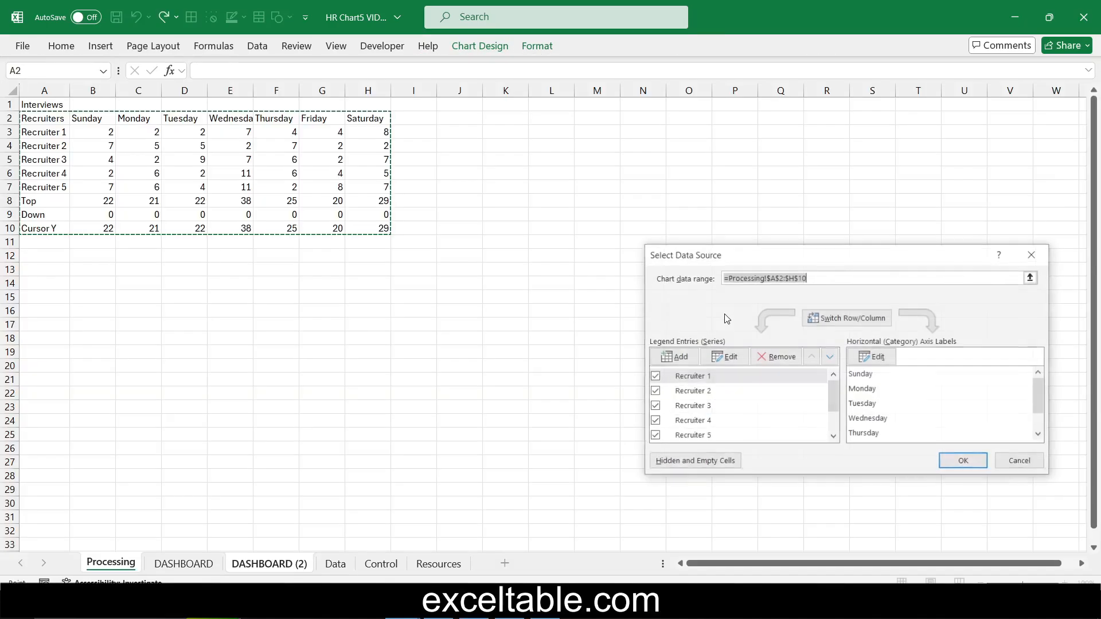
pyautogui.scroll(-1, 818, 435)
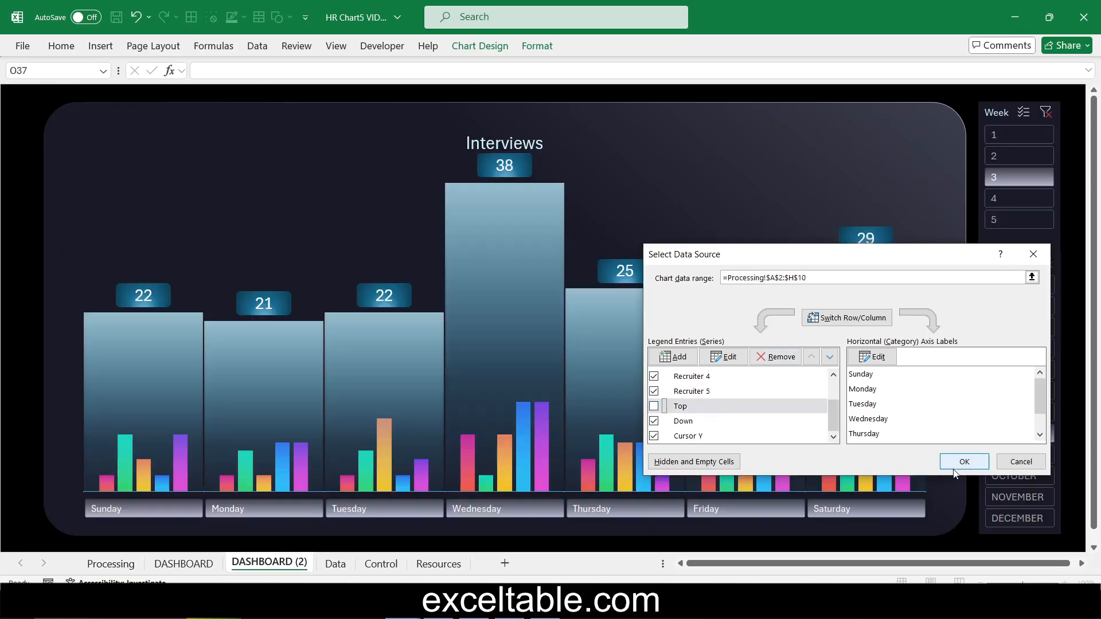
pyautogui.click(954, 465)
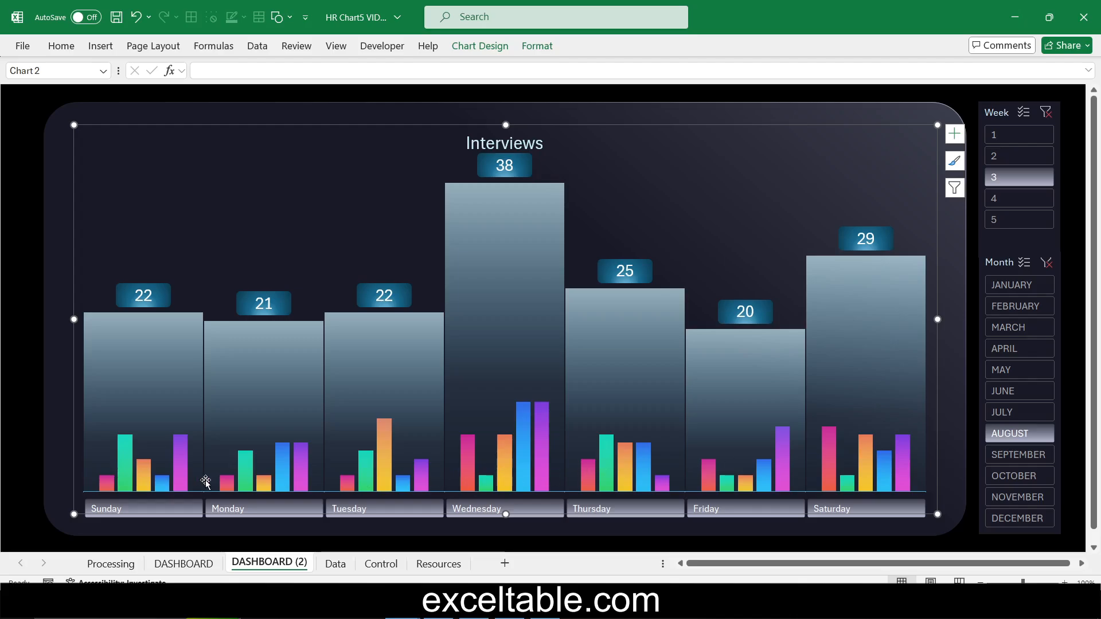
# - Copy the five hex color codes from A1:A5 on Resources into DASHBOARD (2), starting at cell A4
pyautogui.click(182, 484)
pyautogui.click(141, 483)
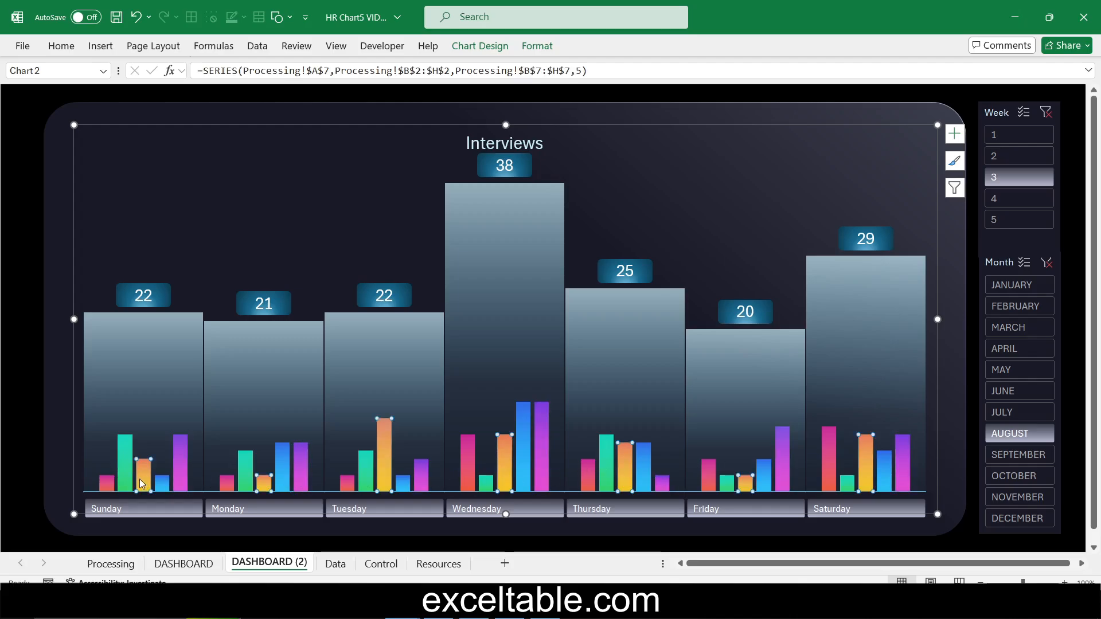
pyautogui.click(108, 487)
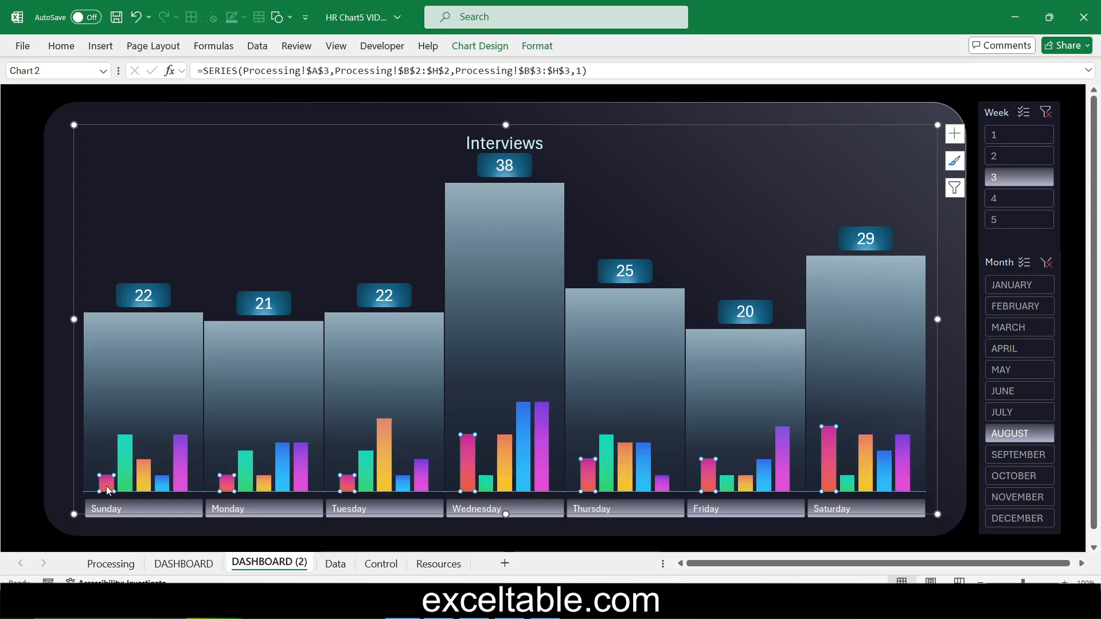
pyautogui.click(439, 564)
pyautogui.moveTo(44, 107); pyautogui.dragTo(52, 159)
pyautogui.hotkey('ctrl', 'c')
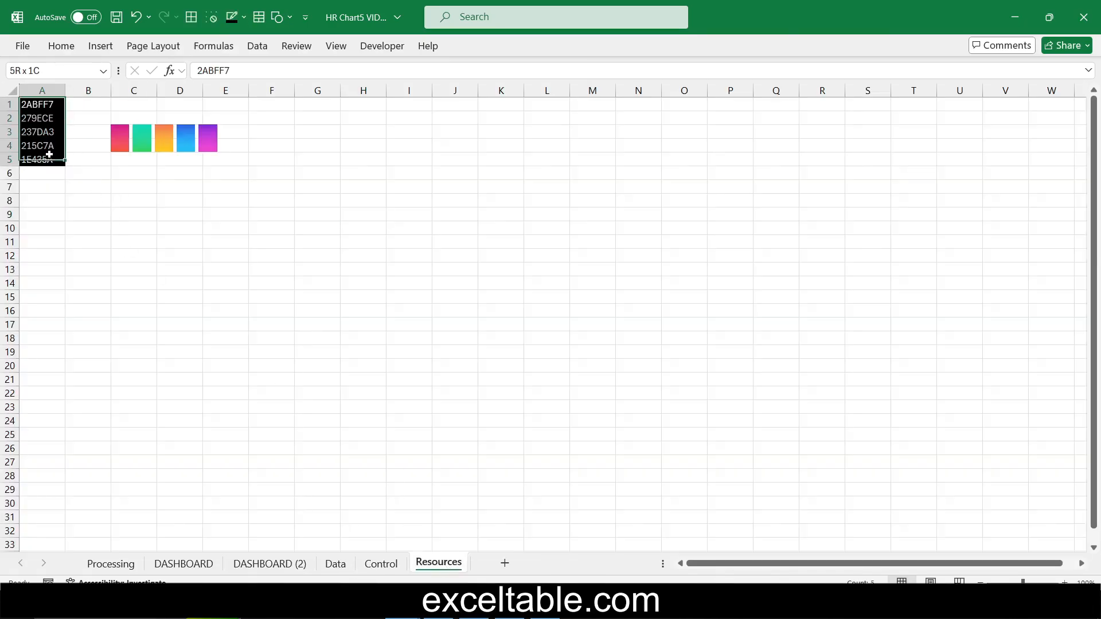
pyautogui.rightClick(48, 161)
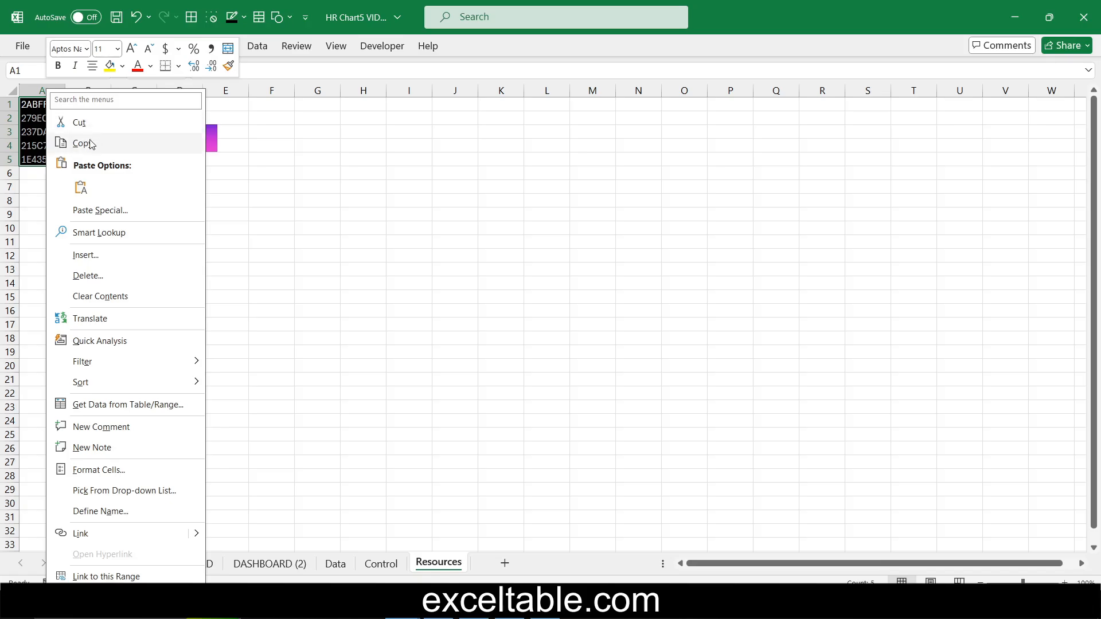
pyautogui.click(81, 143)
pyautogui.click(270, 564)
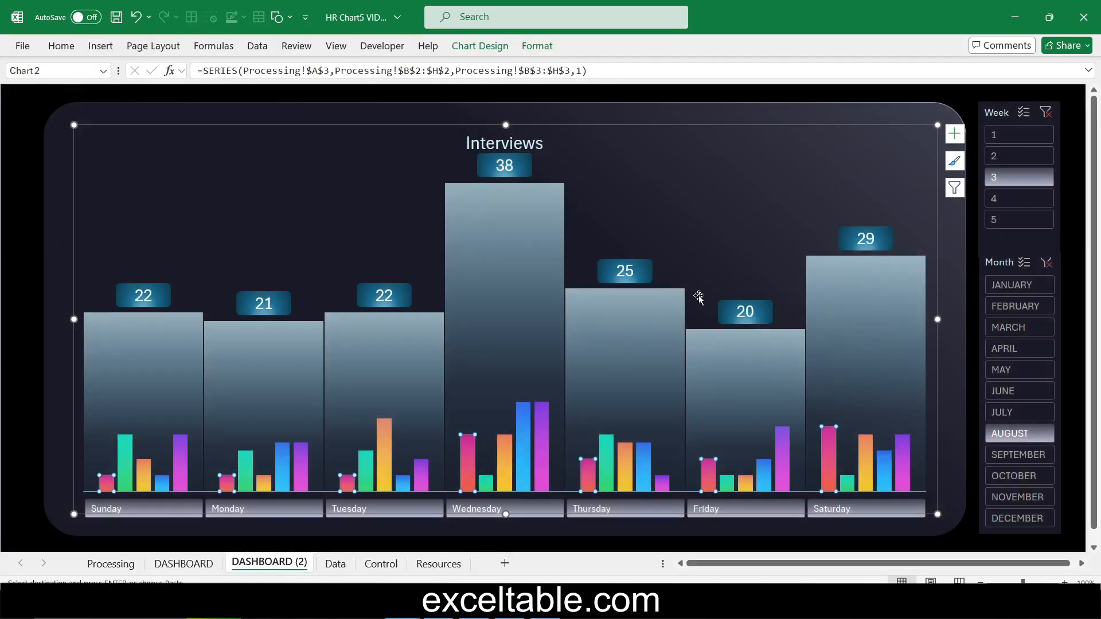
pyautogui.click(22, 132)
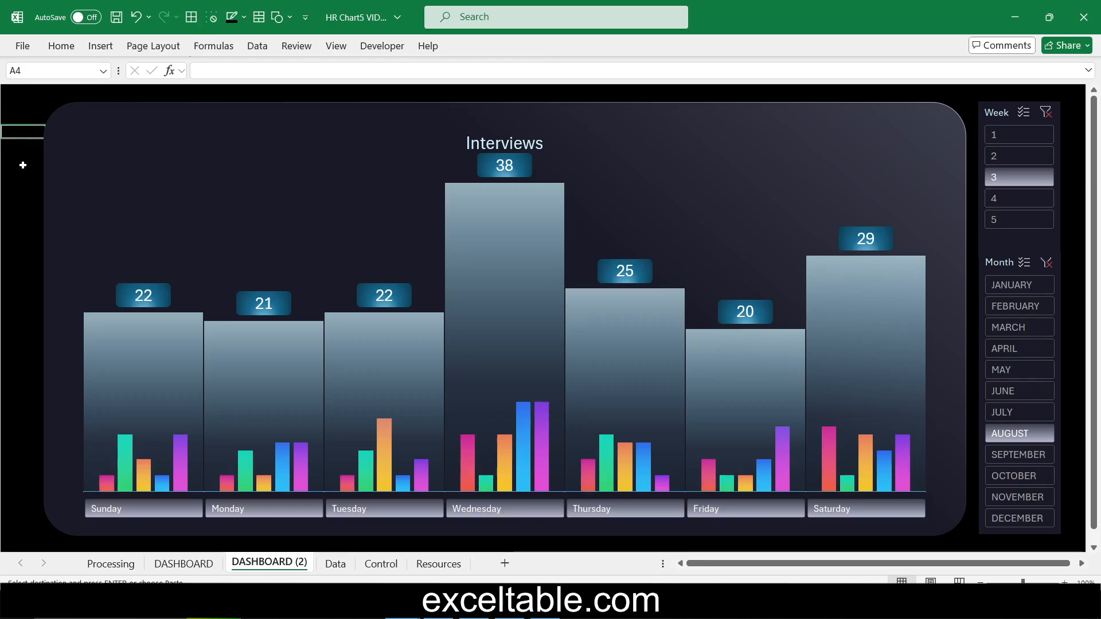
pyautogui.hotkey('ctrl', 'v')
# - Give the Recruiter 1 column series a solid fill with the custom hex color 2ABFF7 copied from cell A4
pyautogui.click(22, 134)
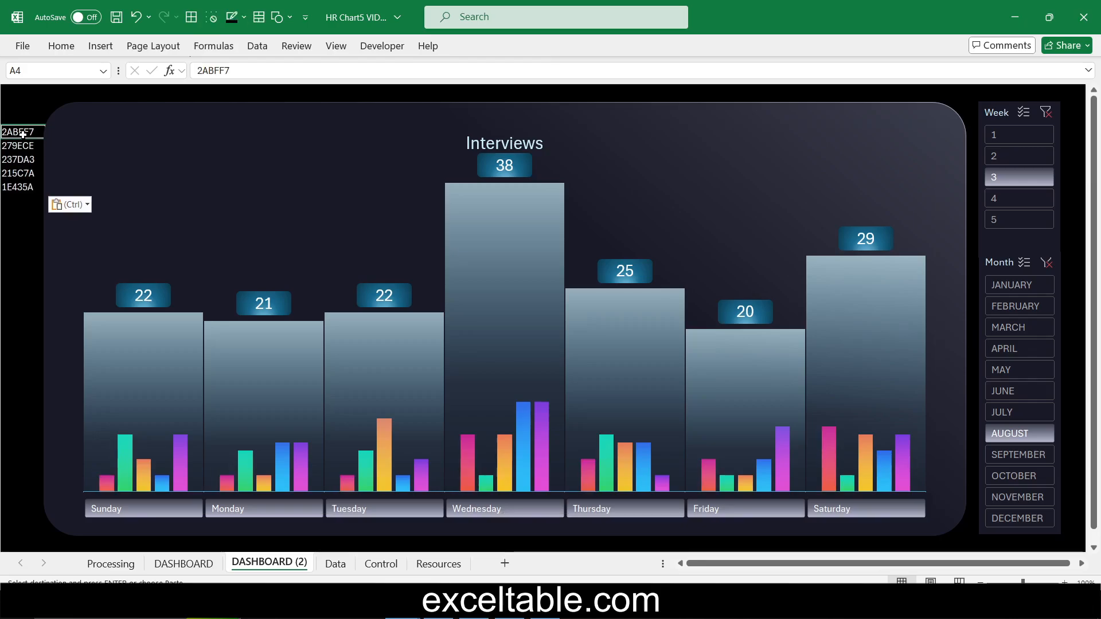
pyautogui.hotkey('ctrl', 'c')
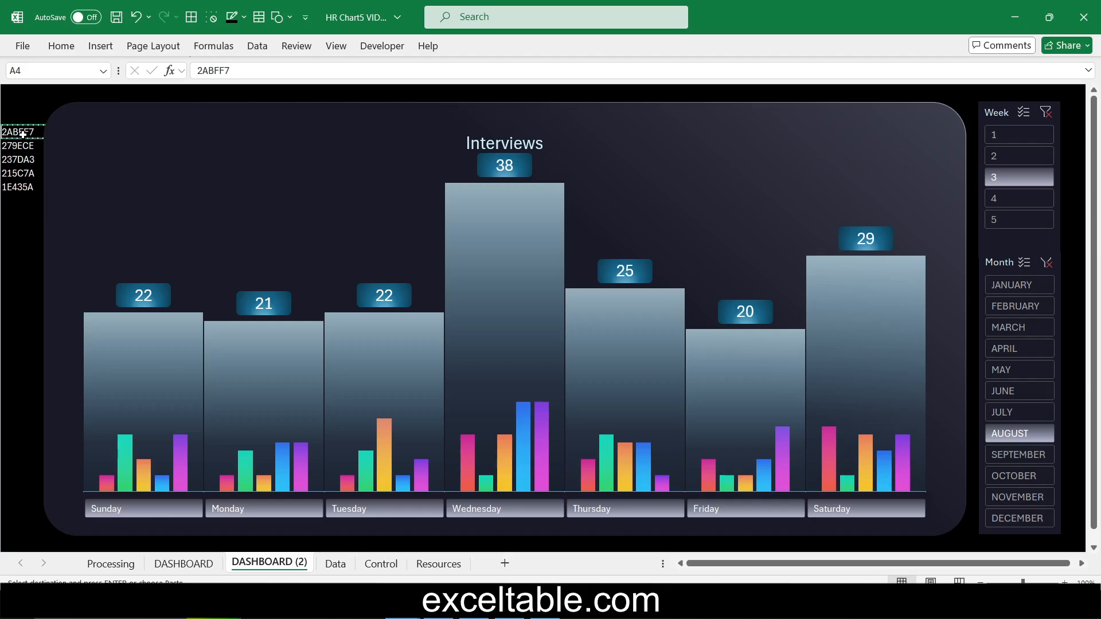
pyautogui.click(106, 484)
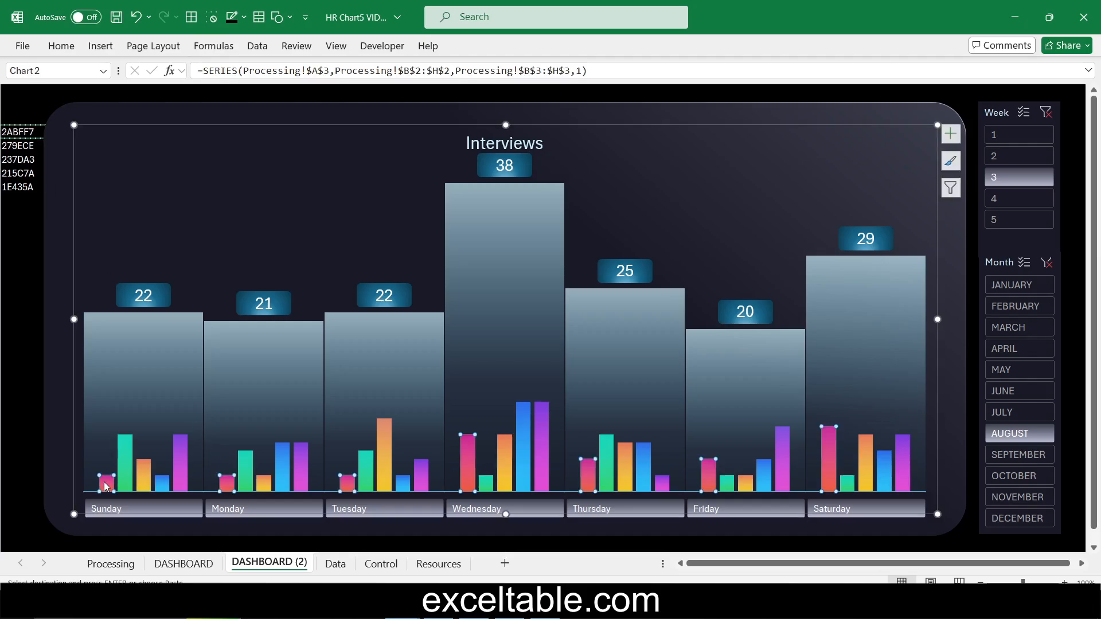
pyautogui.rightClick(106, 484)
pyautogui.click(172, 471)
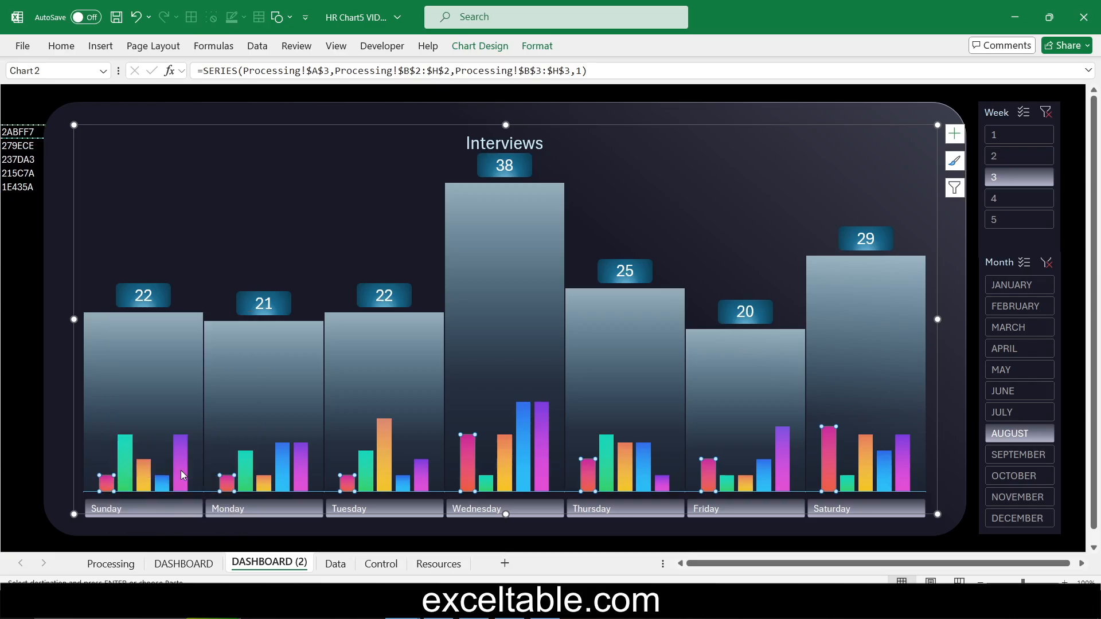
pyautogui.click(916, 163)
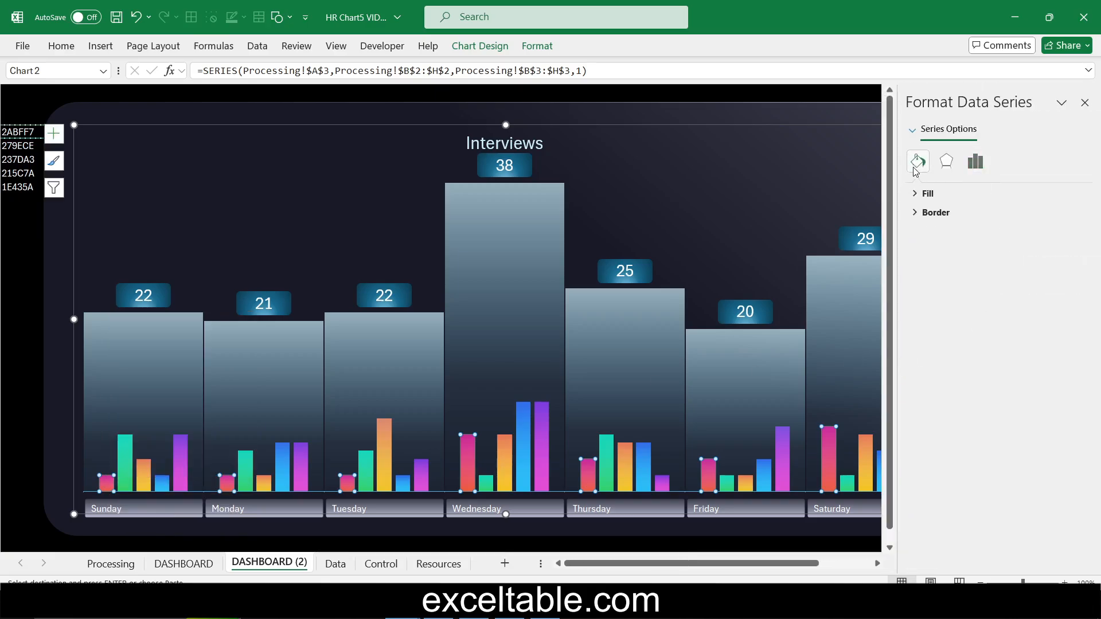
pyautogui.click(920, 195)
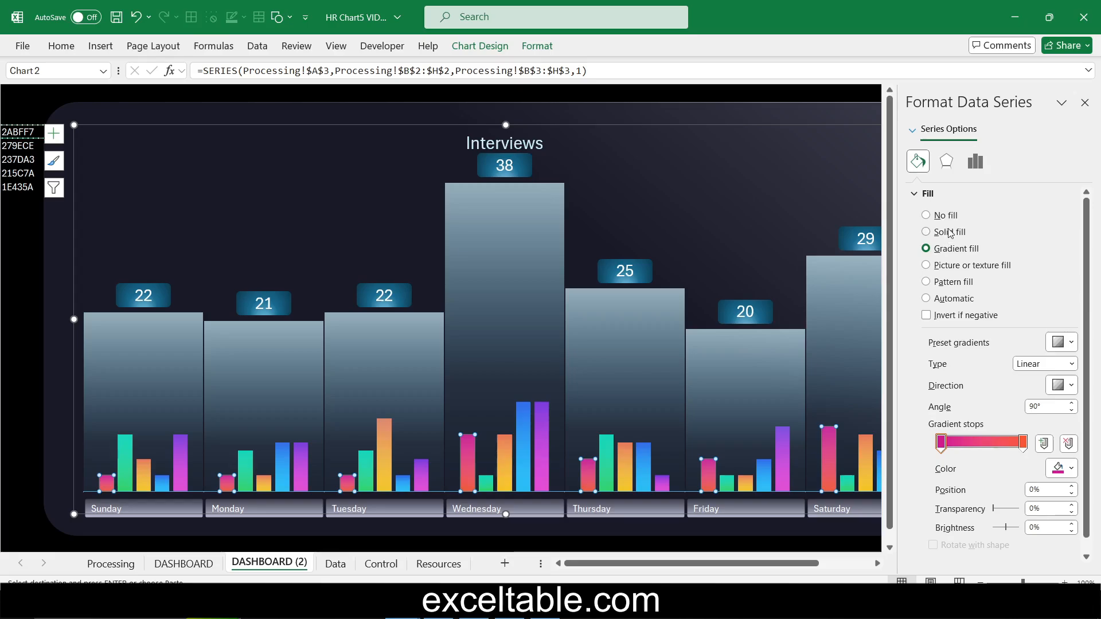
pyautogui.click(925, 231)
pyautogui.click(1073, 346)
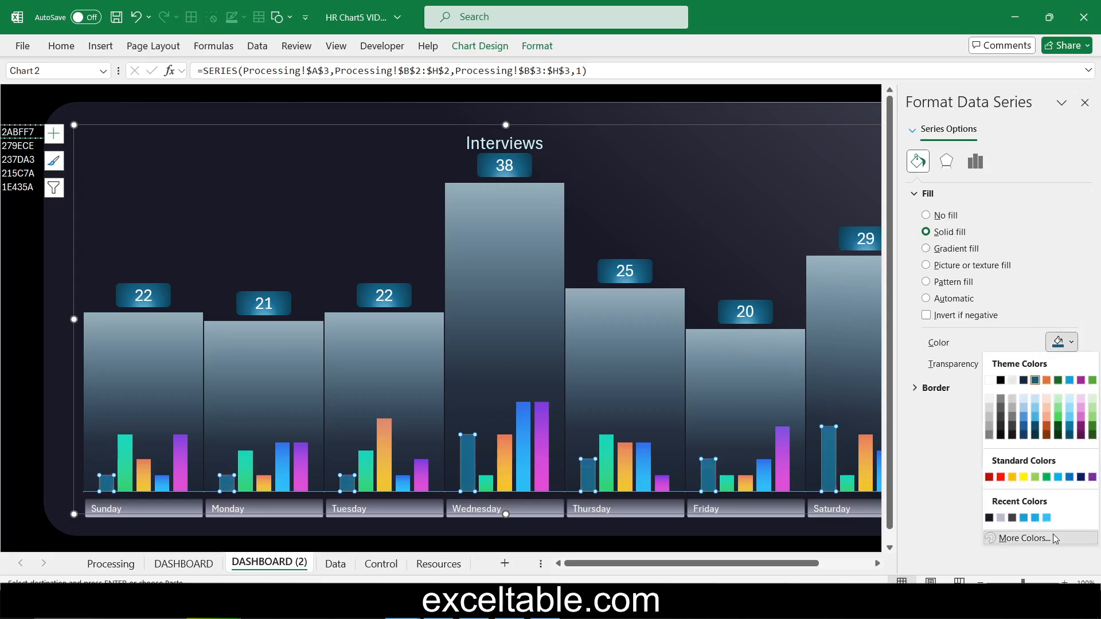
pyautogui.click(1052, 535)
pyautogui.doubleClick(821, 419)
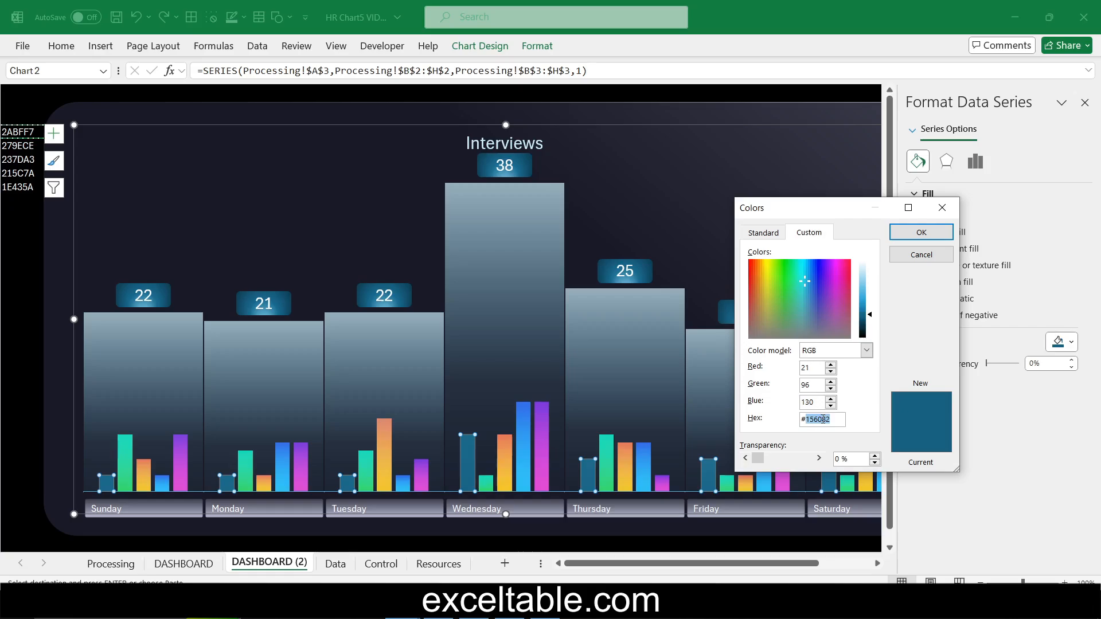
pyautogui.hotkey('ctrl', 'v')
pyautogui.press('Tab')
pyautogui.click(905, 234)
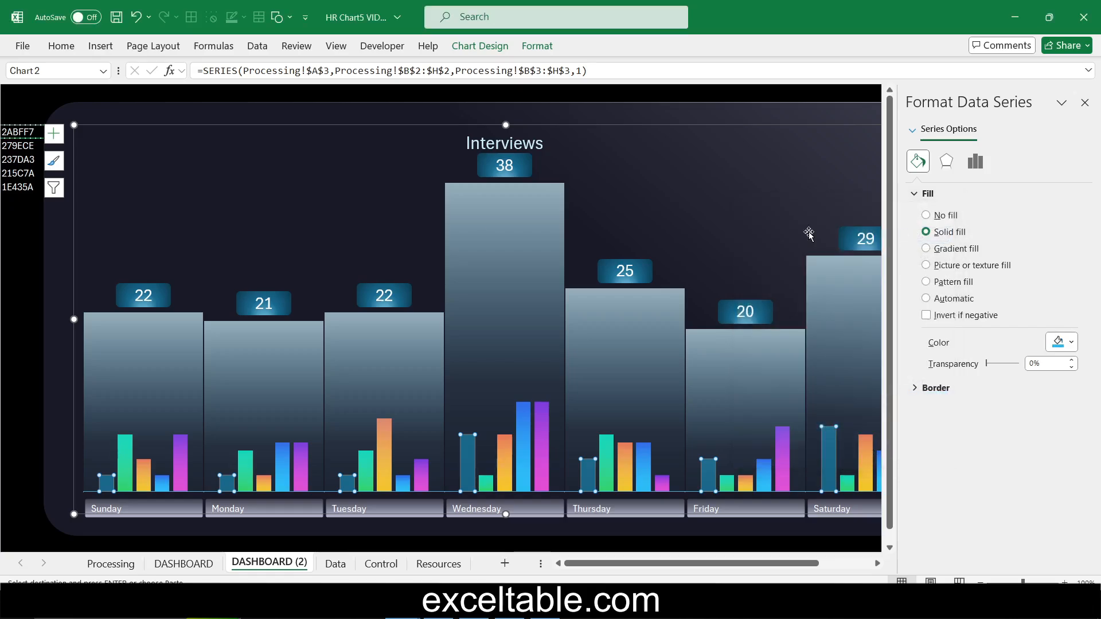
# - Give the Recruiter 2 column series a solid fill with the custom hex color 279ECE copied from the sheet
pyautogui.click(16, 149)
pyautogui.hotkey('ctrl', 'c')
pyautogui.click(125, 463)
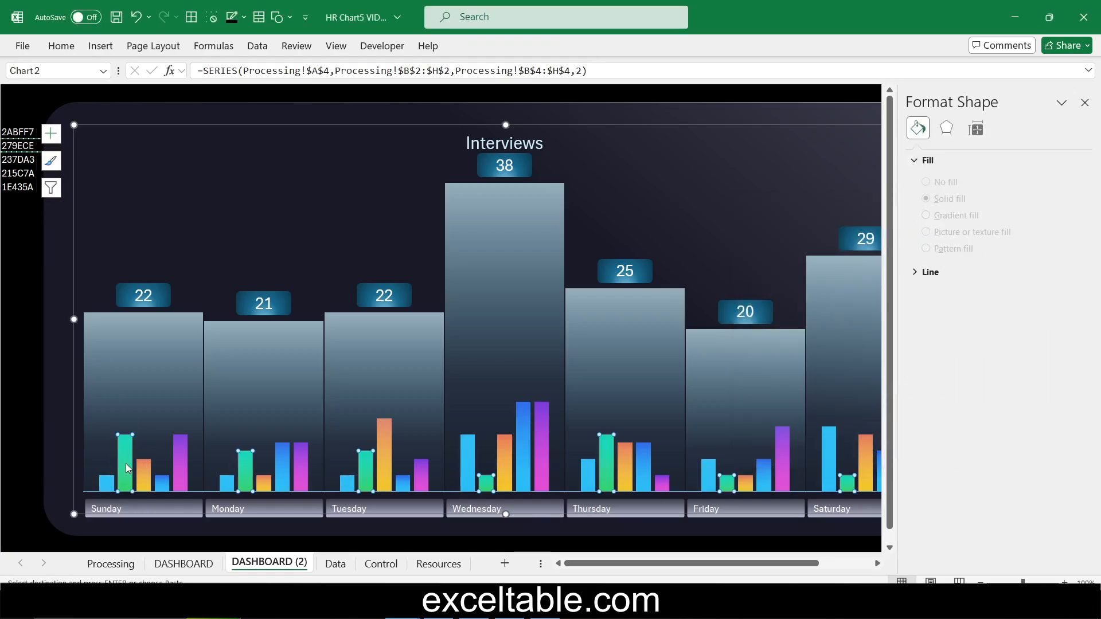
pyautogui.click(941, 234)
pyautogui.click(1061, 343)
pyautogui.click(1035, 538)
pyautogui.doubleClick(820, 419)
pyautogui.hotkey('ctrl', 'v')
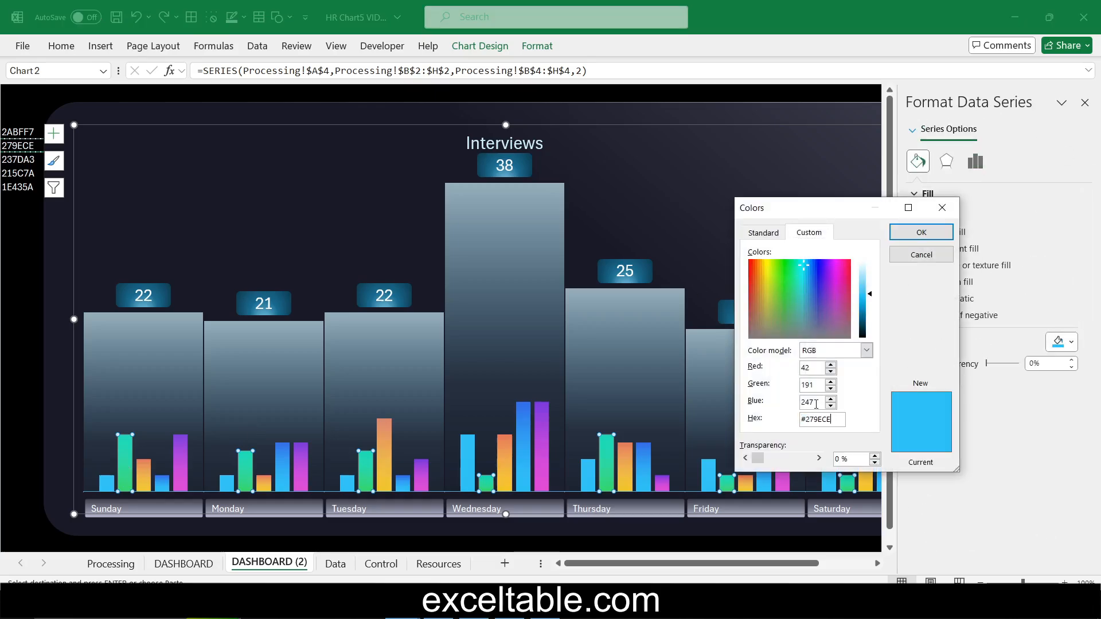
pyautogui.click(814, 402)
pyautogui.click(920, 235)
# - Give the Recruiter 3 column series a solid fill with the custom hex color 237DA3 copied from the sheet
pyautogui.click(19, 162)
pyautogui.hotkey('ctrl', 'c')
pyautogui.click(384, 445)
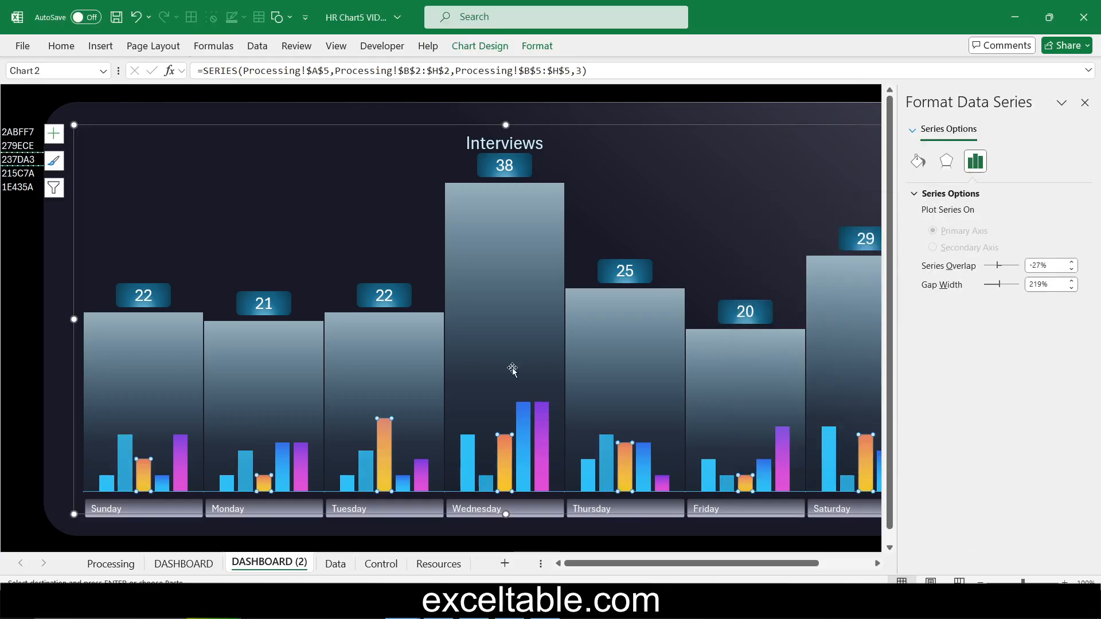
pyautogui.click(918, 162)
pyautogui.click(941, 231)
pyautogui.click(1062, 342)
pyautogui.click(1034, 539)
pyautogui.doubleClick(820, 420)
pyautogui.hotkey('ctrl', 'v')
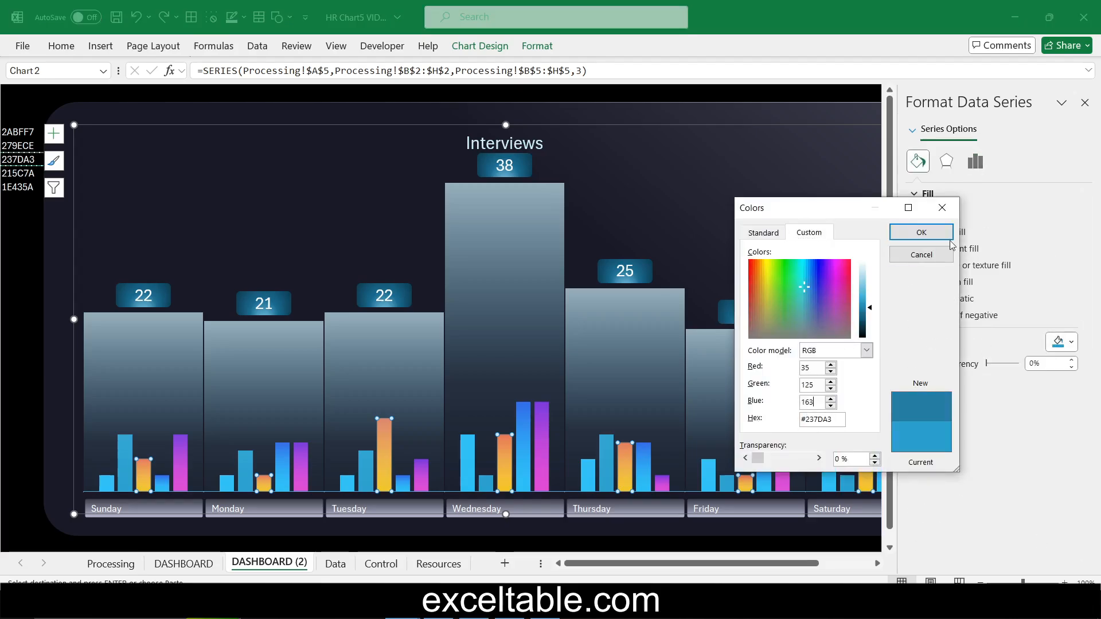
pyautogui.click(922, 232)
# - Give the Recruiter 4 column series a solid fill with the custom hex color 215C7A copied from the sheet
pyautogui.click(29, 173)
pyautogui.hotkey('ctrl', 'c')
pyautogui.click(284, 477)
pyautogui.click(918, 162)
pyautogui.click(942, 231)
pyautogui.click(1061, 343)
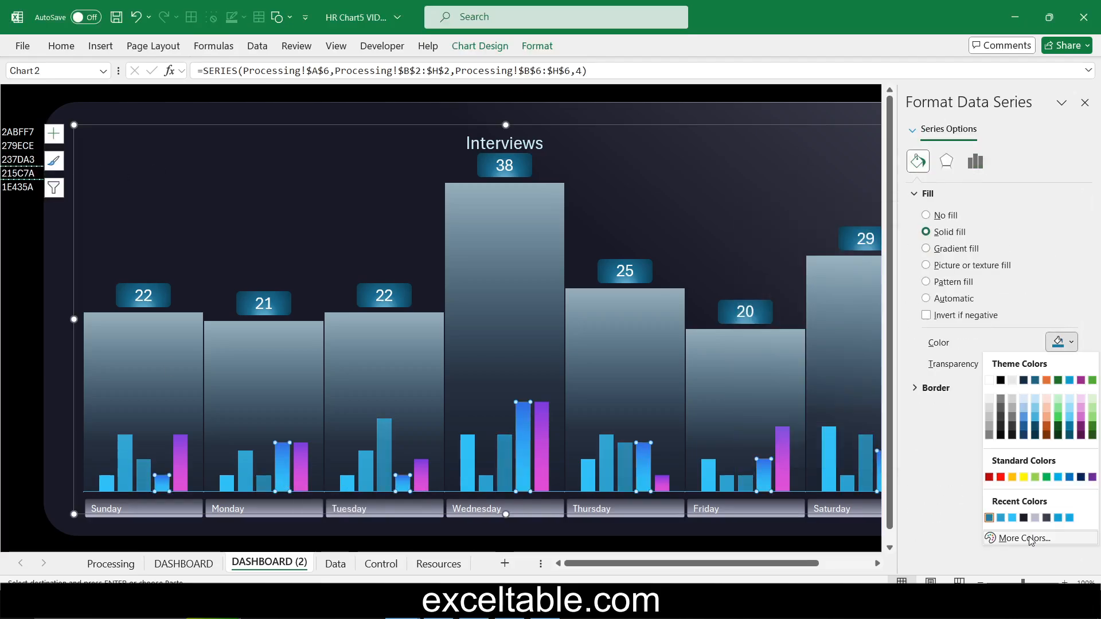
pyautogui.click(1026, 539)
pyautogui.doubleClick(819, 419)
pyautogui.hotkey('ctrl', 'v')
pyautogui.click(921, 232)
# - Give the Recruiter 5 column series a solid fill with the custom hex color 1E435A copied from the sheet
pyautogui.click(20, 187)
pyautogui.hotkey('ctrl', 'c')
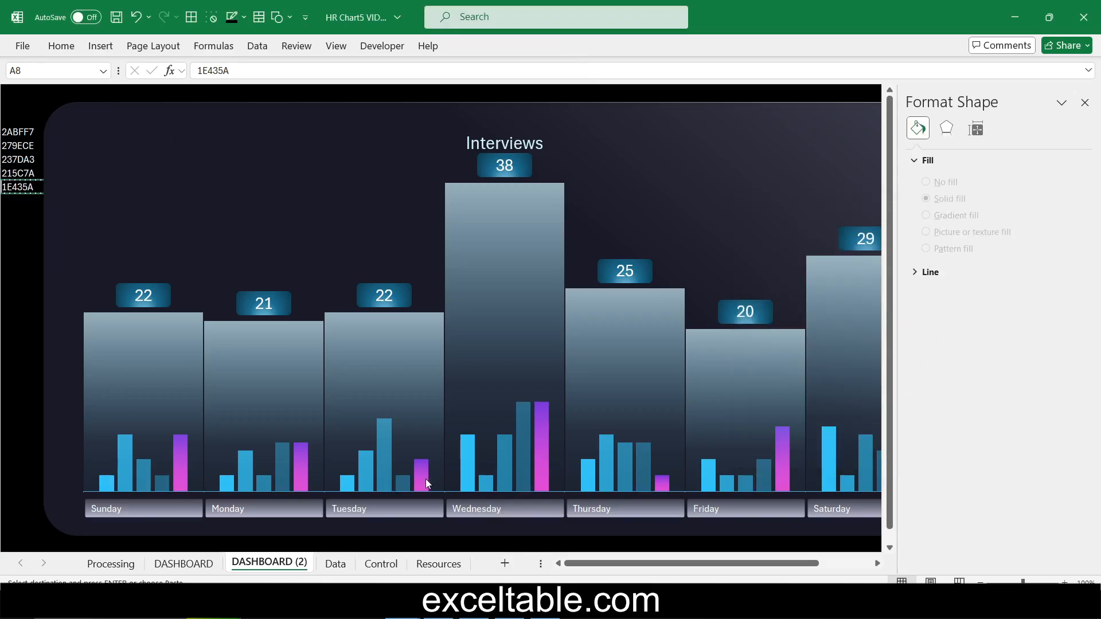
pyautogui.click(424, 482)
pyautogui.click(917, 161)
pyautogui.click(942, 232)
pyautogui.click(1061, 342)
pyautogui.click(1026, 539)
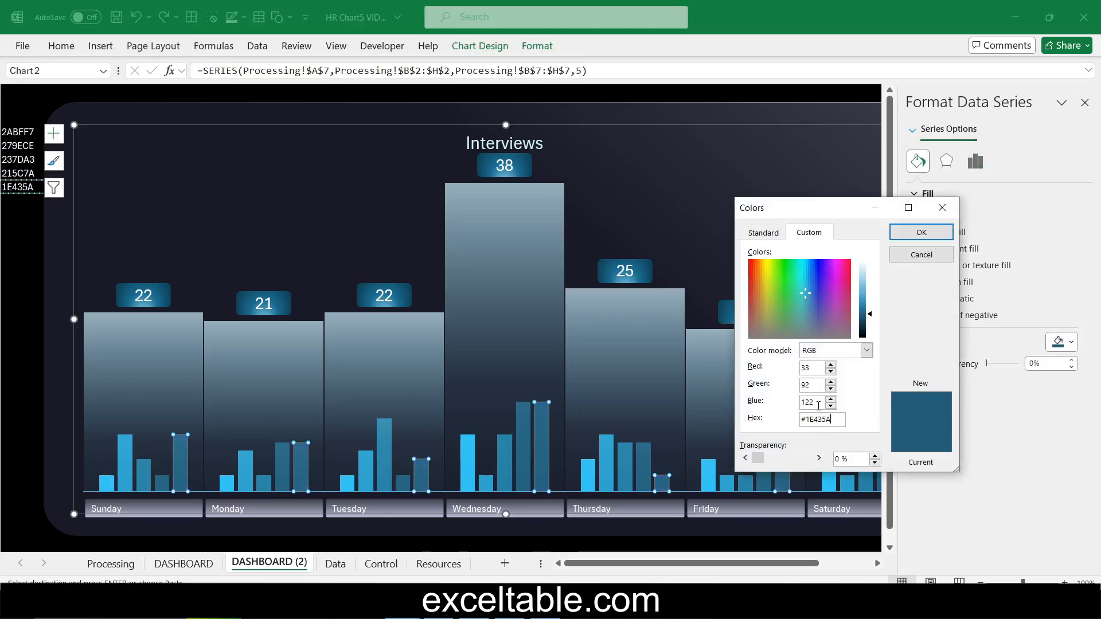
pyautogui.doubleClick(819, 419)
pyautogui.hotkey('ctrl', 'v')
pyautogui.click(922, 232)
pyautogui.click(44, 339)
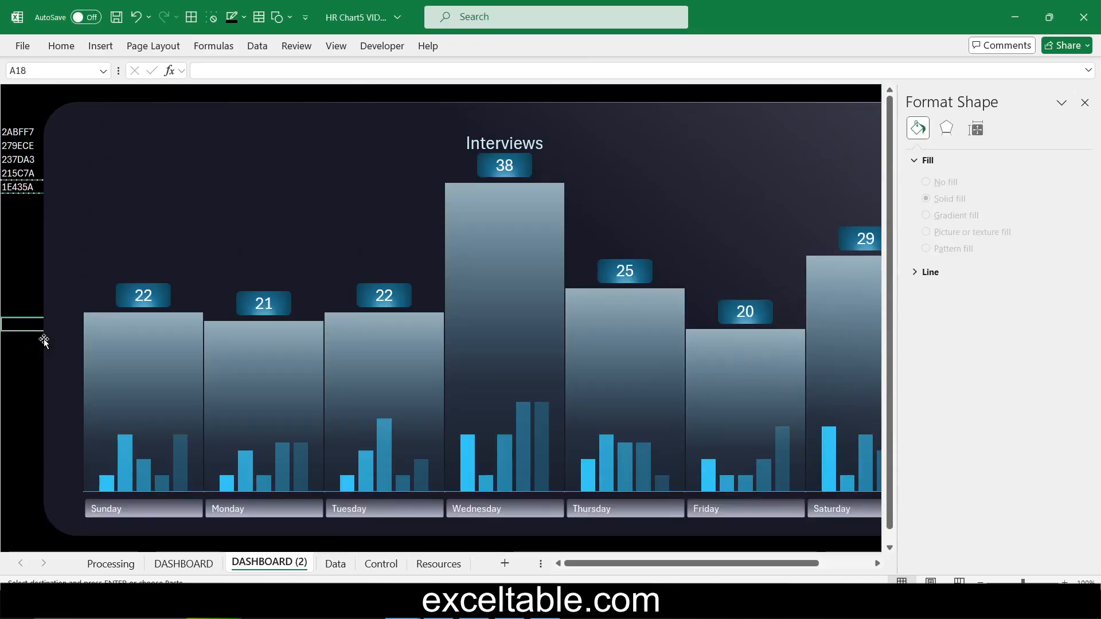
# - Set the series overlap of the recruiter columns to 0%
pyautogui.click(541, 441)
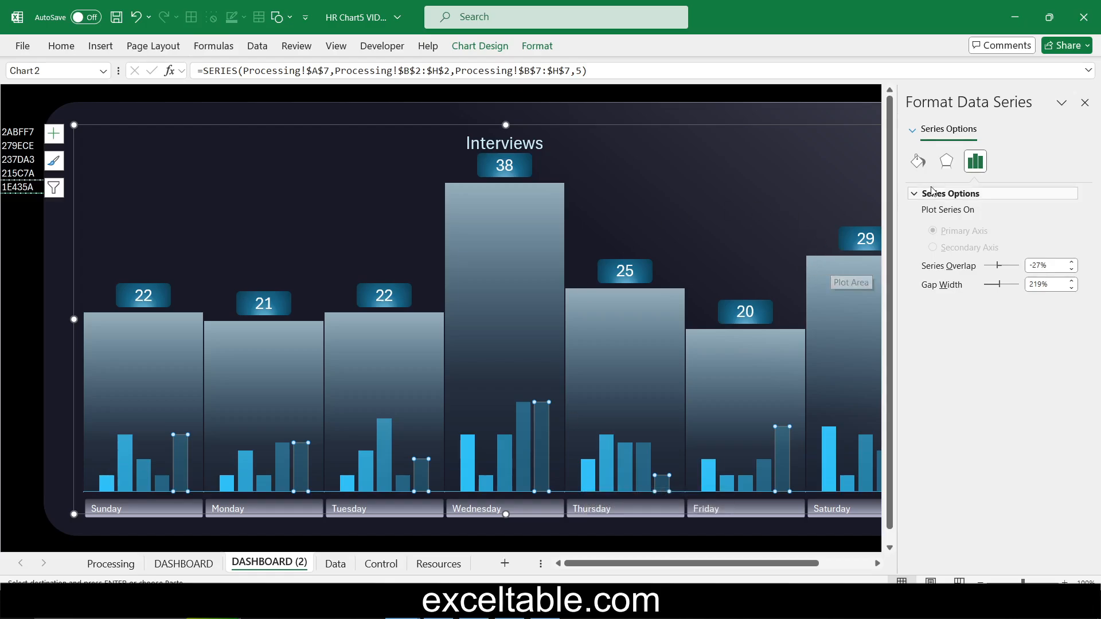
pyautogui.click(978, 162)
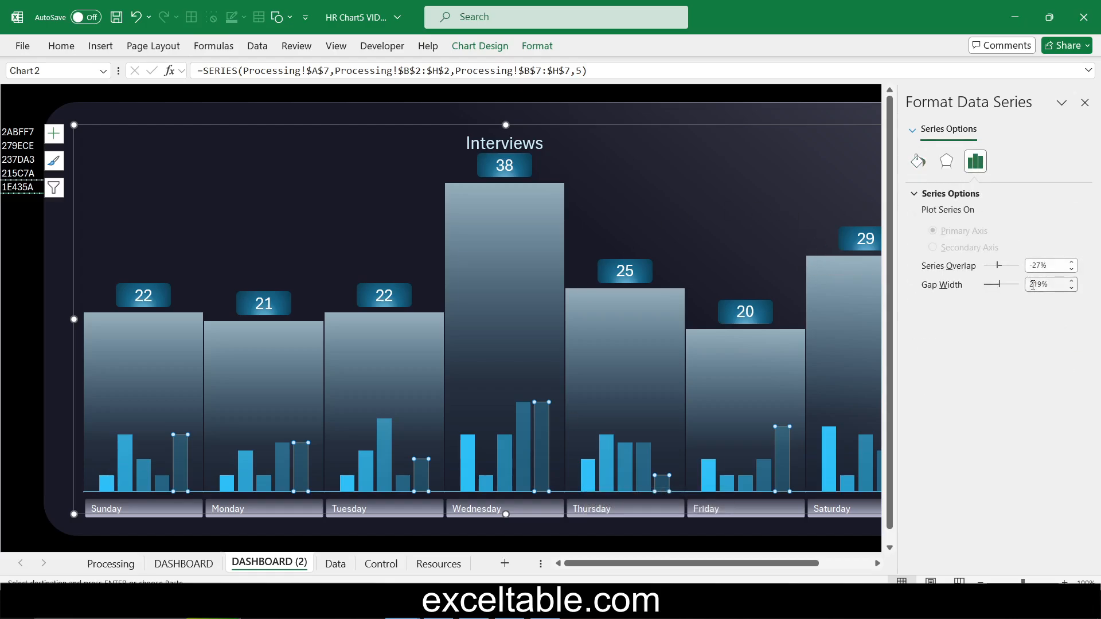
pyautogui.moveTo(1064, 266); pyautogui.dragTo(1026, 268)
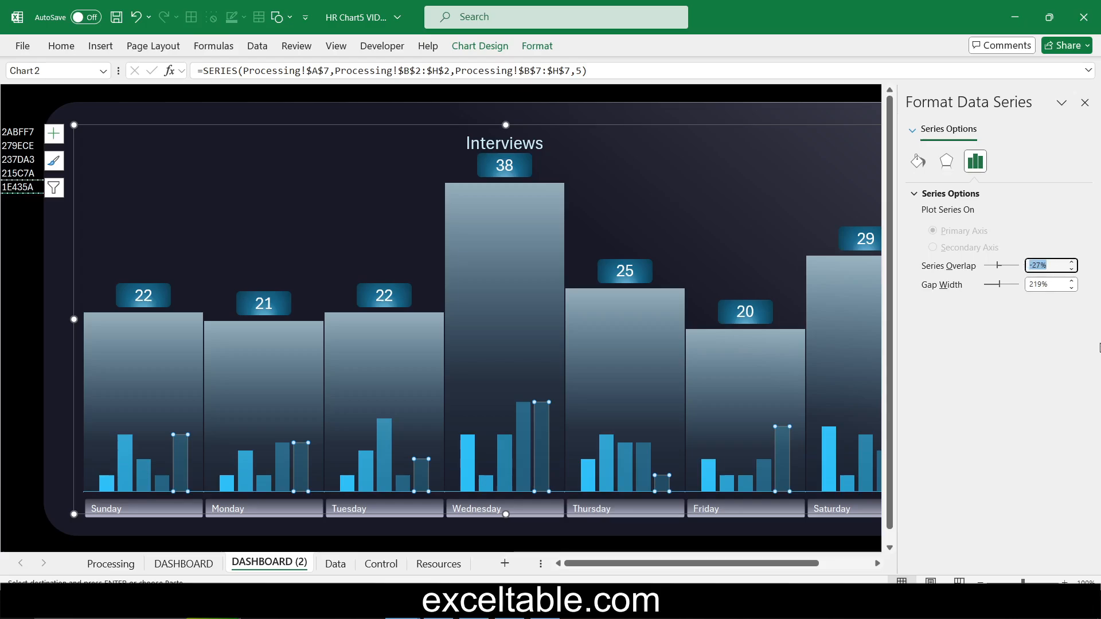
pyautogui.write('0')
pyautogui.press('Return')
# - Close the formatting pane and clear the five hex color codes from cells A4:A8
pyautogui.click(713, 524)
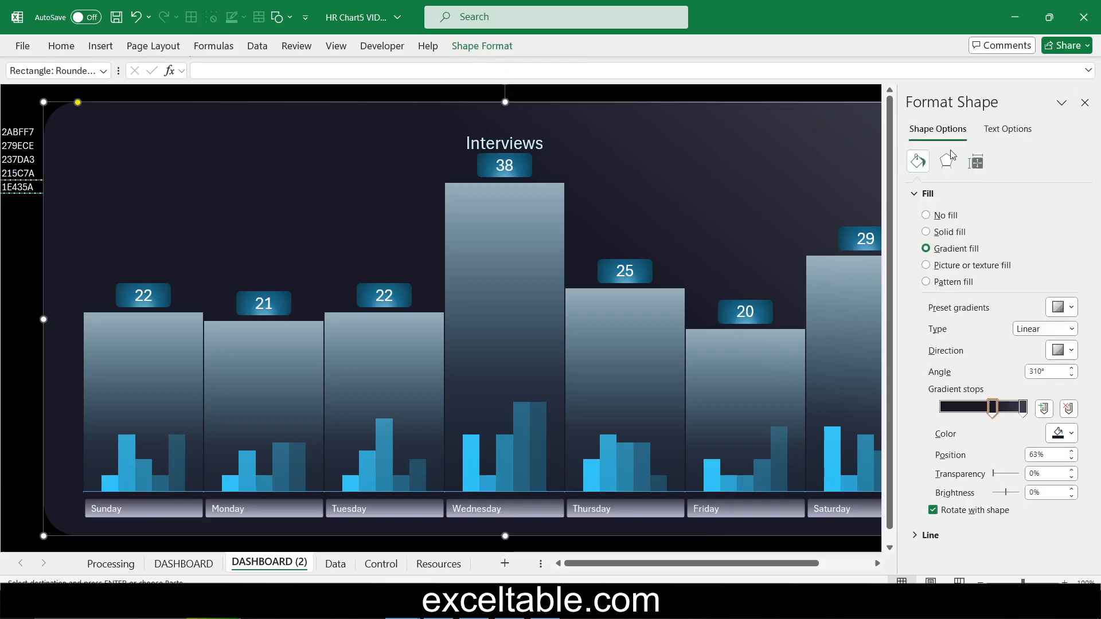
pyautogui.click(1084, 103)
pyautogui.click(1072, 335)
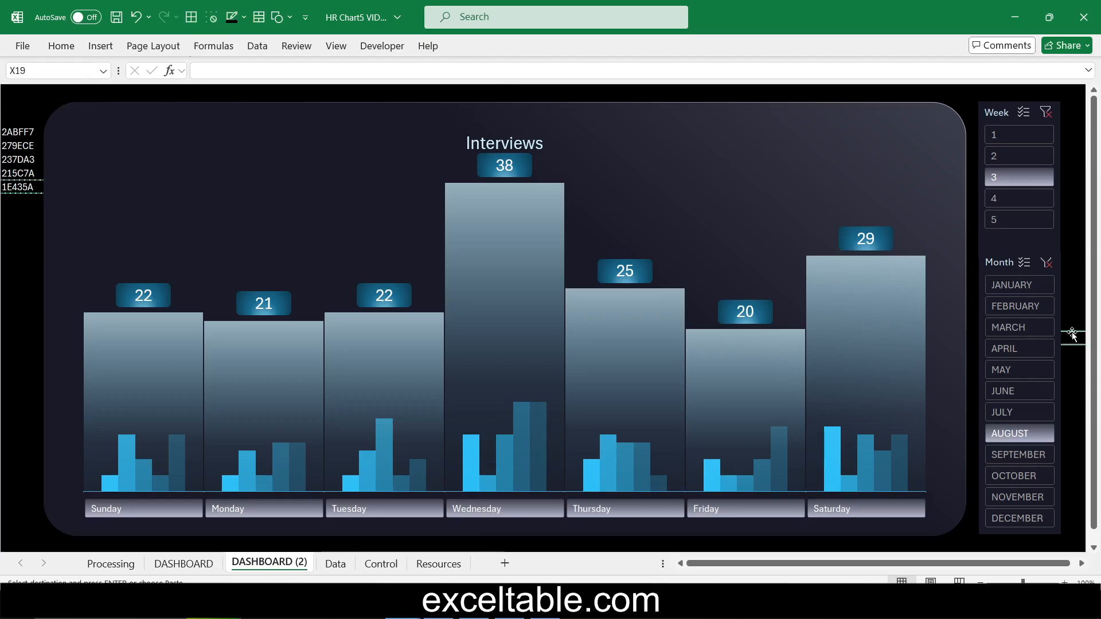
pyautogui.moveTo(17, 132); pyautogui.dragTo(19, 200)
pyautogui.press('Delete')
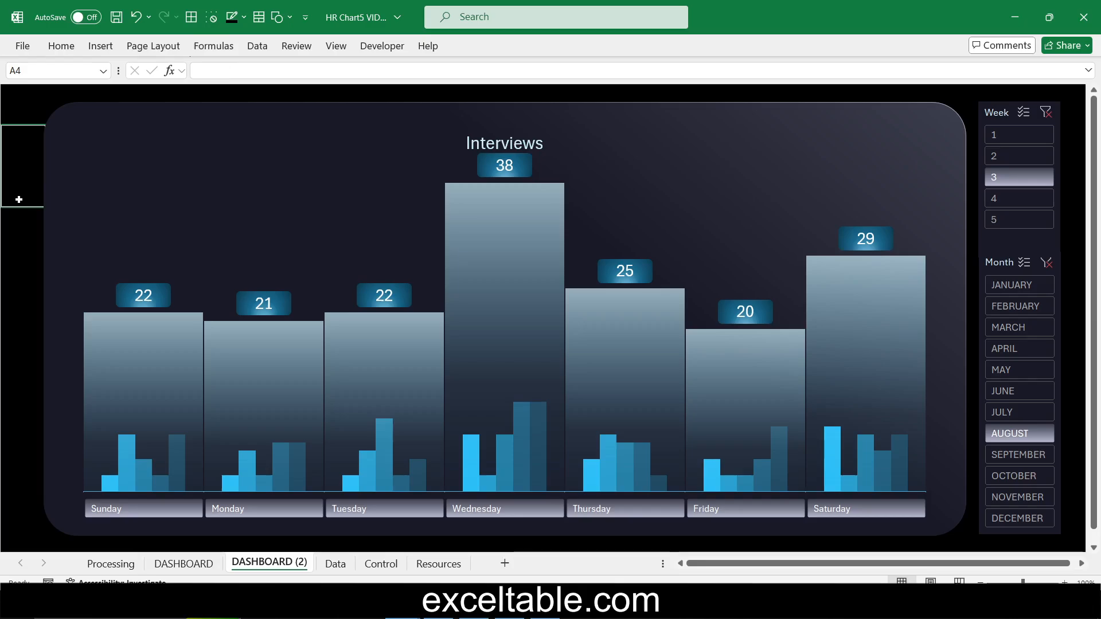
# - Insert a text box reading "DESIGN 1" in the dashboard's upper-right area and narrow it to about 0.83 inches wide
pyautogui.click(101, 46)
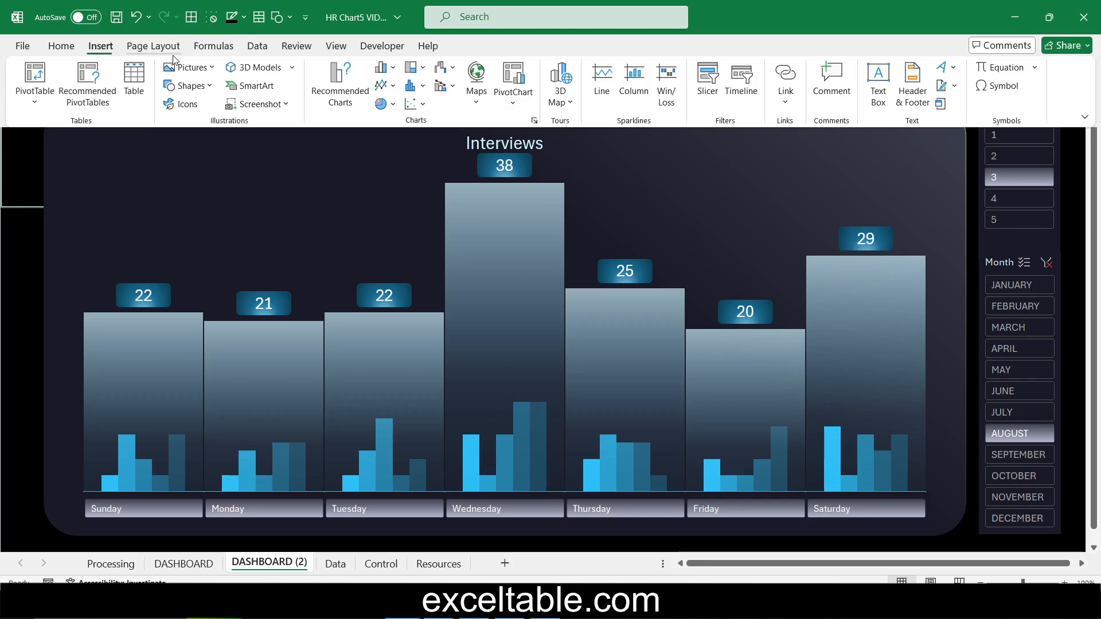
pyautogui.click(888, 88)
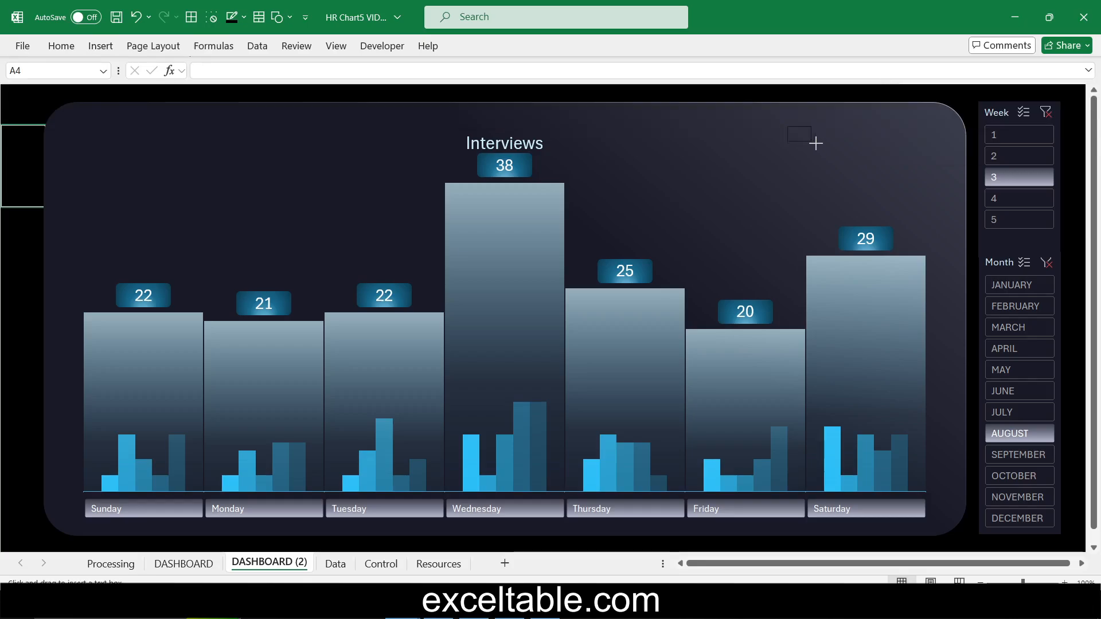
pyautogui.moveTo(816, 143)
pyautogui.mouseDown()
pyautogui.moveTo(857, 146)
pyautogui.moveTo(827, 149)
pyautogui.mouseUp()
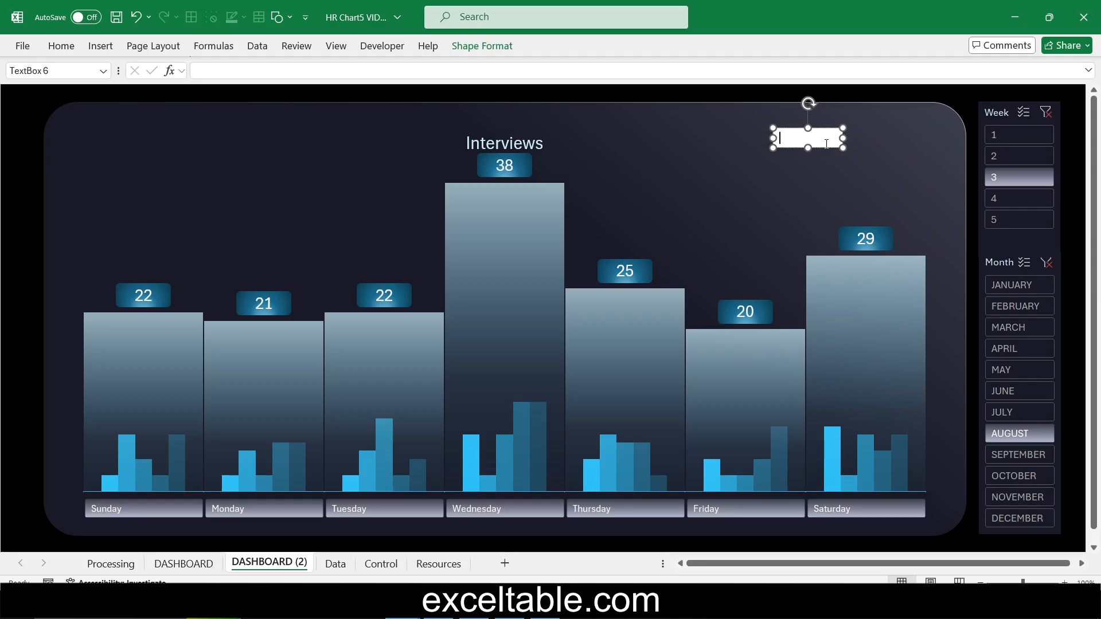
pyautogui.write('DESIGN 1')
pyautogui.moveTo(843, 137); pyautogui.dragTo(830, 138)
pyautogui.click(819, 153)
pyautogui.click(816, 147)
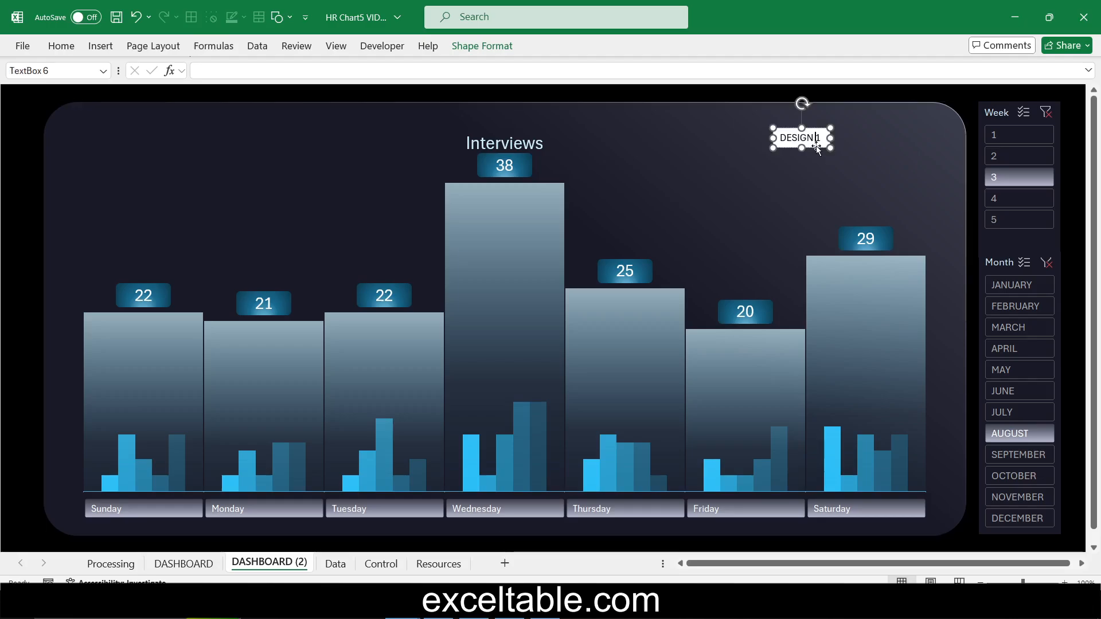
# - Remove the outline and the fill from the DESIGN 1 text box
pyautogui.click(482, 46)
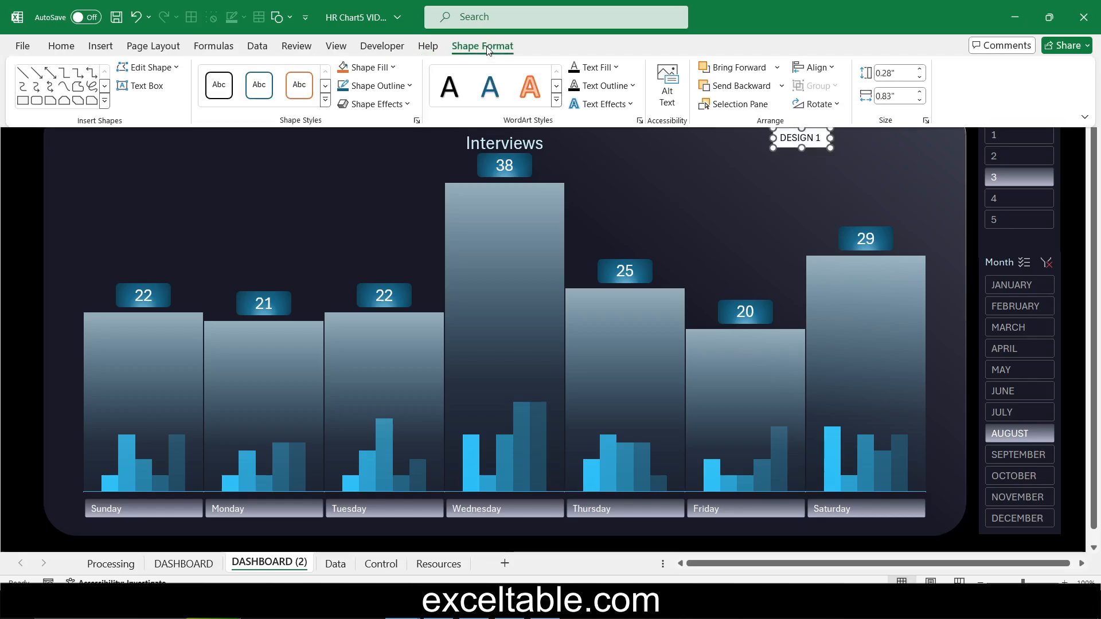
pyautogui.click(411, 87)
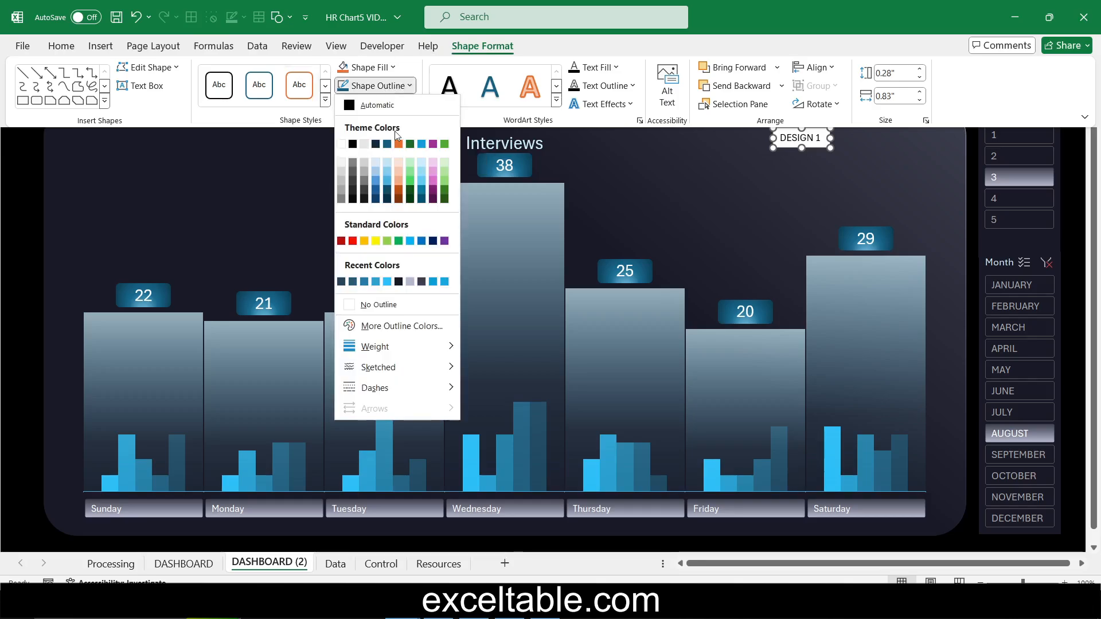
pyautogui.click(379, 304)
pyautogui.click(395, 69)
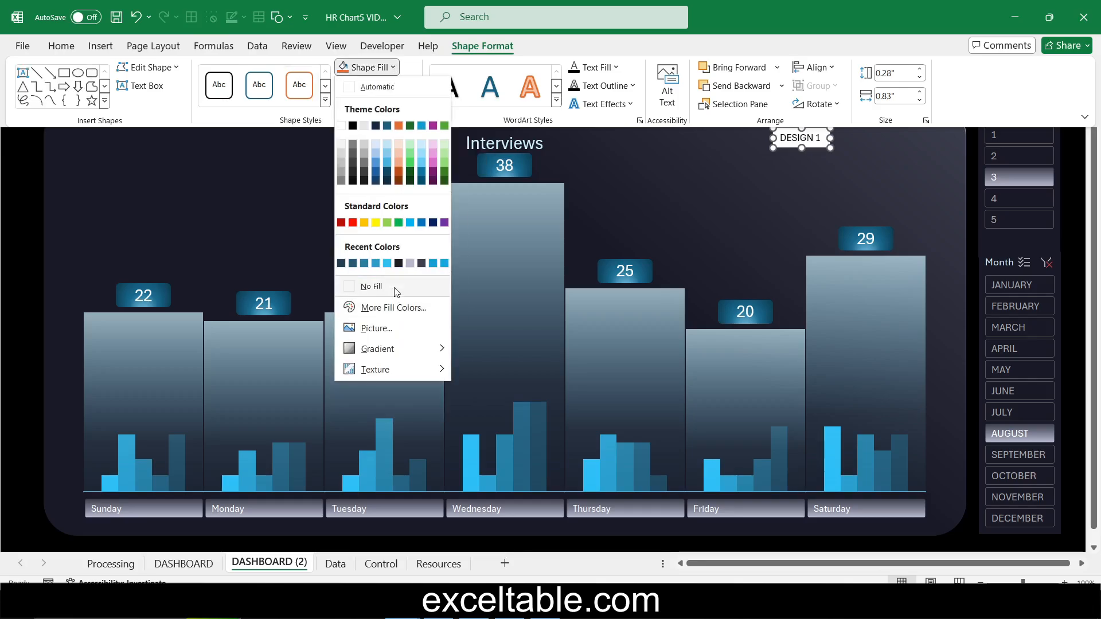
pyautogui.click(394, 288)
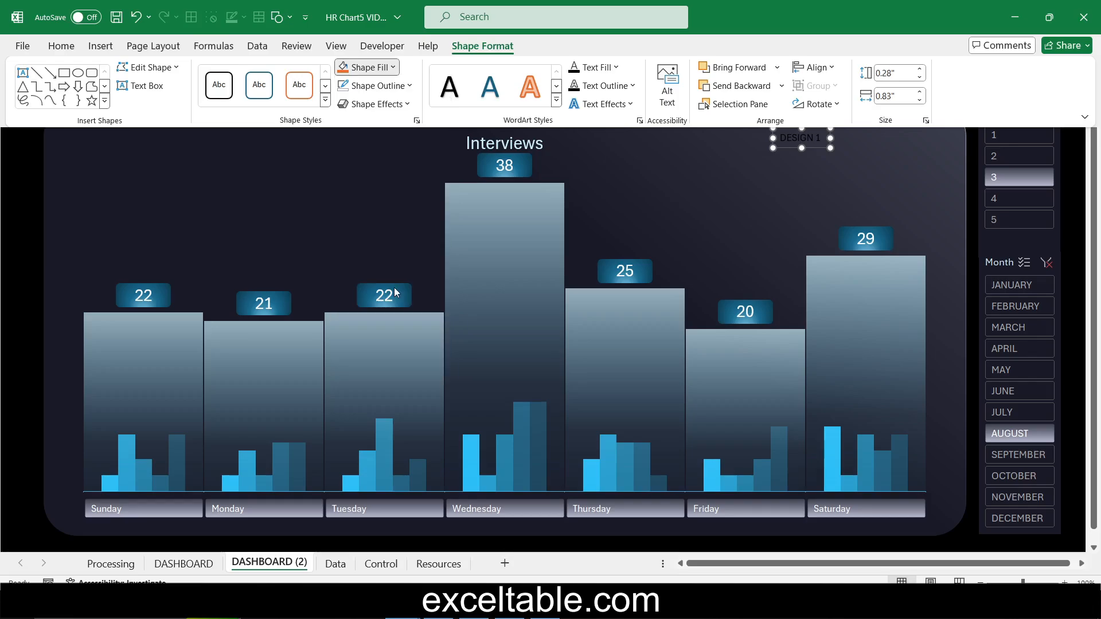
# - Set the DESIGN 1 text color to light gray and collapse the ribbon
pyautogui.click(62, 46)
pyautogui.click(236, 98)
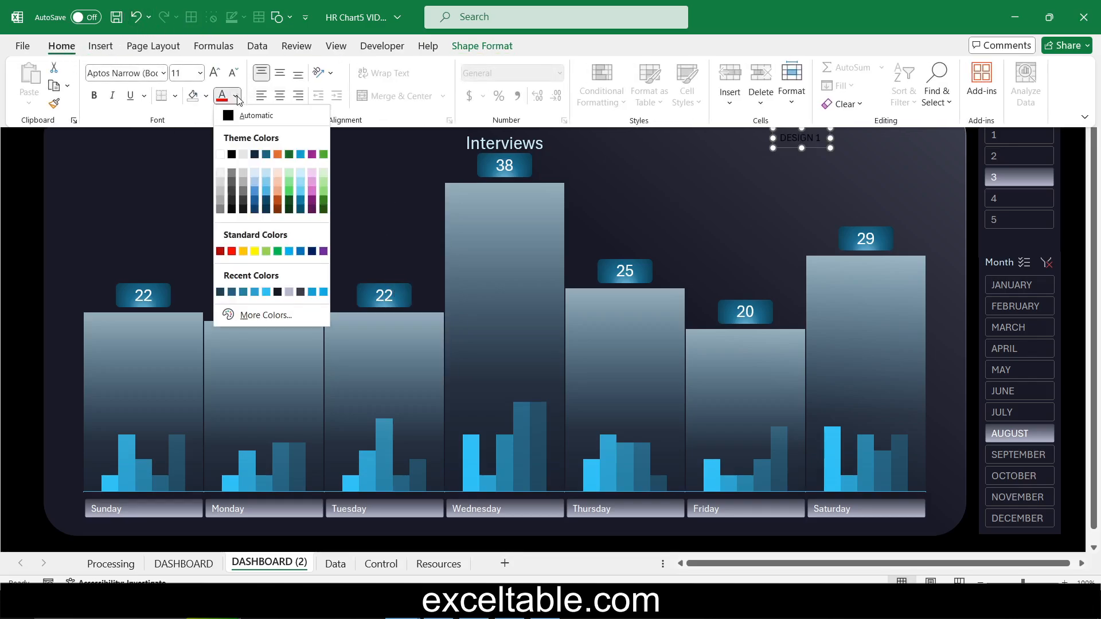
pyautogui.click(220, 191)
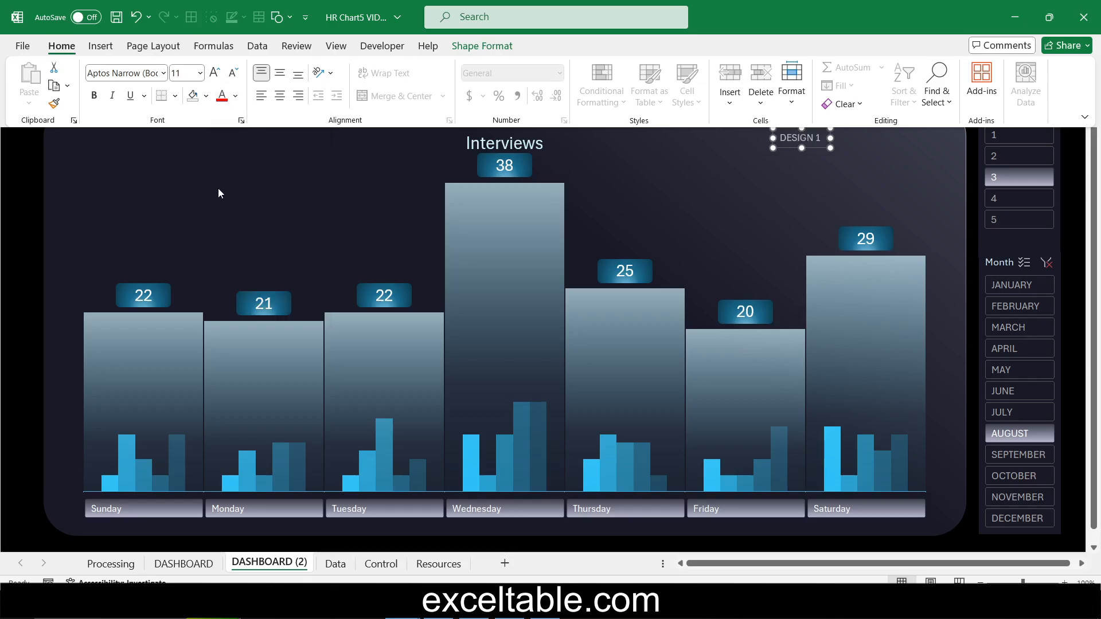
pyautogui.hotkey('ctrl', 'F1')
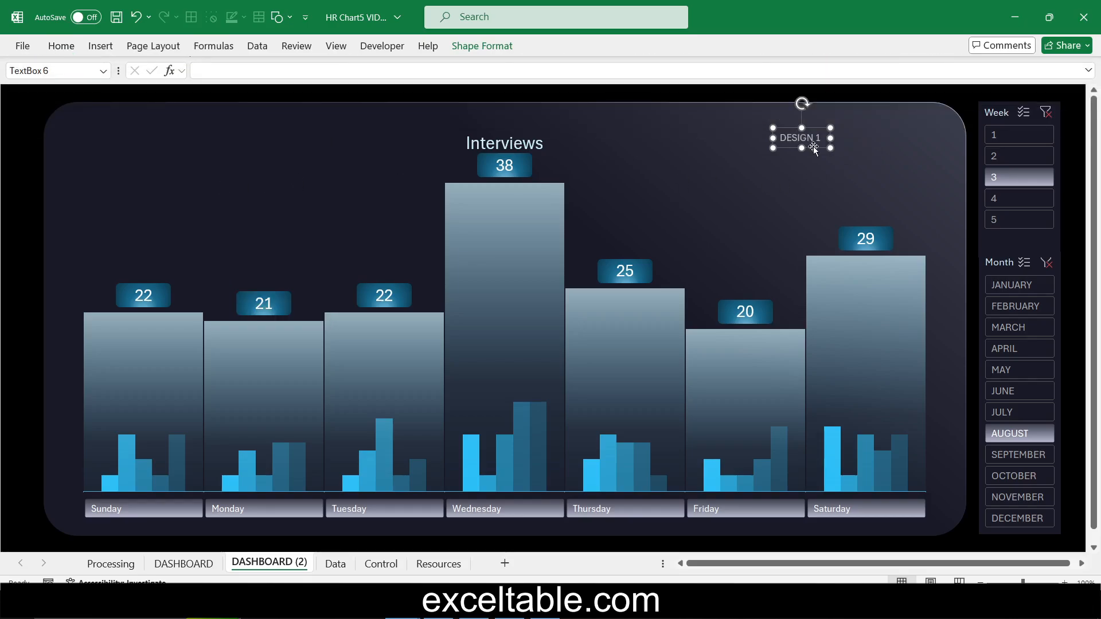
# - Duplicate the DESIGN 1 text box beside the original as "DESIGN 2" and color the copy's text light blue
pyautogui.moveTo(814, 147); pyautogui.dragTo(874, 146)
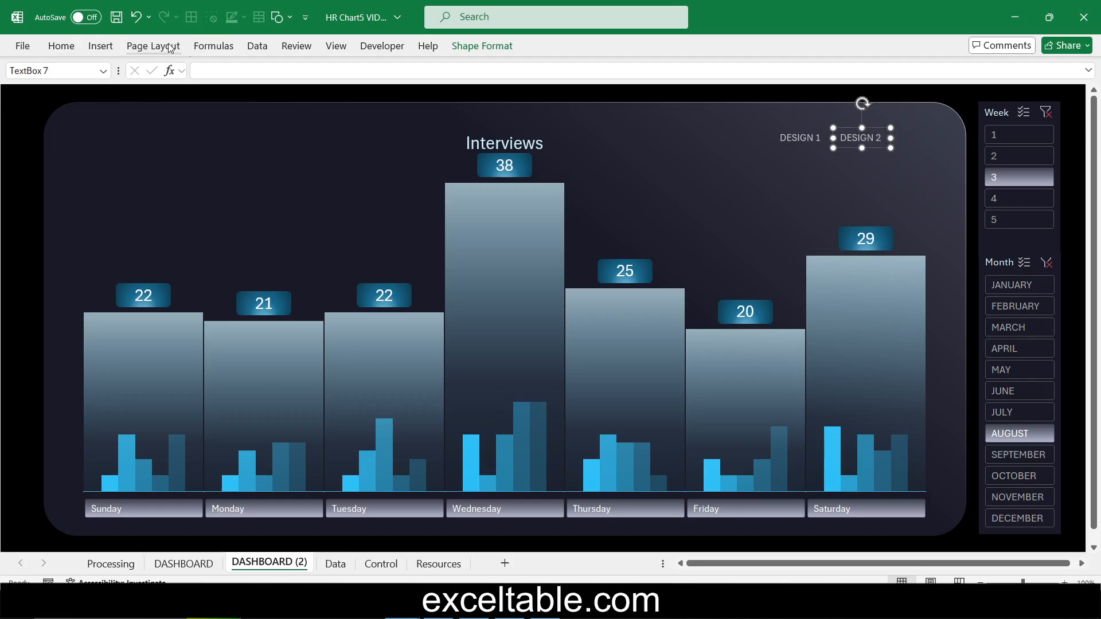
pyautogui.click(60, 45)
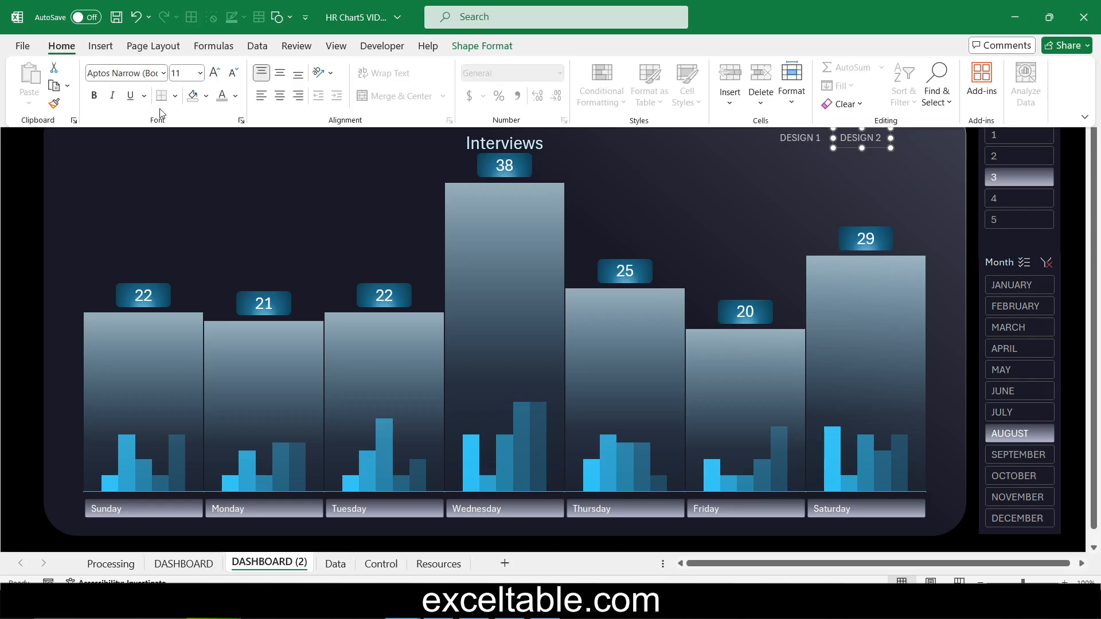
pyautogui.click(236, 96)
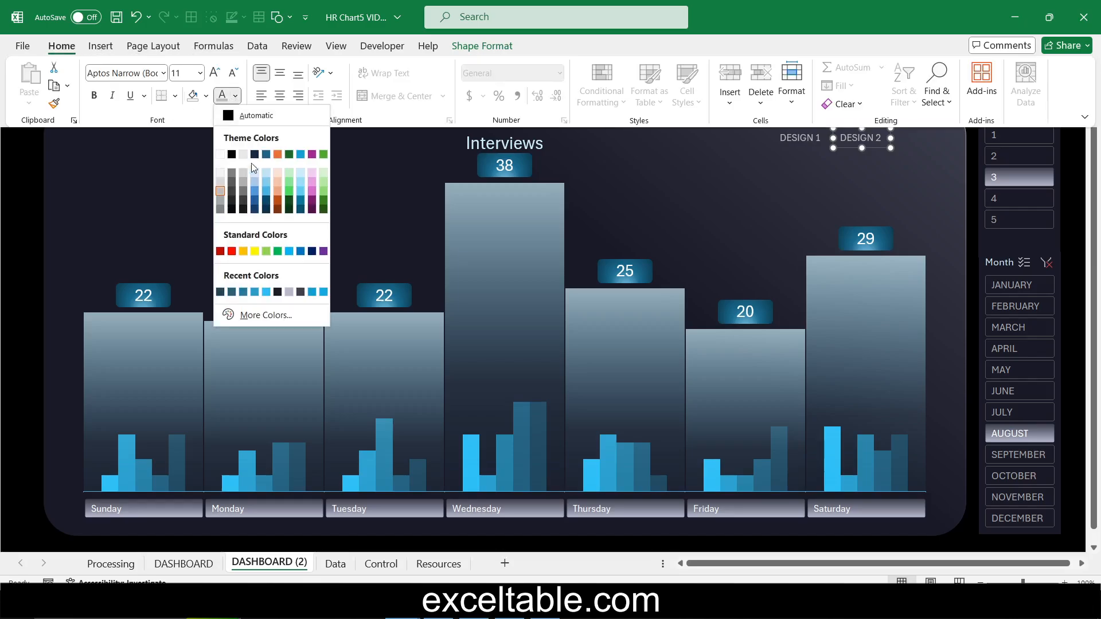
pyautogui.click(265, 192)
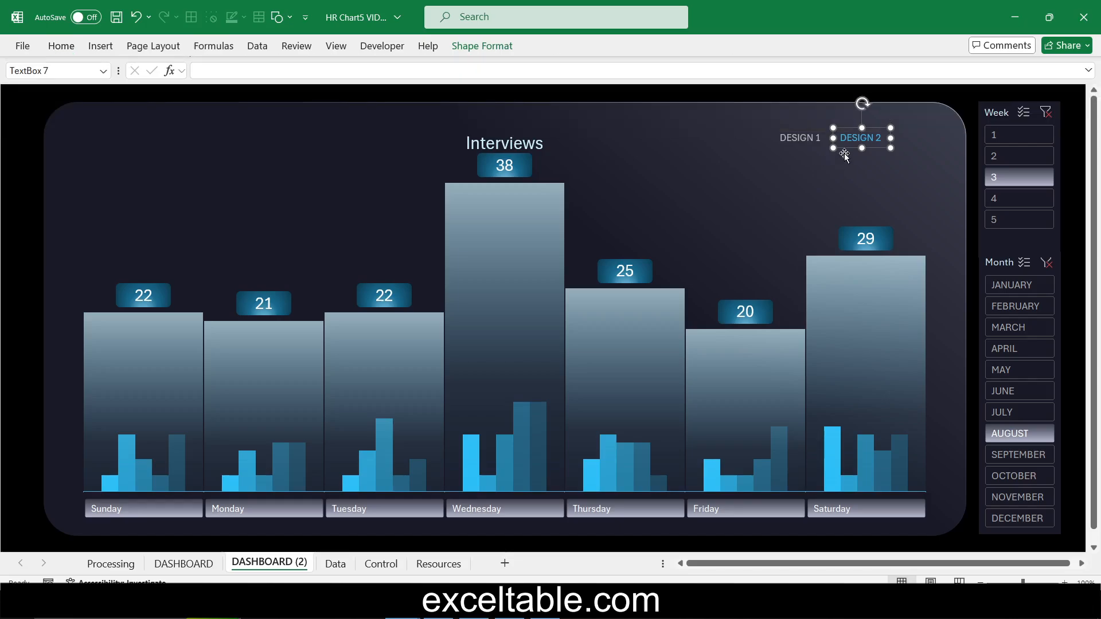
# - Copy both design labels onto the DASHBOARD sheet and recolor them there, with DESIGN 1 in light blue and DESIGN 2 in light gray
pyautogui.click(805, 138)
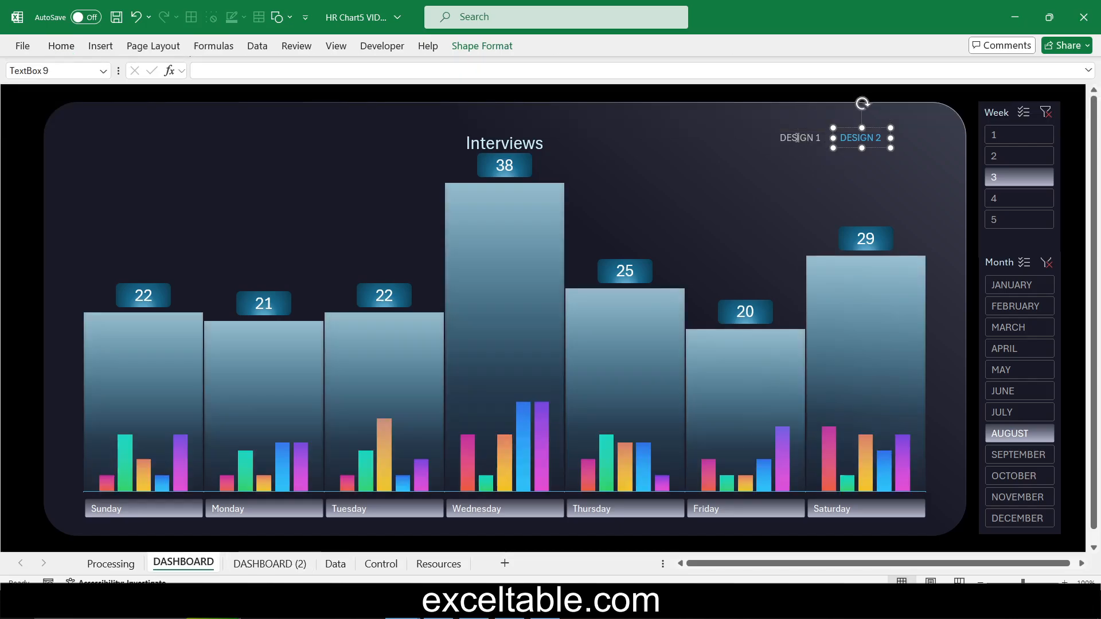
pyautogui.click(60, 46)
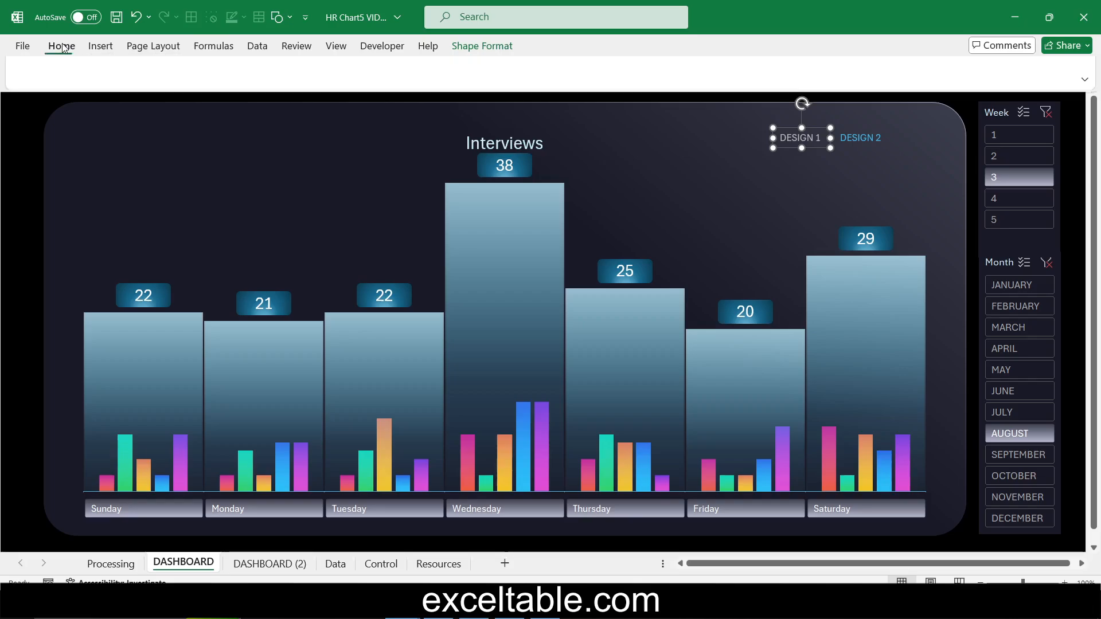
pyautogui.click(862, 141)
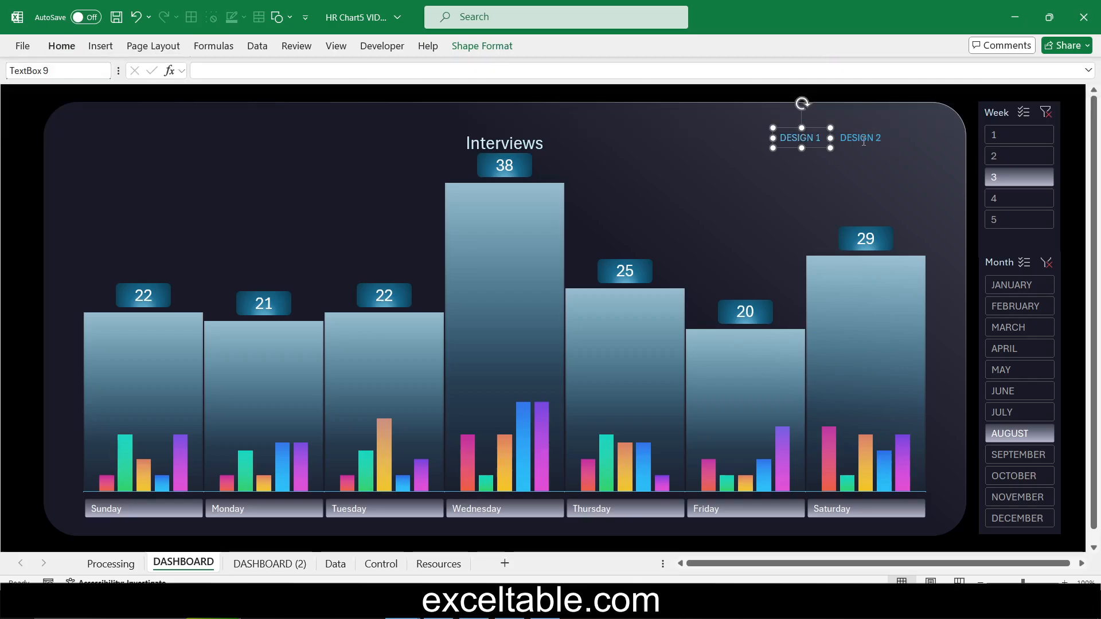
pyautogui.click(863, 140)
pyautogui.click(60, 46)
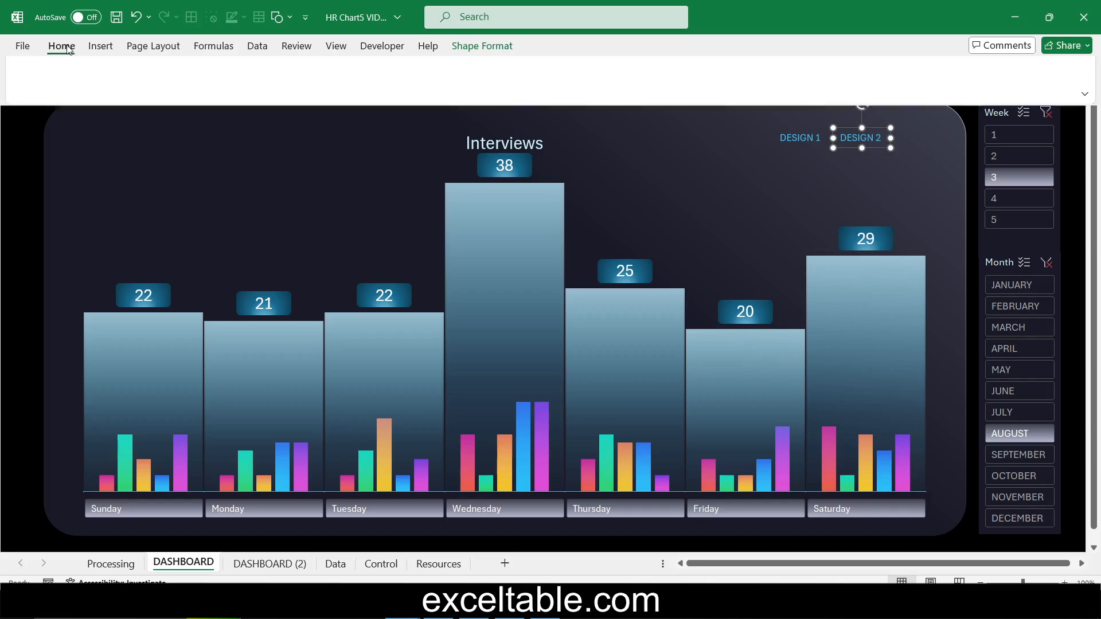
pyautogui.click(235, 95)
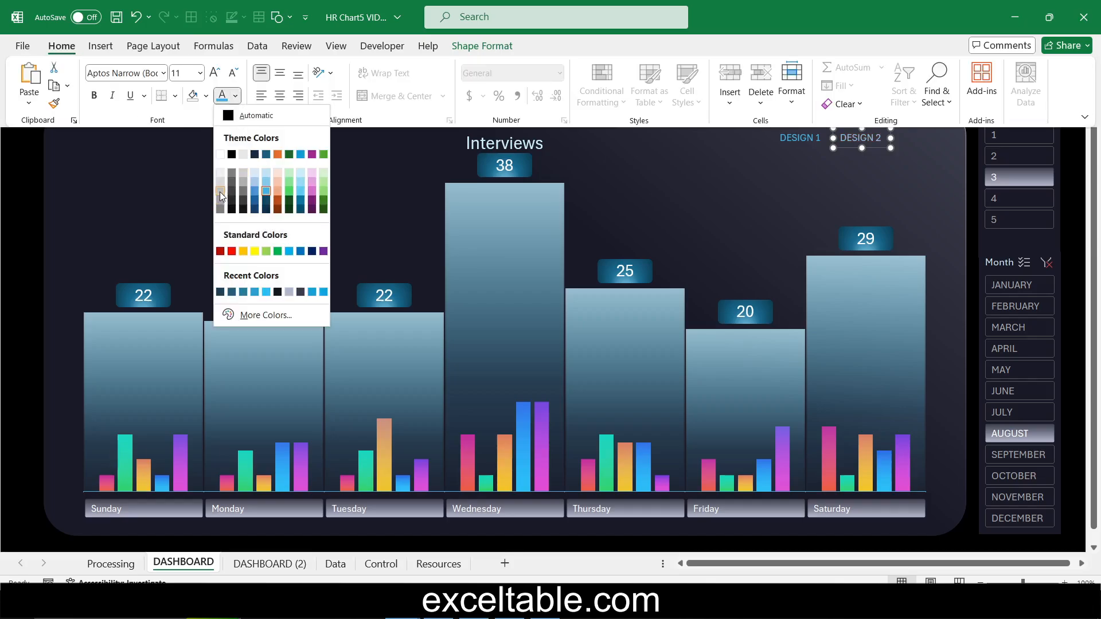
pyautogui.click(220, 200)
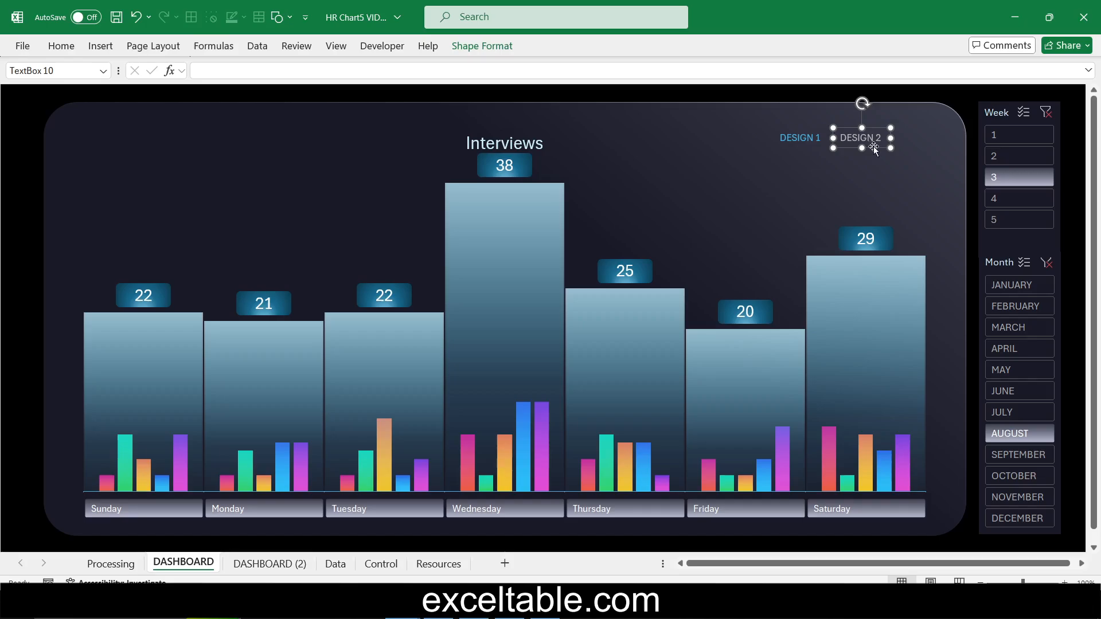
# - Link the DESIGN 2 text box on the DASHBOARD sheet to cell C3 of the DASHBOARD (2) sheet
pyautogui.rightClick(873, 146)
pyautogui.press('Escape')
pyautogui.hotkey('ctrl', 'k')
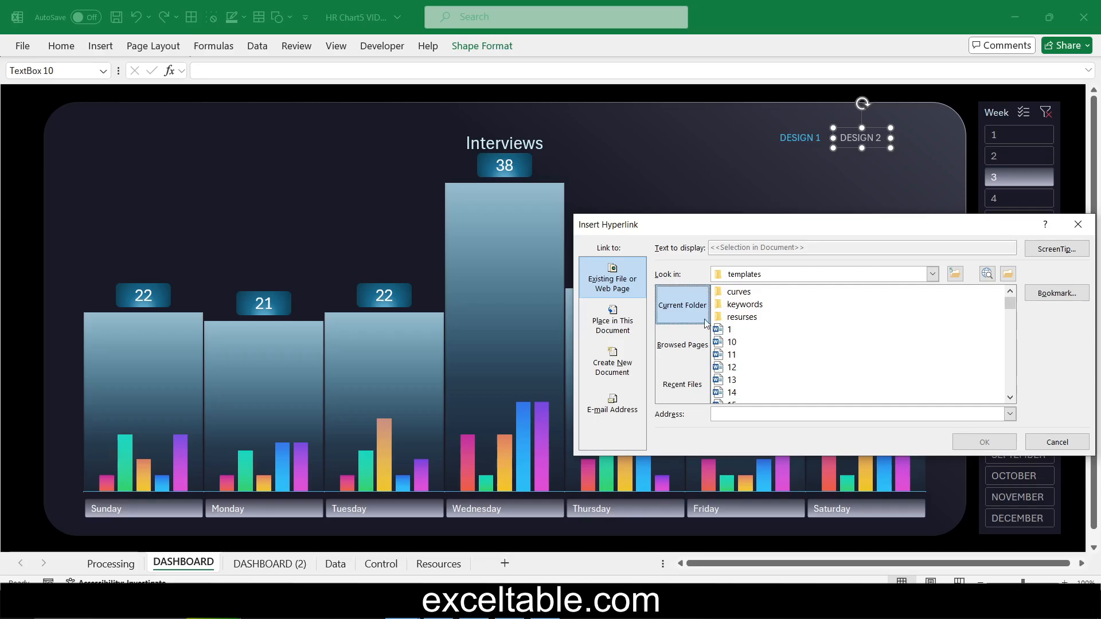
pyautogui.click(613, 325)
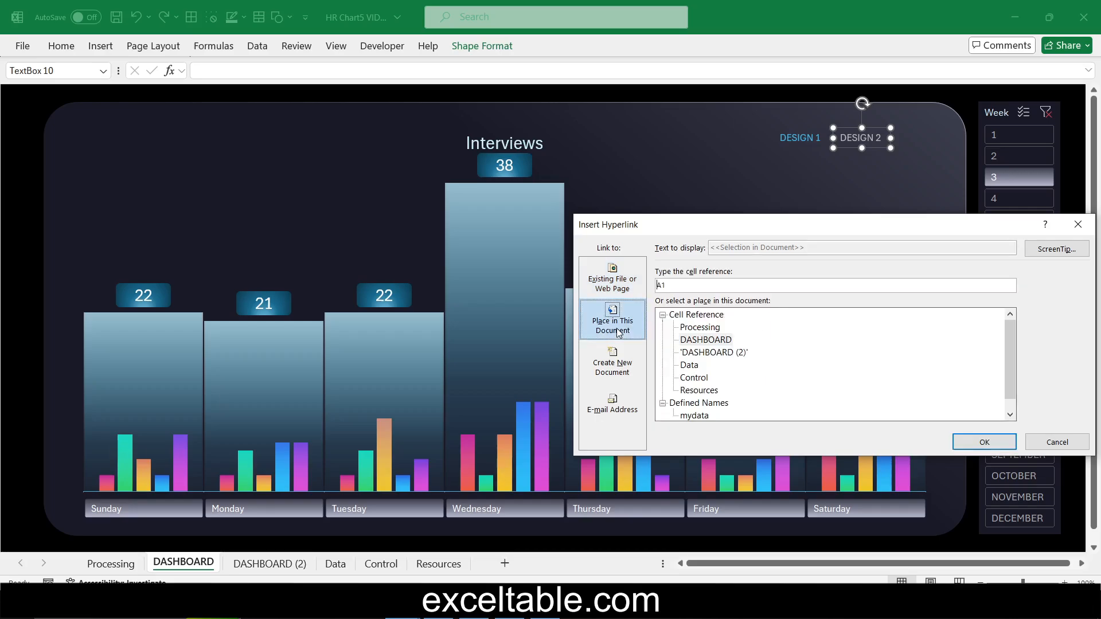
pyautogui.click(712, 352)
pyautogui.moveTo(660, 285); pyautogui.dragTo(658, 288)
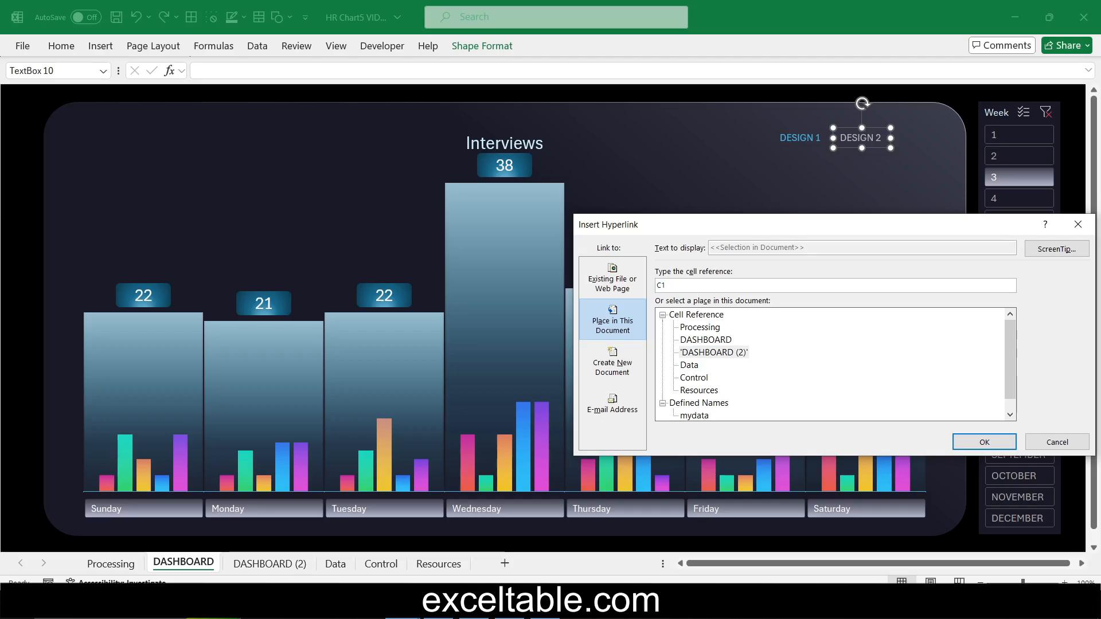
pyautogui.write('C3')
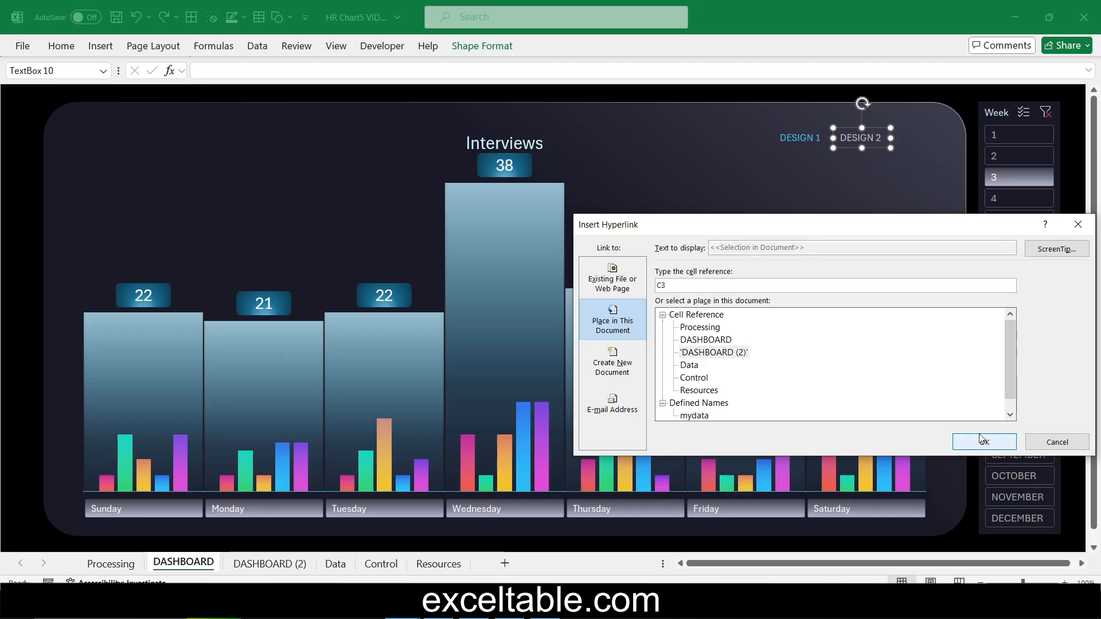
pyautogui.click(983, 441)
pyautogui.click(850, 178)
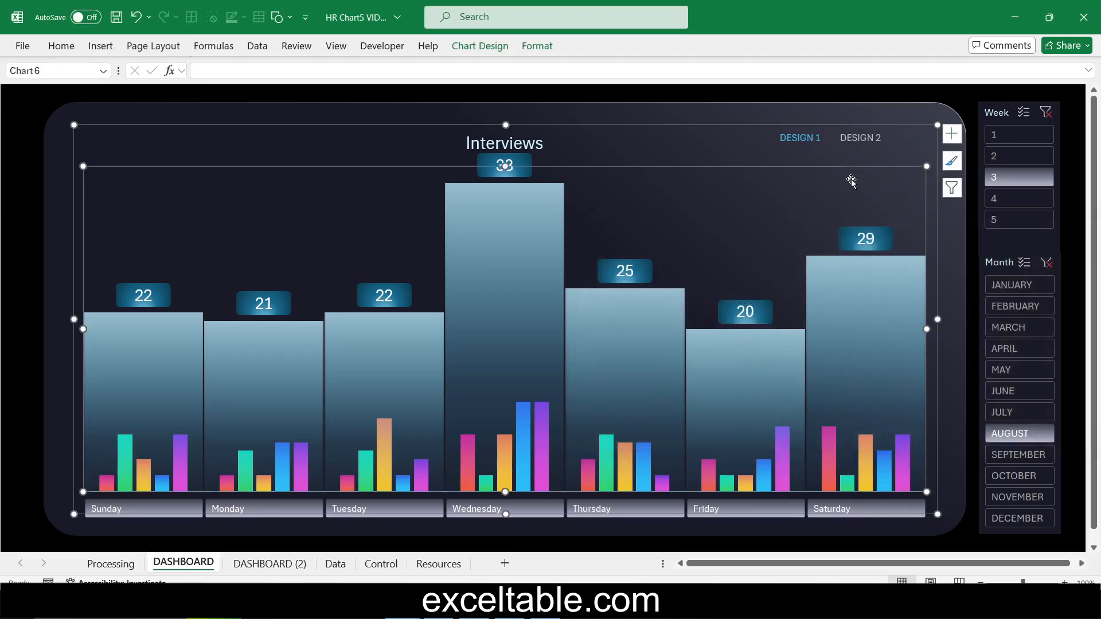
pyautogui.click(858, 112)
# - Follow the DESIGN 2 link and link the DESIGN 1 text box on that sheet to cell C3 of DASHBOARD
pyautogui.click(854, 139)
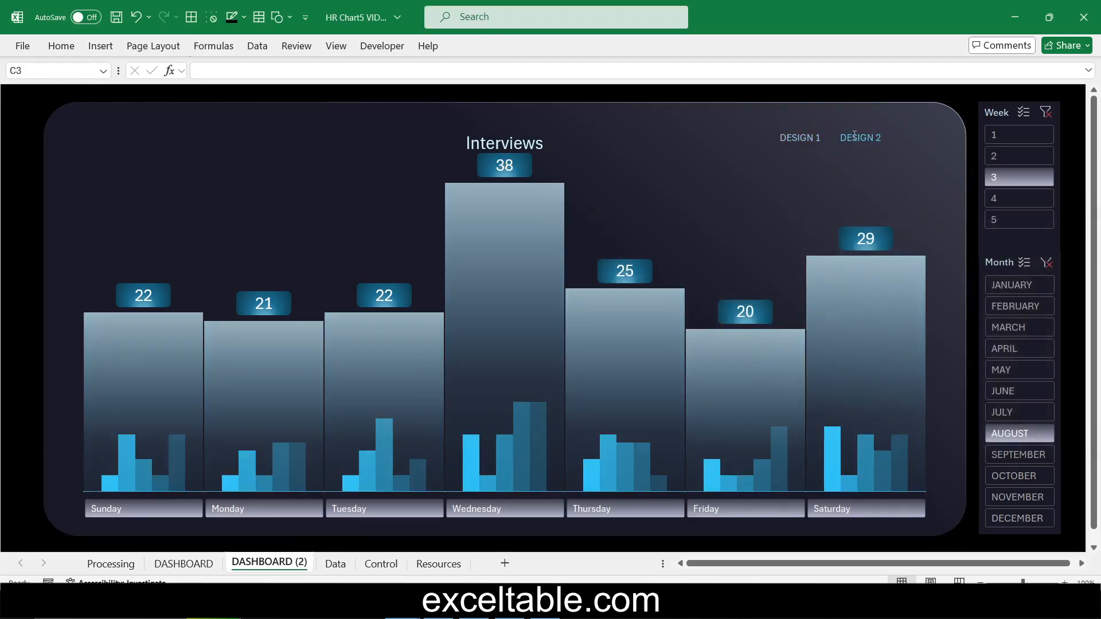
pyautogui.keyDown('ctrl'); pyautogui.click(792, 139); pyautogui.keyUp('ctrl')
pyautogui.rightClick(813, 150)
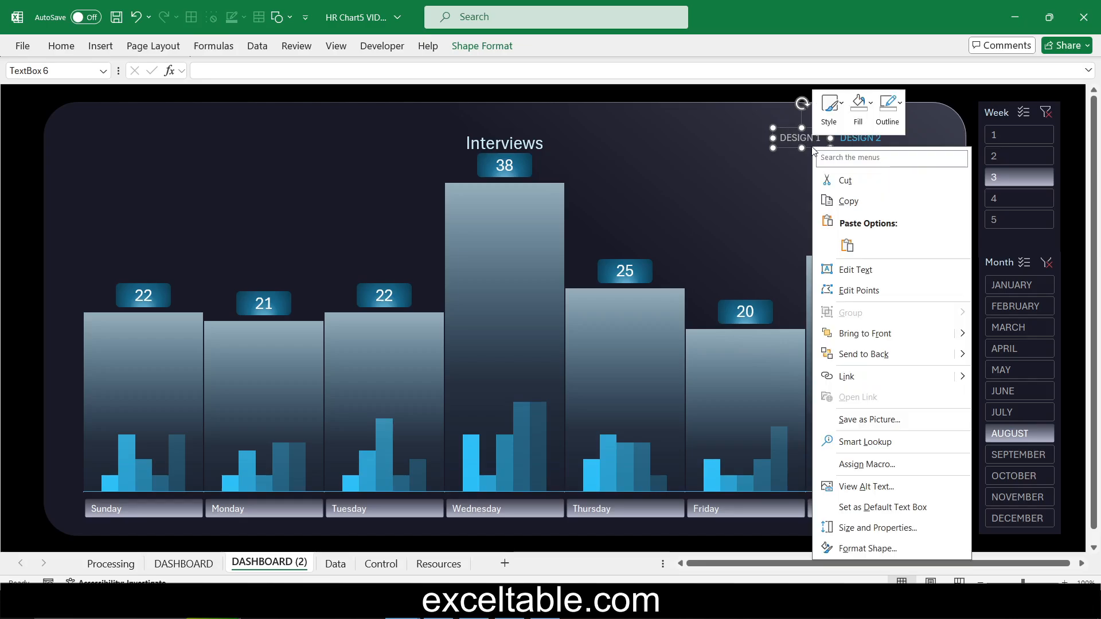
pyautogui.click(821, 374)
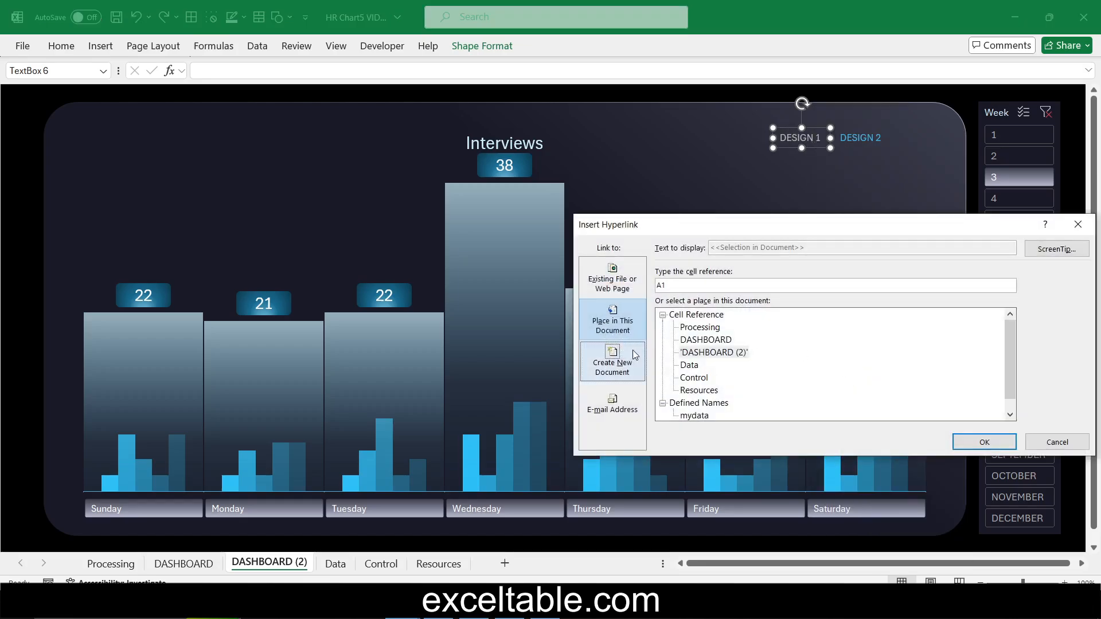
pyautogui.click(706, 342)
pyautogui.moveTo(677, 286); pyautogui.dragTo(648, 290)
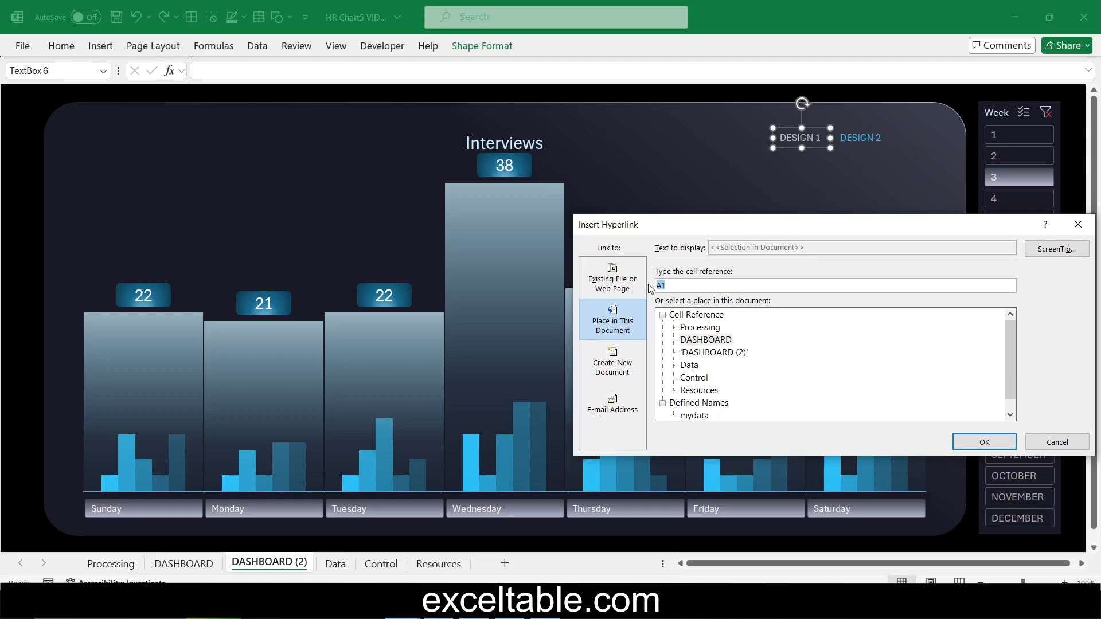
pyautogui.write('C3')
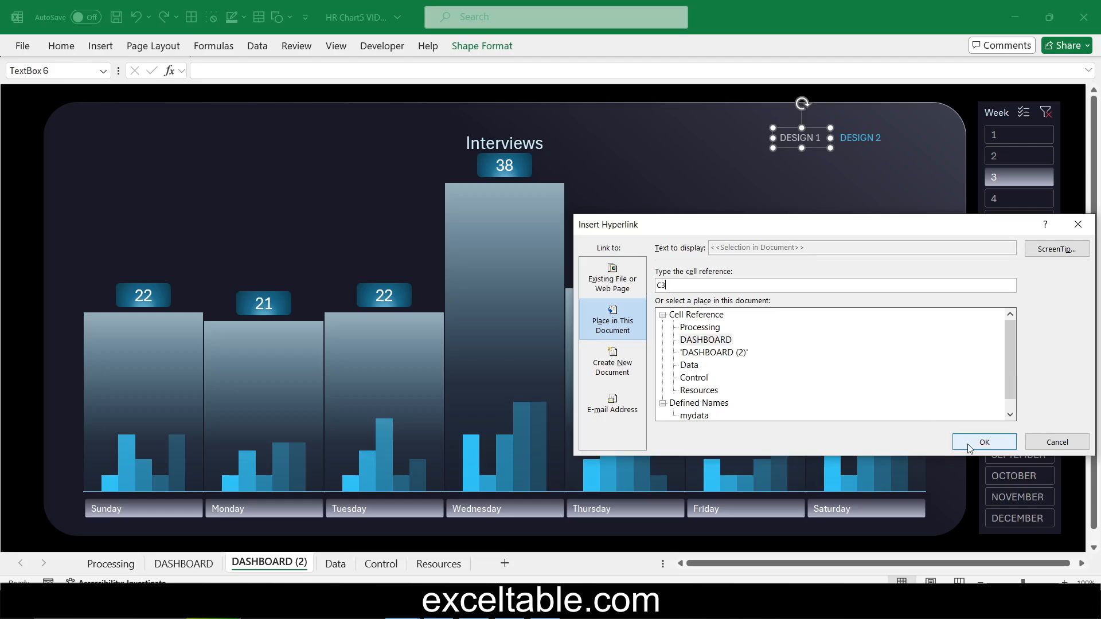
pyautogui.click(984, 442)
# - Include the Top series in the data source of the Interviews chart on DASHBOARD (2)
pyautogui.click(531, 247)
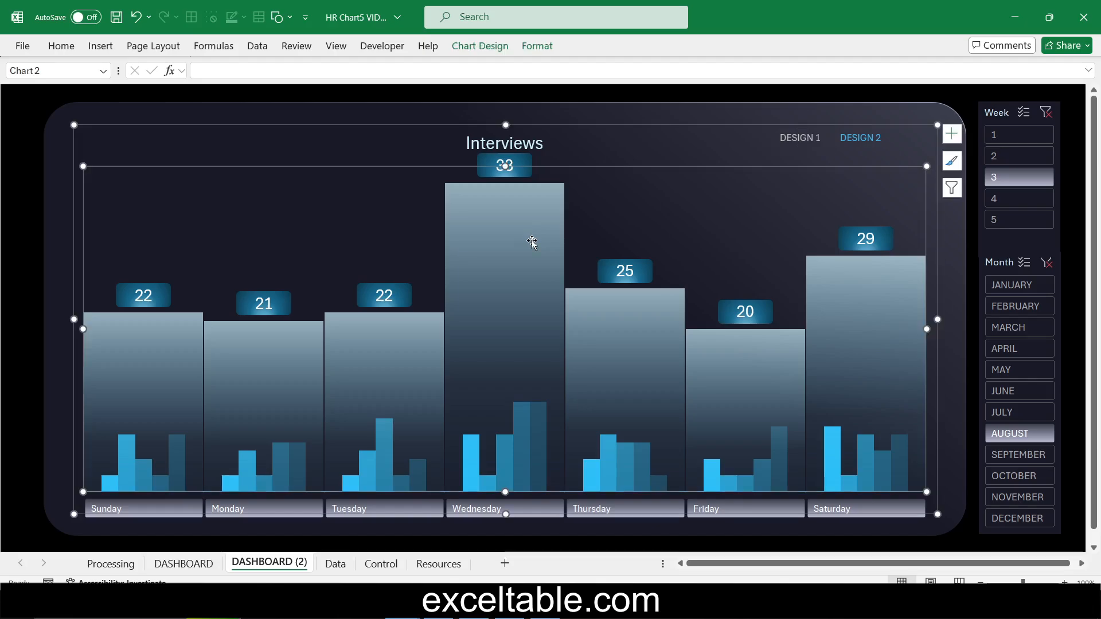
pyautogui.click(500, 46)
pyautogui.click(738, 81)
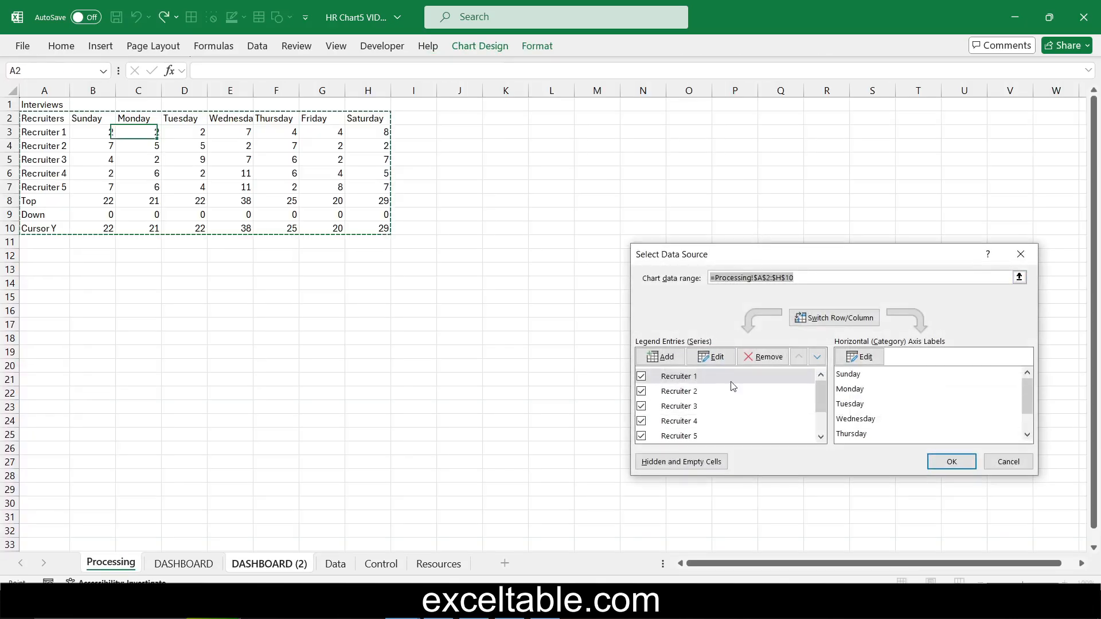
pyautogui.moveTo(822, 395); pyautogui.dragTo(822, 423)
pyautogui.click(640, 406)
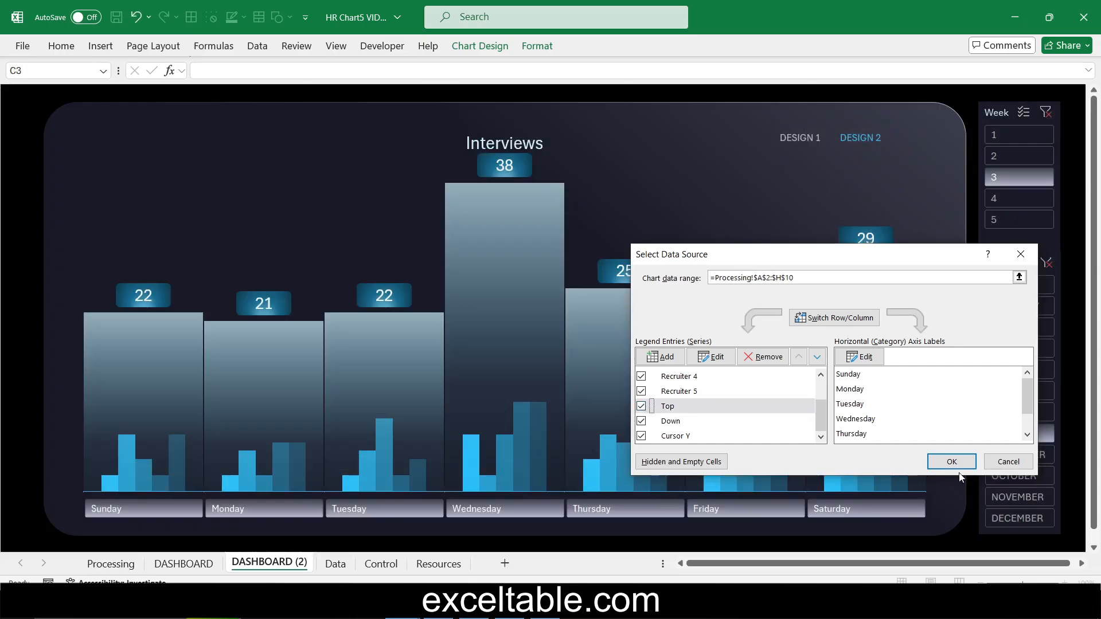
pyautogui.click(942, 460)
pyautogui.click(32, 377)
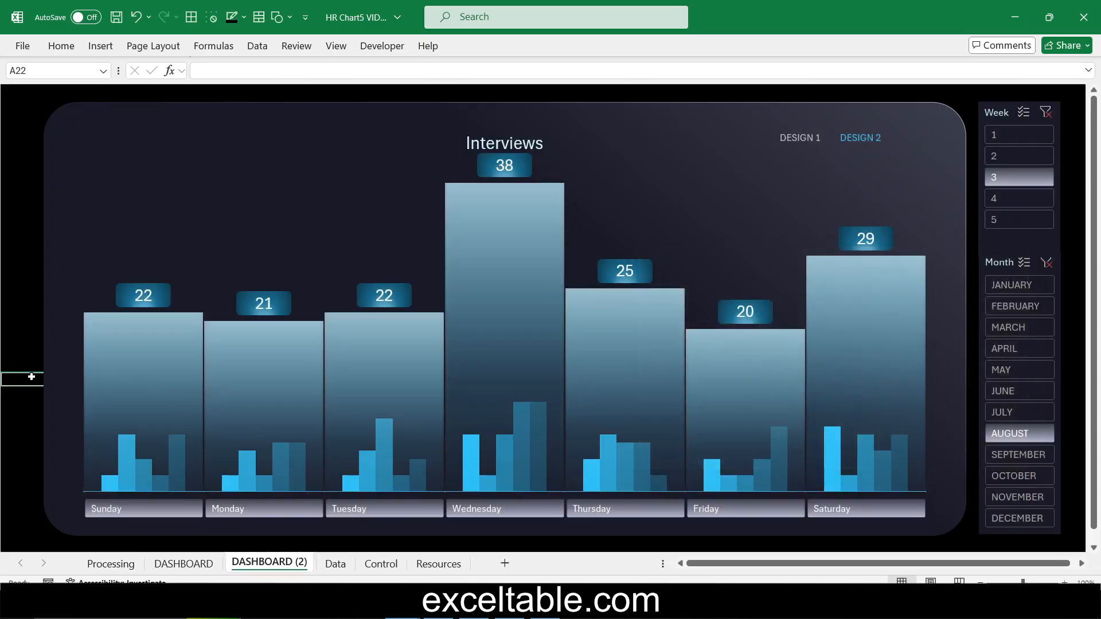
# - Test the navigation by switching back and forth between the two dashboards with the DESIGN 1 and DESIGN 2 links
pyautogui.click(797, 139)
pyautogui.click(858, 143)
pyautogui.click(814, 143)
pyautogui.click(847, 142)
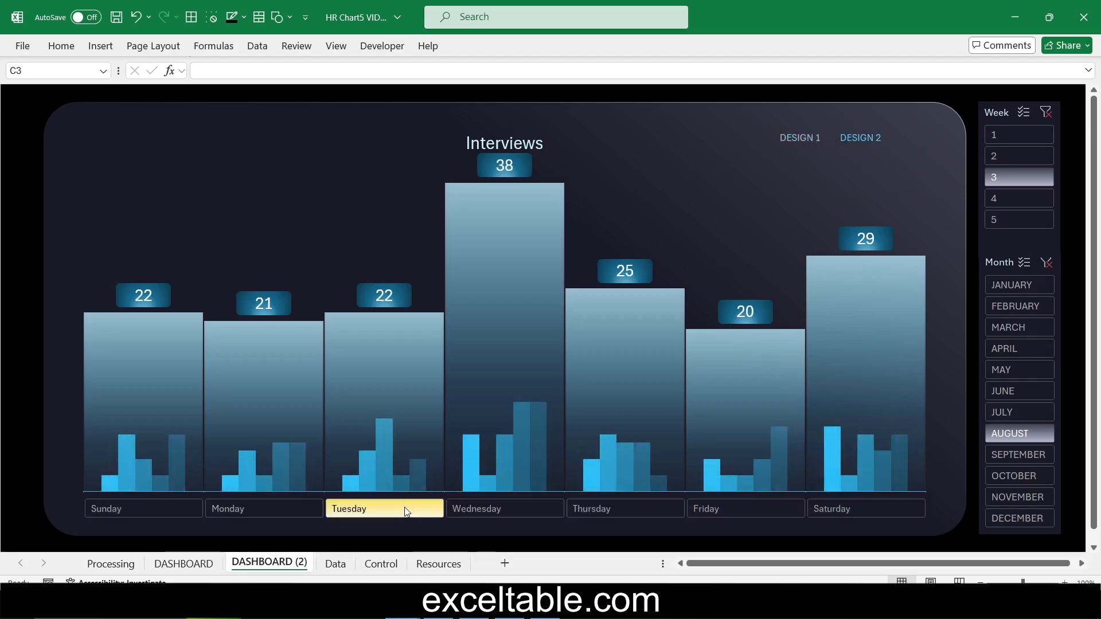
# - Check the day filter with Thursday, Monday and Friday on DESIGN 2, and with Thursday and Friday on DESIGN 1
pyautogui.moveTo(612, 518)
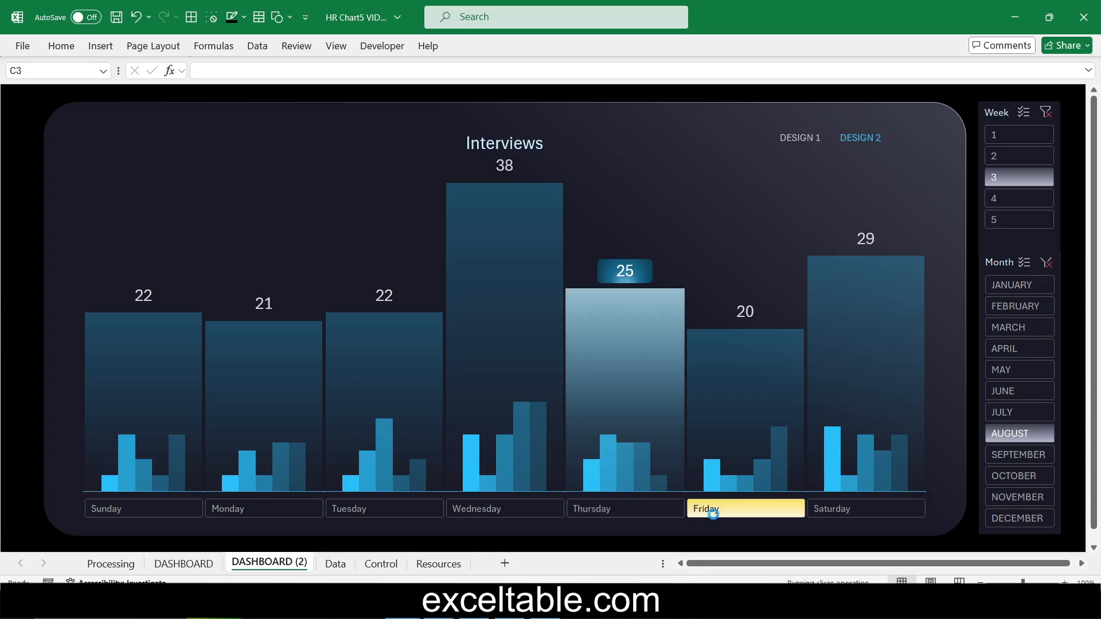
pyautogui.moveTo(274, 520)
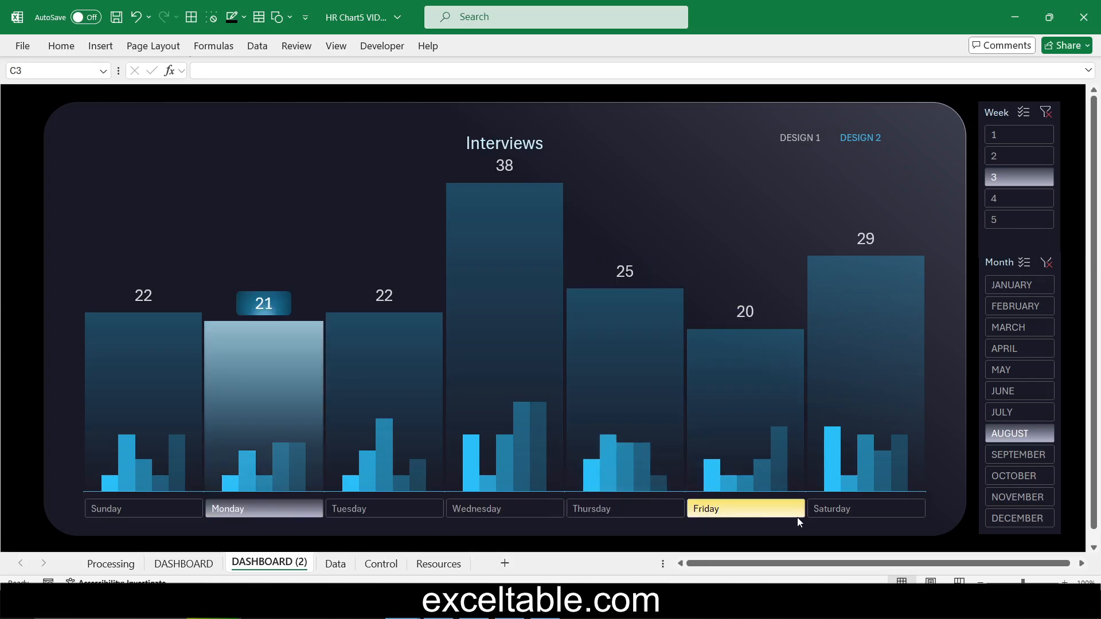
pyautogui.moveTo(786, 518)
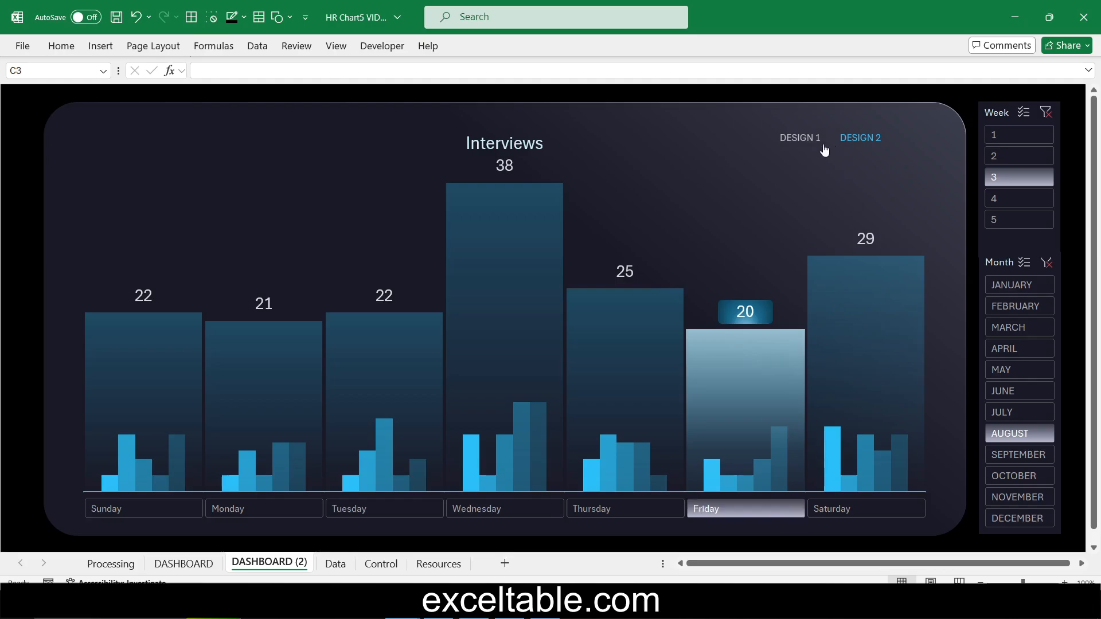
pyautogui.click(795, 141)
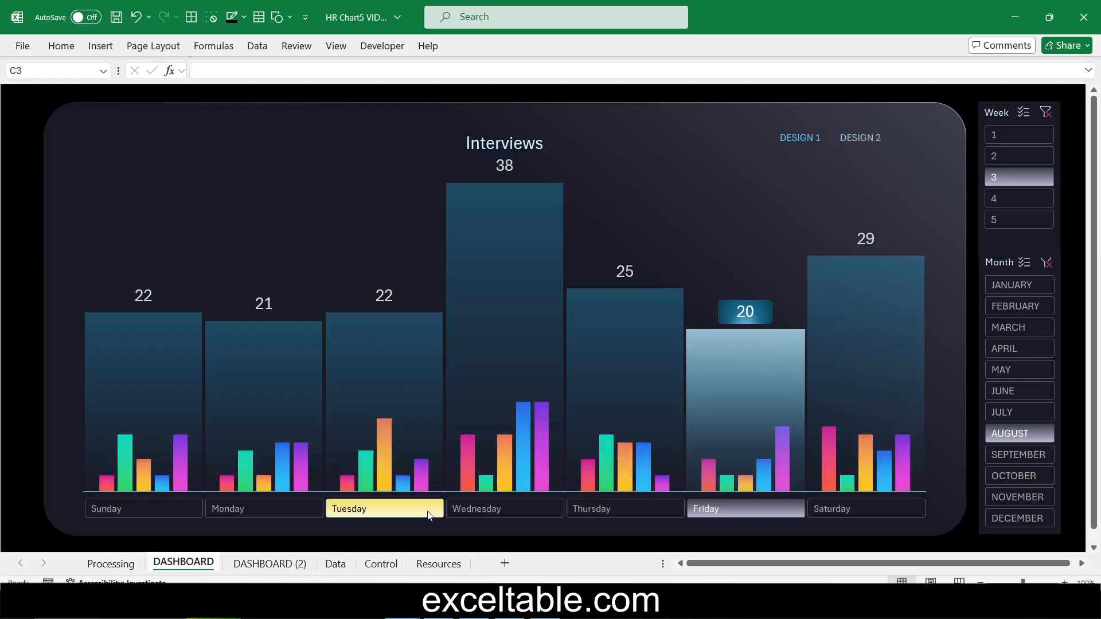
pyautogui.moveTo(629, 515)
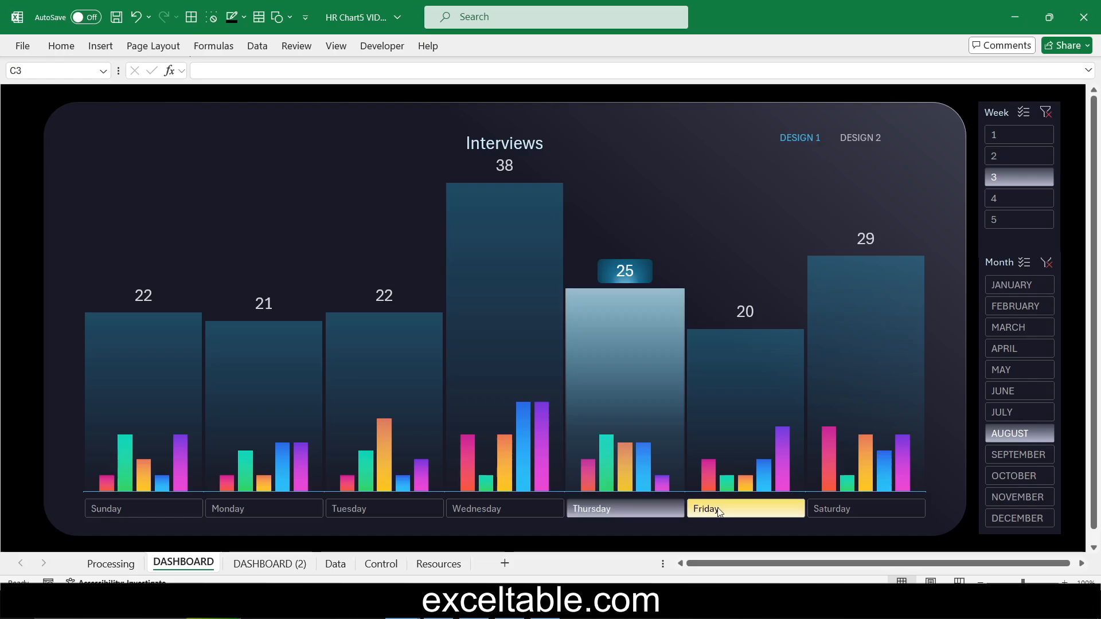
pyautogui.moveTo(725, 512)
# - Check the day filter with Tuesday on DESIGN 2 and with the Monday to Thursday range on DESIGN 1
pyautogui.click(861, 147)
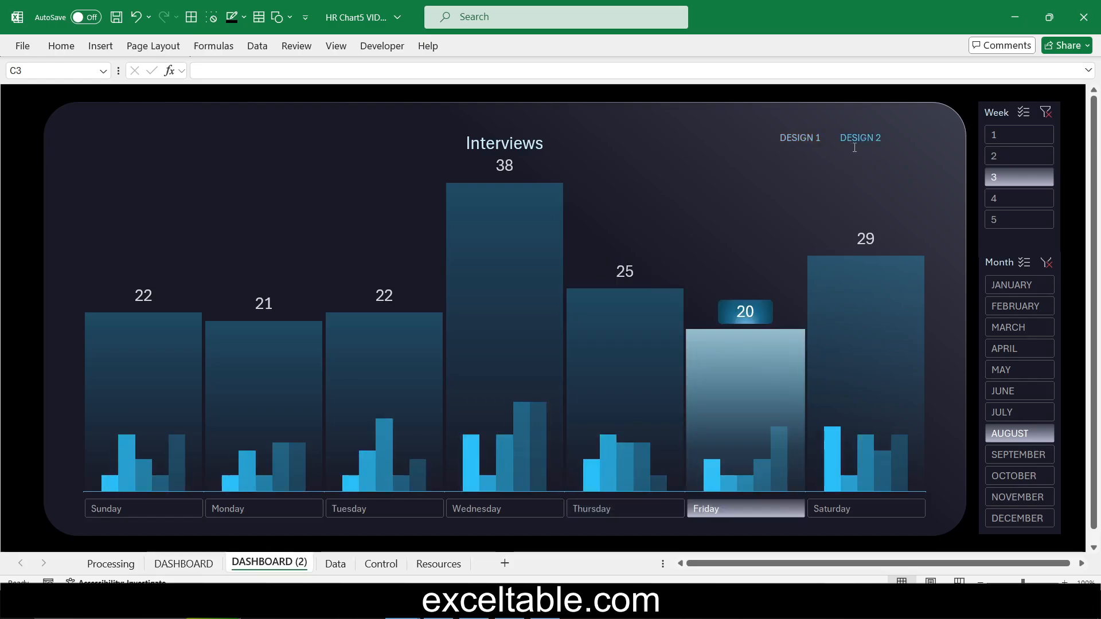
pyautogui.moveTo(421, 511)
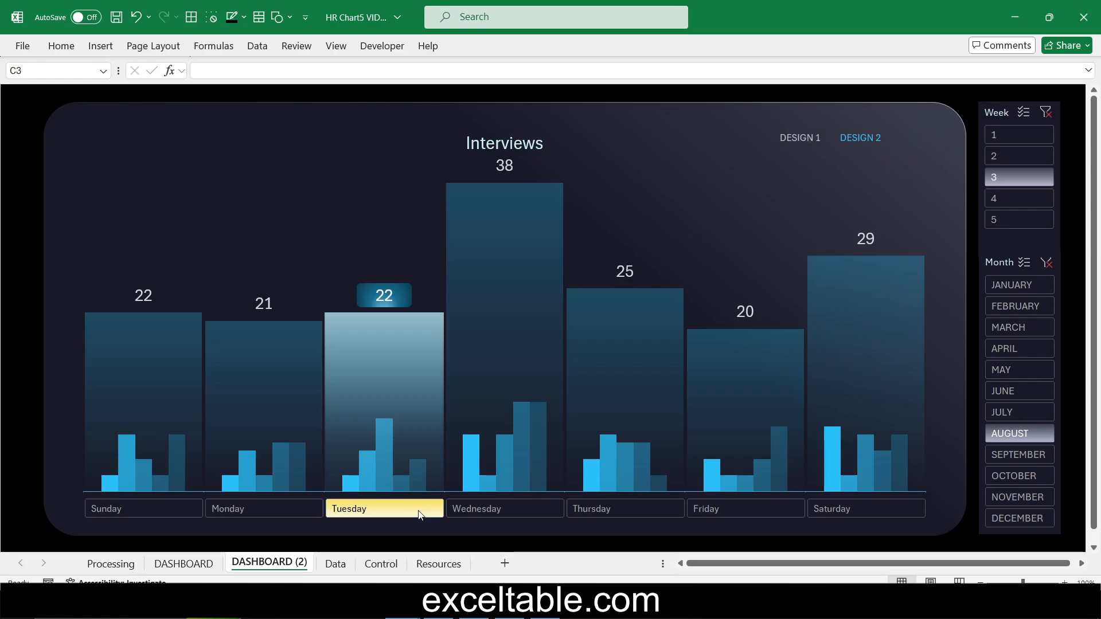
pyautogui.click(808, 132)
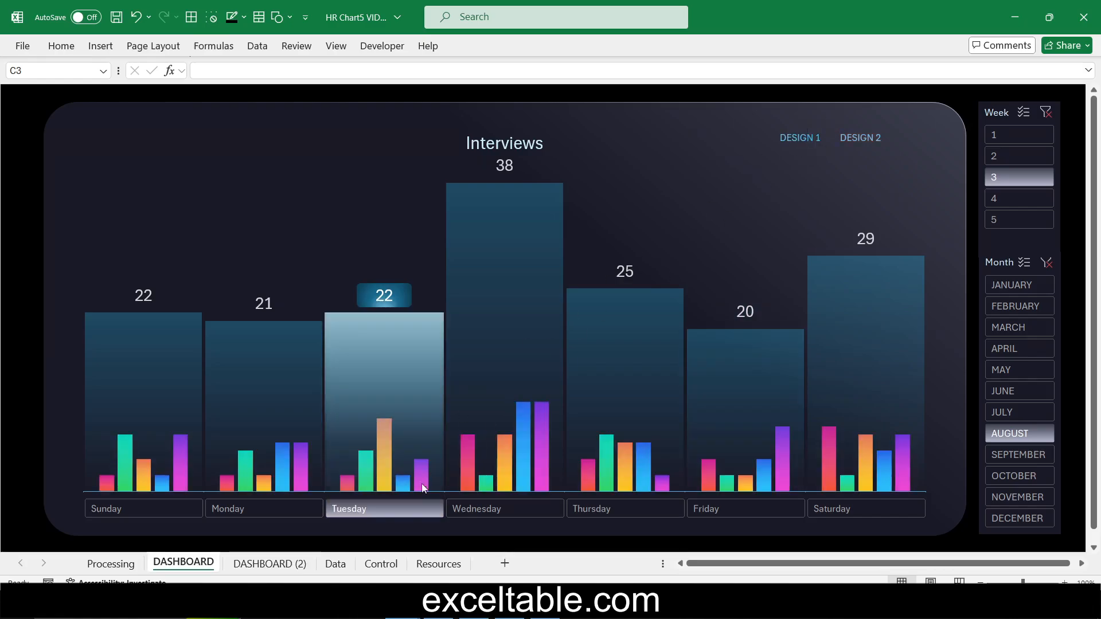
pyautogui.moveTo(292, 518); pyautogui.dragTo(651, 513)
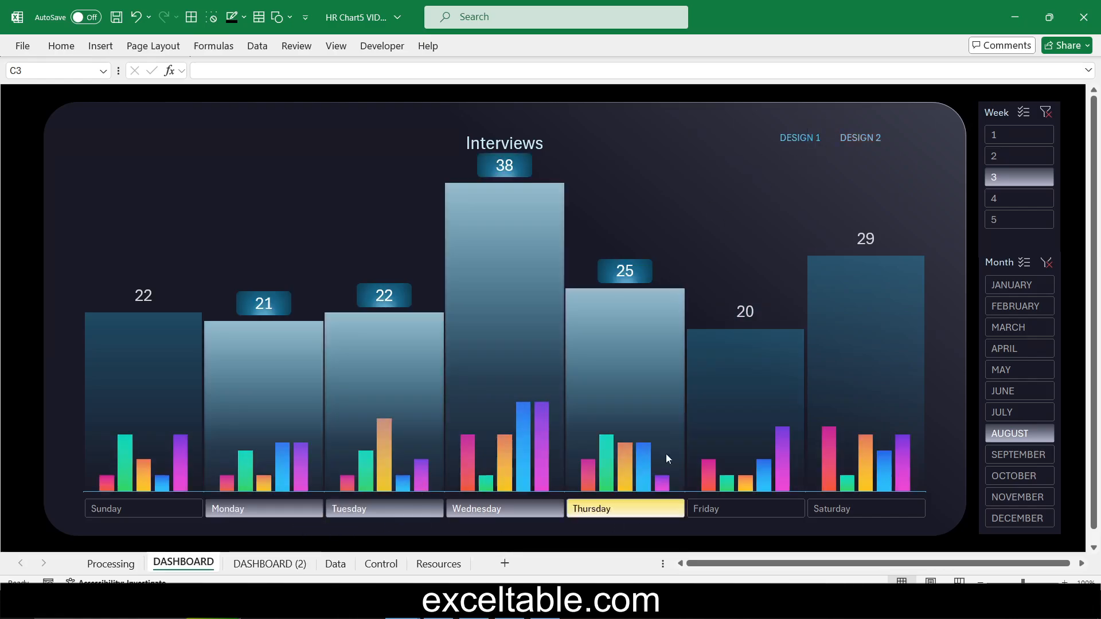
# - Return to DESIGN 2 and filter the chart by Friday, Thursday, Wednesday and Tuesday in turn
pyautogui.click(866, 139)
pyautogui.click(729, 503)
pyautogui.click(638, 512)
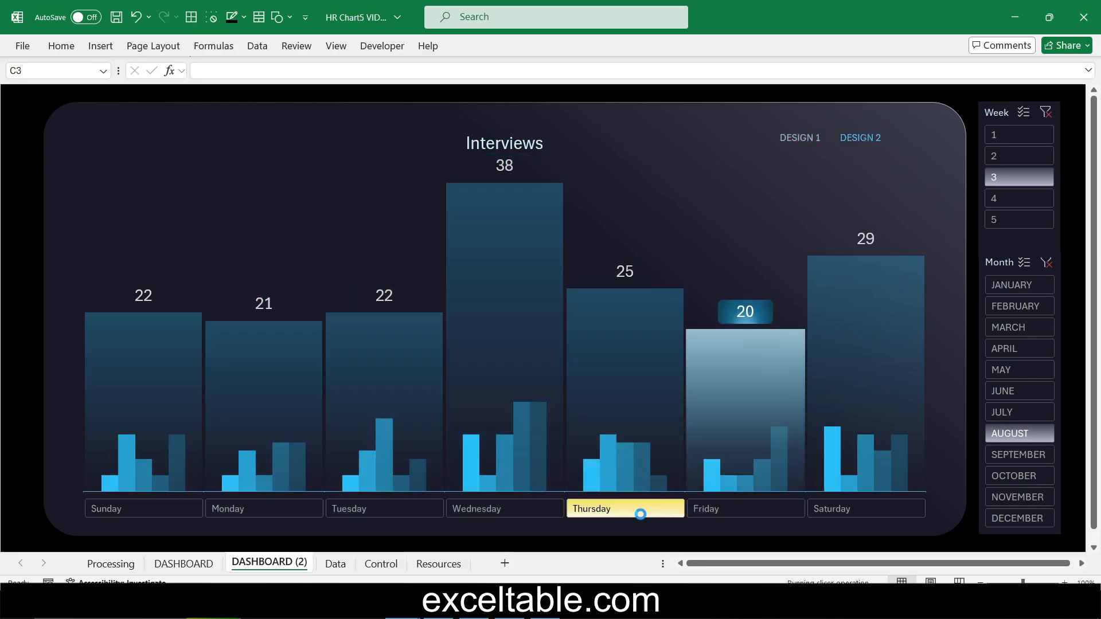
pyautogui.click(482, 510)
pyautogui.click(434, 509)
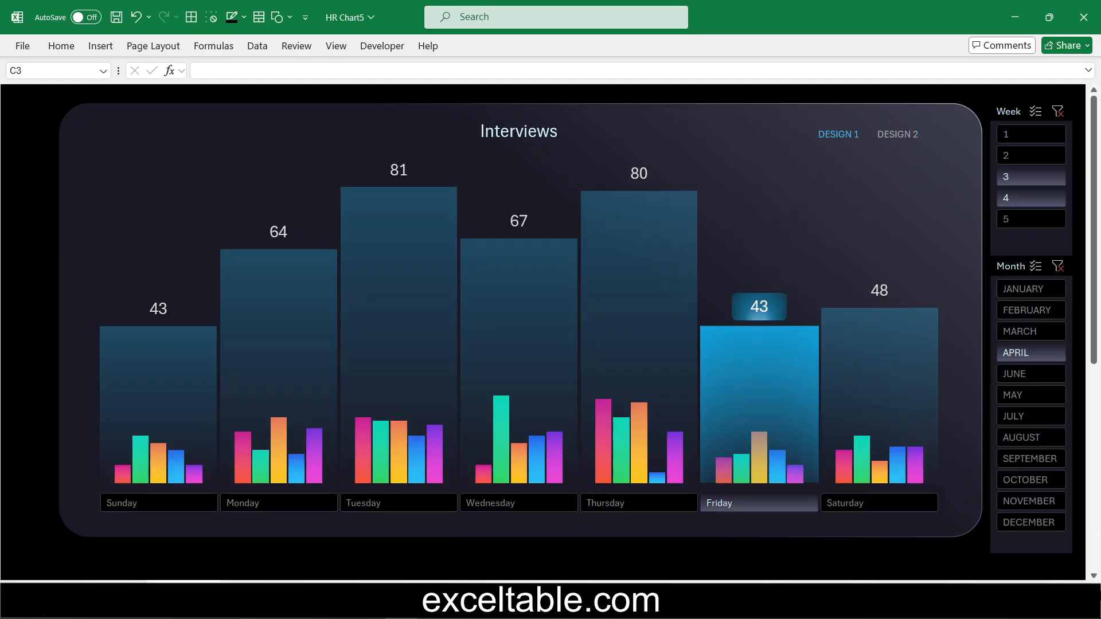
# - In the HR Chart5 workbook, highlight Wednesday, Thursday, Tuesday and Monday in turn on DESIGN 1
pyautogui.click(519, 508)
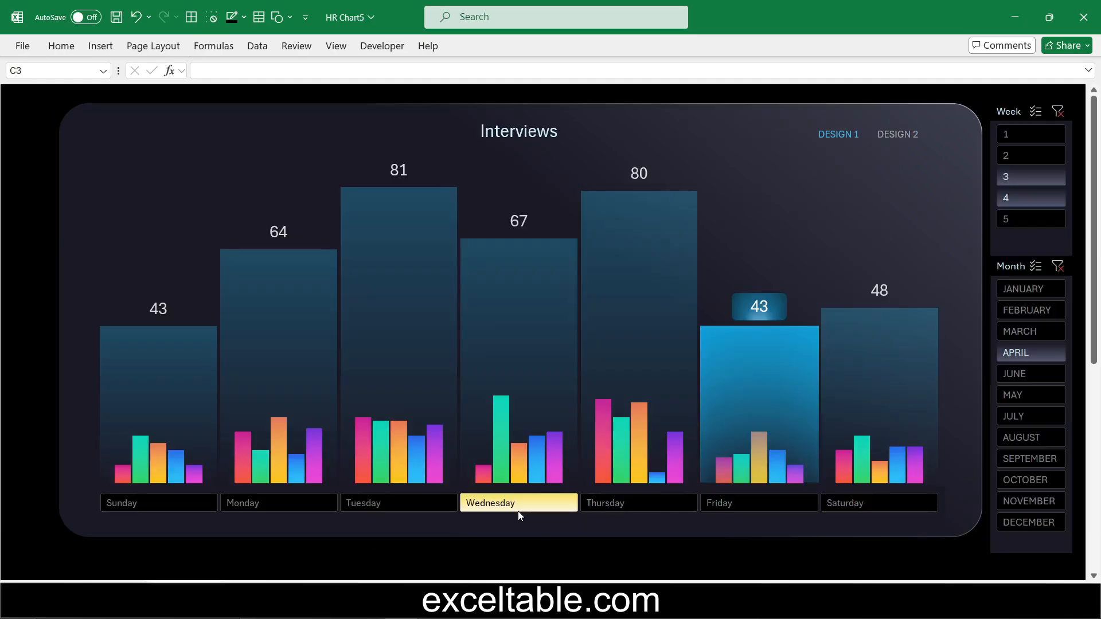
pyautogui.click(639, 507)
pyautogui.click(406, 502)
pyautogui.click(298, 498)
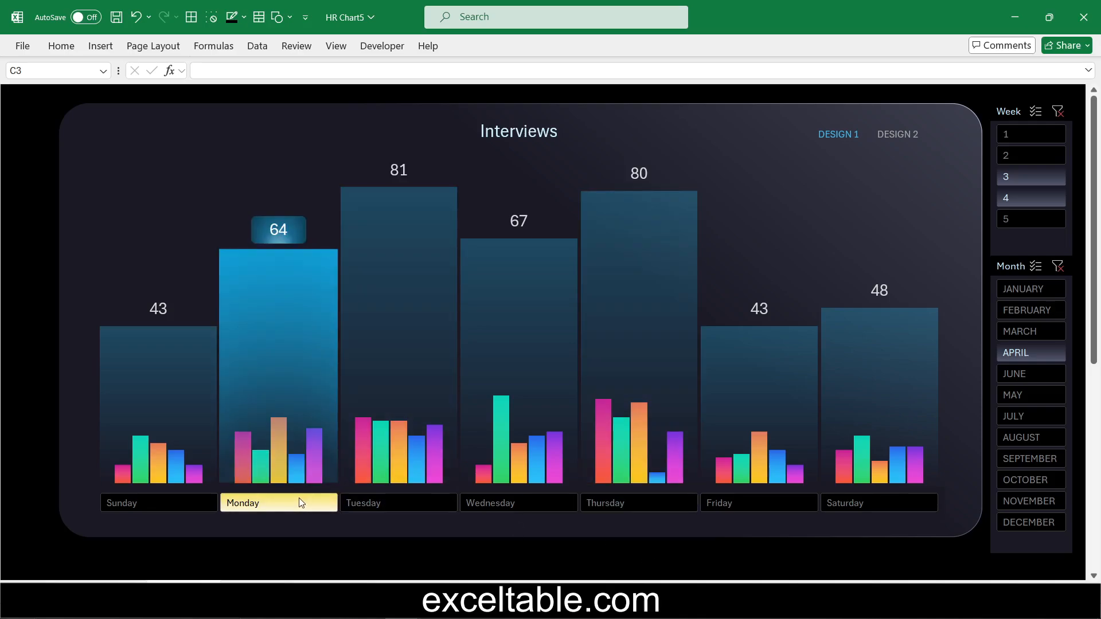
# - Try the day ranges Thursday to Saturday, Sunday to Tuesday and Tuesday to Thursday on DESIGN 1, ending with Friday alone
pyautogui.moveTo(593, 504); pyautogui.dragTo(825, 535)
pyautogui.moveTo(166, 504); pyautogui.dragTo(430, 509)
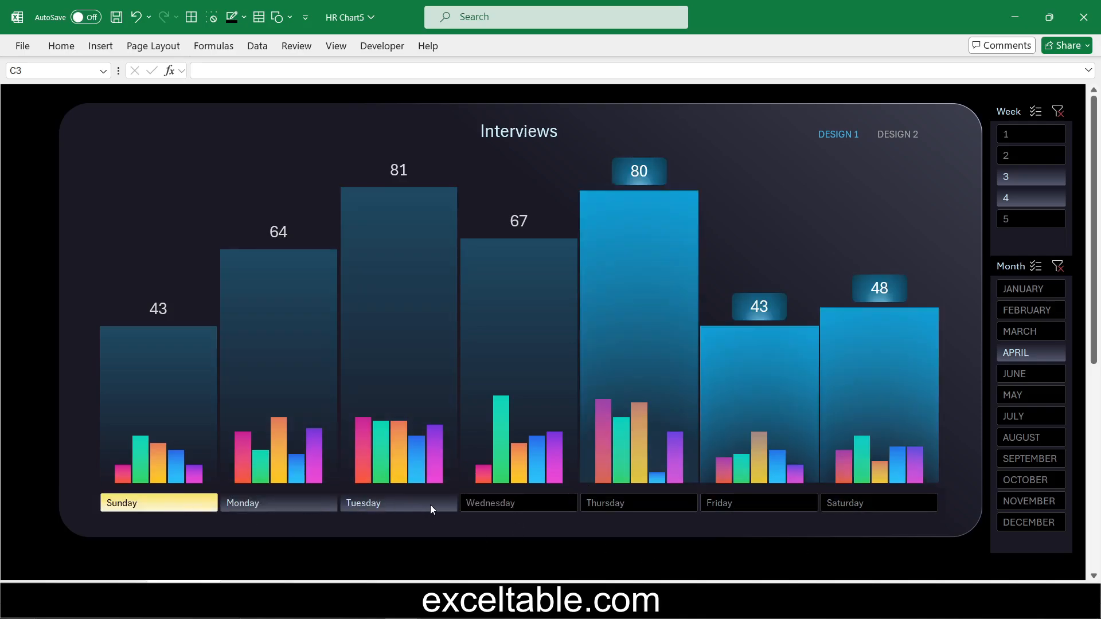
pyautogui.moveTo(642, 504); pyautogui.dragTo(398, 507)
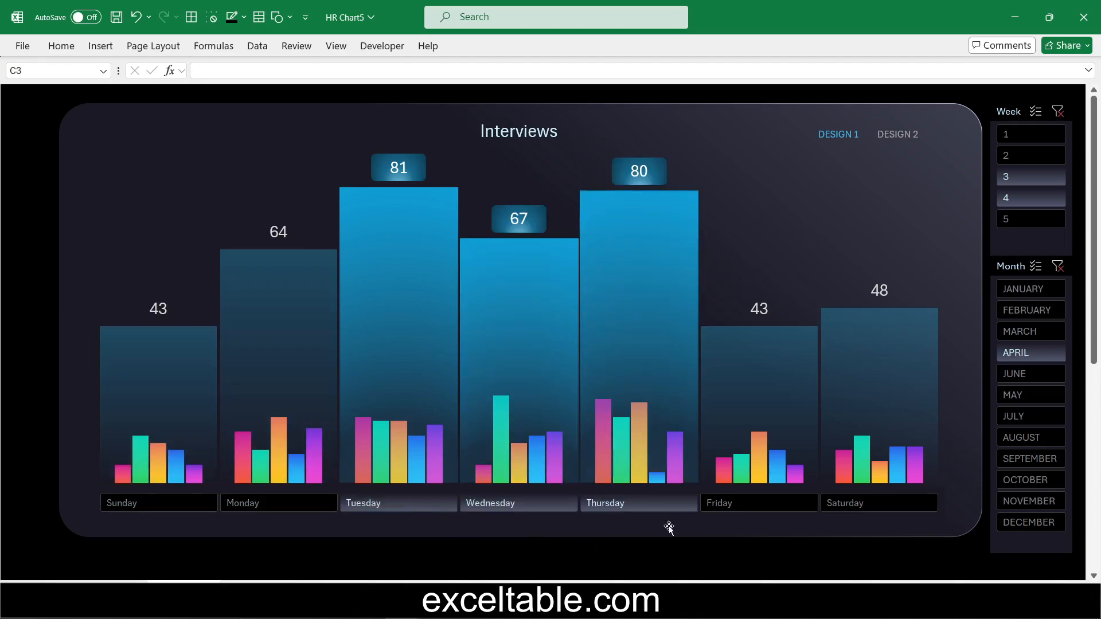
pyautogui.click(725, 504)
# - Switch to DESIGN 2 and highlight Wednesday, Tuesday, Wednesday and Thursday singly, followed by the Tuesday to Thursday range
pyautogui.click(906, 135)
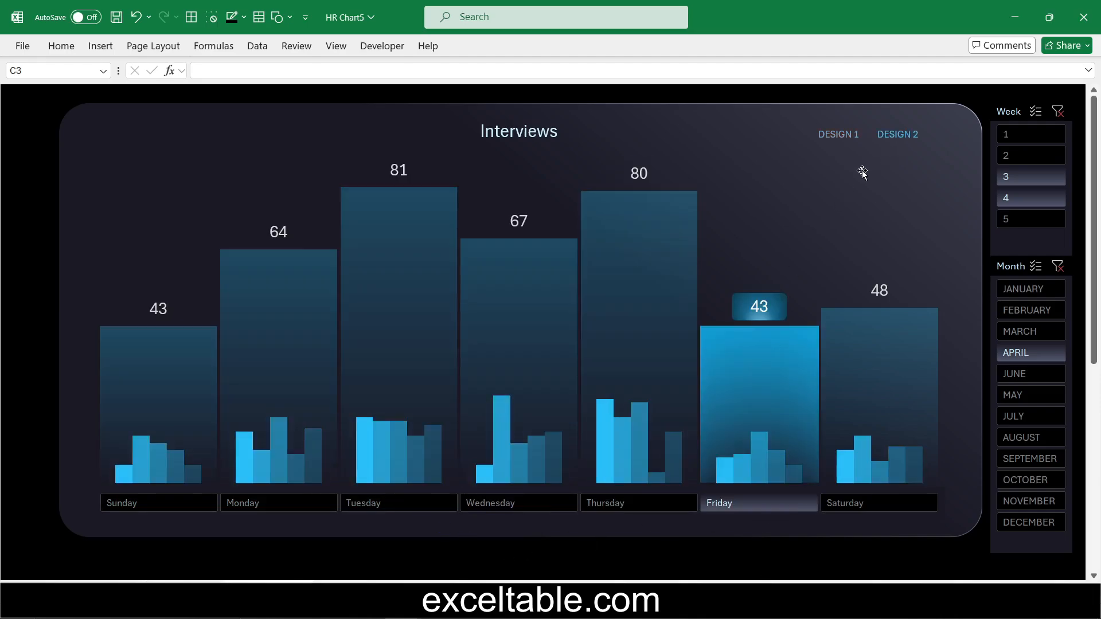
pyautogui.click(518, 504)
pyautogui.click(403, 507)
pyautogui.click(523, 508)
pyautogui.click(591, 508)
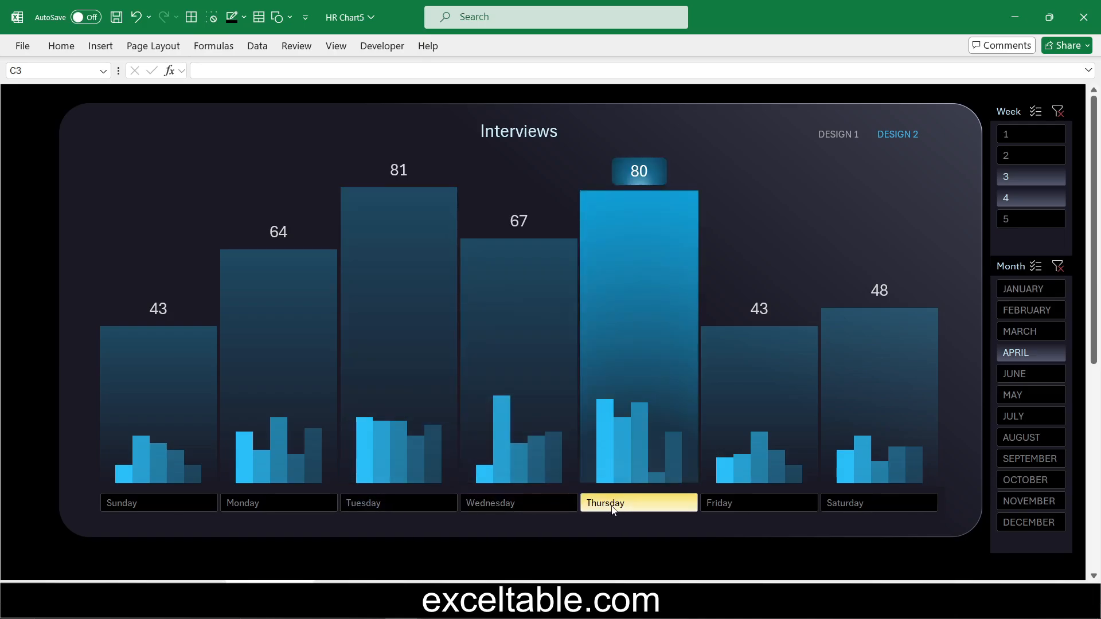
pyautogui.moveTo(401, 507); pyautogui.dragTo(647, 521)
# - Switch to DESIGN 1 and filter the chart by June, July and August in turn, narrowing August to a single week
pyautogui.click(828, 137)
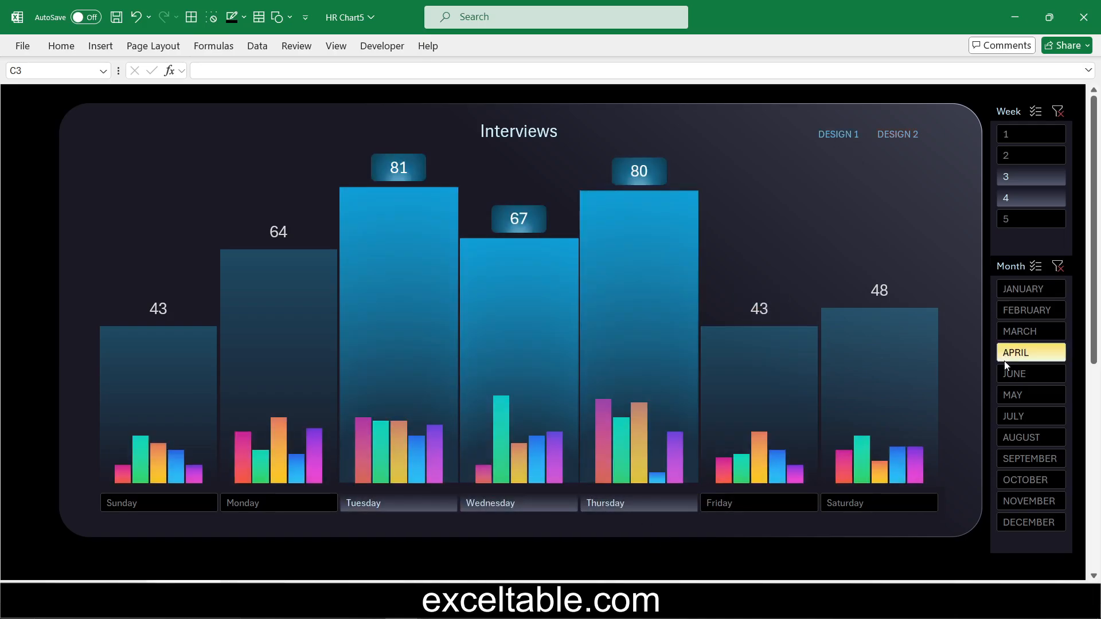
pyautogui.click(1015, 374)
pyautogui.click(1015, 416)
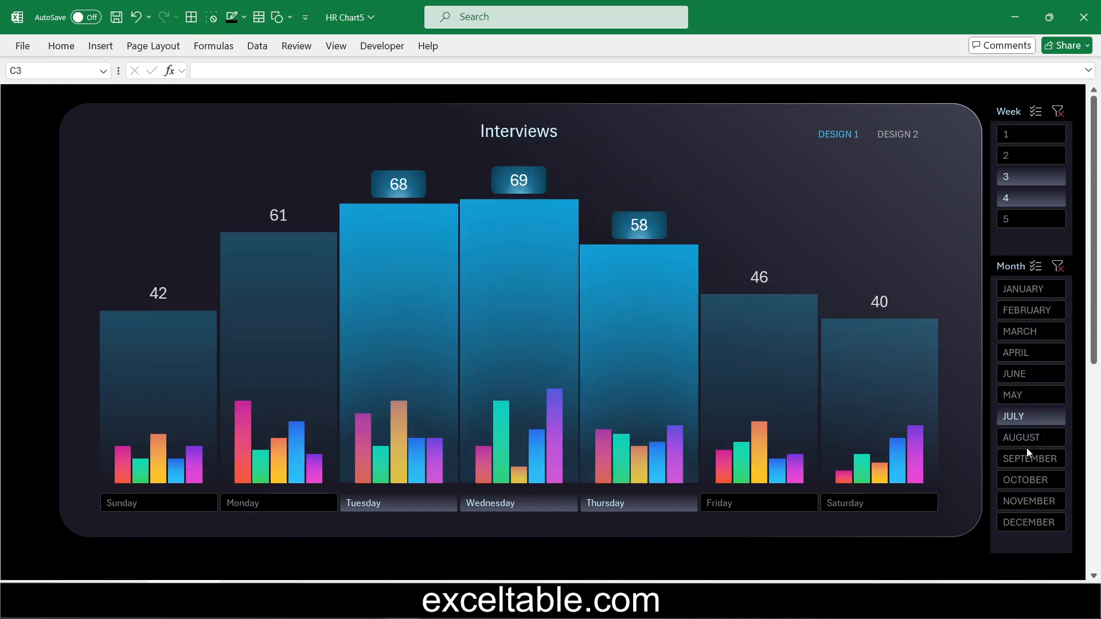
pyautogui.click(1025, 442)
pyautogui.click(1024, 158)
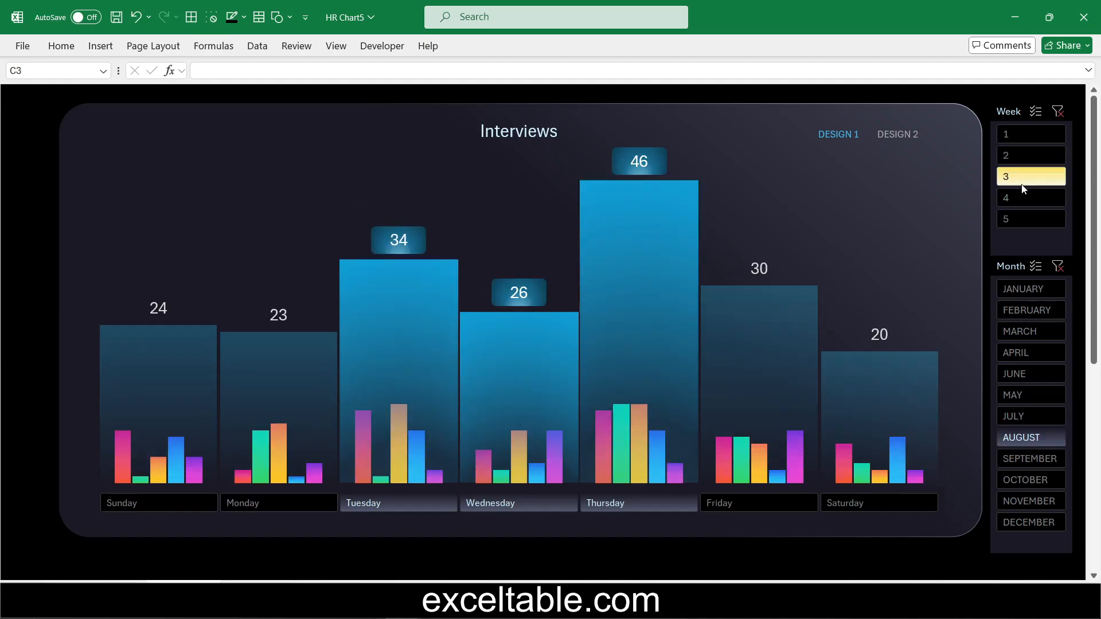
# - Widen the filters to weeks 1 to 5 and all months from January to December, ending with Friday highlighted alone on DESIGN 1
pyautogui.click(1023, 178)
pyautogui.moveTo(1021, 200); pyautogui.dragTo(1022, 211)
pyautogui.moveTo(1023, 288); pyautogui.dragTo(1039, 533)
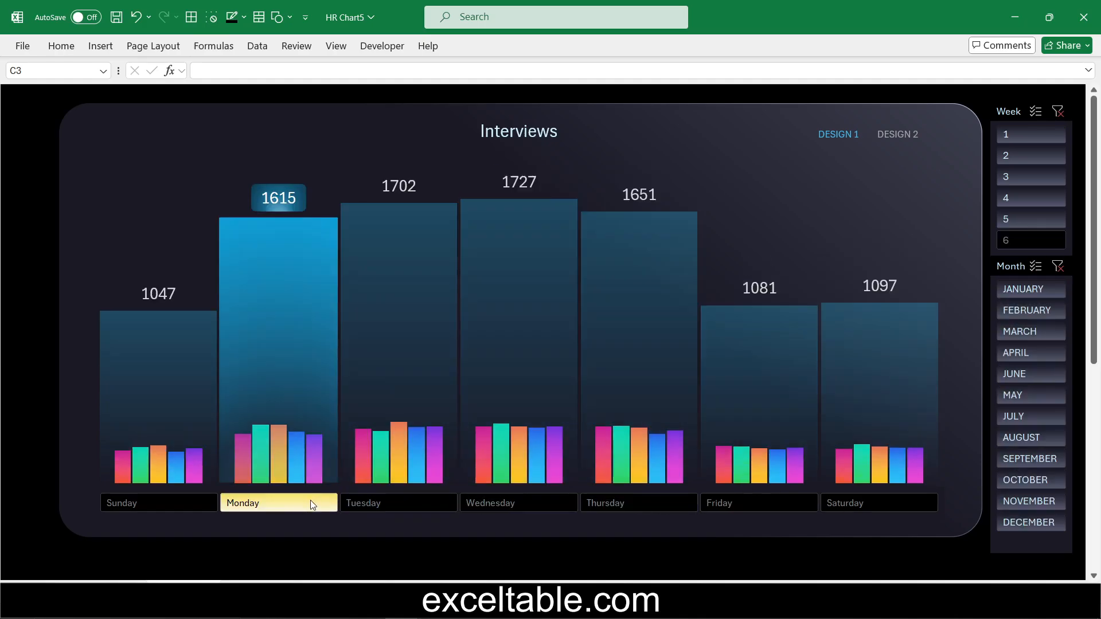
pyautogui.click(716, 505)
# - Switch to DESIGN 2 and highlight Wednesday, Tuesday, the Monday to Wednesday range and the Thursday to Saturday range in turn
pyautogui.click(894, 138)
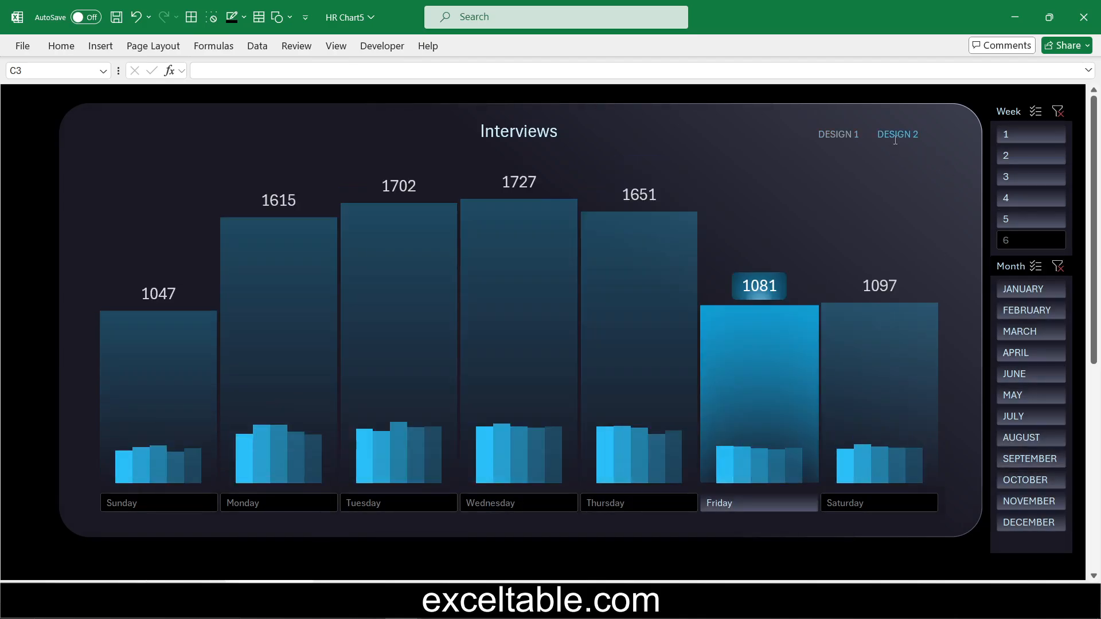
pyautogui.click(521, 502)
pyautogui.click(367, 503)
pyautogui.moveTo(302, 503); pyautogui.dragTo(516, 503)
pyautogui.moveTo(661, 504); pyautogui.dragTo(854, 505)
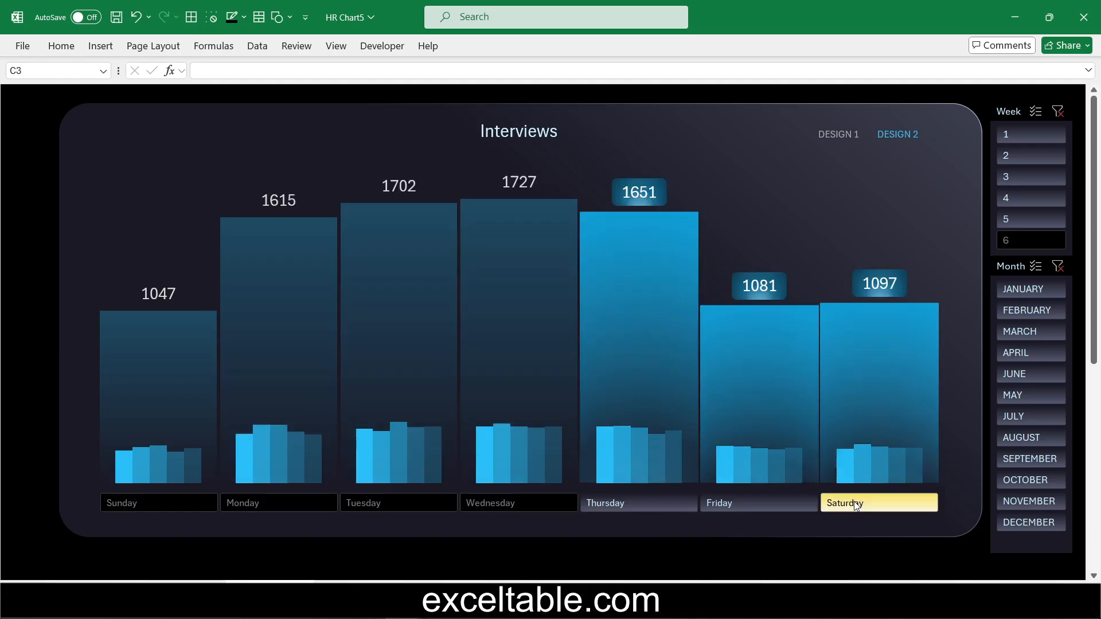
# - Return to DESIGN 1 and highlight Tuesday followed by Wednesday alone
pyautogui.click(840, 141)
pyautogui.click(445, 503)
pyautogui.click(476, 502)
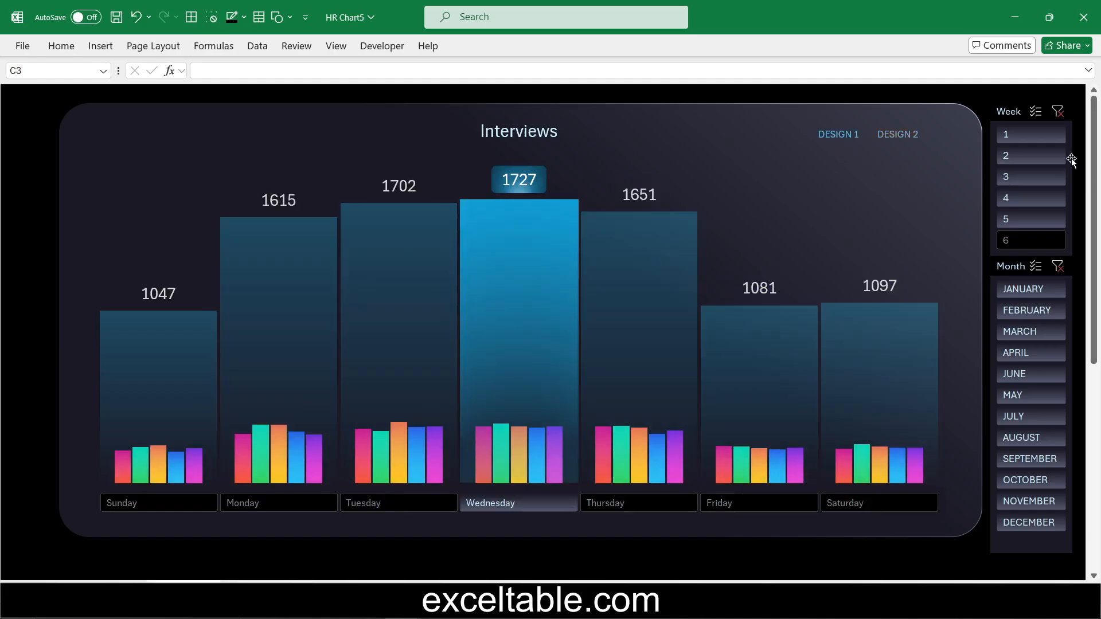
# - Filter the DESIGN 1 chart to week 3 of March, and try weeks 6 and 4 of the same month
pyautogui.click(1030, 184)
pyautogui.click(1026, 333)
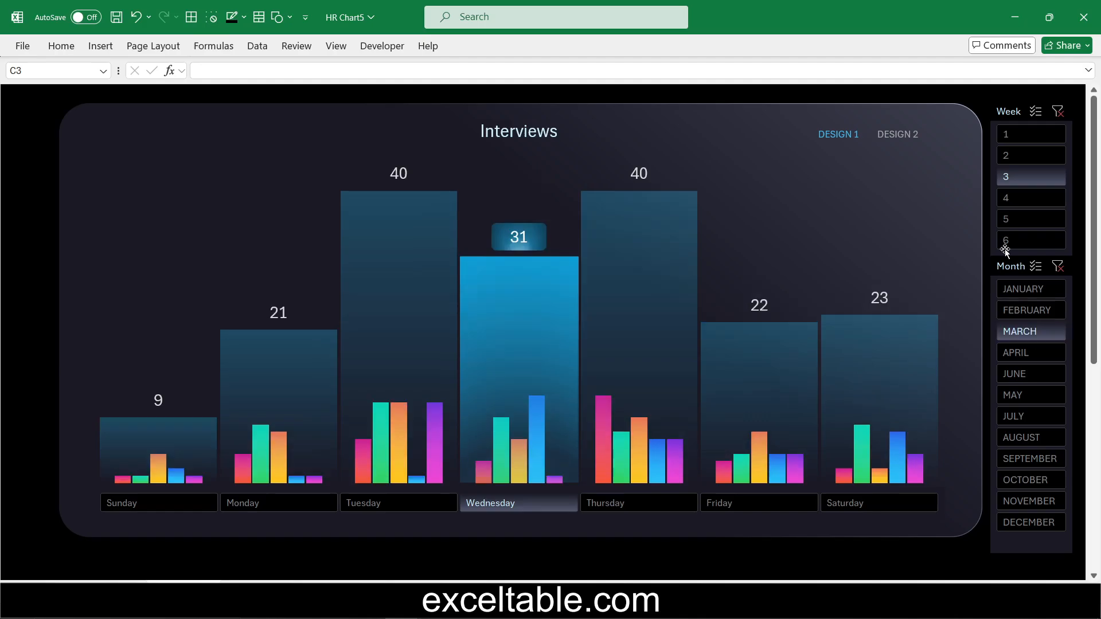
pyautogui.click(1008, 242)
pyautogui.click(1019, 197)
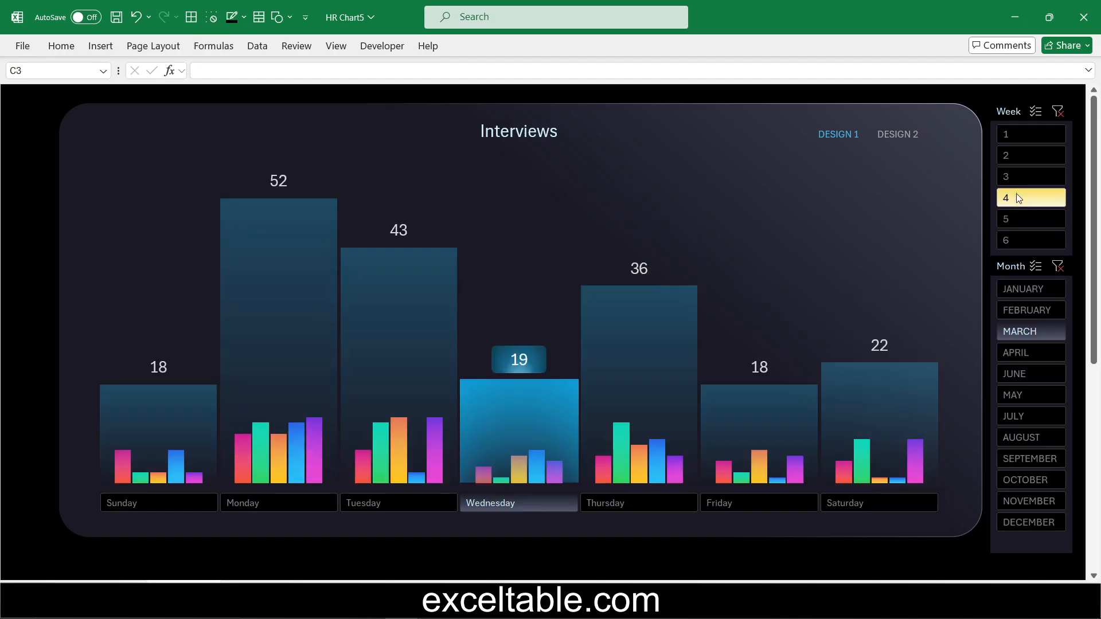
# - Filter the chart by June, extend the week selection to weeks 2 to 4, and change the month to July
pyautogui.click(1025, 374)
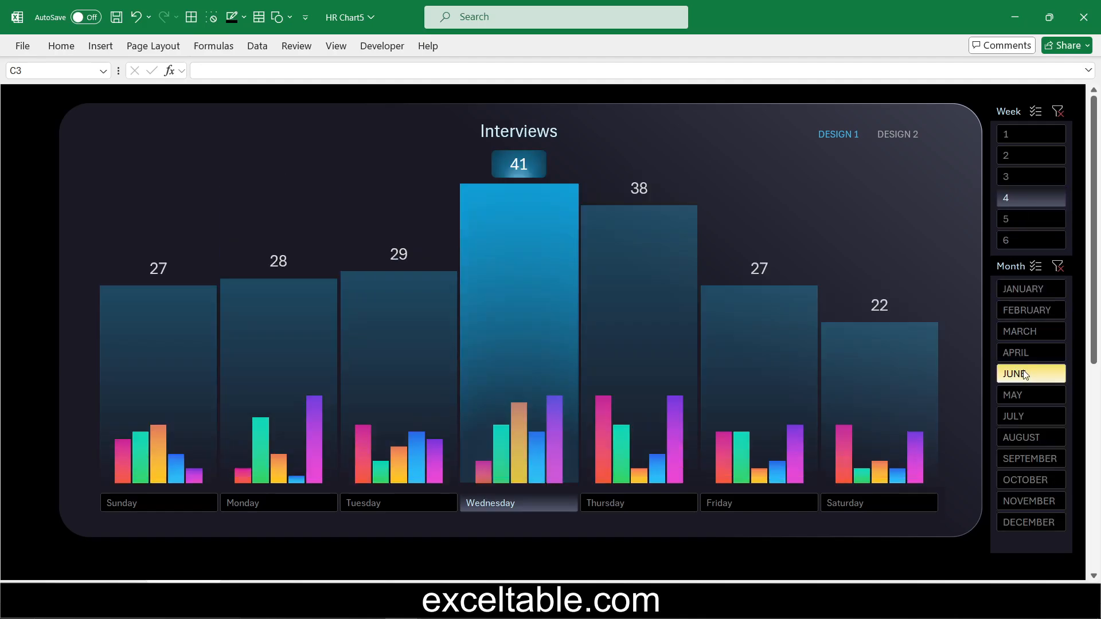
pyautogui.keyDown('ctrl'); pyautogui.click(1020, 191); pyautogui.keyUp('ctrl')
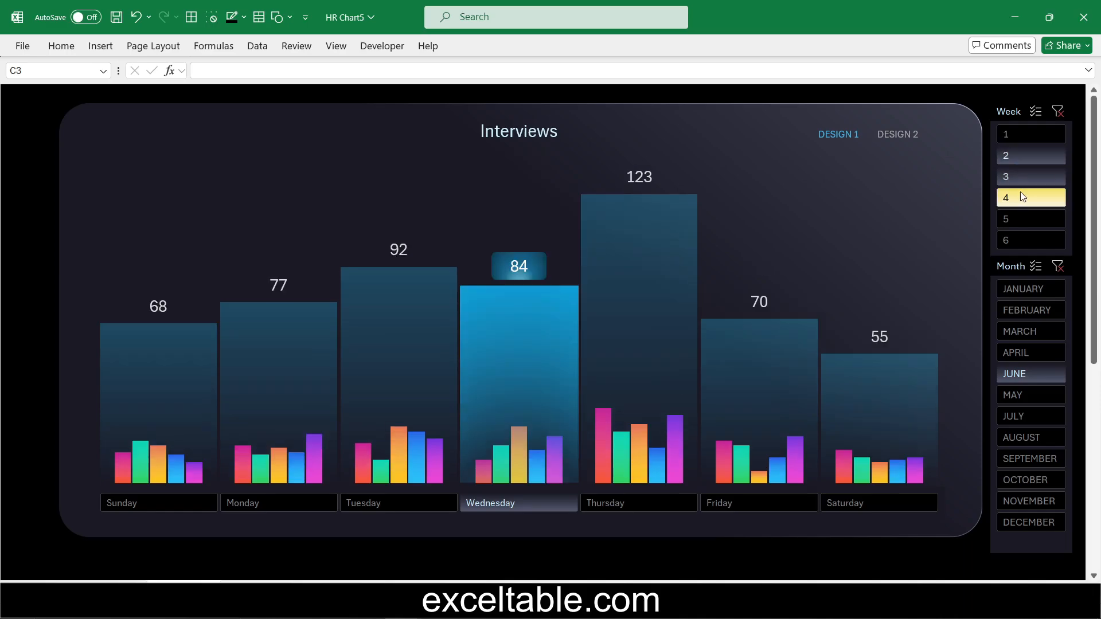
pyautogui.click(1043, 421)
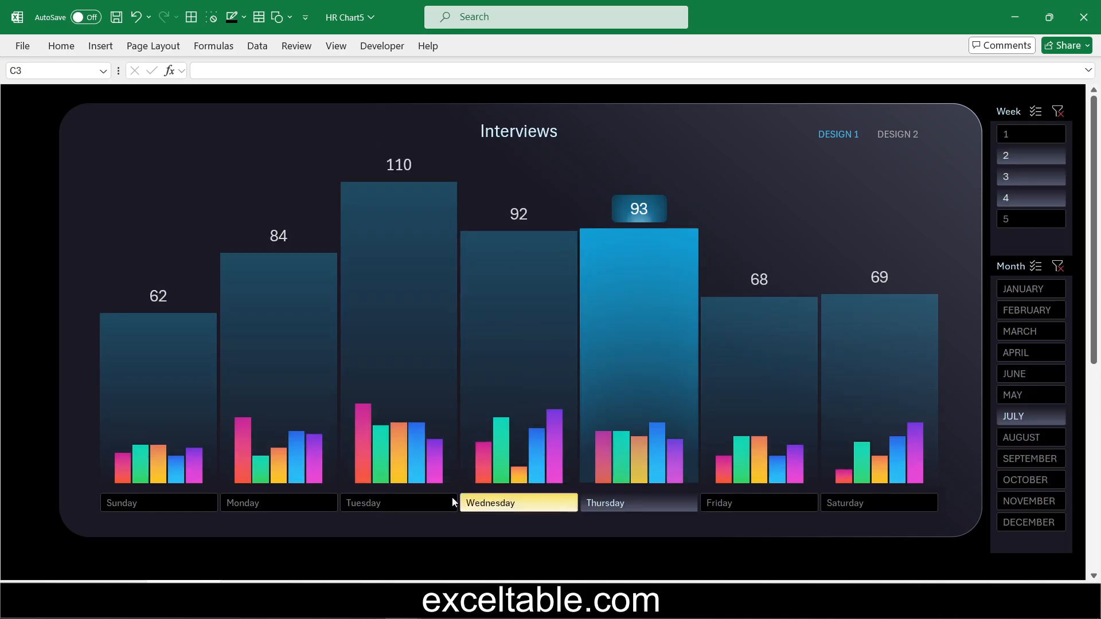